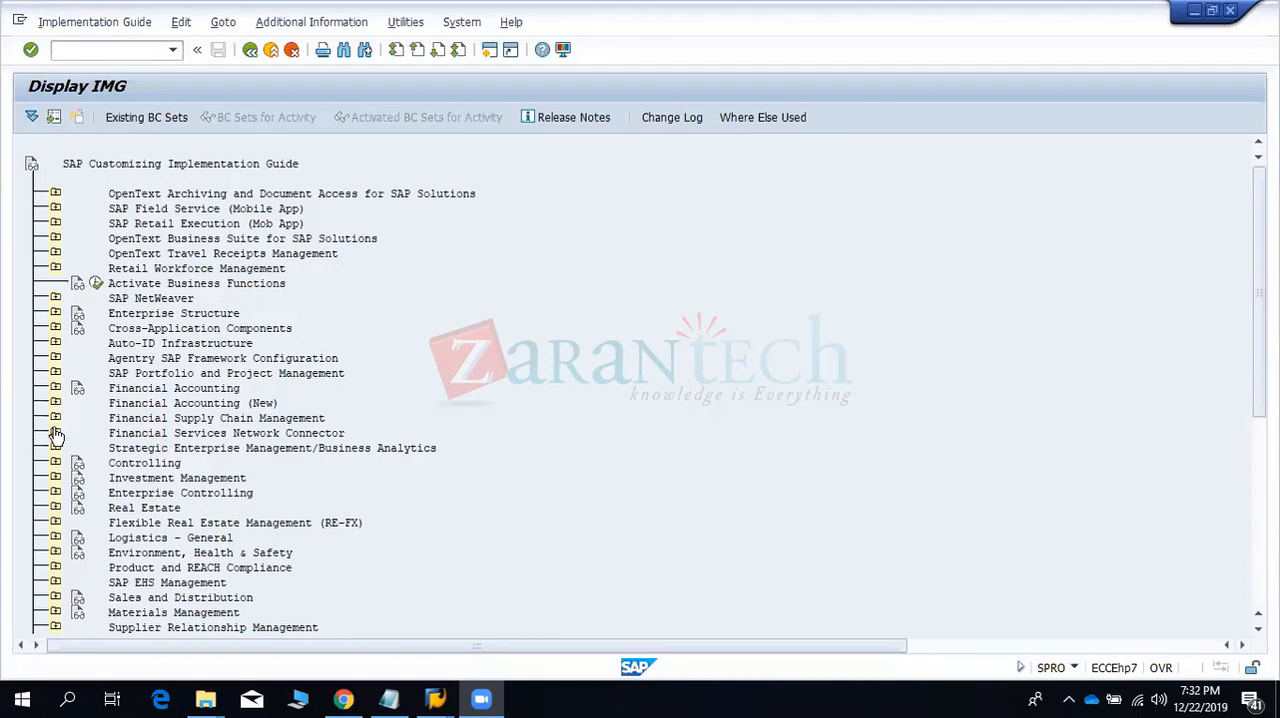
- Expand the Financial Supply Chain Management node in the SAP Customizing Implementation Guide
click(56, 417)
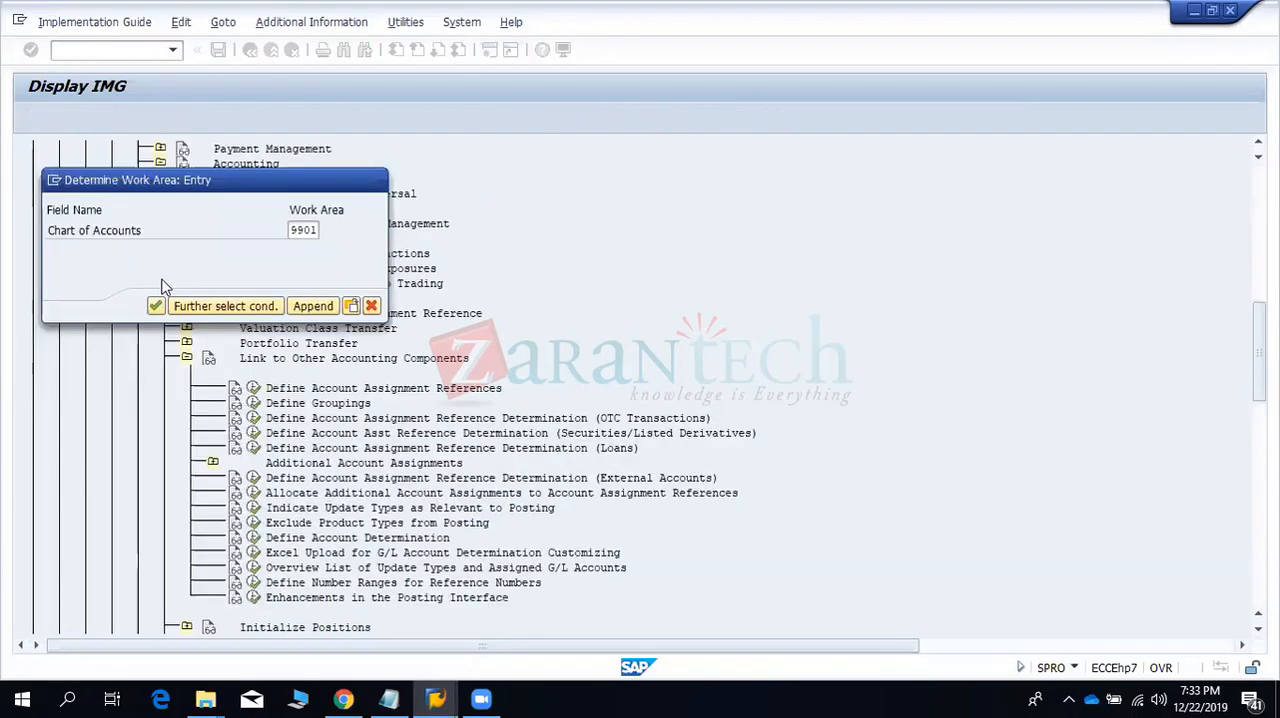
key(Return)
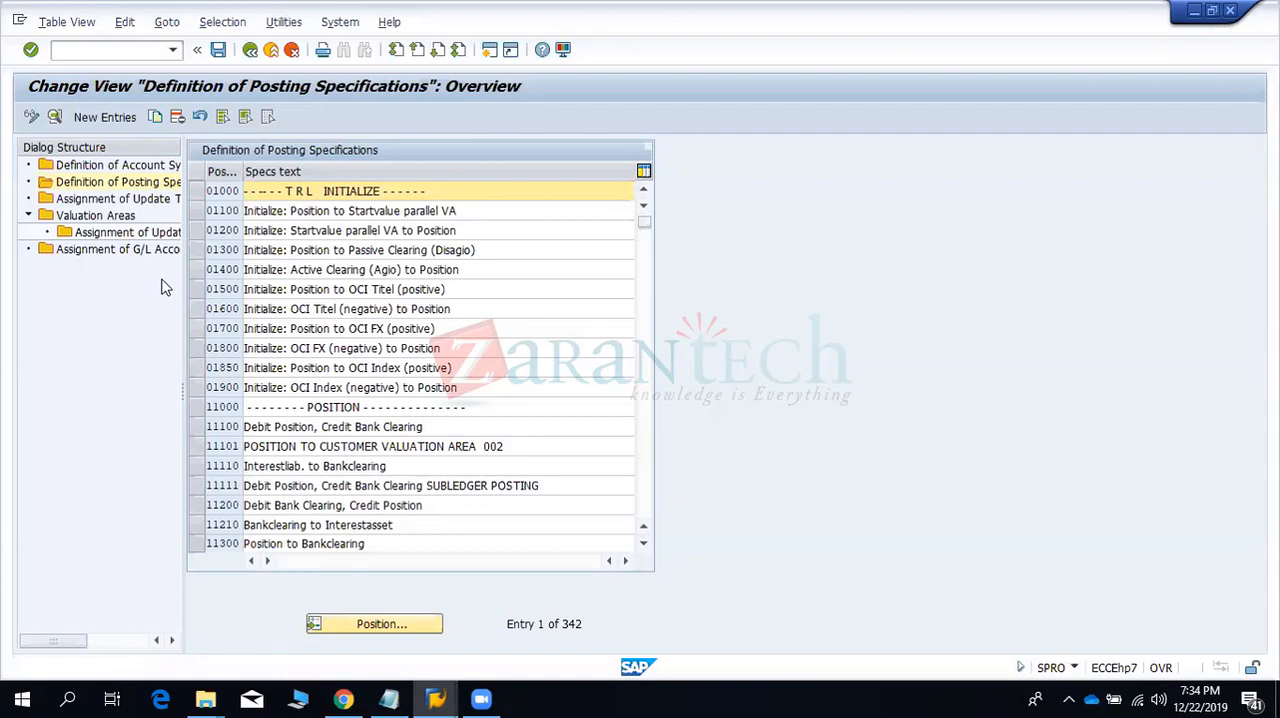
- Show Definition of Account Symbols and look through all account symbols, widening the Posting Category column to read the full texts
click(128, 167)
double_click(128, 167)
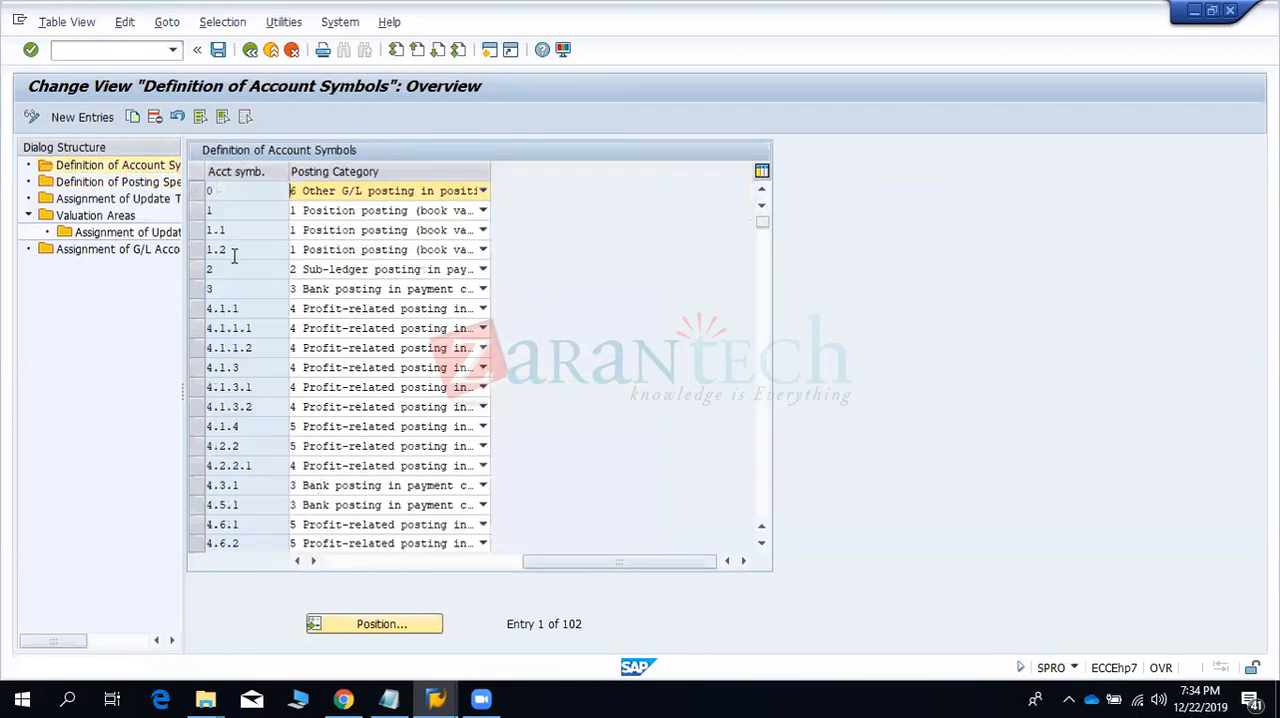
click(233, 191)
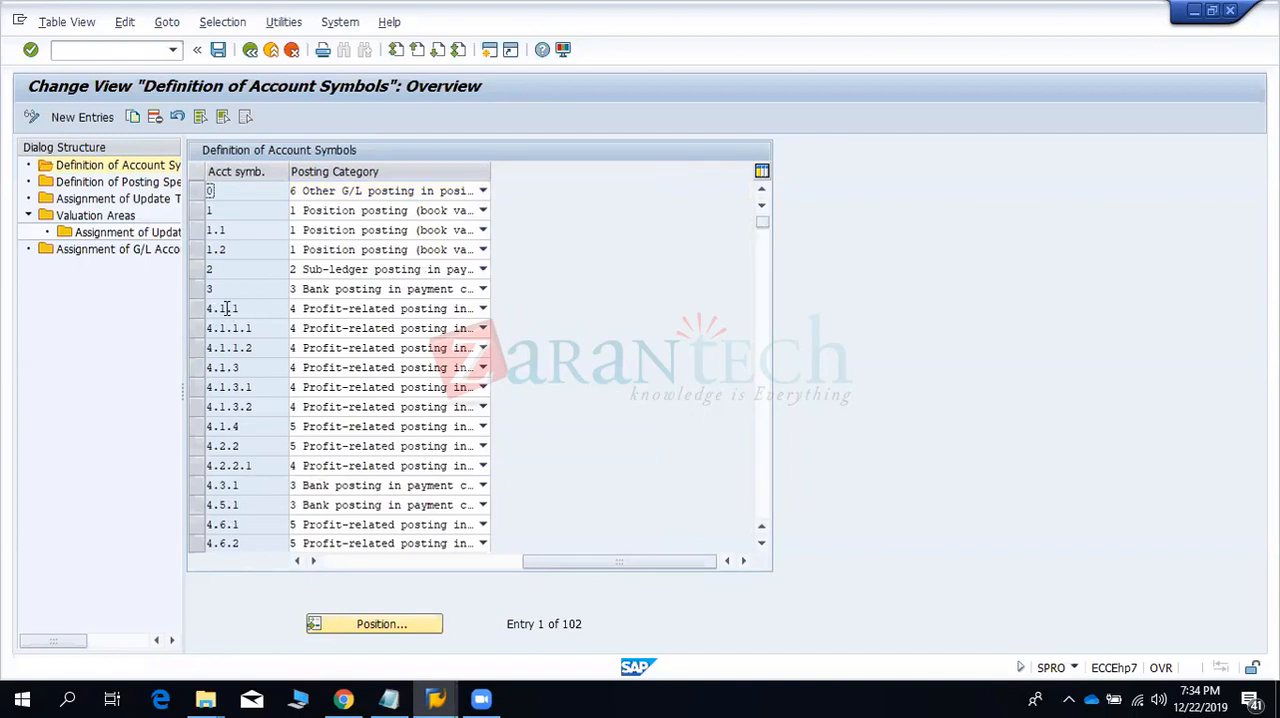
click(230, 385)
scroll(230, 387, down, 6)
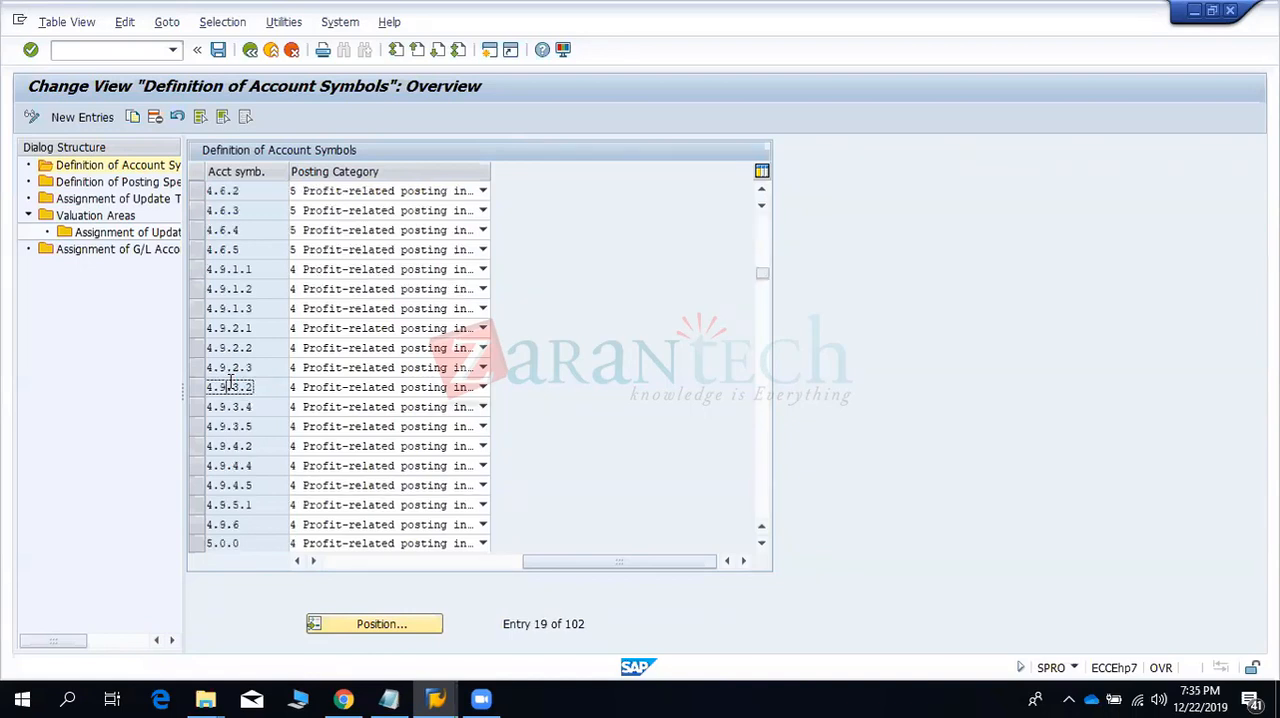
drag(489, 172, 620, 230)
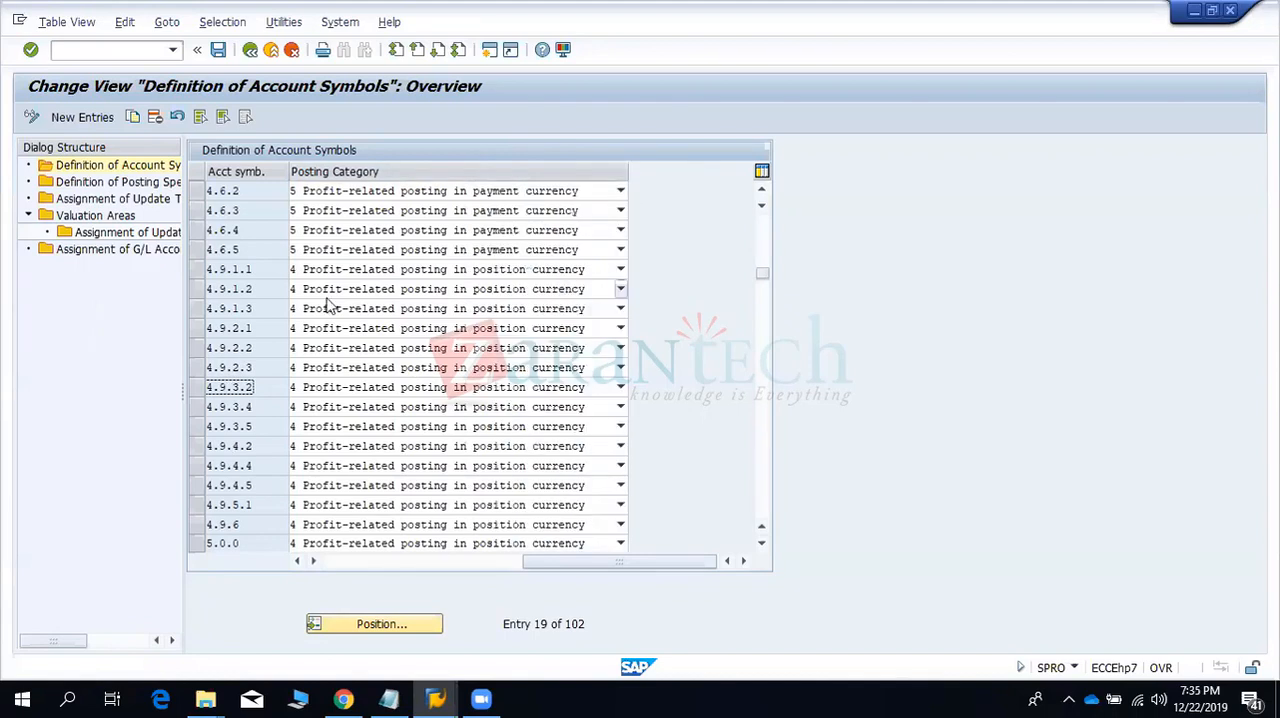
click(243, 231)
scroll(244, 234, down, 3)
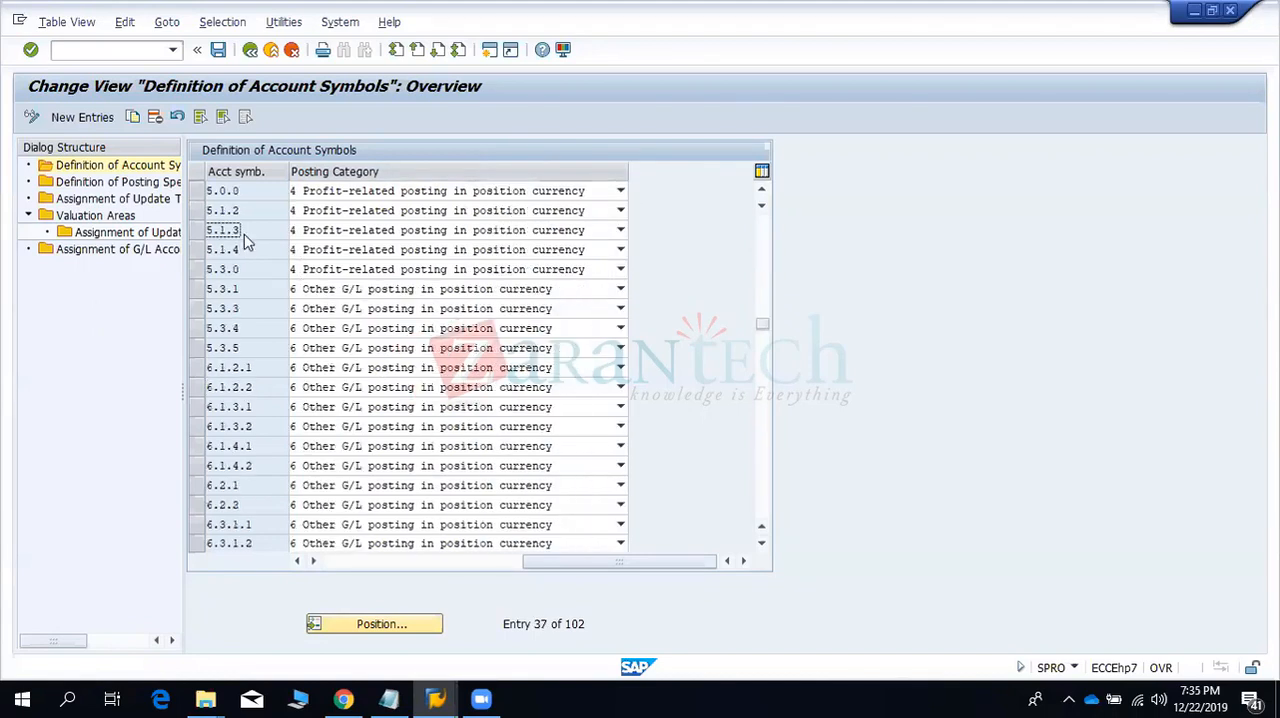
scroll(246, 238, down, 3)
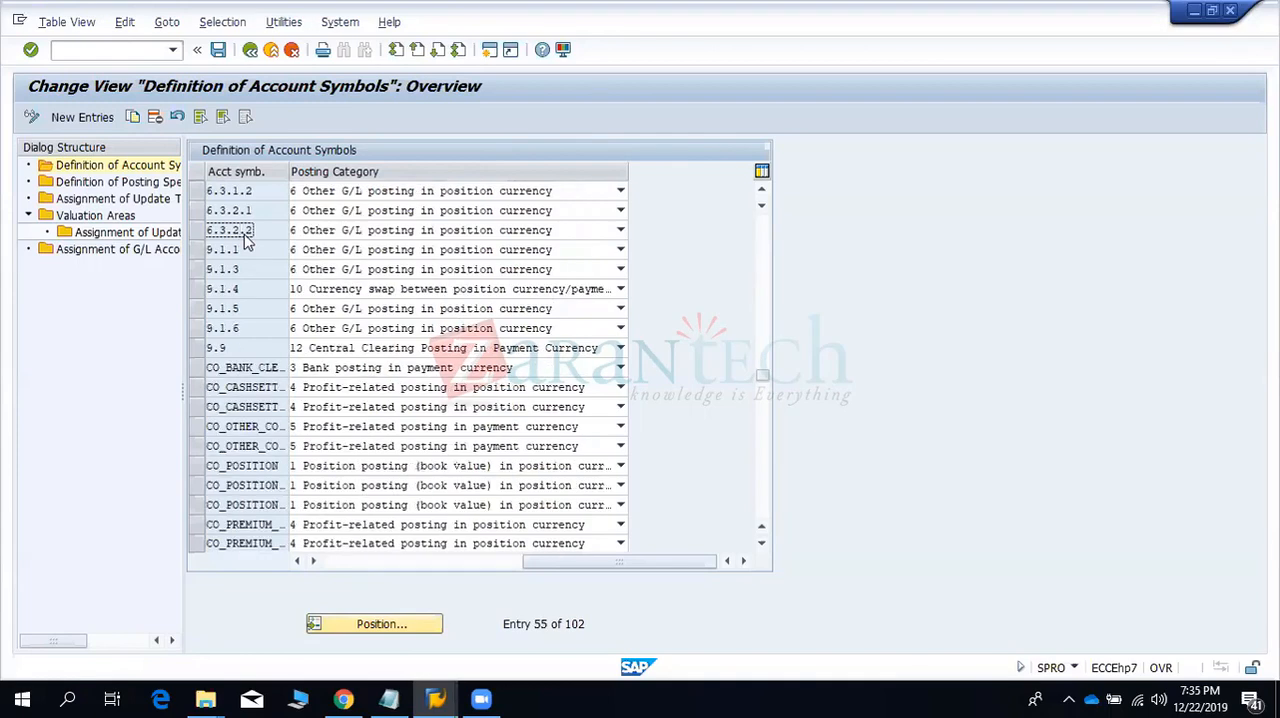
scroll(245, 240, down, 6)
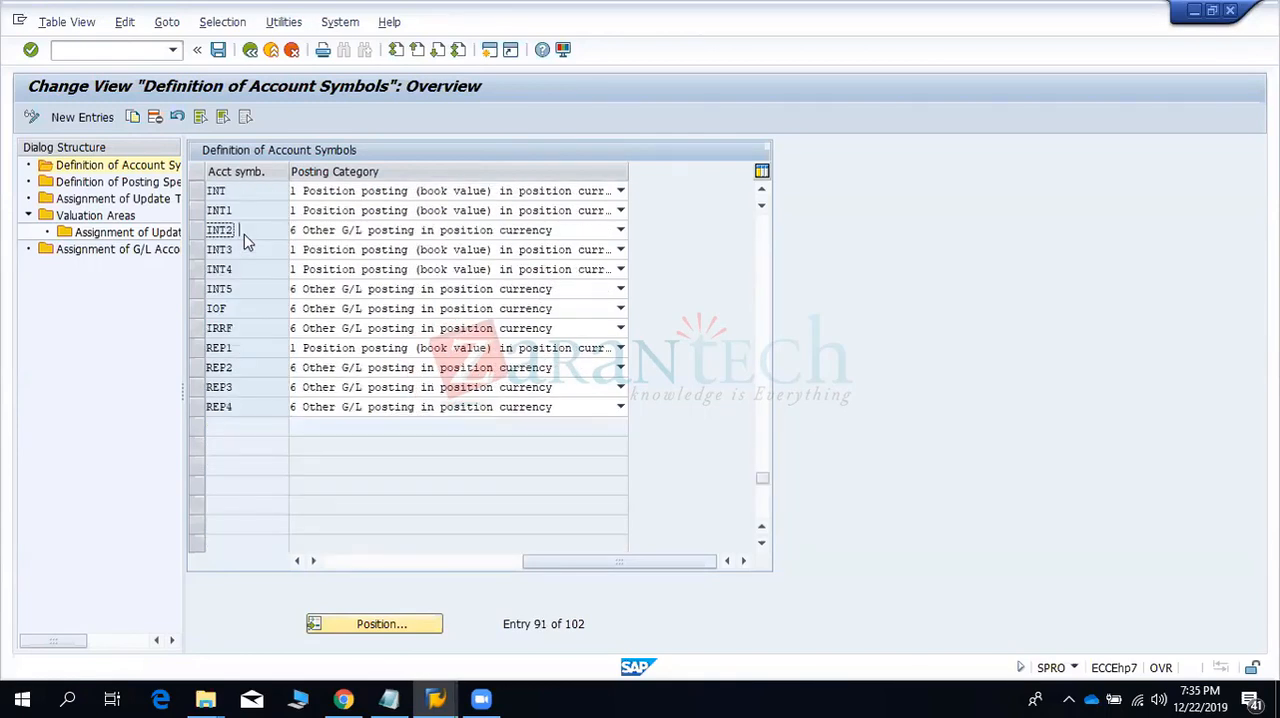
scroll(247, 242, up, 15)
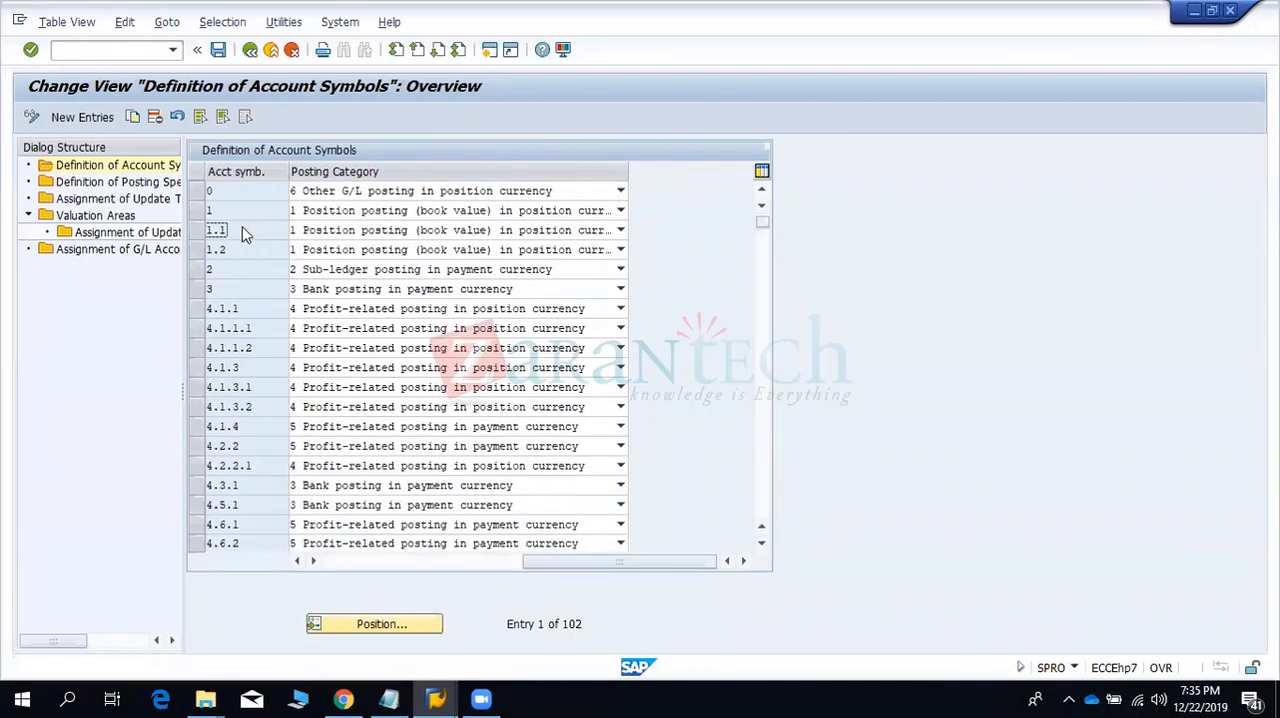
- Switch to Excel and create a blank workbook
click(66, 699)
text(excel)
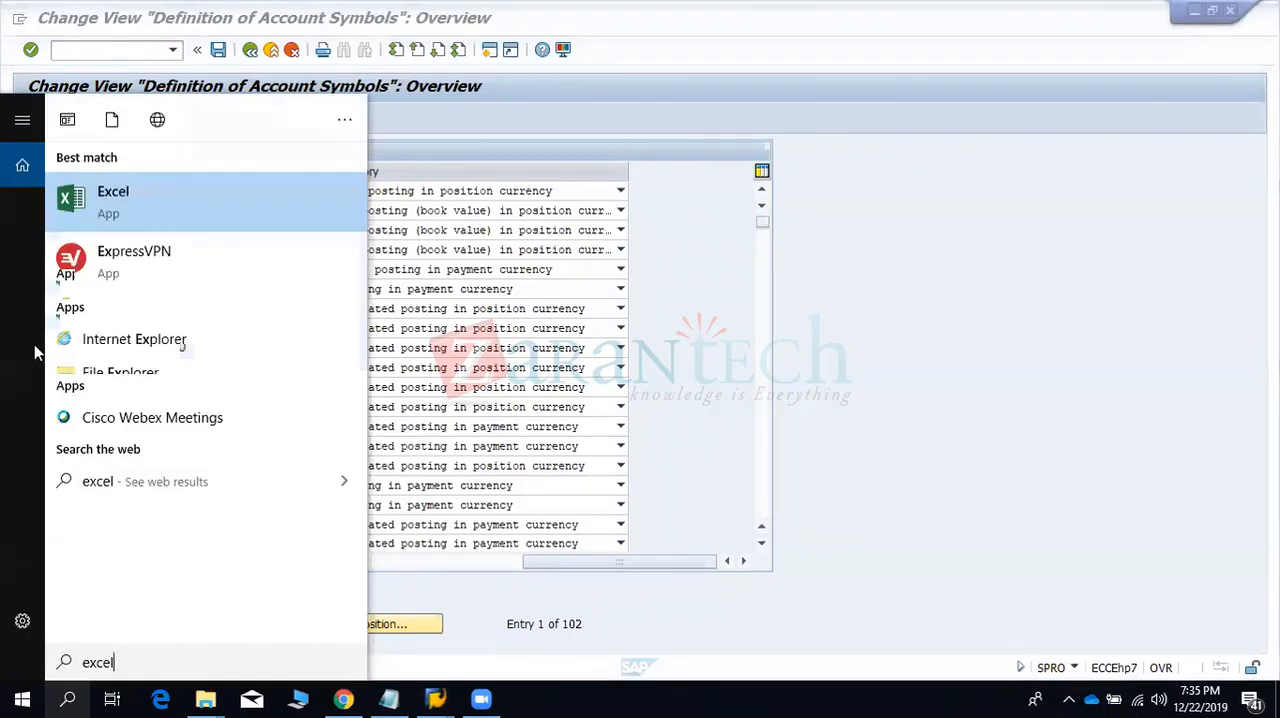
click(92, 198)
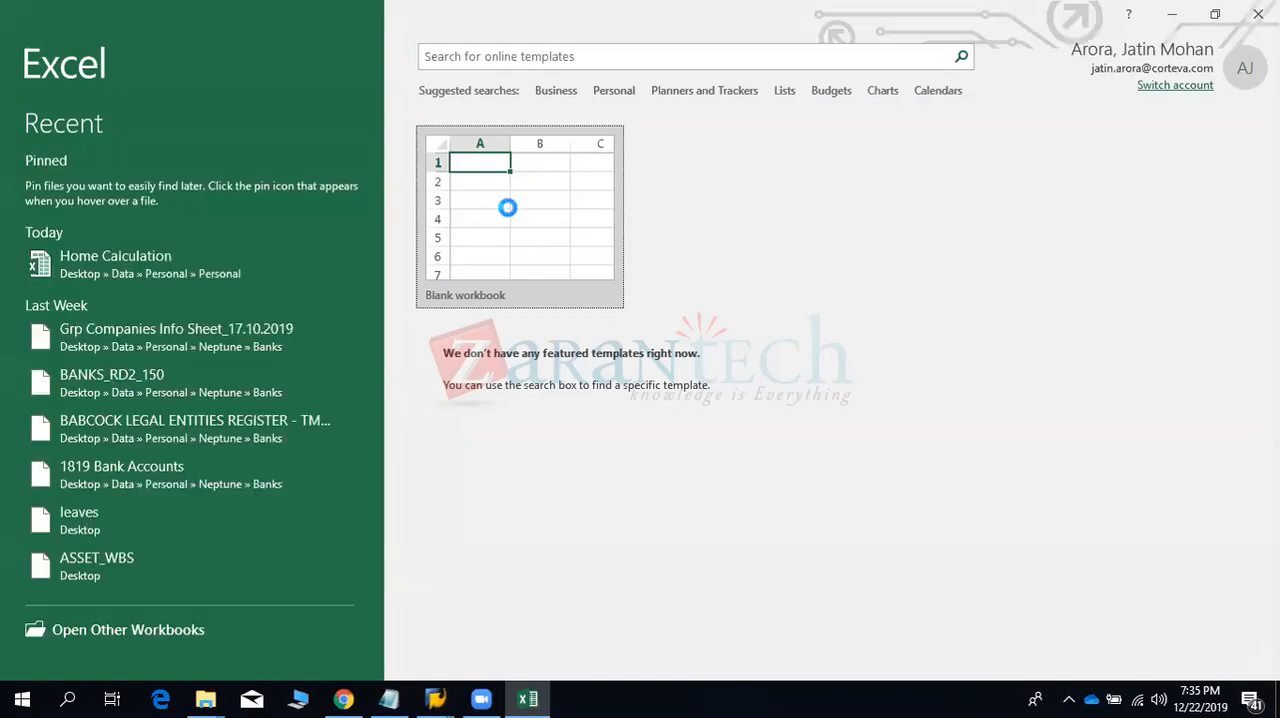
click(507, 207)
- Enter the labels "Position" in cell D2 and "Payment Clearing" in cell D3
key(Right)
key(Right)
key(Right)
key(Right)
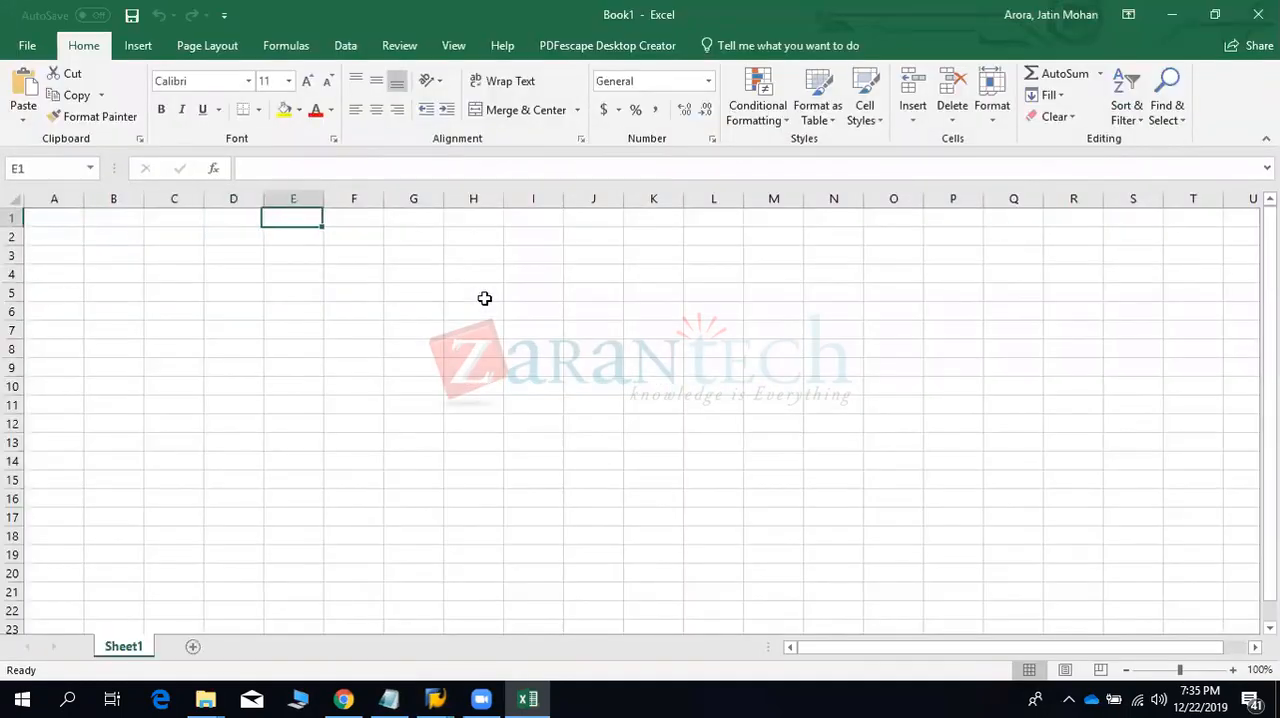
key(Down)
key(Left)
text(Pos)
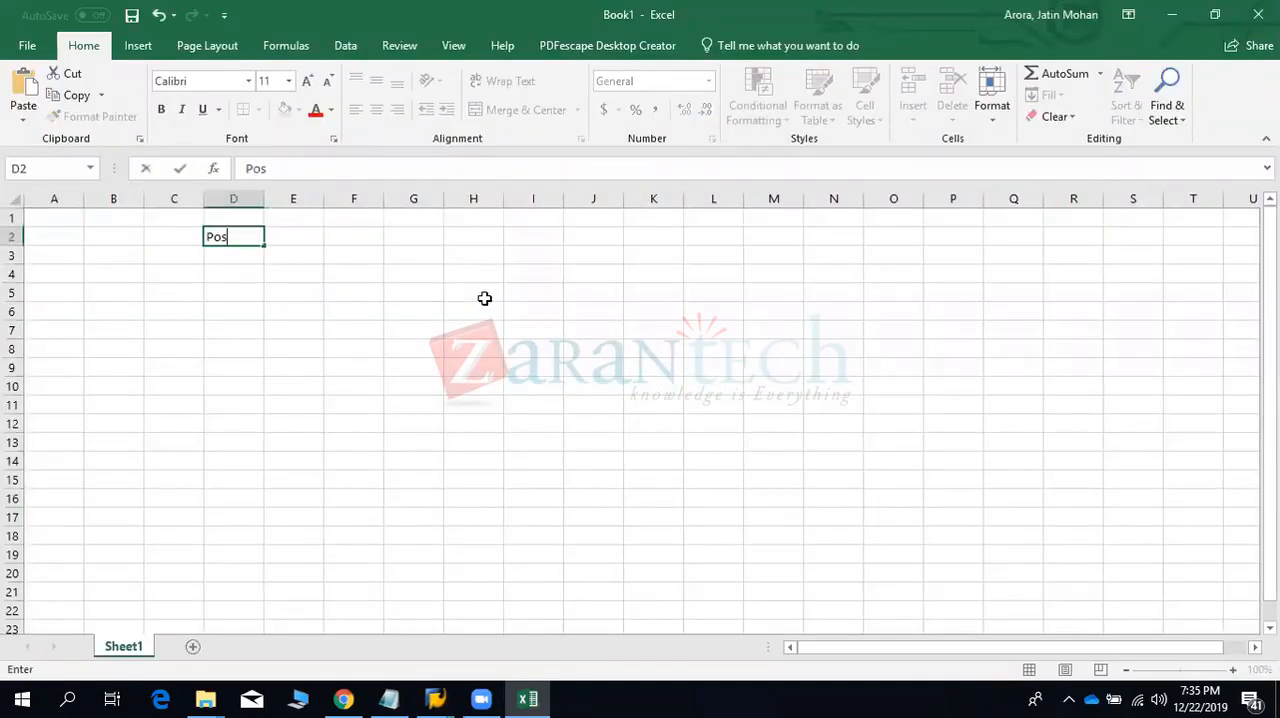
text(ition)
key(Return)
text(Payment)
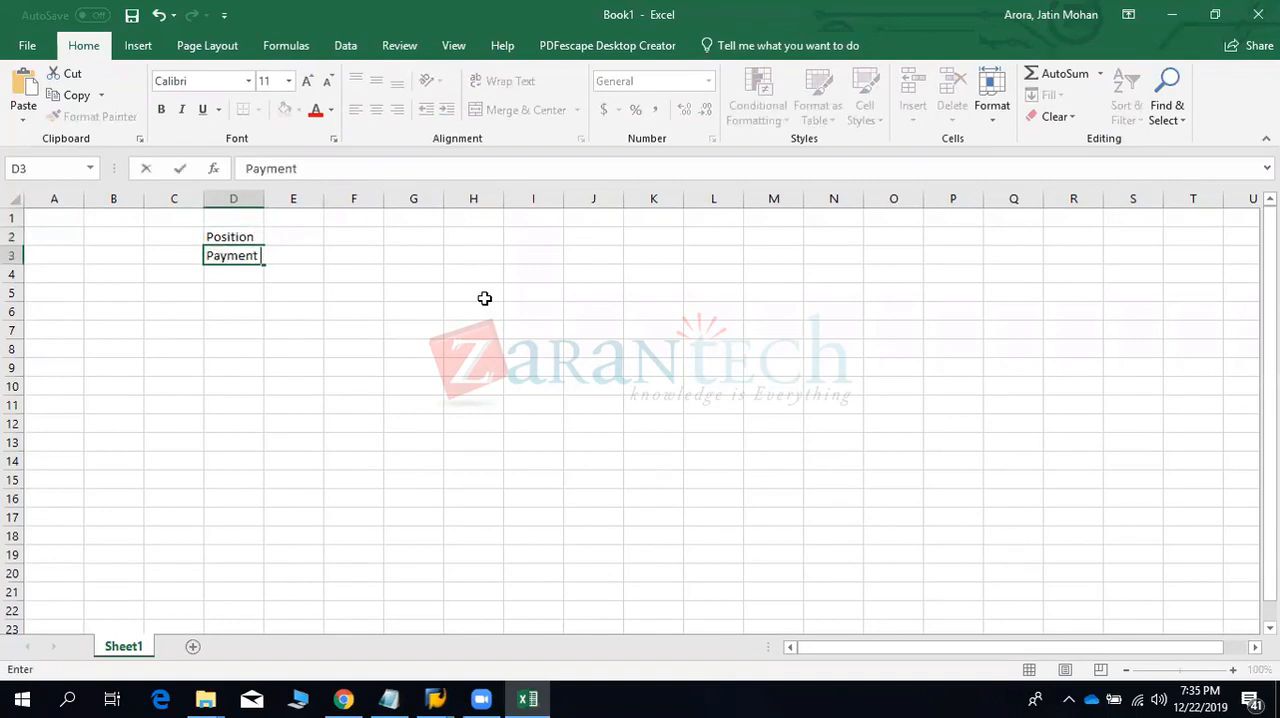
text( Clearing)
key(Return)
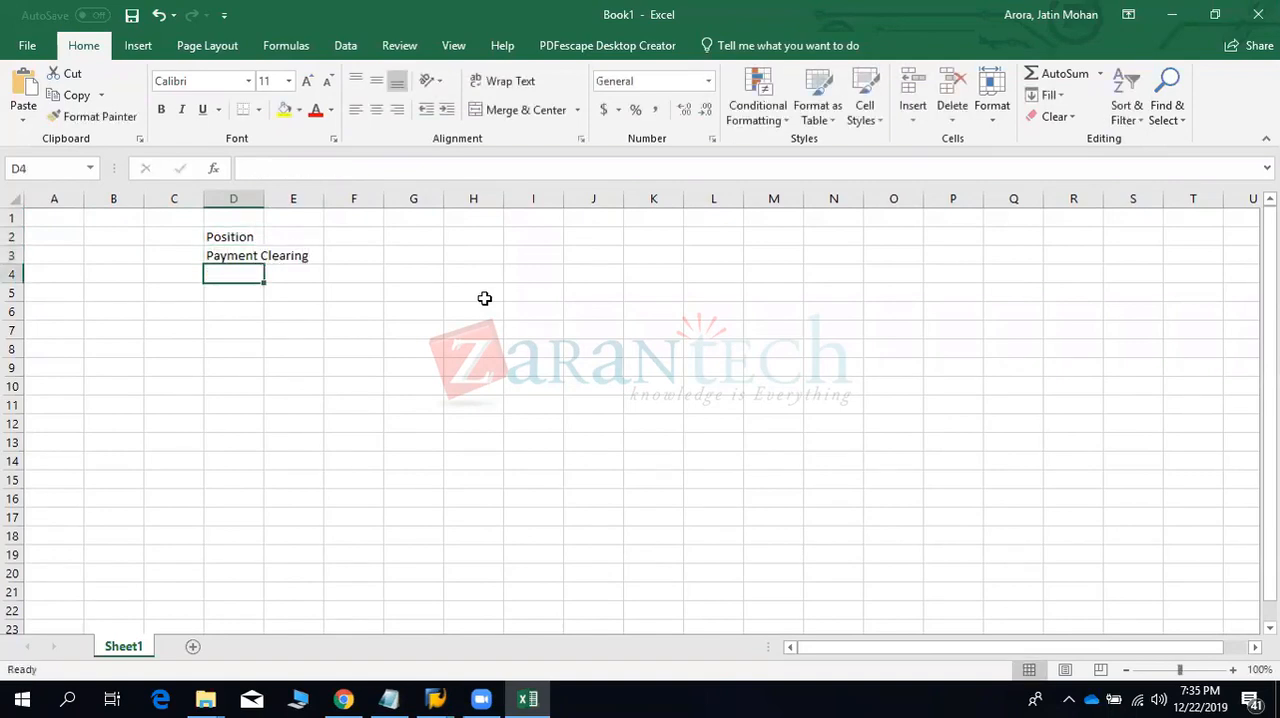
- Add the labels "Gain" in cell D4 and "Loss" in cell D5
text(Gain)
key(Return)
text(Loss)
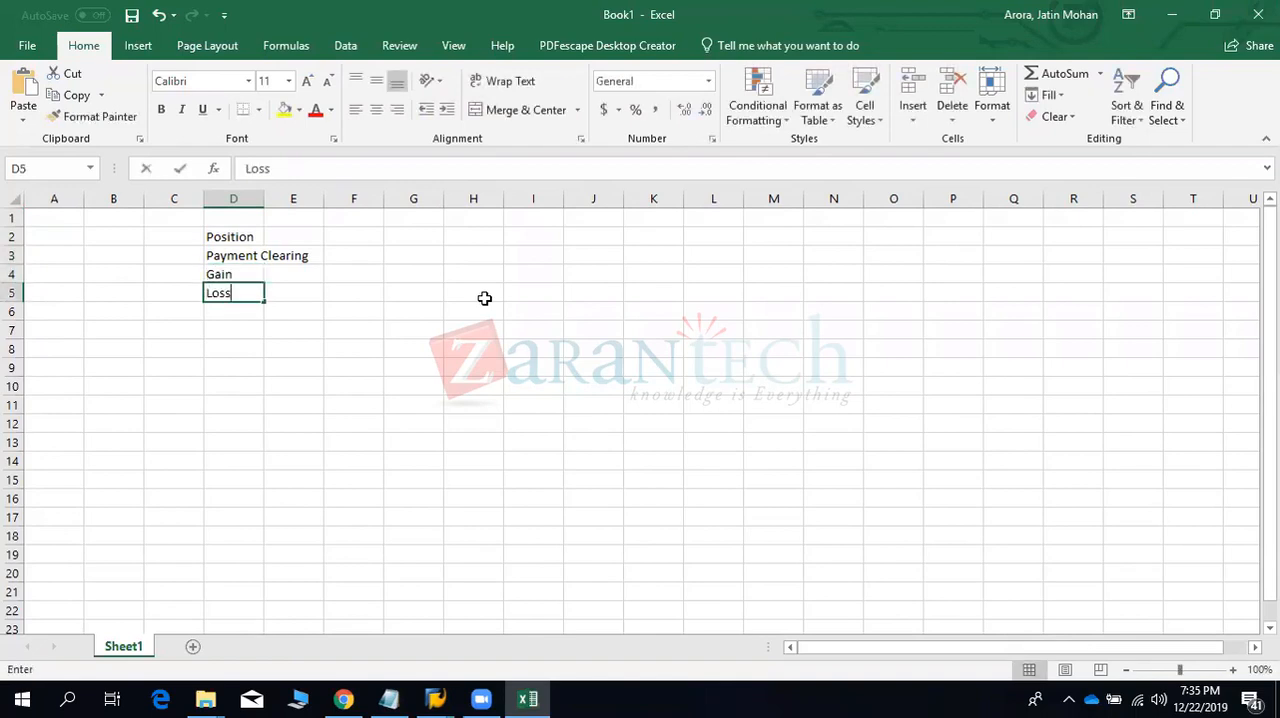
key(Return)
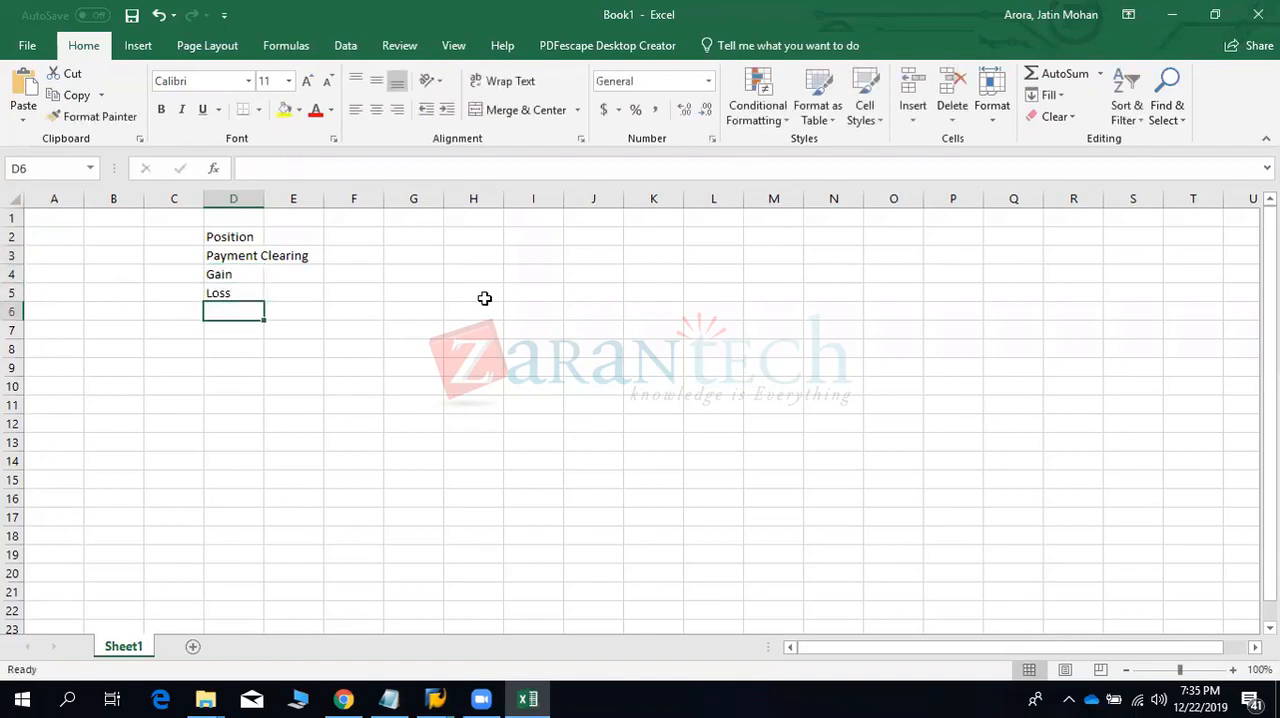
- Fit column D to its contents and move the four labels down to D4:D7
double_click(264, 198)
drag(251, 234, 249, 297)
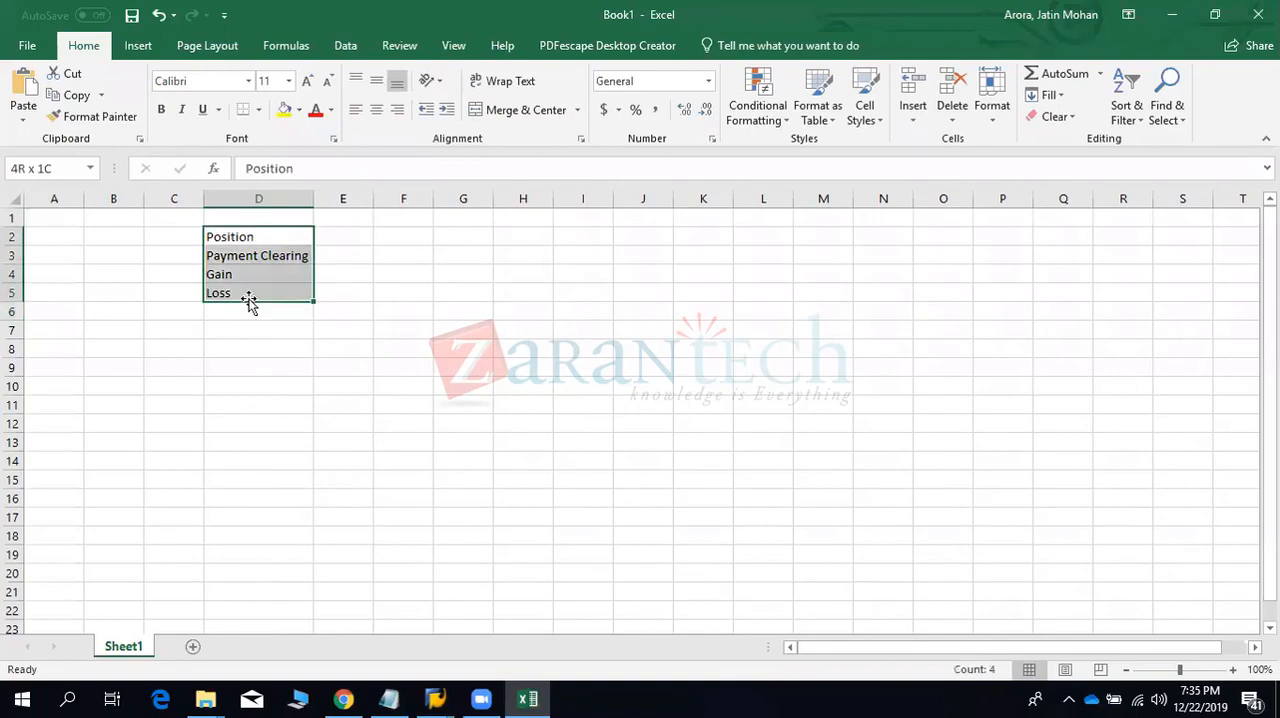
key(ctrl+c)
key(ctrl+v)
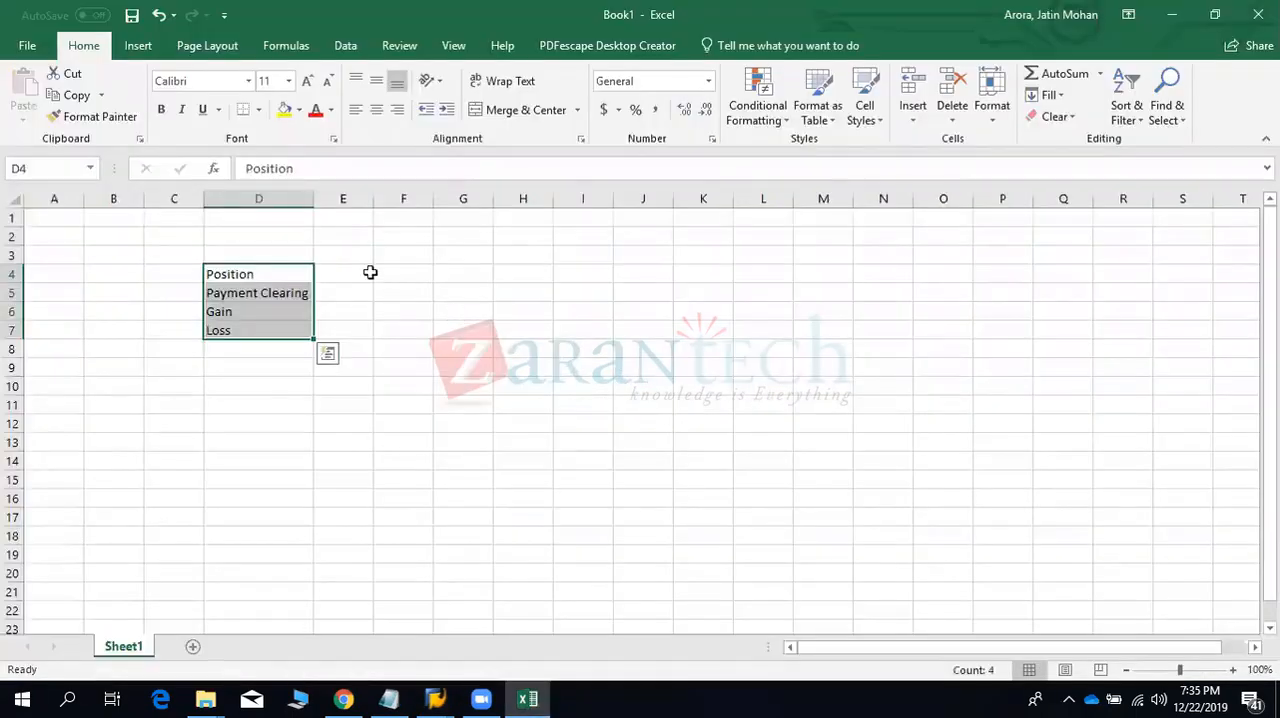
- Enter "Money (Loan/Interest etc)" in cell E4 beside the Position label
click(345, 272)
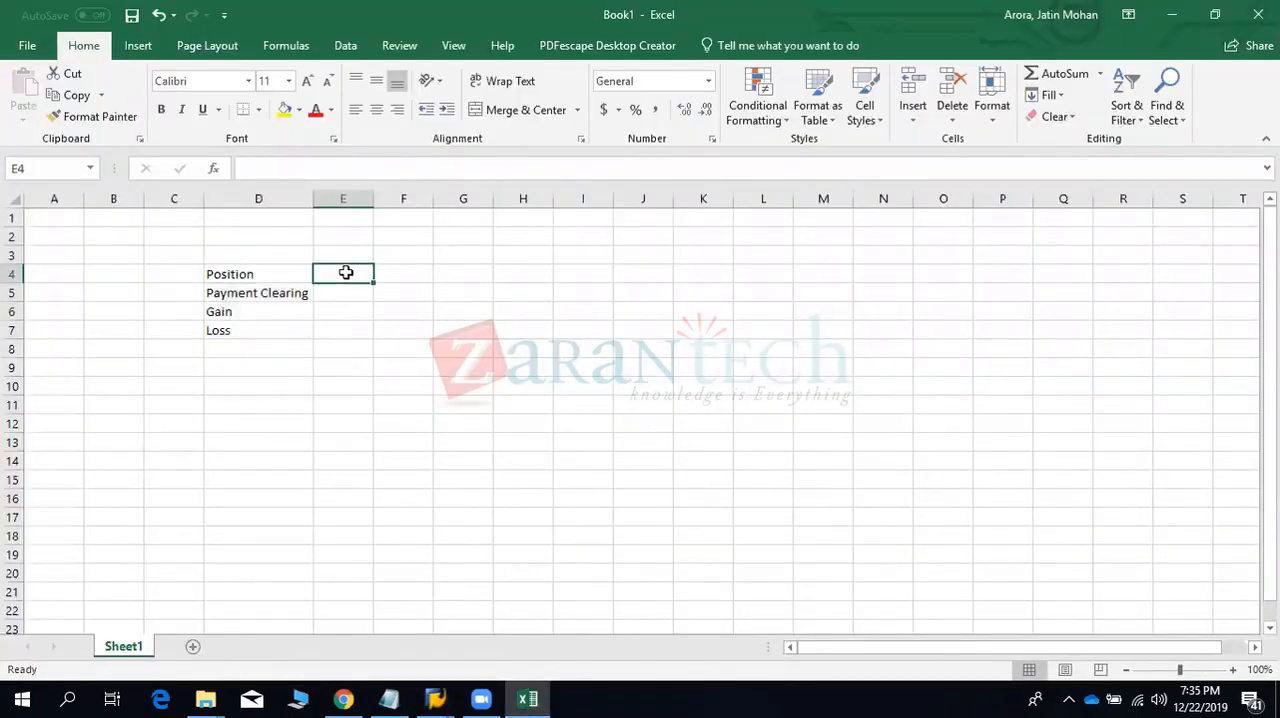
text(Money/)
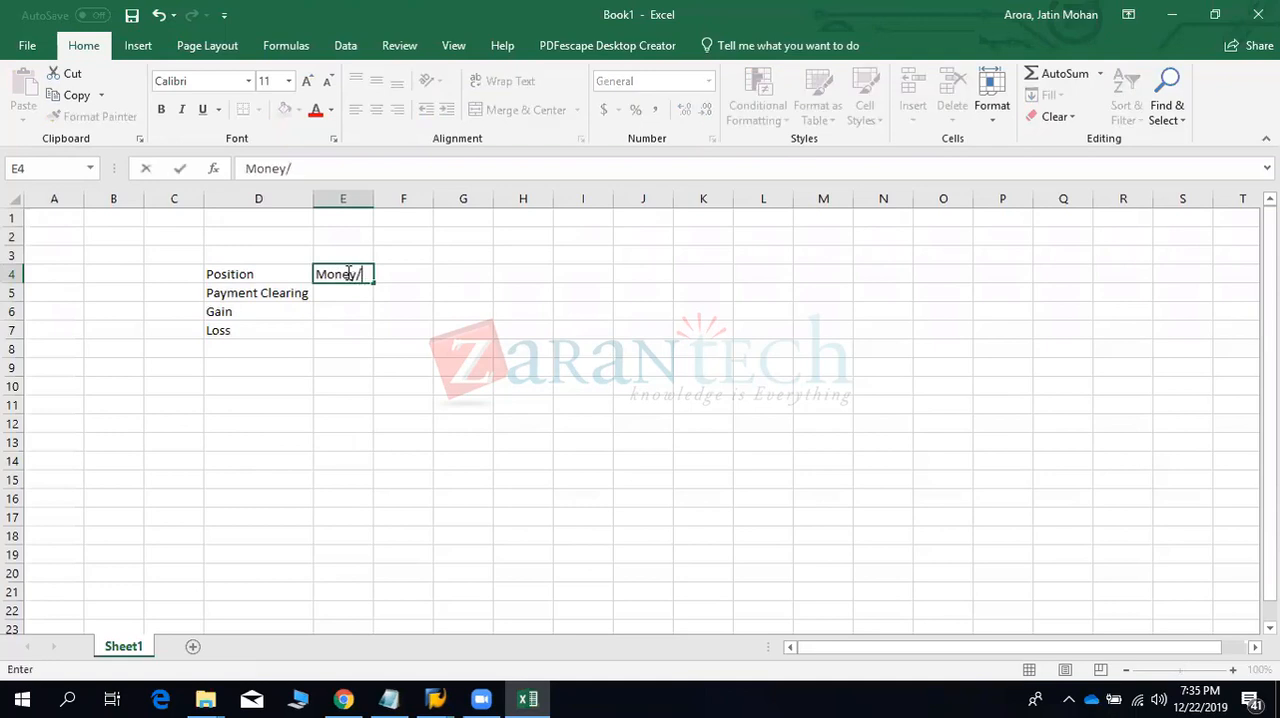
key(BackSpace)
text((Loan/Interest)
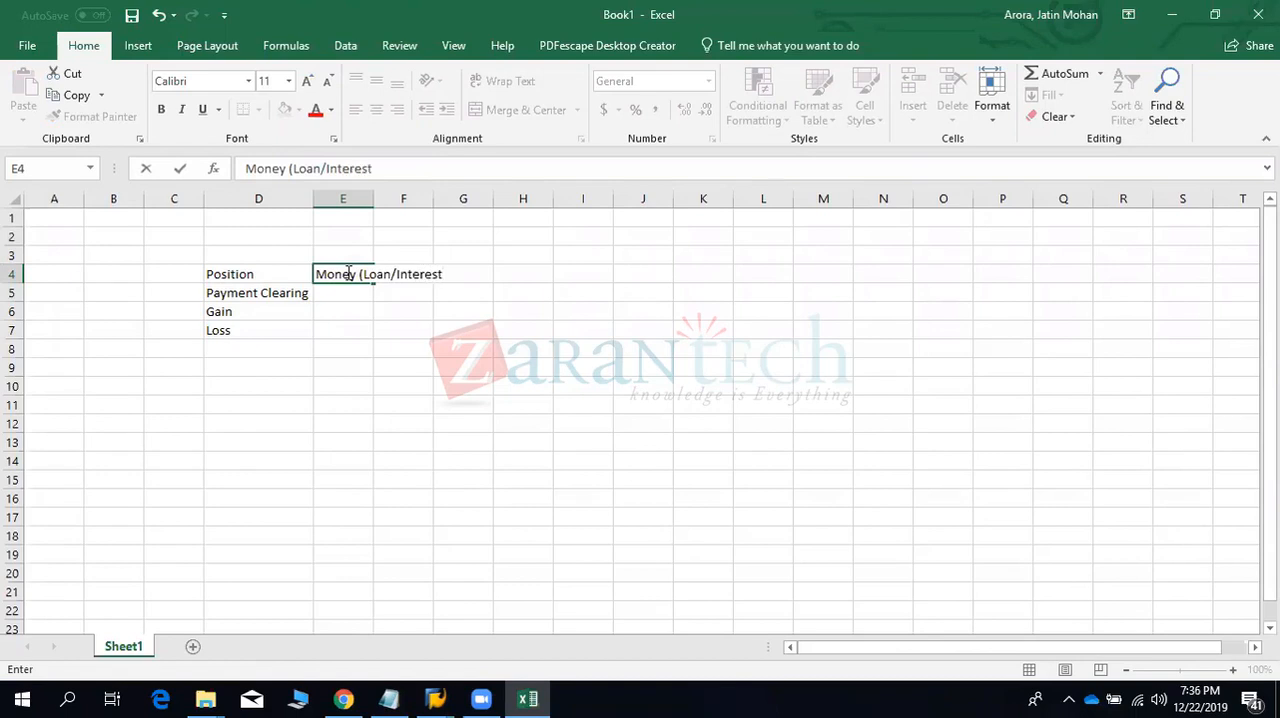
text( etc))
click(389, 300)
- Extend the Position description in E4 with ", security, Forex"
click(343, 273)
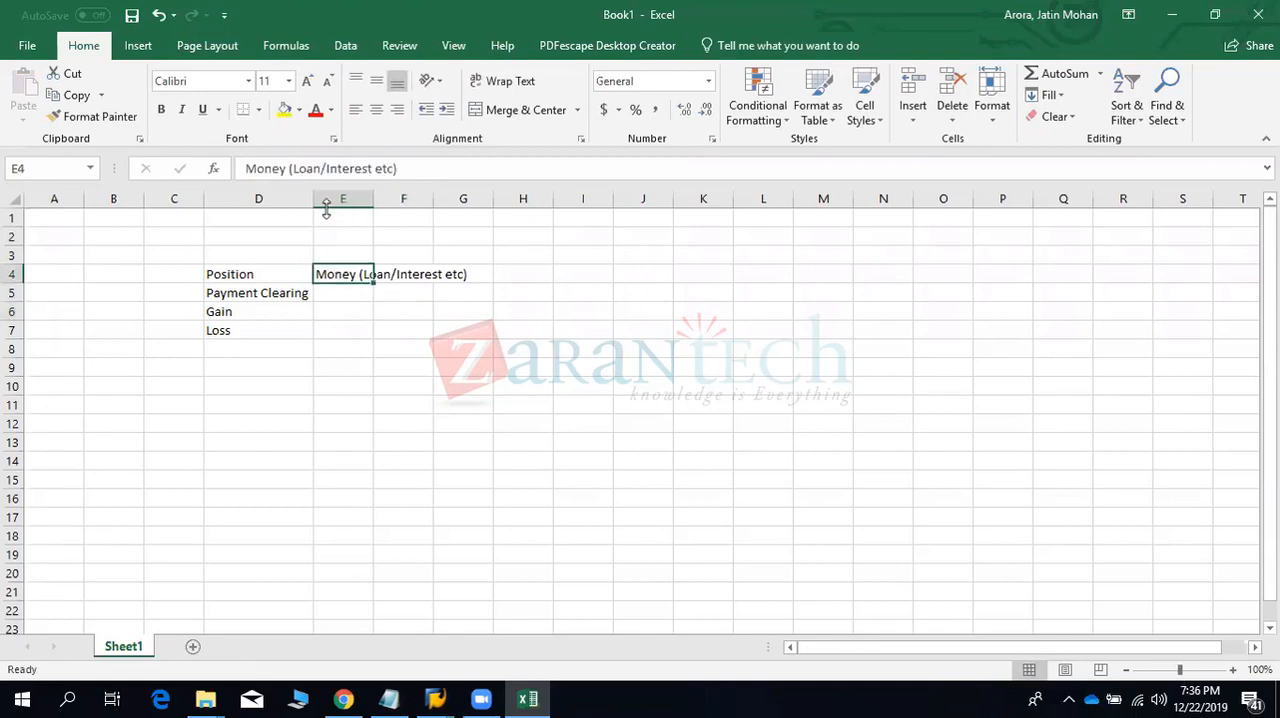
click(399, 171)
text(, secu)
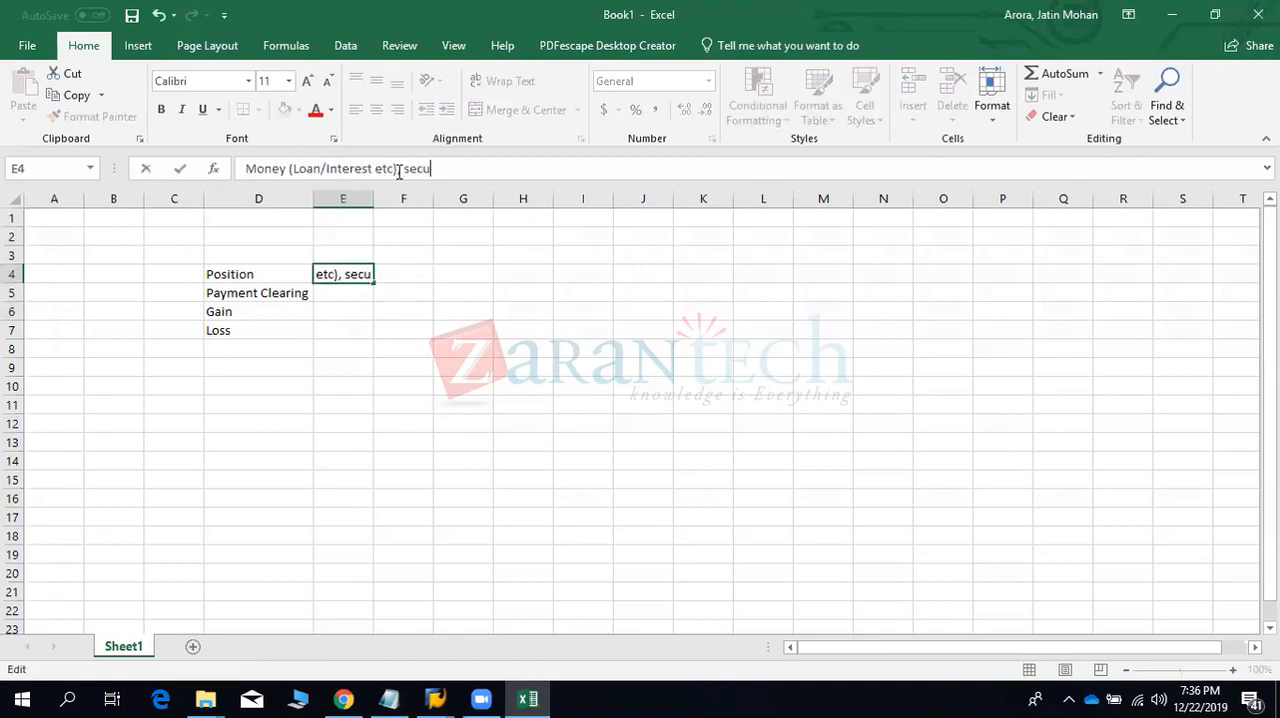
text(rity, fore)
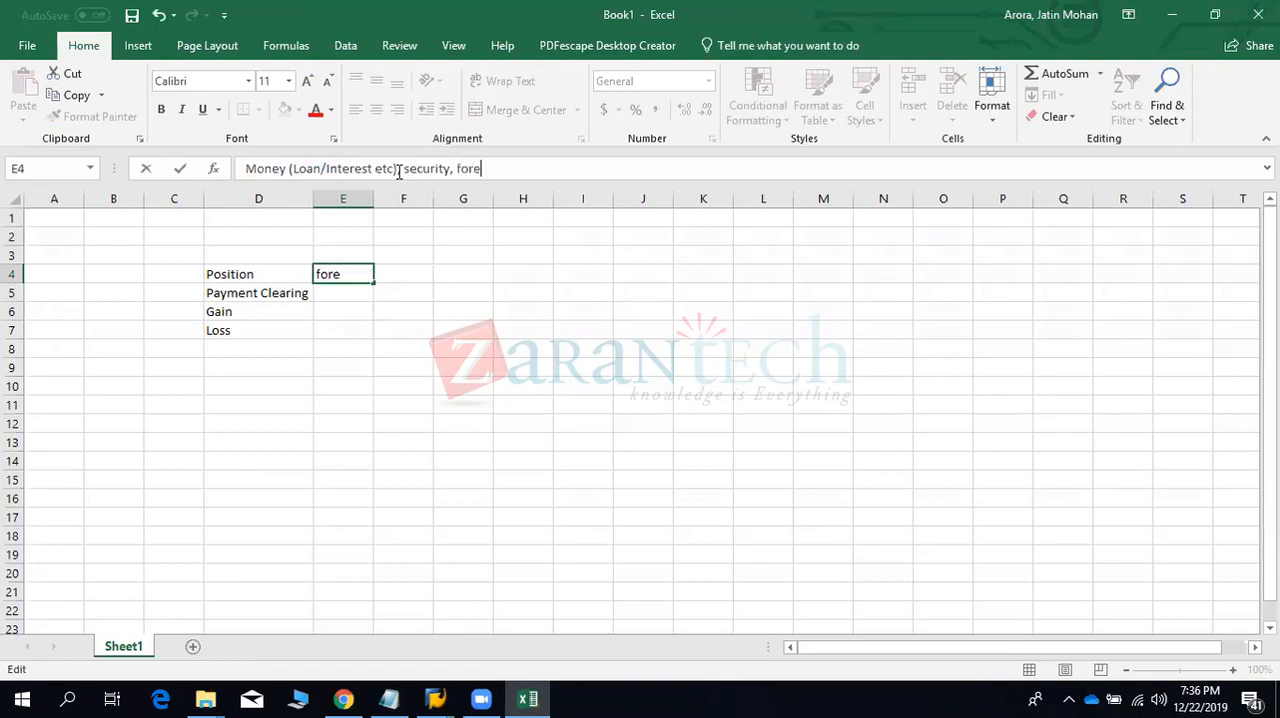
text(x,)
key(BackSpace)
click(461, 170)
key(BackSpace)
text(F)
key(Return)
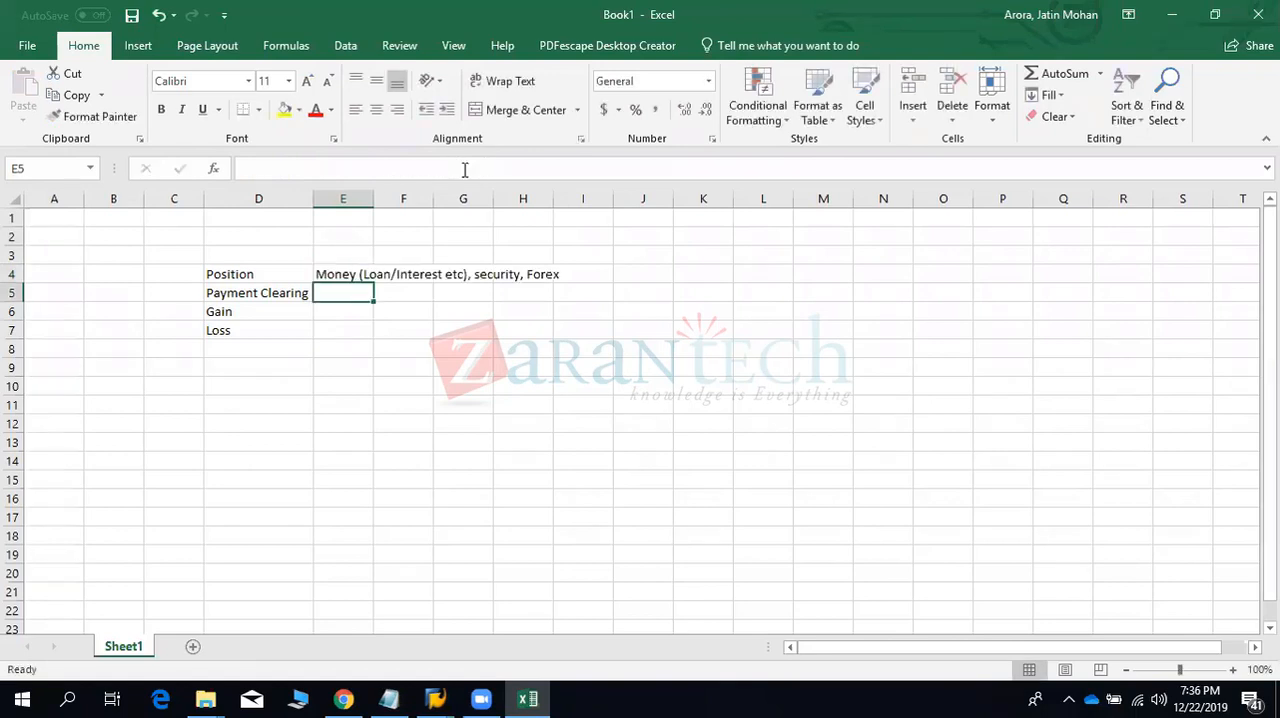
- Enter "Payment clearing Ac" in cell E5 beside the Payment Clearing label
click(226, 275)
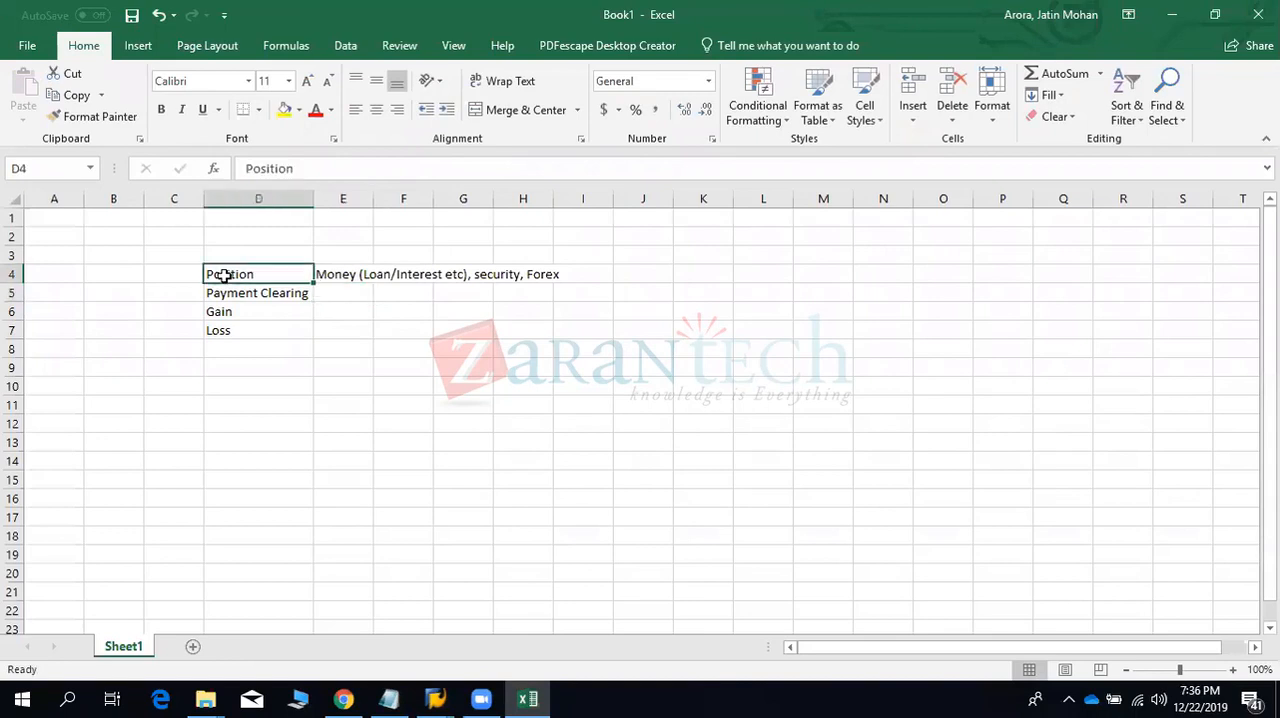
click(340, 295)
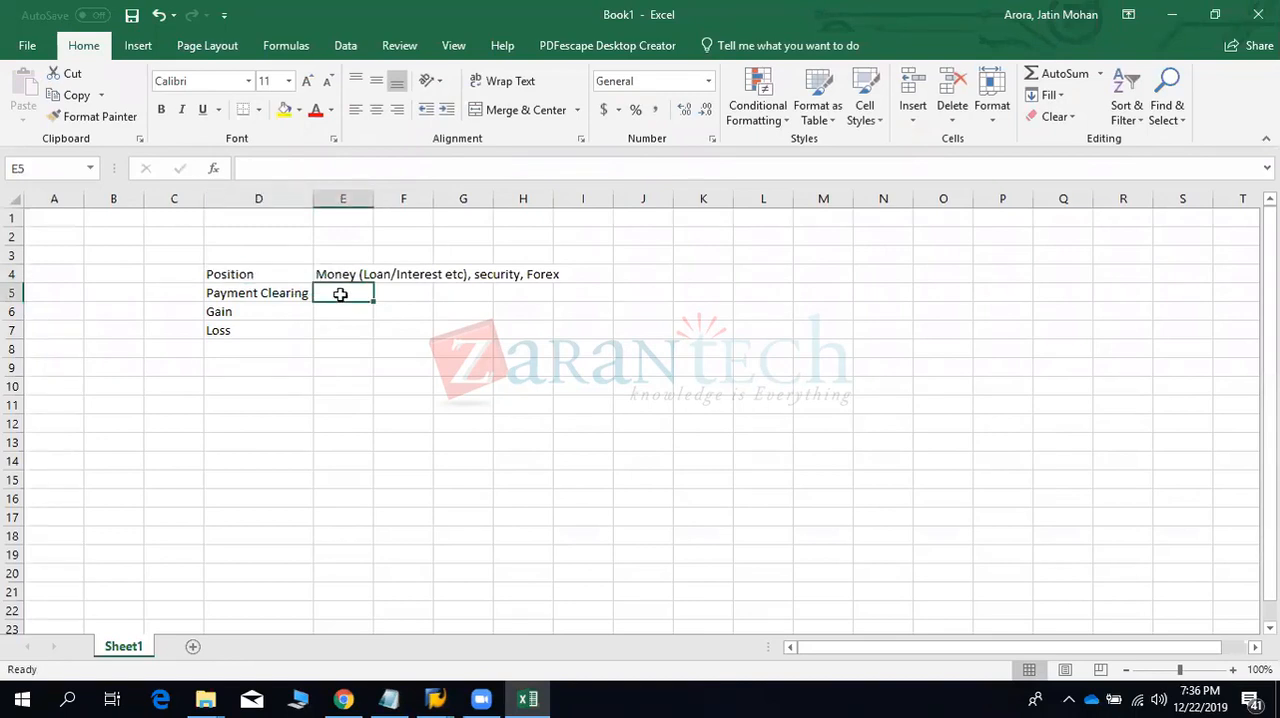
text(Pay)
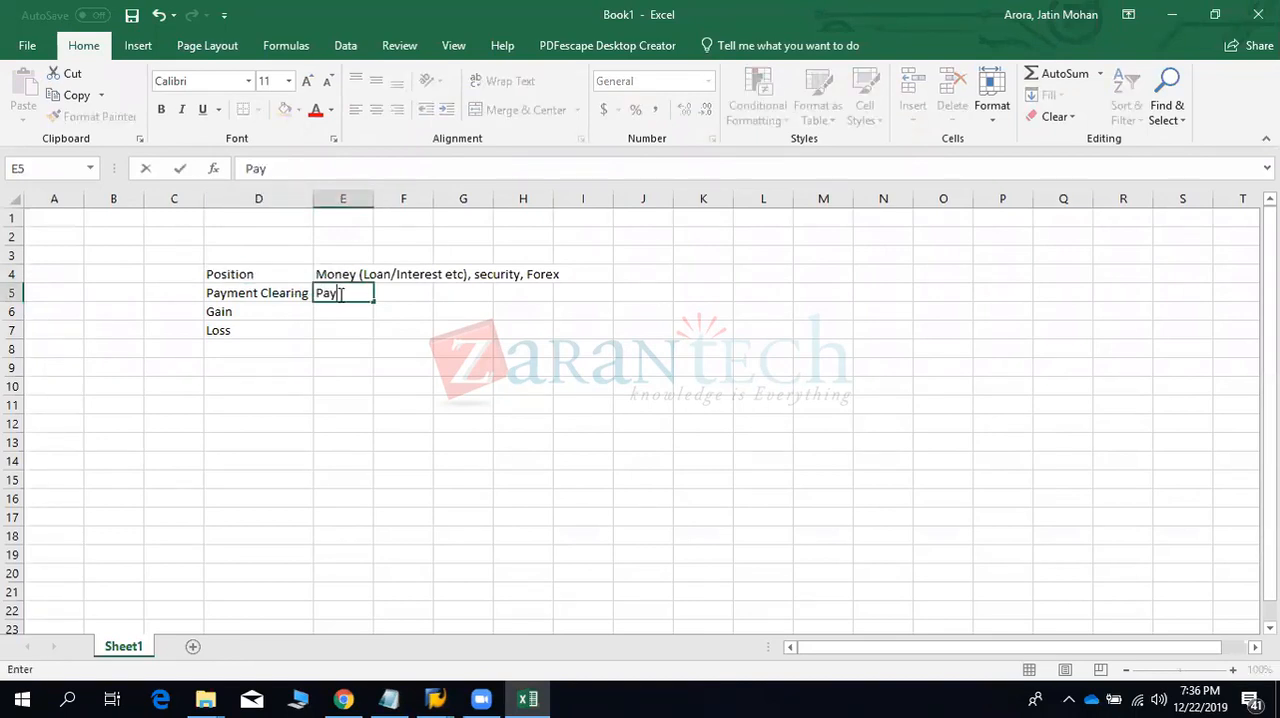
text(ment r)
key(BackSpace)
key(BackSpace)
key(BackSpace)
key(BackSpace)
key(BackSpace)
key(BackSpace)
key(BackSpace)
key(BackSpace)
key(BackSpace)
text(Payment clearing A)
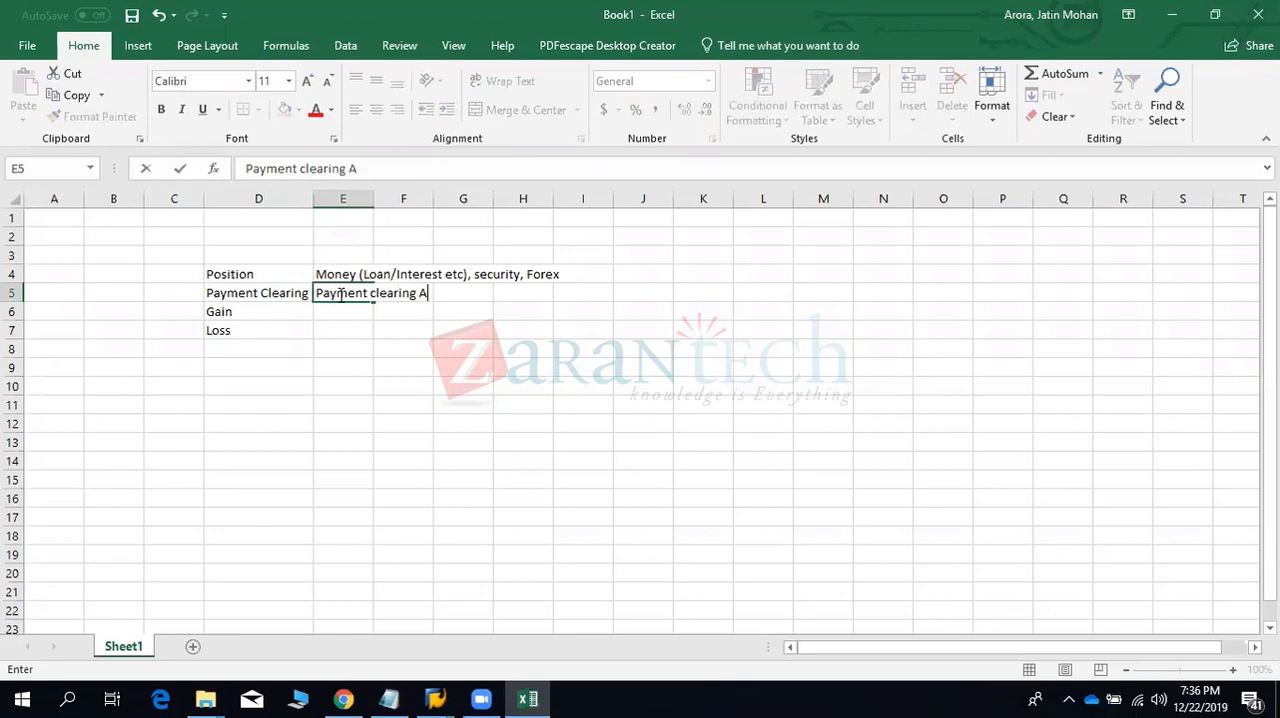
text(c)
key(Return)
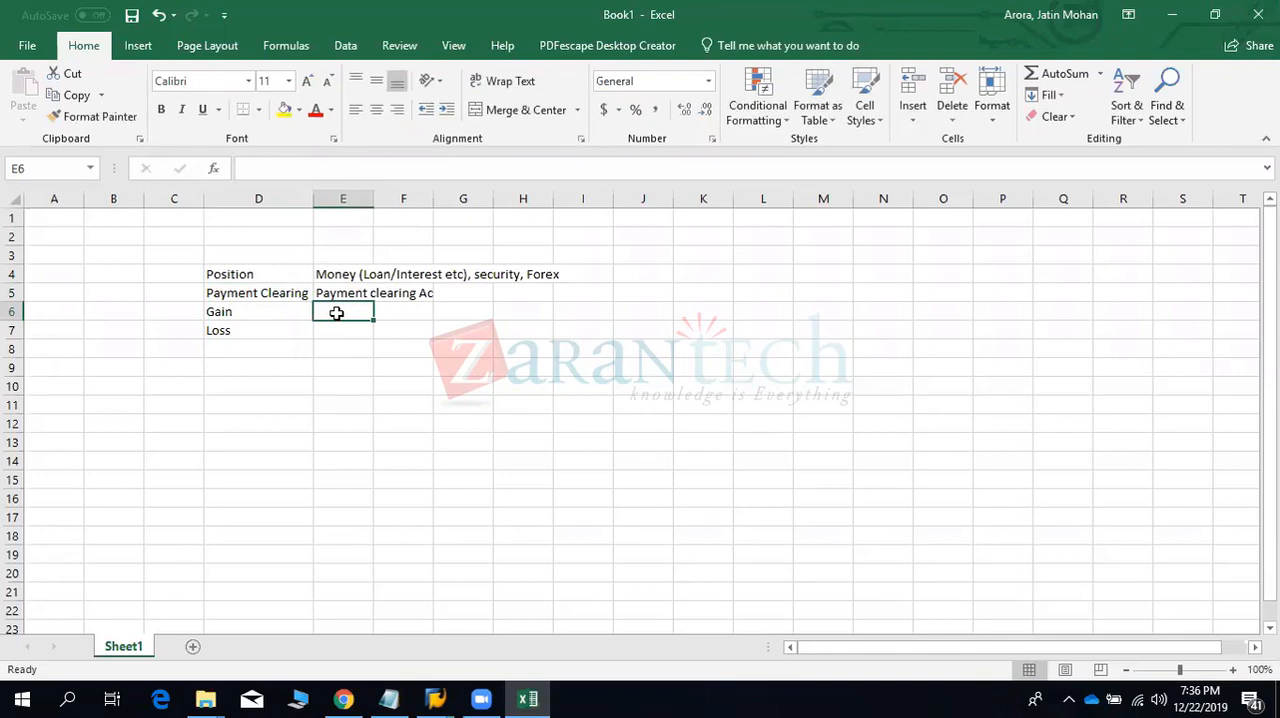
- Enter "Gain on Sale" in E6 and "Loss on Sale" in E7, and fit column E to its contents
text(Gain)
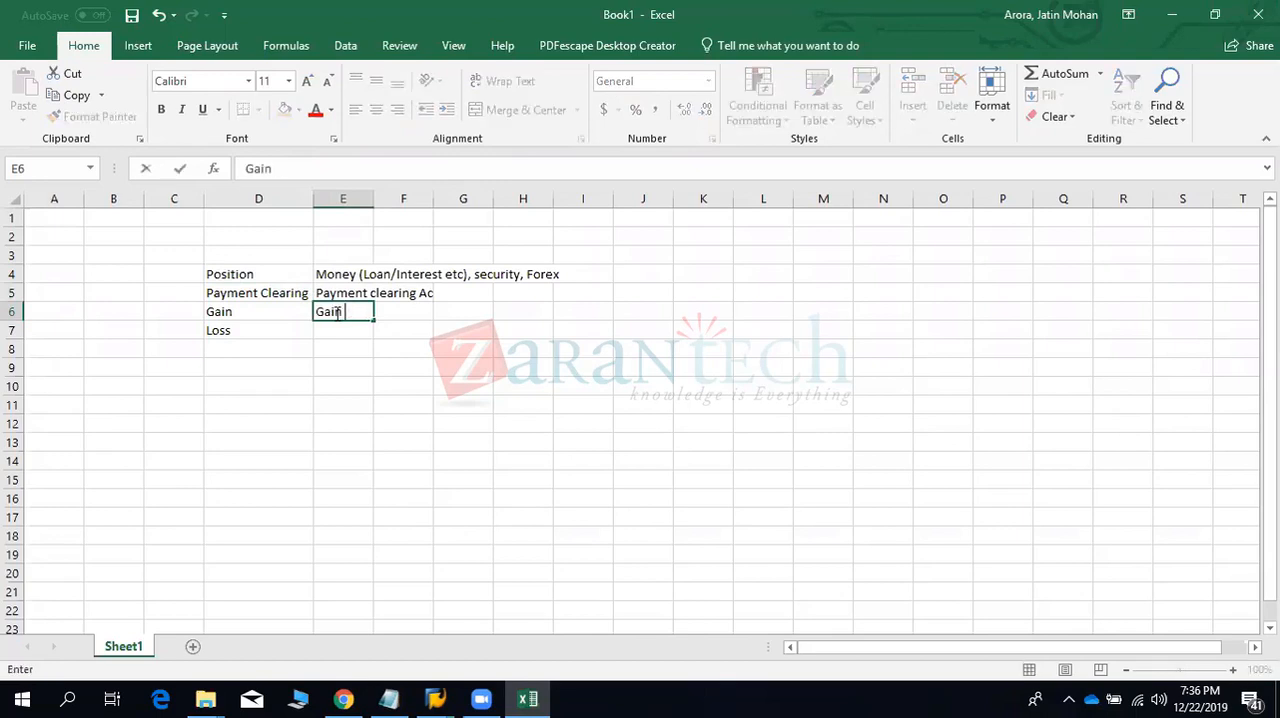
text( on Sale)
key(Return)
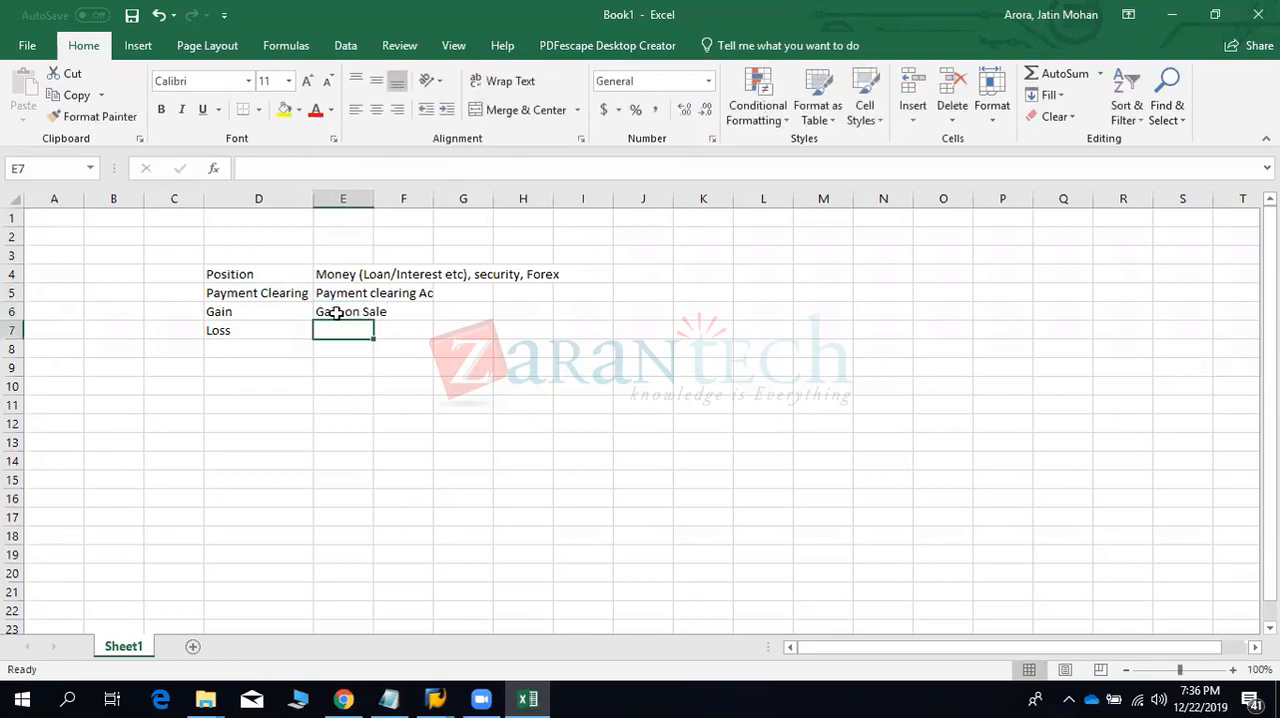
text(Loss on)
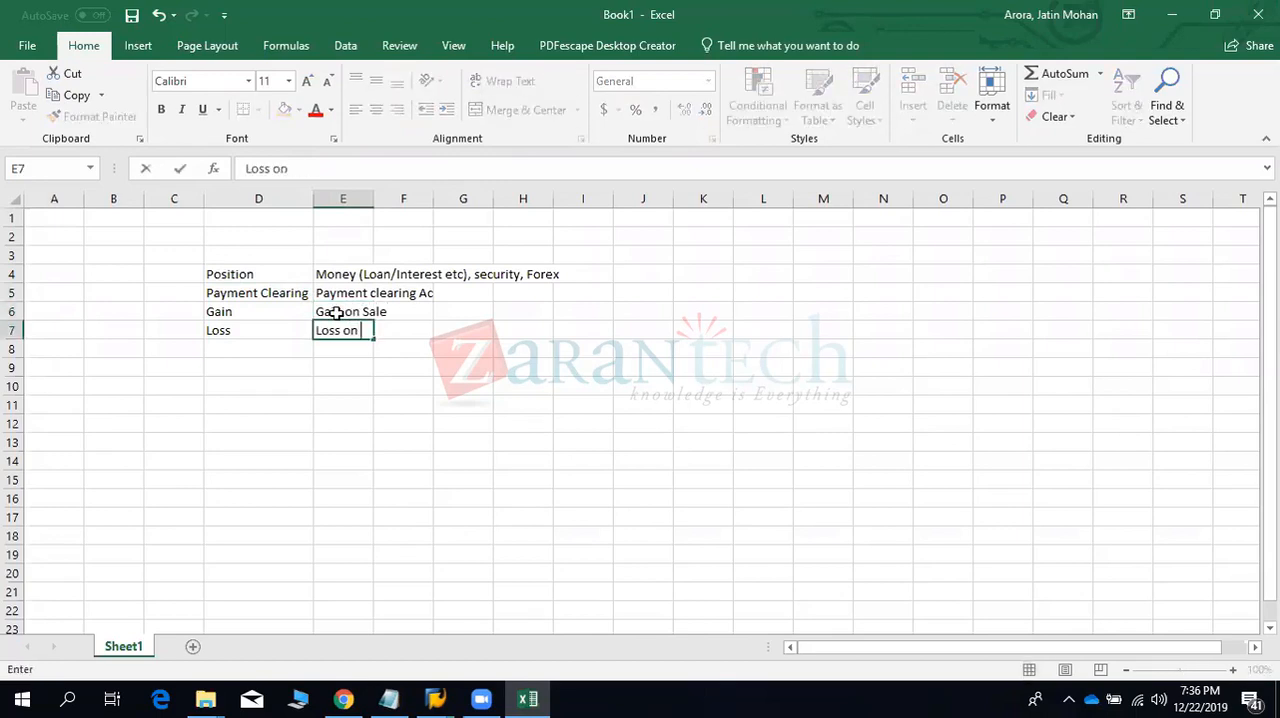
text( Sale)
key(Return)
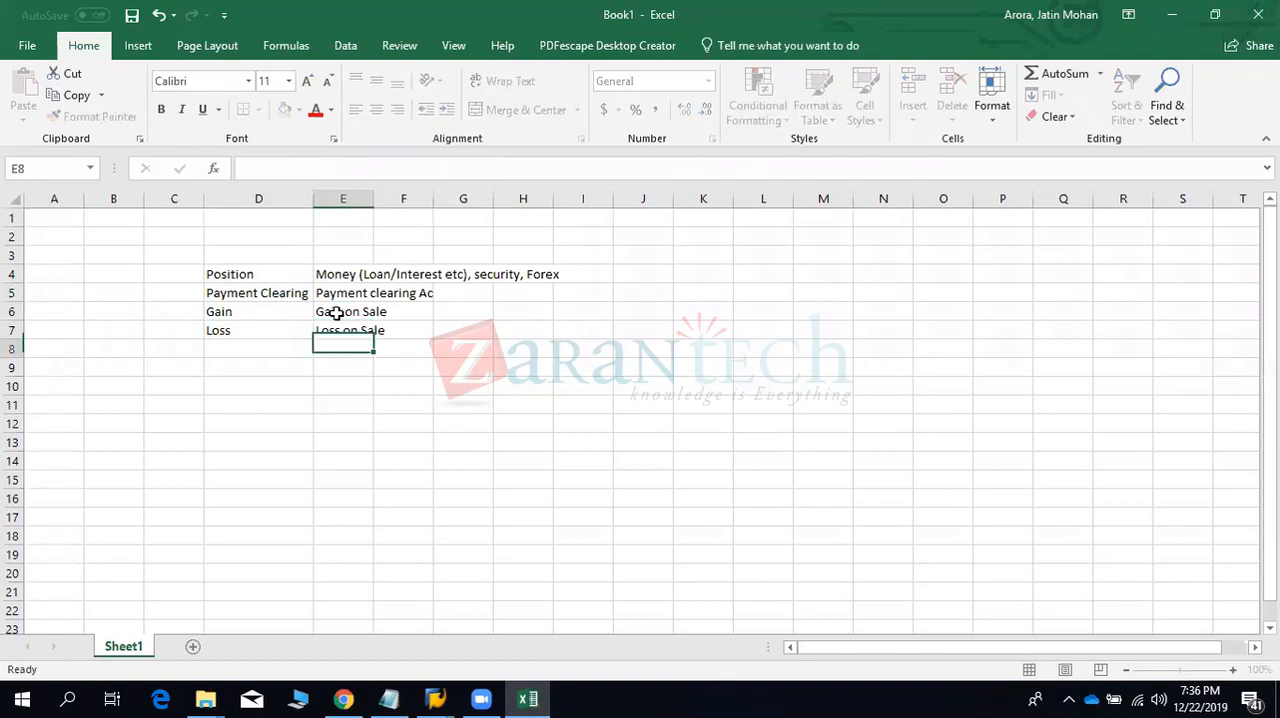
double_click(373, 201)
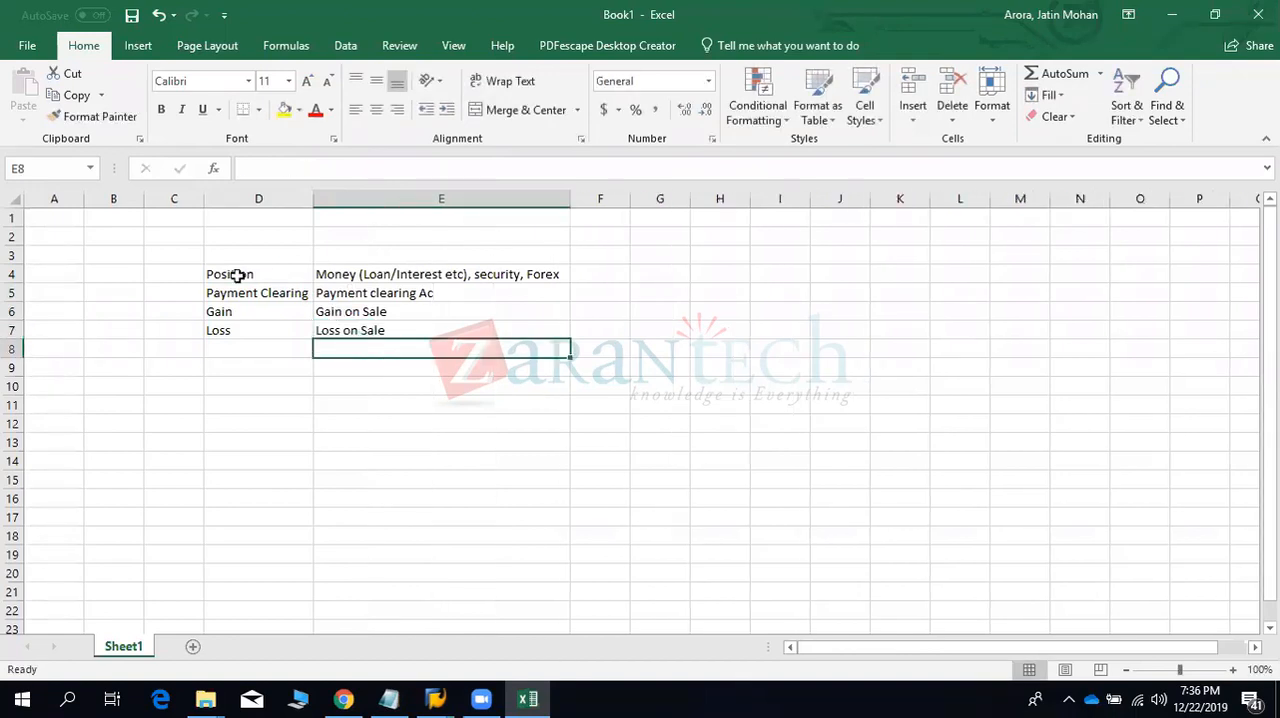
- Add the label "Bank Charges" in cell D8 below the Loss label
drag(243, 274, 352, 328)
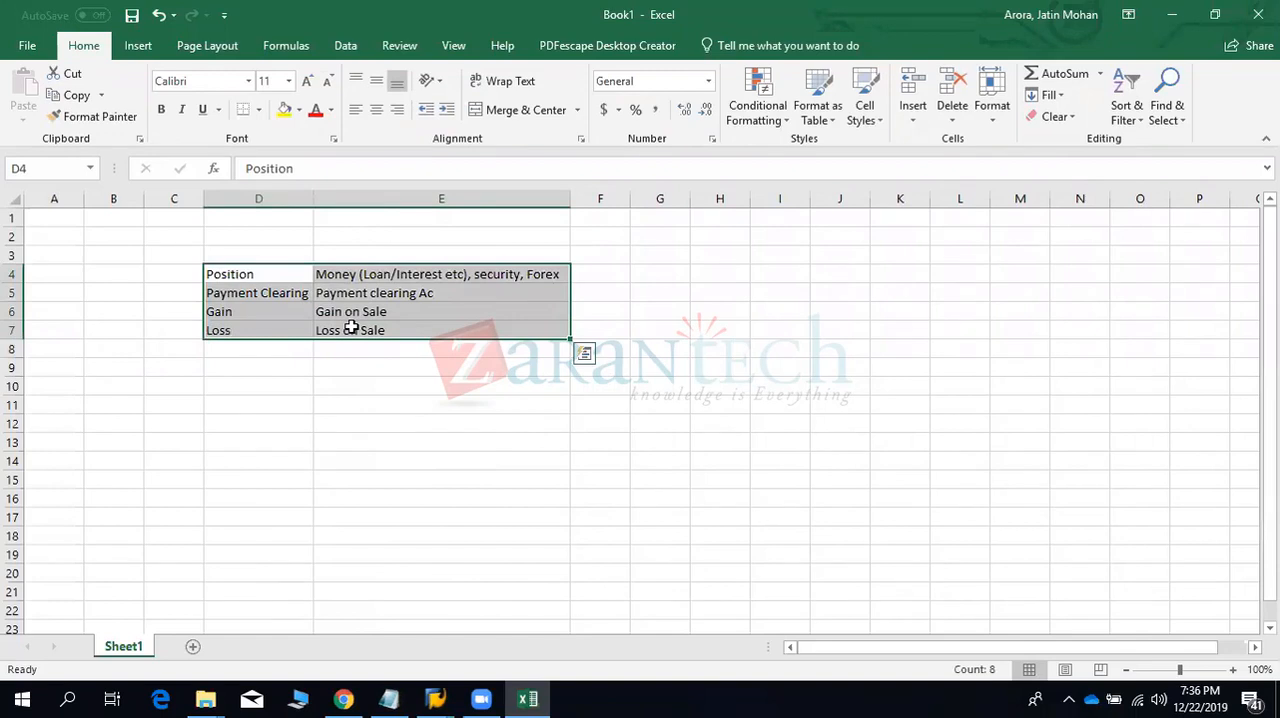
click(263, 350)
text(Bank)
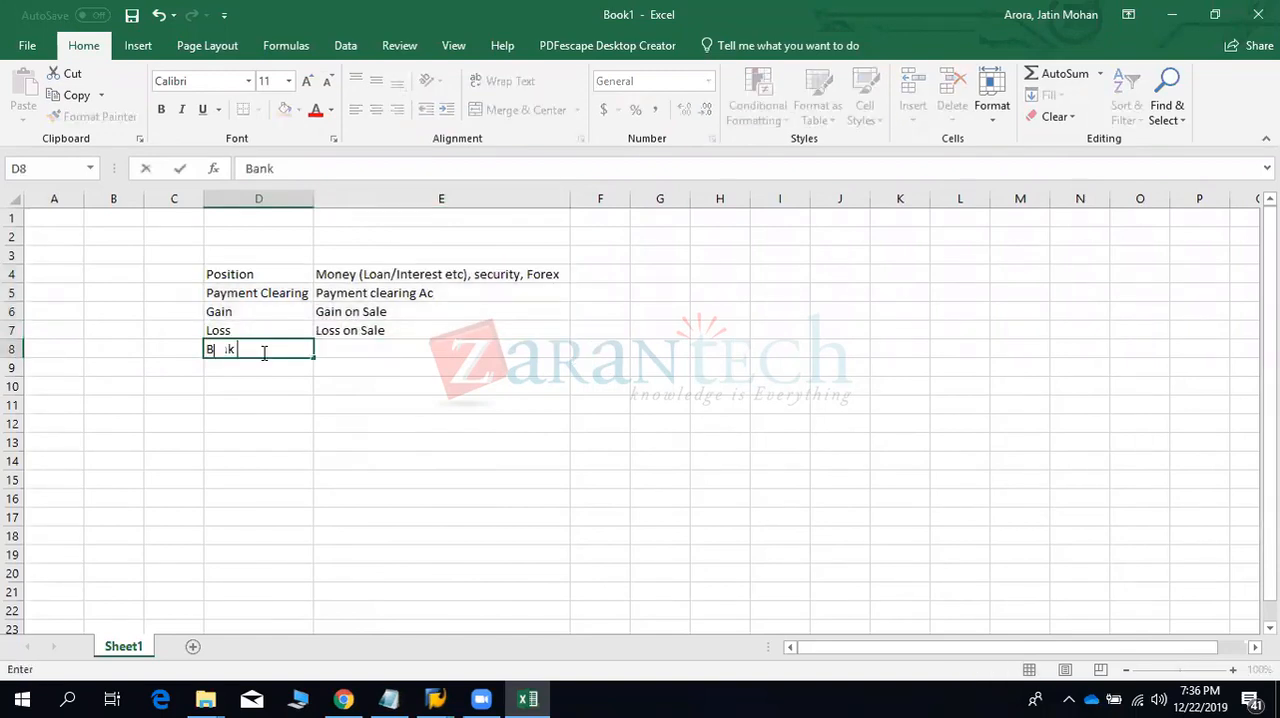
text( Charges)
key(Return)
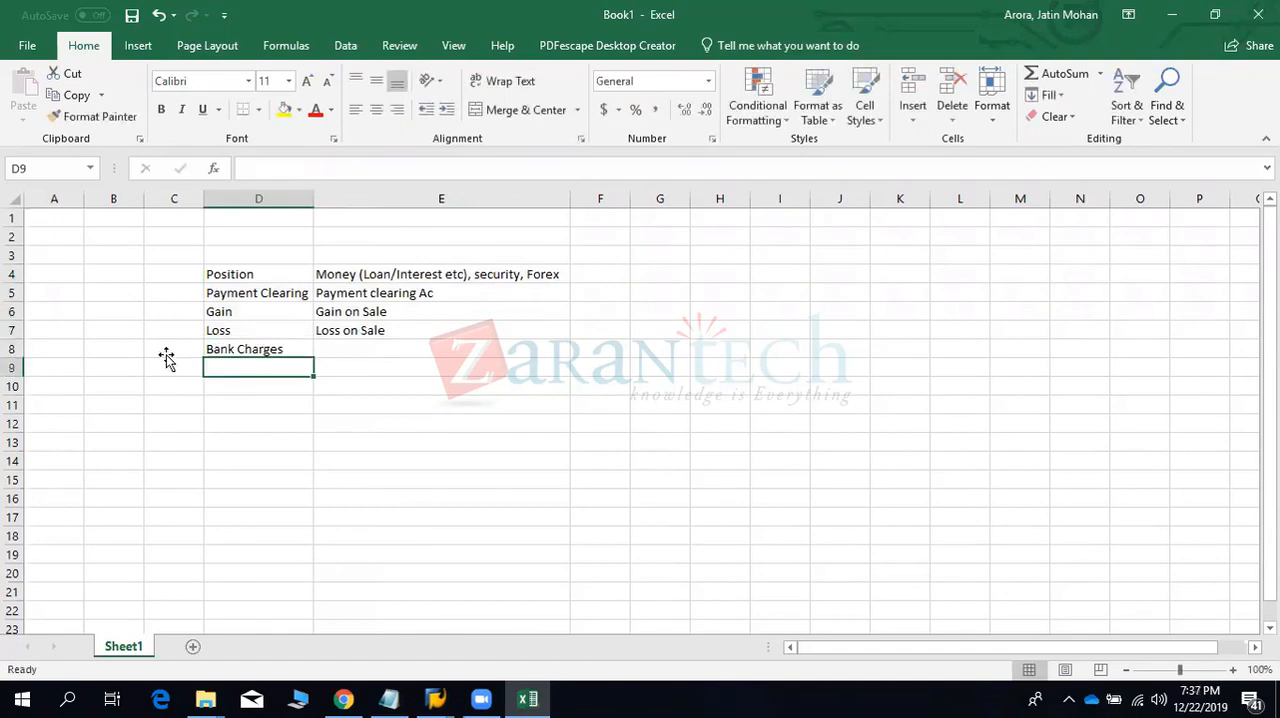
- Enter "Flows" in cell C8 beside the Bank Charges label
click(166, 354)
text(Flows)
key(Return)
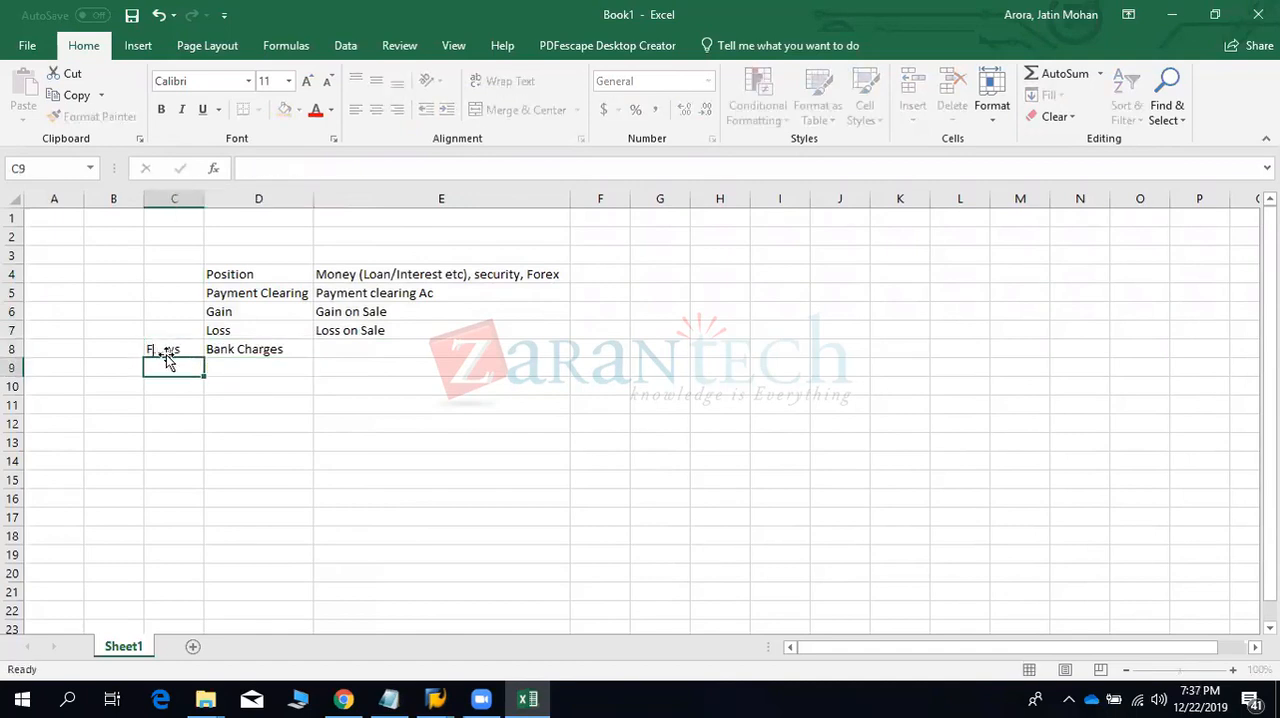
- Add the labels "Accrued Interest" in D9 and "Commission" in D10 below Bank Charges
click(229, 365)
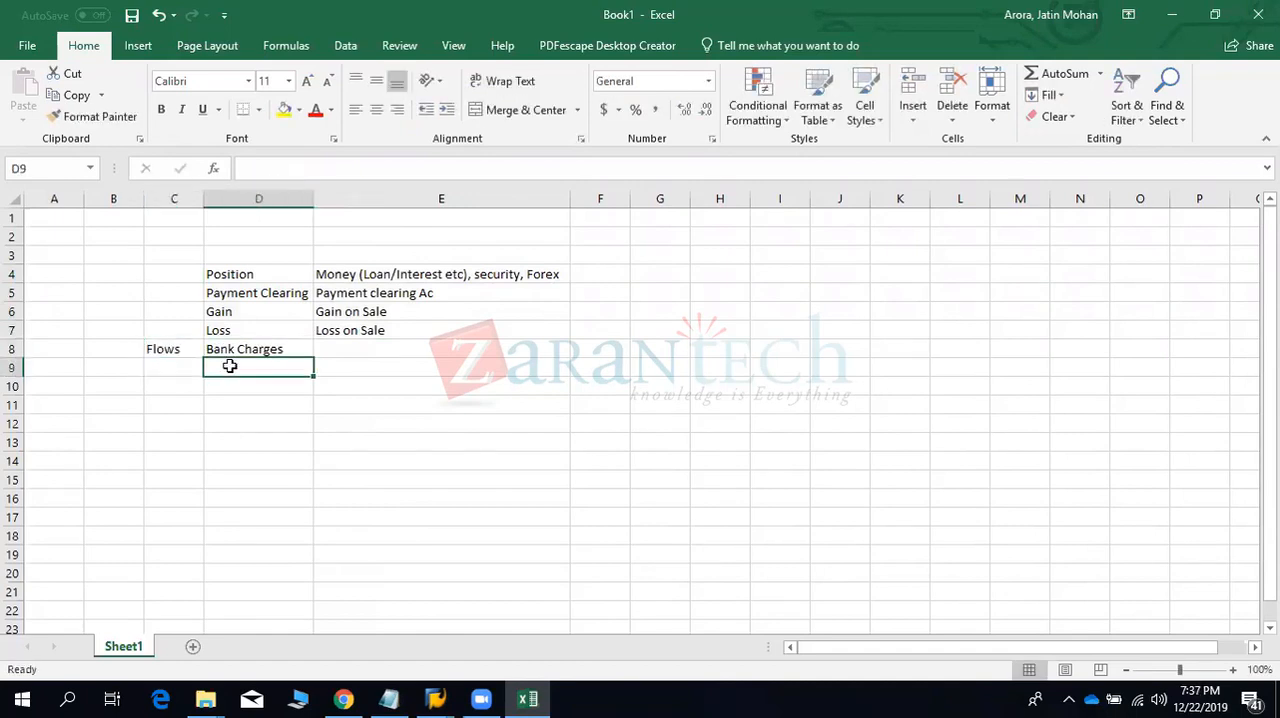
text(Accrues)
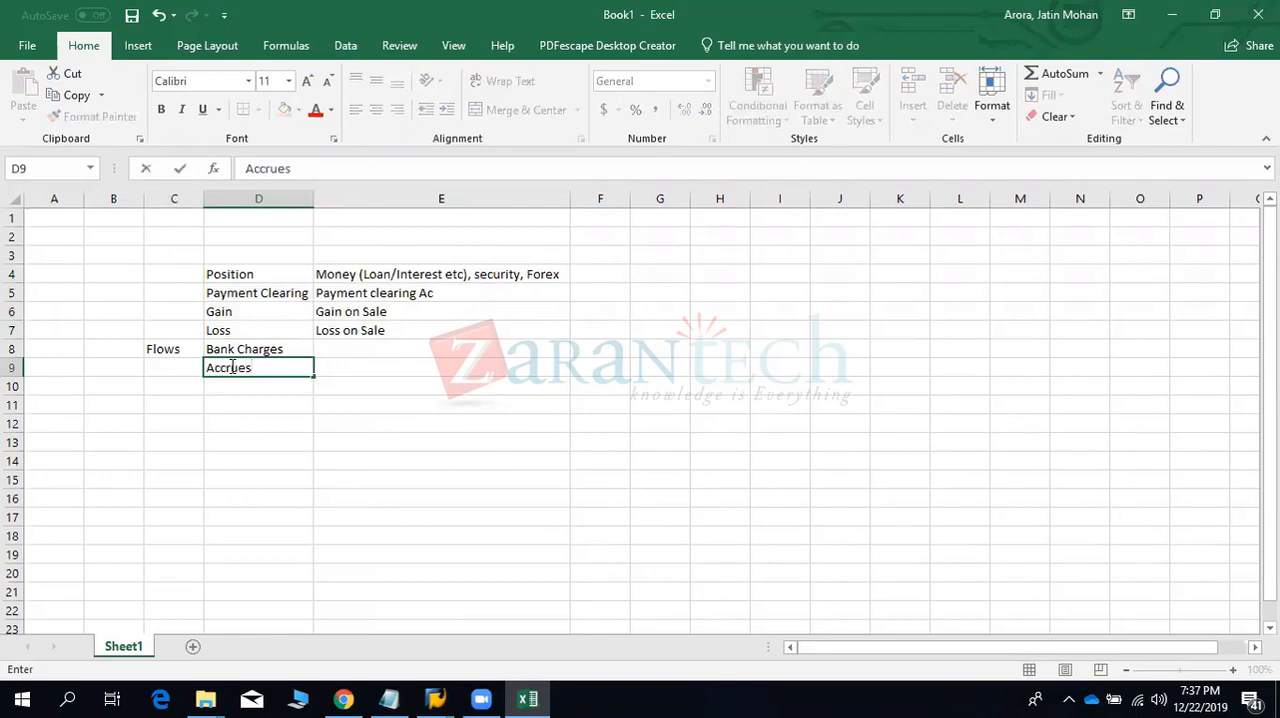
key(BackSpace)
text(d Interest)
key(Return)
text(Commi)
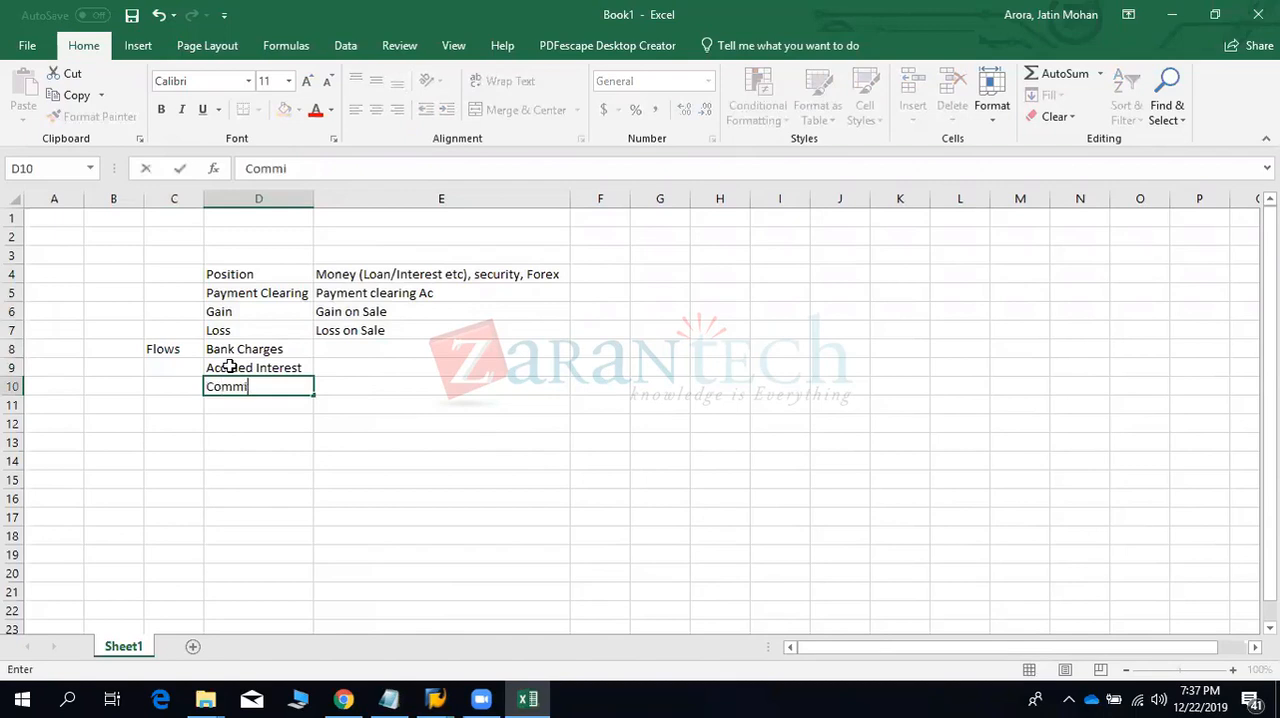
text(osion)
key(Left)
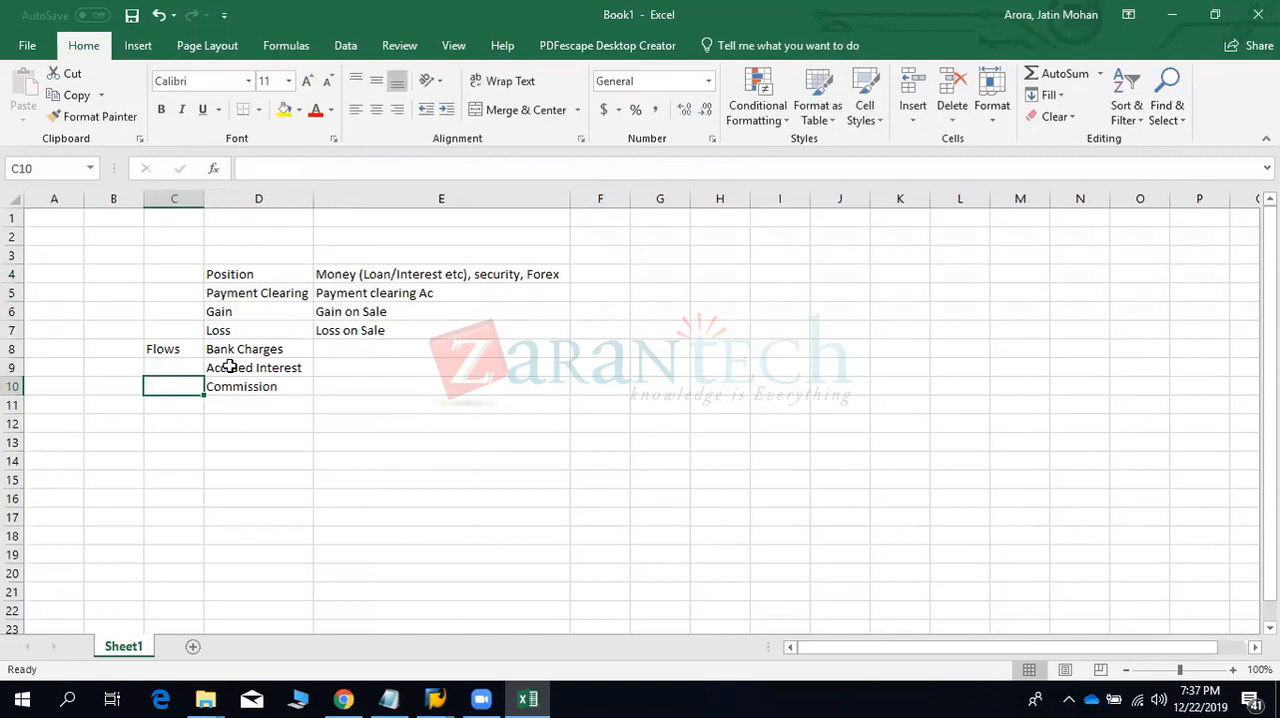
- Copy the three labels in D8:D10 into E8:E10 as their descriptions
key(Right)
key(Right)
key(Up)
key(Up)
key(Left)
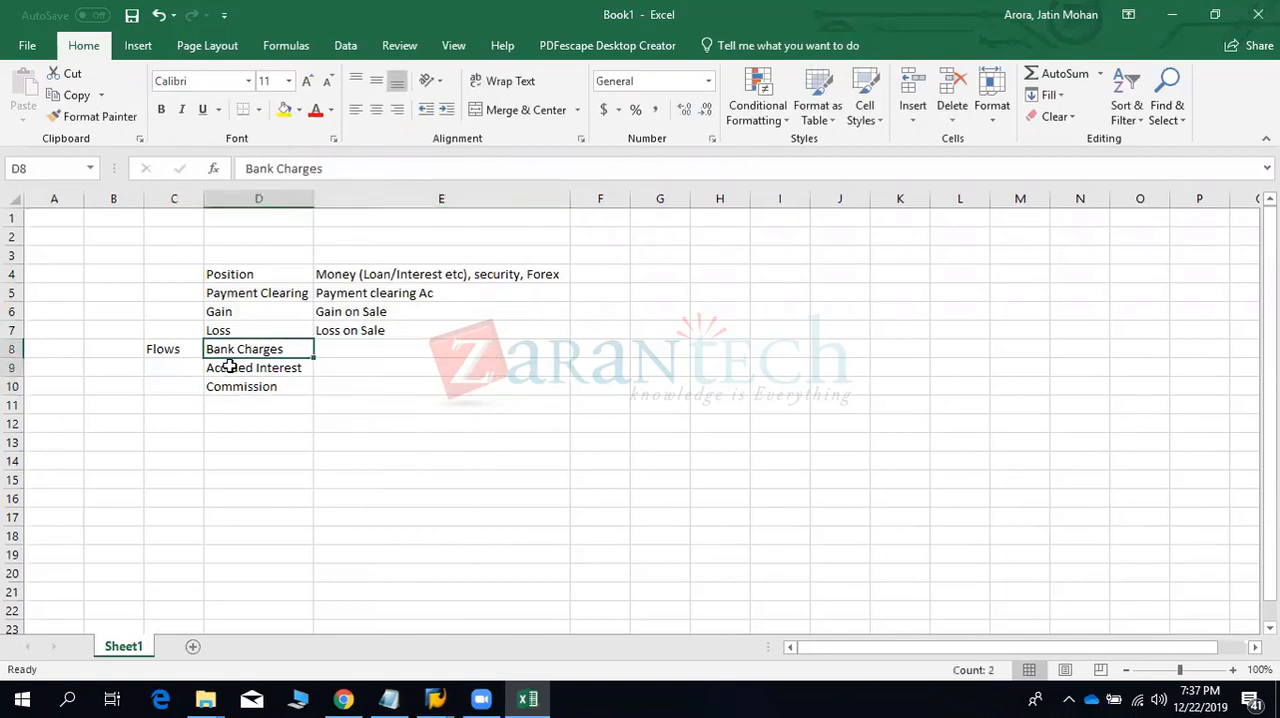
key(shift+Down)
key(shift+Down)
key(ctrl+c)
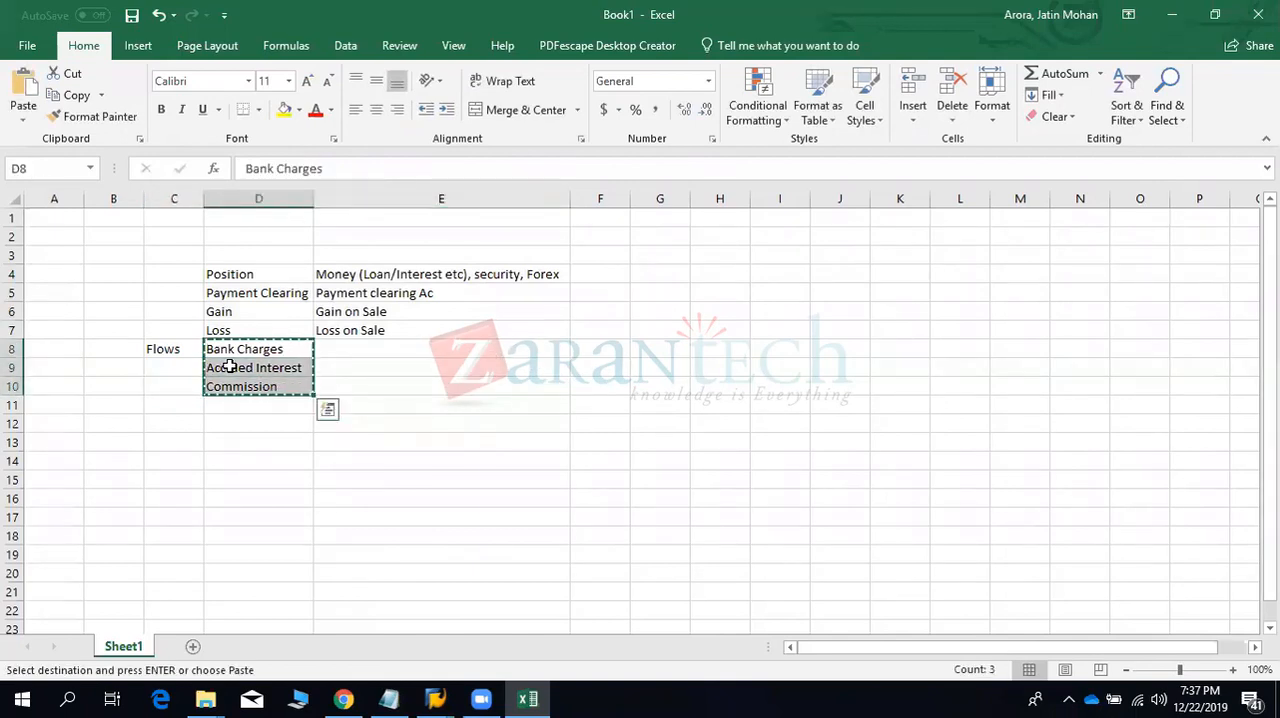
key(Right)
key(ctrl+v)
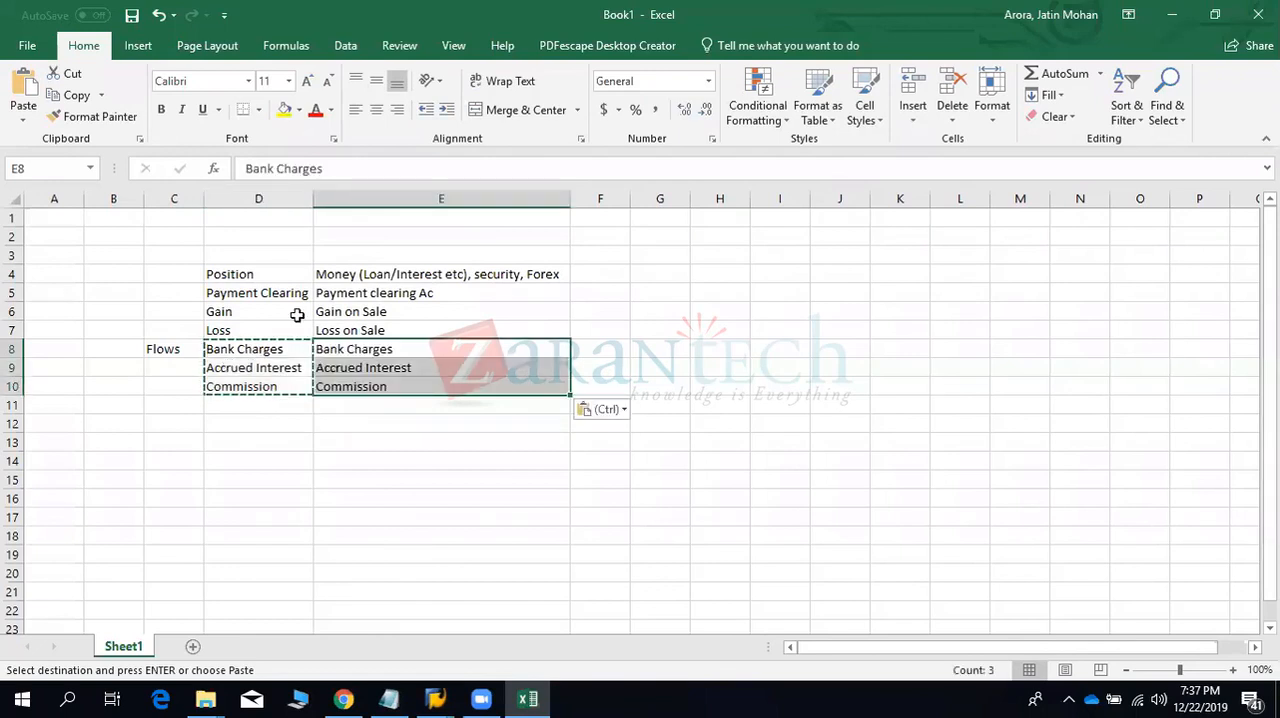
- Enter the heading "Posting Specifications" in D3 above the labels and fit column D to its contents
drag(268, 278, 378, 383)
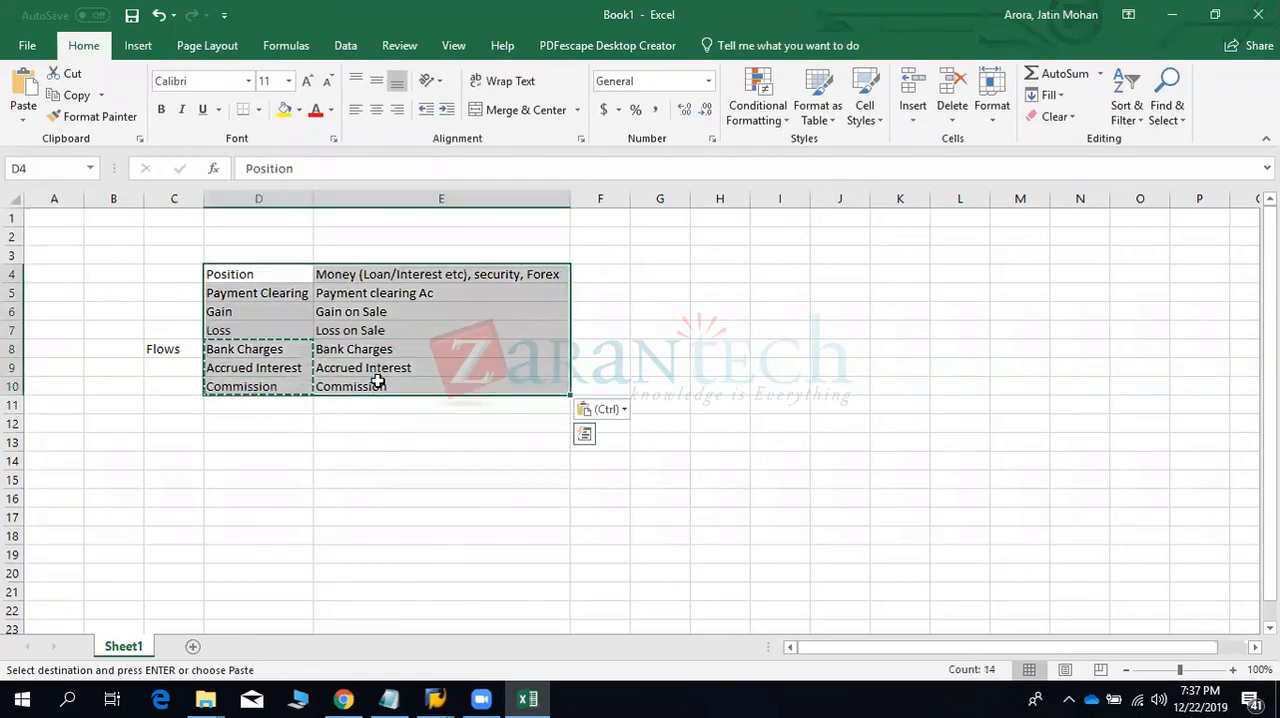
click(250, 250)
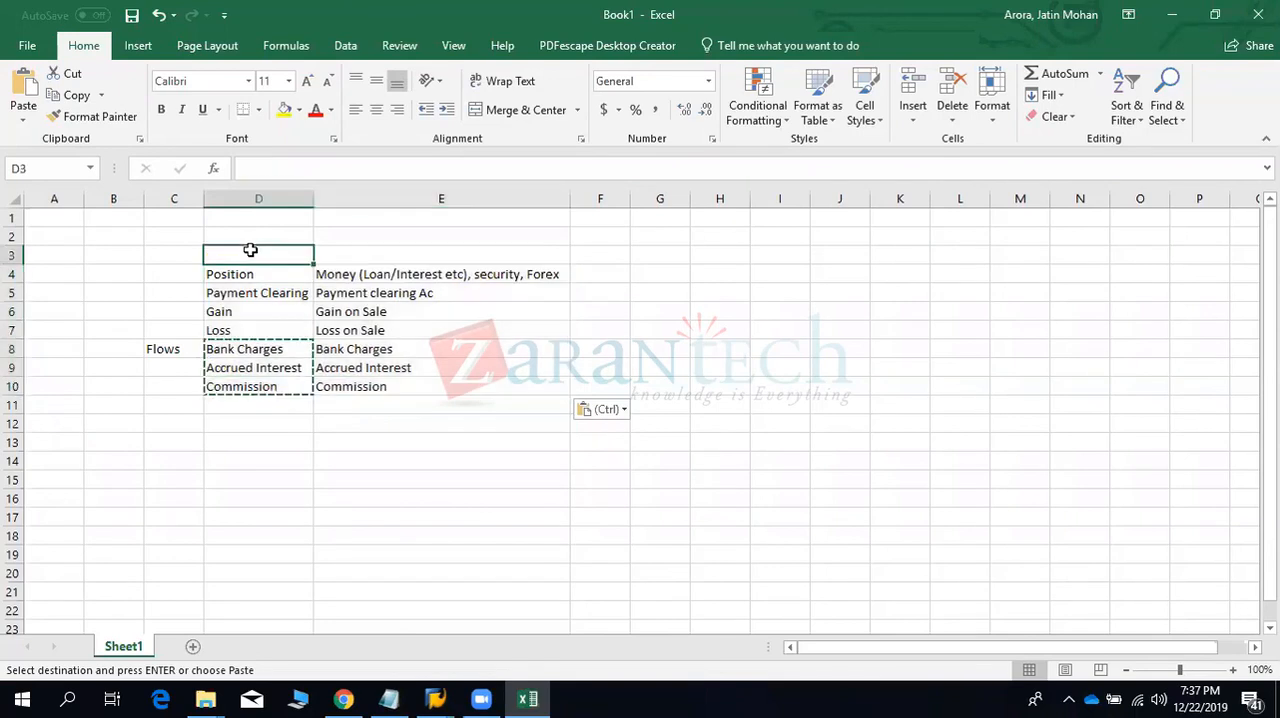
text(Posting)
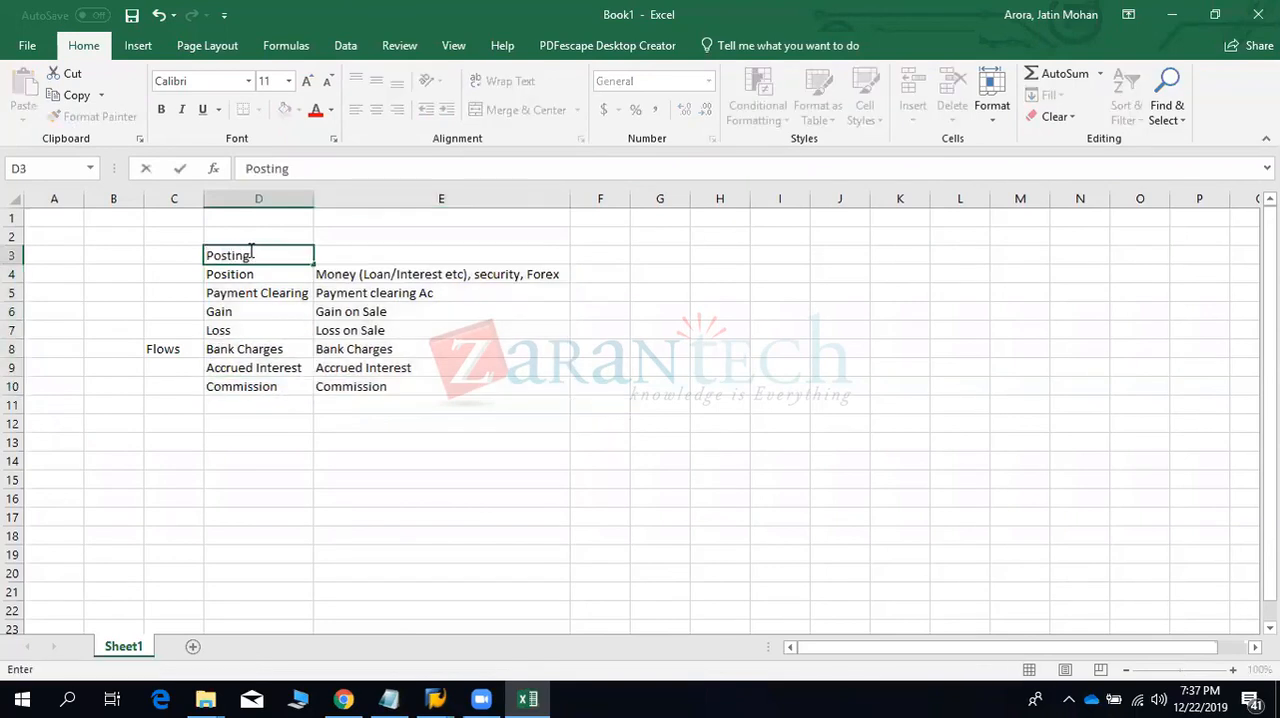
text( Specificati)
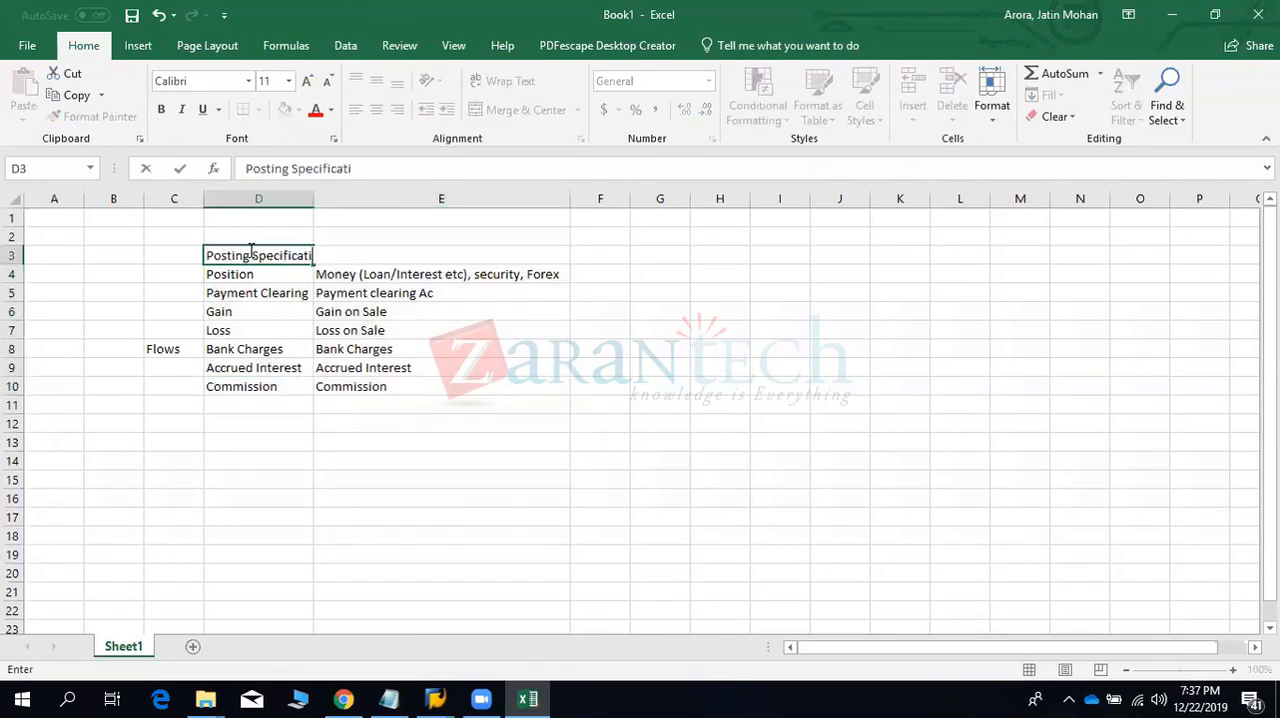
text(ons)
key(Return)
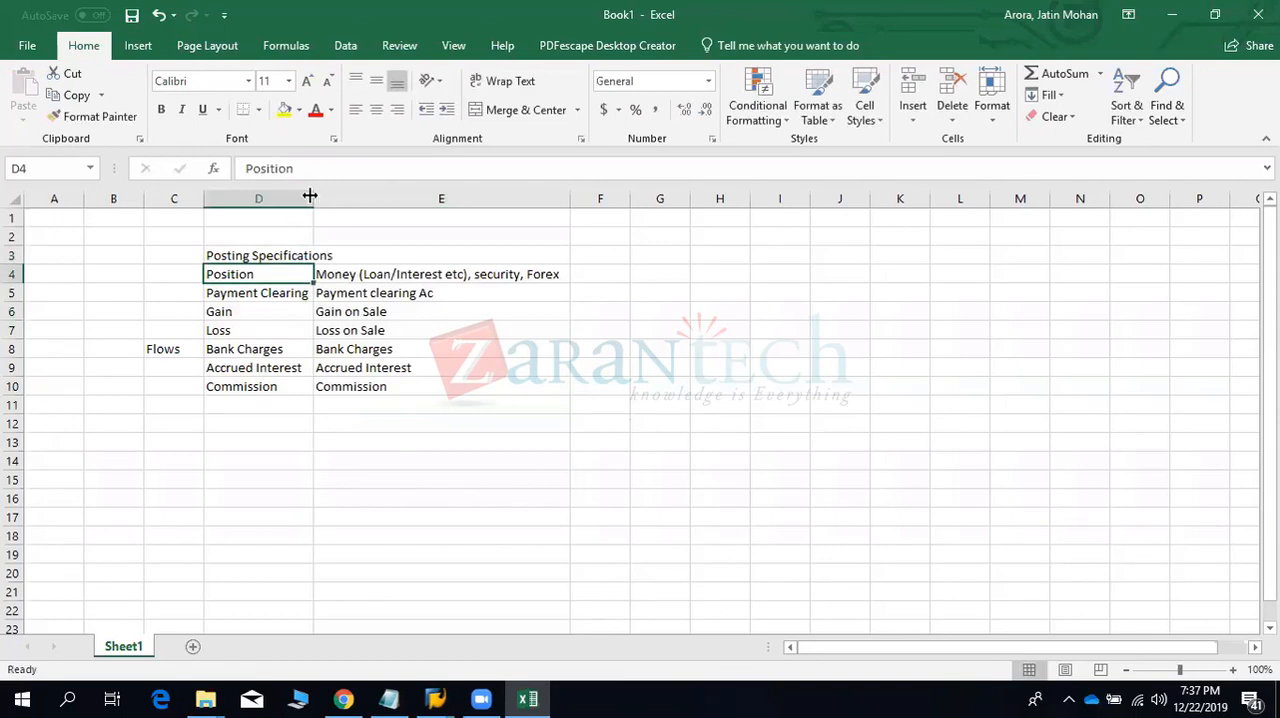
double_click(310, 196)
click(278, 252)
- Enter the heading "Account Symbols" in cell F3
click(625, 258)
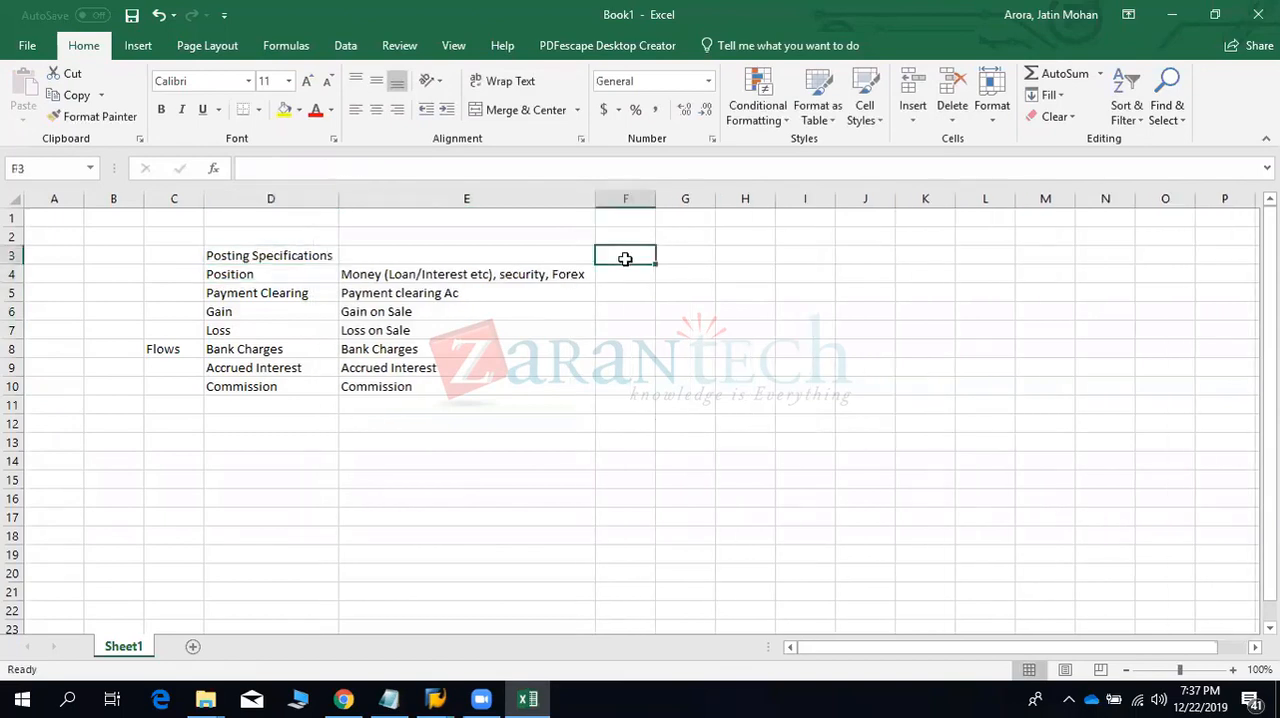
text(Account S)
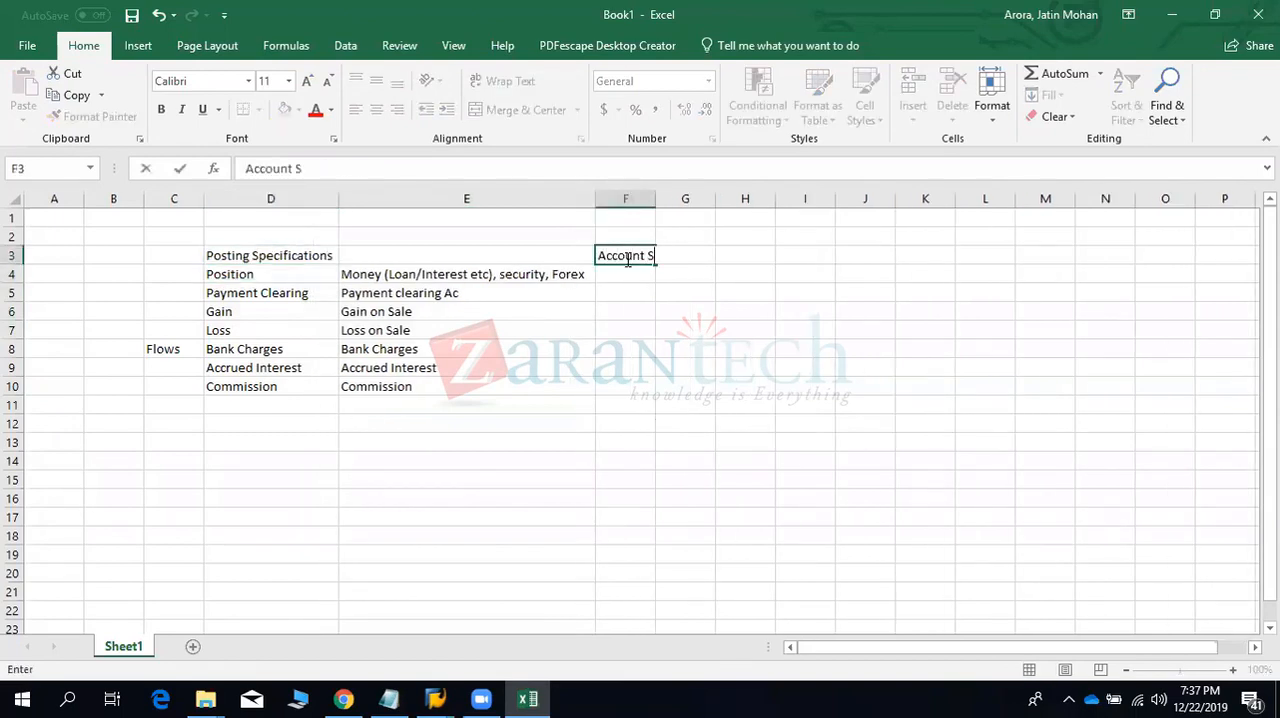
text(ymbols)
key(Return)
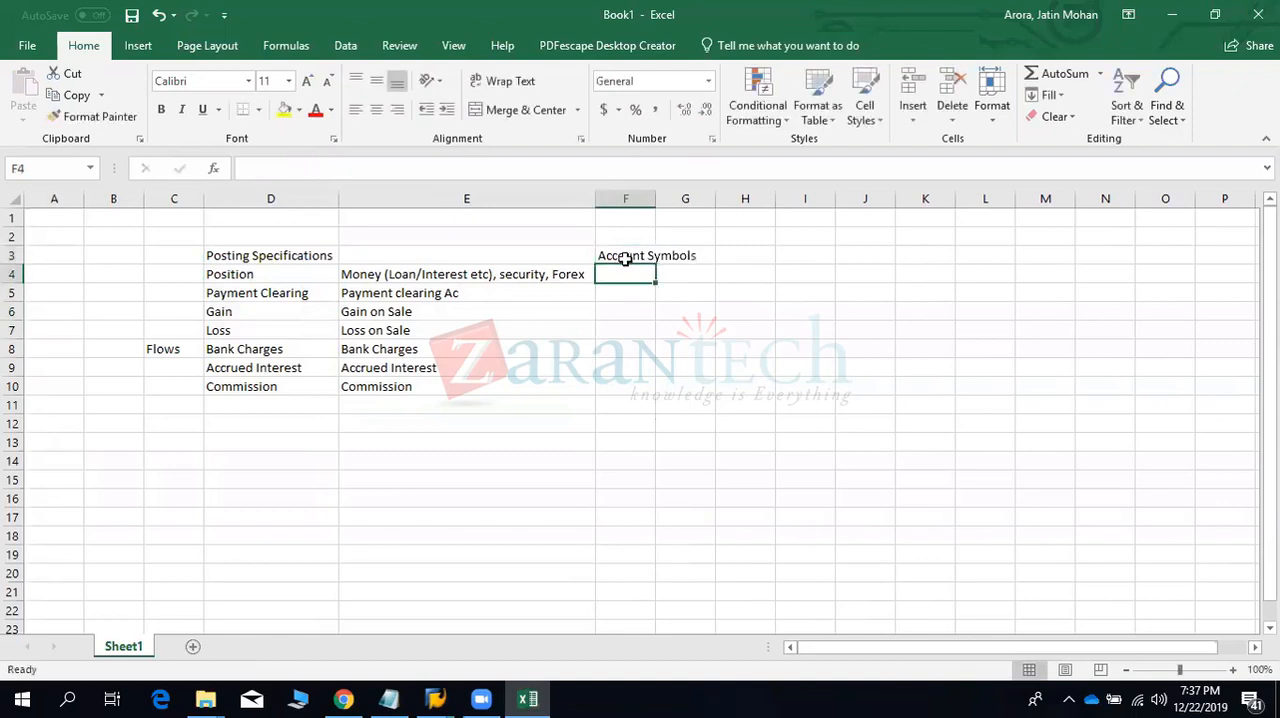
- Enter the heading "Posting Spec assignment with Account symbols" in cell G3
click(701, 256)
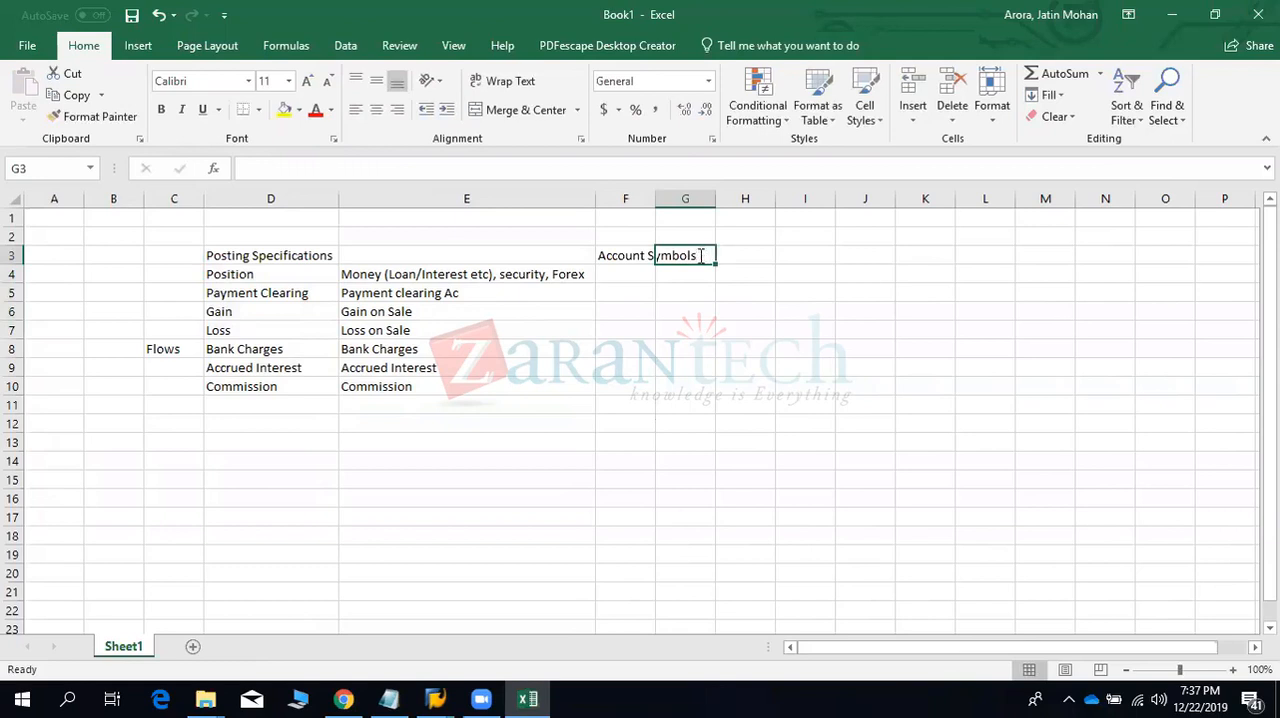
text(Postin)
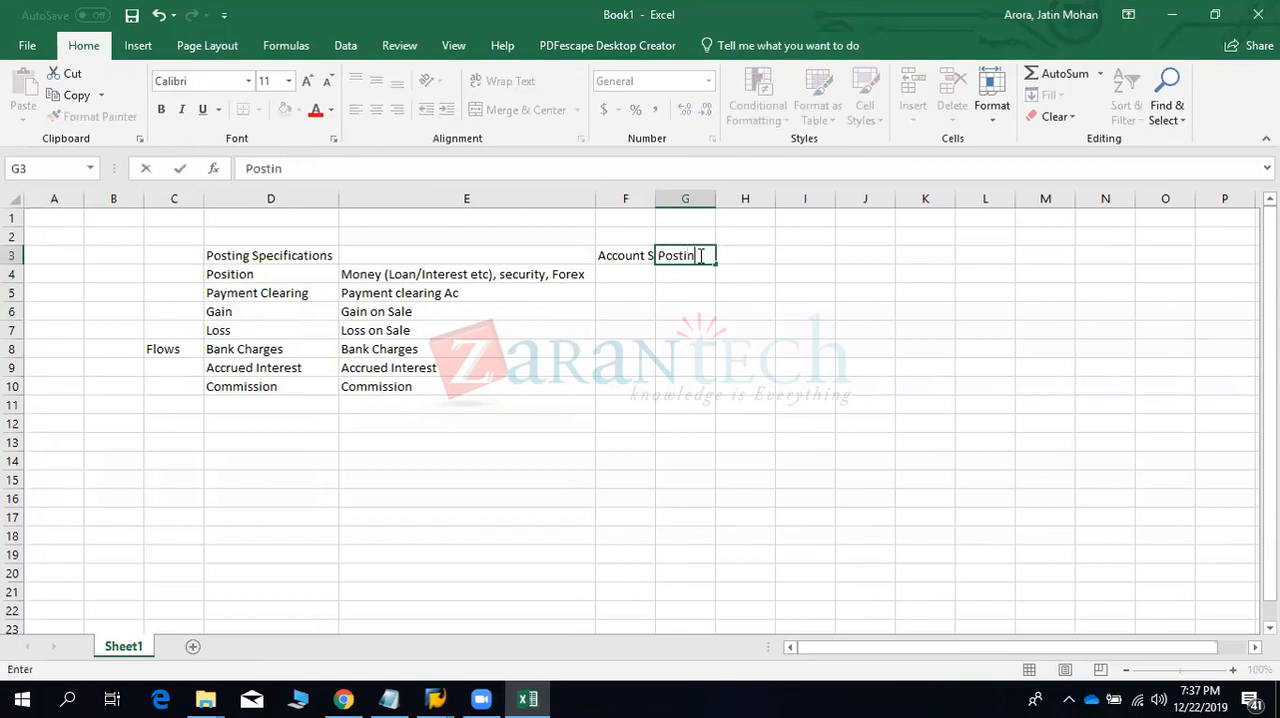
text(g Spec assignment with Acco)
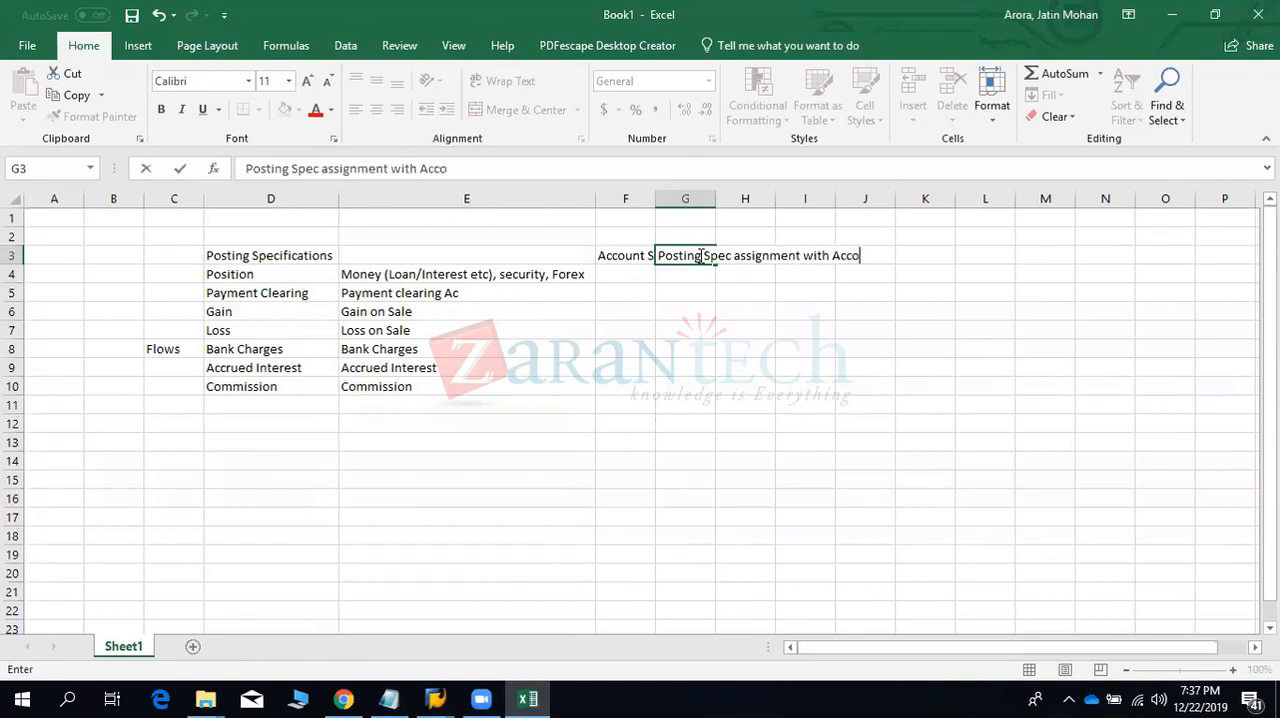
text(unt symbols)
key(Tab)
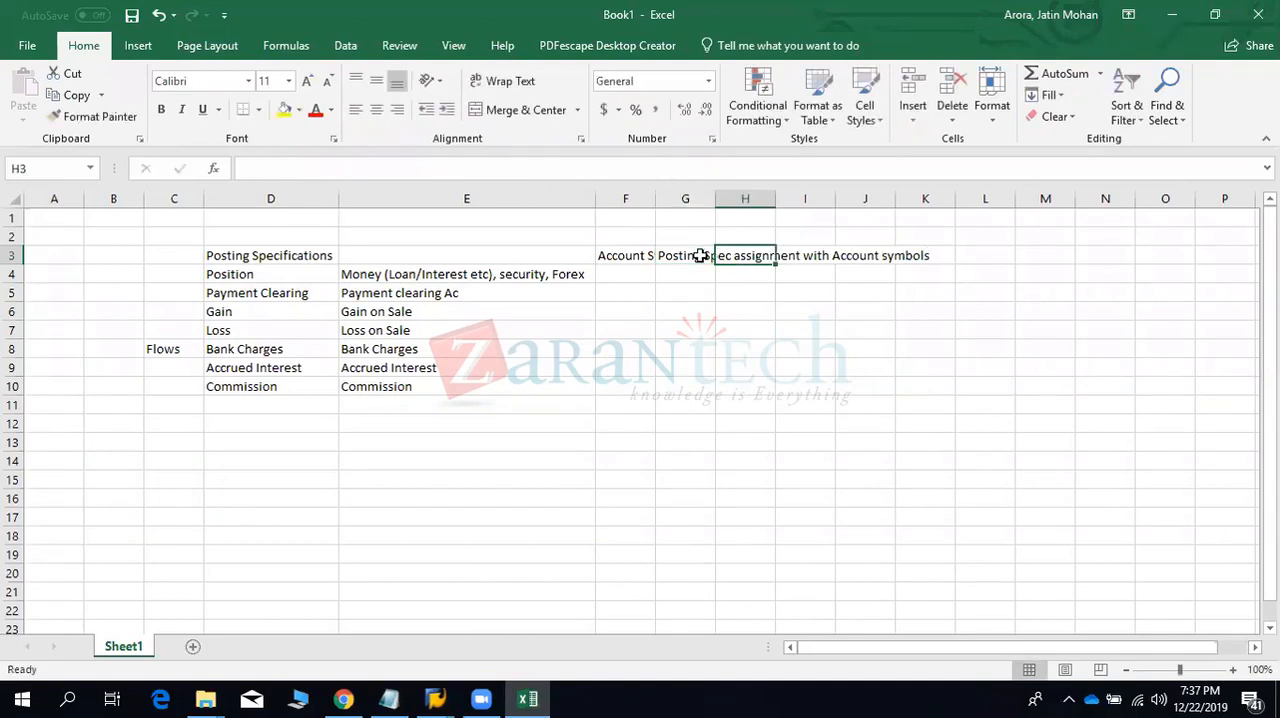
- Enter the heading "GL with Account symbols" in cell H3
text(GL with A)
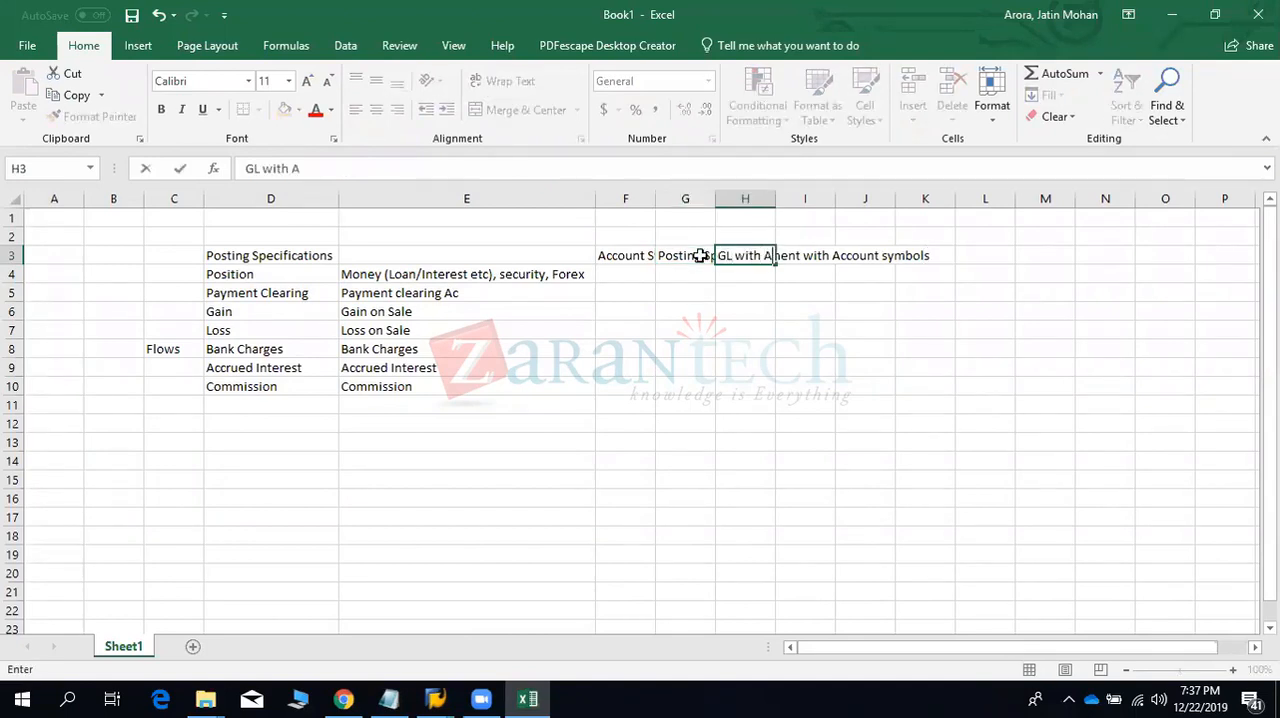
text(ccount sy)
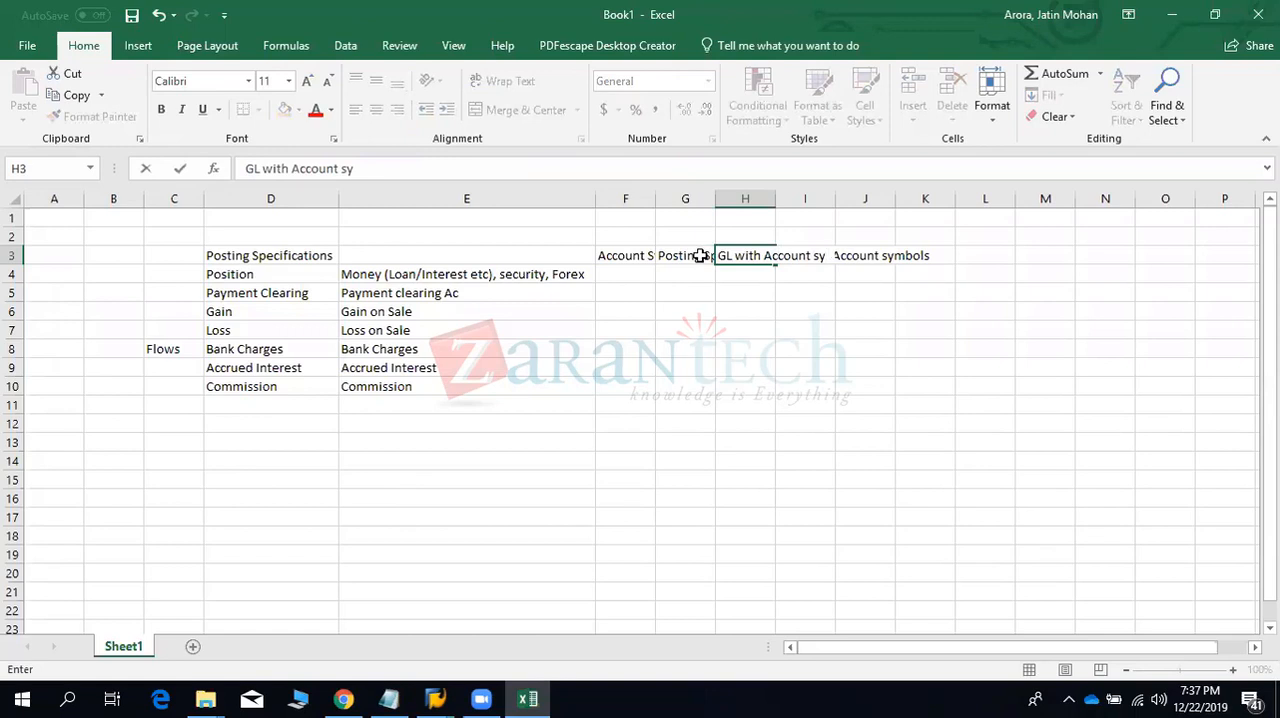
text(mbols)
click(695, 272)
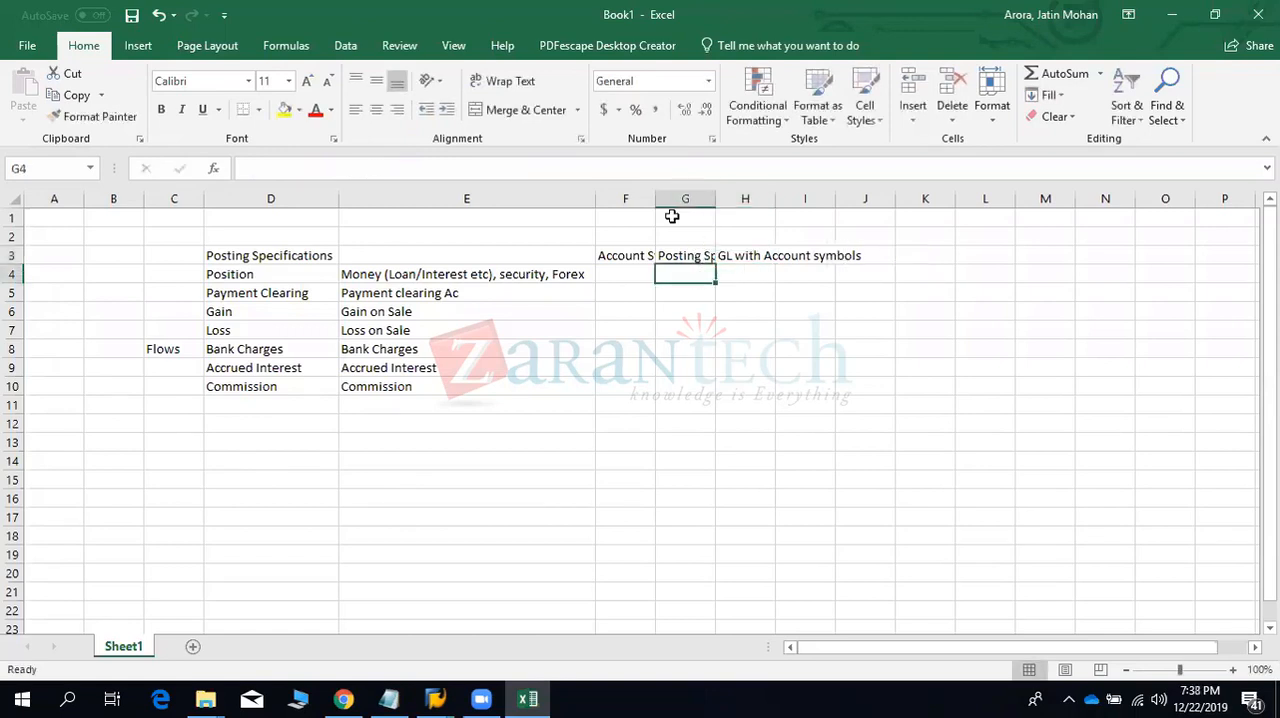
- Fit columns F, G and H to the width of their headings
double_click(655, 198)
double_click(761, 198)
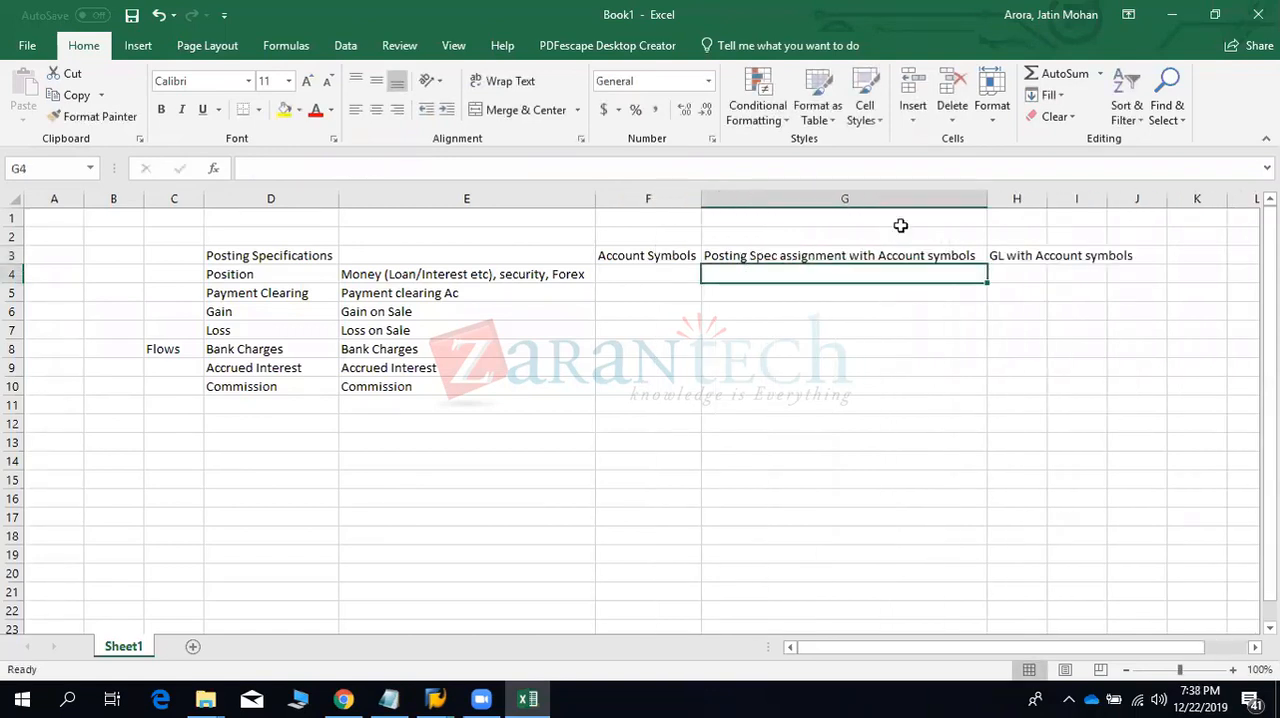
double_click(1047, 198)
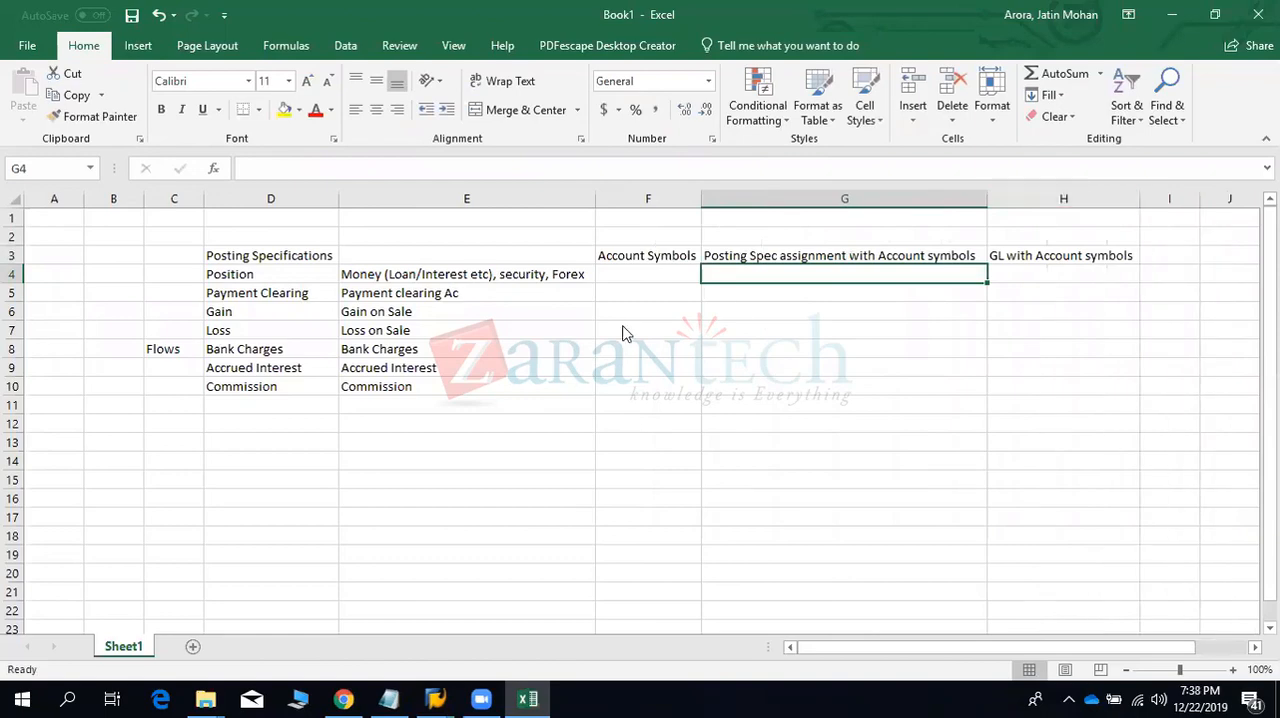
- Check the Definition of Account Symbols view in SAP, switch back to Excel, and clear cells C4:C8
key(alt+Tab)
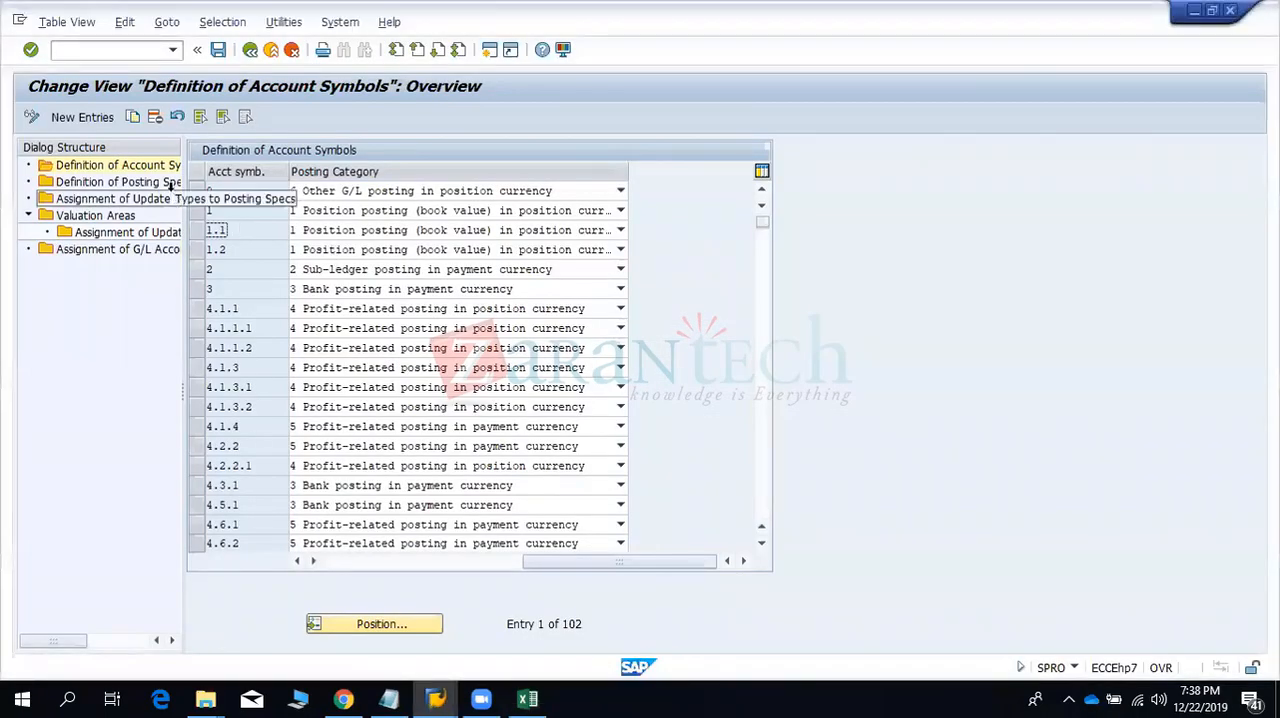
key(alt+Tab)
drag(154, 271, 165, 350)
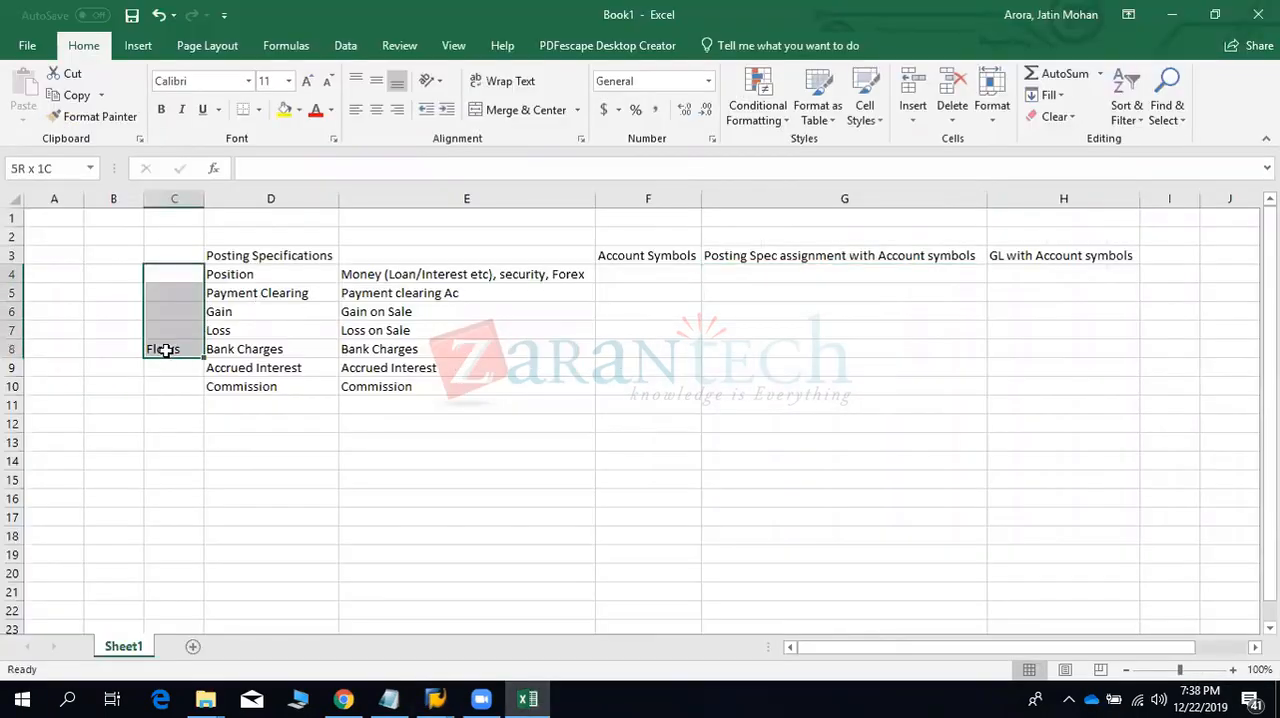
- Enter the account symbols Z001, Z002 and Z003 in cells F4:F6
click(630, 258)
click(623, 272)
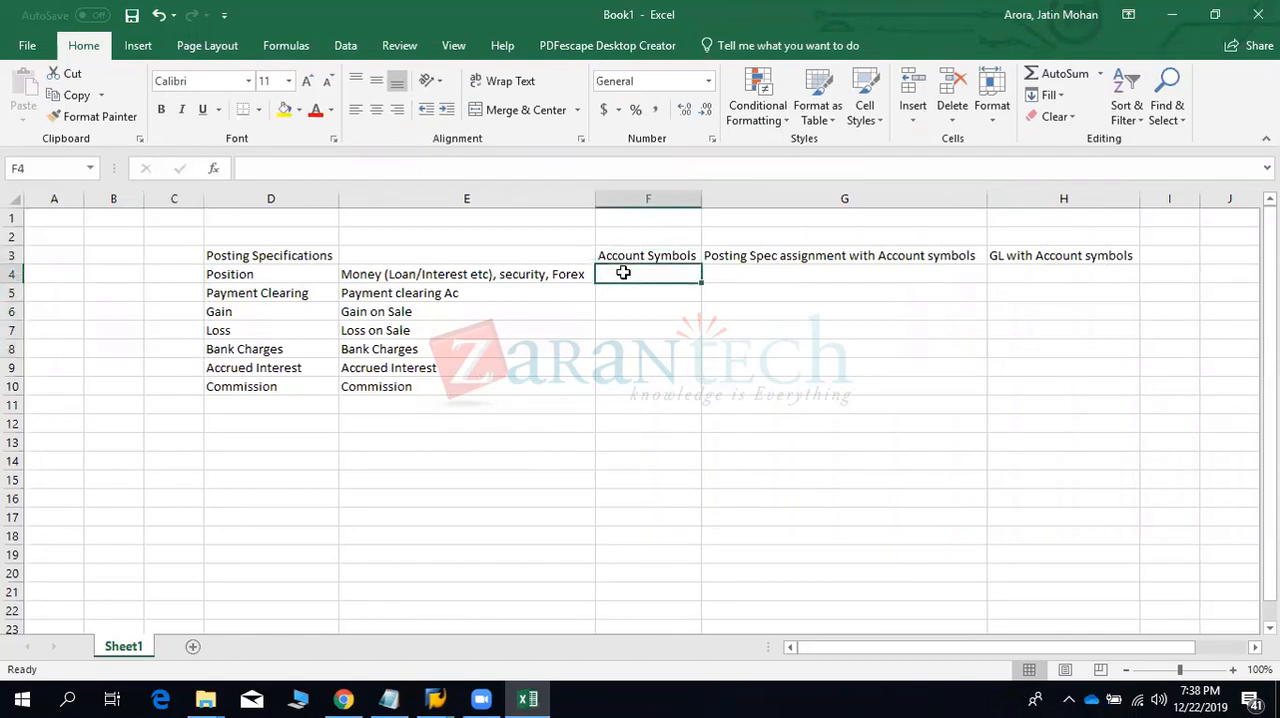
text(z00)
key(BackSpace)
key(BackSpace)
key(BackSpace)
text(Z00)
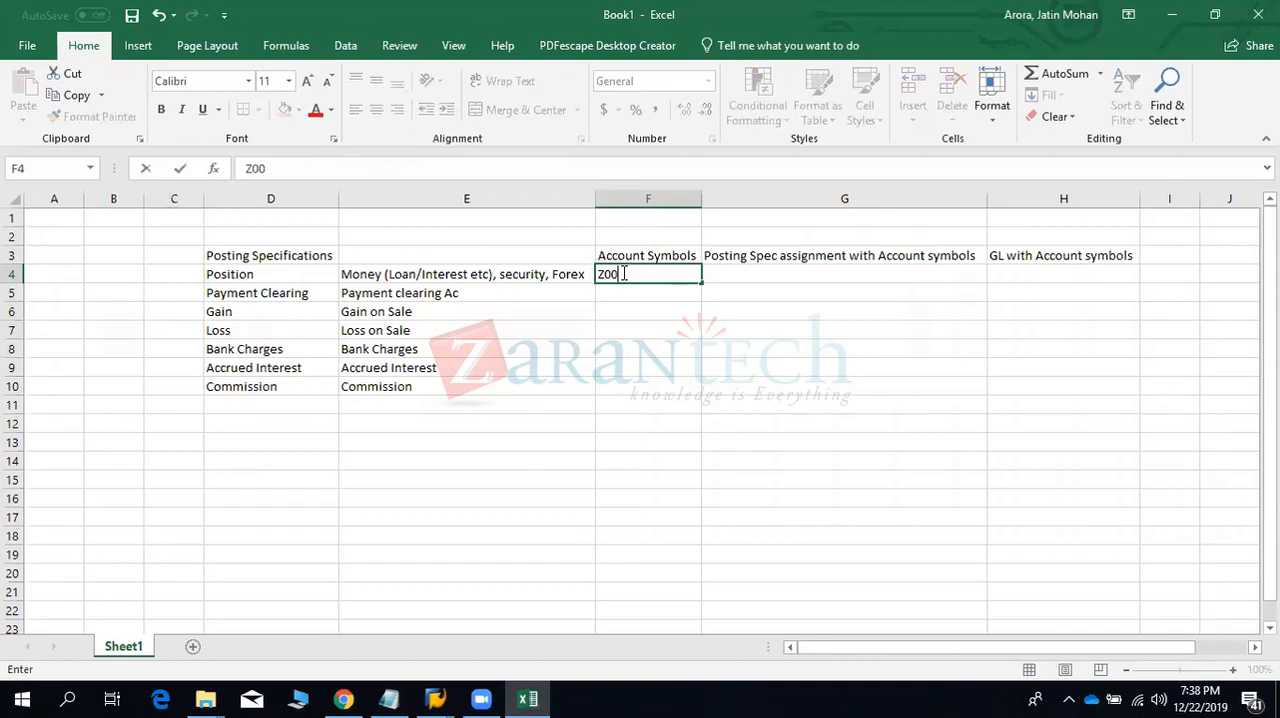
text(1)
key(Return)
text(Z001)
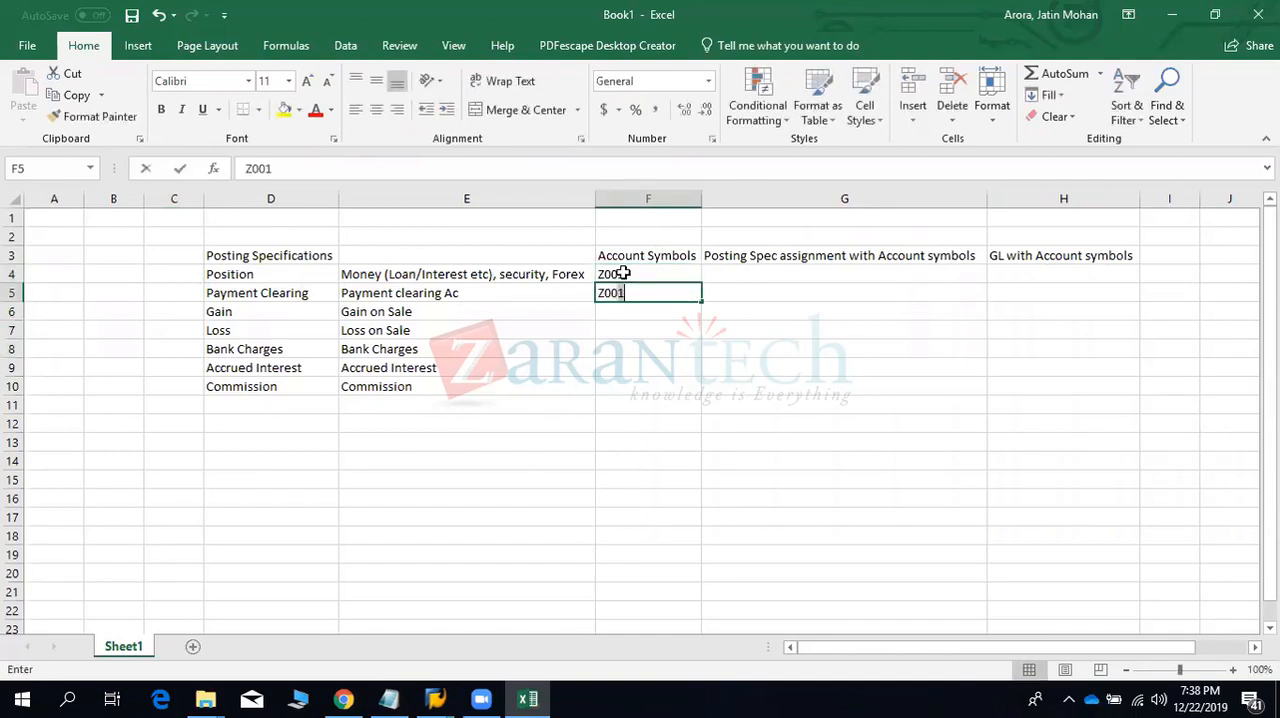
key(BackSpace)
text(2)
key(Return)
text(Z003)
key(Return)
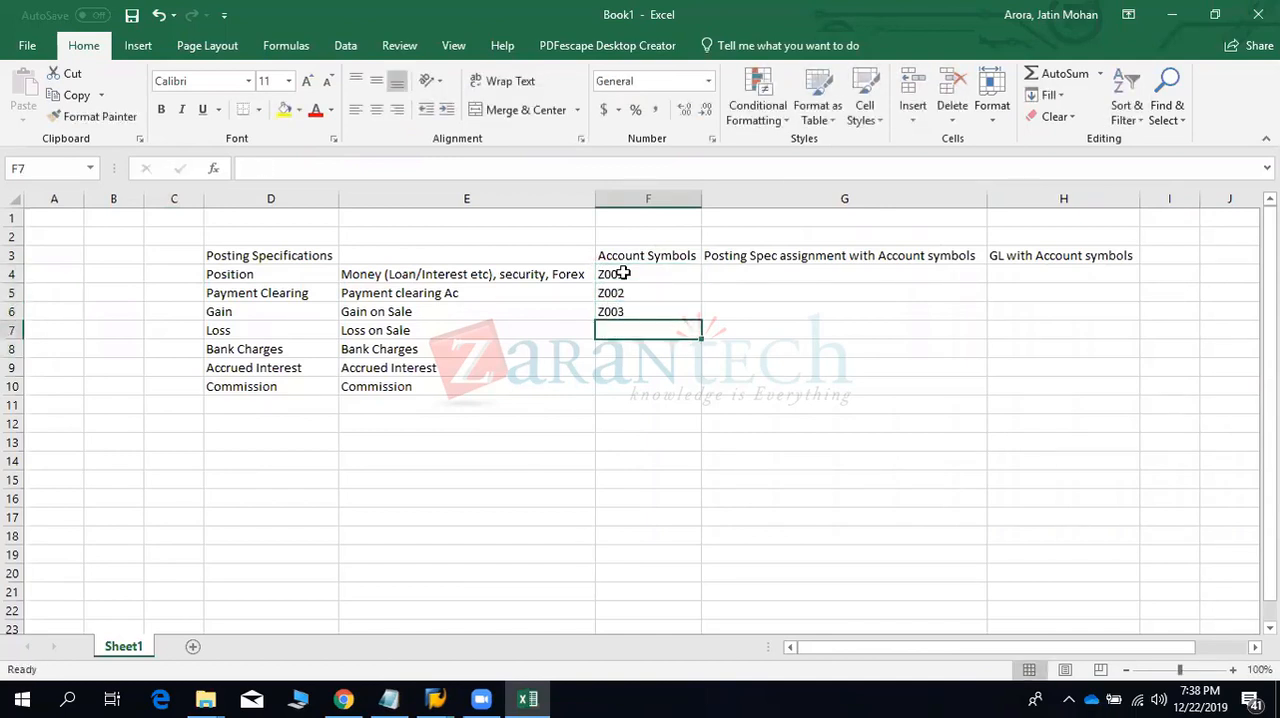
- Enter the account symbols Z004, Z005, Z006 and Z007 in cells F7:F10
key(Up)
key(ctrl+c)
key(Down)
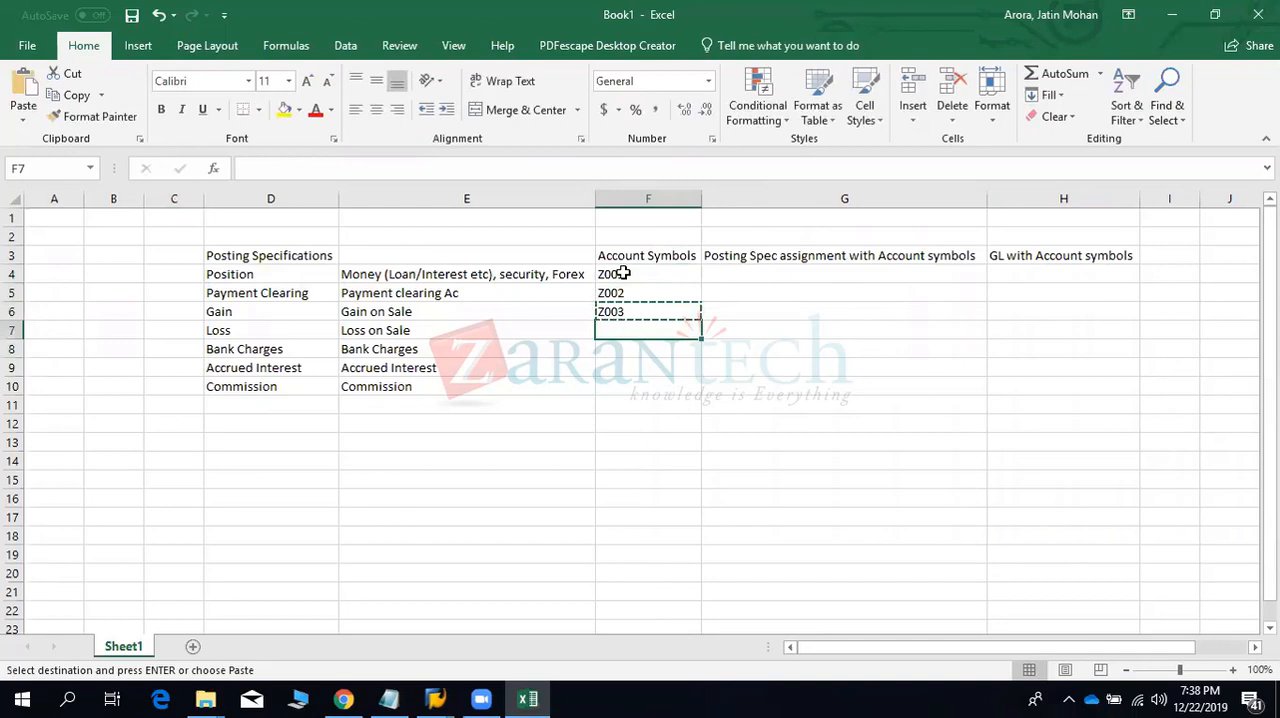
text(Z004)
key(Return)
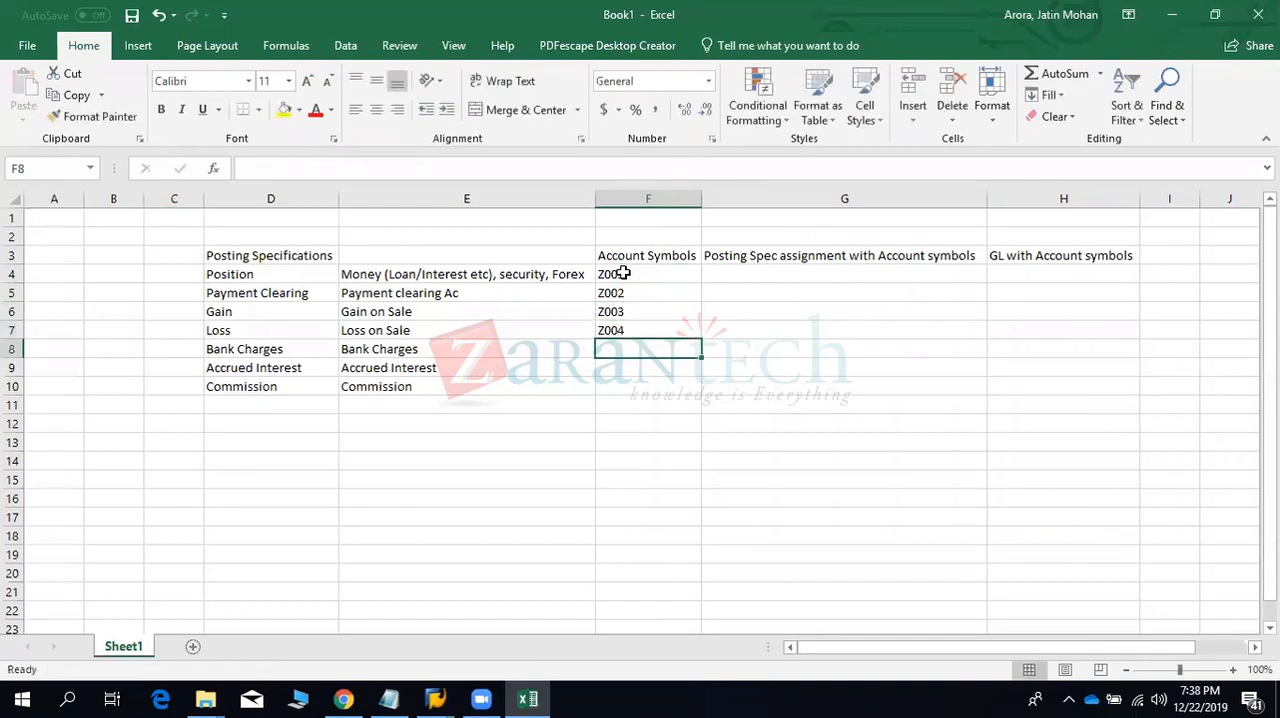
text(Z005)
key(Return)
text(Z006)
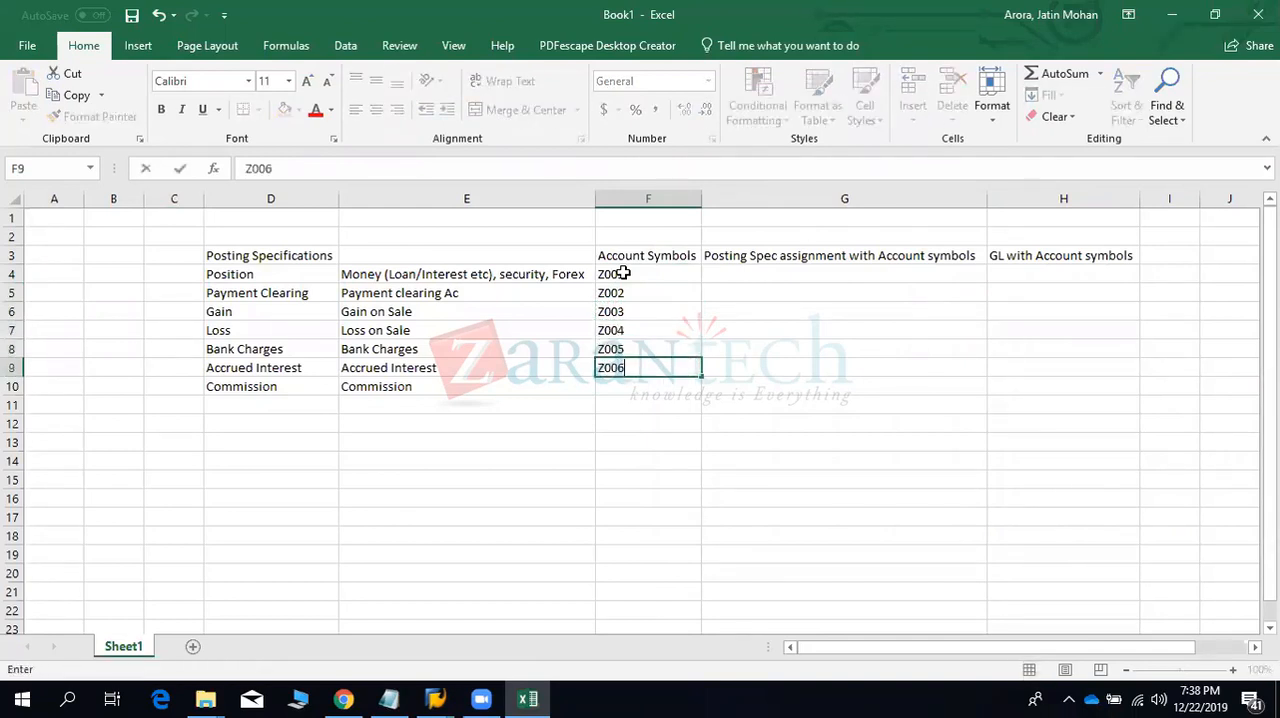
key(Return)
text(Z007)
key(Return)
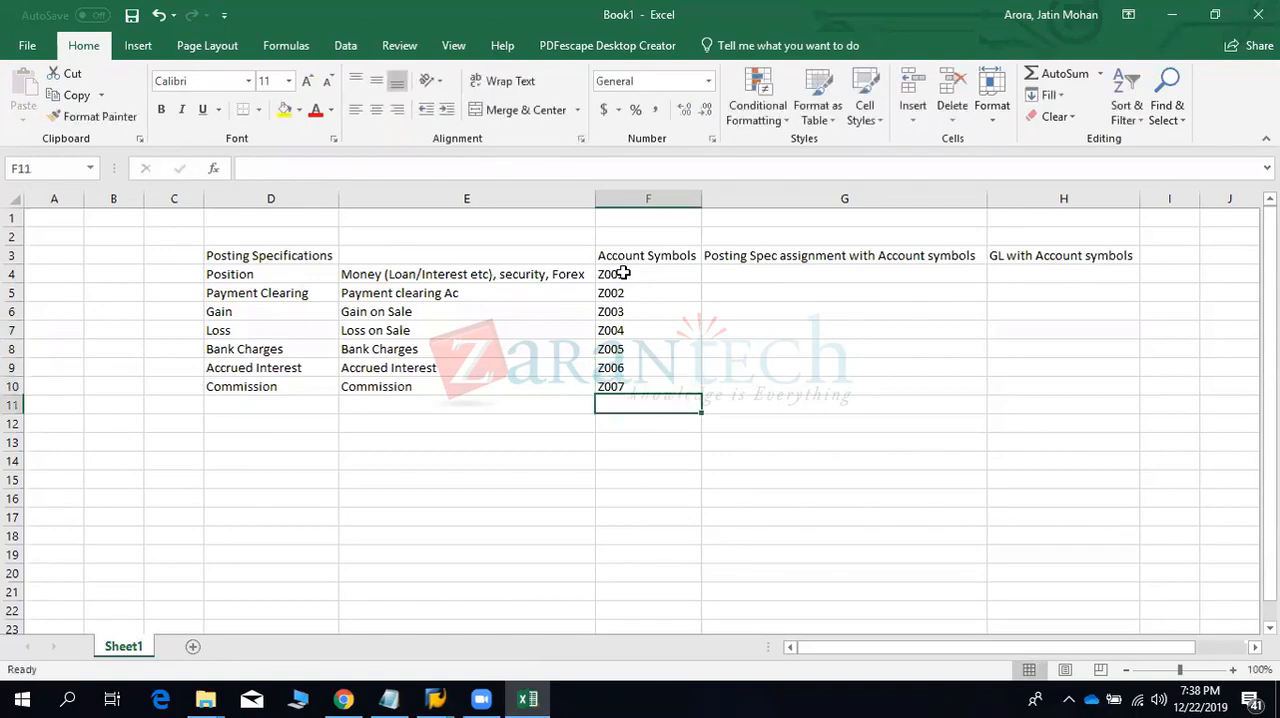
- Switch to SAP, copy account symbol 1 as Z001 for the Position row, and review the available posting categories
key(alt+Tab)
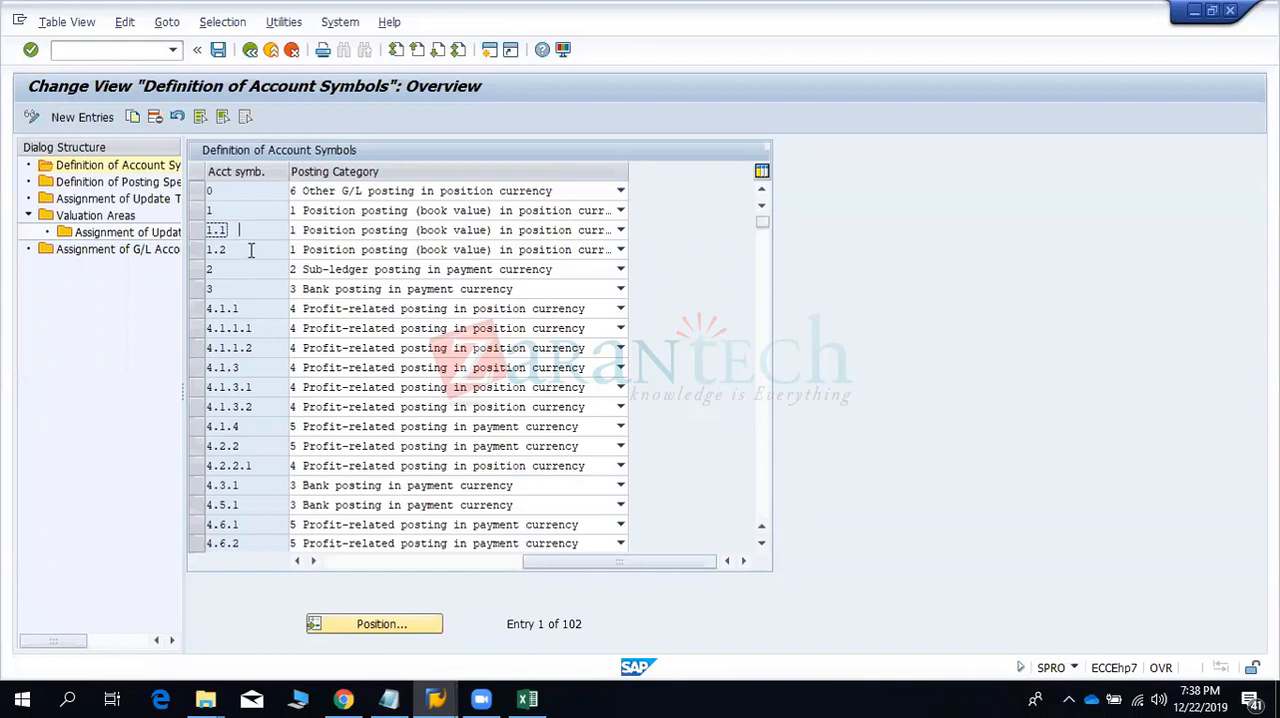
click(197, 211)
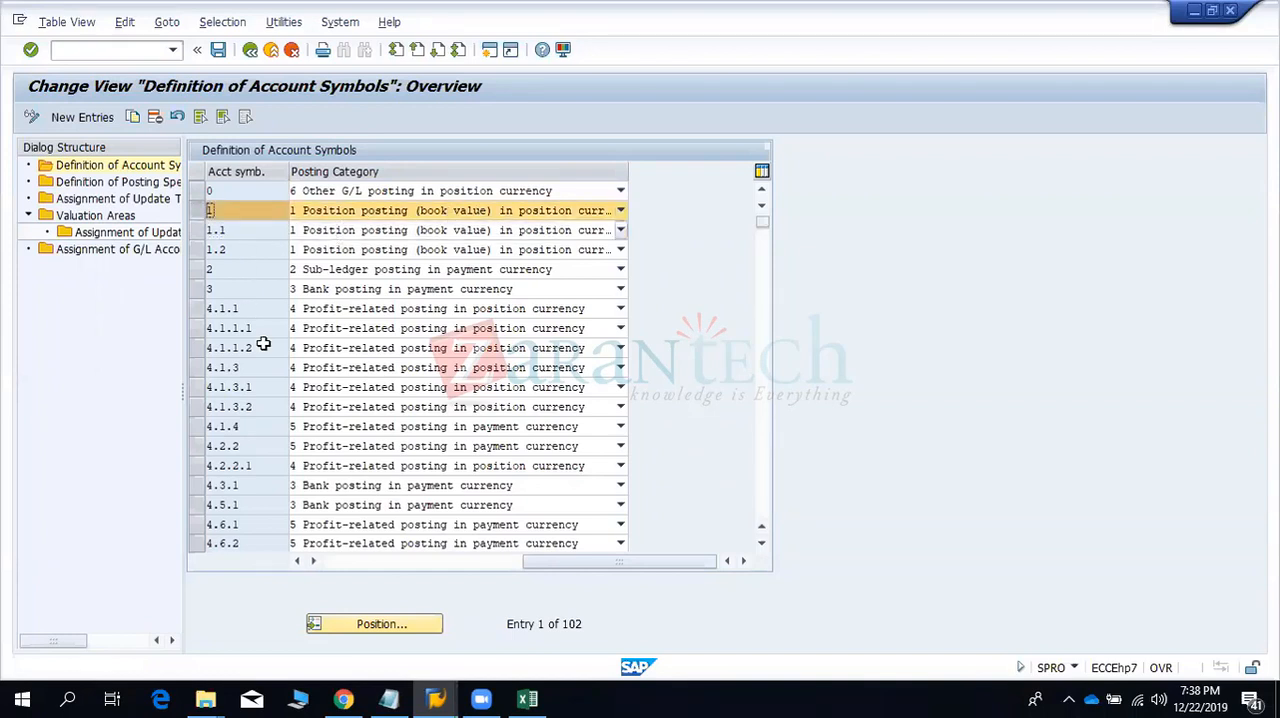
key(alt+Tab)
drag(612, 278, 246, 277)
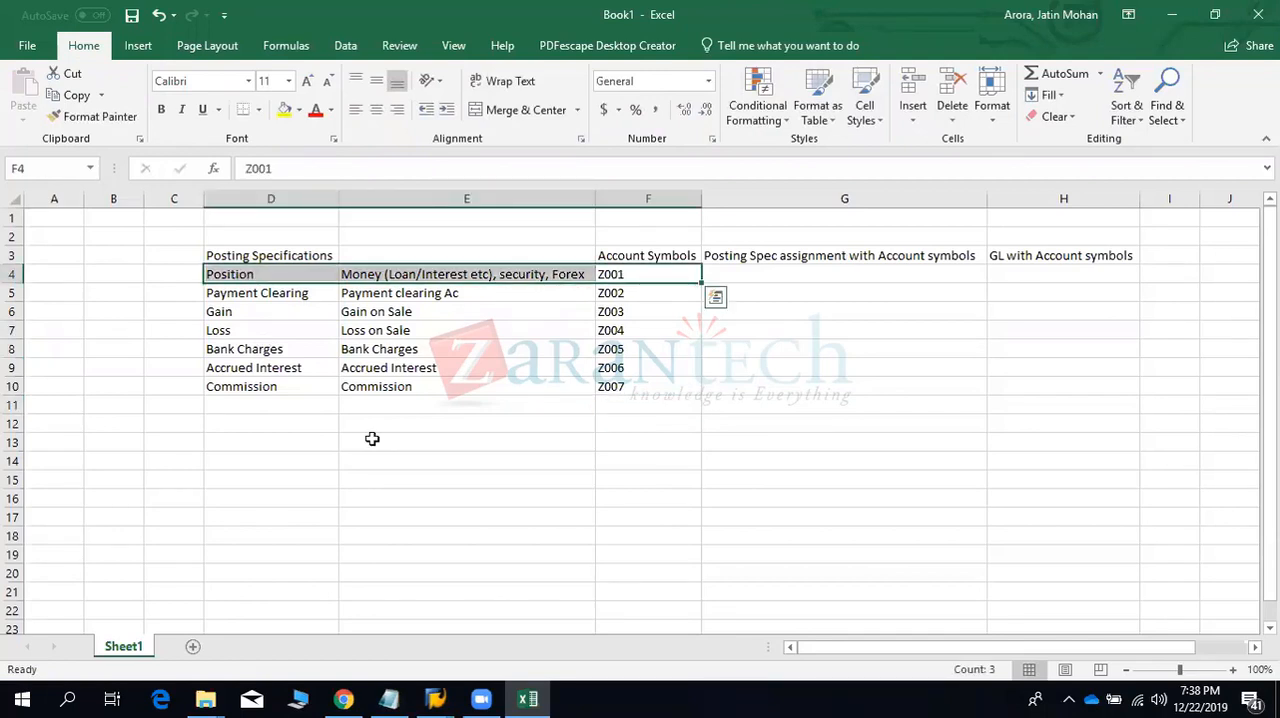
key(alt+Tab)
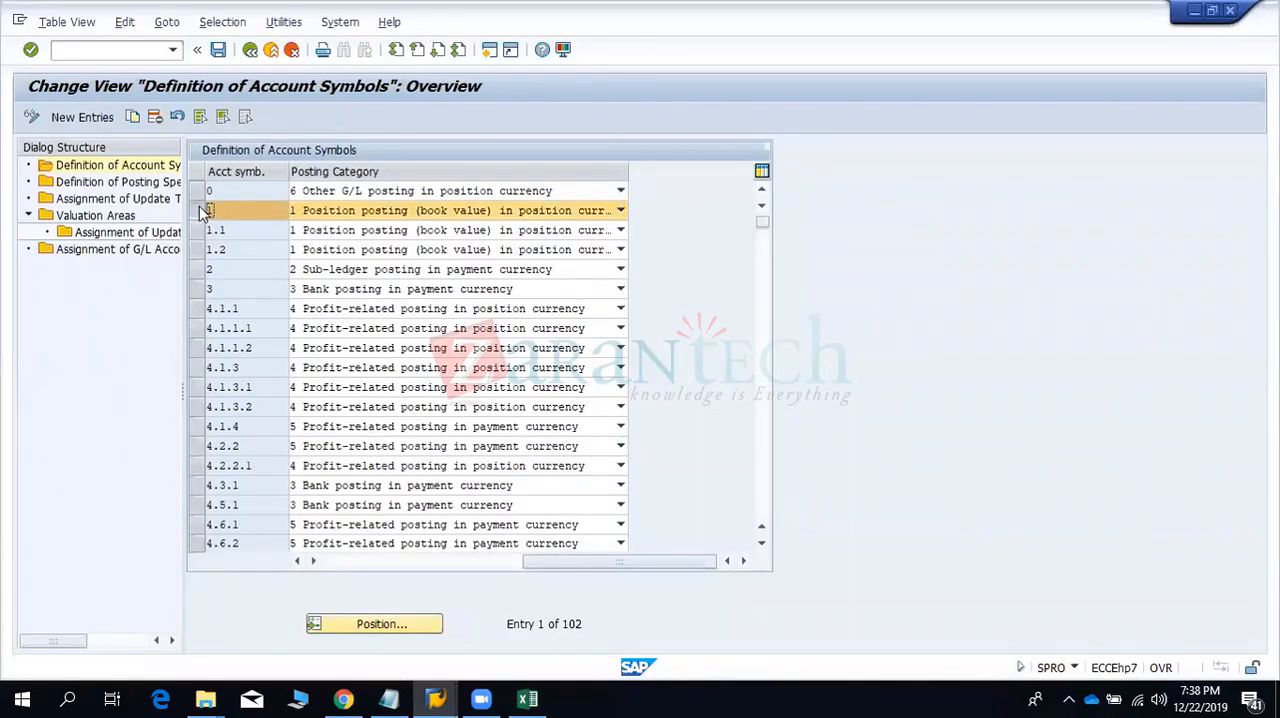
click(131, 118)
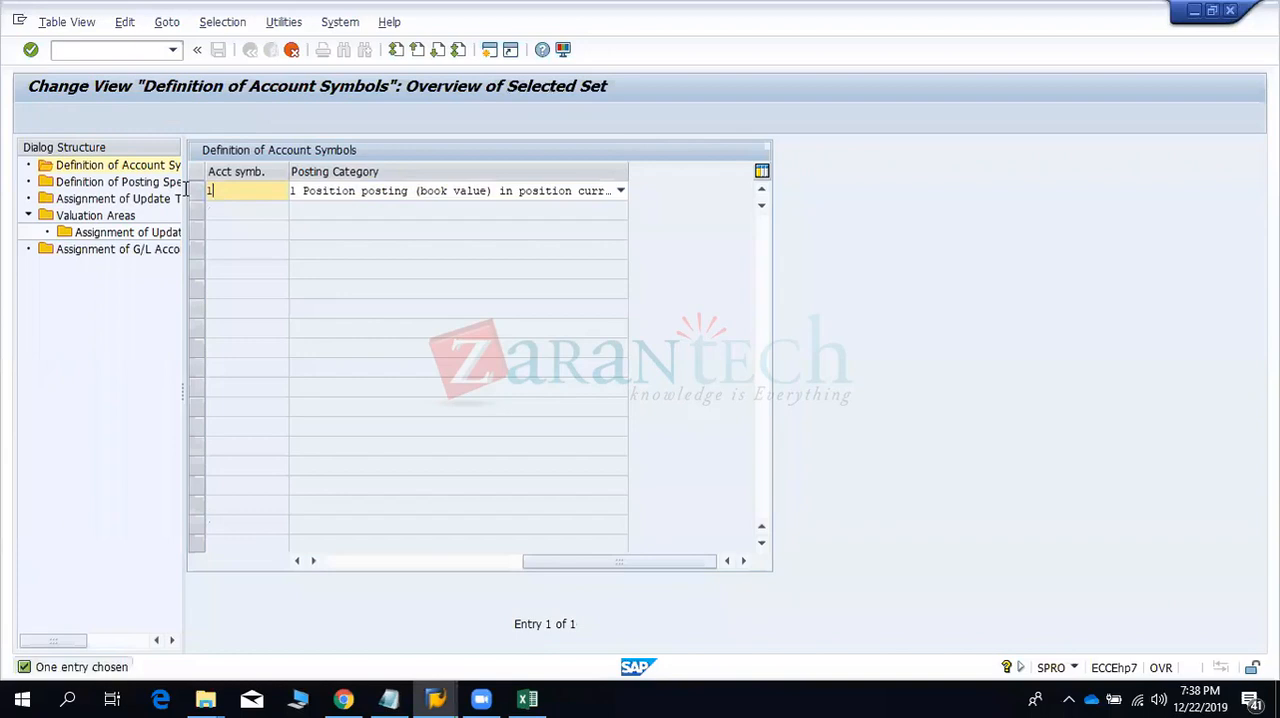
text(Z001)
key(Return)
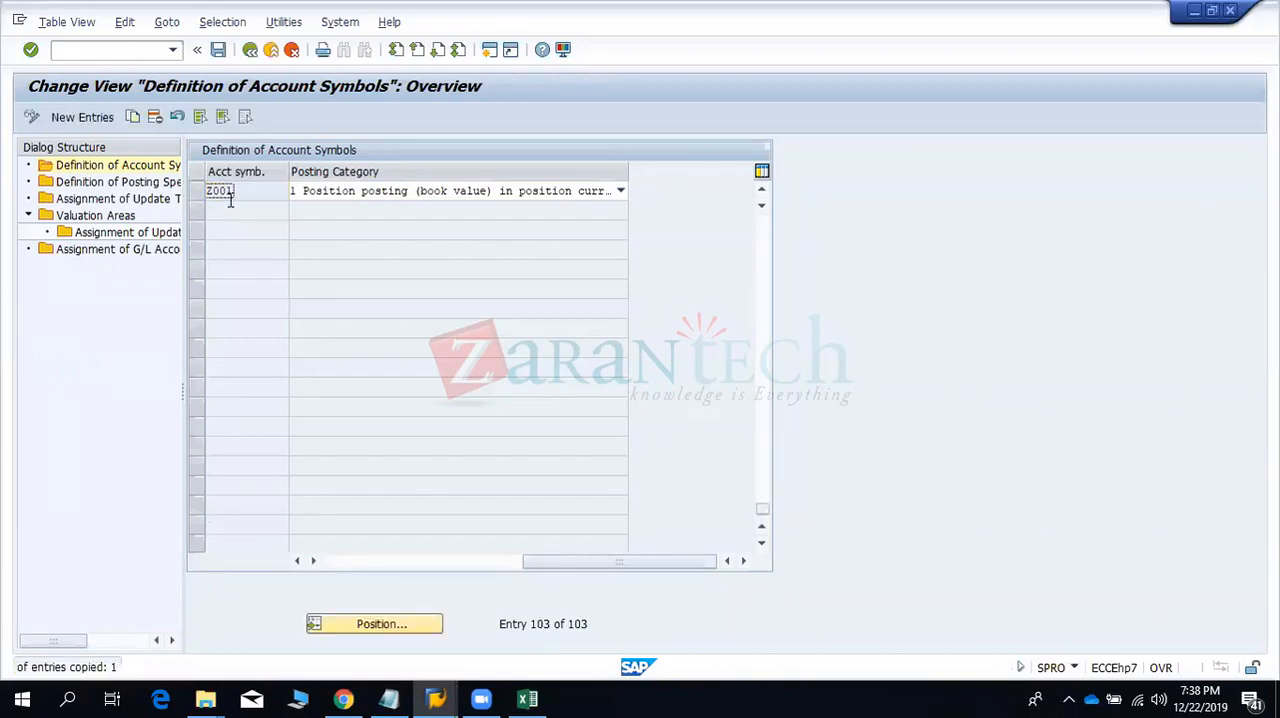
click(505, 190)
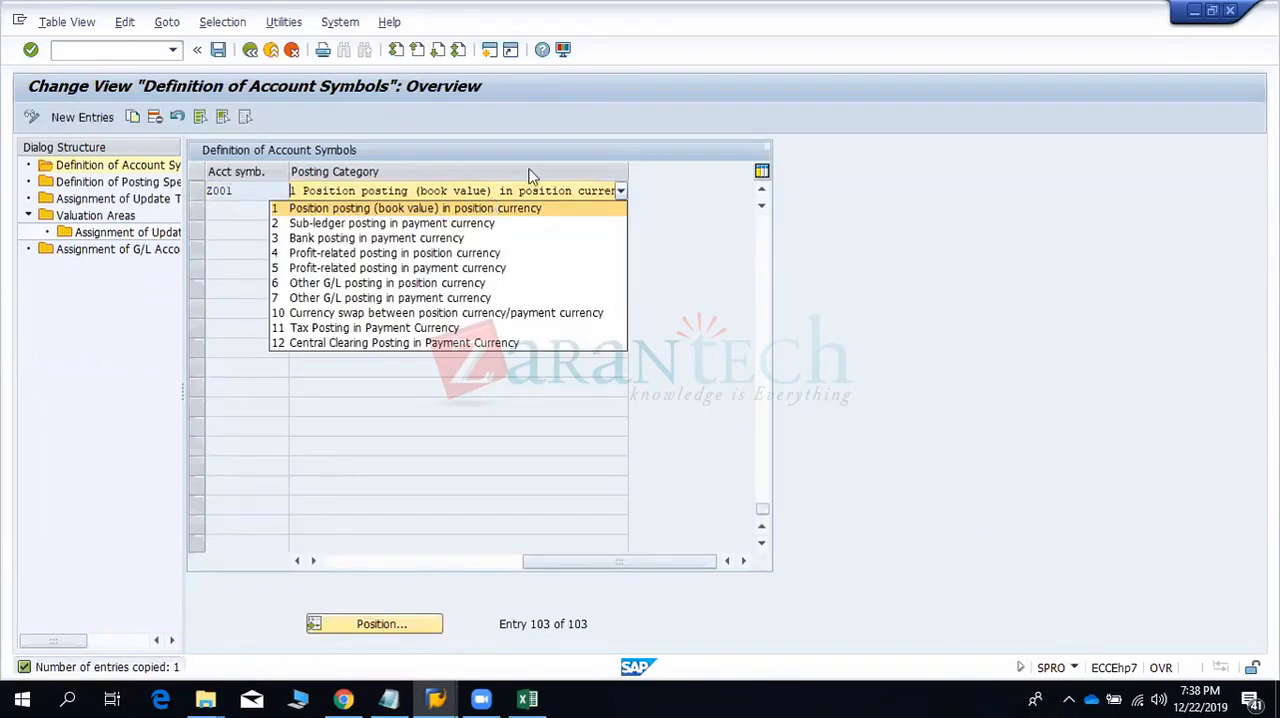
click(567, 143)
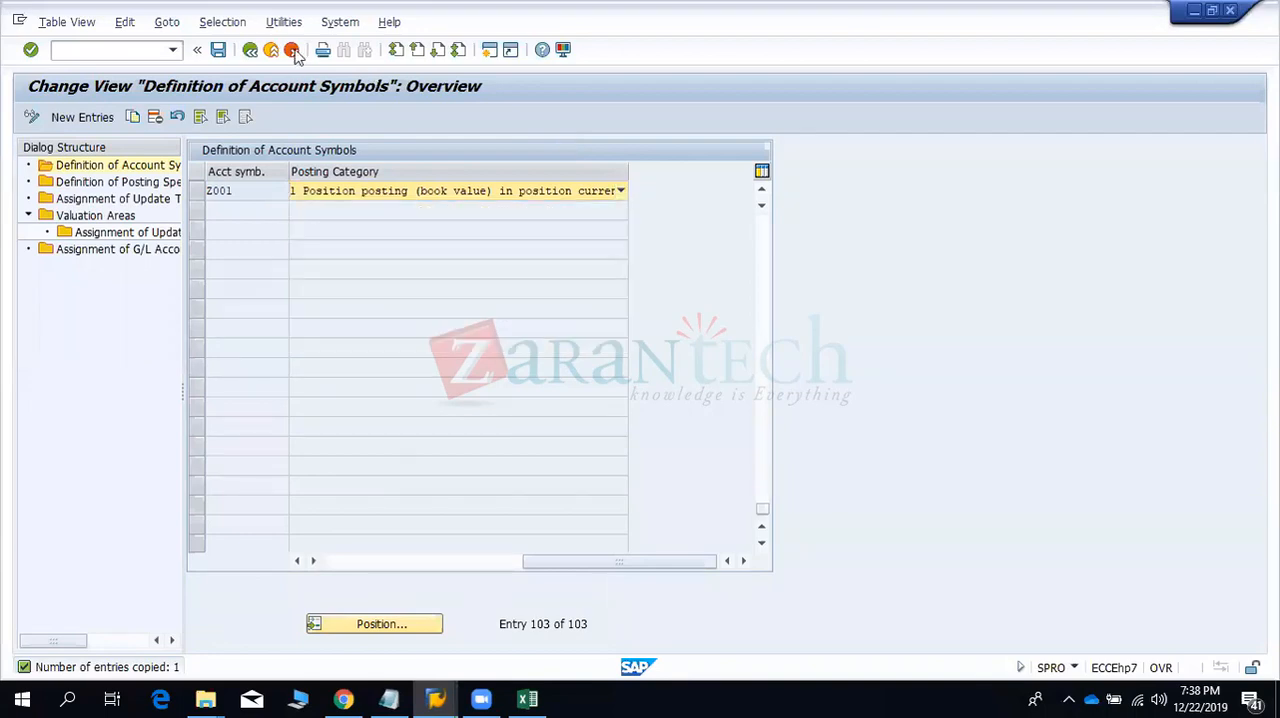
- Open the Definition of Posting Specifications view and compare it with the Payment Clearing row in Excel
double_click(118, 182)
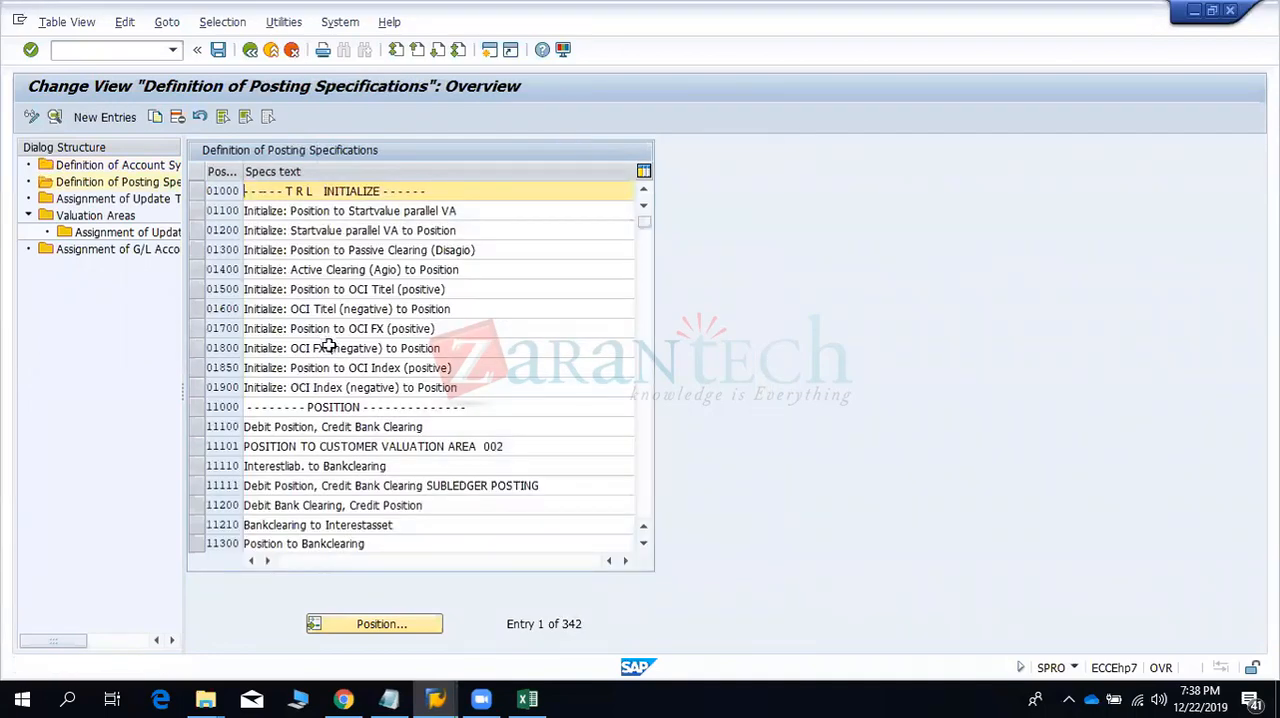
key(alt+Tab)
drag(257, 292, 544, 291)
key(alt+Tab)
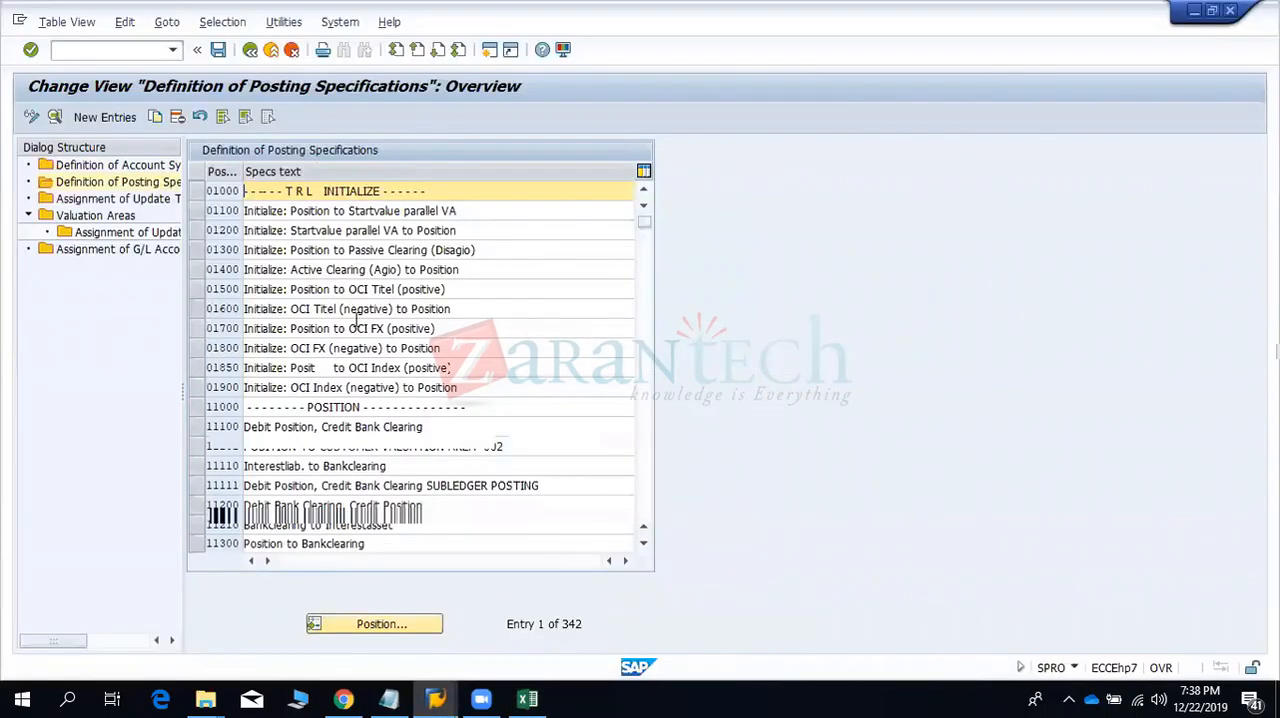
- Switch to Excel and change the text in cell D5 to "Payment/Bank Clearing"
key(alt+Tab)
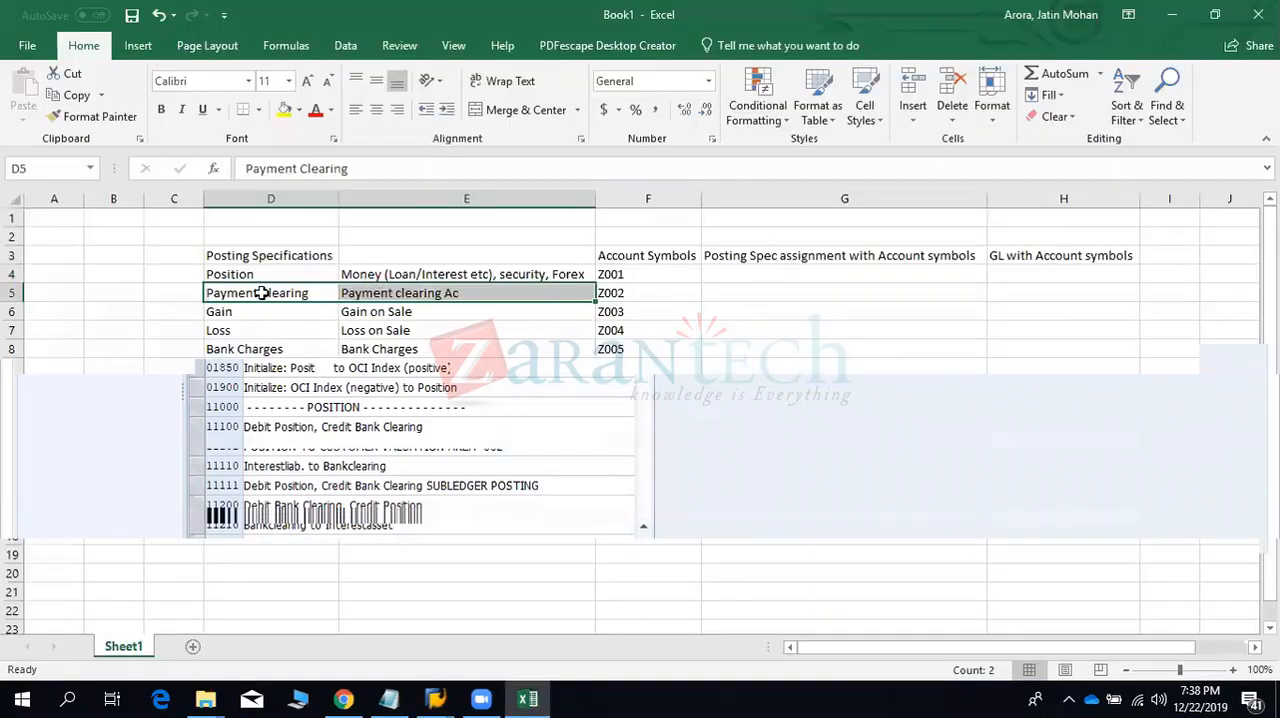
click(257, 292)
double_click(257, 292)
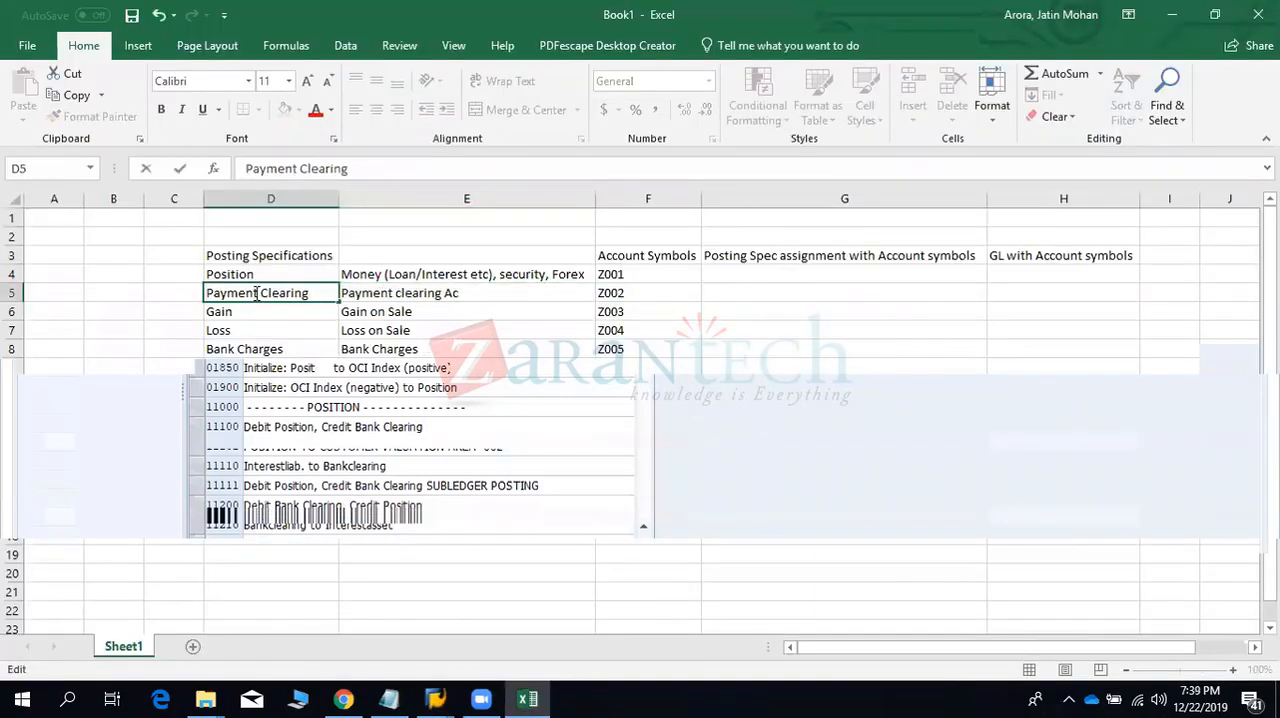
key(BackSpace)
text(/bank)
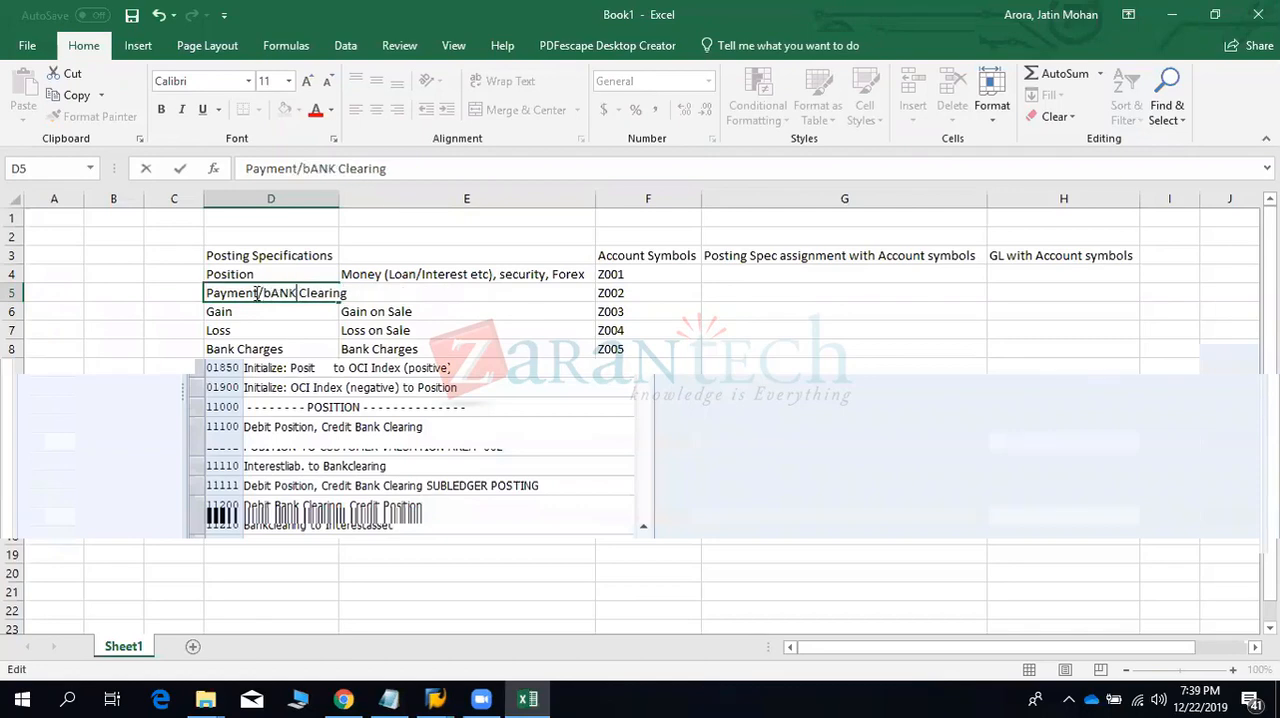
key(BackSpace)
key(BackSpace)
key(BackSpace)
key(BackSpace)
text(Bank)
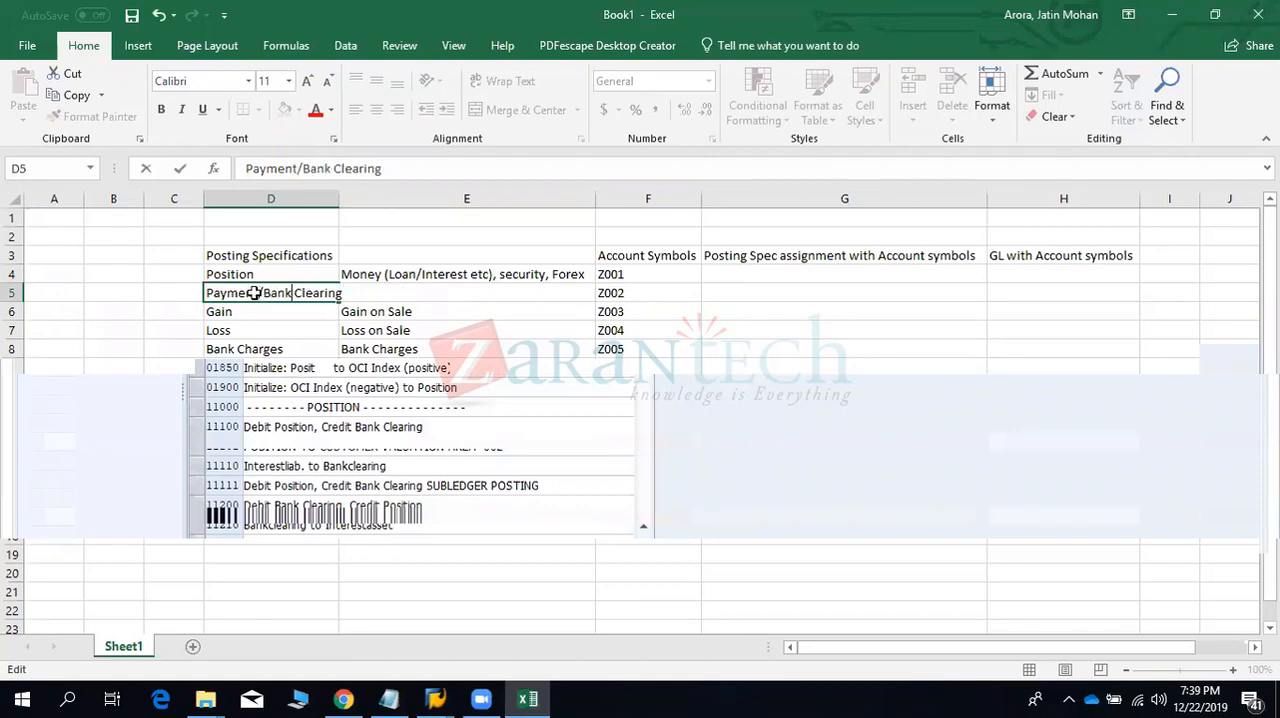
key(Return)
- Switch to SAP and examine posting specifications 11210 and 11300, which involve bank clearing
key(alt+Tab)
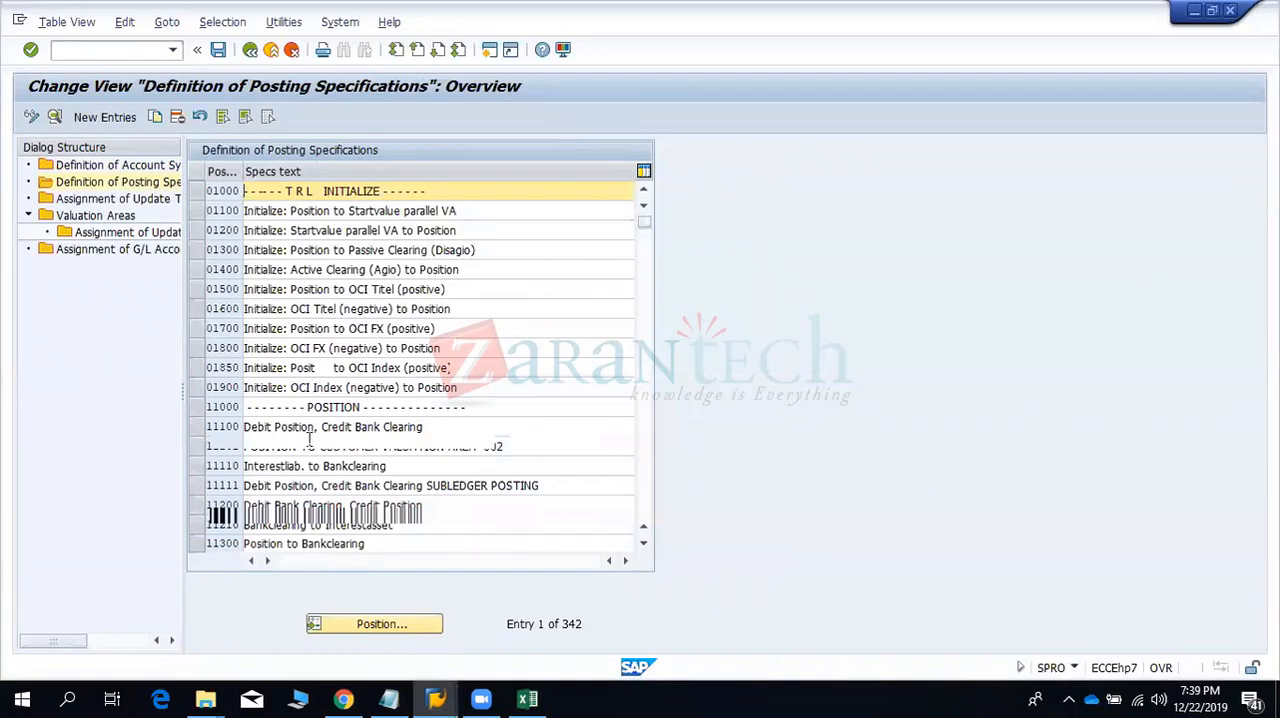
click(199, 525)
click(199, 543)
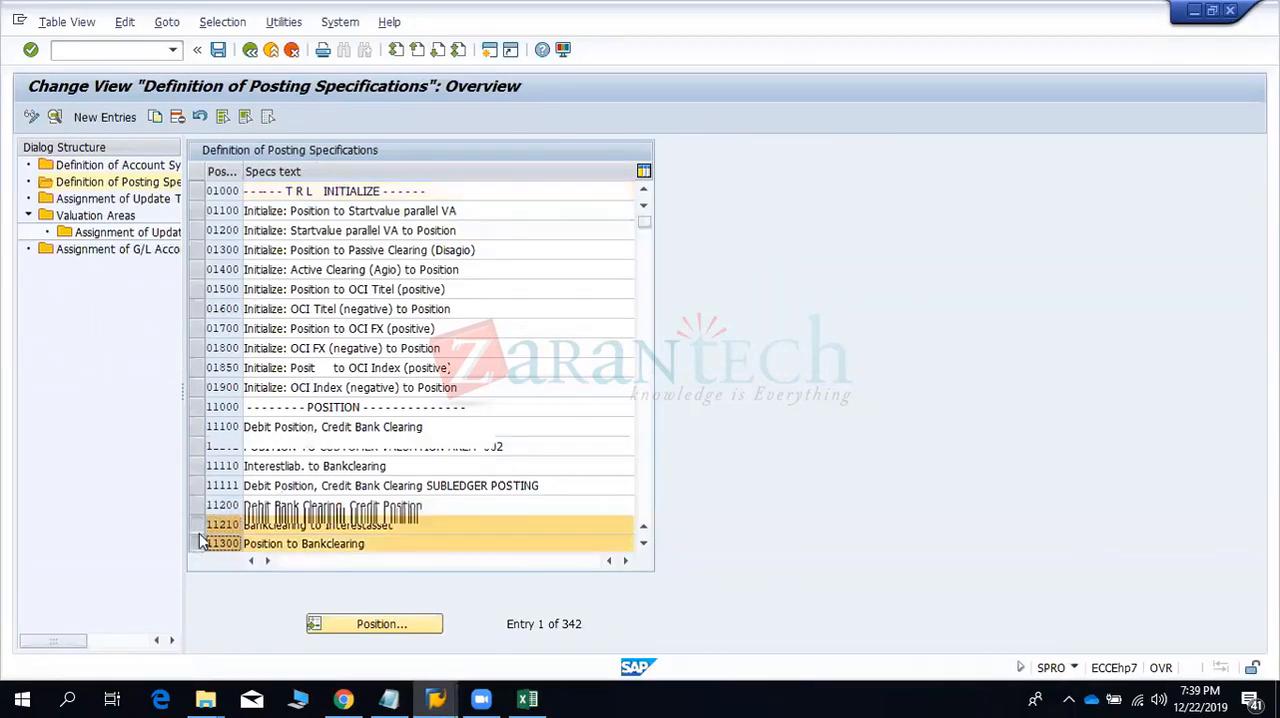
click(199, 525)
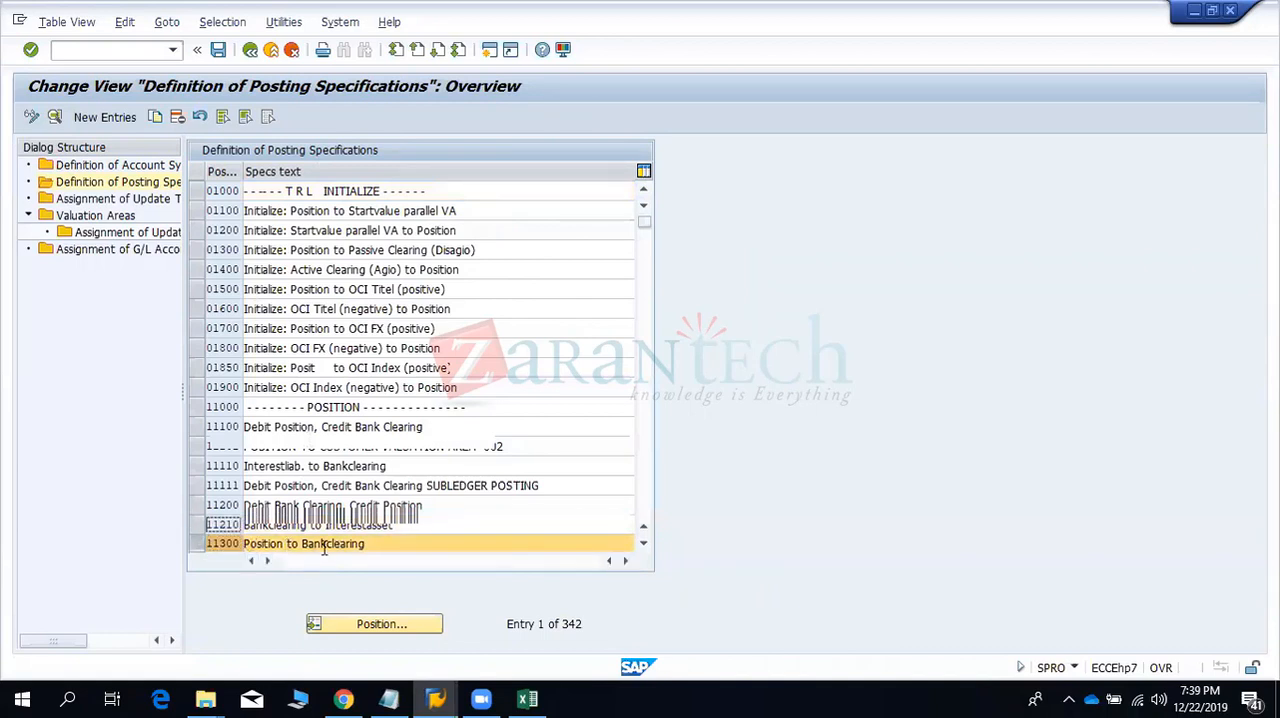
click(197, 544)
- Examine the realized FX gain and loss specifications 12300 and 12310, comparing them with account symbols Z003 and Z004 in Excel
scroll(305, 400, down, 6)
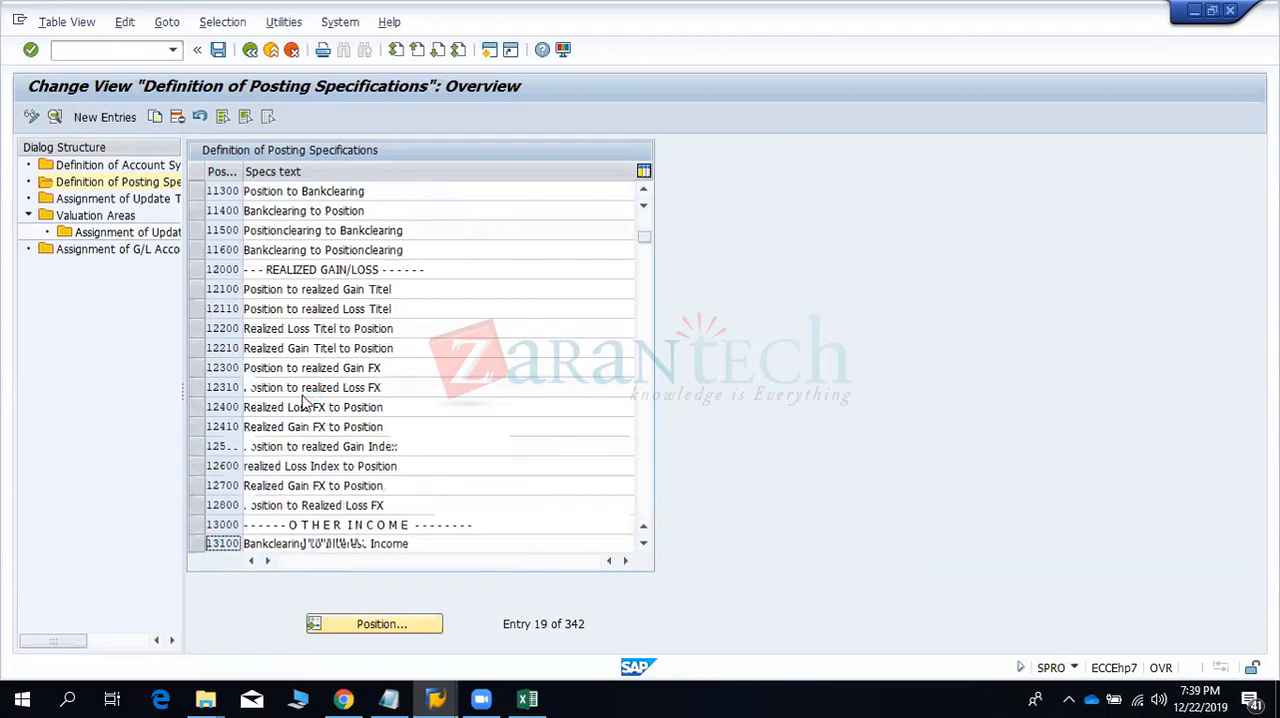
click(199, 368)
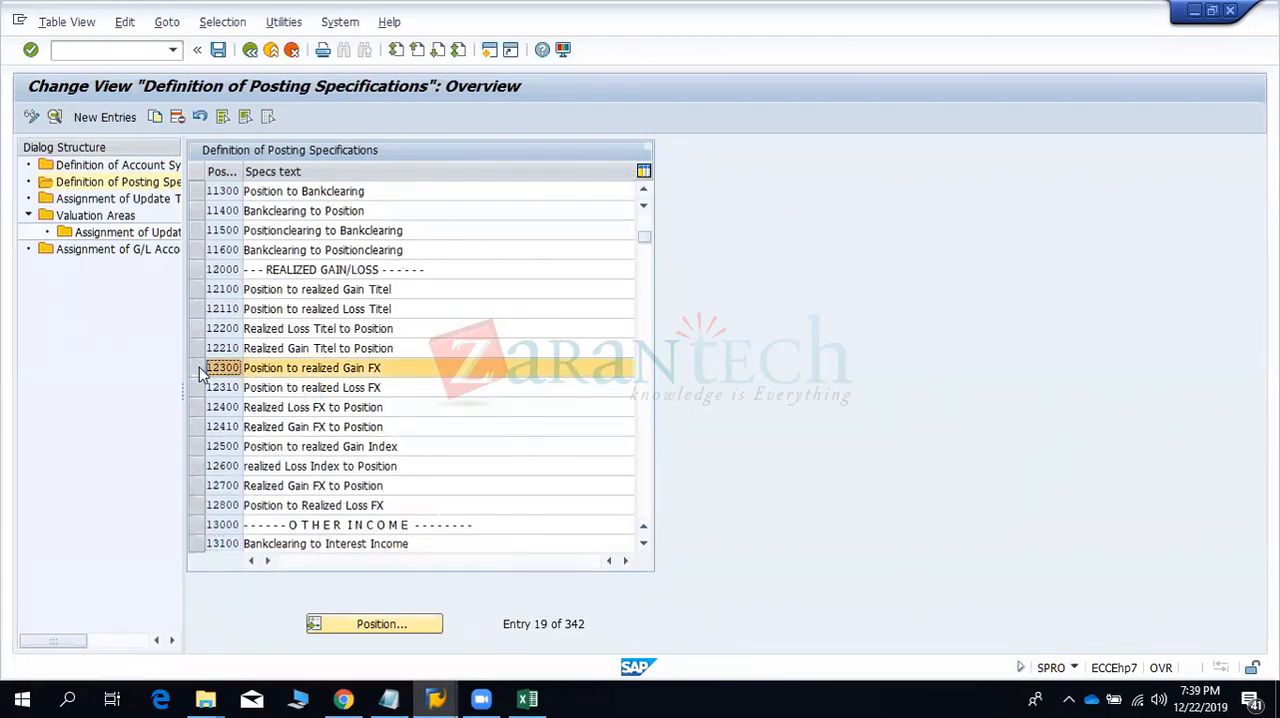
click(197, 389)
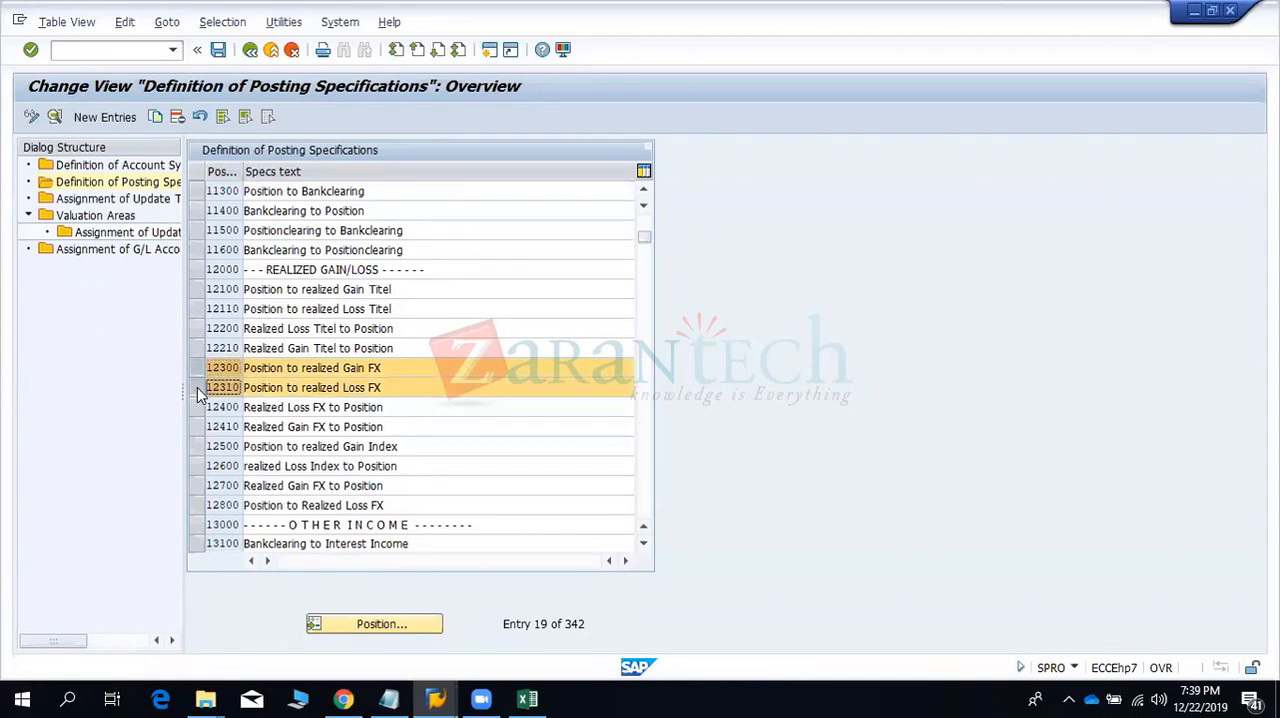
key(alt+Tab)
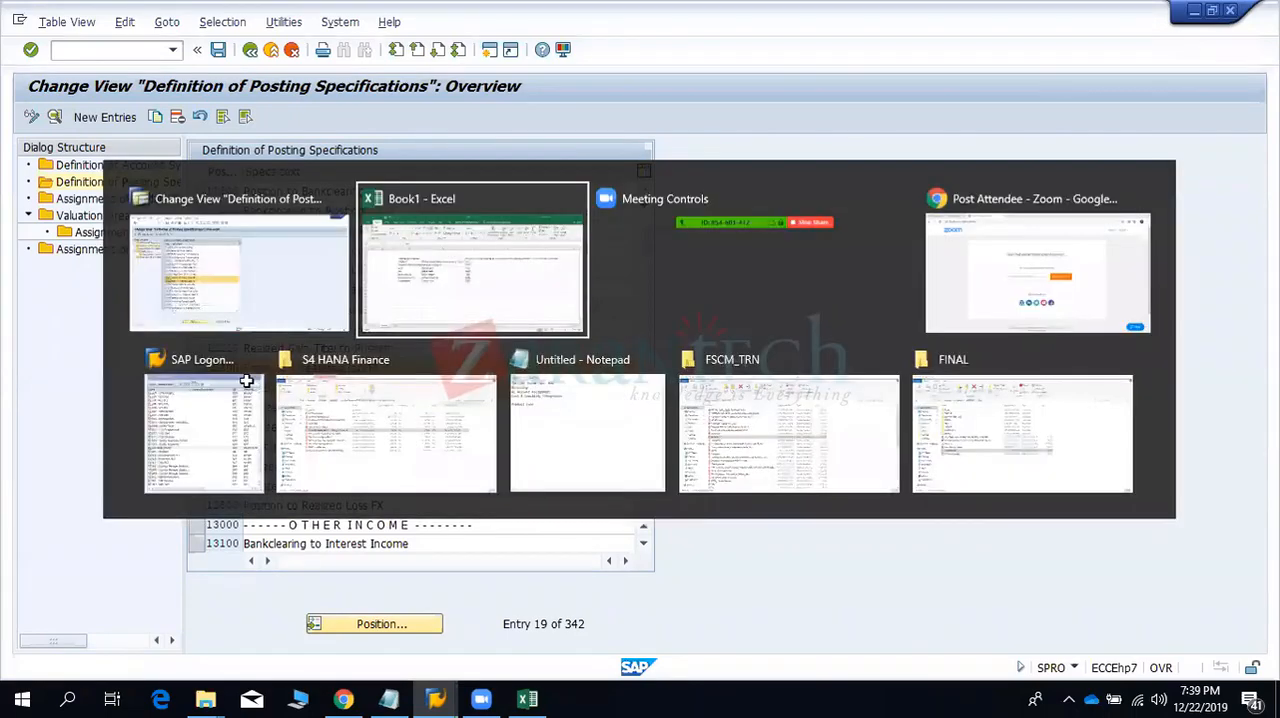
click(657, 343)
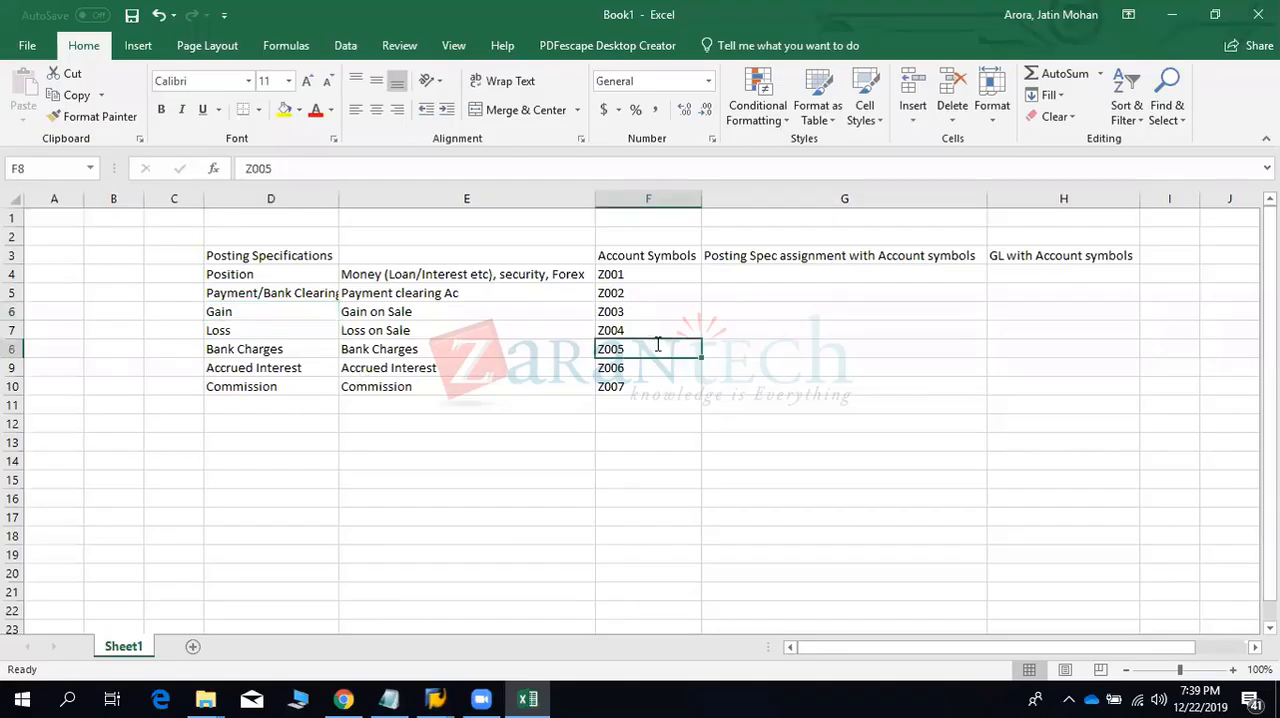
key(alt+Tab)
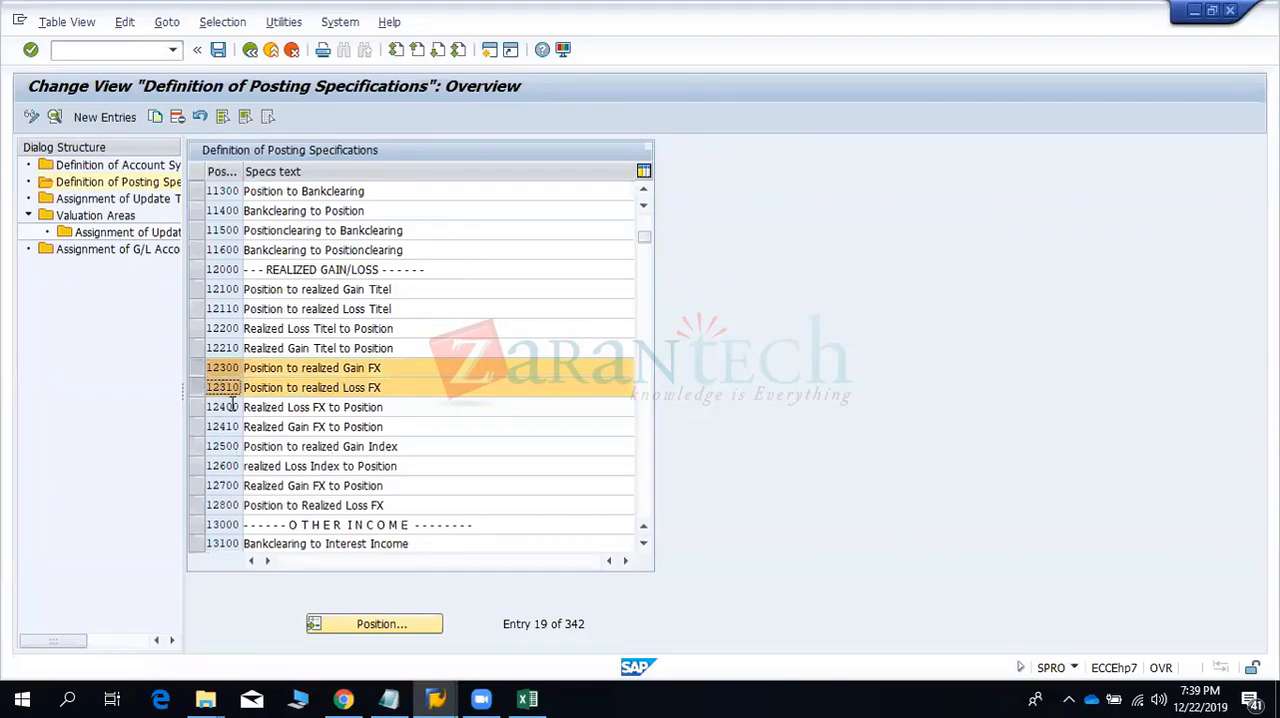
key(alt+Tab)
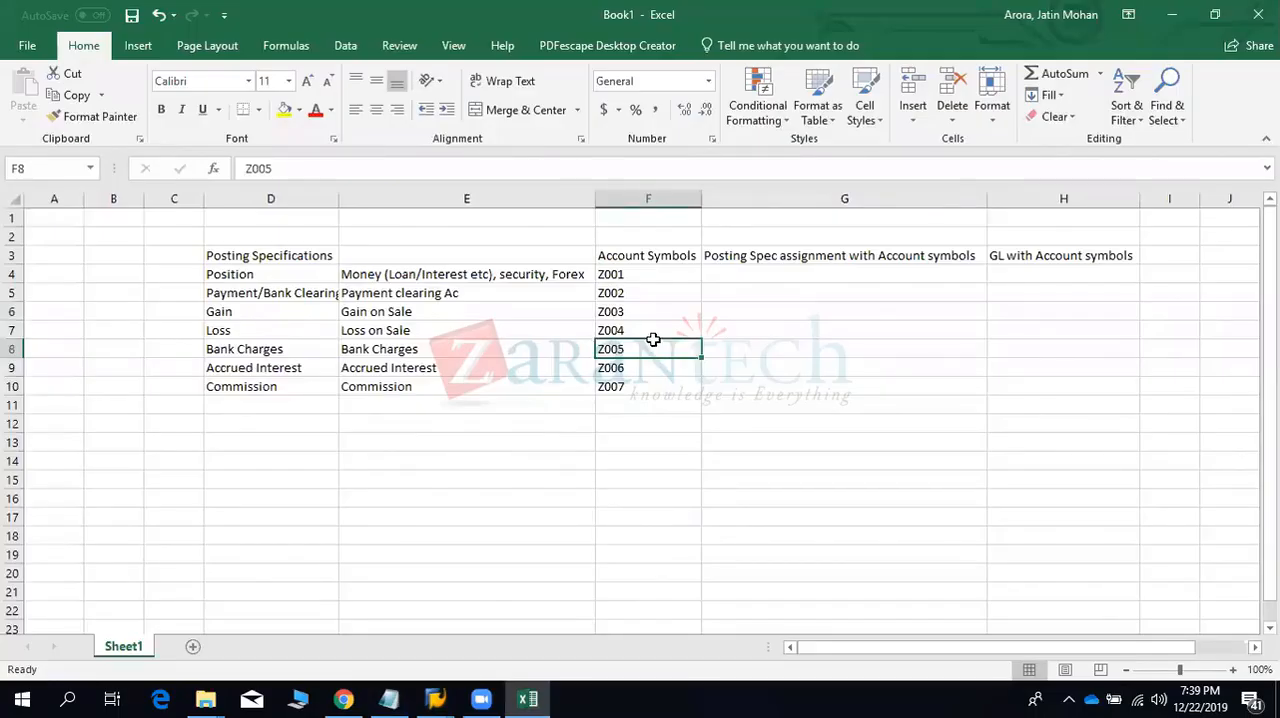
mouse_move(640, 315)
mouse_down()
mouse_move(634, 328)
mouse_move(660, 329)
mouse_up()
key(alt+Tab)
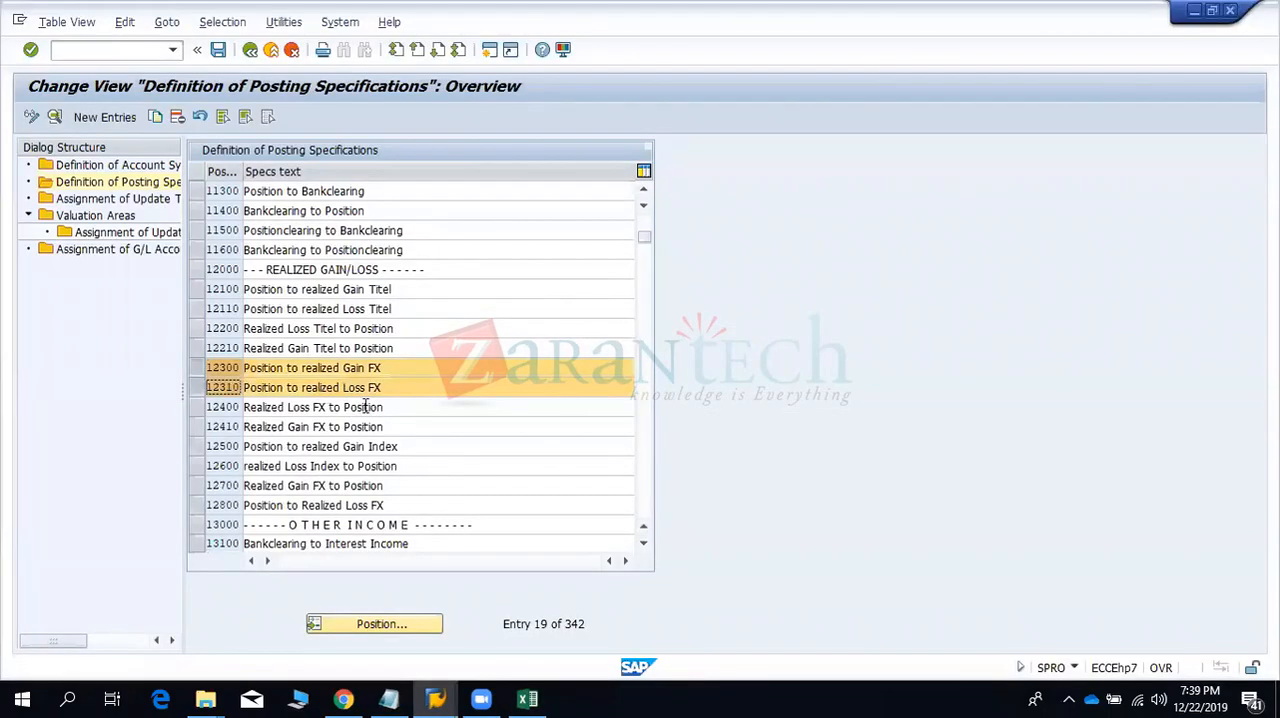
click(197, 368)
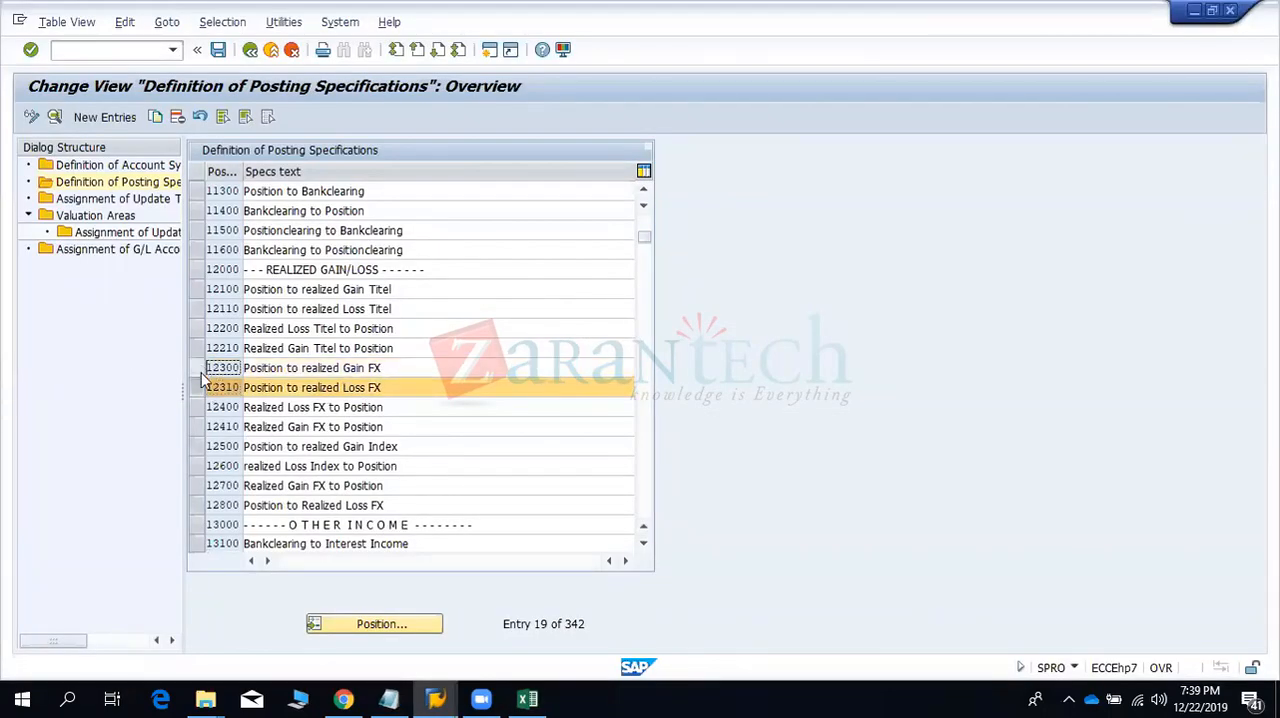
click(199, 388)
scroll(203, 396, down, 6)
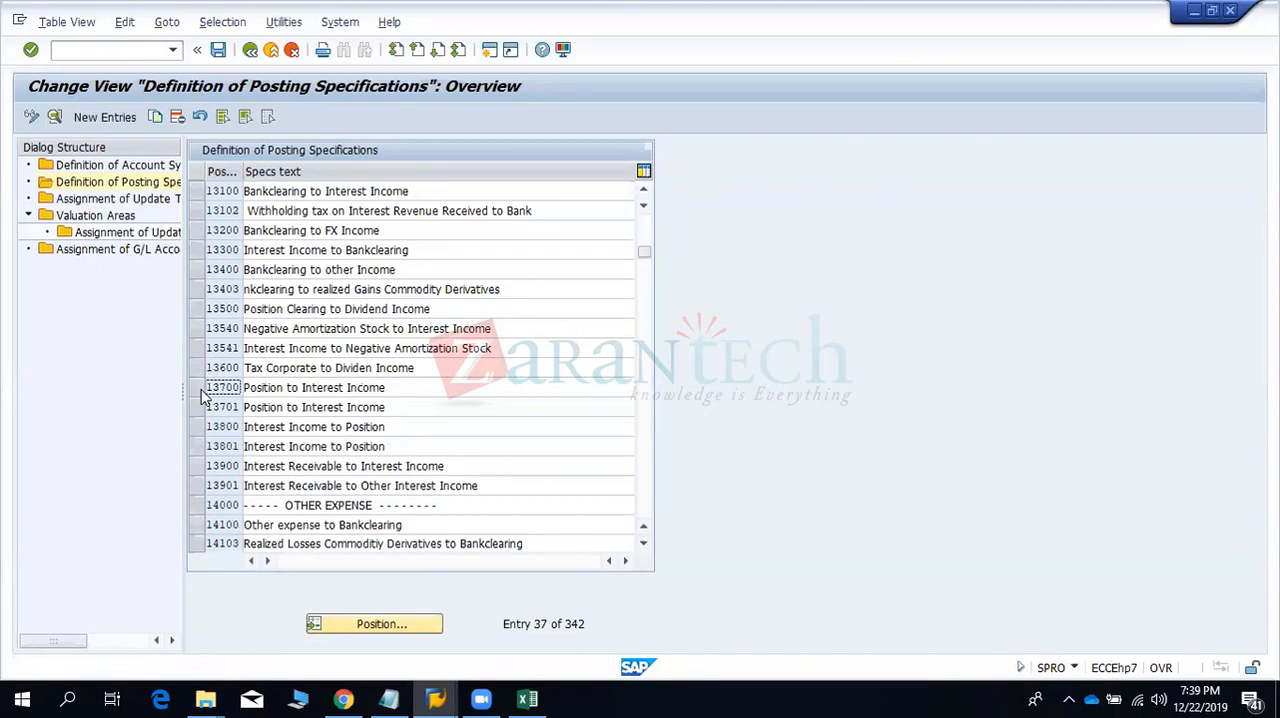
- Review the remaining posting specifications from interest income through the final entries, and open the Assignment of Update Types to Posting Specs view
scroll(203, 396, down, 6)
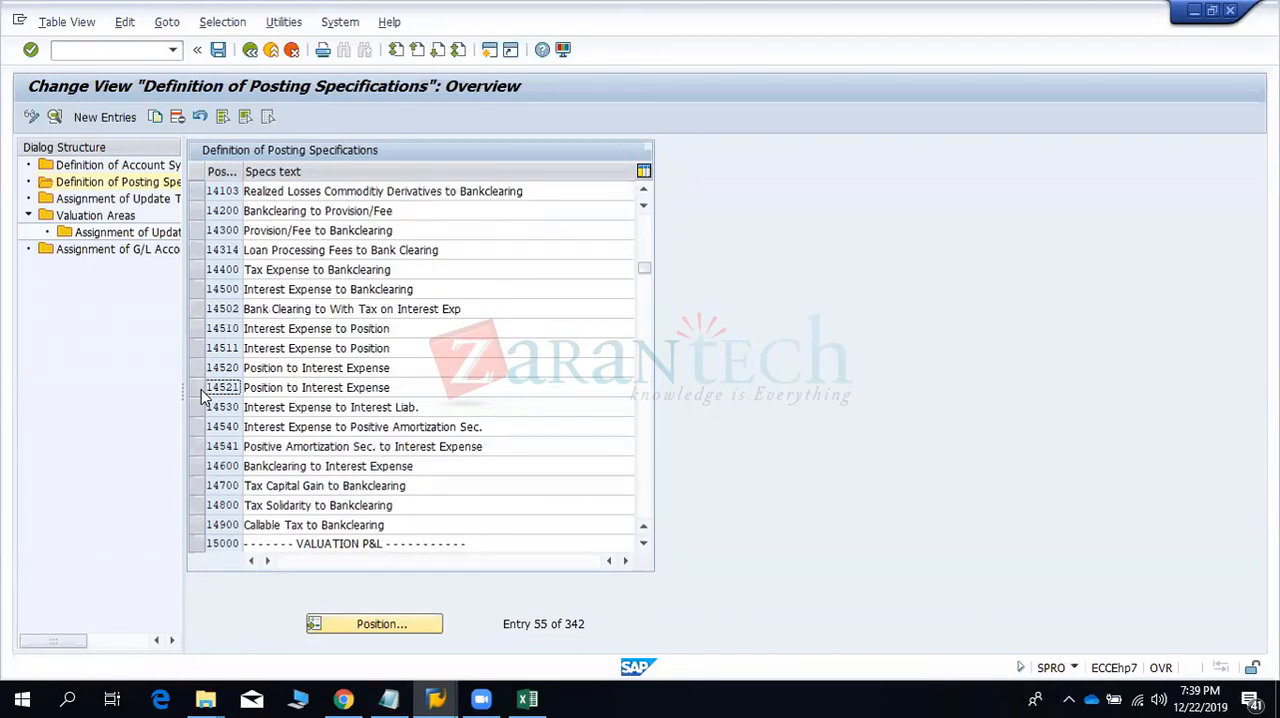
scroll(203, 396, down, 6)
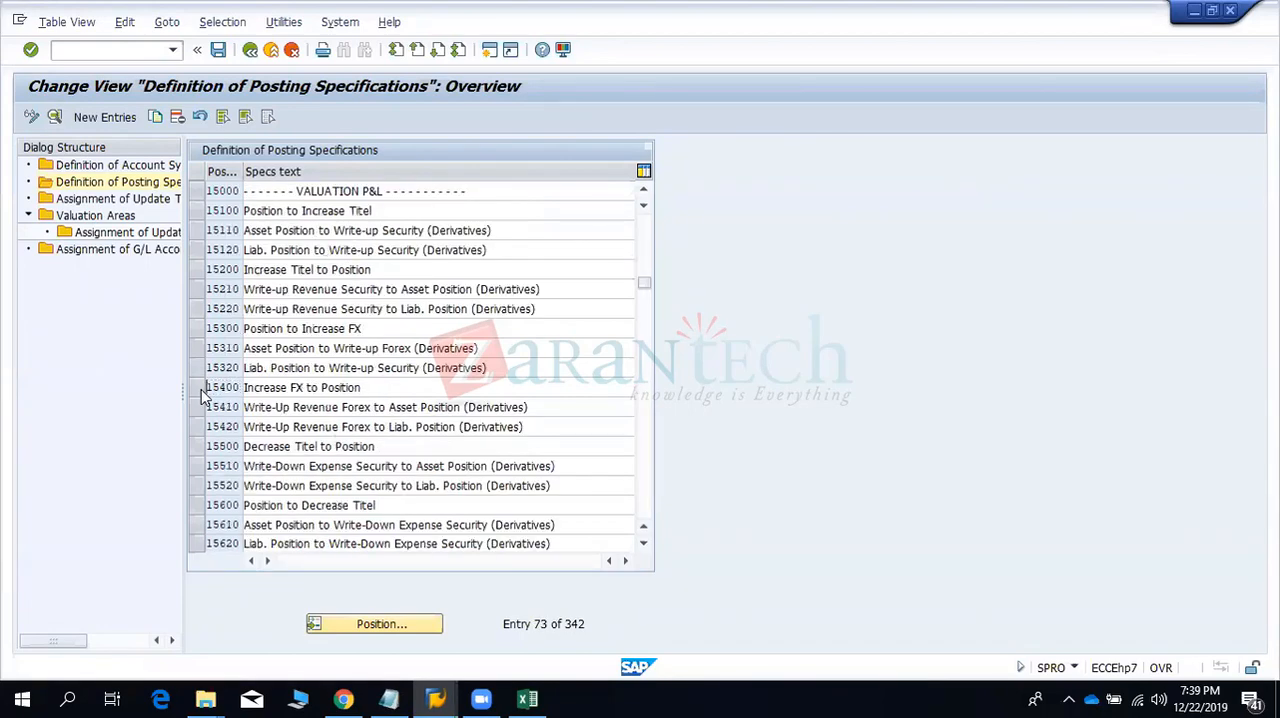
scroll(203, 396, down, 6)
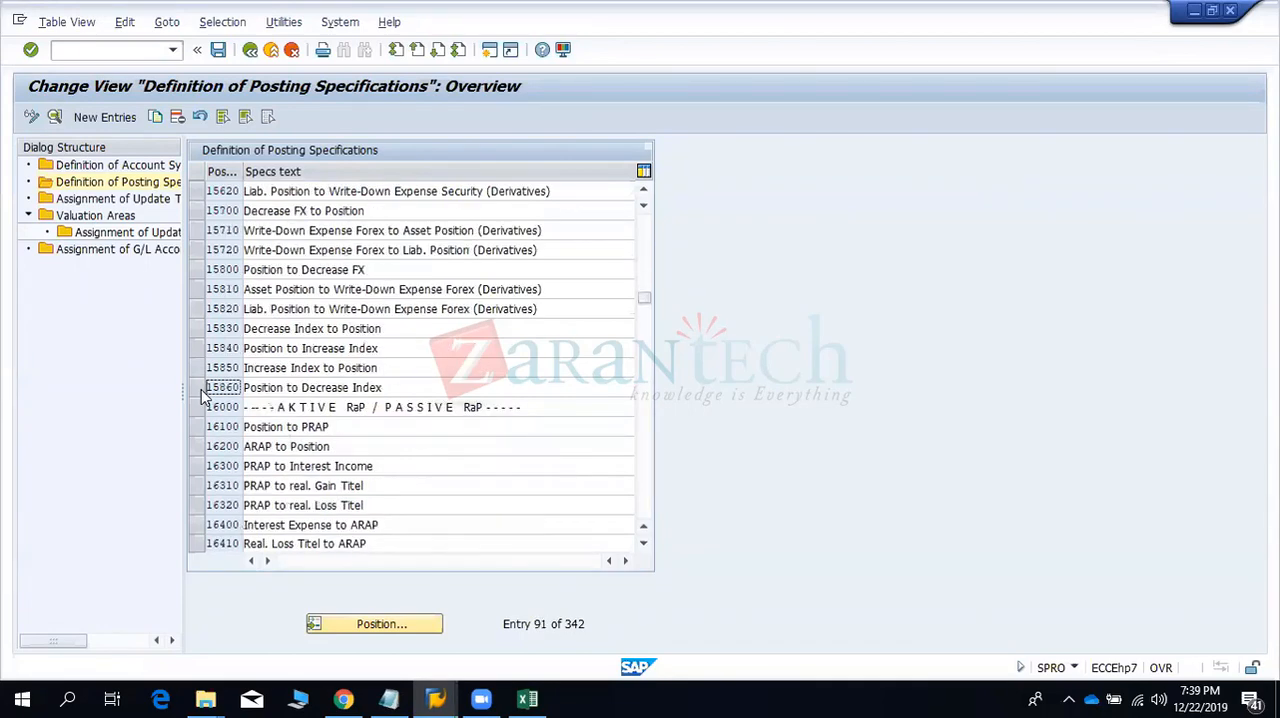
scroll(203, 396, down, 6)
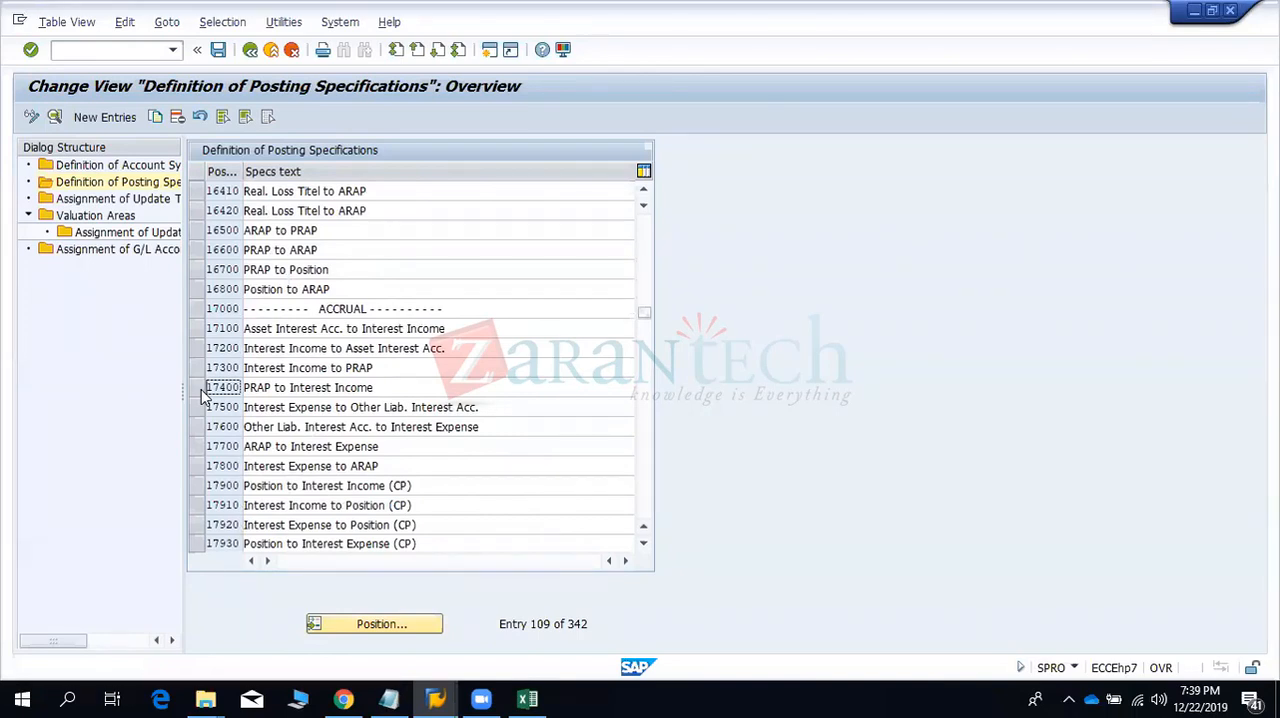
scroll(203, 395, down, 6)
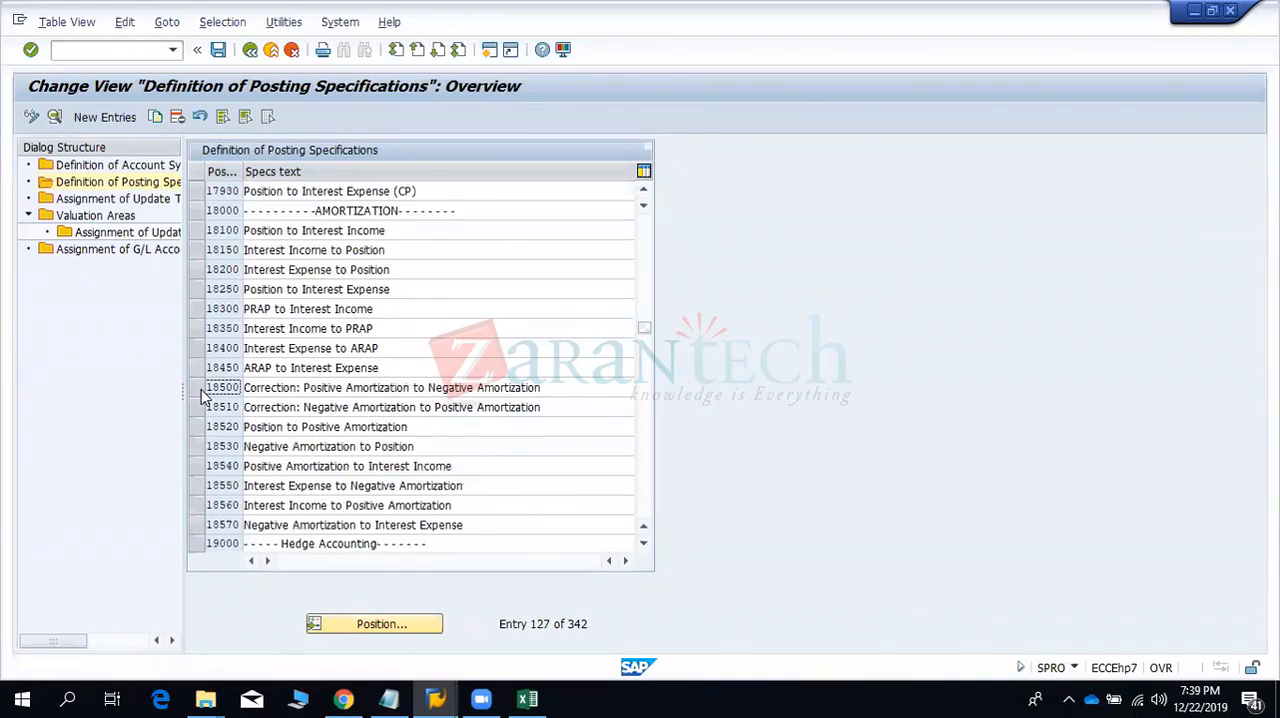
scroll(203, 395, down, 6)
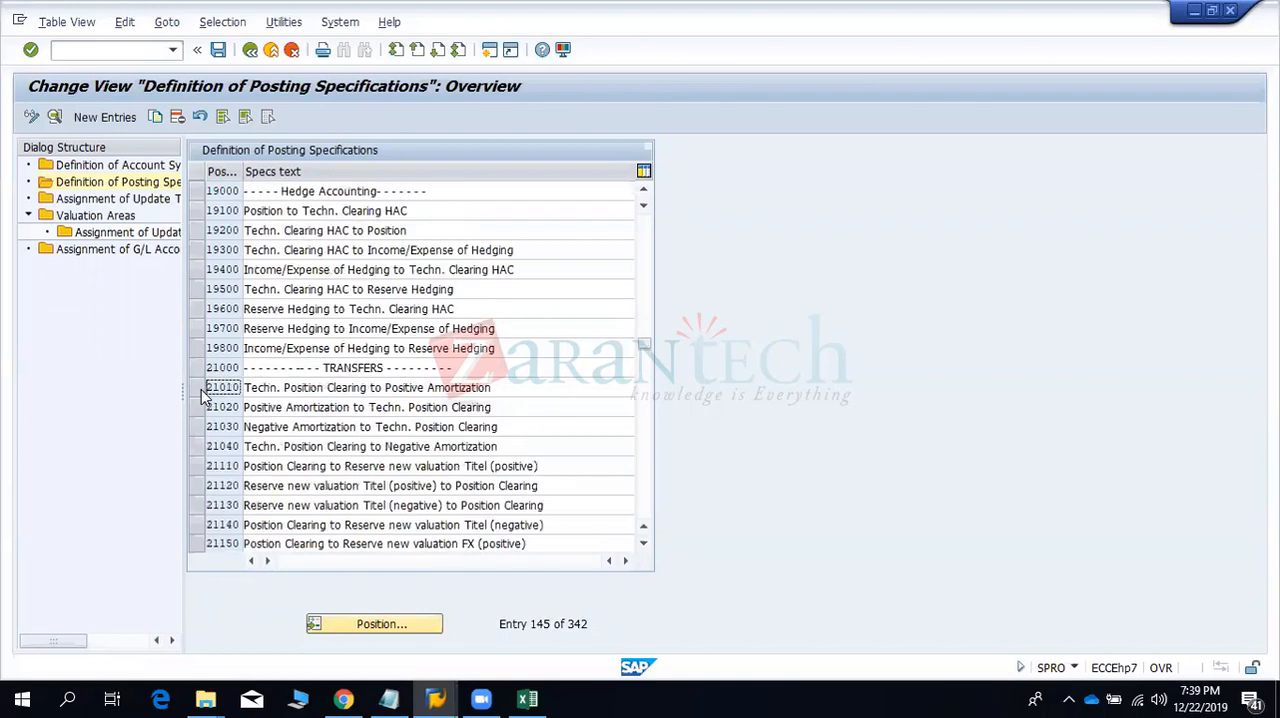
scroll(203, 395, down, 6)
scroll(203, 395, down, 6)
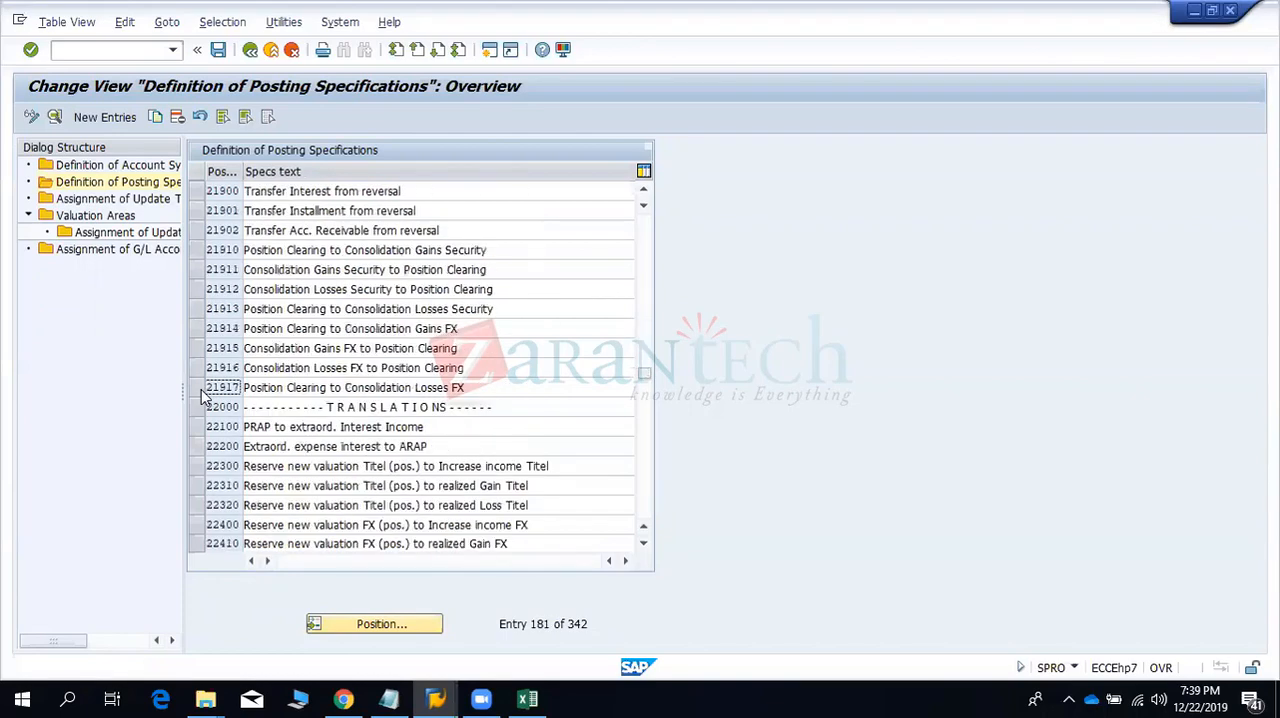
scroll(203, 395, down, 6)
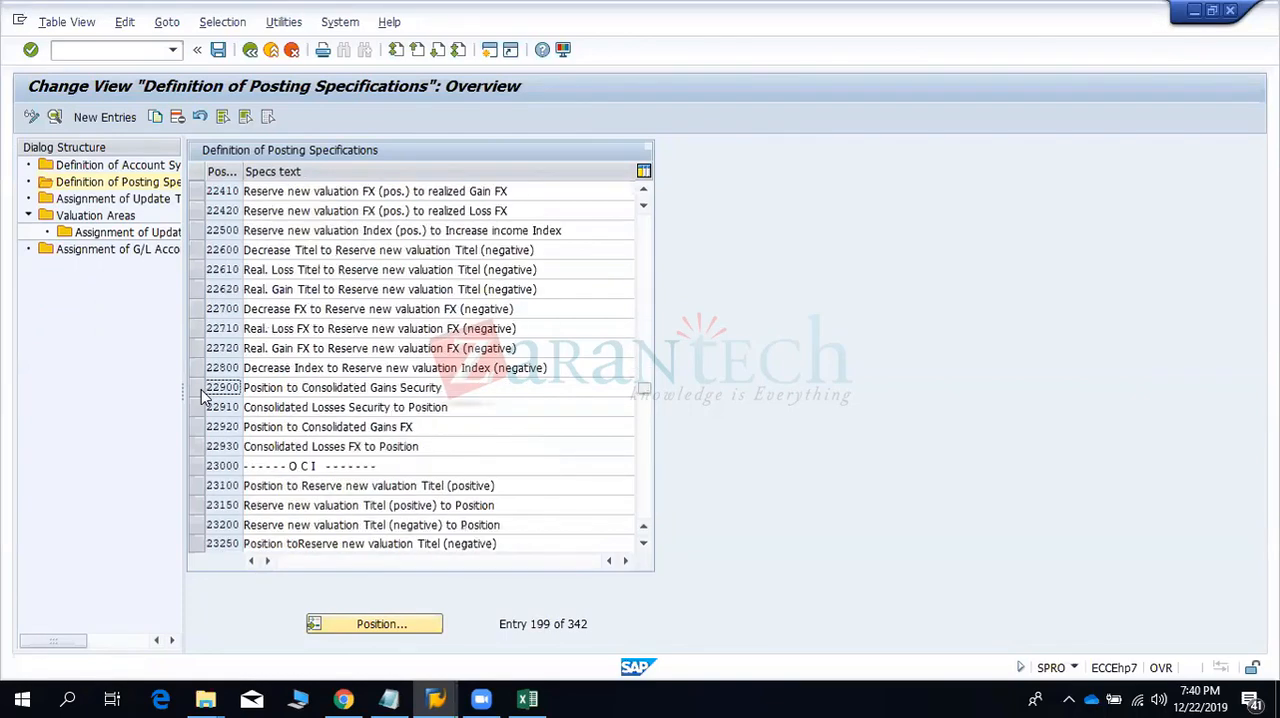
scroll(203, 395, down, 6)
scroll(203, 395, up, 6)
scroll(203, 395, down, 6)
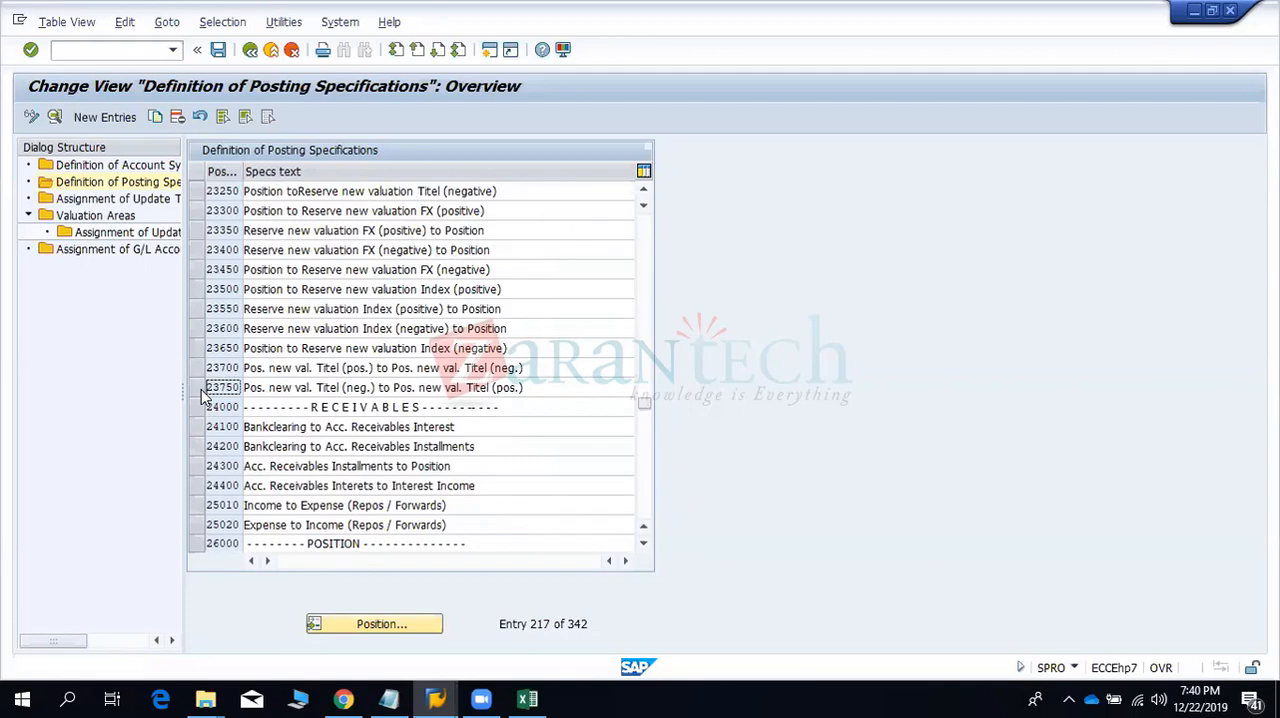
scroll(203, 395, down, 6)
scroll(203, 395, down, 6)
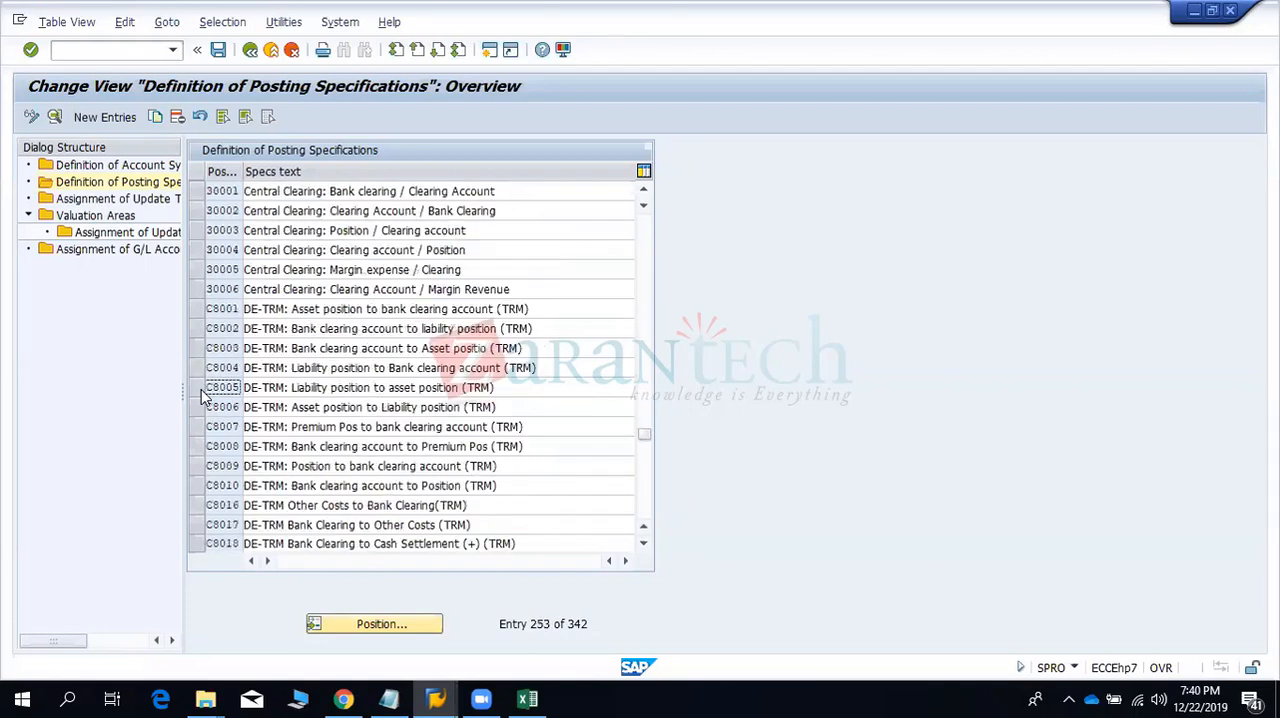
scroll(203, 395, down, 12)
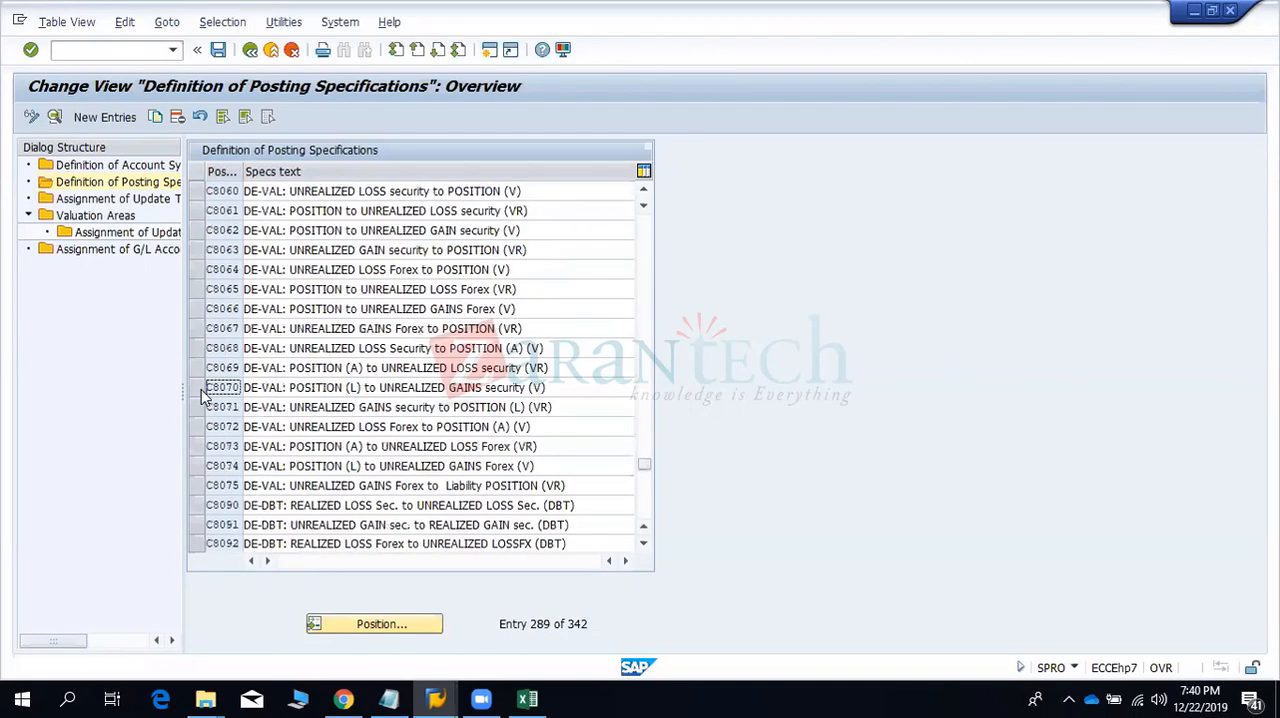
scroll(203, 395, down, 6)
scroll(203, 395, down, 6)
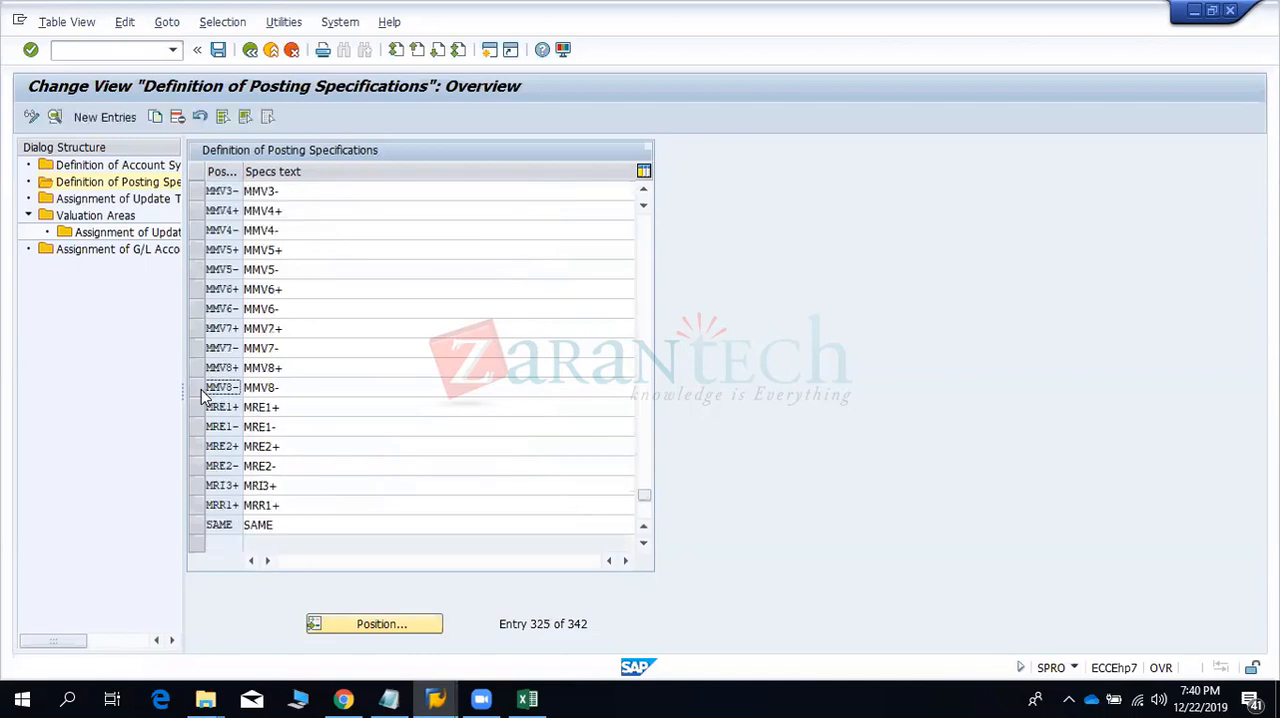
scroll(203, 395, up, 6)
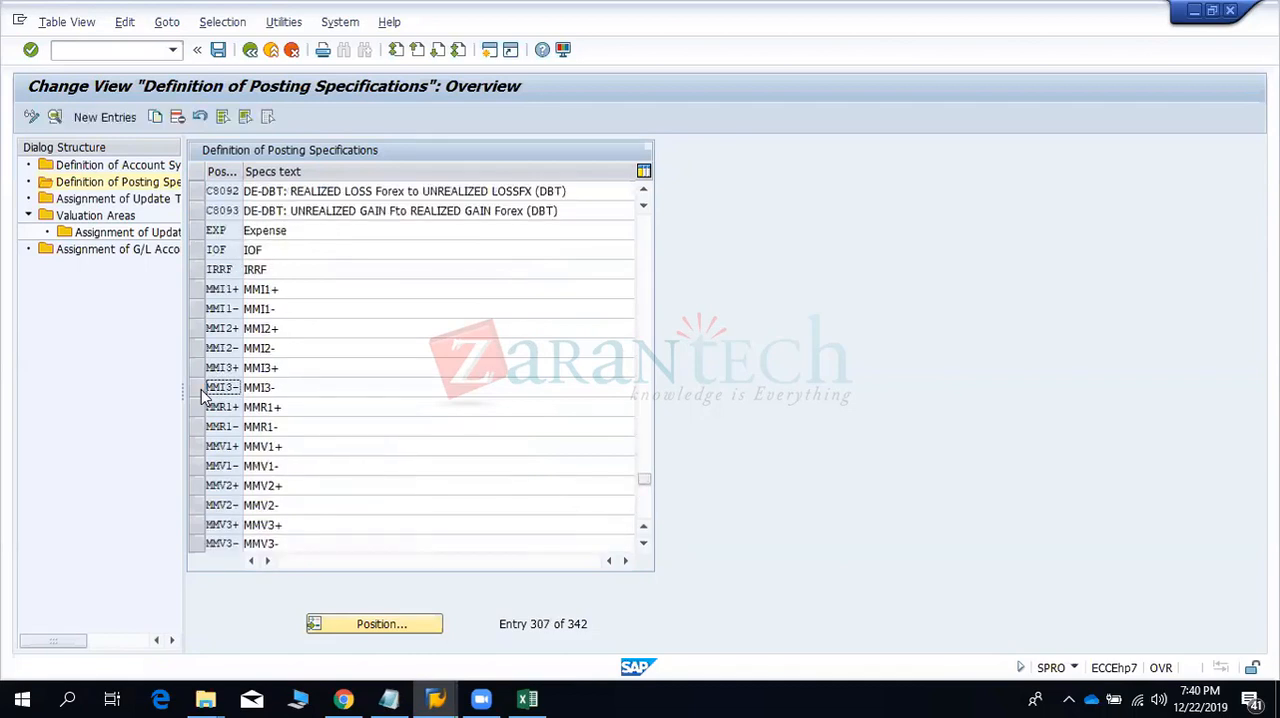
scroll(203, 395, down, 6)
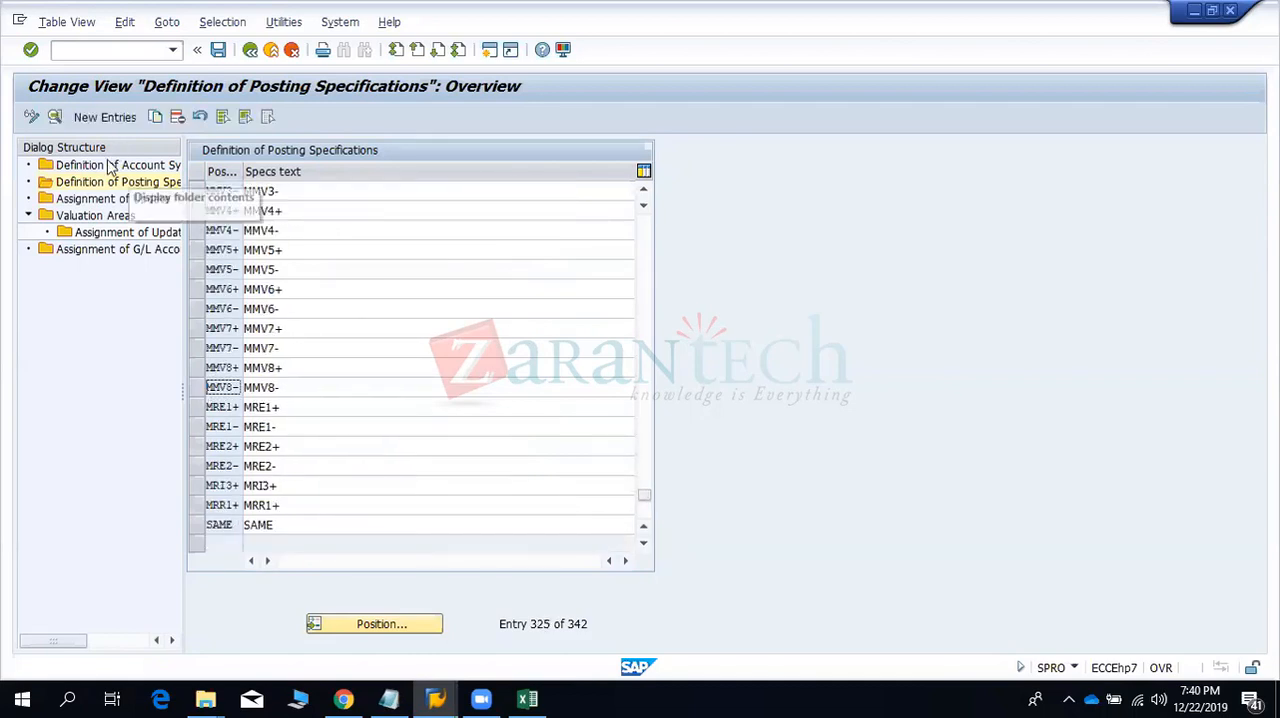
double_click(100, 198)
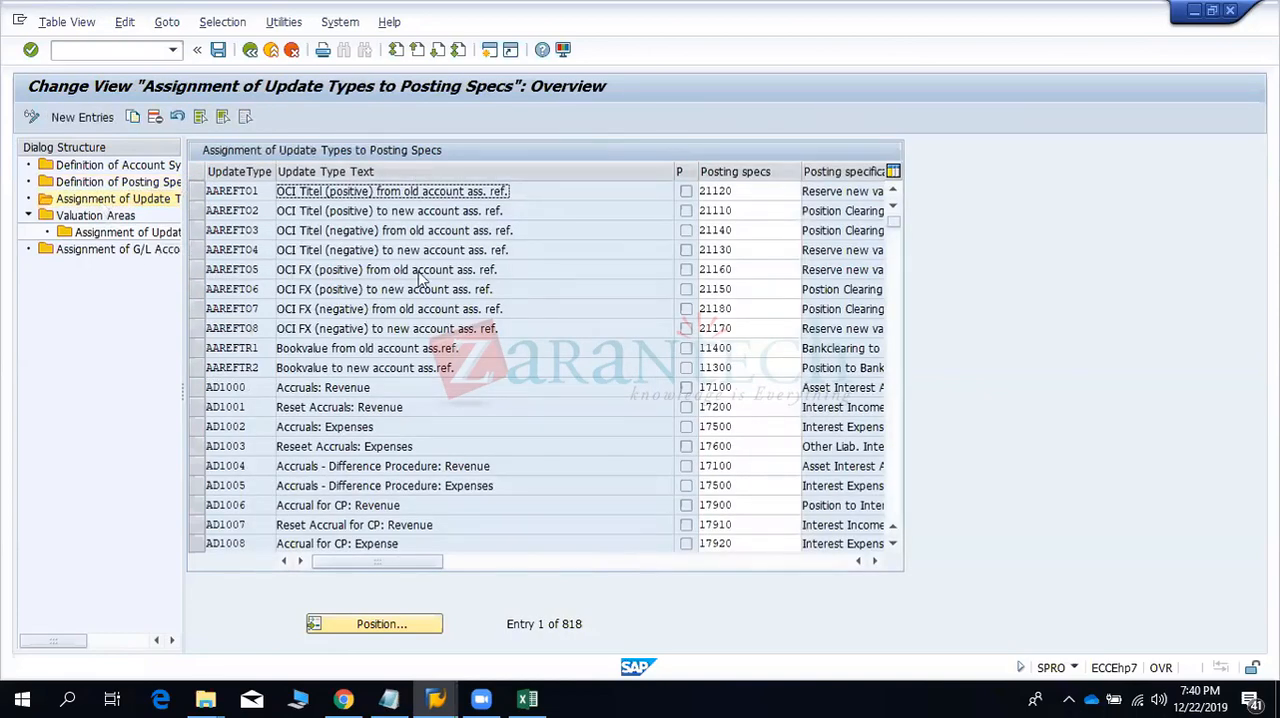
- Switch to Excel and fill the Bank Charges, Accrued Interest and Commission rows (D8:F10) with yellow
key(alt+Tab)
click(260, 364)
drag(452, 386, 586, 383)
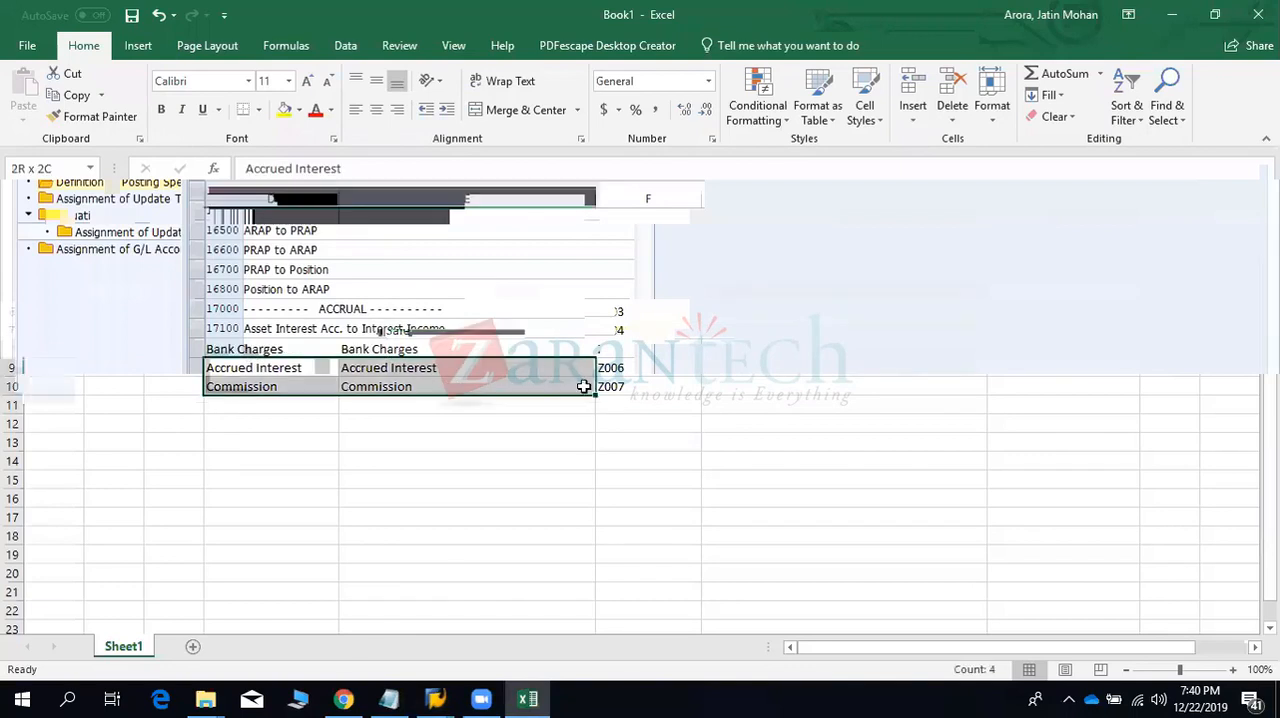
drag(312, 348, 582, 382)
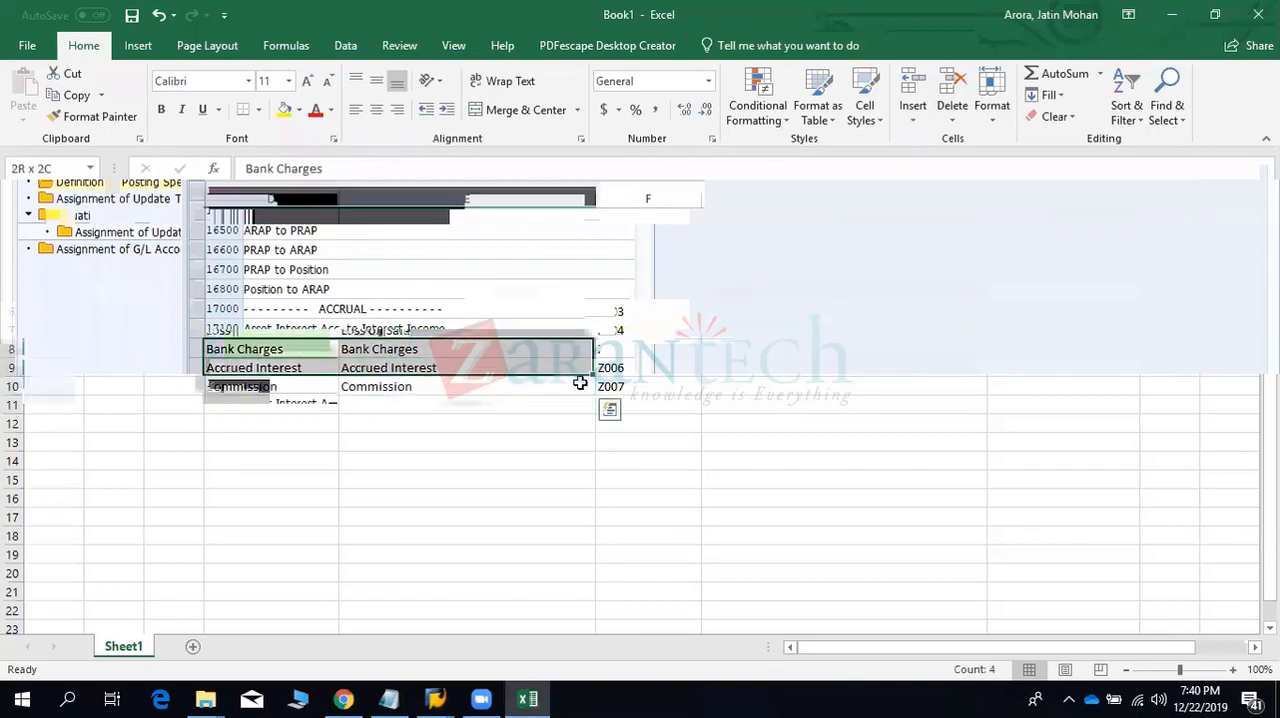
click(284, 109)
- Compare the unhighlighted rows D3:F7 in Excel with the account symbol and posting specification definition views in SAP
drag(245, 255, 590, 314)
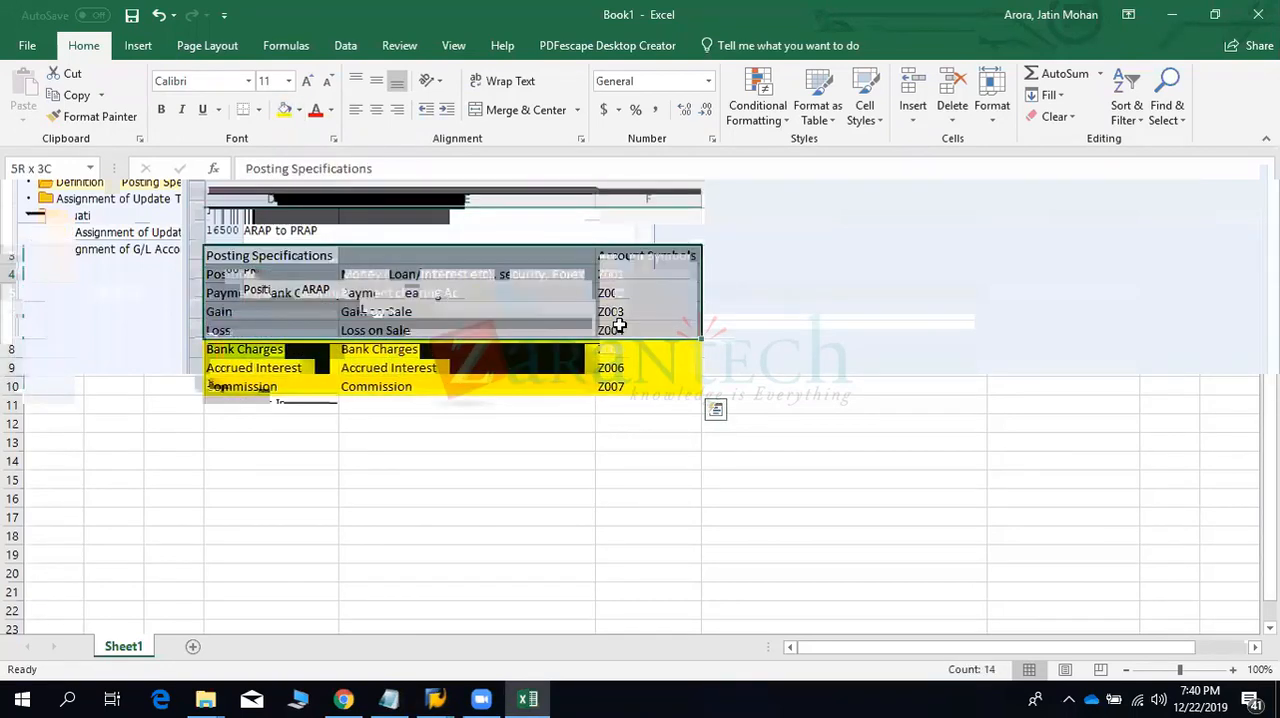
key(alt+Tab)
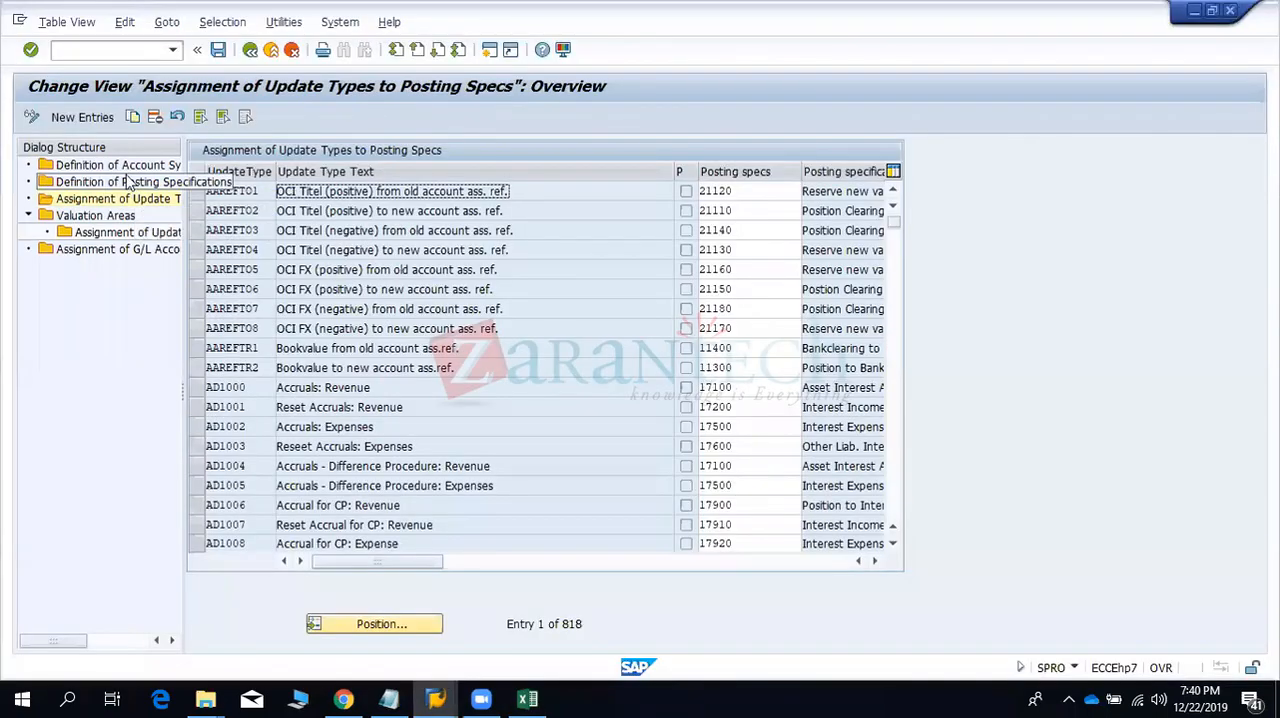
double_click(118, 165)
double_click(127, 184)
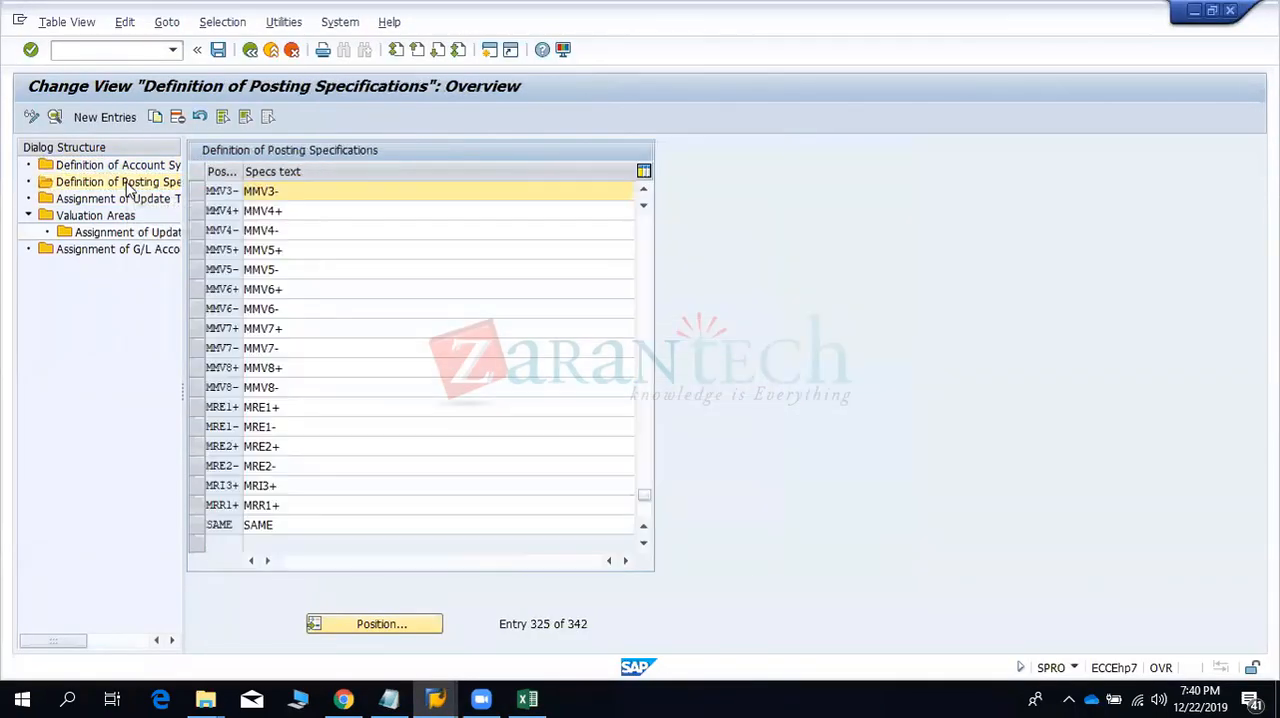
- Switch to Excel, insert a column after Account Symbols and enter the heading "Posting Spec" in G3
key(alt+Tab)
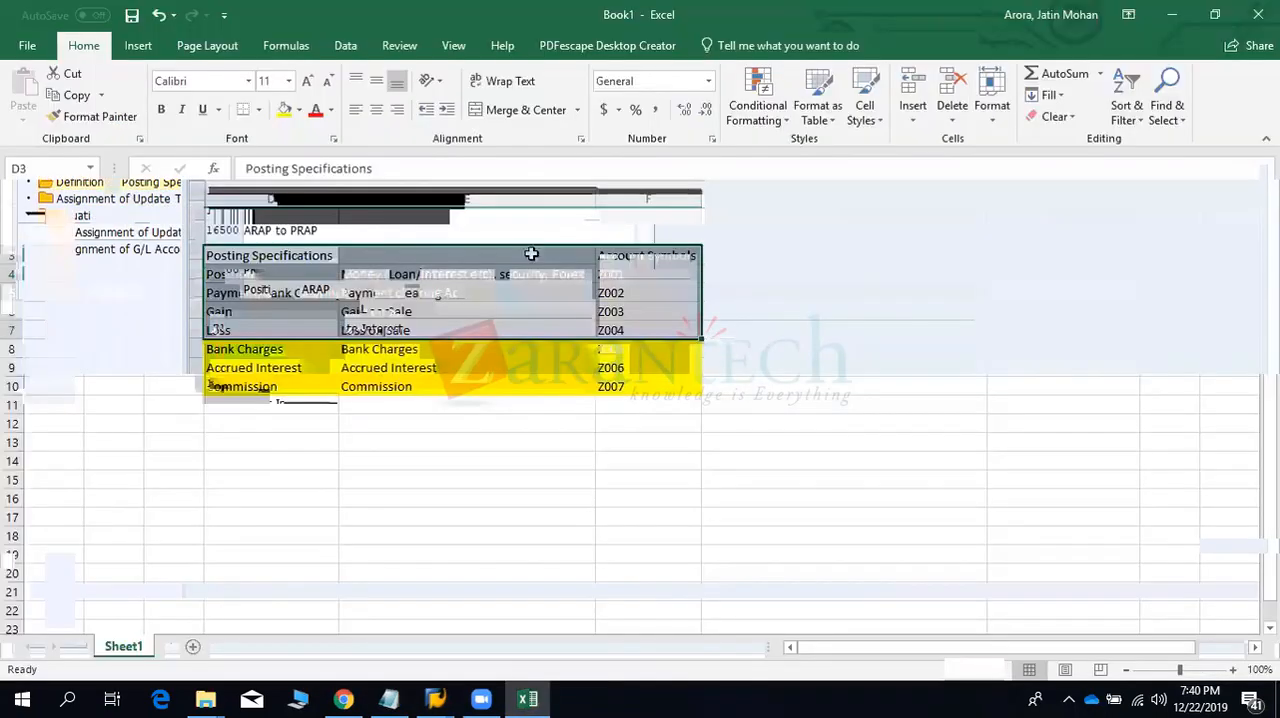
click(754, 197)
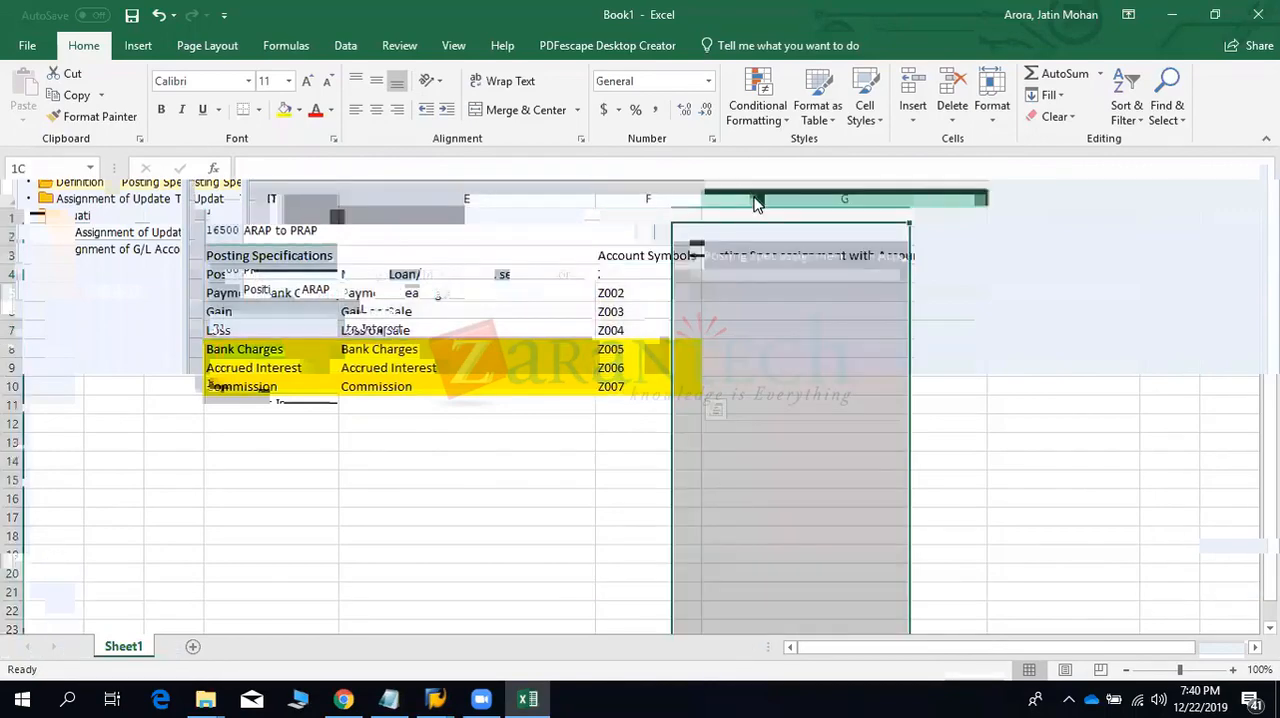
right_click(756, 200)
click(789, 333)
click(720, 263)
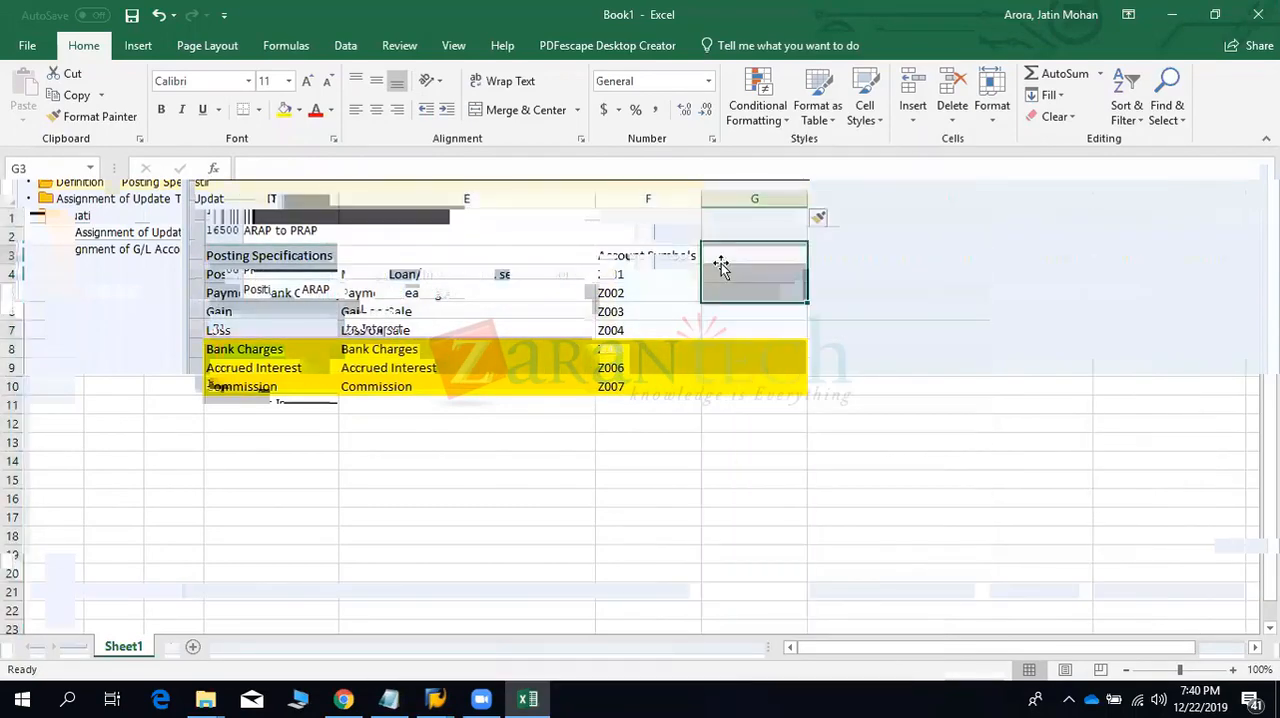
text(Posting)
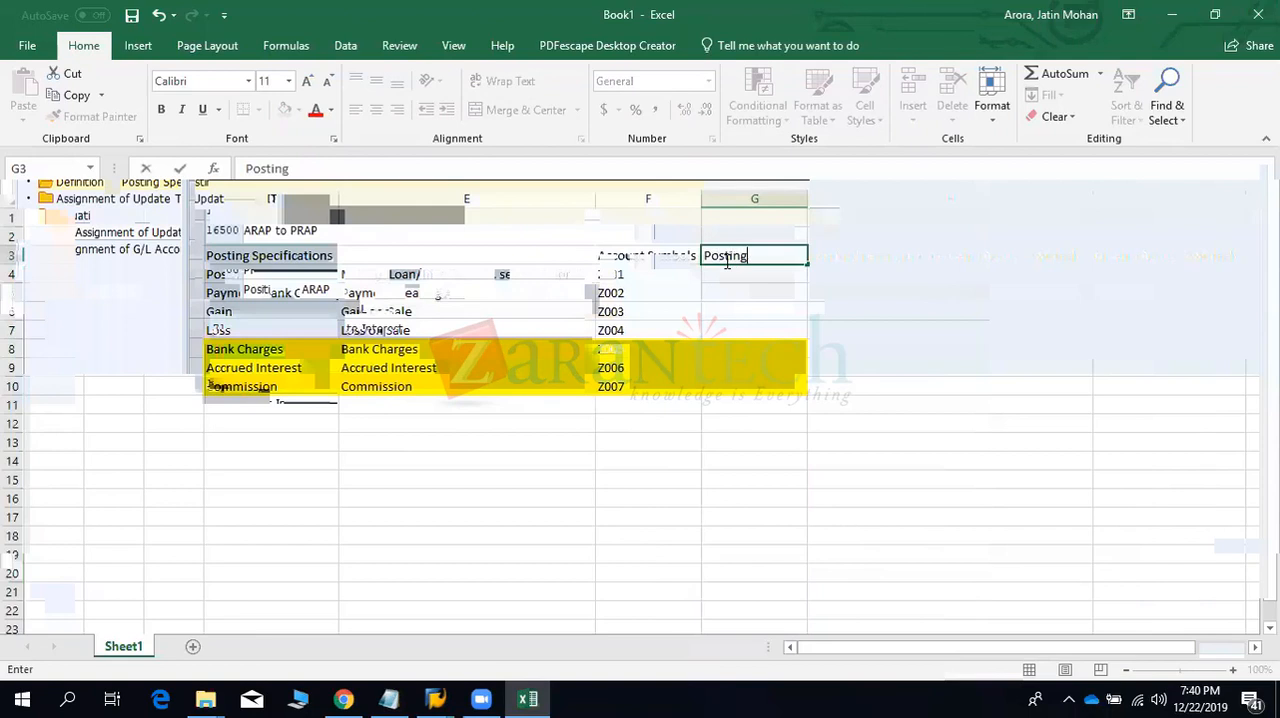
key(Return)
click(725, 259)
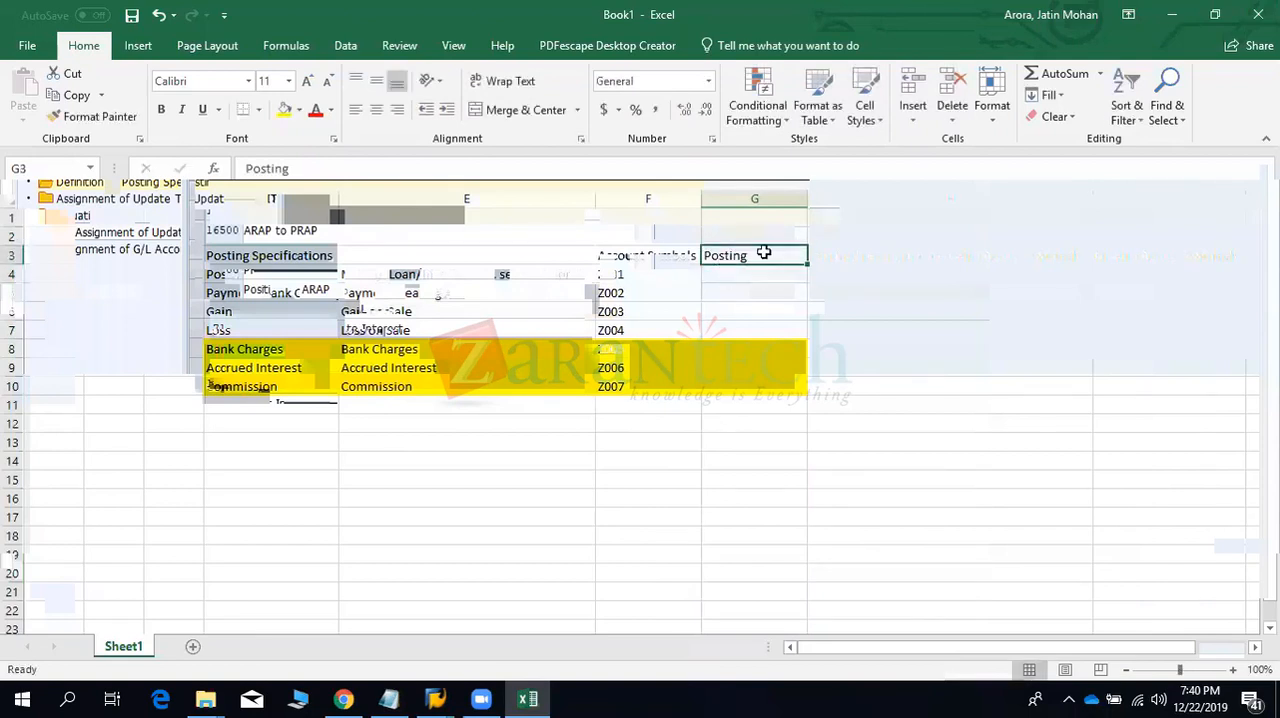
double_click(766, 254)
text(Spec)
key(Return)
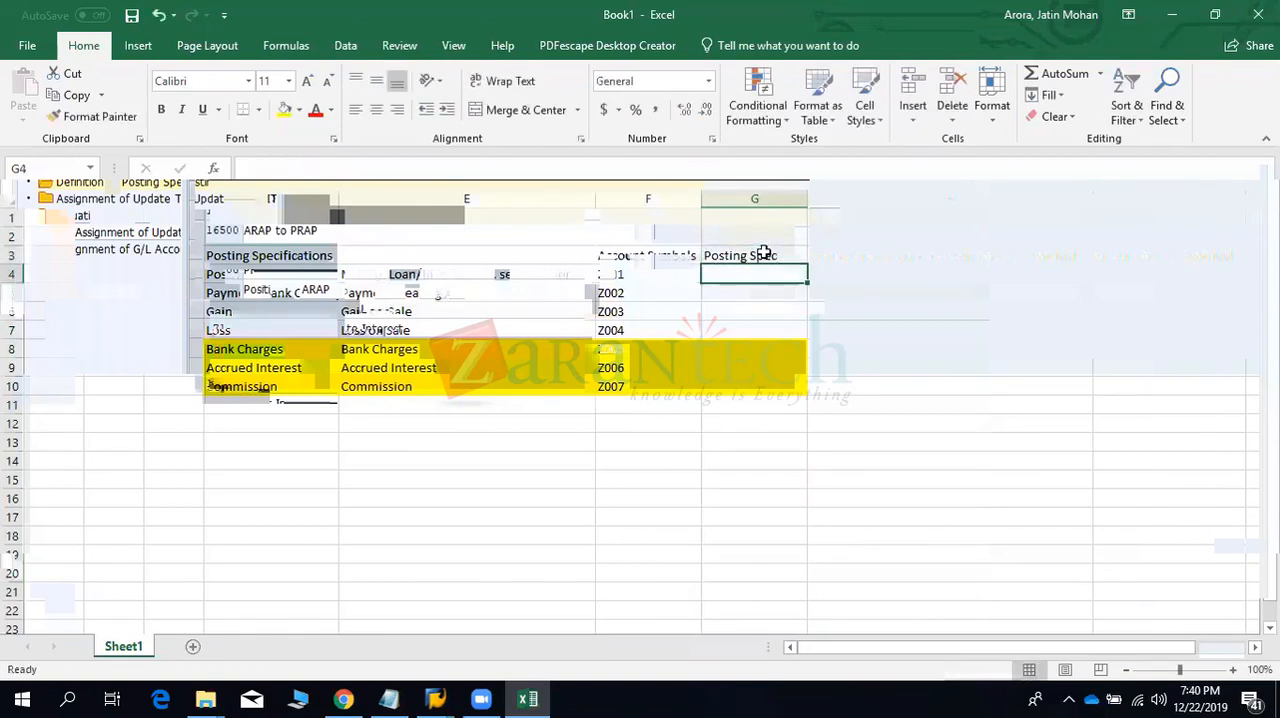
- Copy the account symbols Z001 to Z007 from F4:F10 into the Posting Spec column, G4:G10
key(Left)
key(shift+Down)
key(shift+Down)
key(shift+Down)
key(shift+Down)
key(shift+Down)
key(shift+Down)
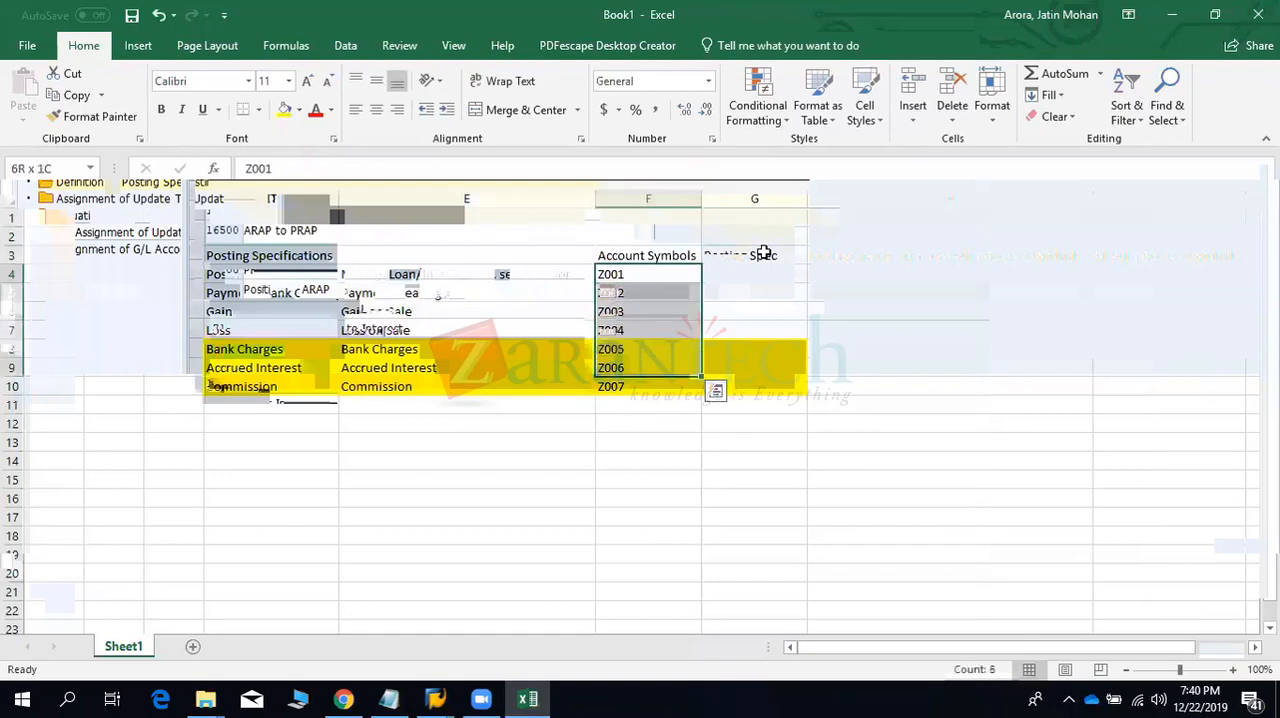
key(ctrl+c)
key(Right)
key(ctrl+v)
key(Down)
key(Down)
key(Down)
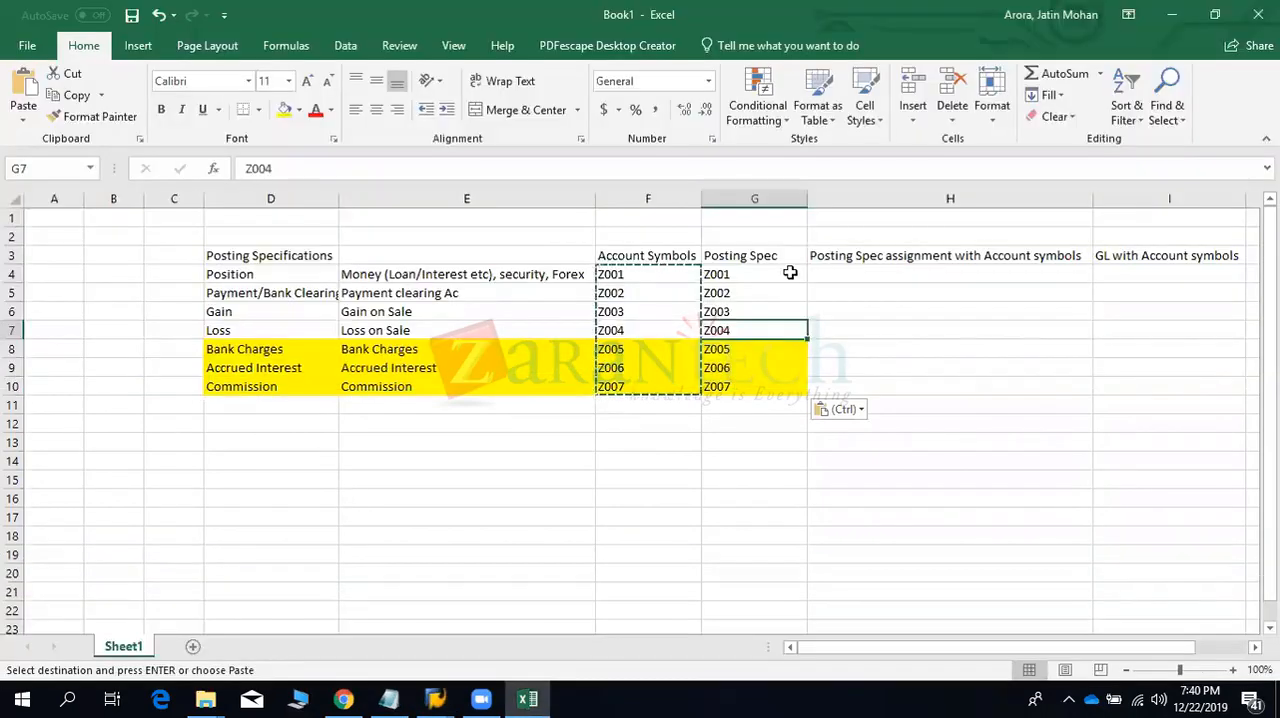
drag(784, 274, 771, 312)
drag(363, 274, 368, 389)
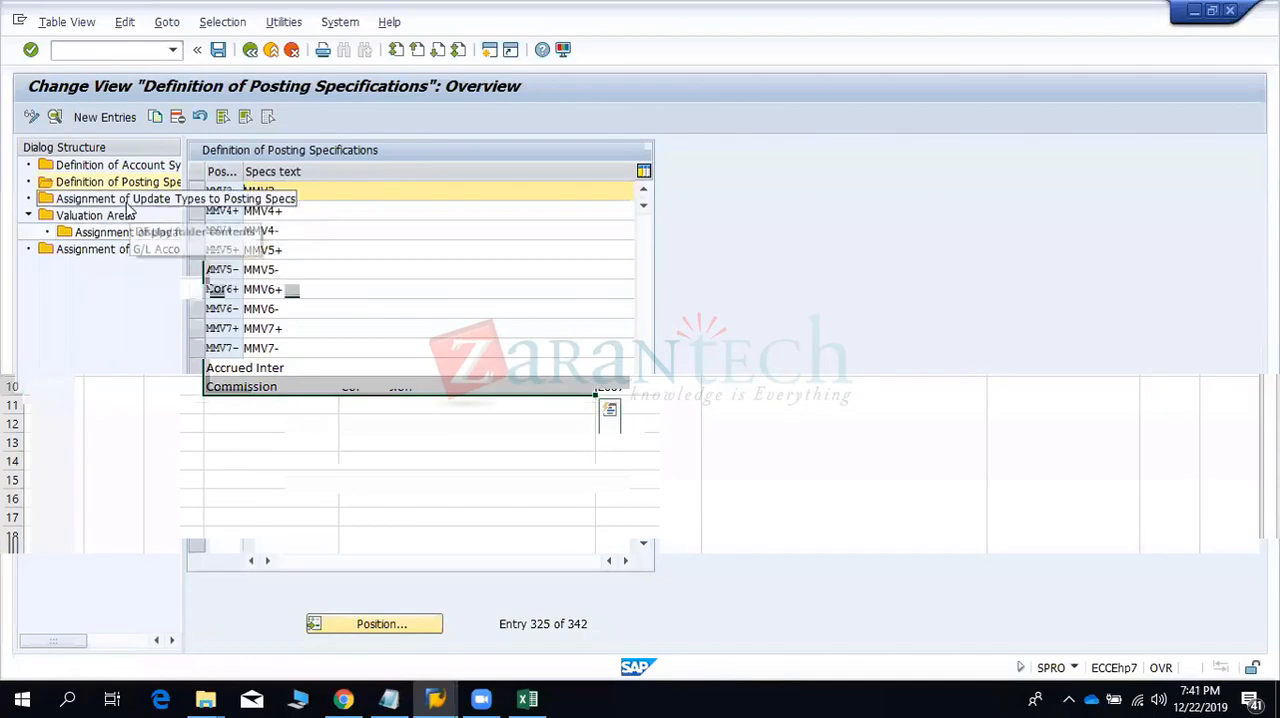
- Switch to SAP, open Assignment of Update Types to Posting Specs and examine the accrual, deferral and loan update types
double_click(126, 200)
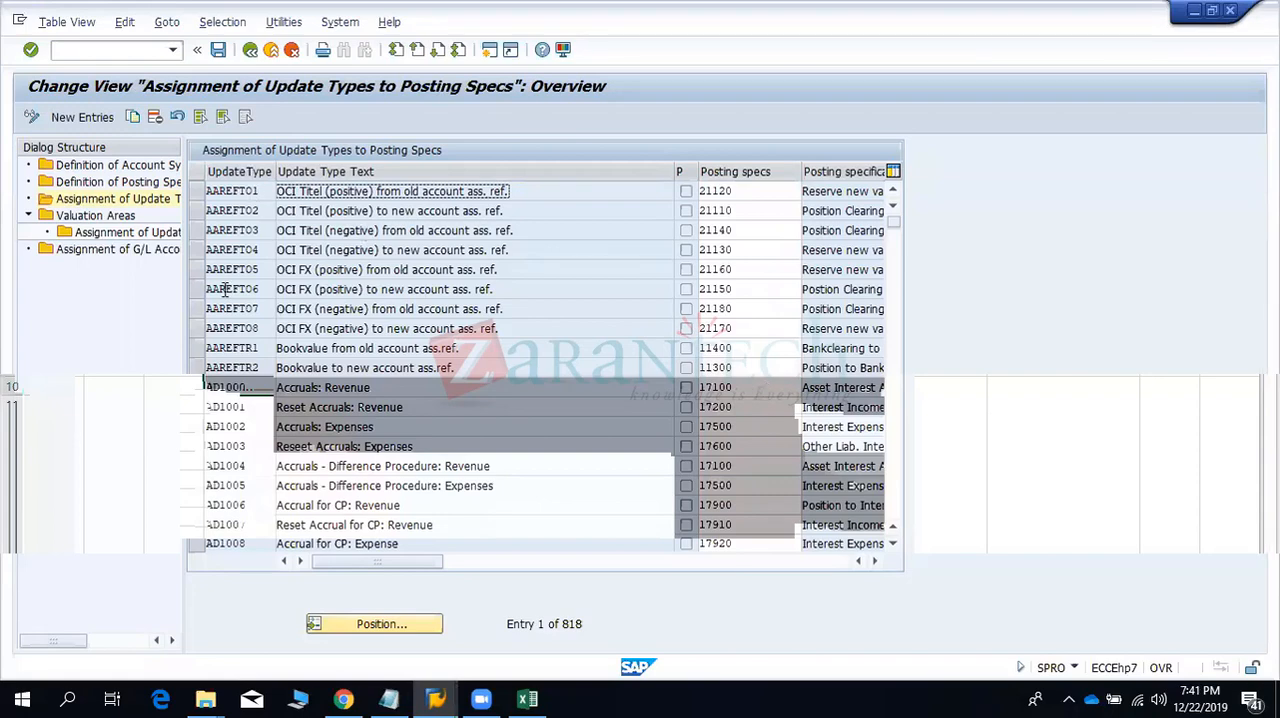
click(374, 387)
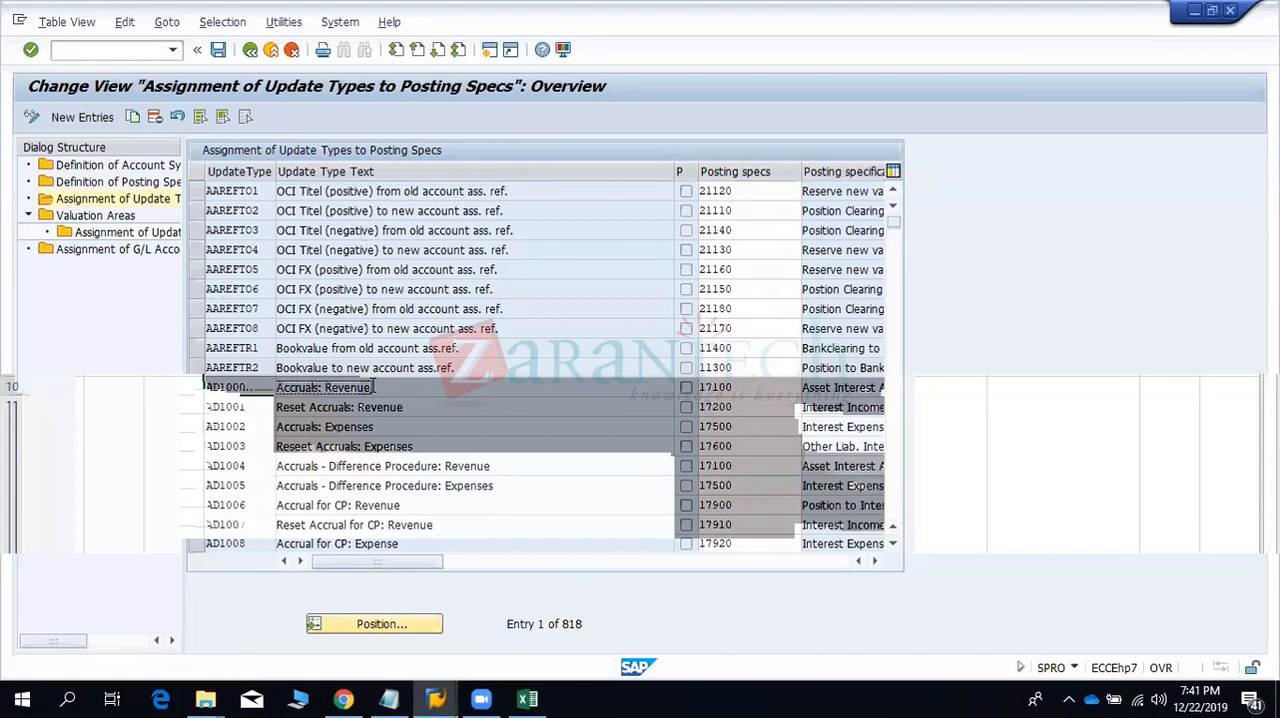
scroll(371, 385, down, 6)
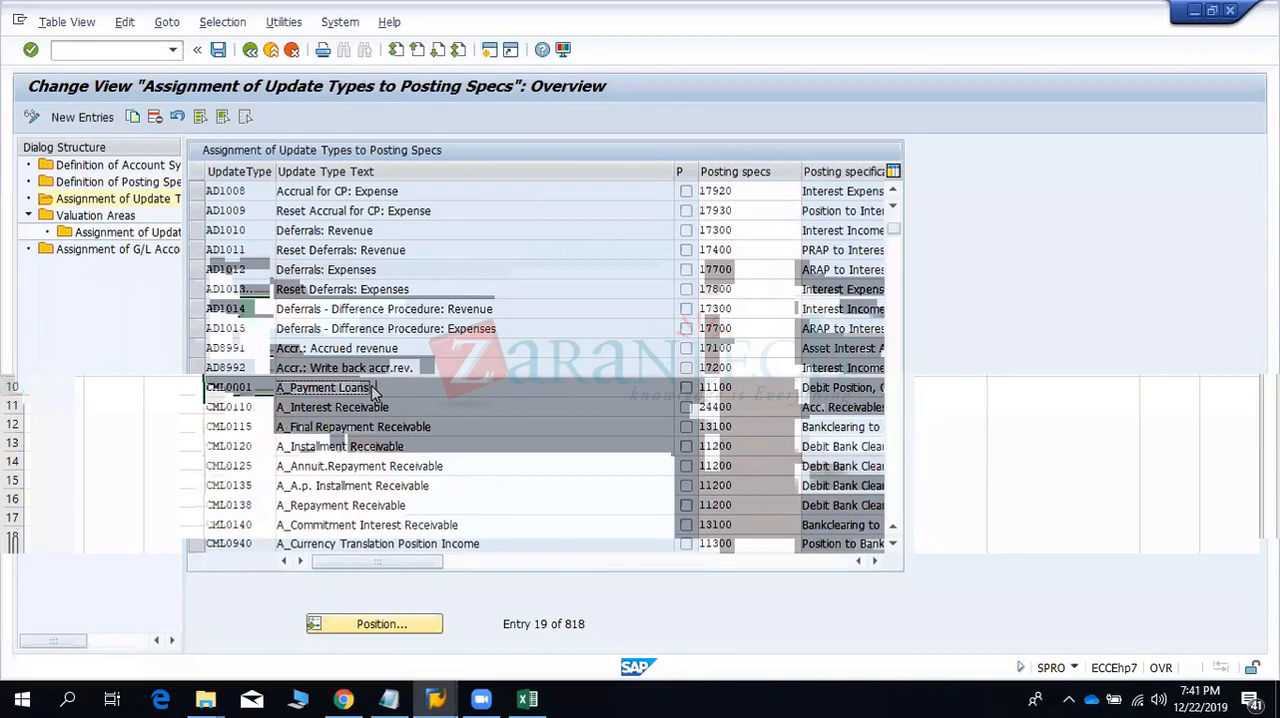
scroll(373, 392, down, 6)
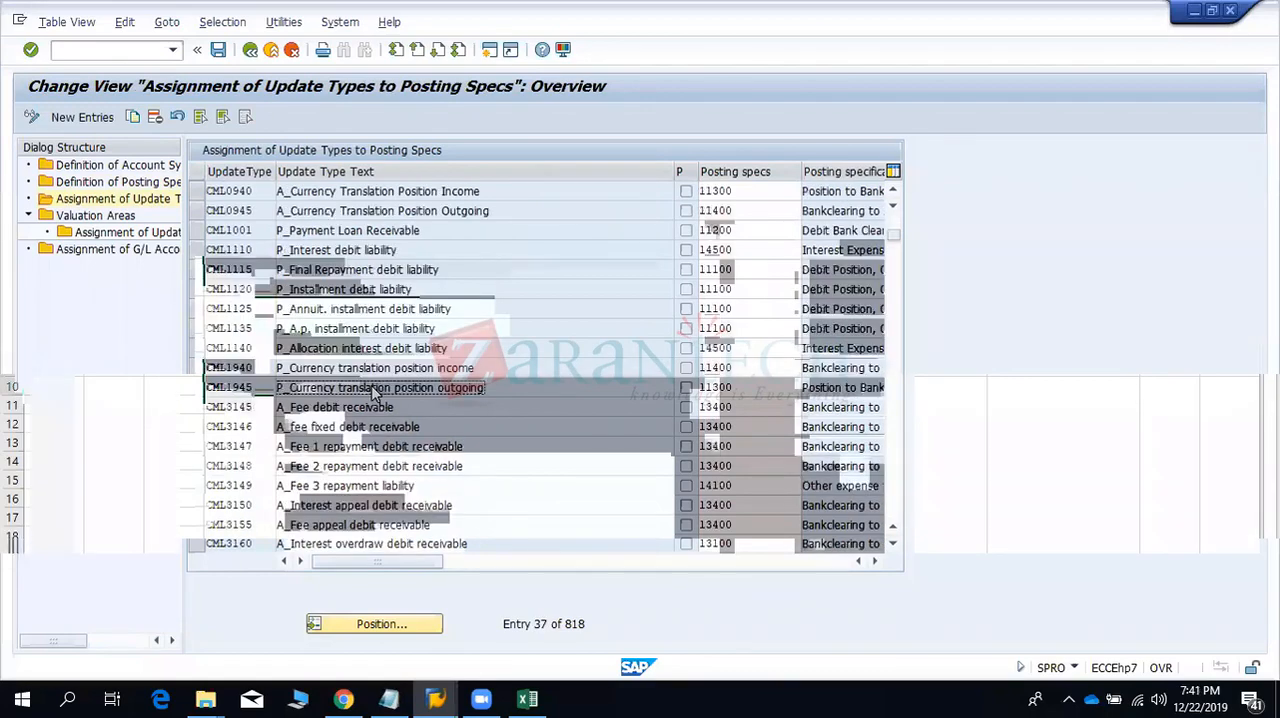
scroll(373, 392, up, 6)
scroll(373, 392, down, 6)
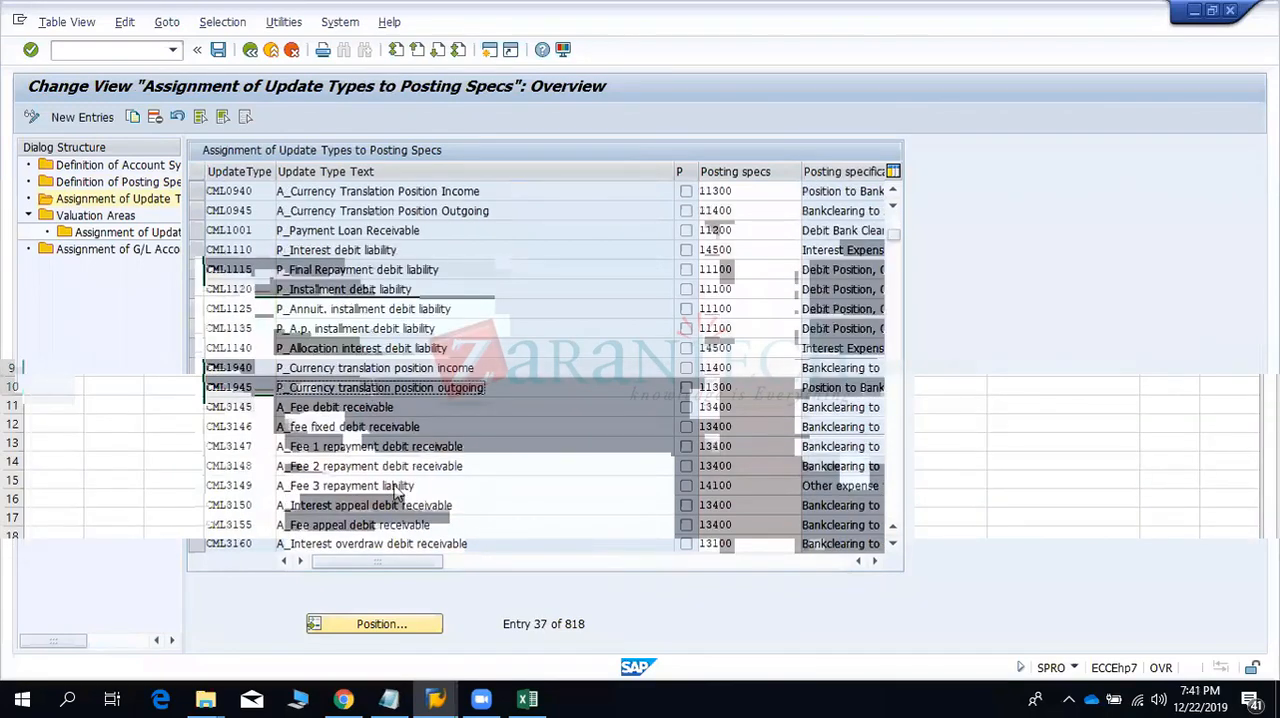
- Position the update type list at "charges" and look through the CML and DBT update types for charge entries
click(389, 632)
text(charged)
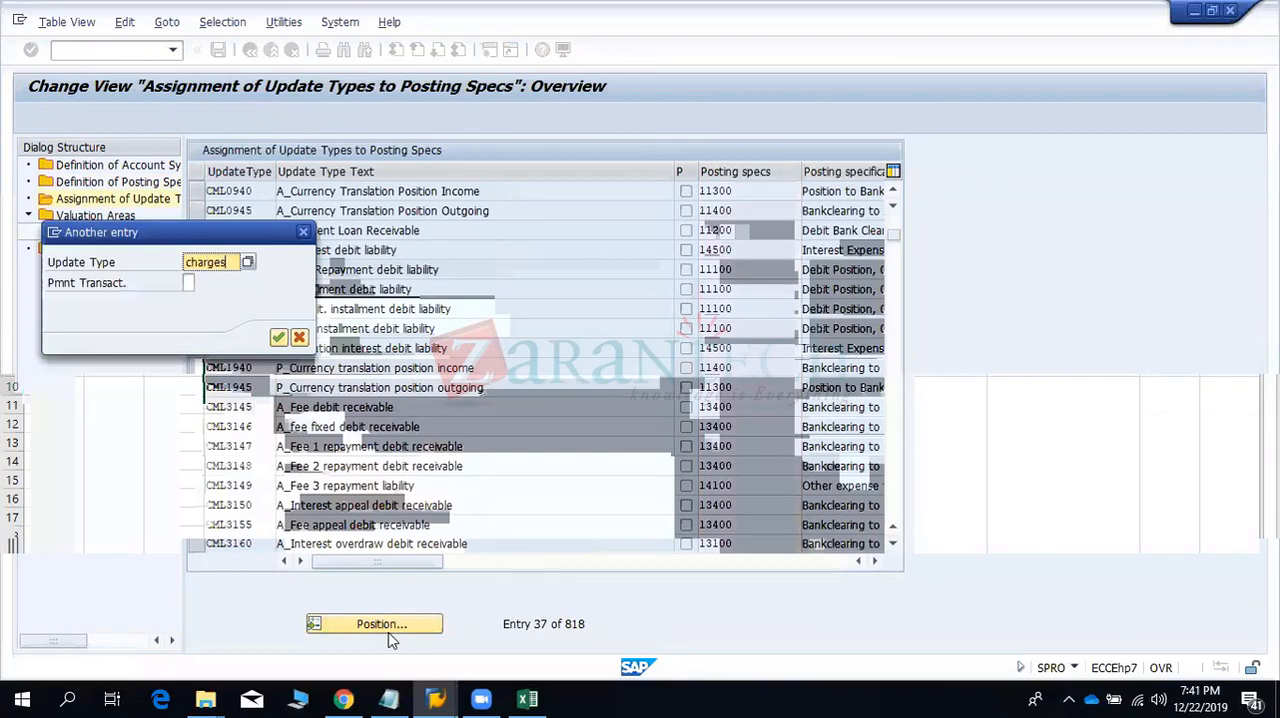
key(Return)
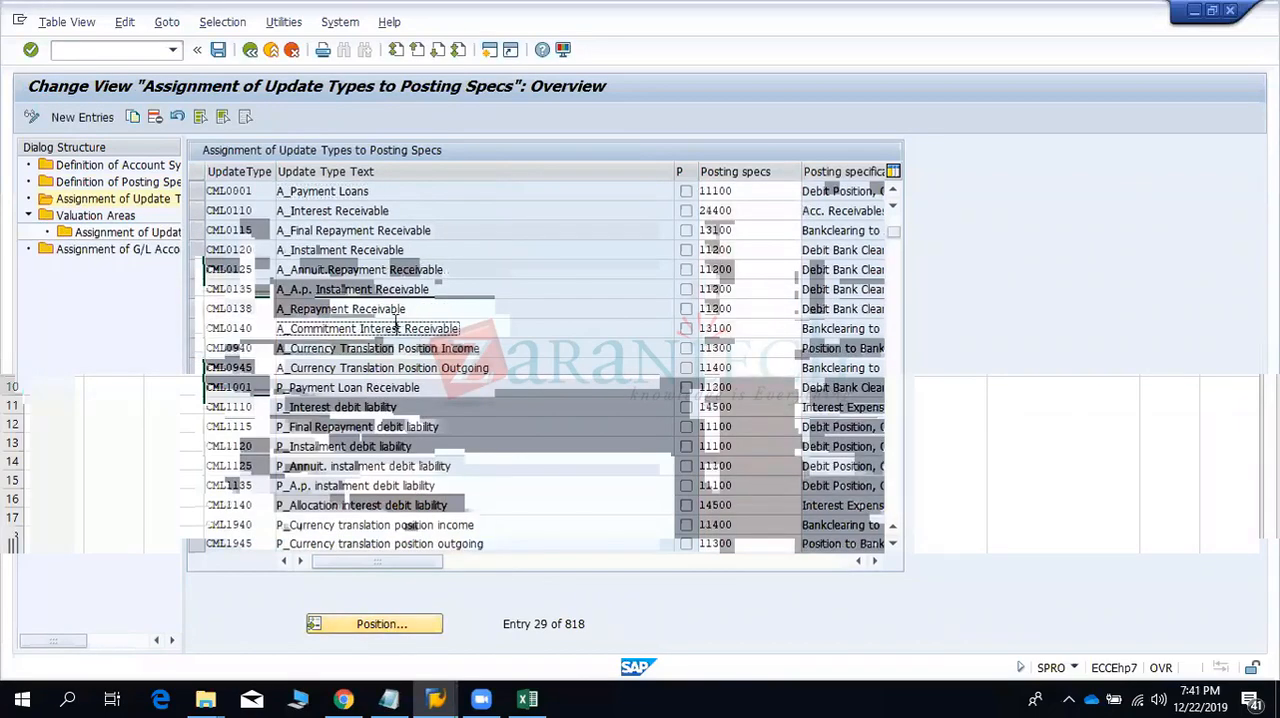
scroll(396, 327, down, 6)
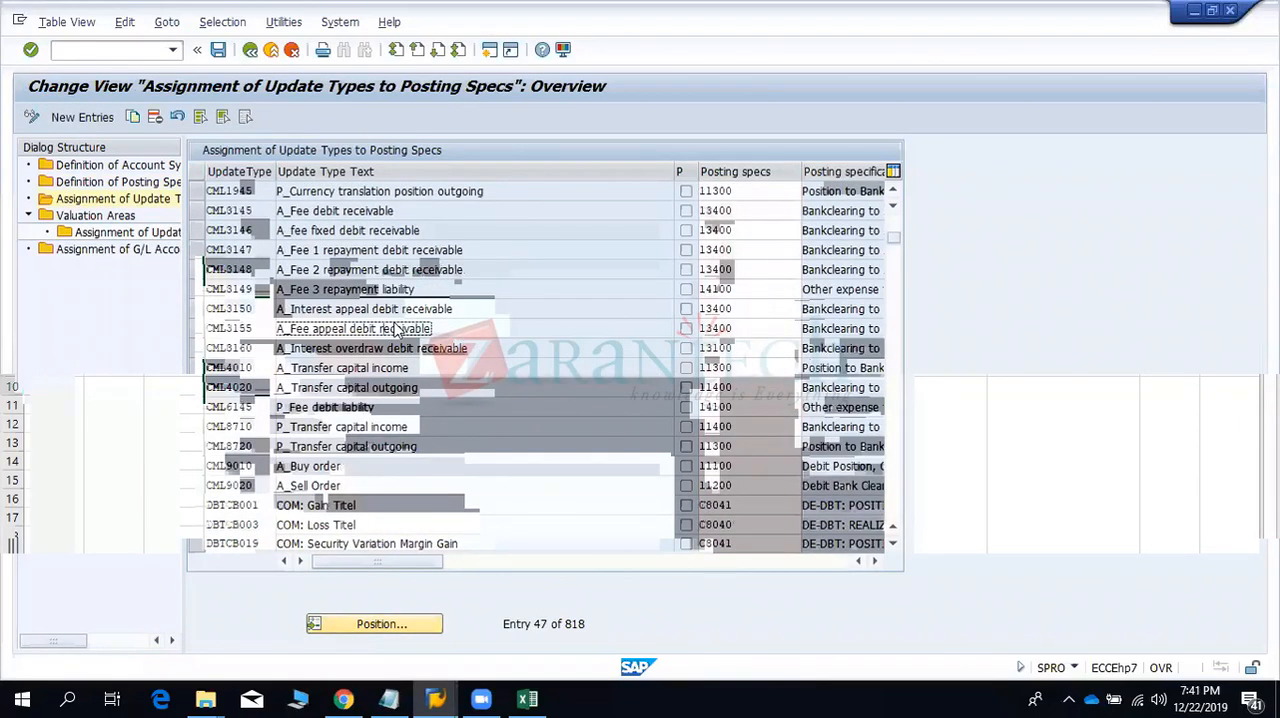
scroll(396, 330, down, 6)
scroll(396, 330, down, 6)
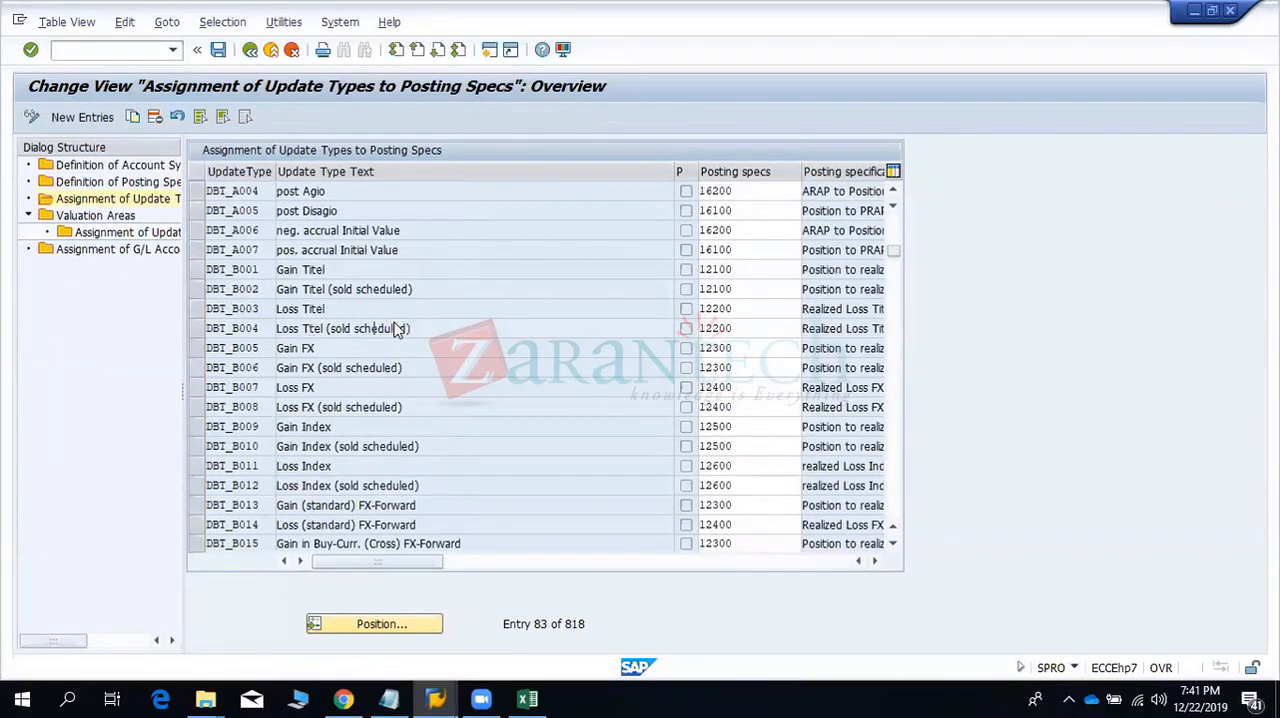
scroll(396, 330, down, 6)
scroll(396, 330, down, 6)
scroll(396, 330, down, 20)
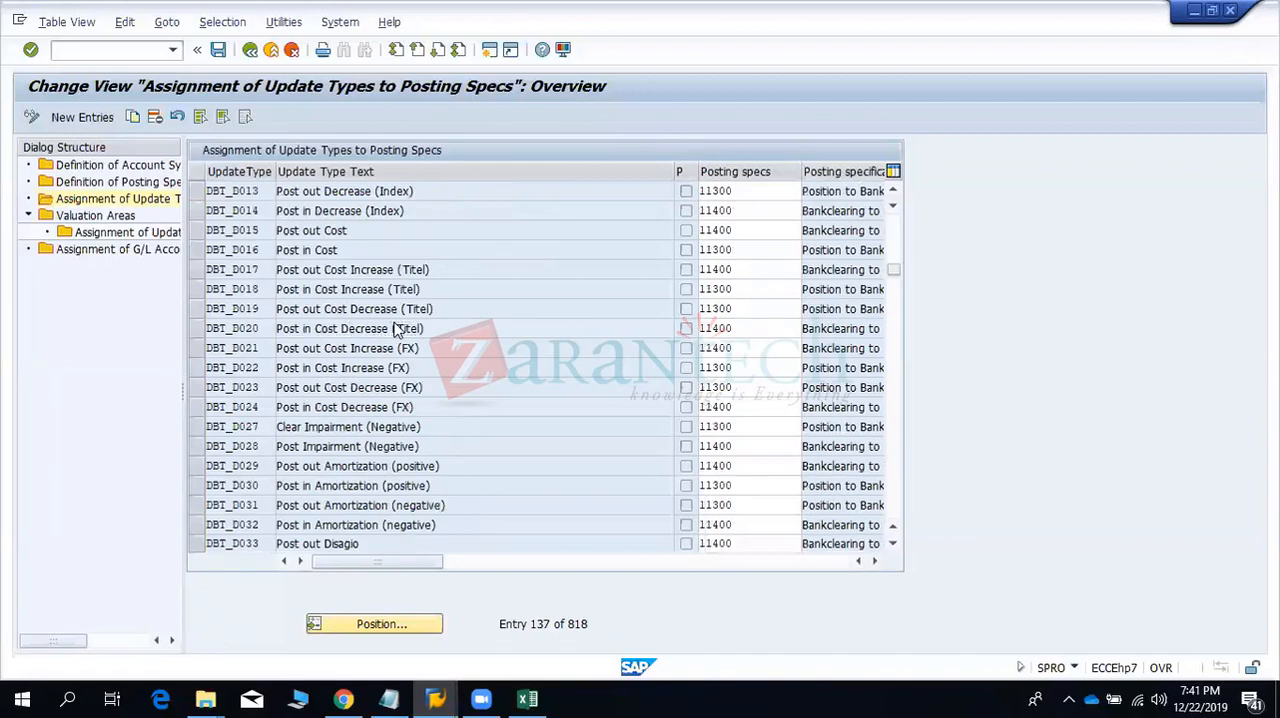
scroll(396, 330, down, 20)
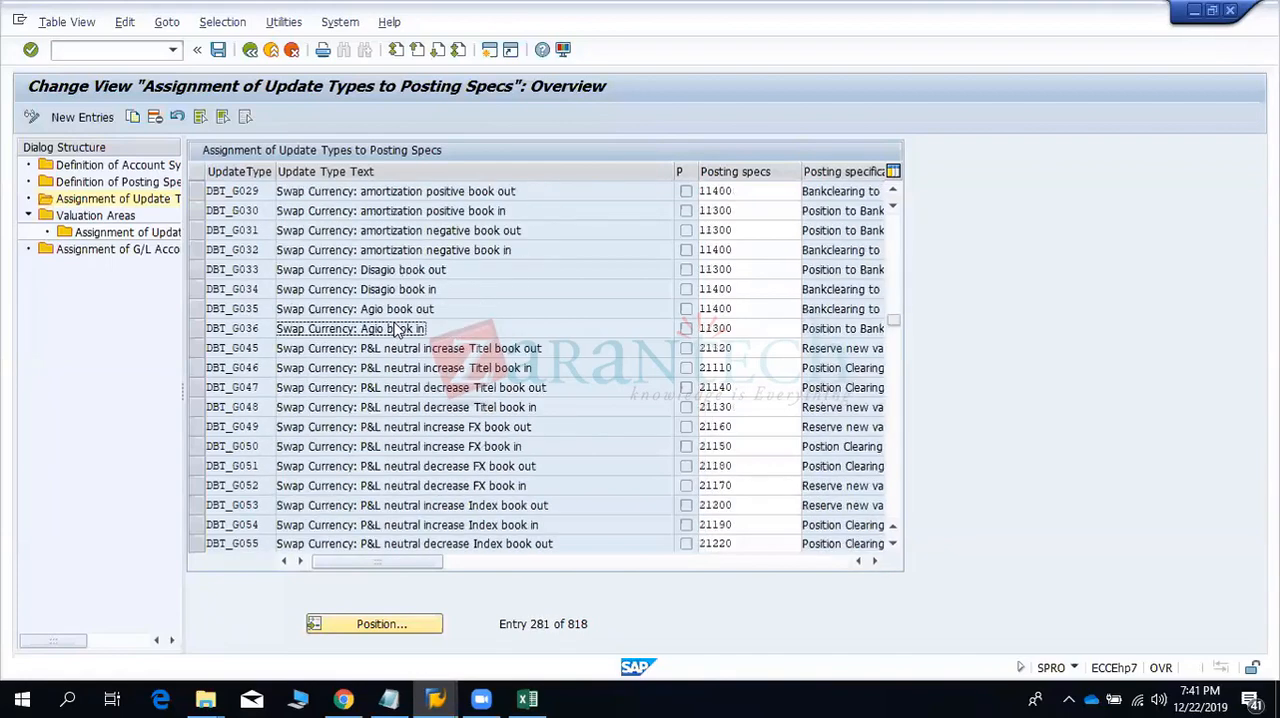
- Look through the DE, FX, HAC and MM update types for the charge and commission entries
scroll(396, 330, up, 6)
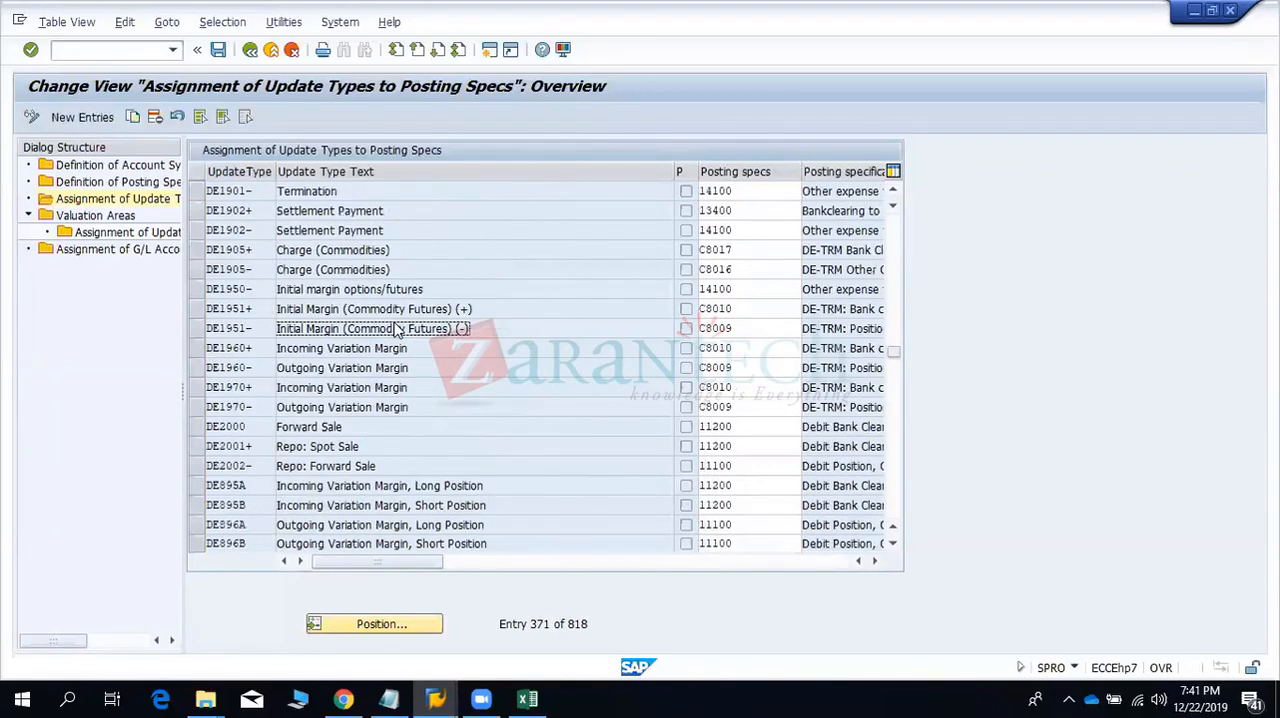
scroll(396, 330, up, 6)
scroll(398, 330, down, 6)
click(398, 330)
click(227, 249)
scroll(229, 252, down, 6)
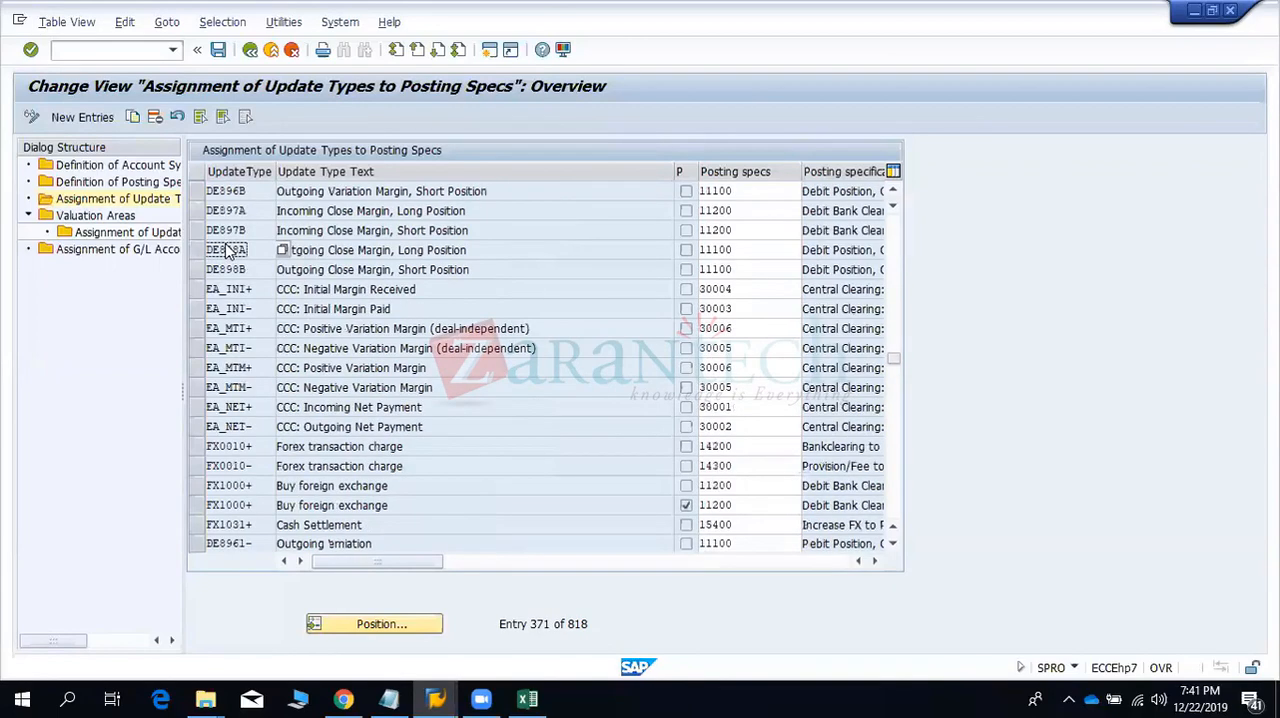
scroll(227, 249, down, 12)
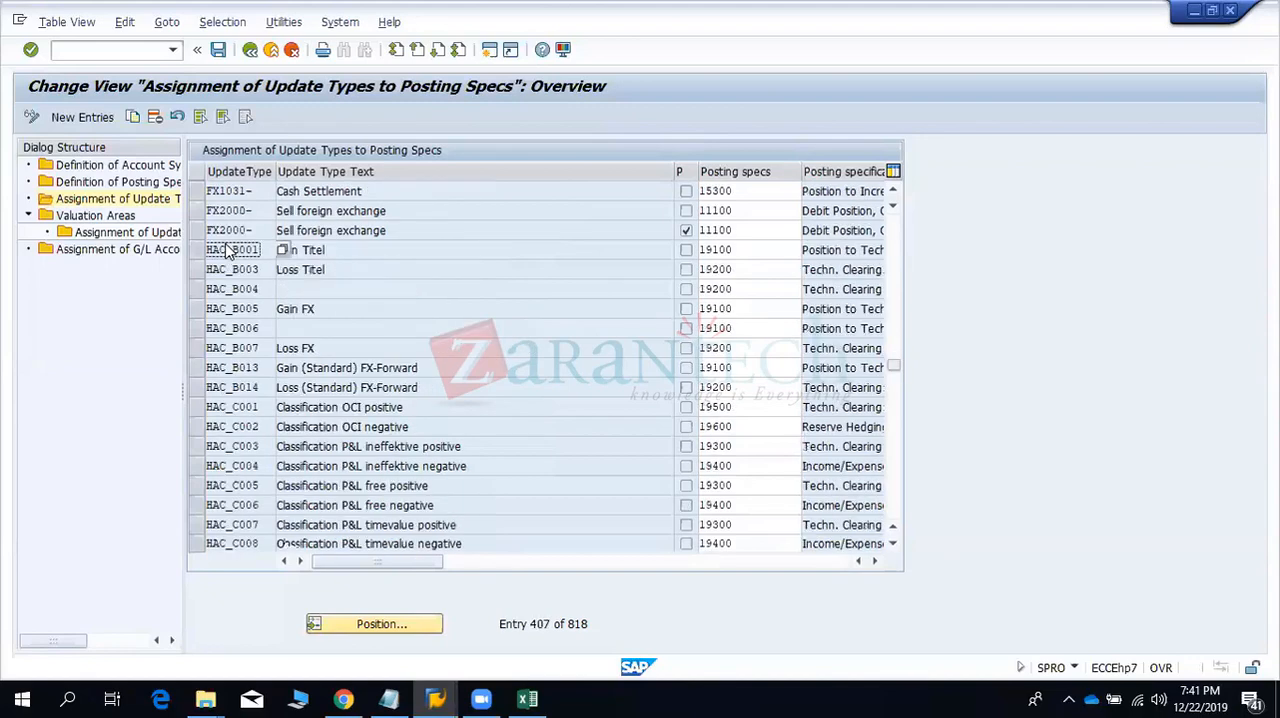
scroll(227, 250, down, 18)
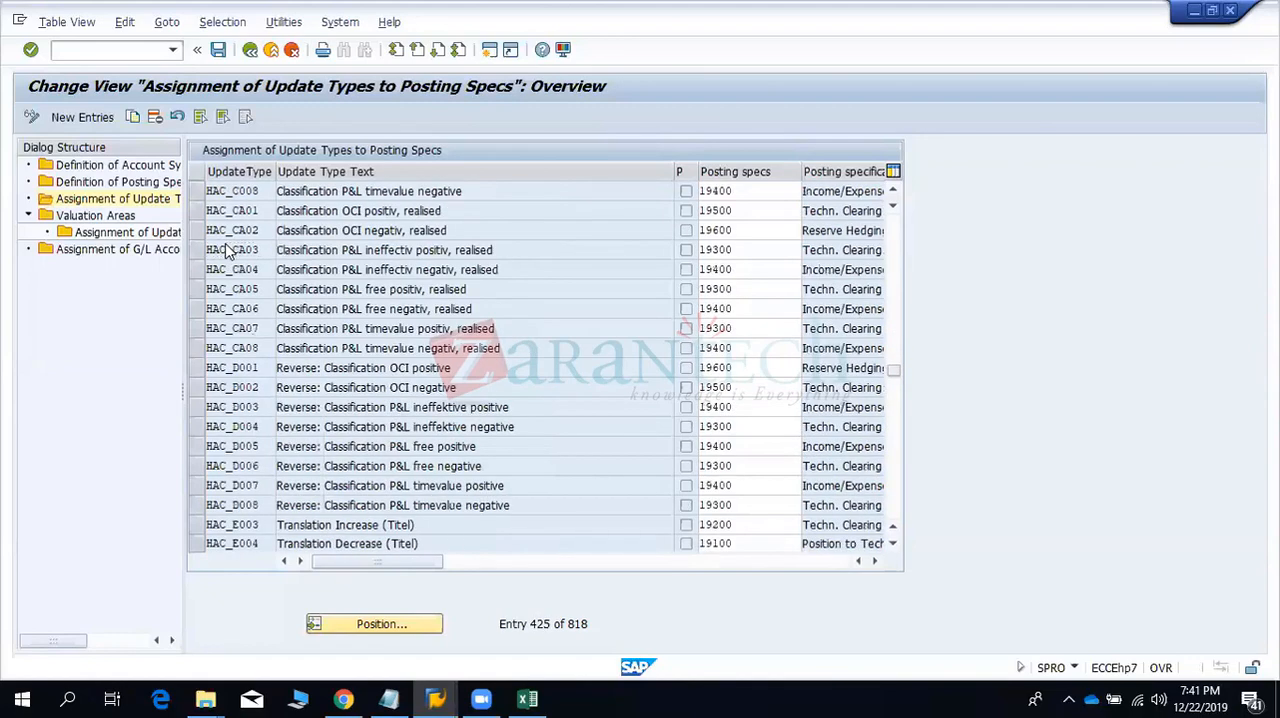
scroll(227, 250, down, 12)
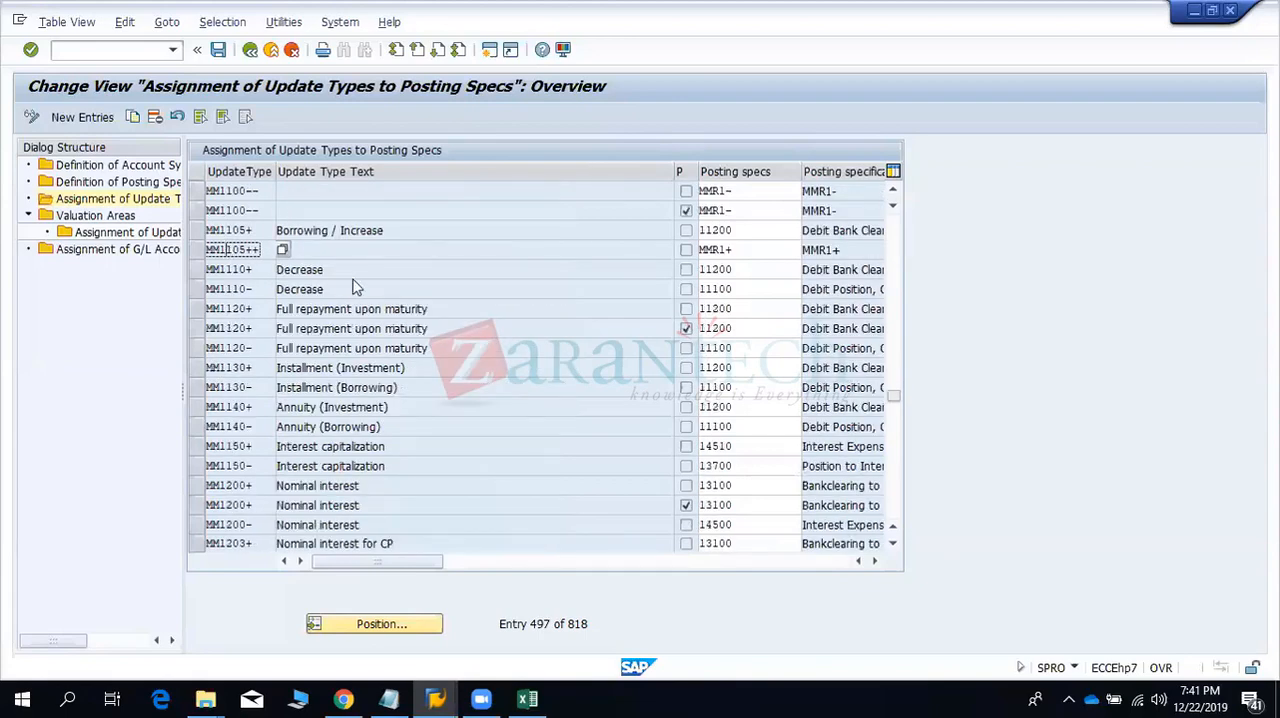
scroll(355, 288, down, 6)
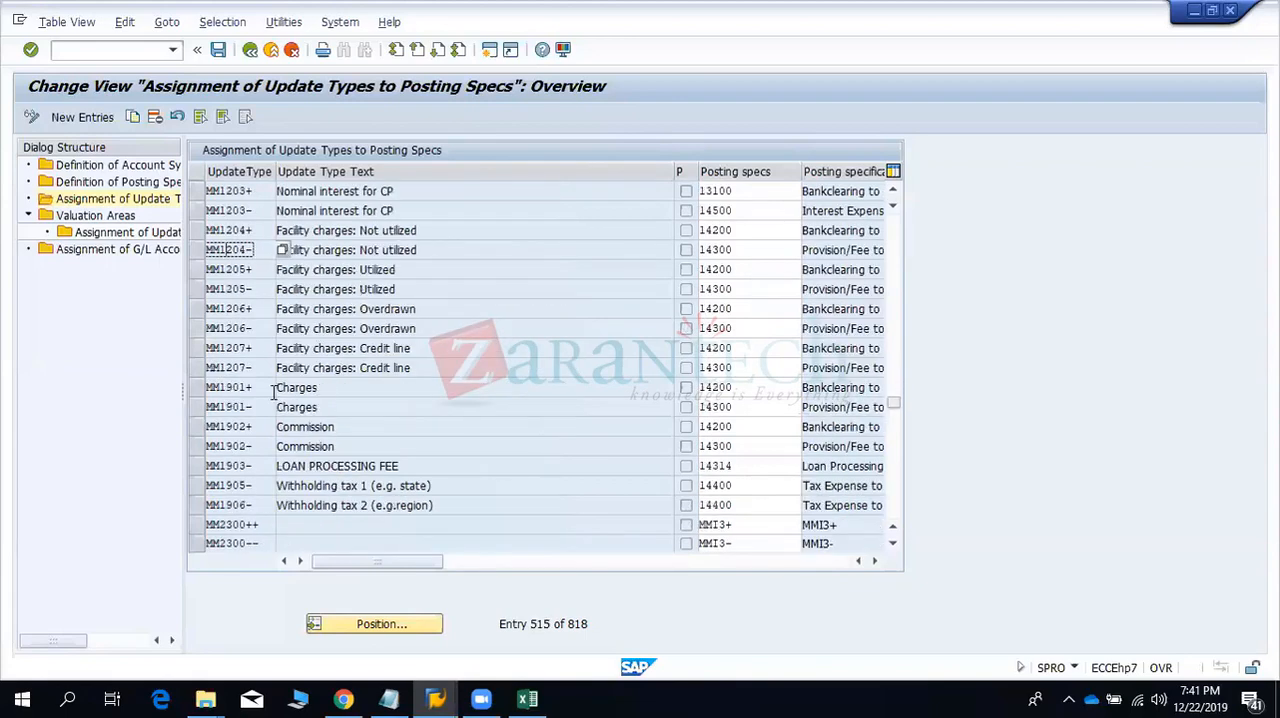
- Select the Charges rows MM1901+ and MM1901- and the Commission row MM1902+ to examine their posting specs
click(196, 388)
click(290, 387)
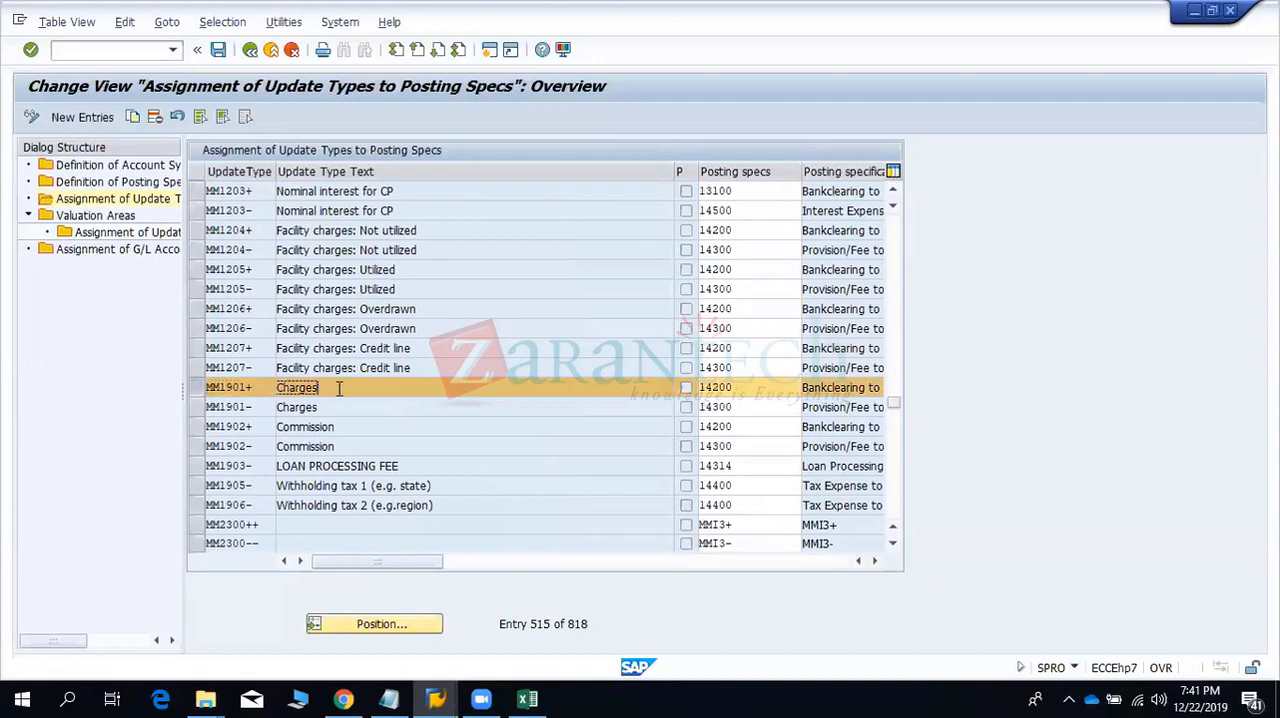
click(198, 407)
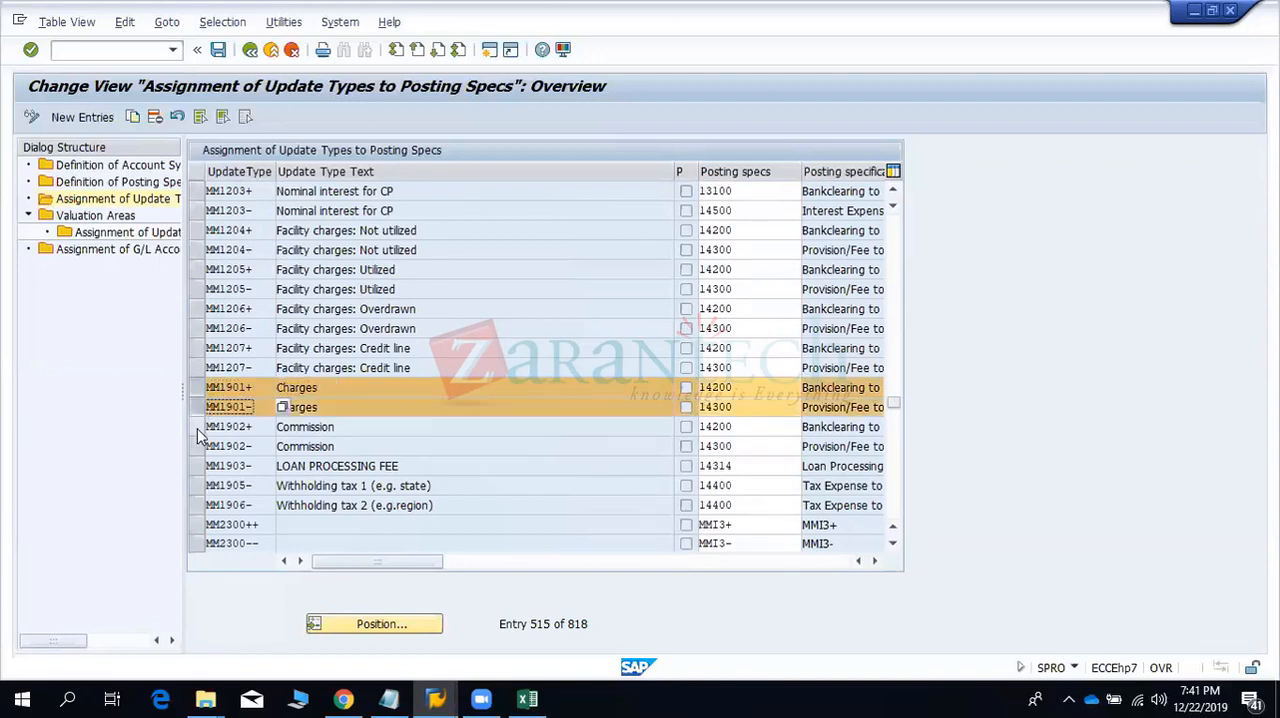
click(197, 427)
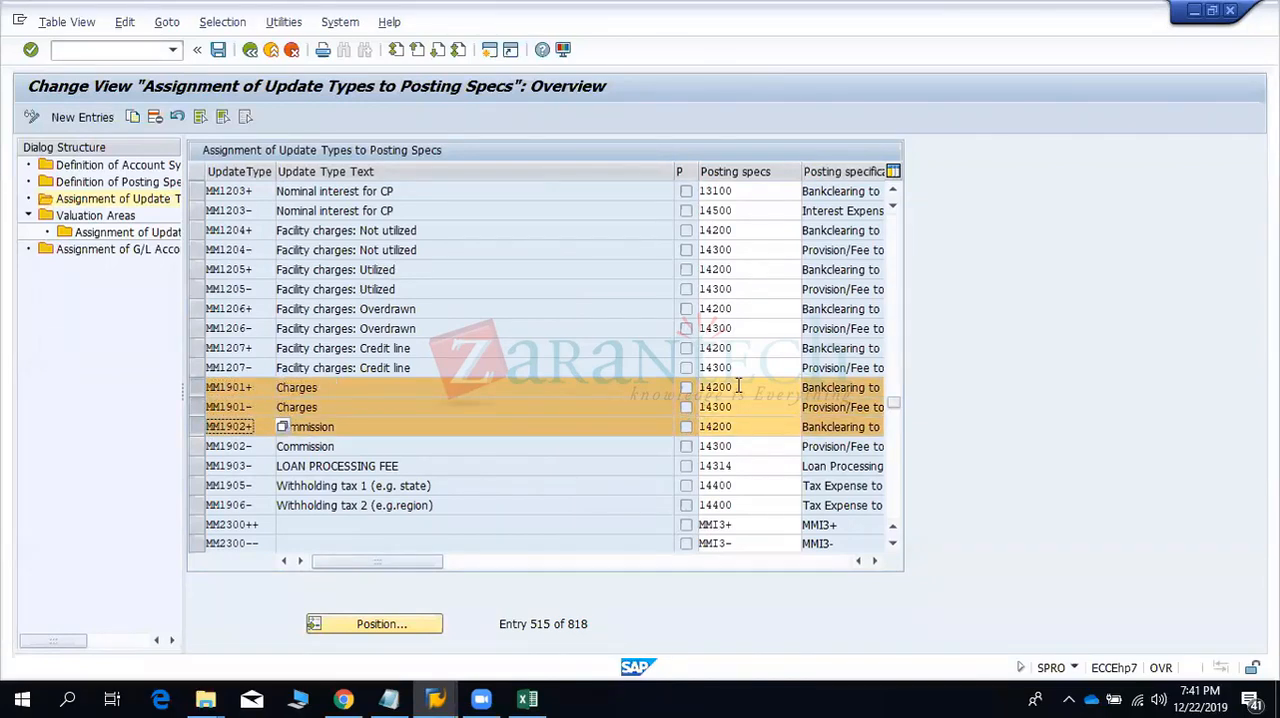
- Switch to Excel and enter "flows" in C8 beside the Bank Charges row
key(alt+Tab)
drag(609, 349, 627, 383)
key(alt+Tab)
key(alt+Tab)
click(154, 346)
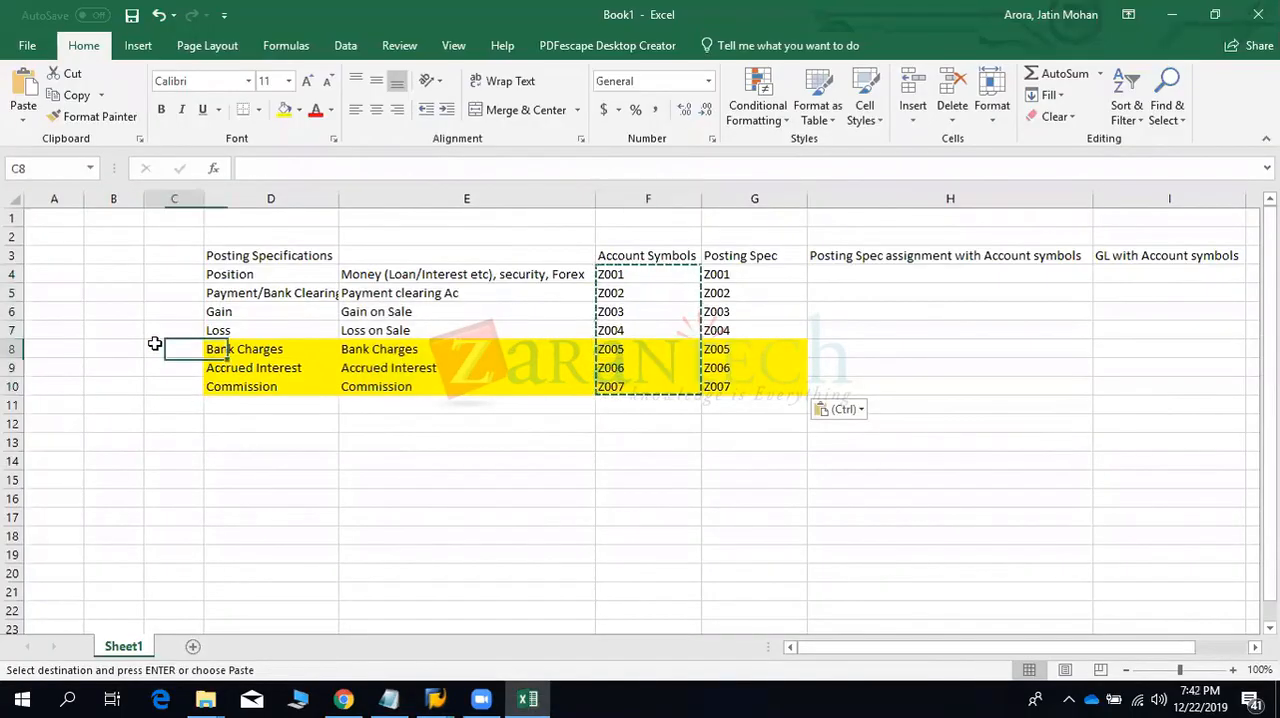
text(flows)
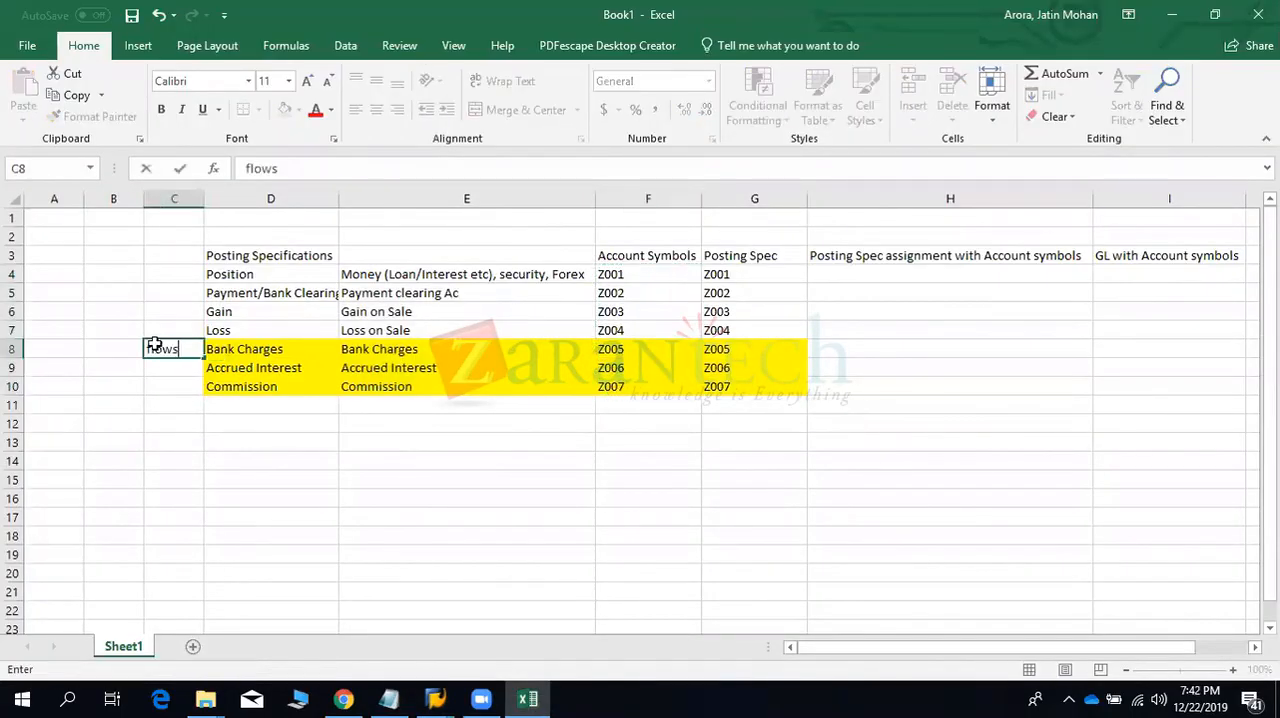
key(Return)
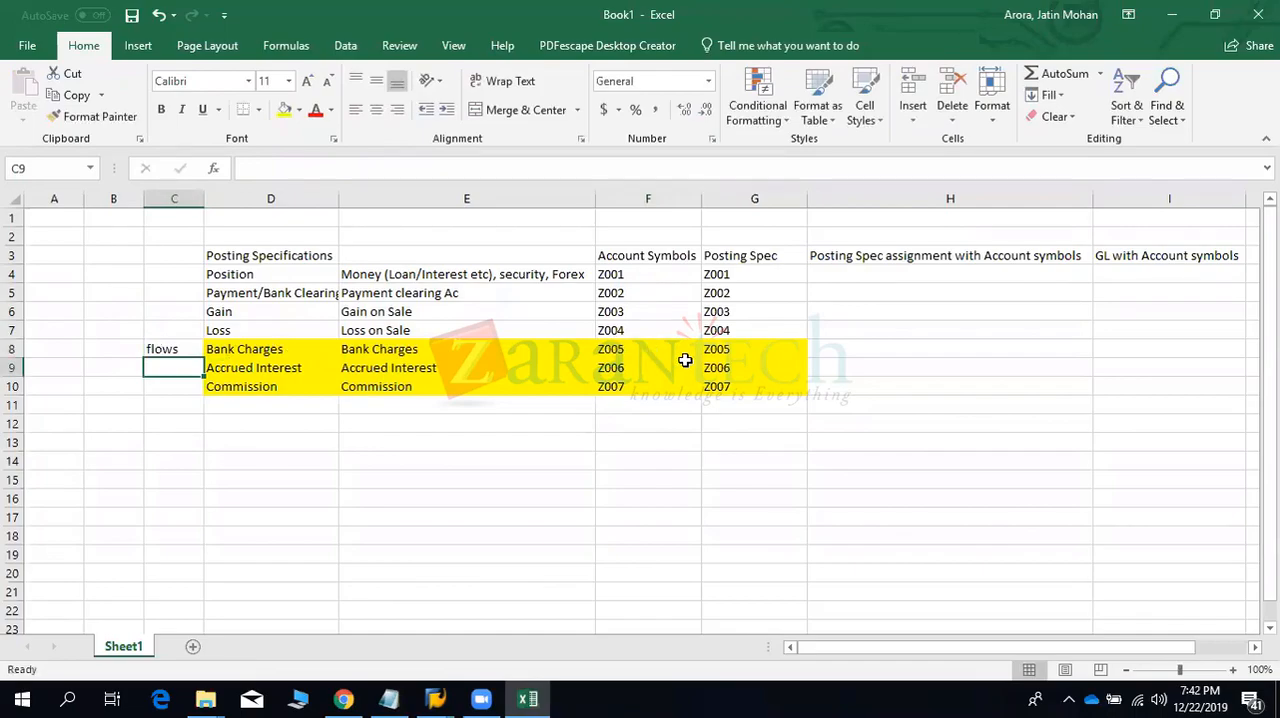
- Switch to SAP, open Valuation Areas and display the update type assignments for valuation area 001, Operational - GROUP REPORTING
key(alt+Tab)
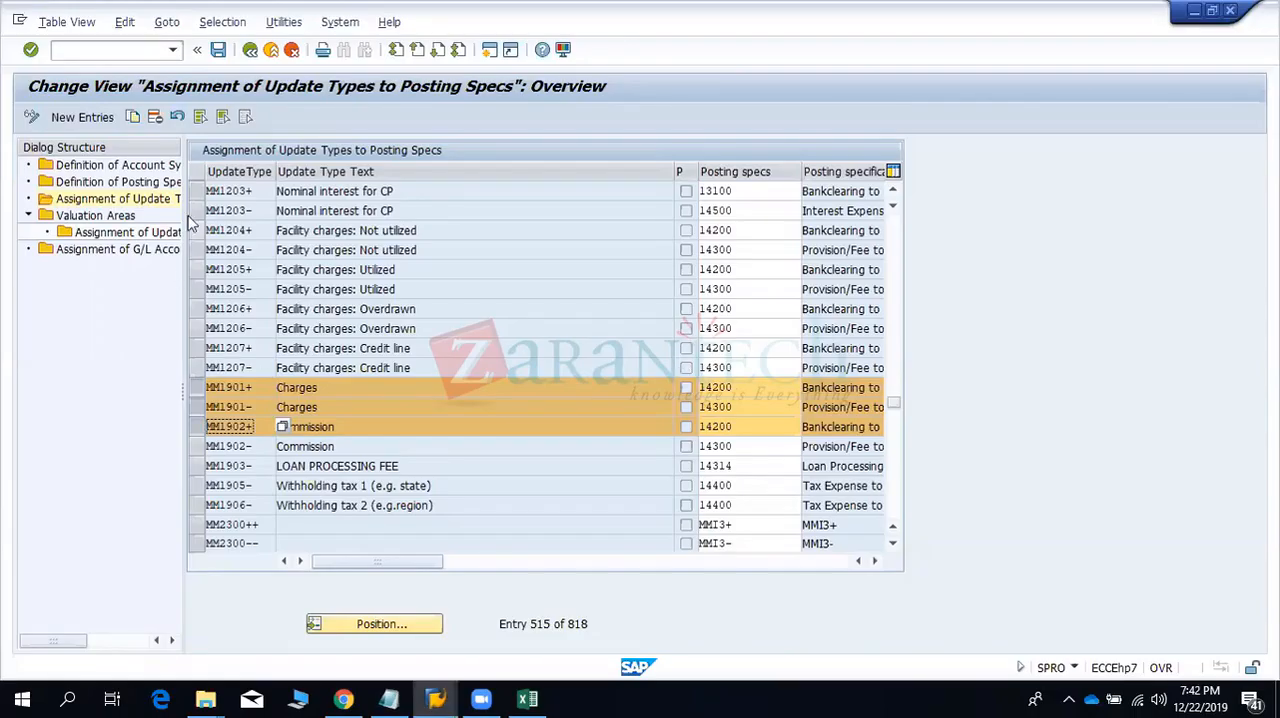
double_click(108, 218)
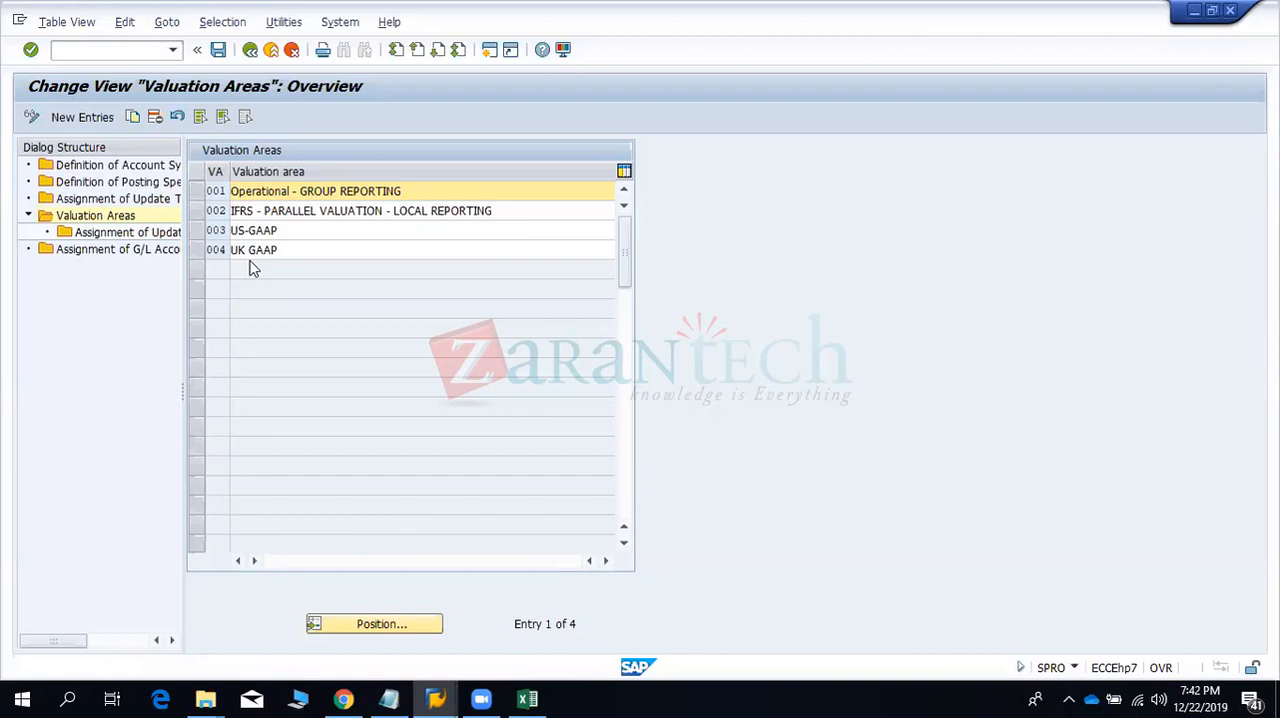
double_click(107, 235)
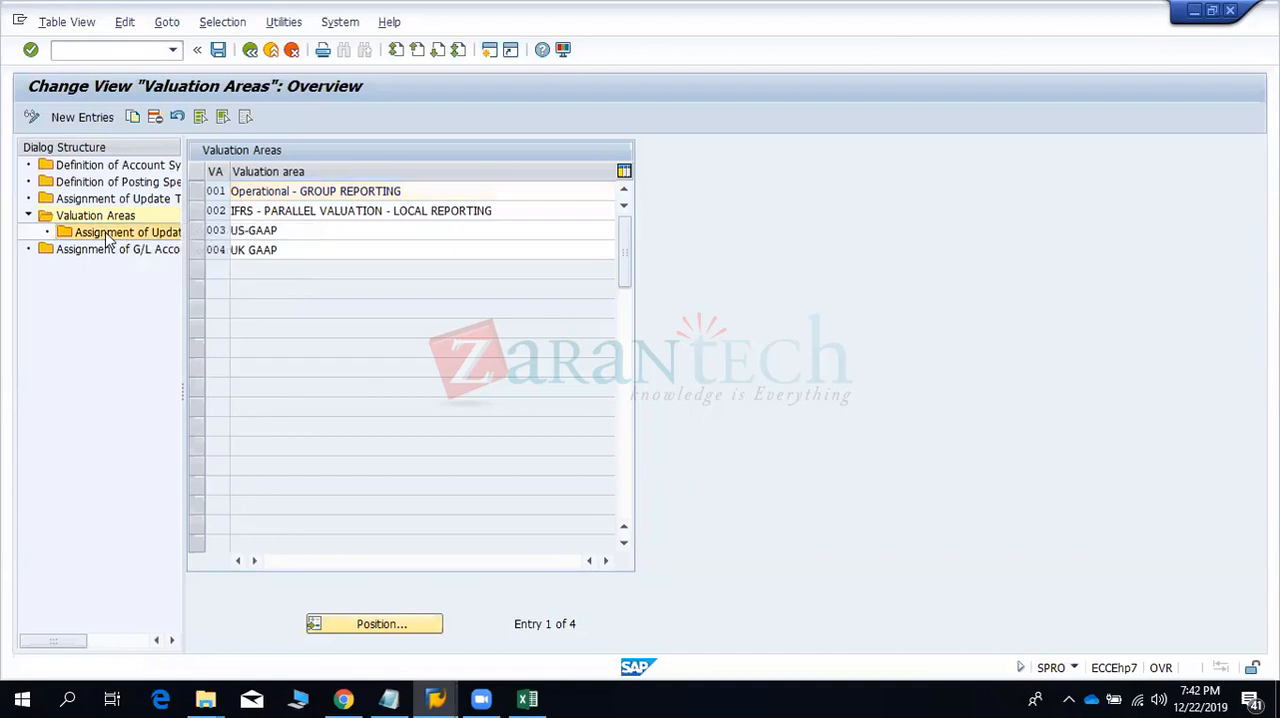
click(195, 198)
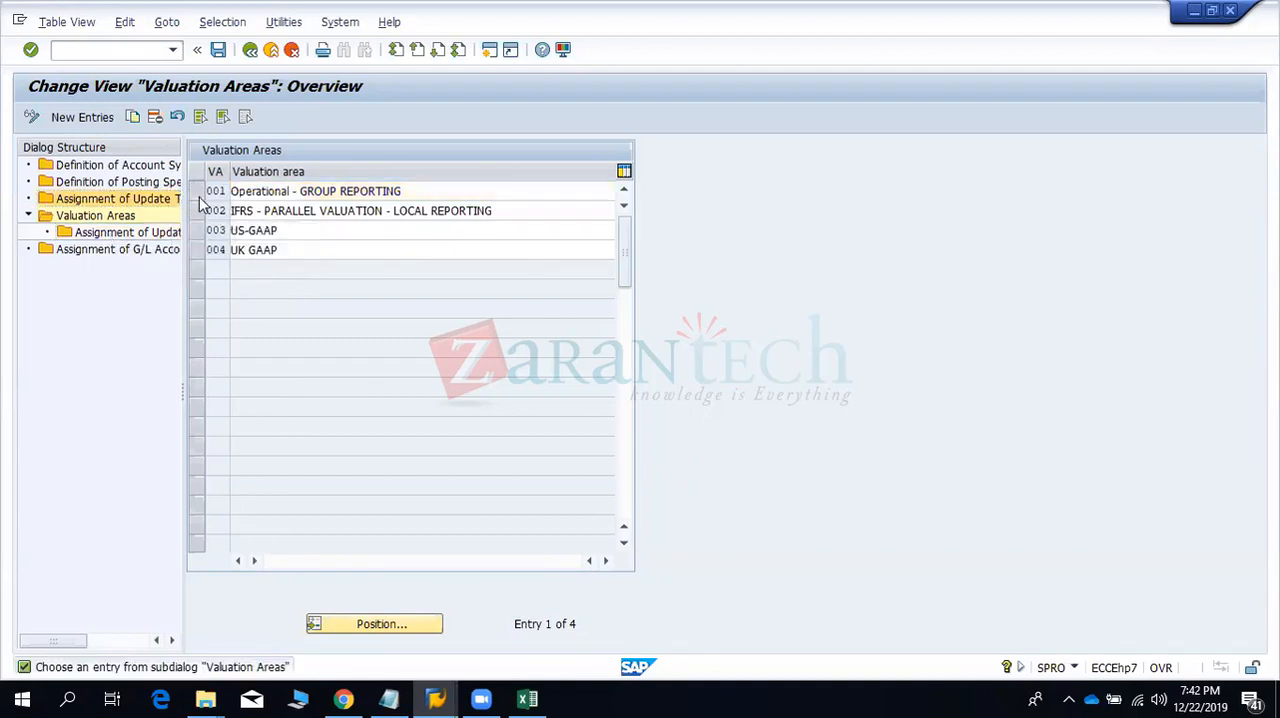
click(198, 192)
double_click(131, 233)
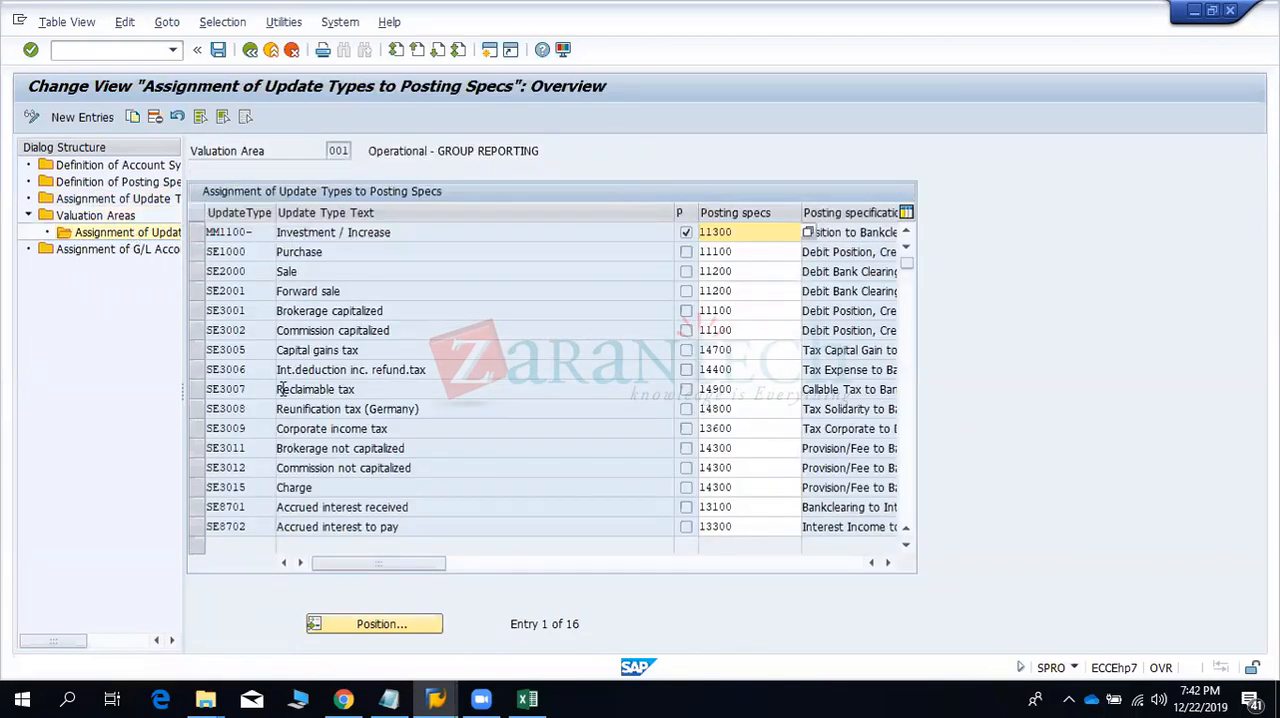
- Examine the assignments of valuation area 001 and compare them with the Account Symbols and Posting Spec columns in Excel
click(350, 369)
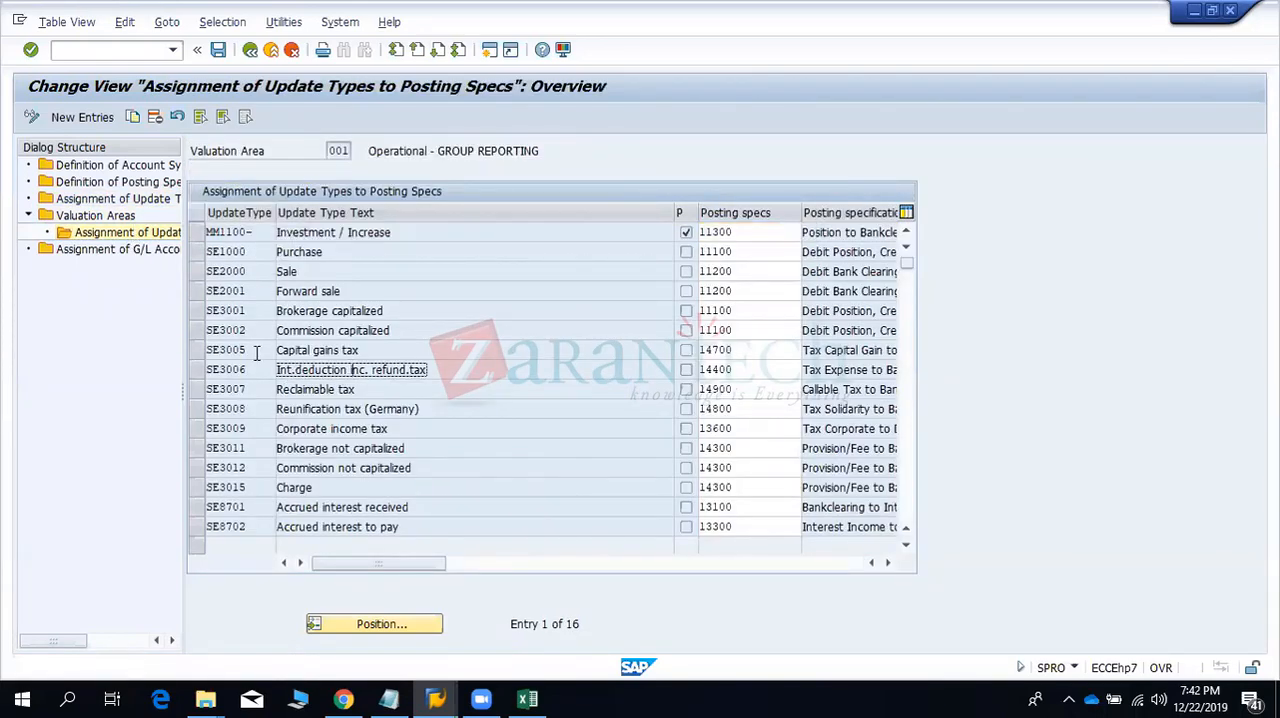
click(355, 151)
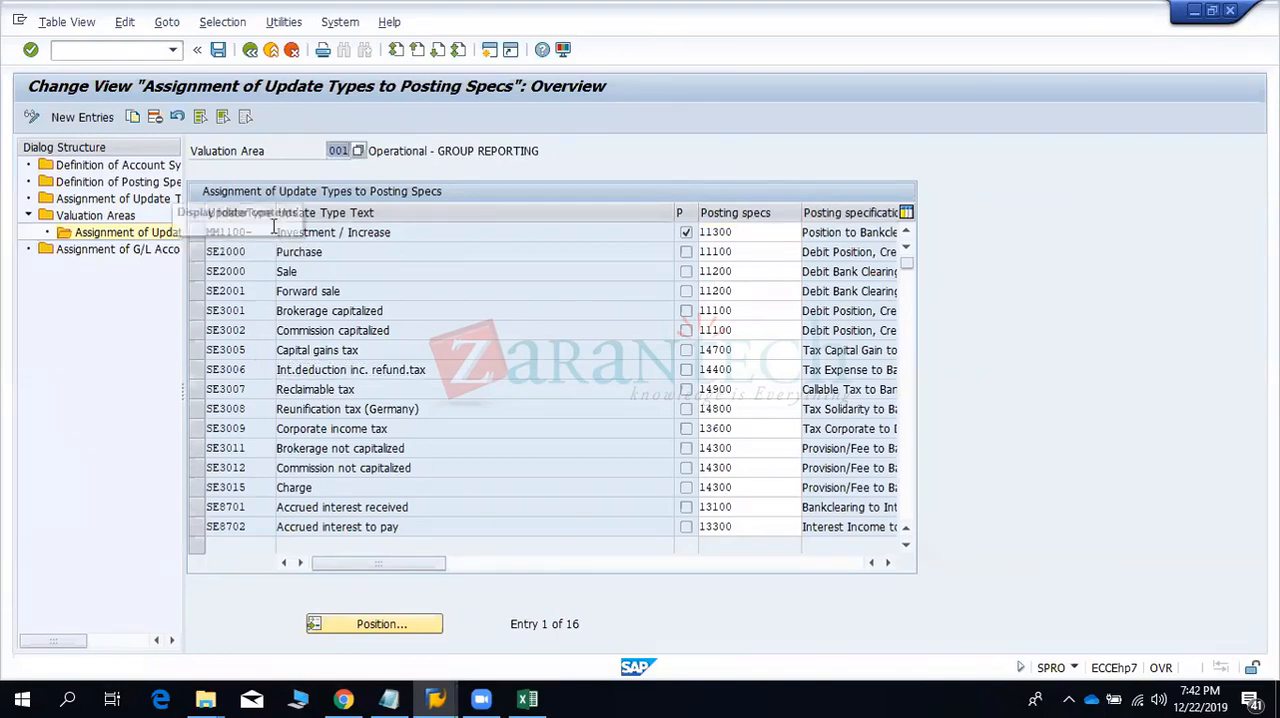
drag(329, 150, 357, 150)
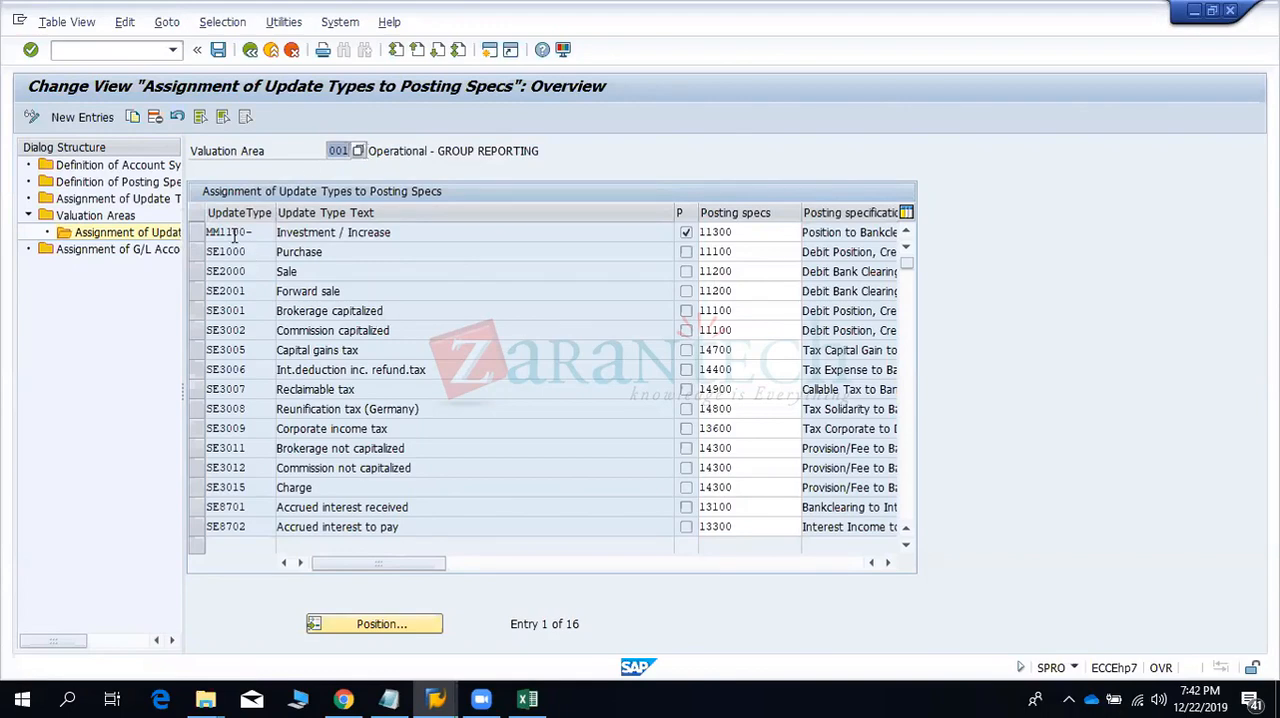
key(alt+Tab)
drag(644, 206, 776, 210)
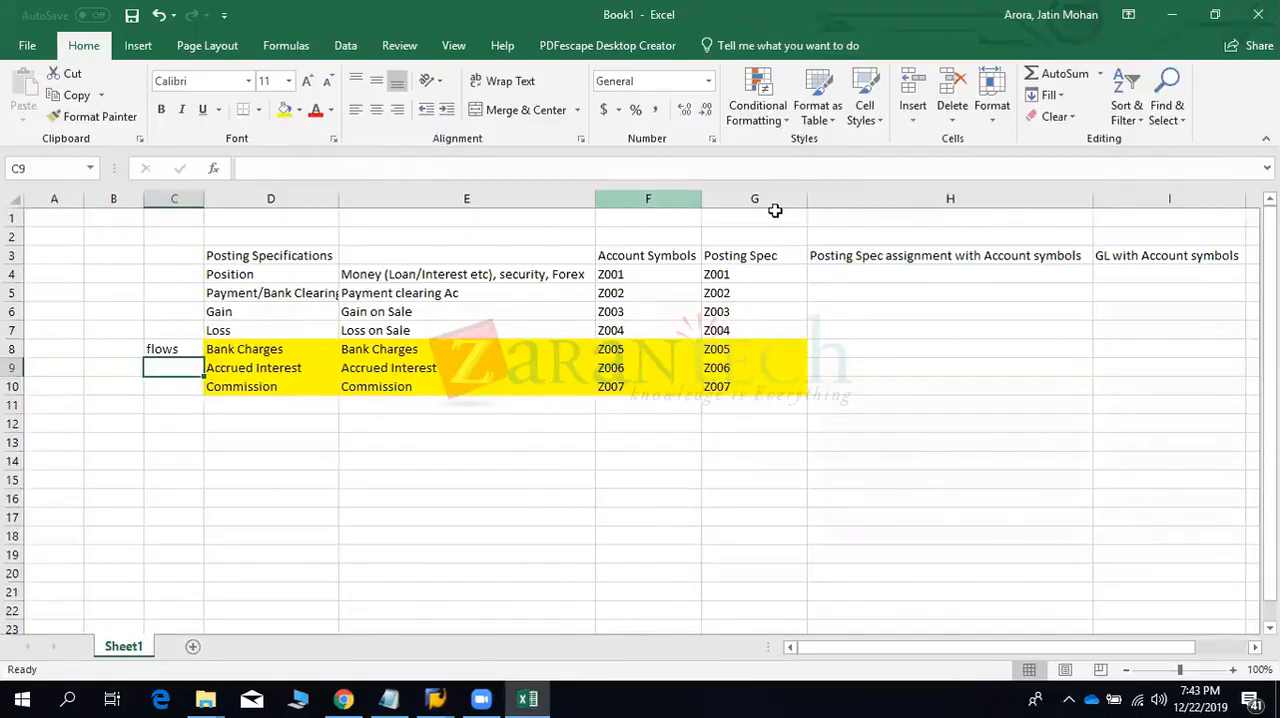
- Return to SAP, widen the P column and read the field help for the payment transaction indicator of MM1100-
key(alt+Tab)
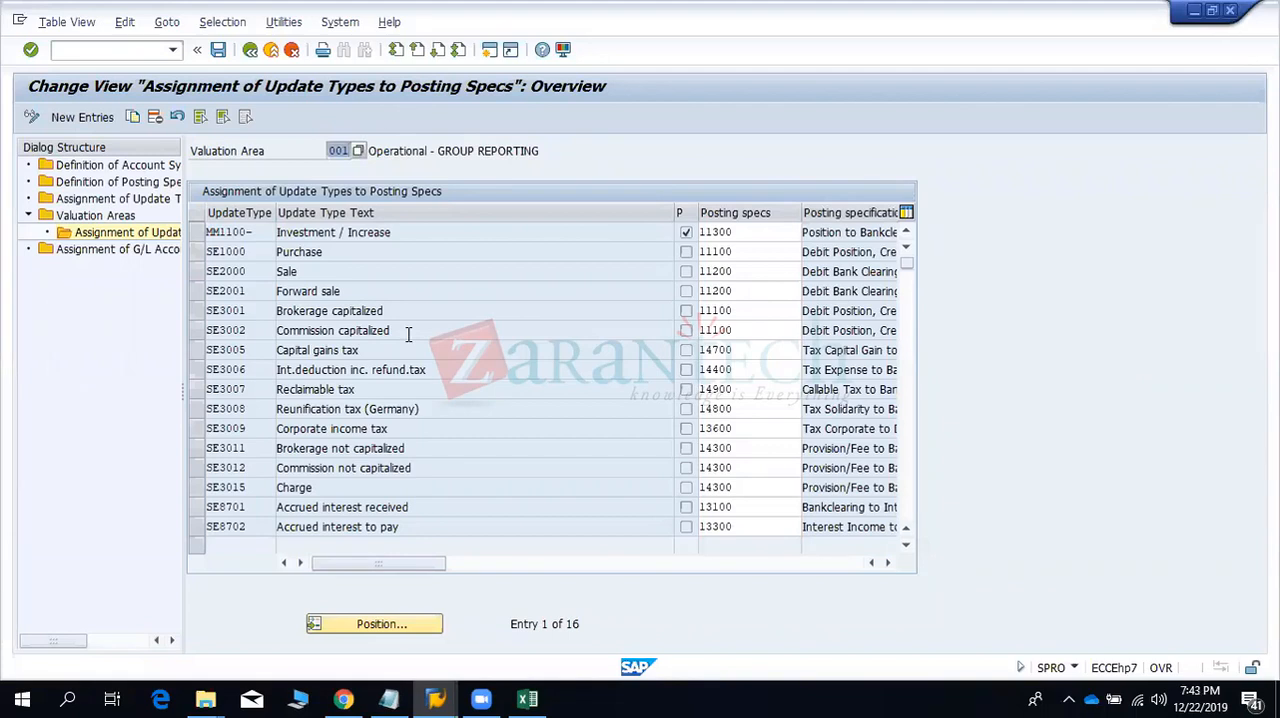
click(686, 234)
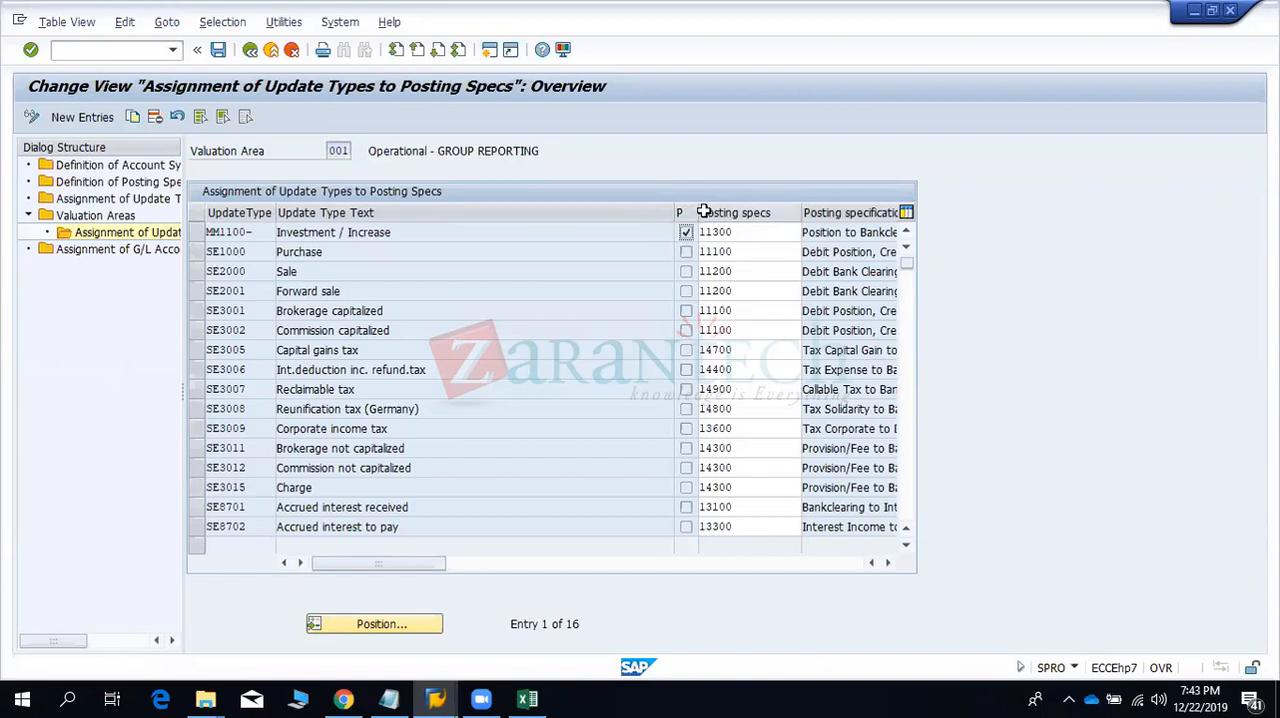
drag(726, 212, 751, 210)
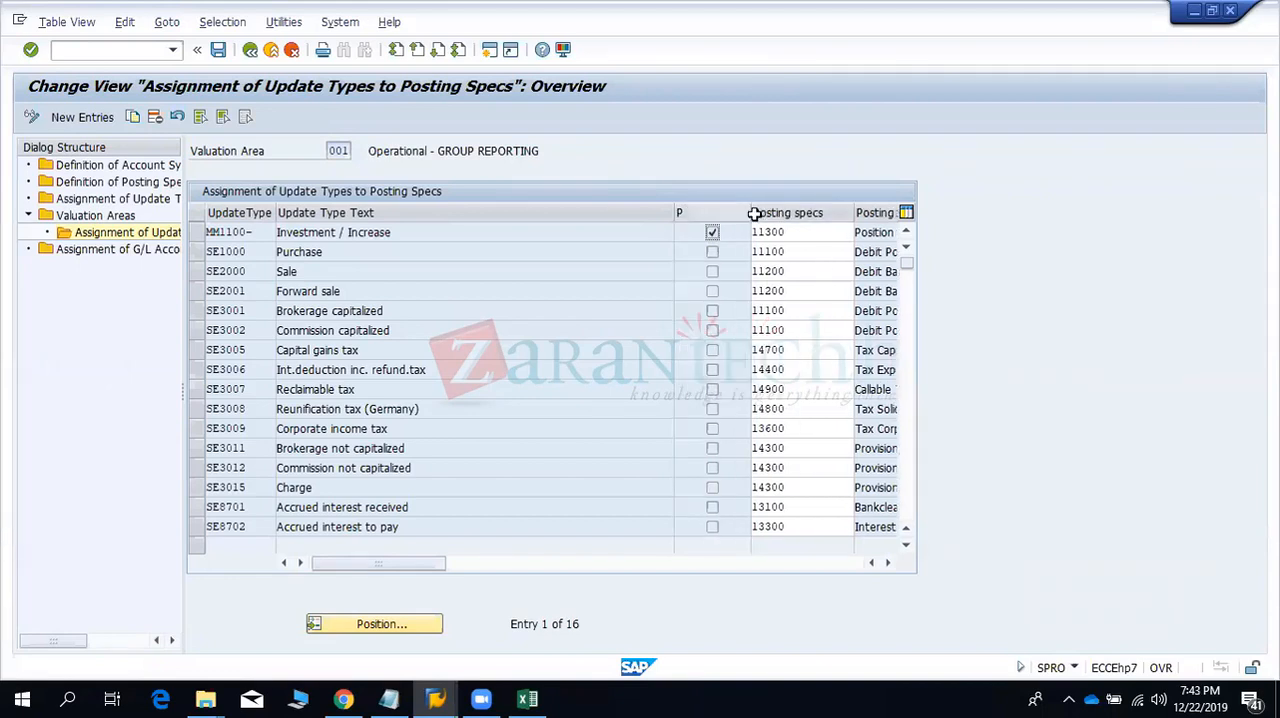
click(706, 234)
key(F1)
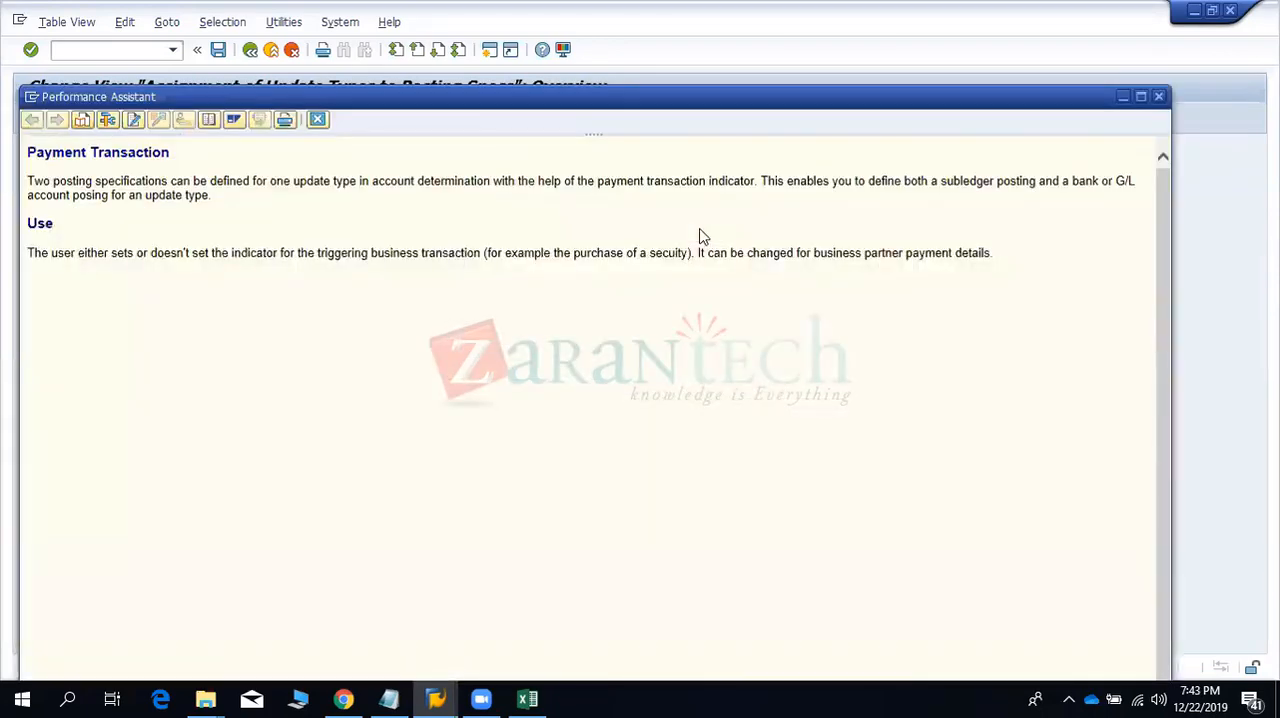
click(1158, 95)
- Examine the update types SE3002, MM1100-, SE1000 and SE2000 in the valuation area's assignment list
click(220, 333)
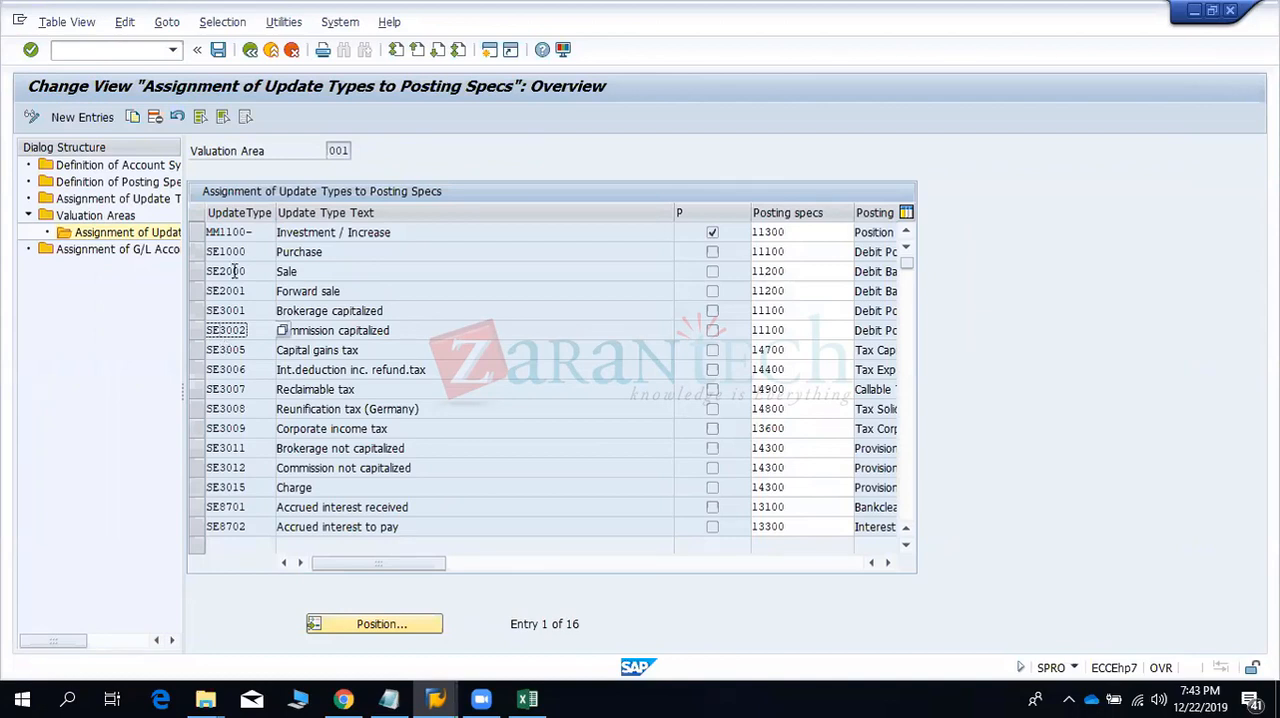
click(210, 231)
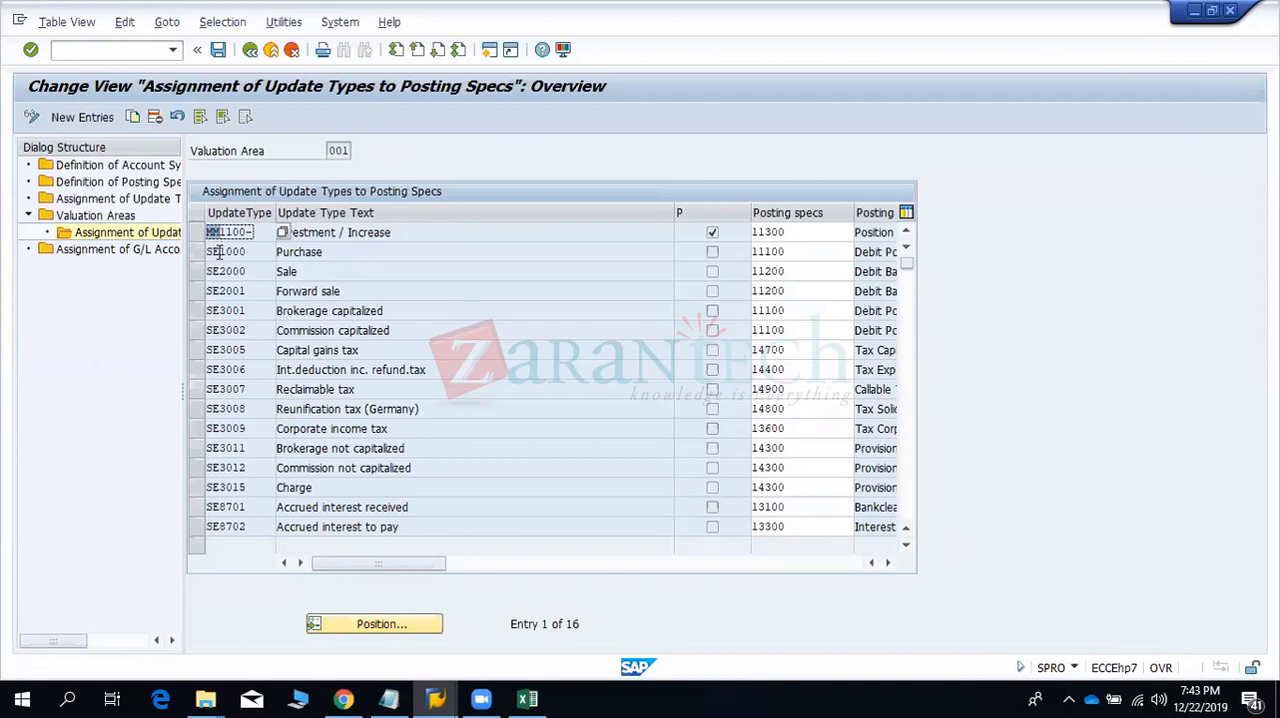
click(218, 252)
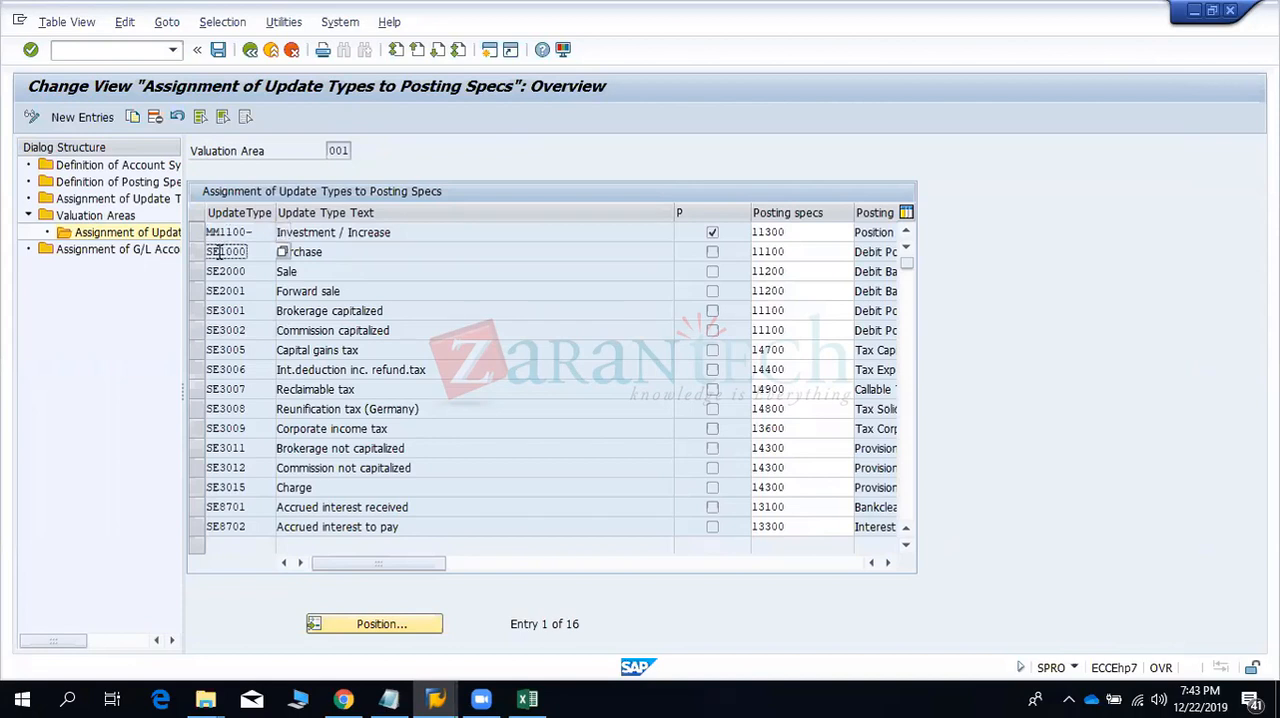
click(213, 271)
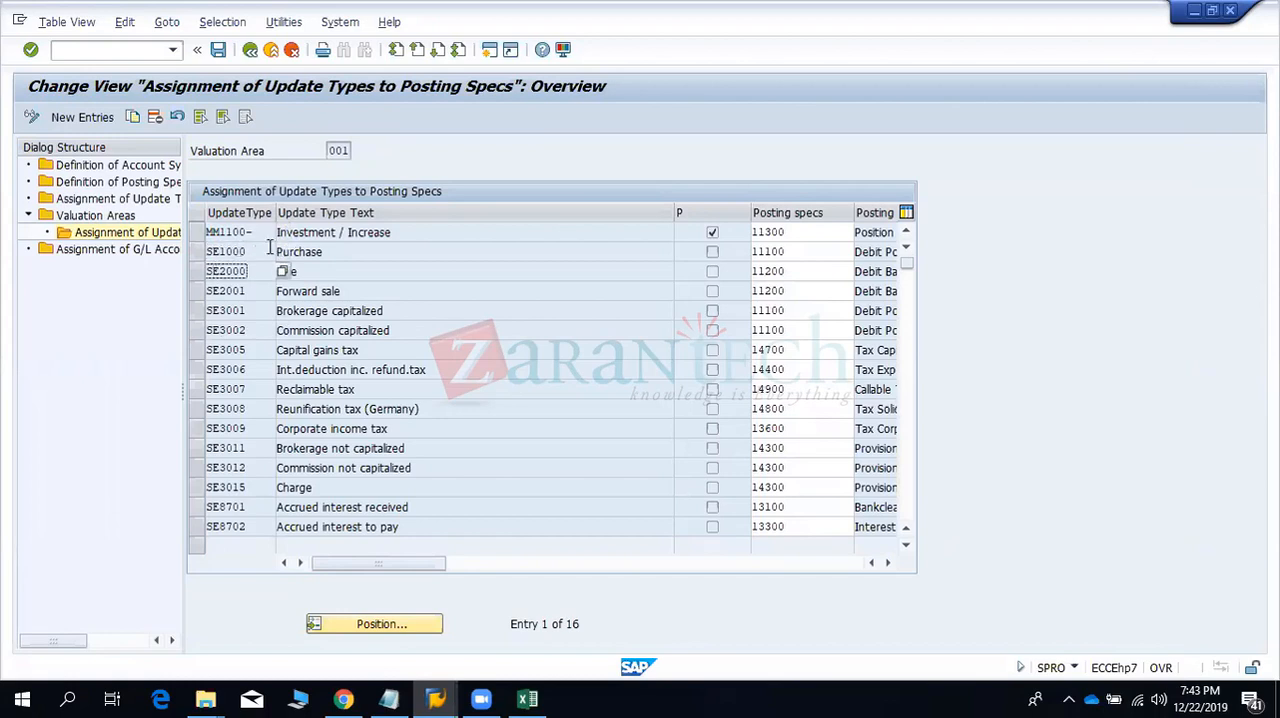
- Browse the list of possible update types for the SE2000 entry and close it without choosing one
click(285, 272)
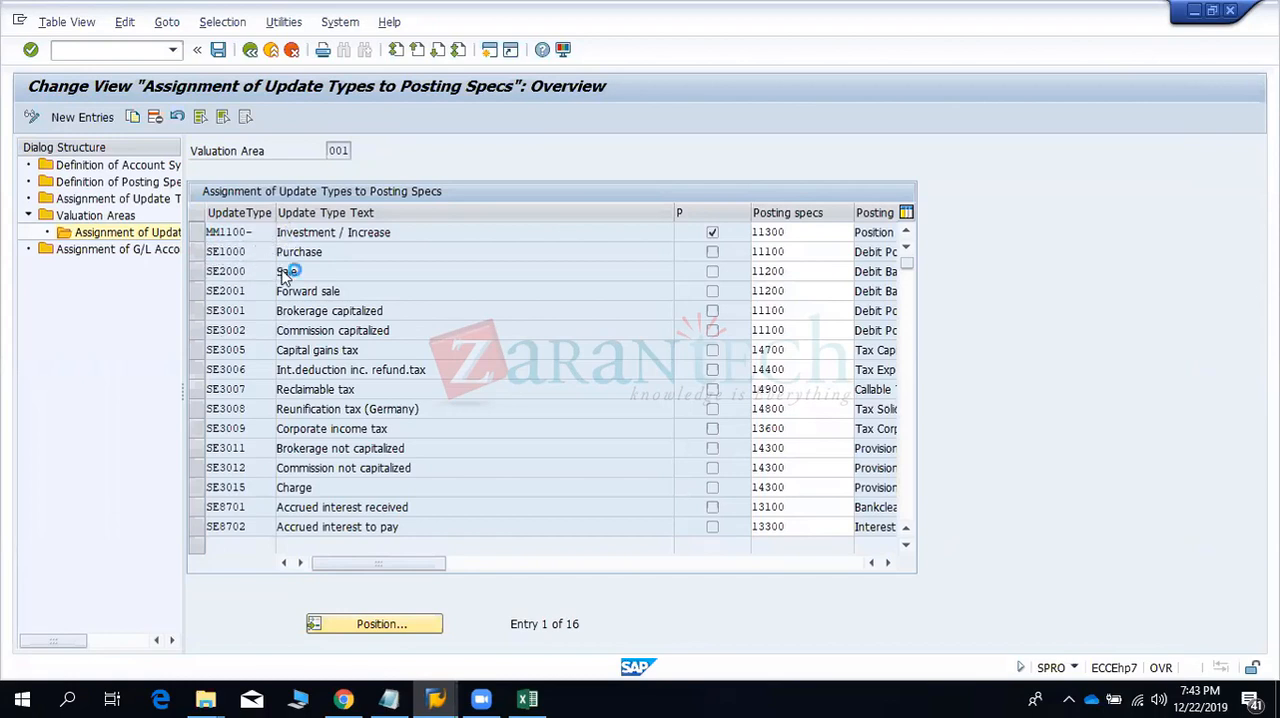
key(F4)
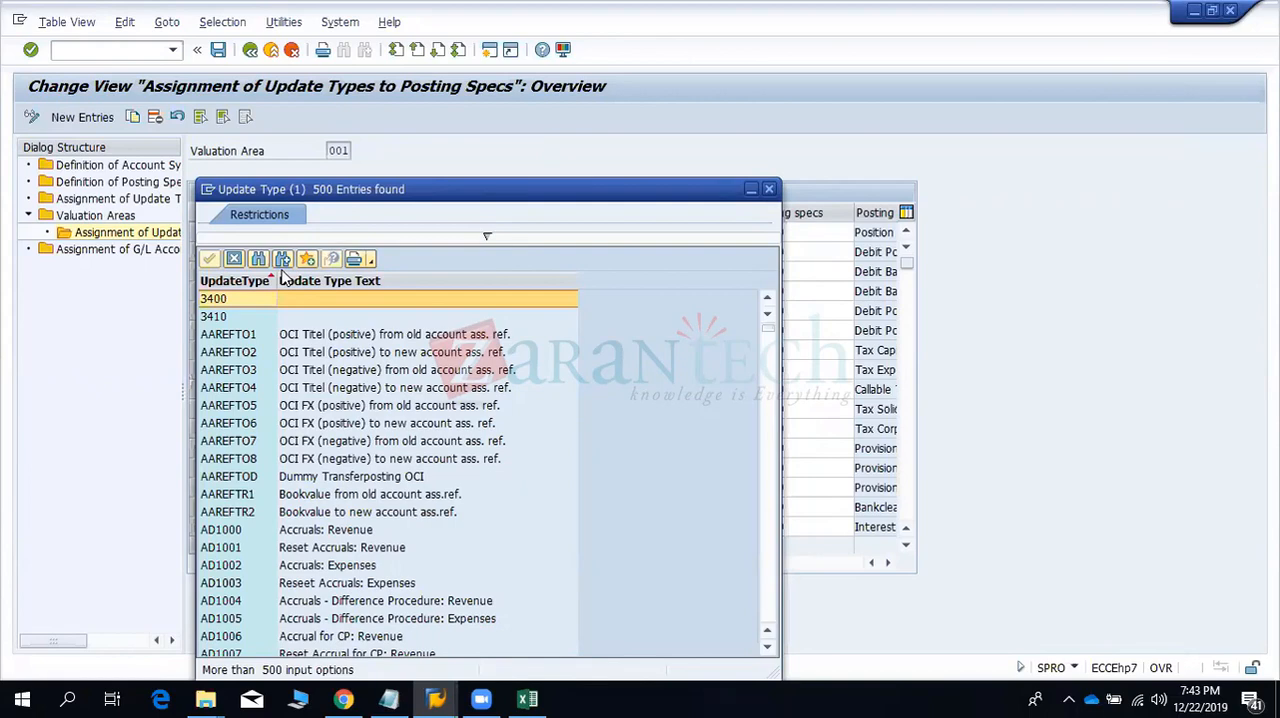
click(286, 460)
scroll(287, 465, down, 5)
scroll(286, 466, down, 5)
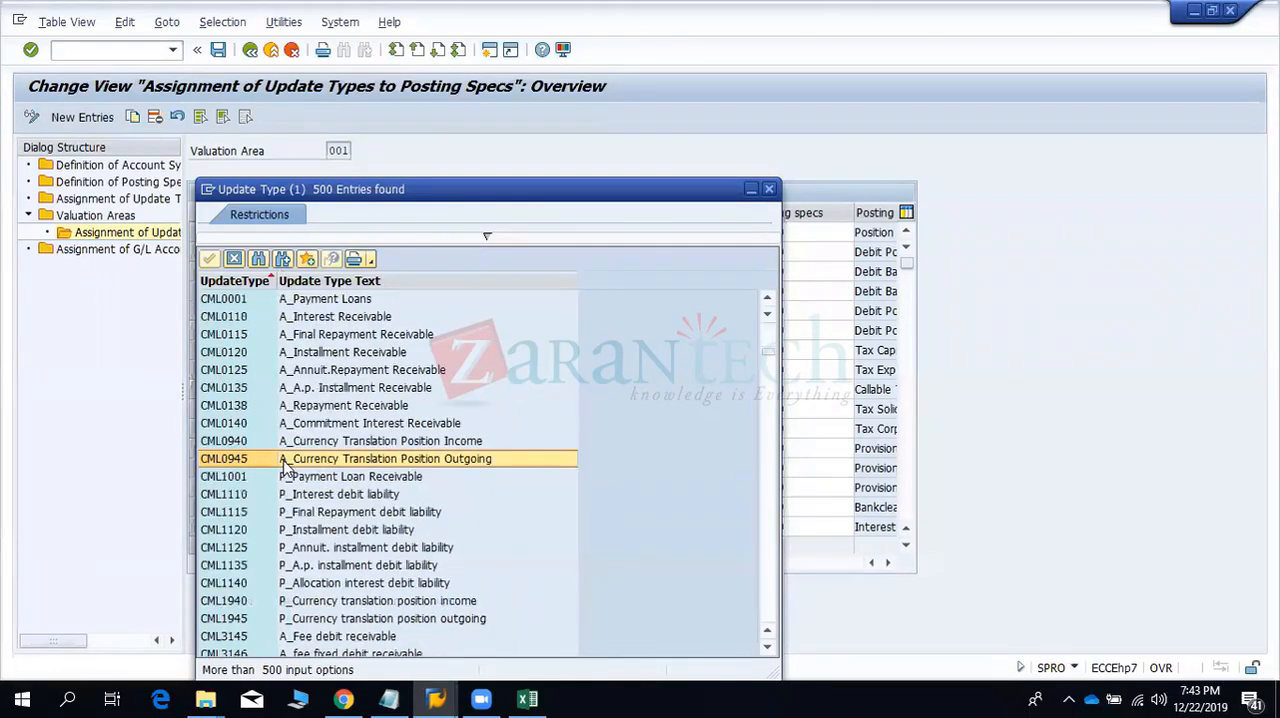
scroll(286, 466, down, 20)
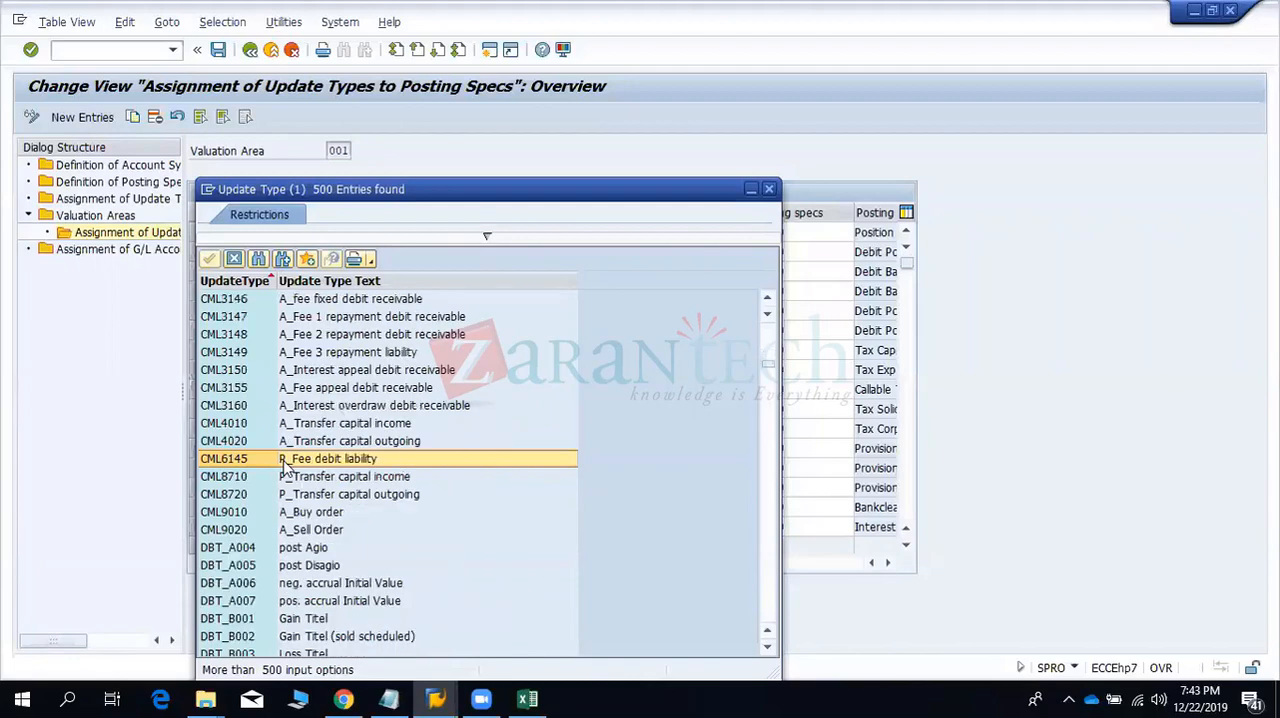
scroll(286, 466, down, 15)
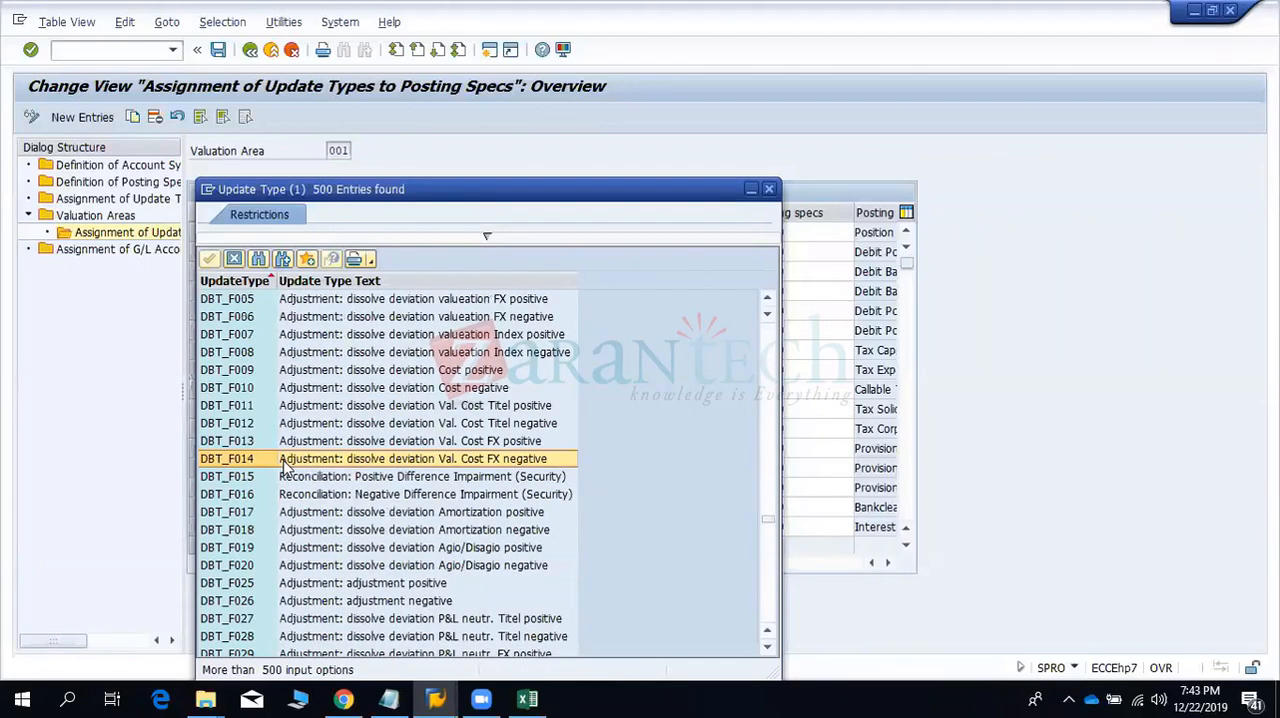
scroll(286, 466, down, 15)
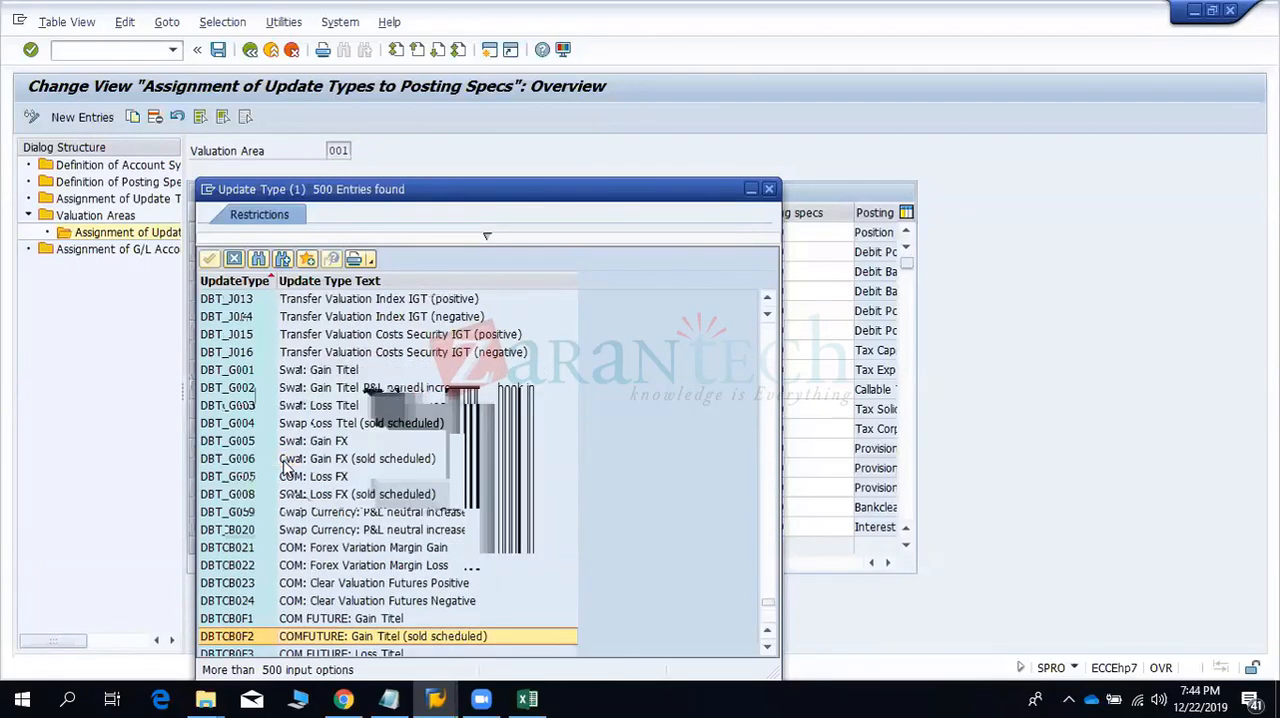
click(769, 189)
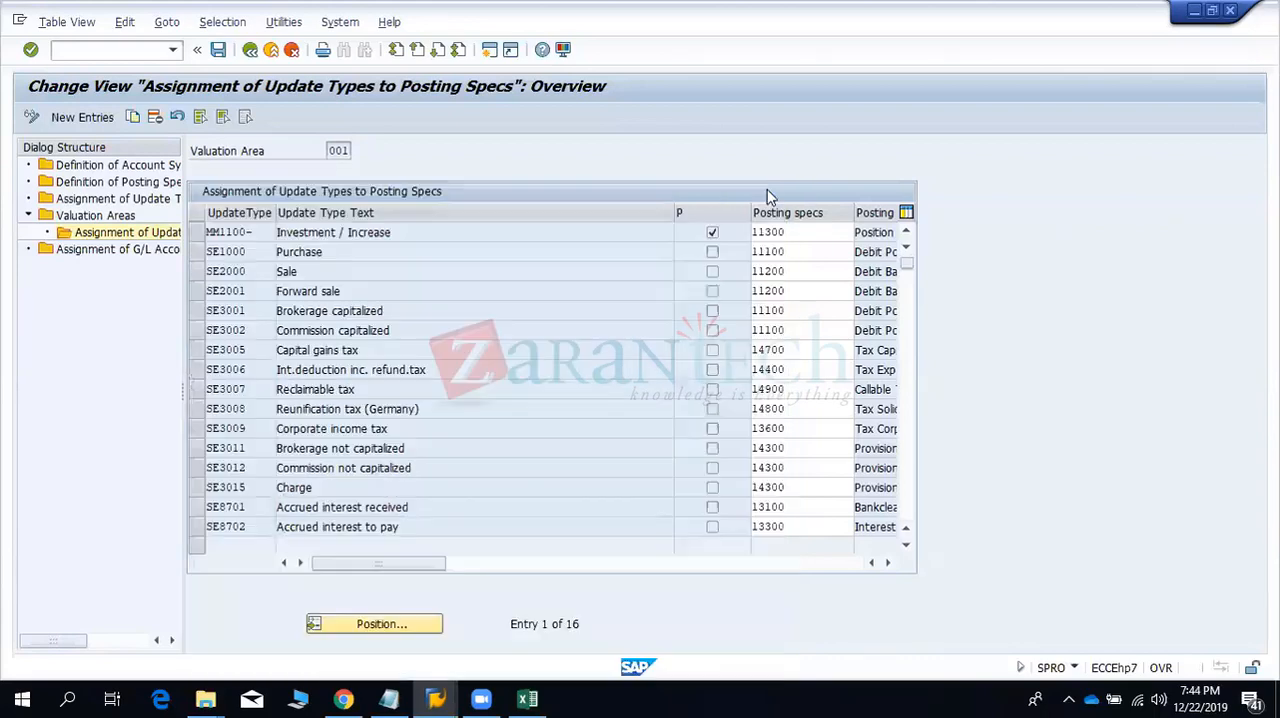
- Display the assignment of G/L accounts to account symbols and compare its first entry with the Position row and symbol Z001 in Excel
click(123, 253)
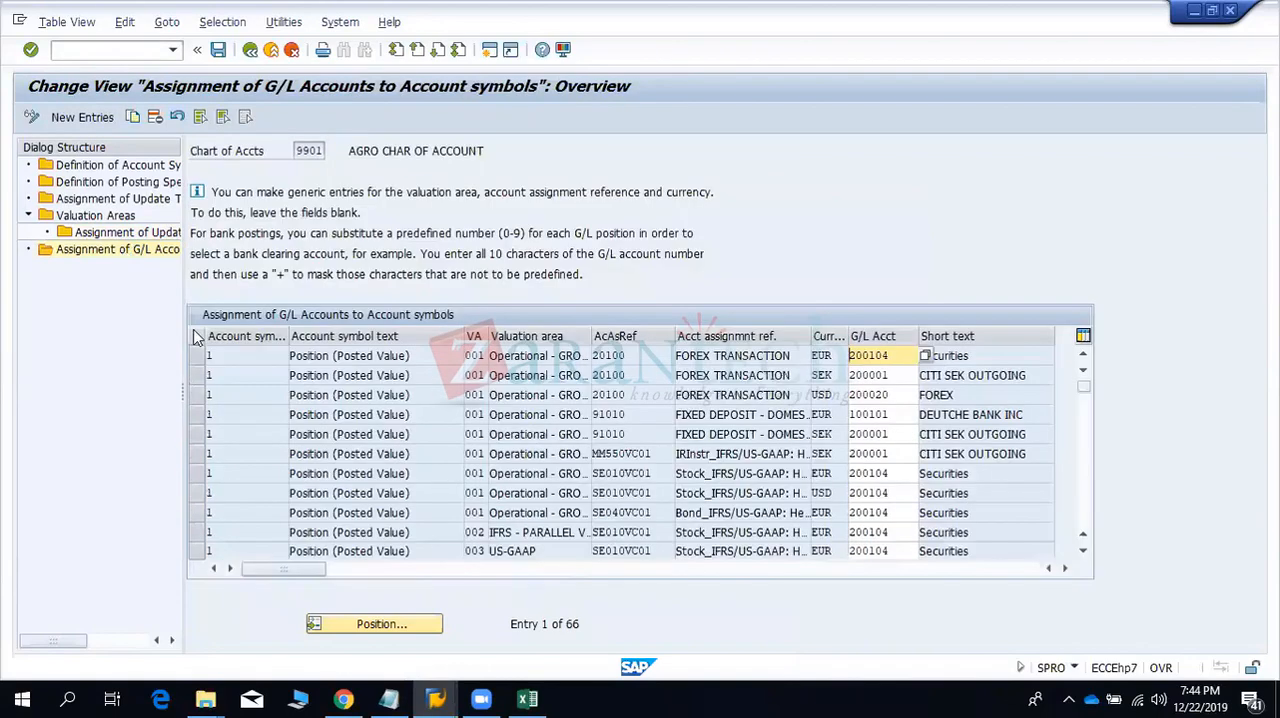
click(222, 352)
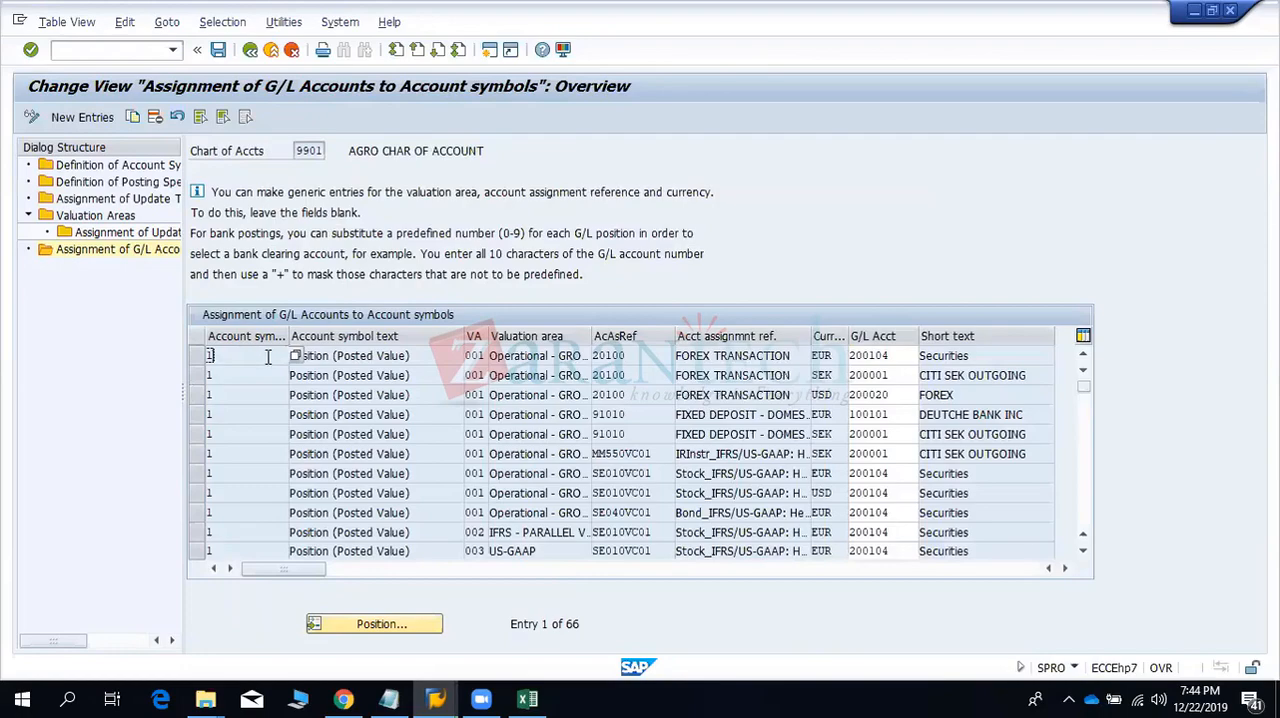
key(alt+Tab)
drag(268, 275, 484, 271)
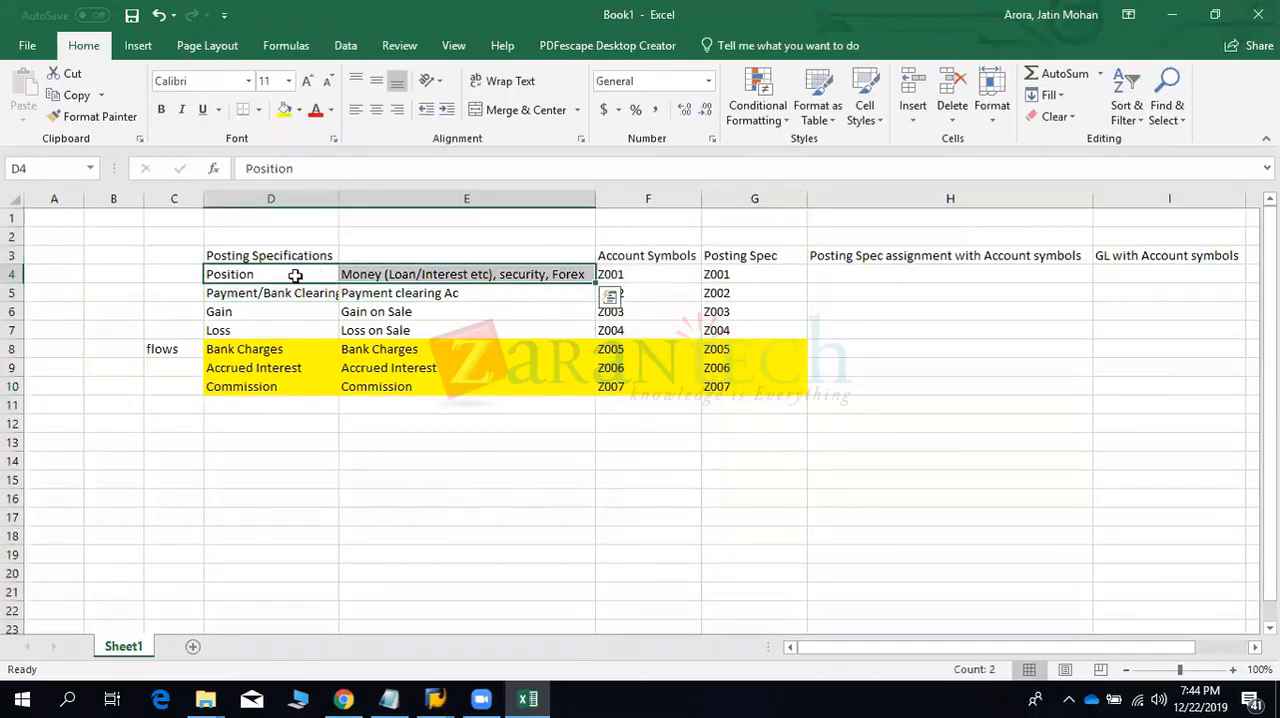
click(288, 276)
click(631, 273)
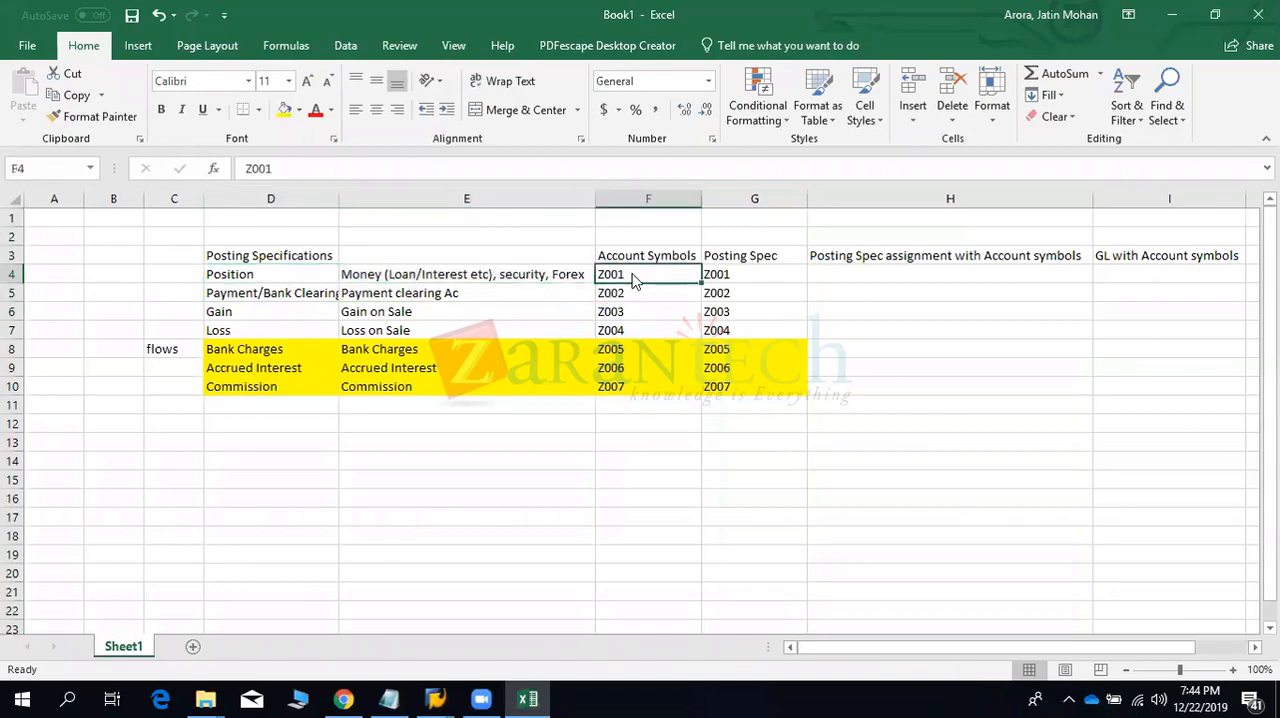
- Return to SAP and review the possible account symbols and valuation areas for the first G/L account assignment
key(alt+Tab)
click(296, 357)
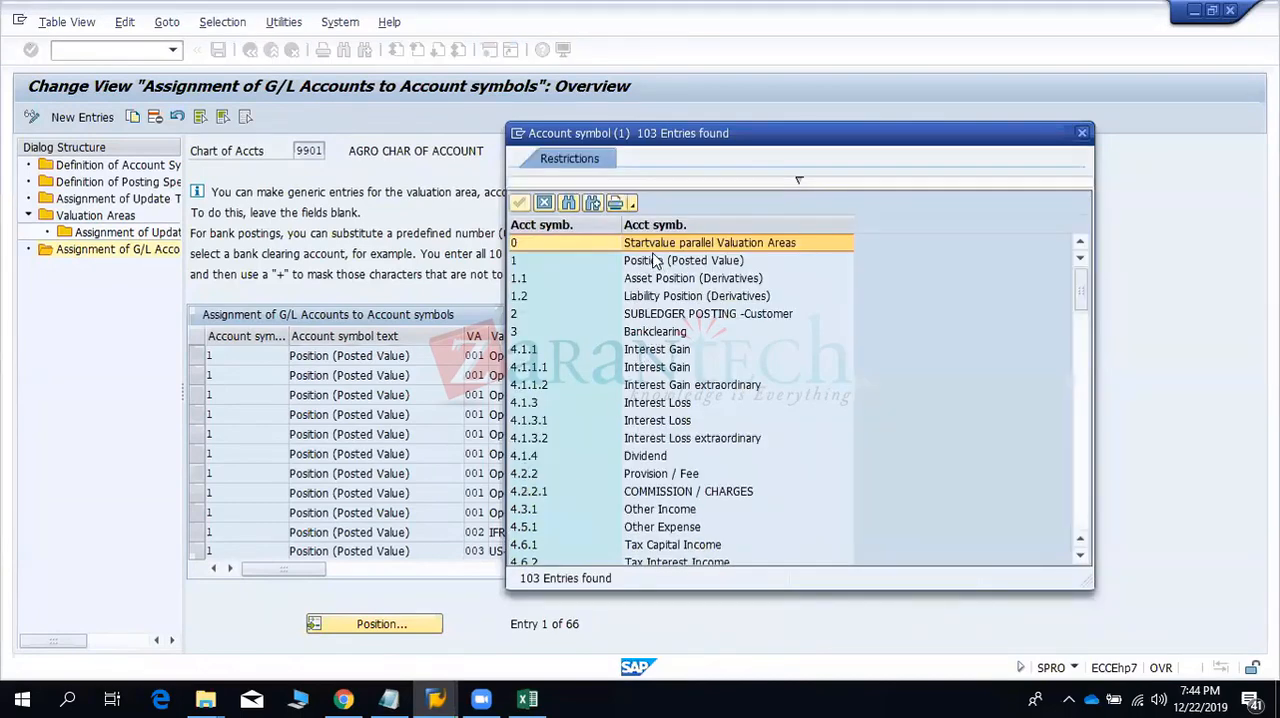
click(655, 261)
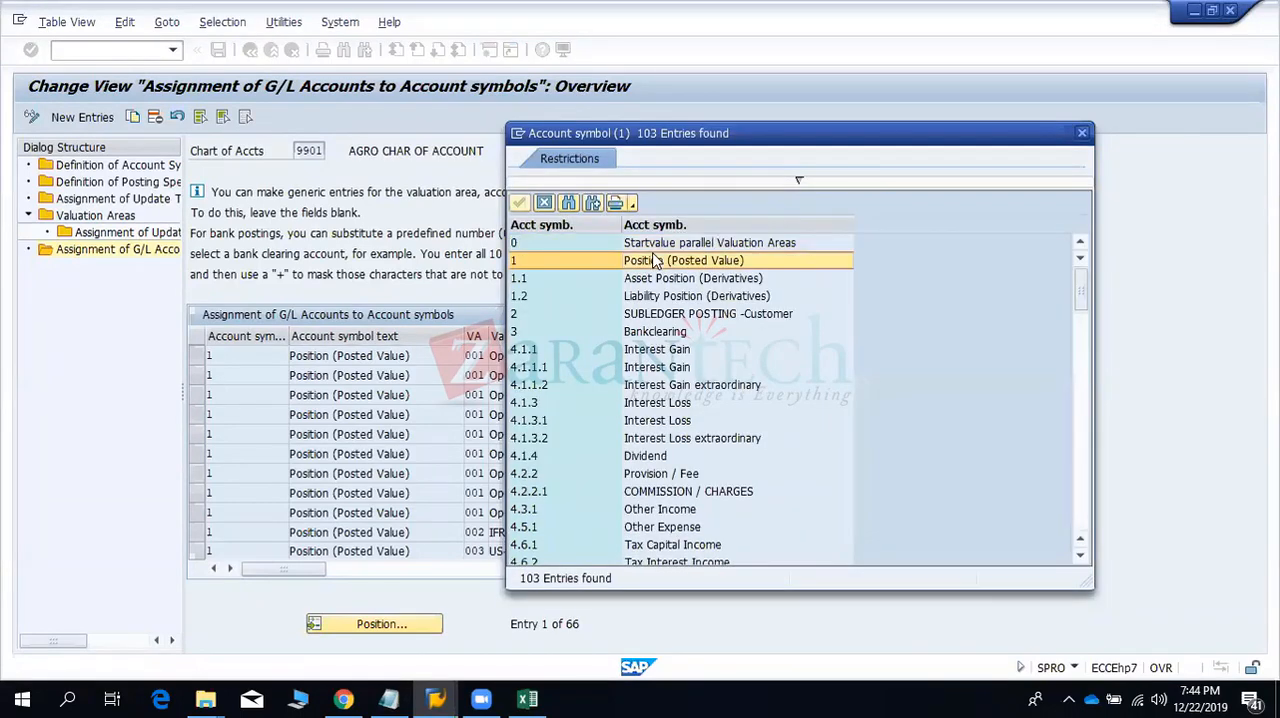
click(1082, 132)
click(478, 355)
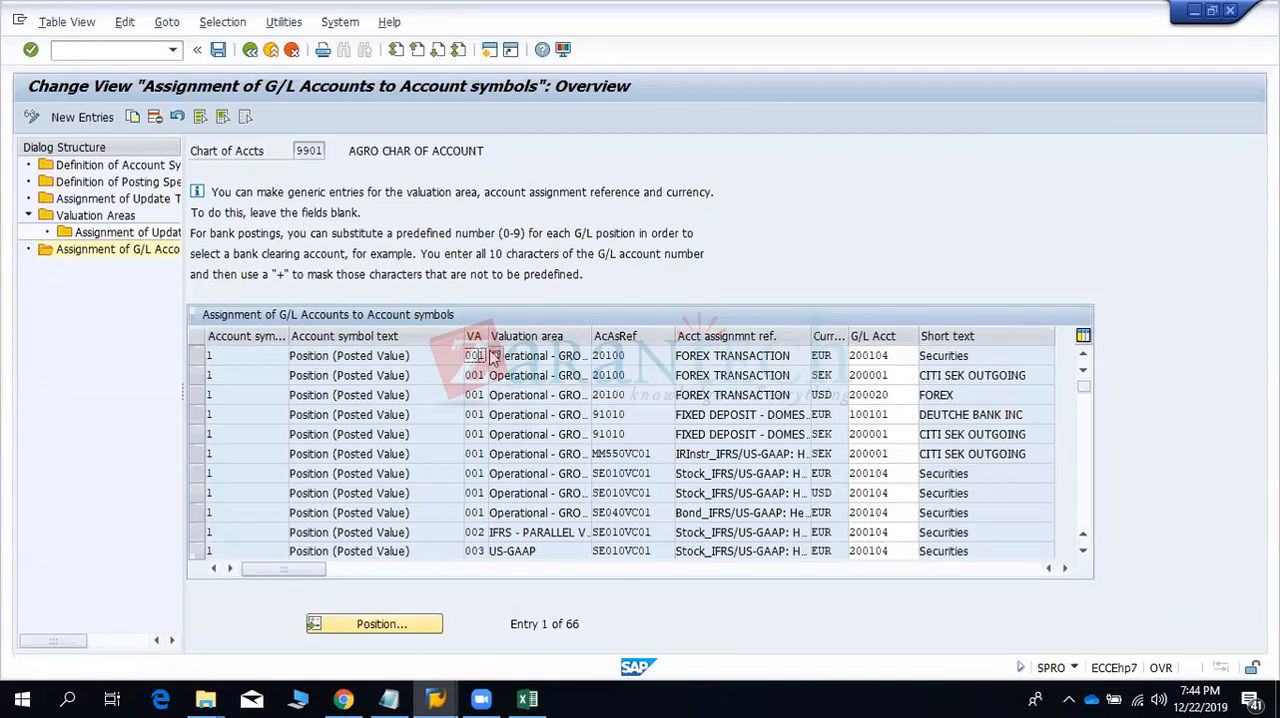
click(495, 355)
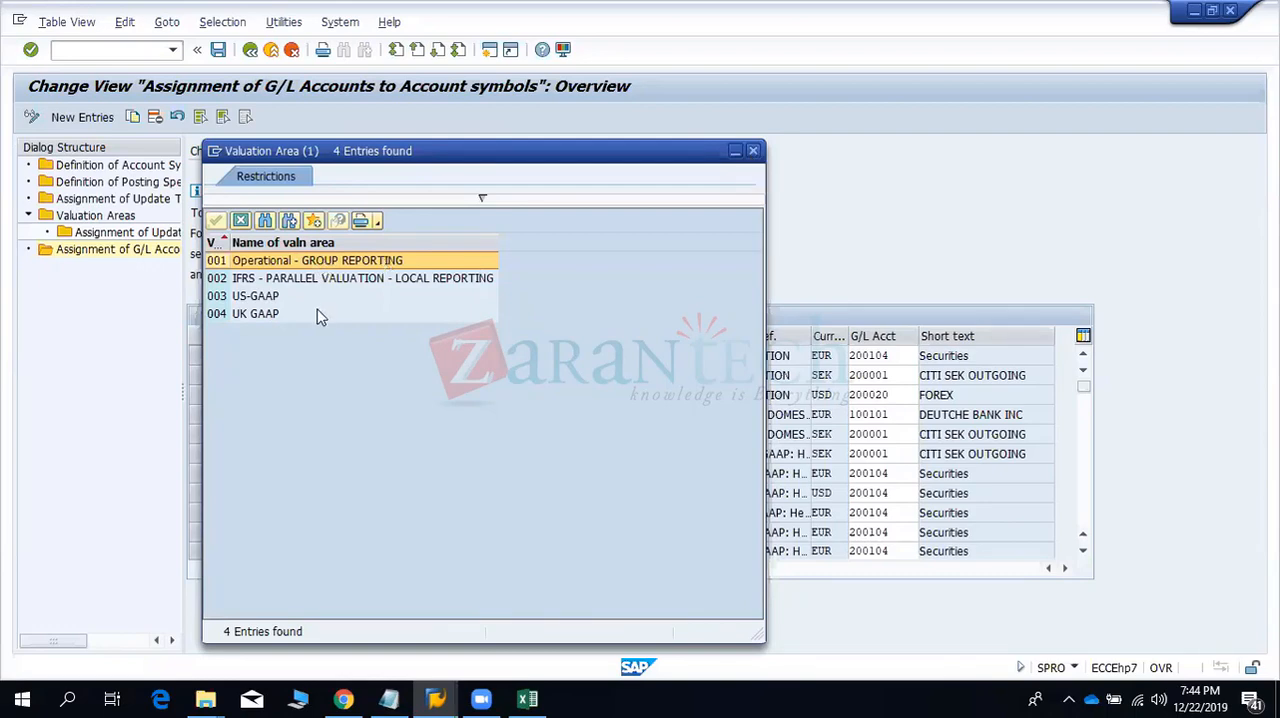
click(753, 150)
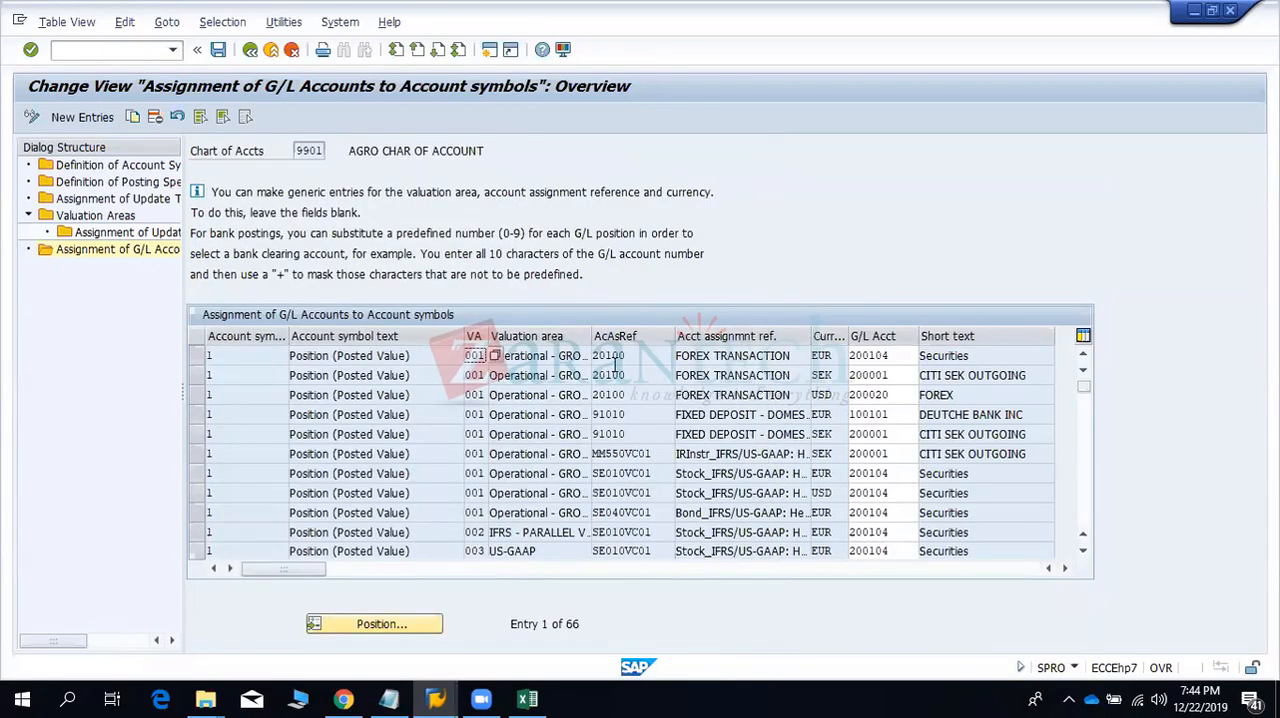
- Browse the possible account assignment references for the first entry, from forex transactions to bonds, and close the list
click(629, 354)
click(685, 356)
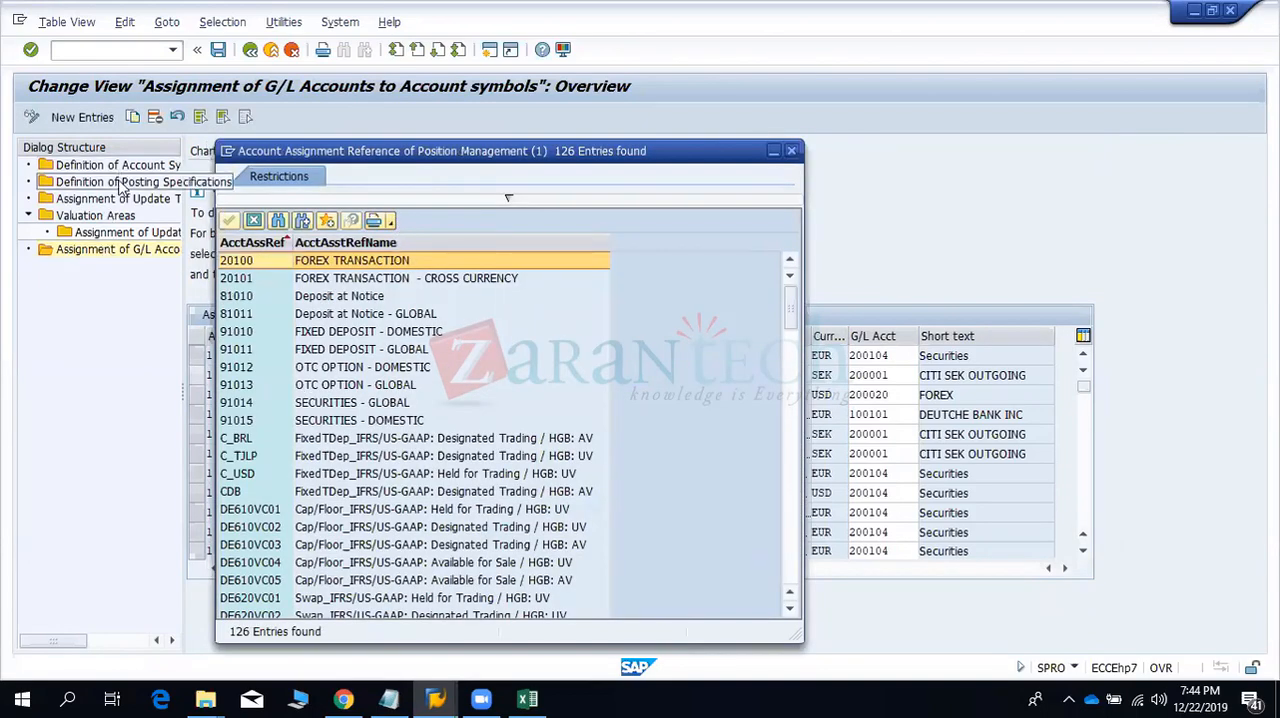
click(408, 494)
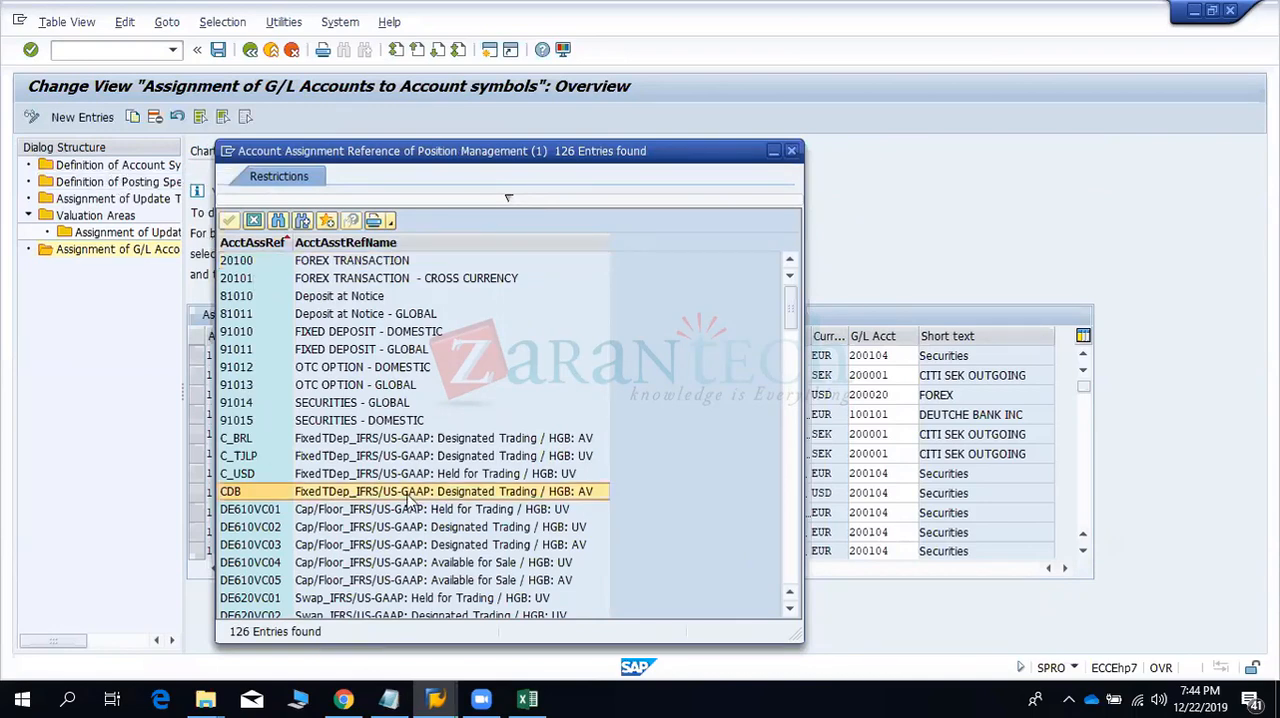
scroll(408, 502, down, 14)
scroll(408, 502, up, 14)
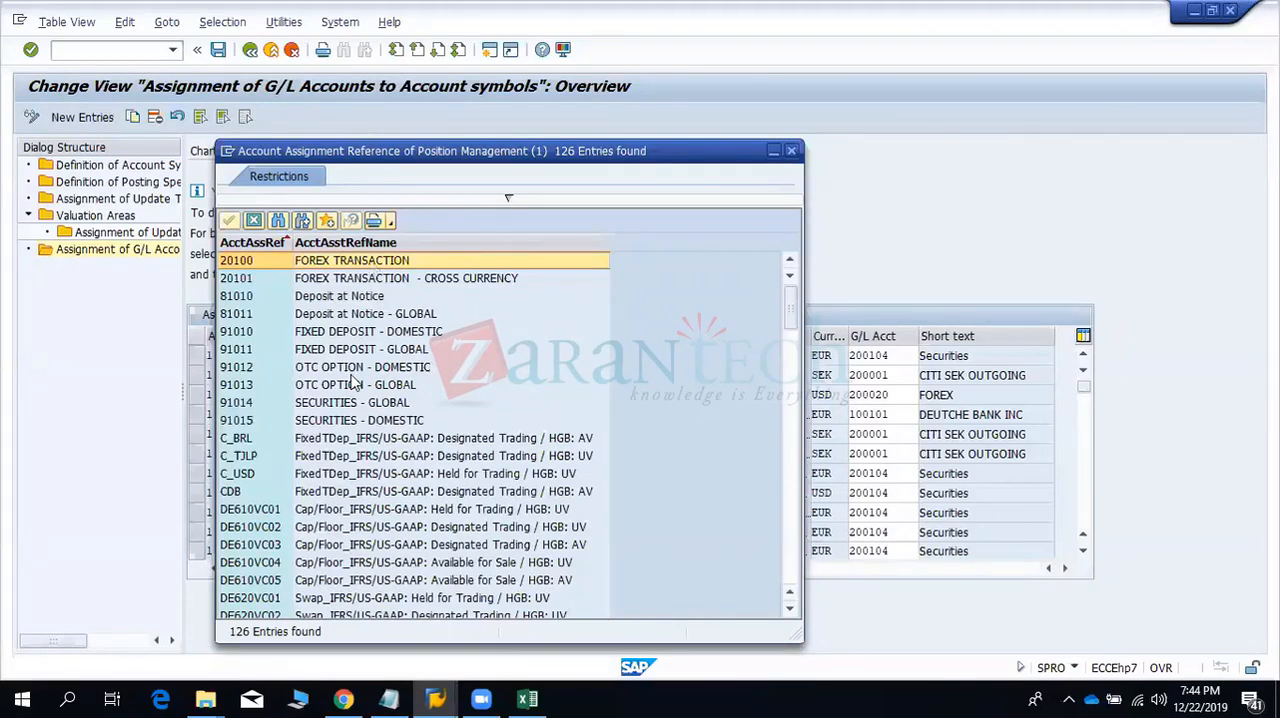
scroll(352, 380, down, 15)
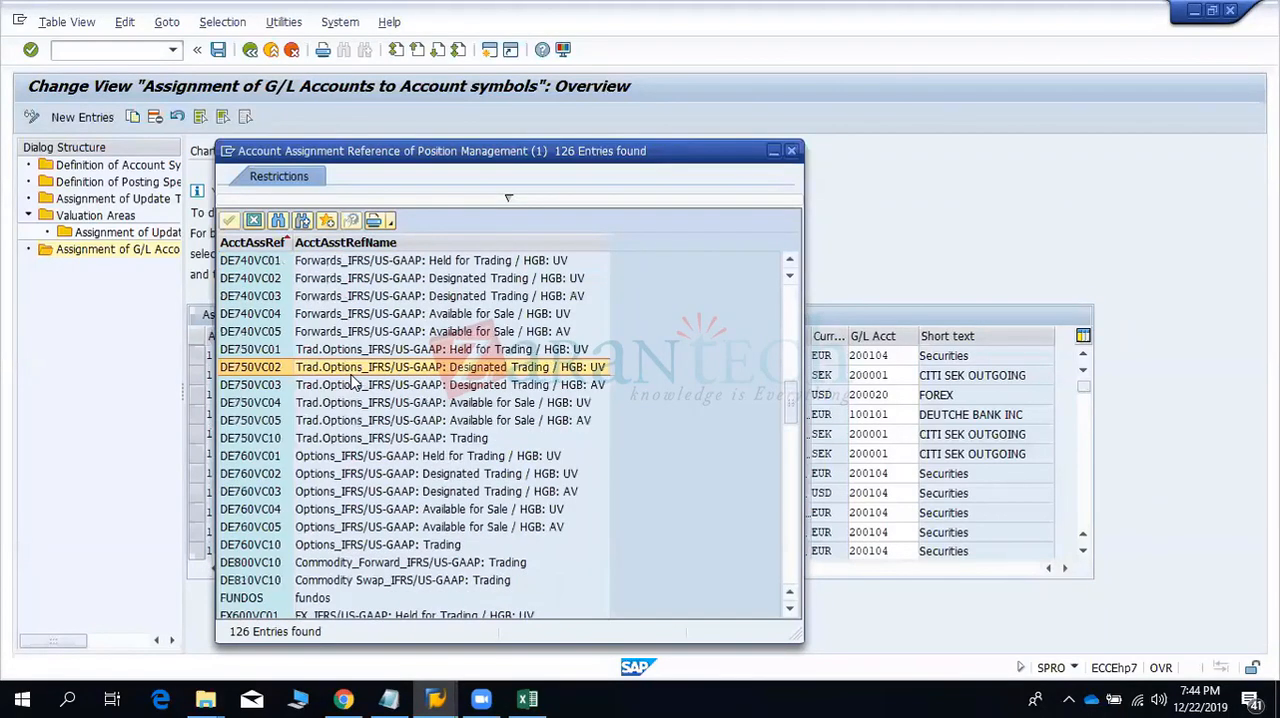
scroll(352, 380, down, 10)
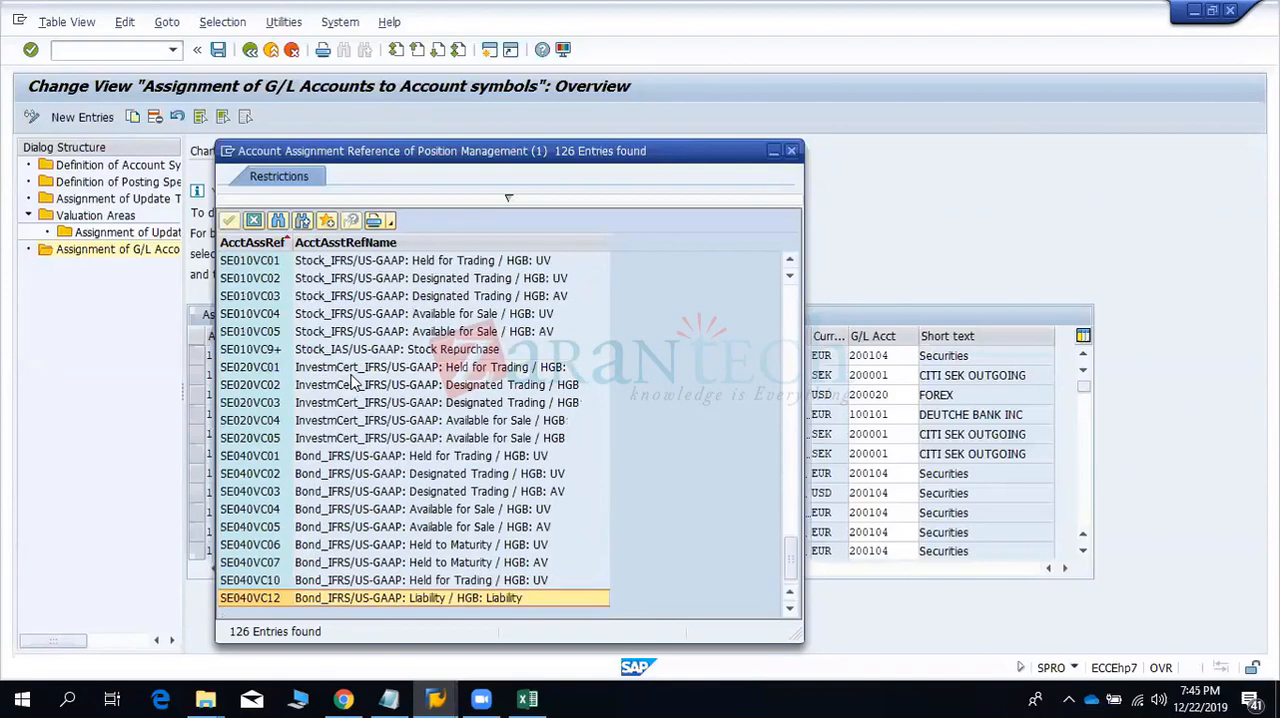
click(791, 151)
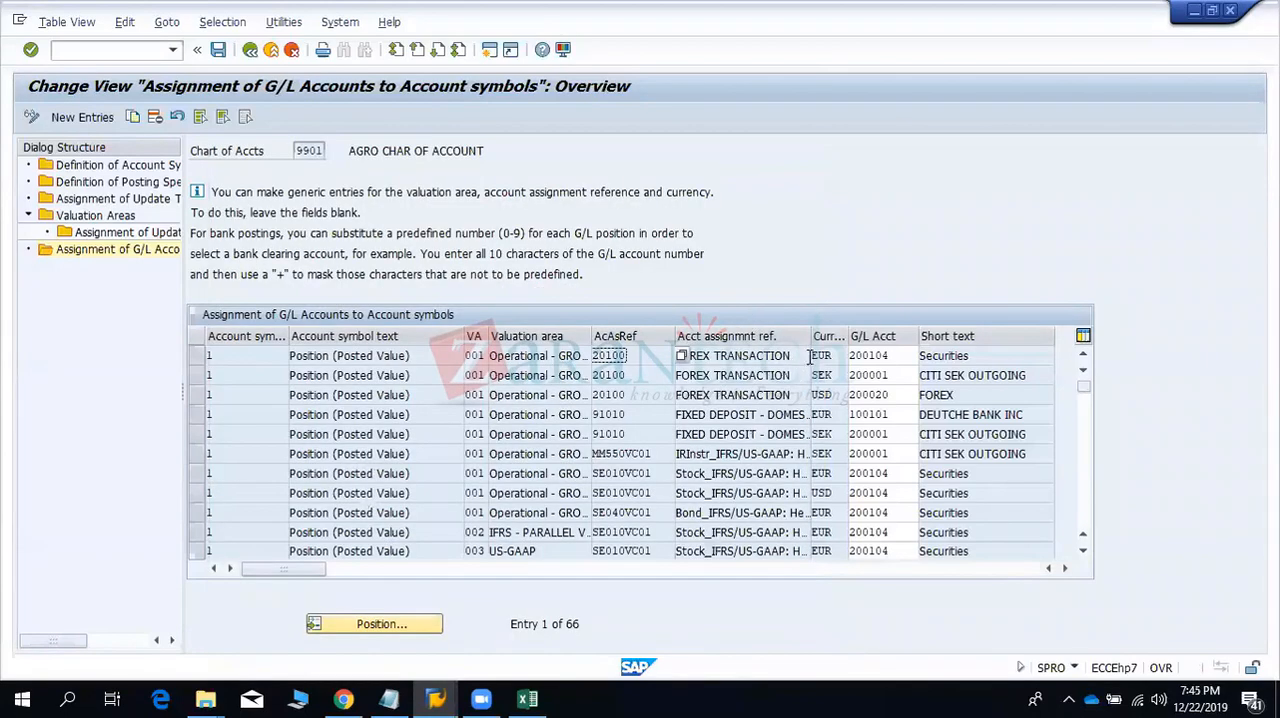
- Examine the currency, G/L account and short text of the first Position (Posted Value) assignment
click(818, 356)
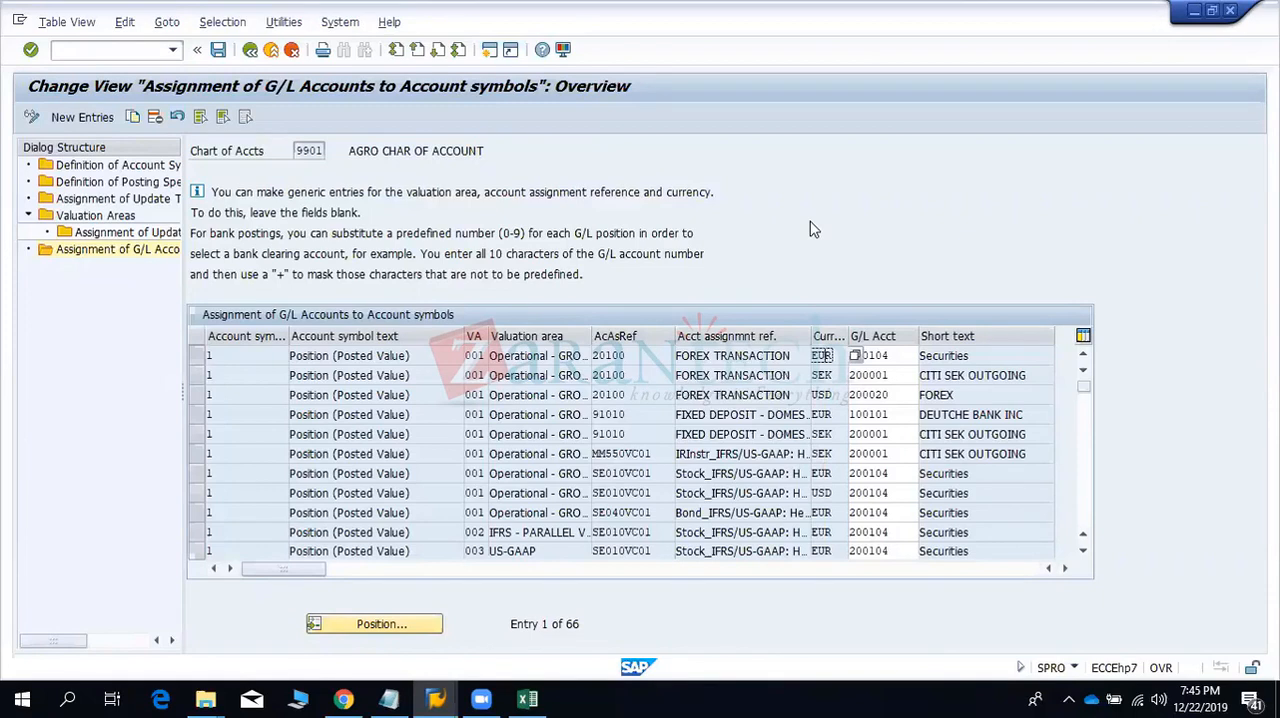
click(894, 362)
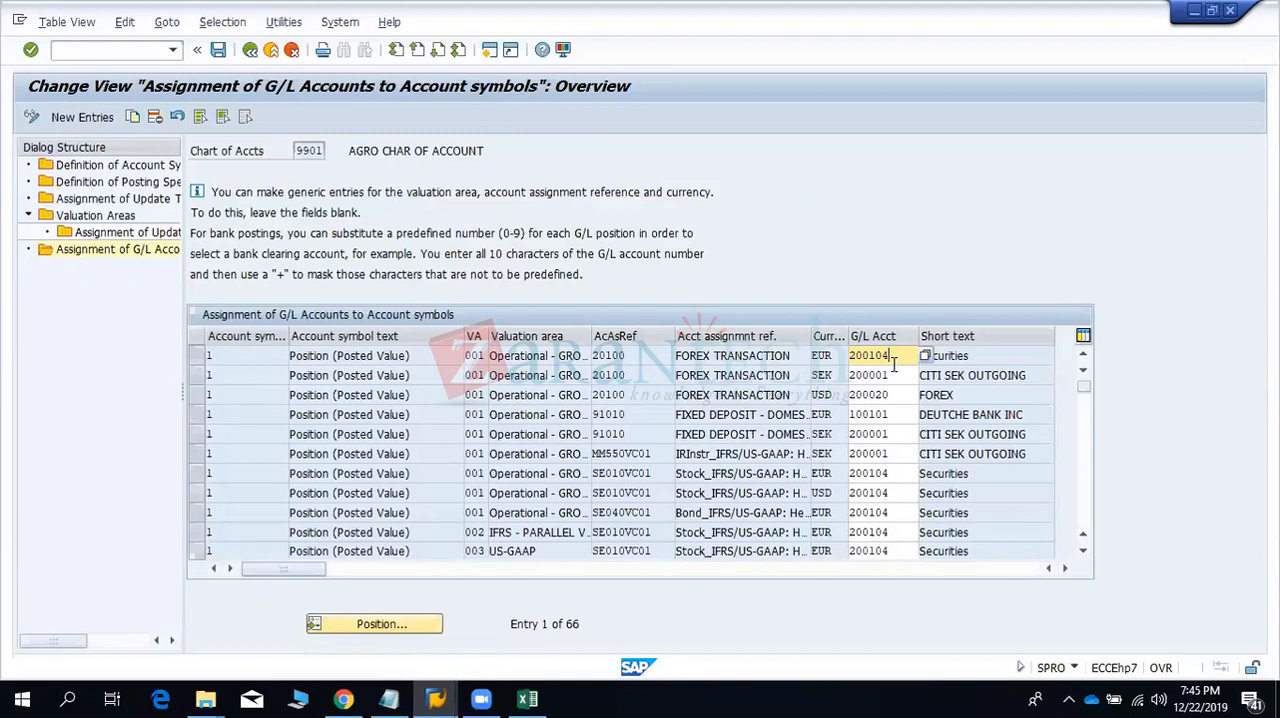
click(962, 357)
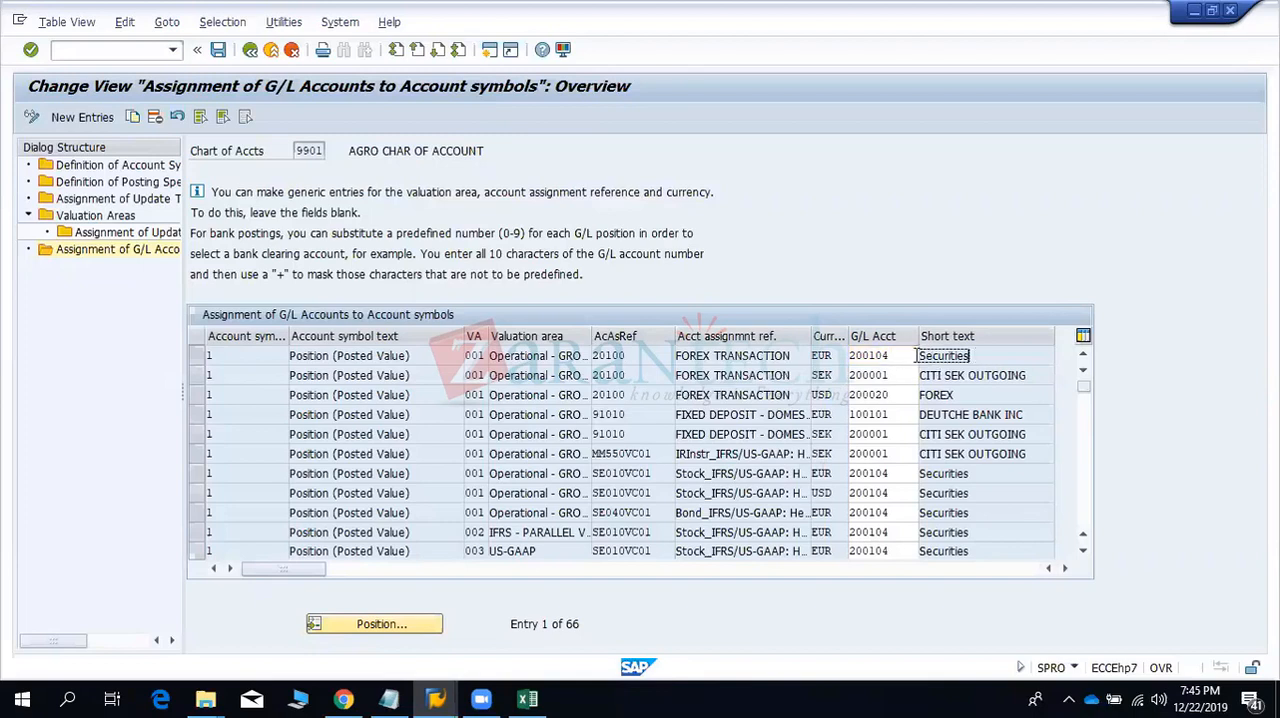
drag(849, 352, 834, 352)
scroll(947, 480, down, 1)
click(364, 530)
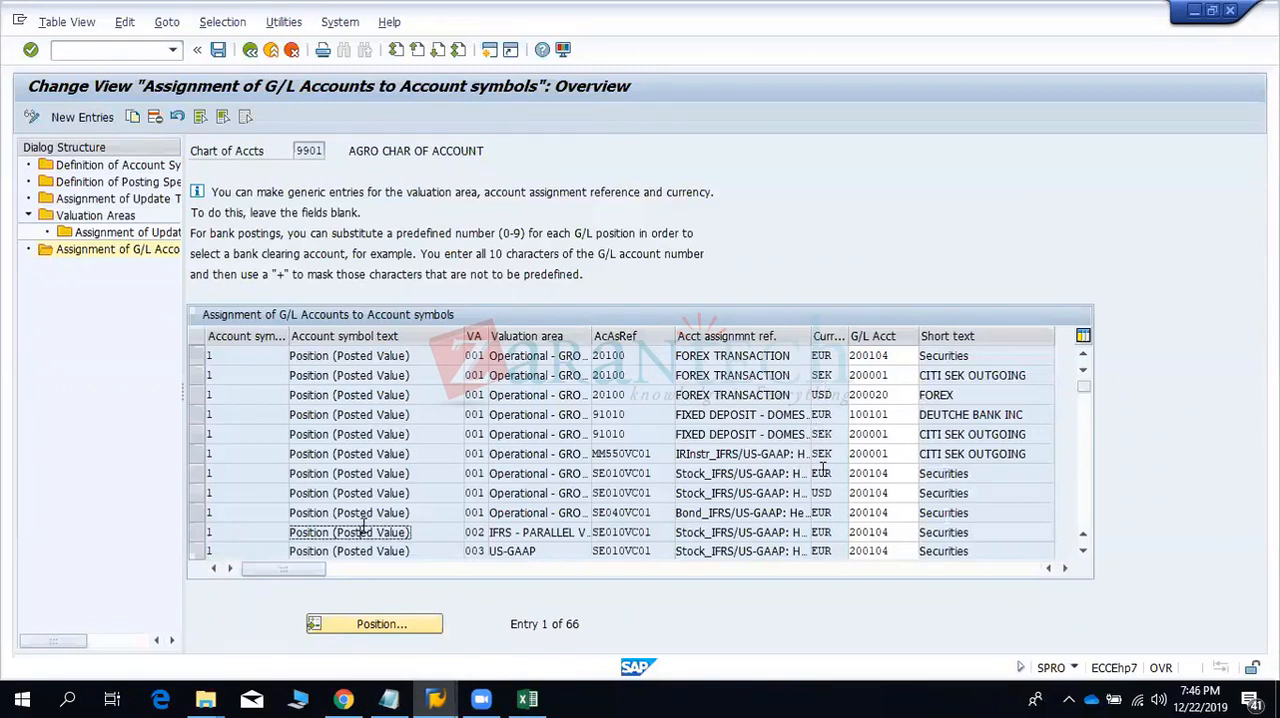
- Examine the G/L accounts assigned to the Bankclearing account symbol for forex, fixed deposit and stock references
key(Page_Down)
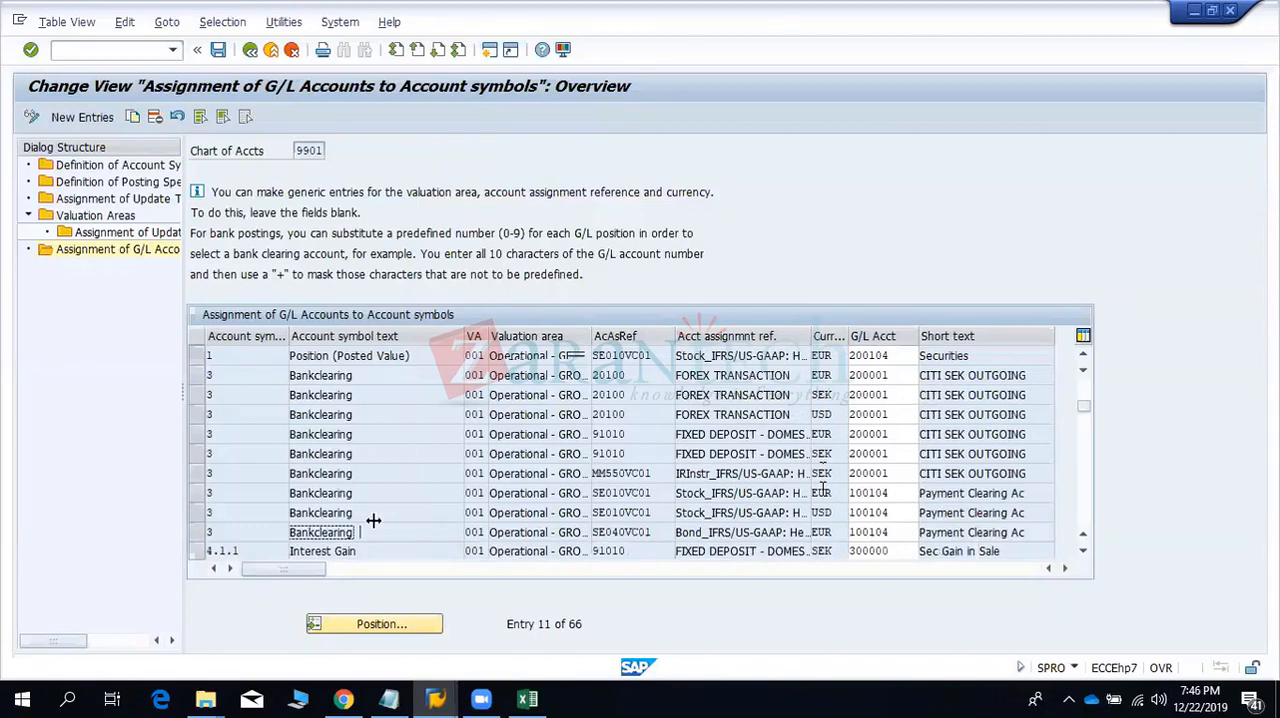
click(340, 376)
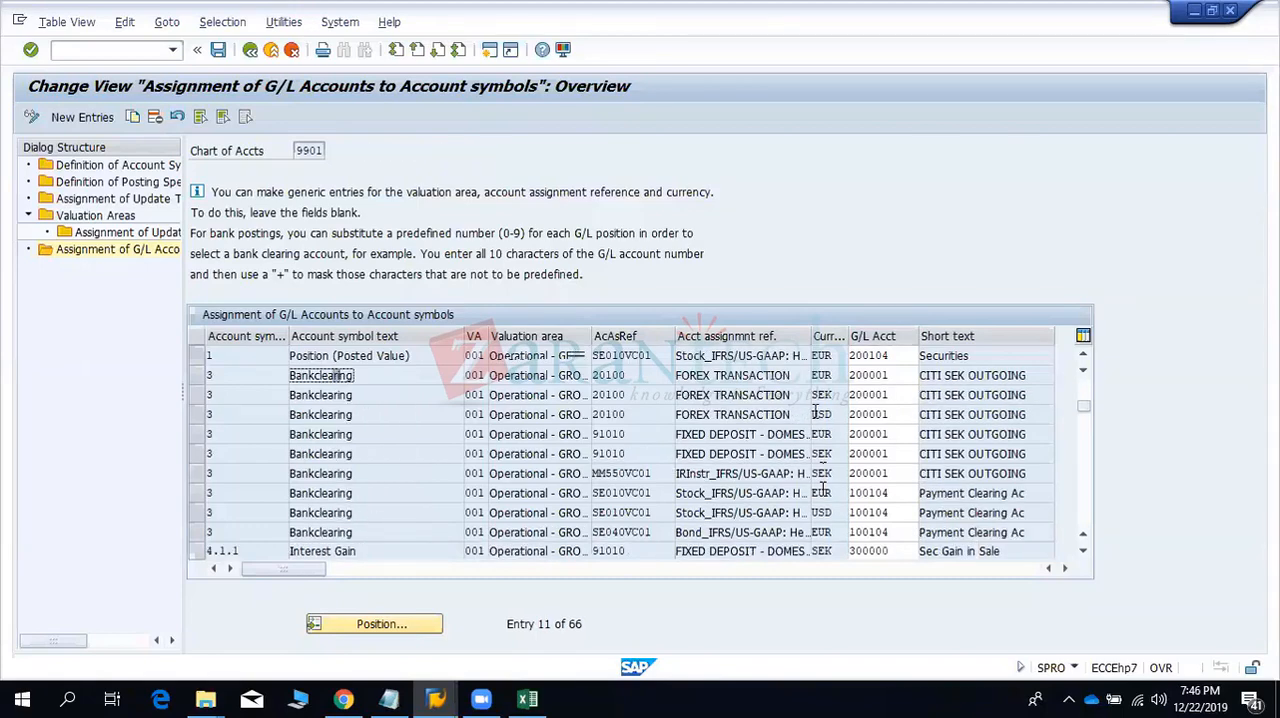
click(896, 378)
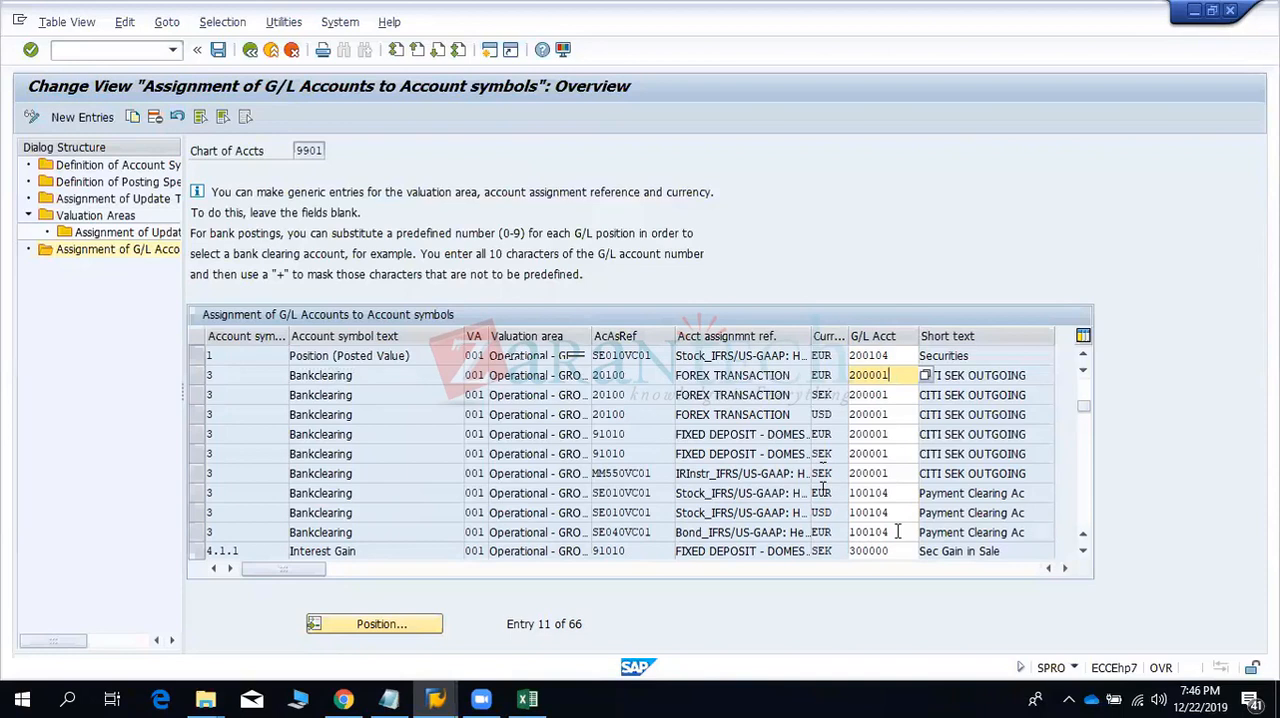
double_click(302, 376)
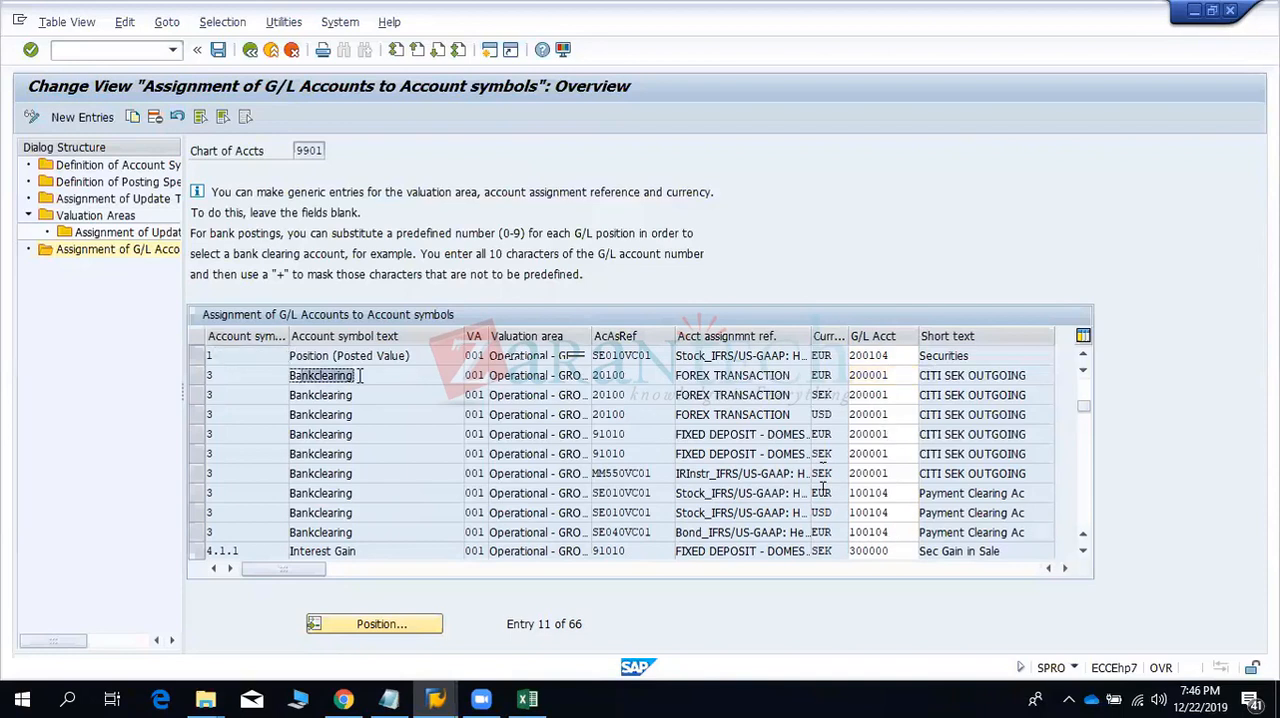
click(360, 376)
click(873, 510)
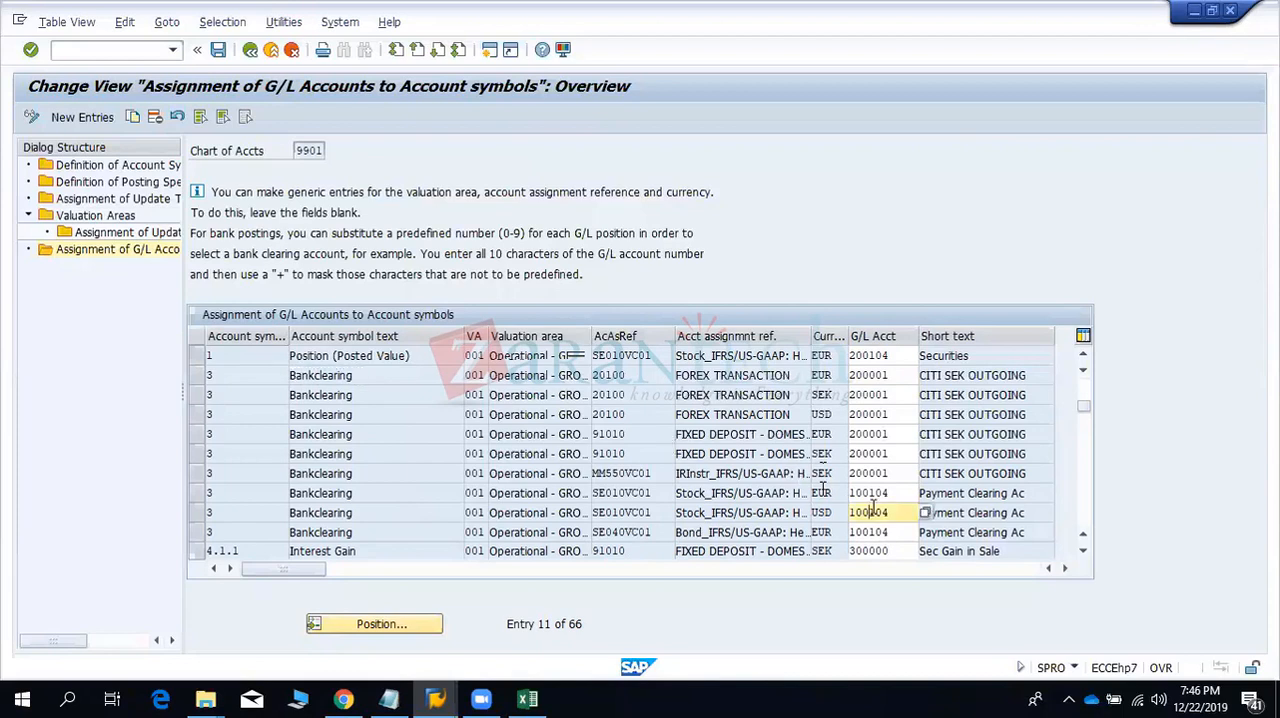
- Examine the G/L accounts assigned to the Interest Gain account symbol
click(391, 552)
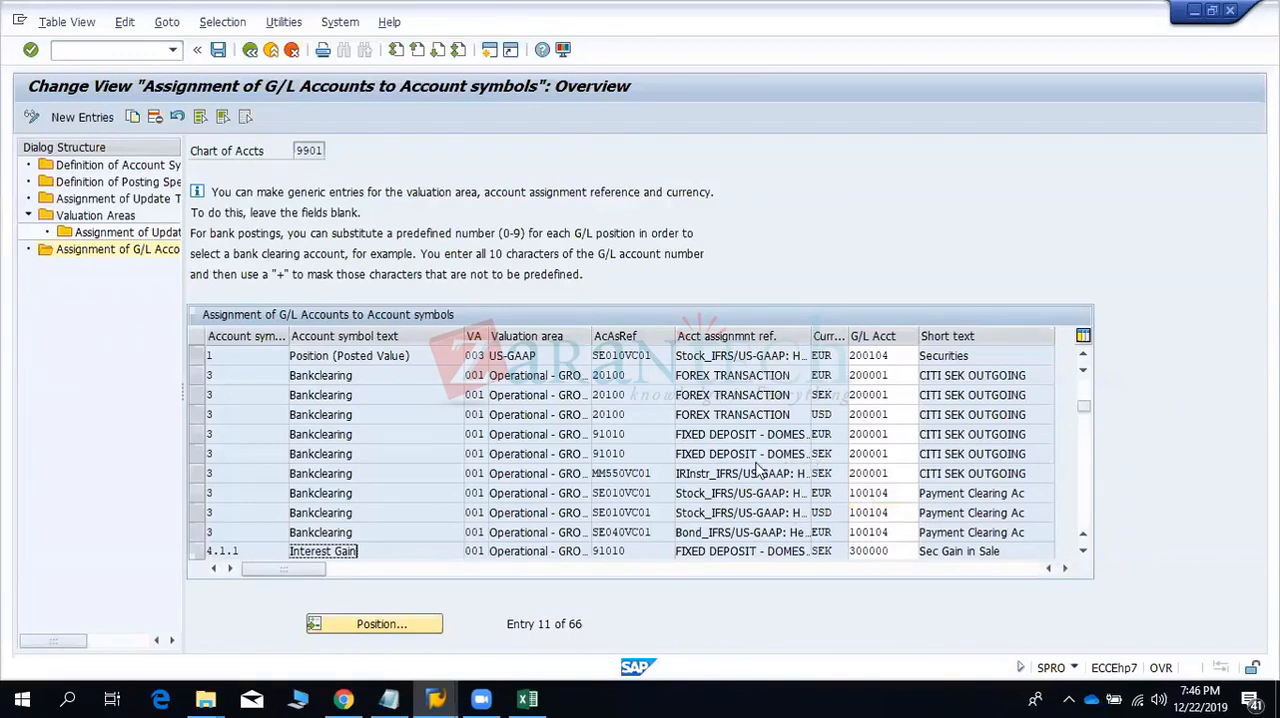
scroll(760, 470, down, 1)
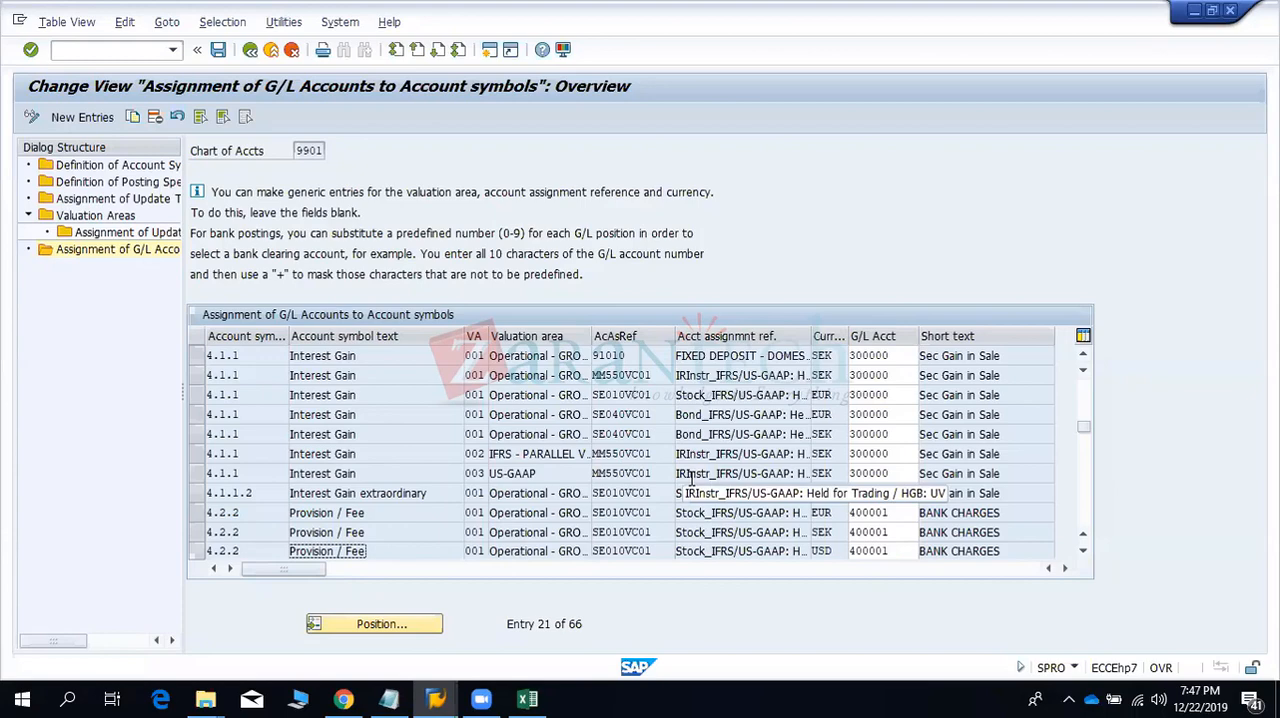
click(886, 356)
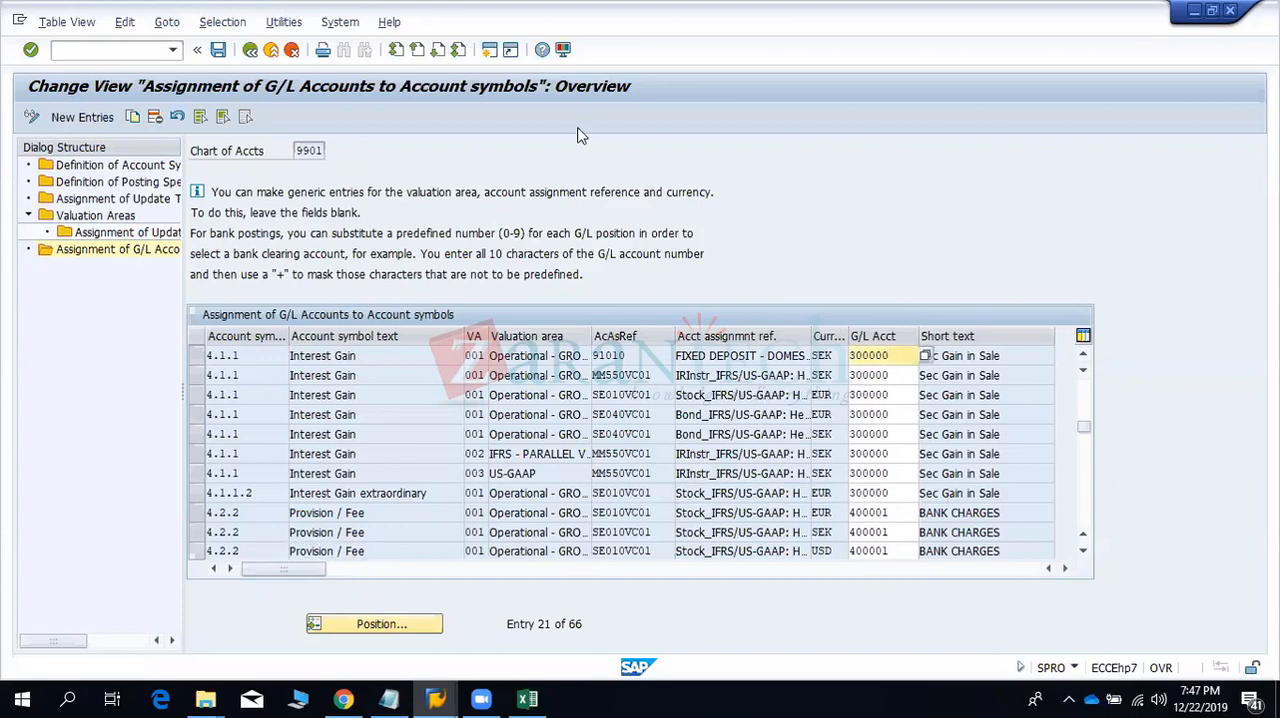
- Open a new SAP session, start transaction spro in it, and switch back to the G/L account assignment session
click(490, 51)
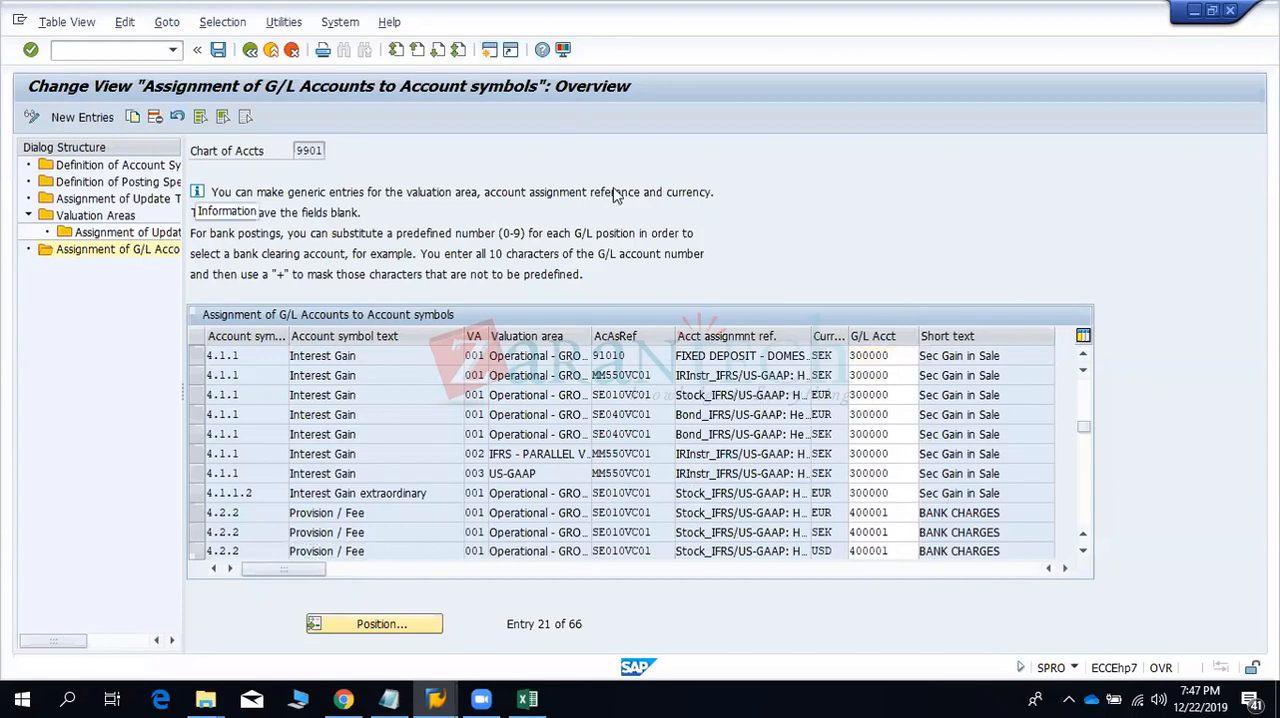
text(spro)
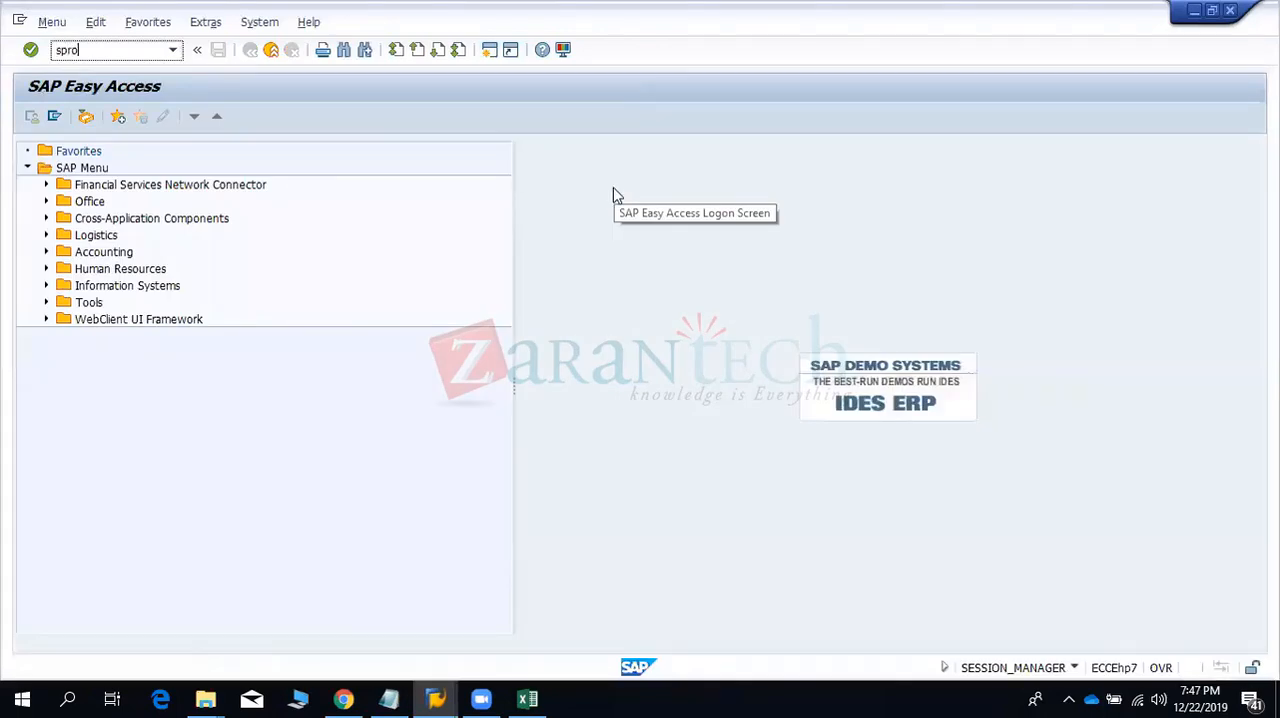
key(Return)
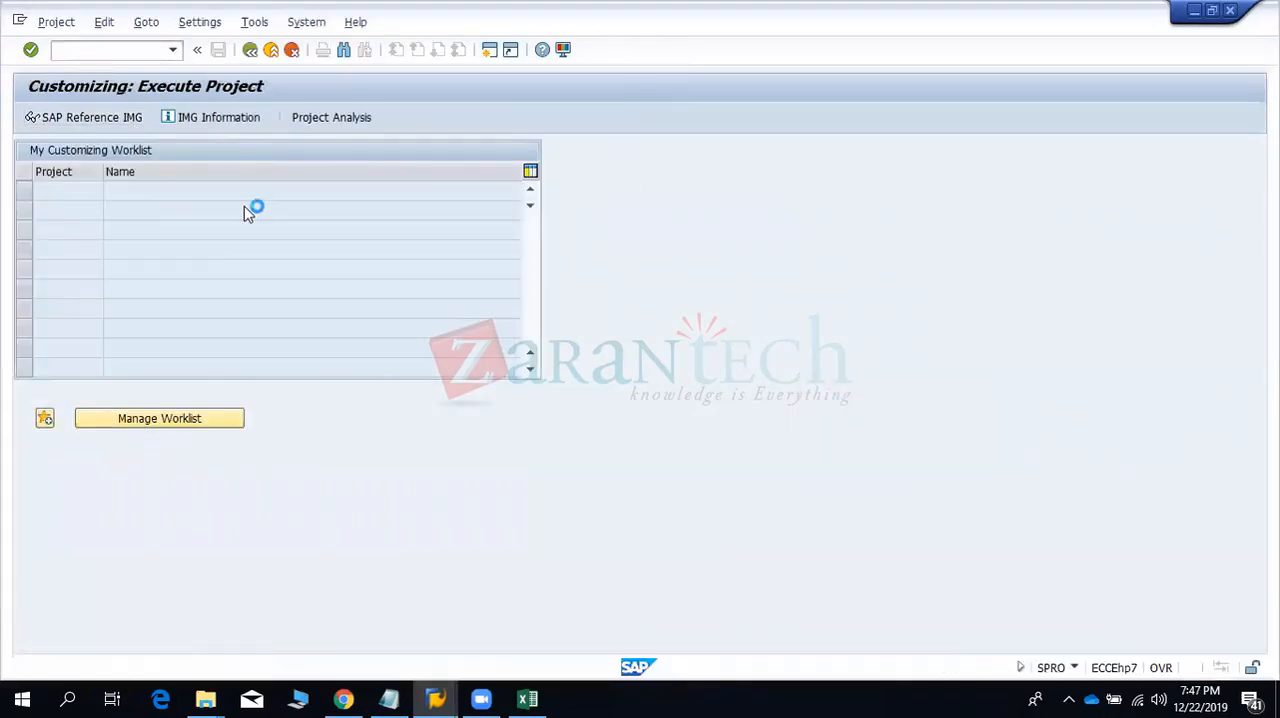
key(alt+Tab)
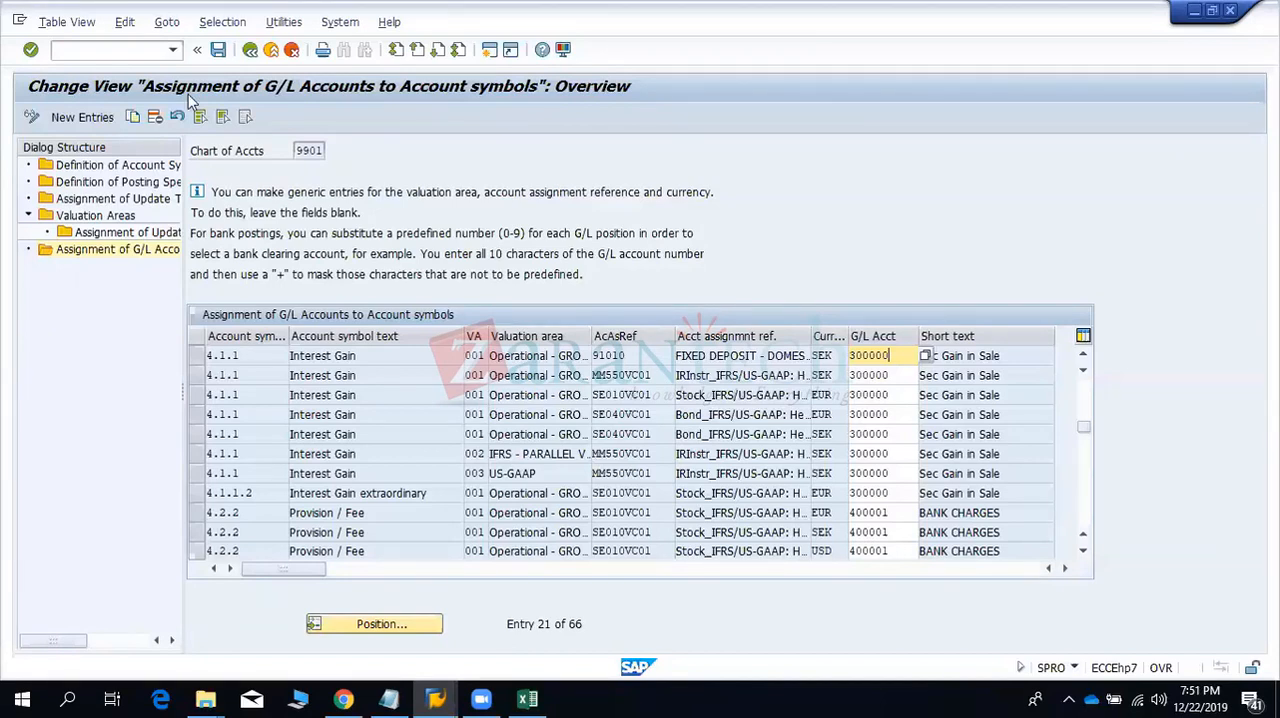
- Restart transaction spro in the current session with /nspro and bring up the SAP Customizing Implementation Guide
click(86, 52)
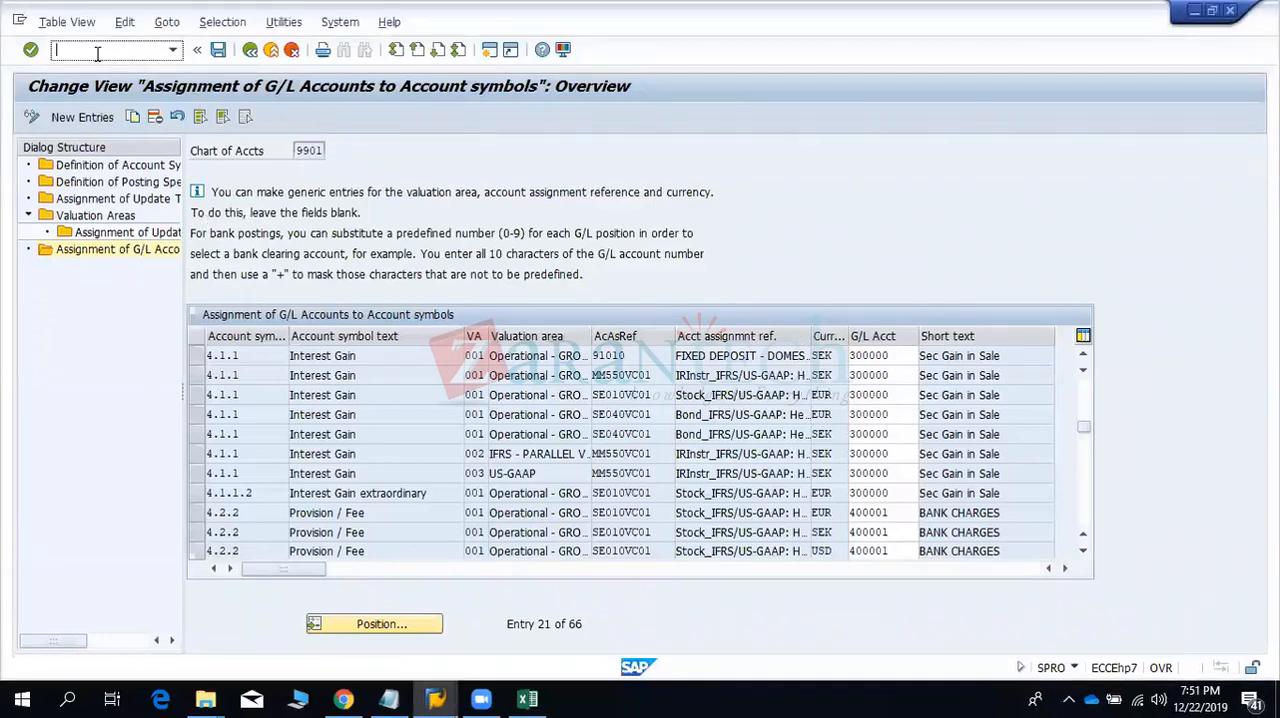
text(/nspro)
key(Return)
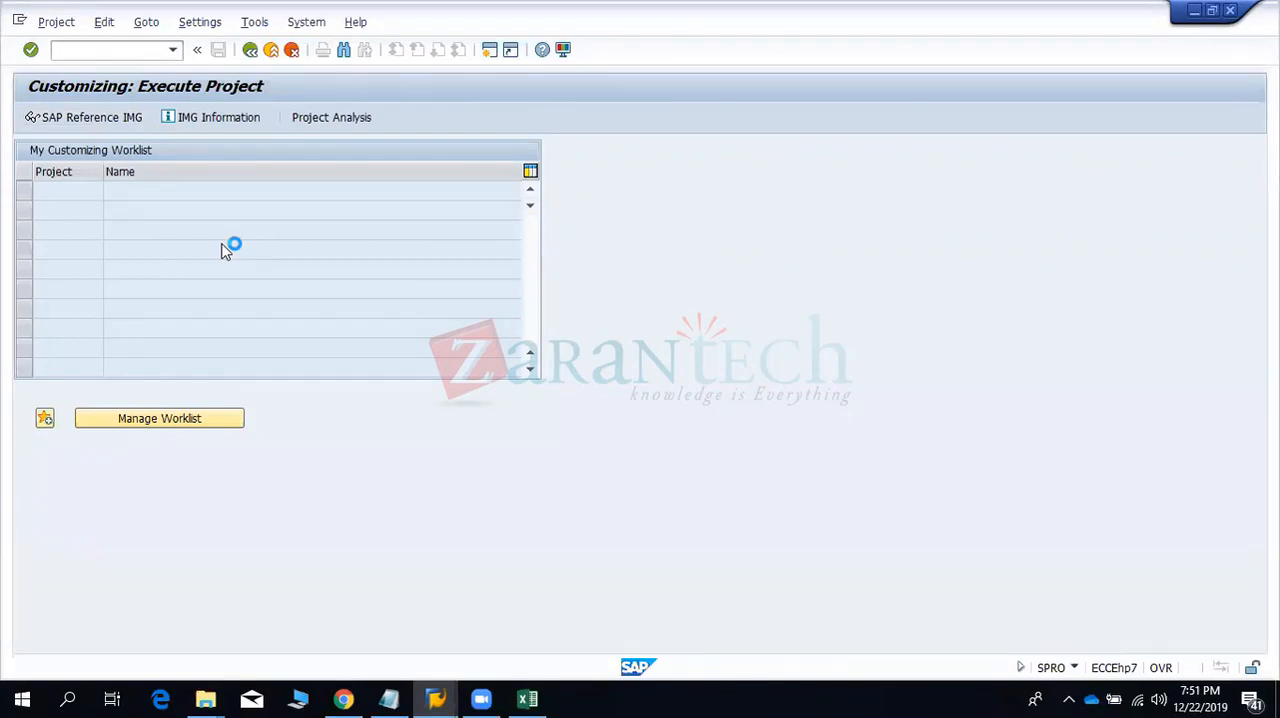
key(alt+Tab)
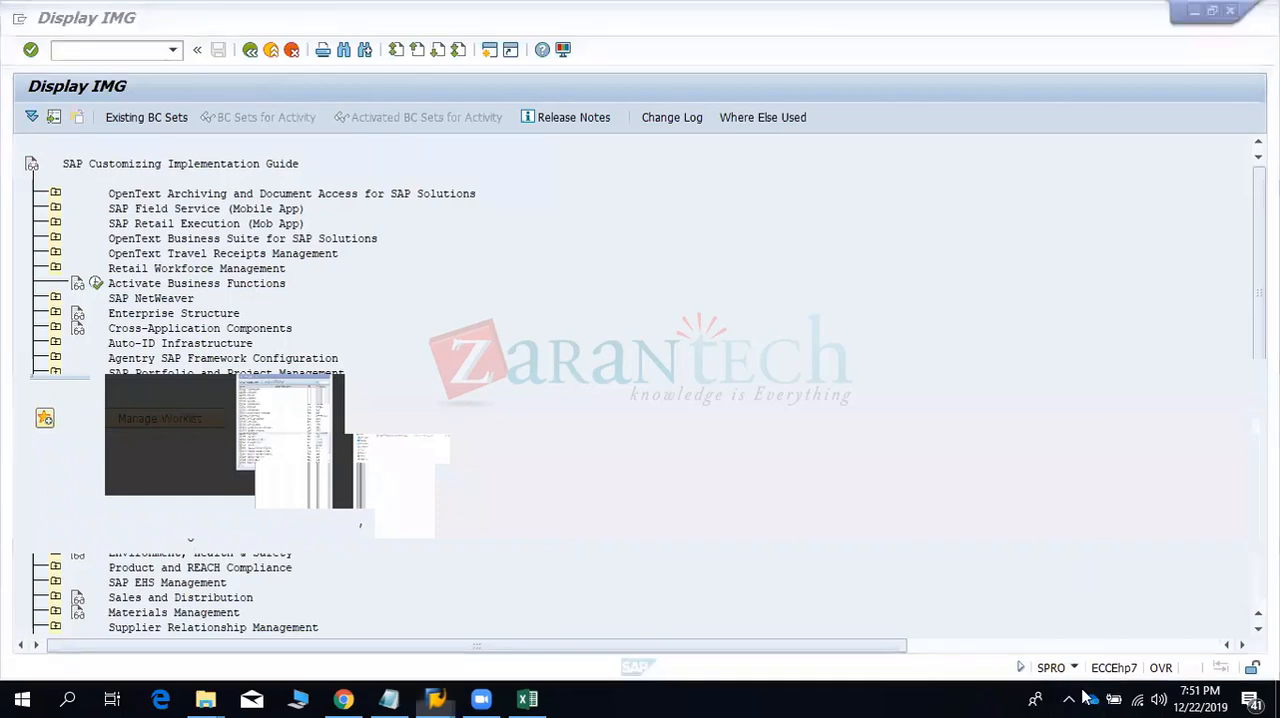
key(alt+Tab)
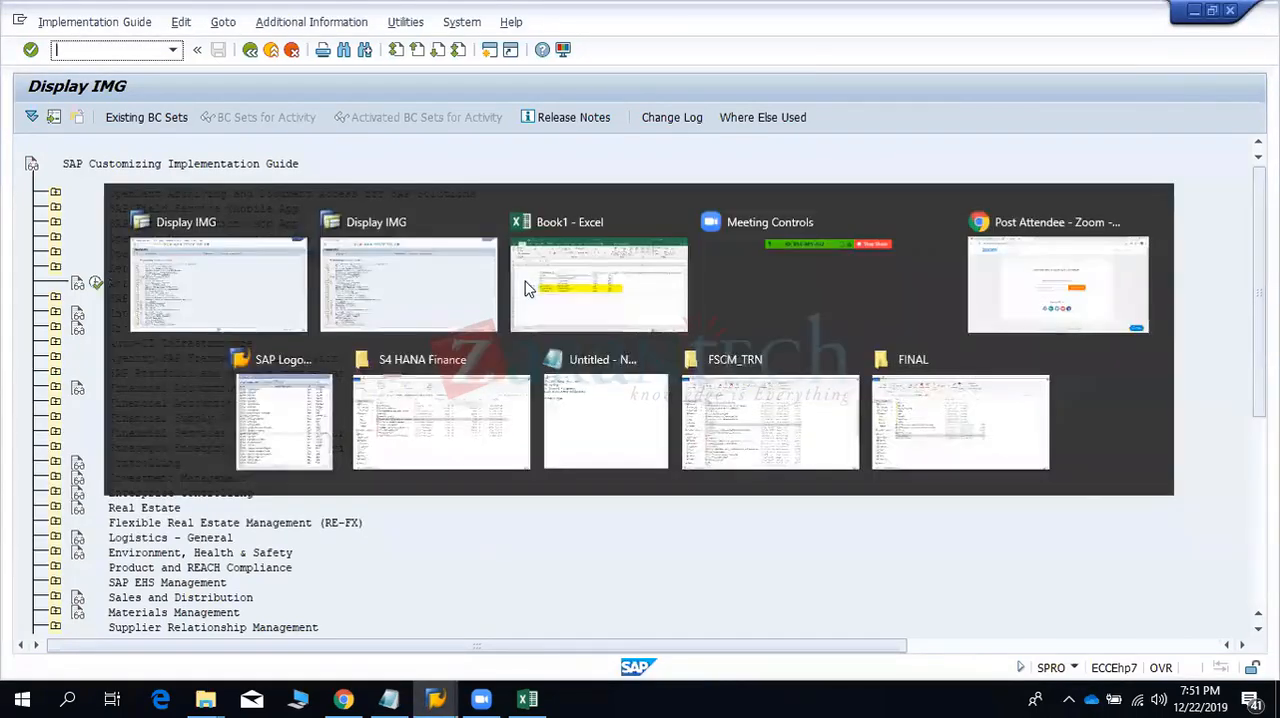
click(55, 403)
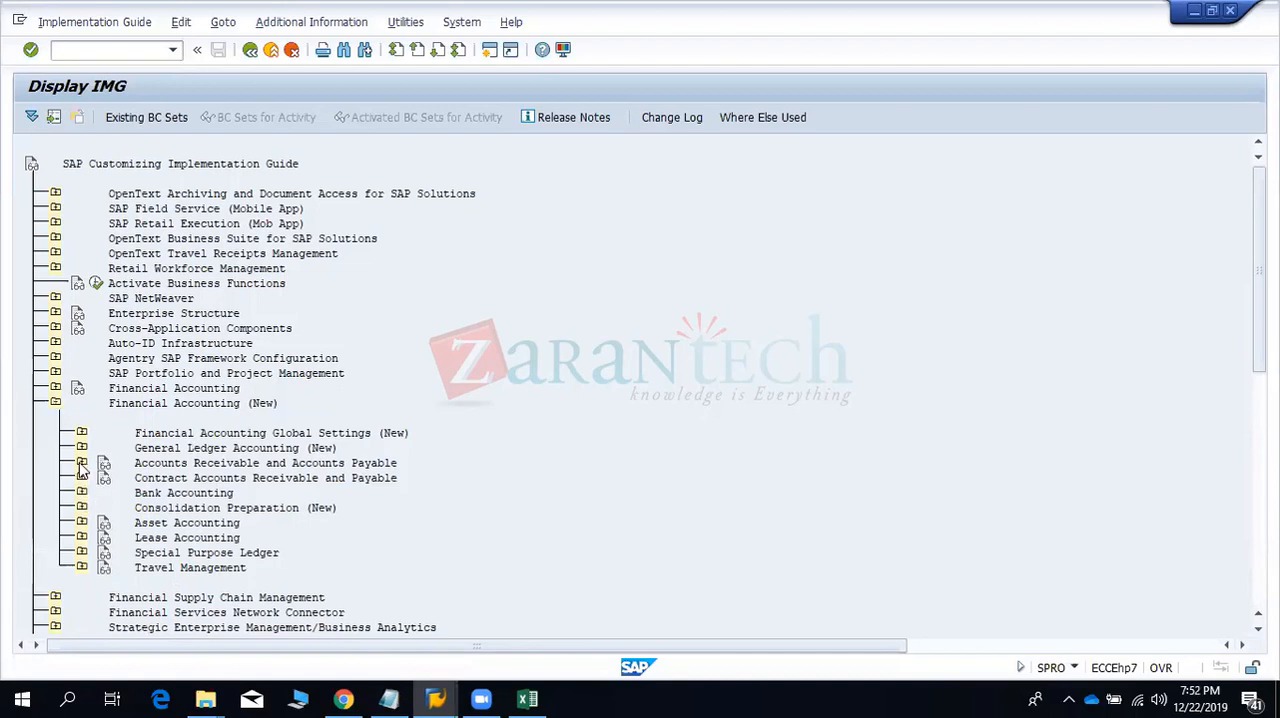
click(81, 465)
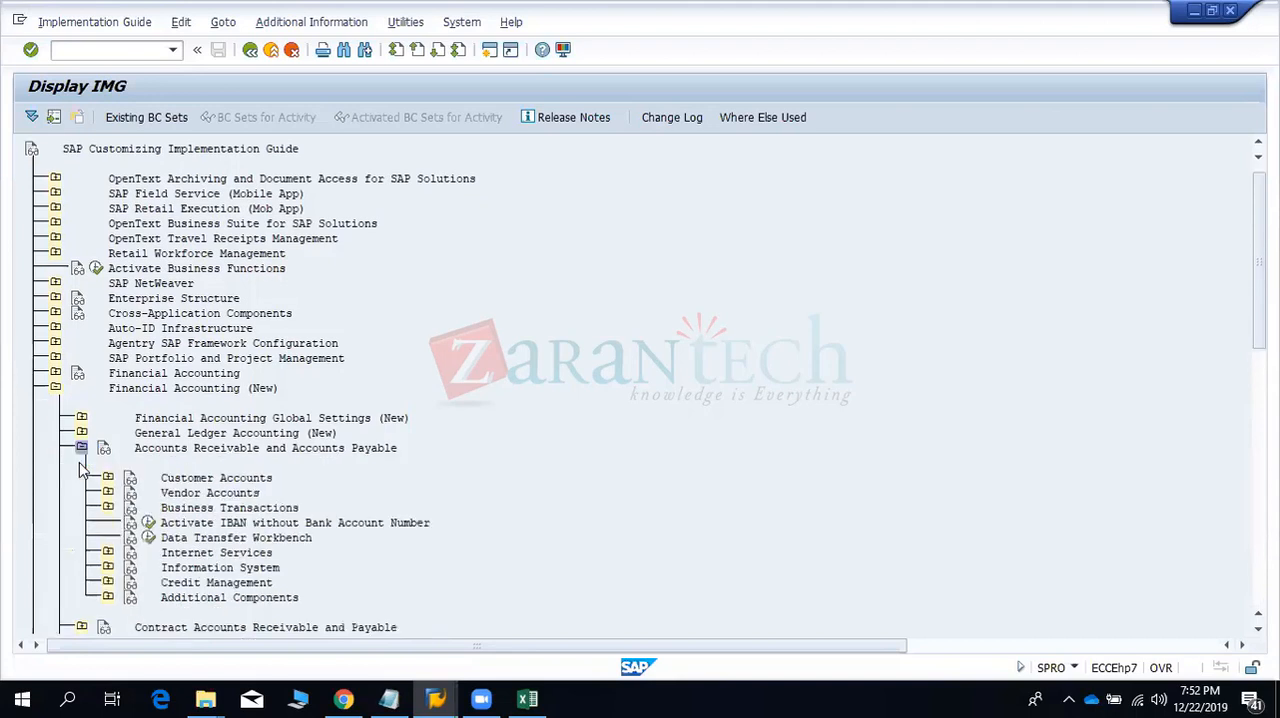
click(81, 447)
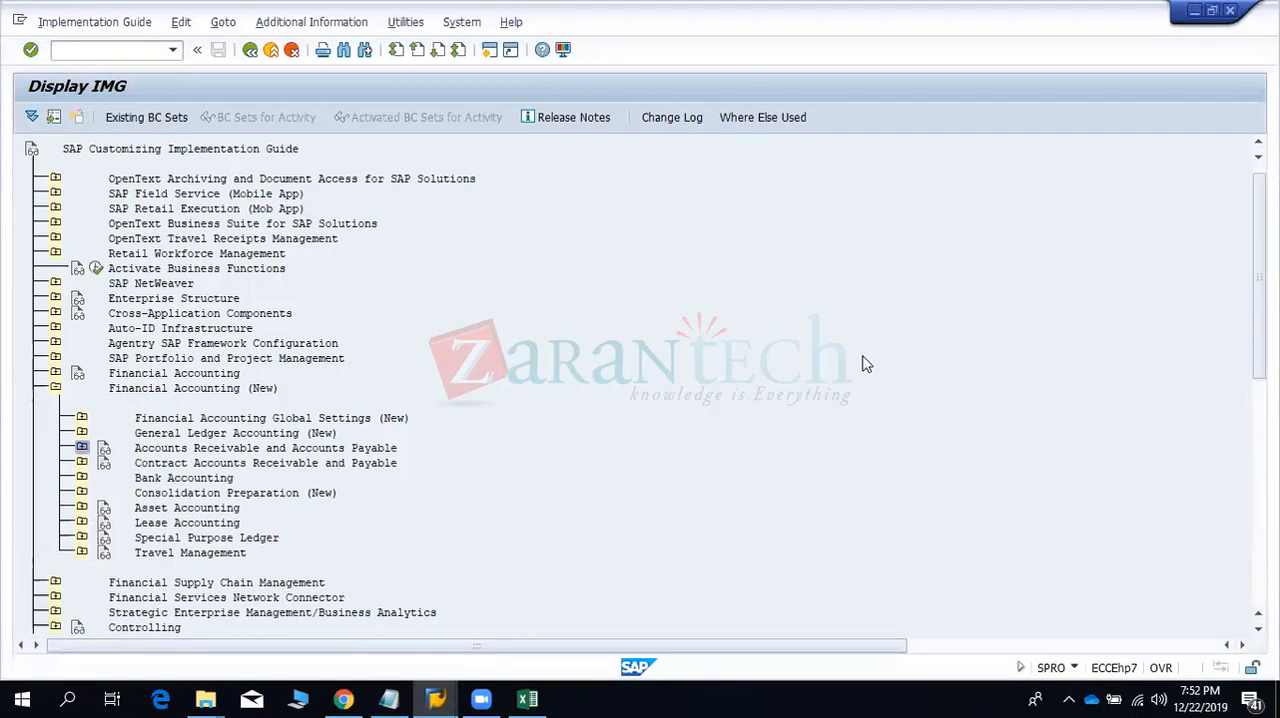
click(922, 285)
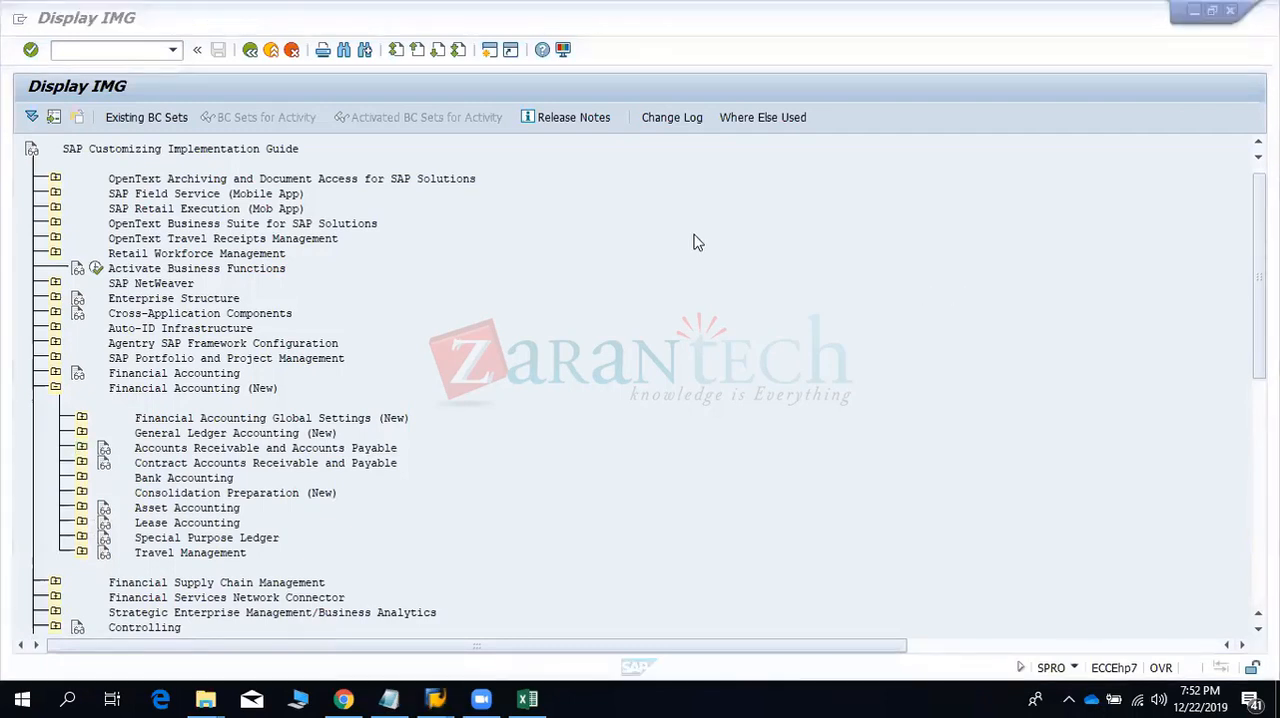
click(558, 302)
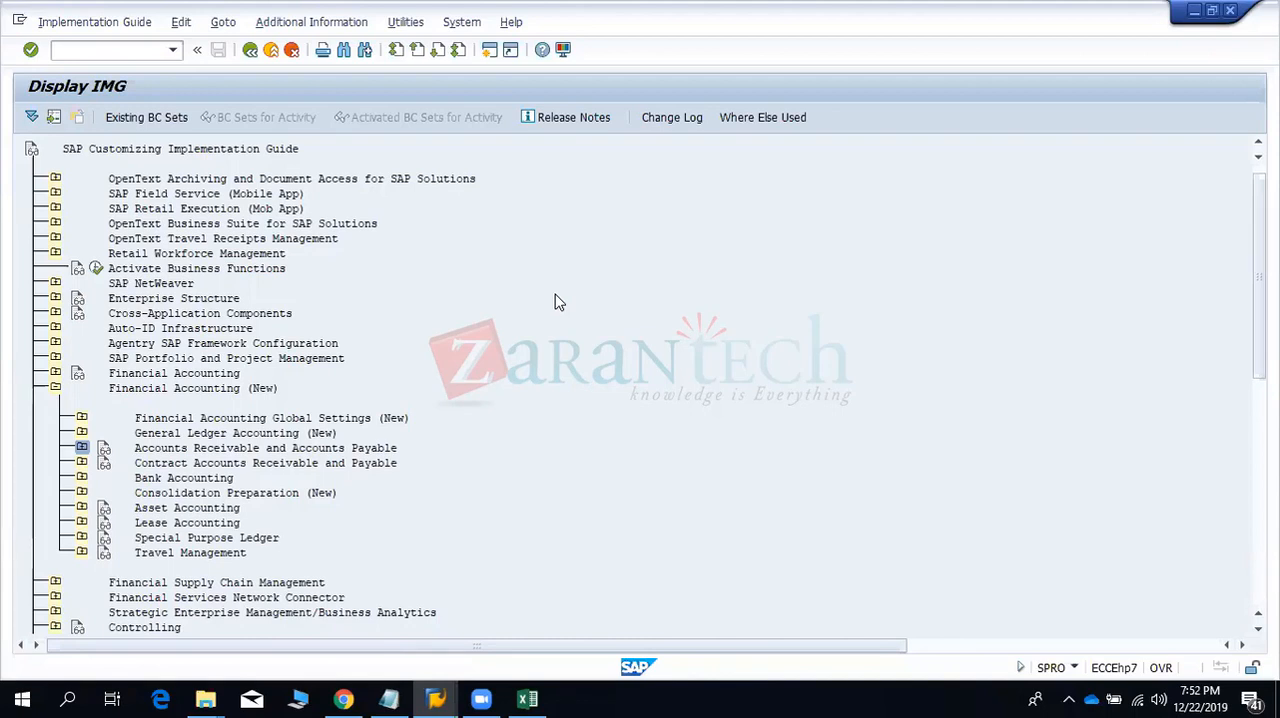
click(55, 389)
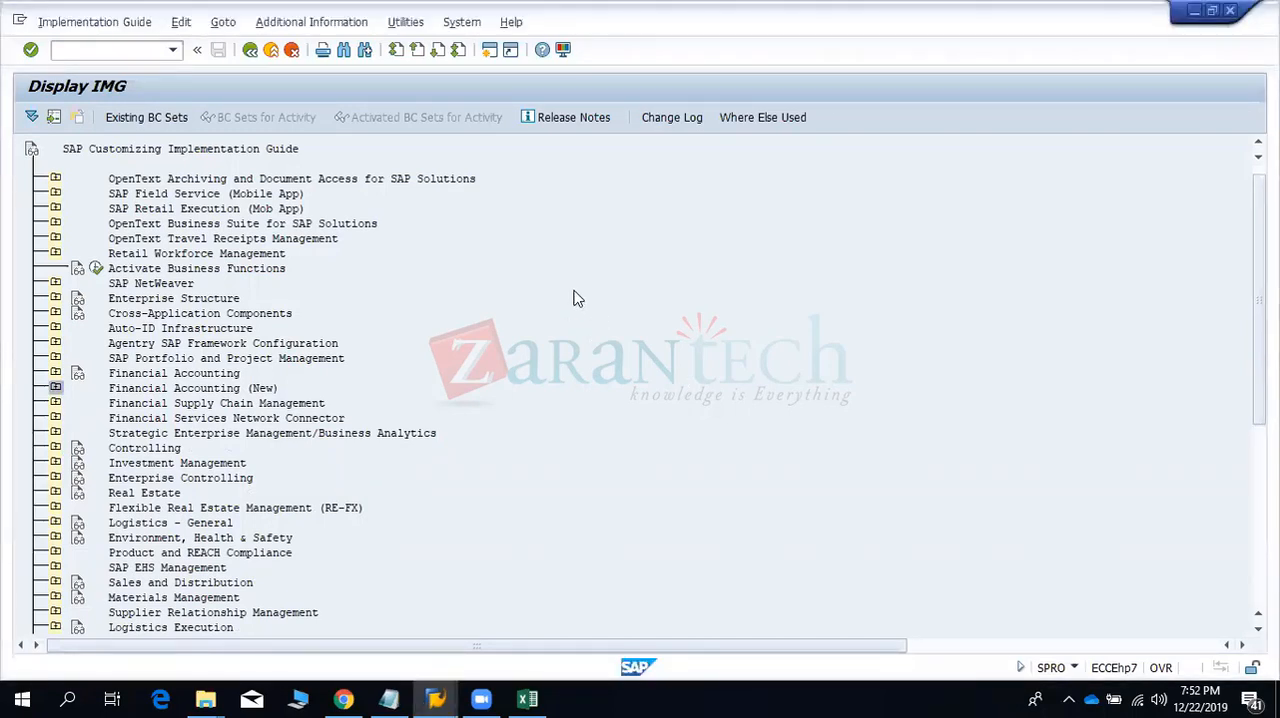
- Expand Financial Supply Chain Management and its Treasury and Risk Management node in the implementation guide
click(87, 53)
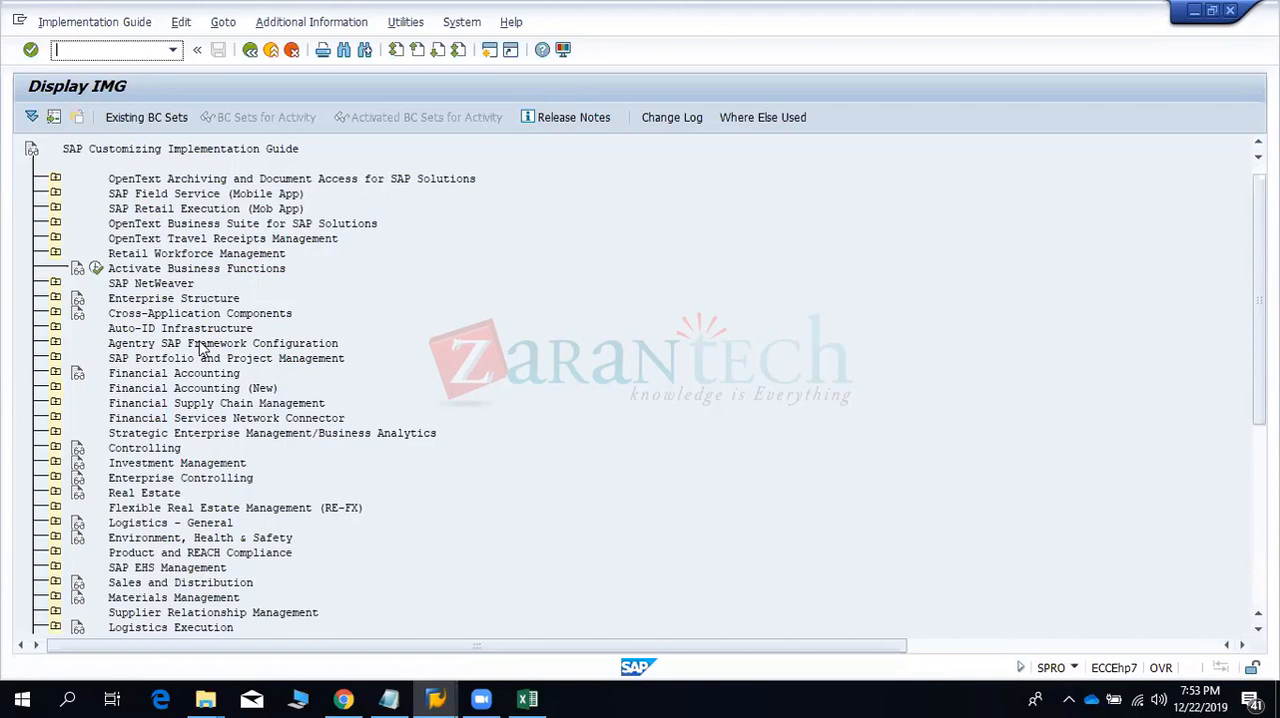
click(55, 403)
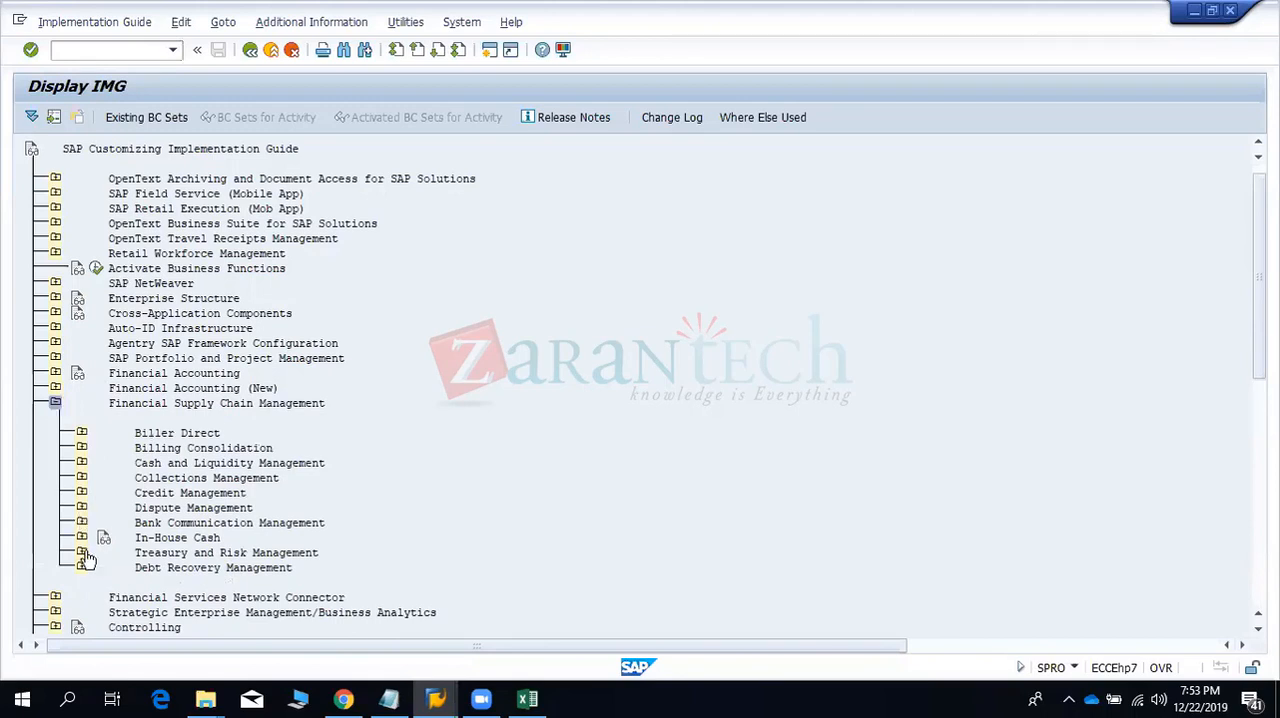
click(82, 553)
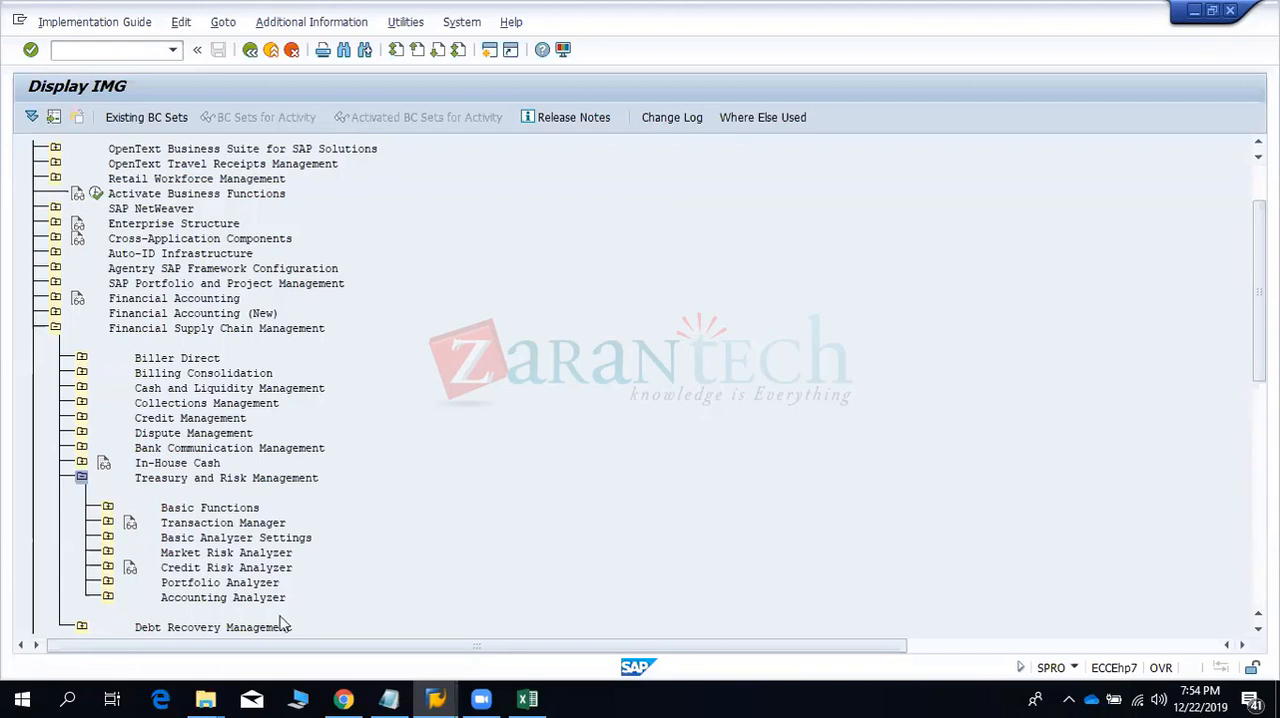
- Switch to the Excel workbook and enter the company codes 1001 in D15 and 1002 in E15
click(528, 699)
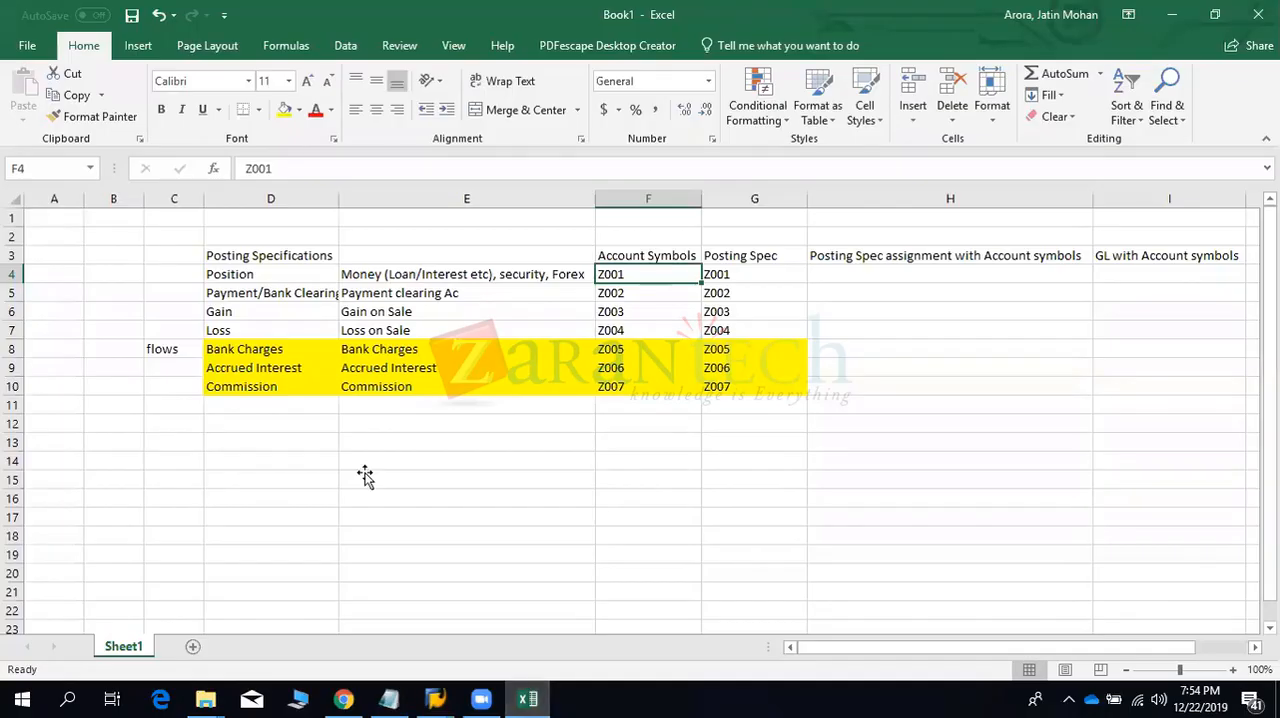
click(363, 477)
key(Left)
text(1001)
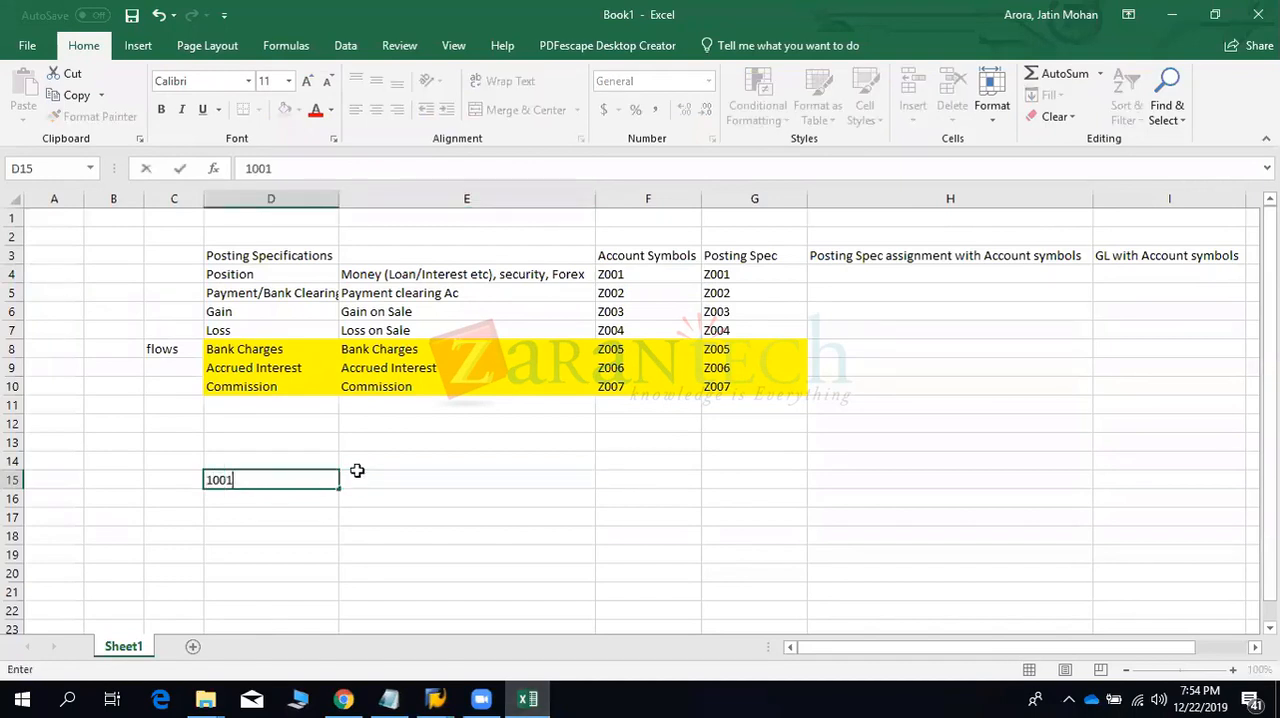
key(Tab)
text(1100)
key(BackSpace)
key(BackSpace)
key(BackSpace)
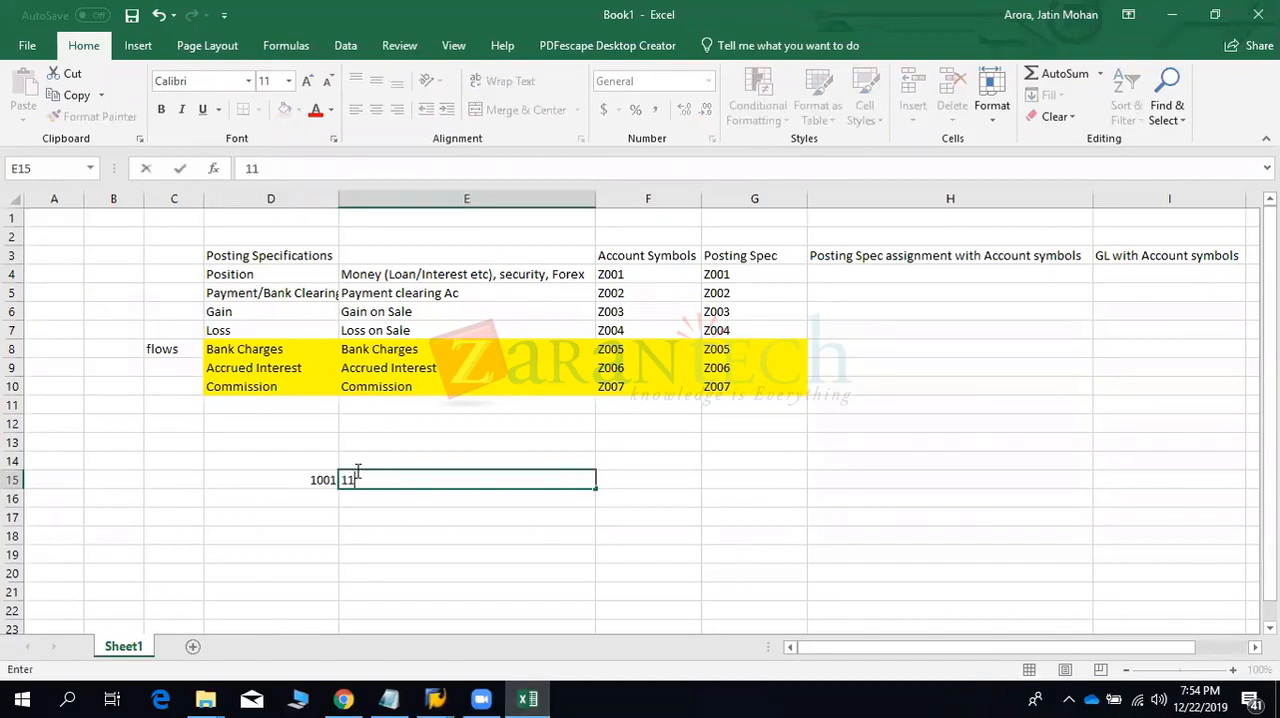
text(00)
key(BackSpace)
text(02)
key(Return)
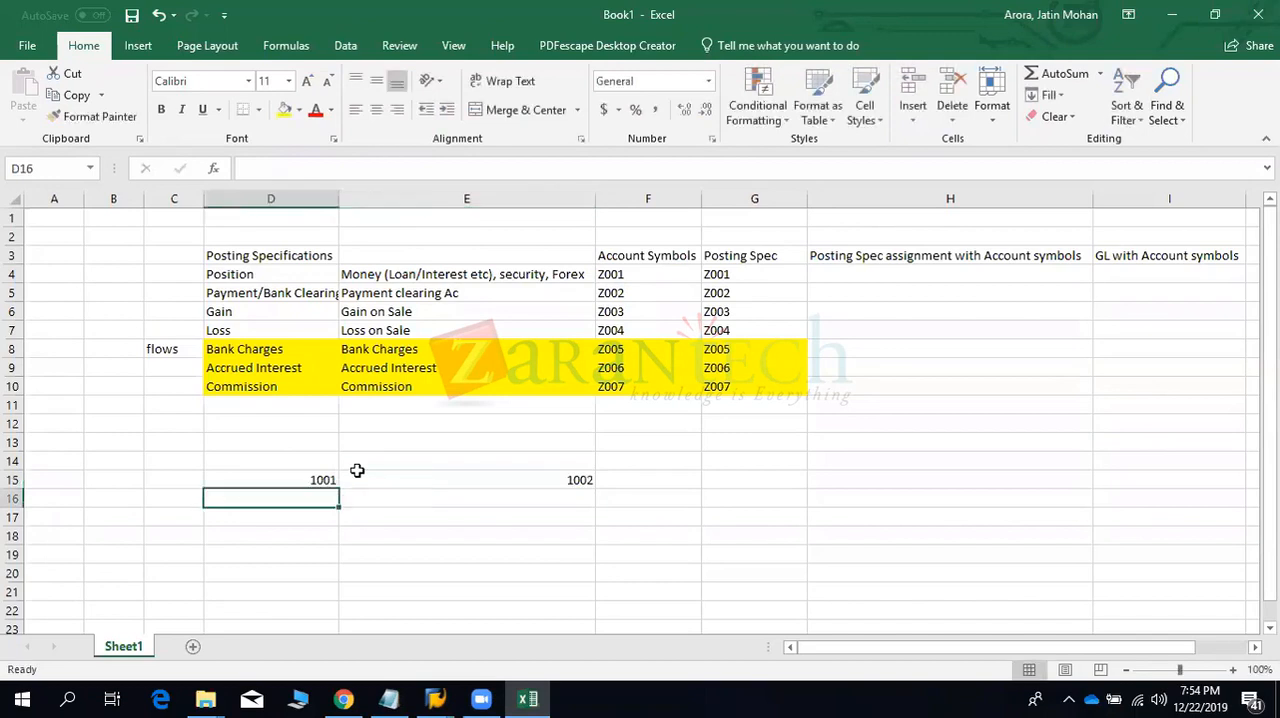
- Add the headings PAYER in D14 and RECEIVER in E14 above the two company codes
key(Left)
key(Up)
key(Up)
key(Right)
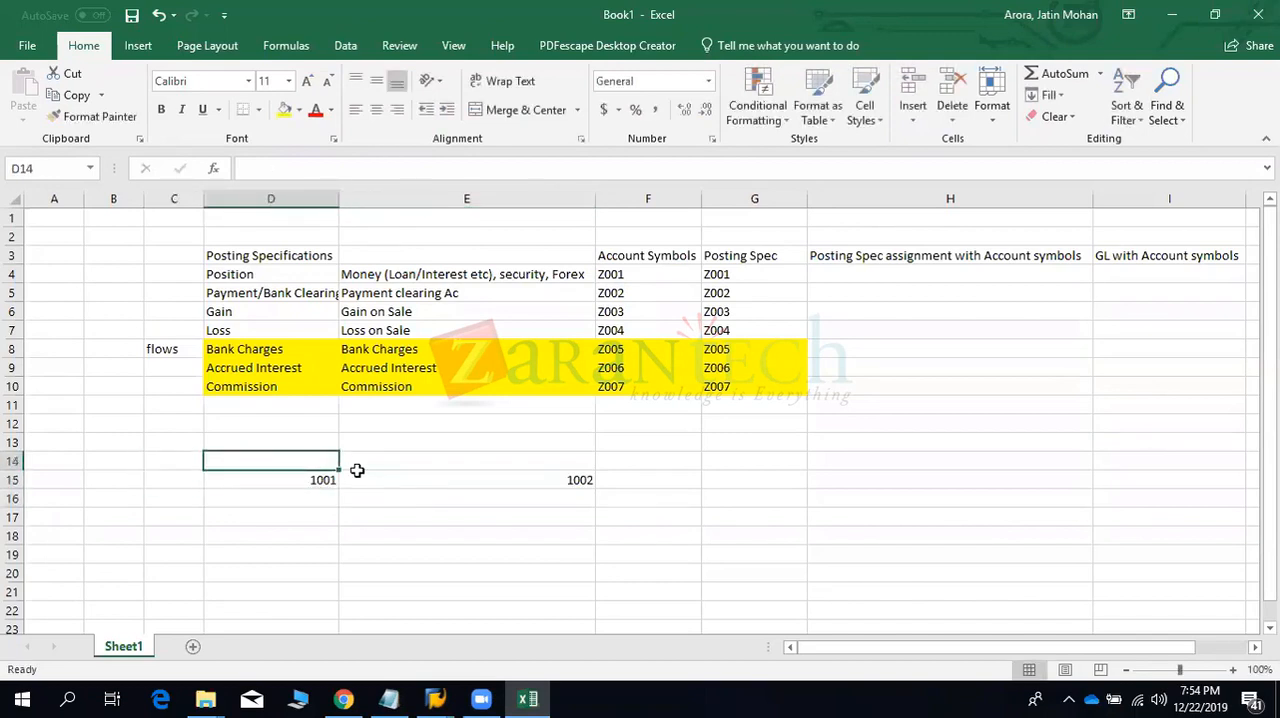
text(PAYER)
key(Tab)
text(E)
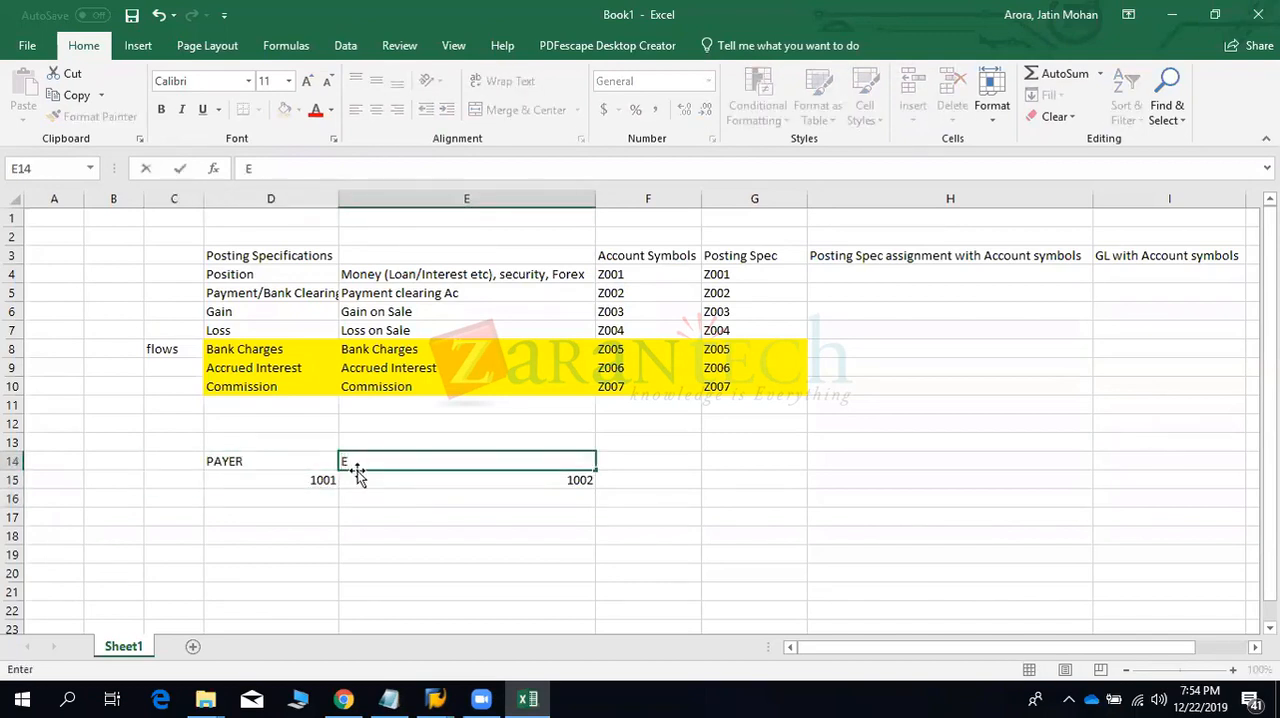
key(BackSpace)
text(RECEIVER)
key(Return)
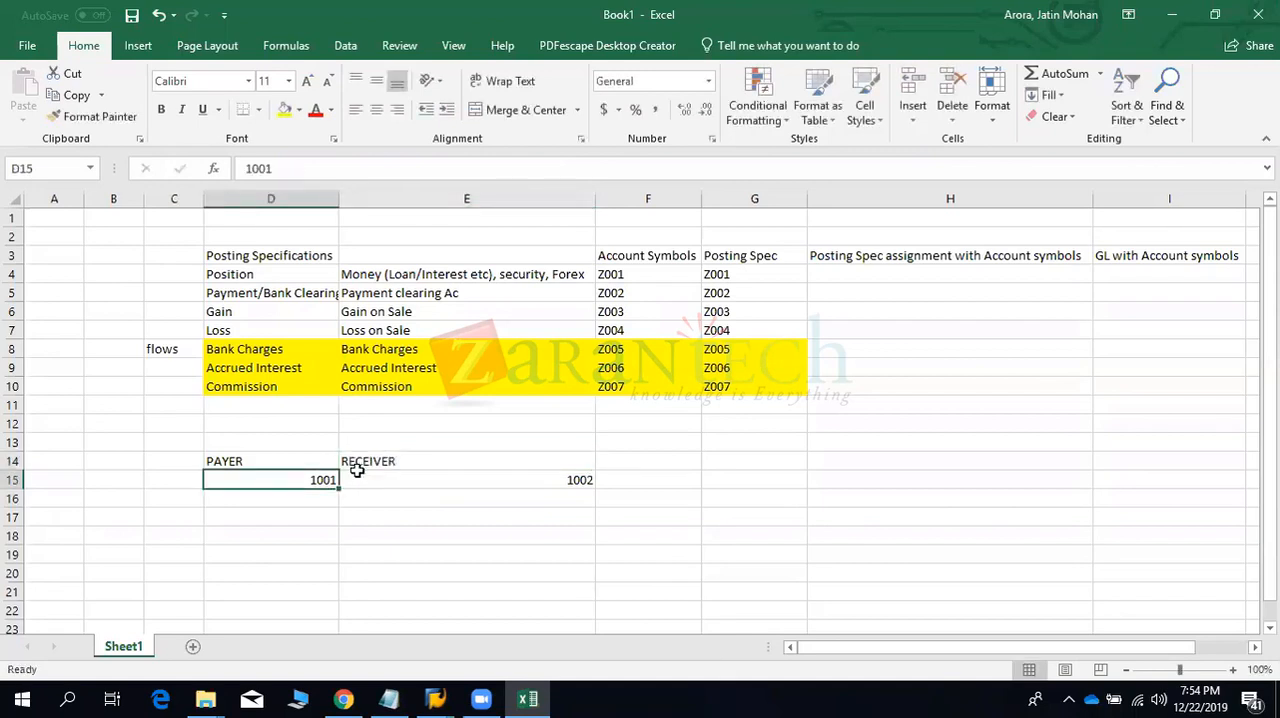
- Start a deal row by entering the label DEAL in C17 and company code 1001 in D17
key(Down)
key(Down)
key(Left)
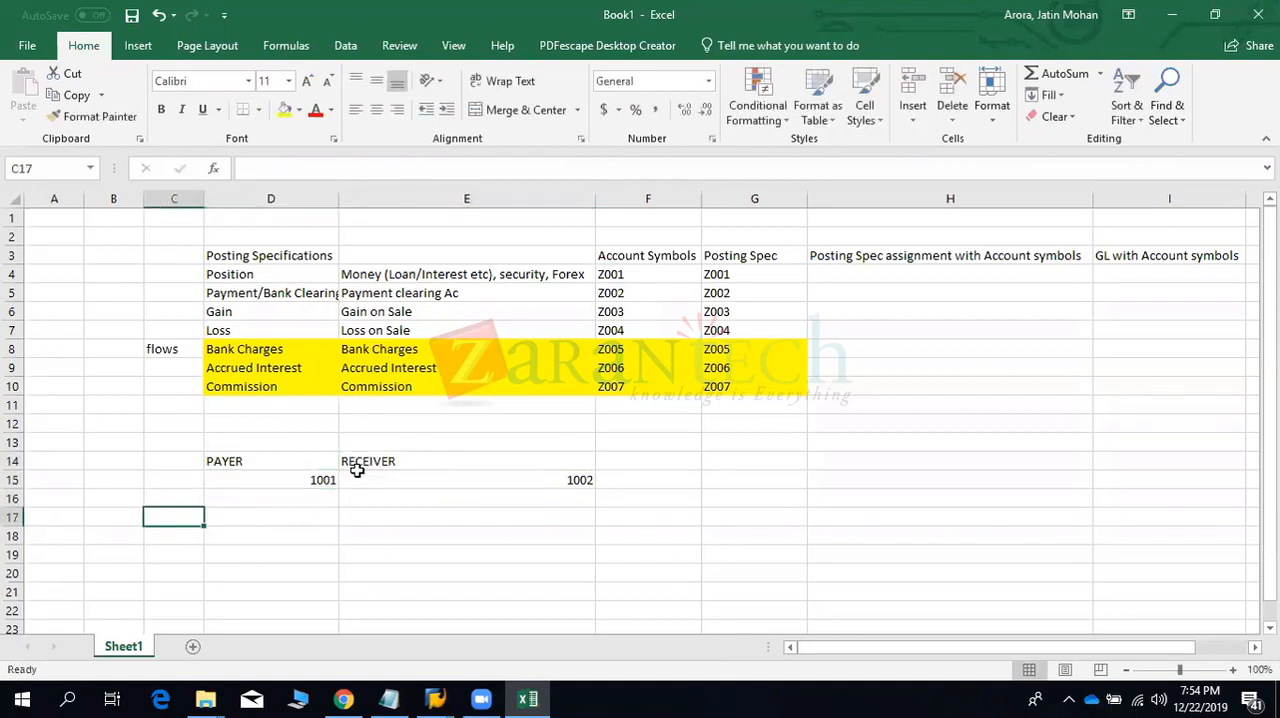
text(DEAL)
key(Tab)
text(1001)
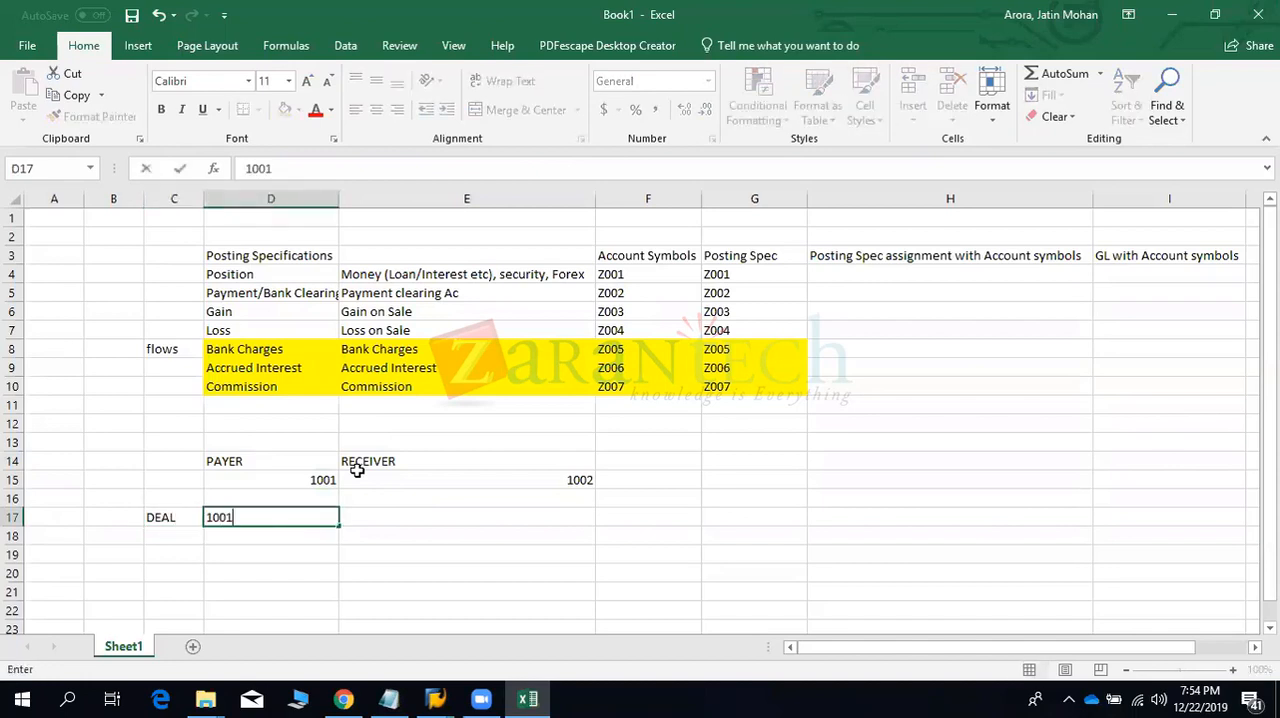
key(Tab)
- Add the headings CO CODE in D16 and BP in E16 above the deal row
key(Up)
key(Left)
text(CO CODE)
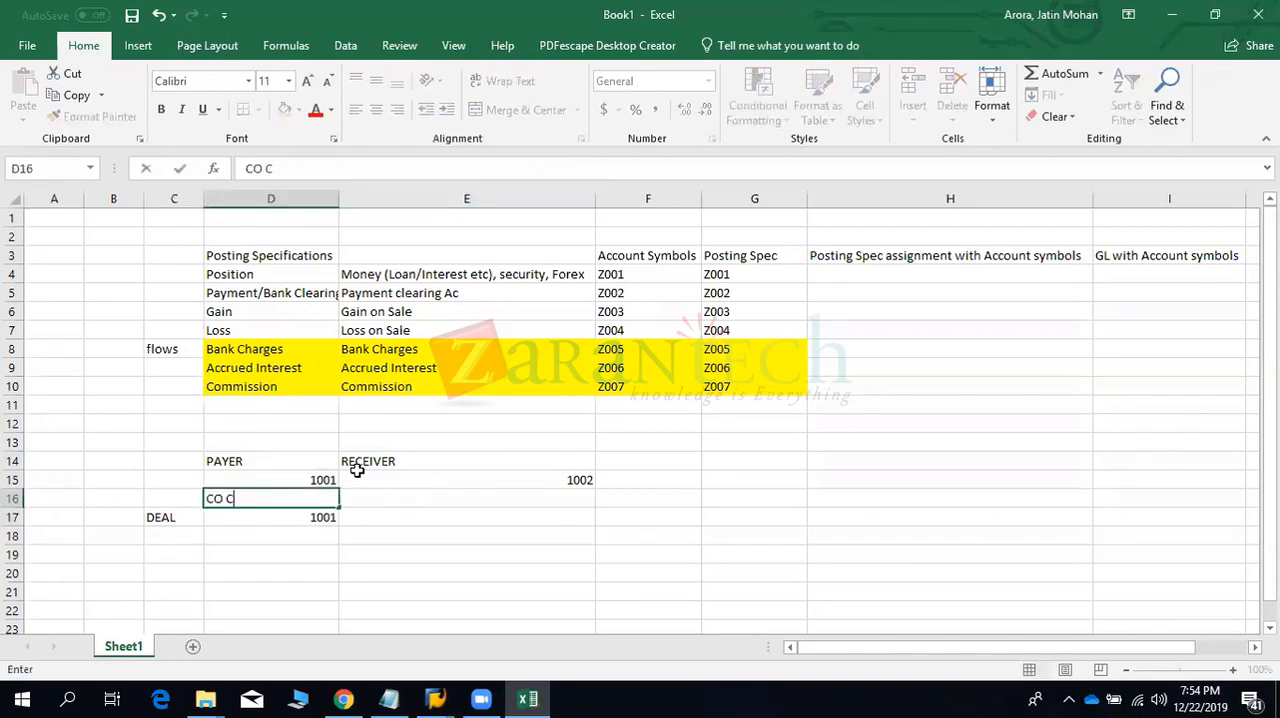
key(Return)
key(Right)
key(Up)
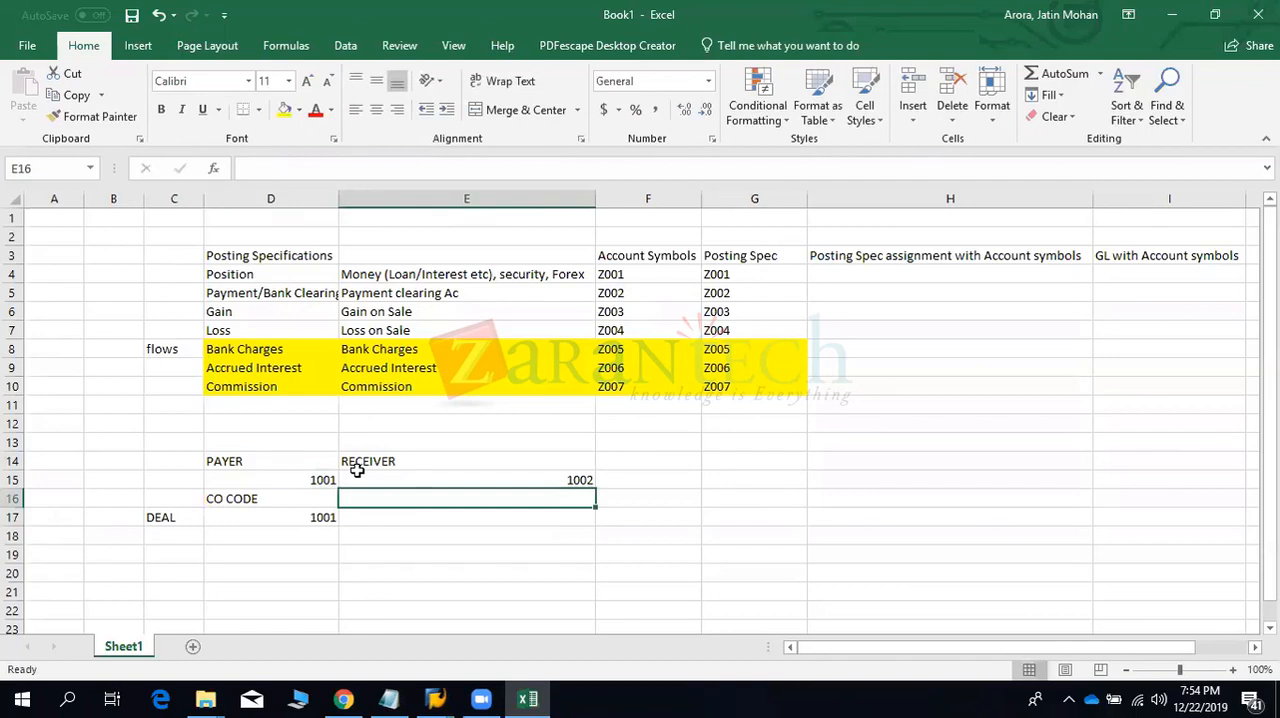
text(BP)
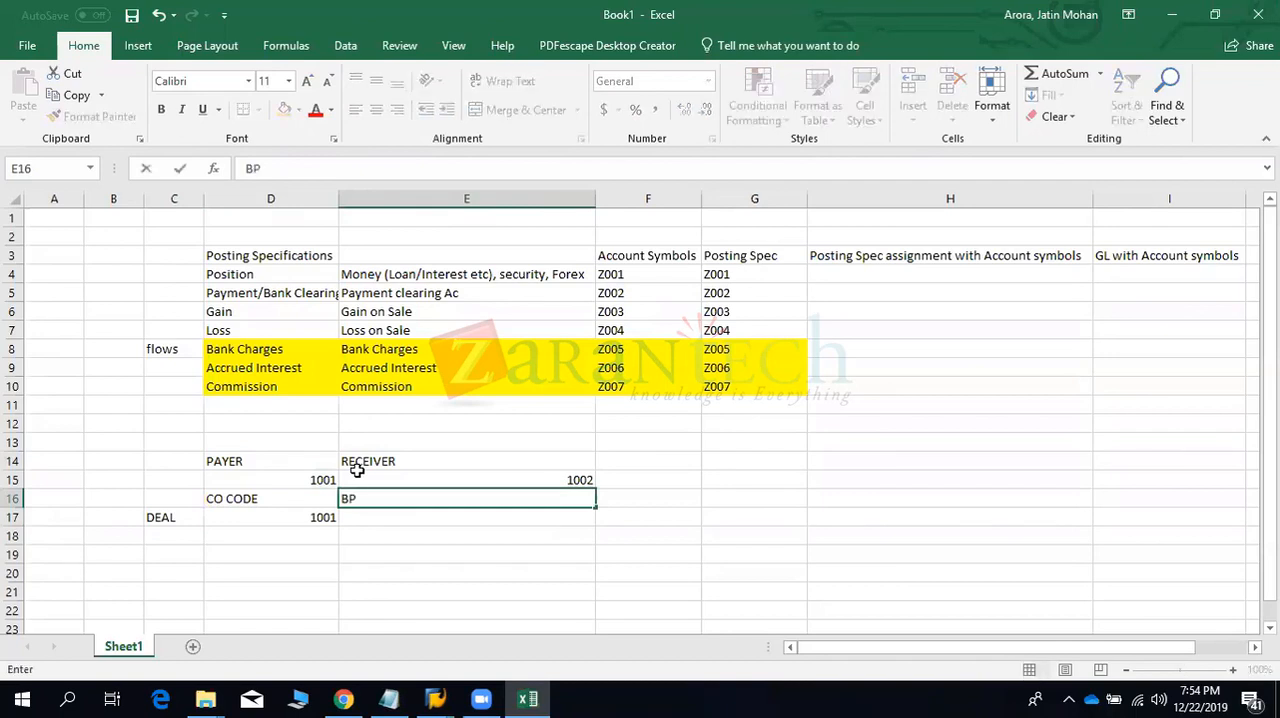
key(Return)
- Enter business partner BP1002 in E17 for the deal of company code 1001
text(BP)
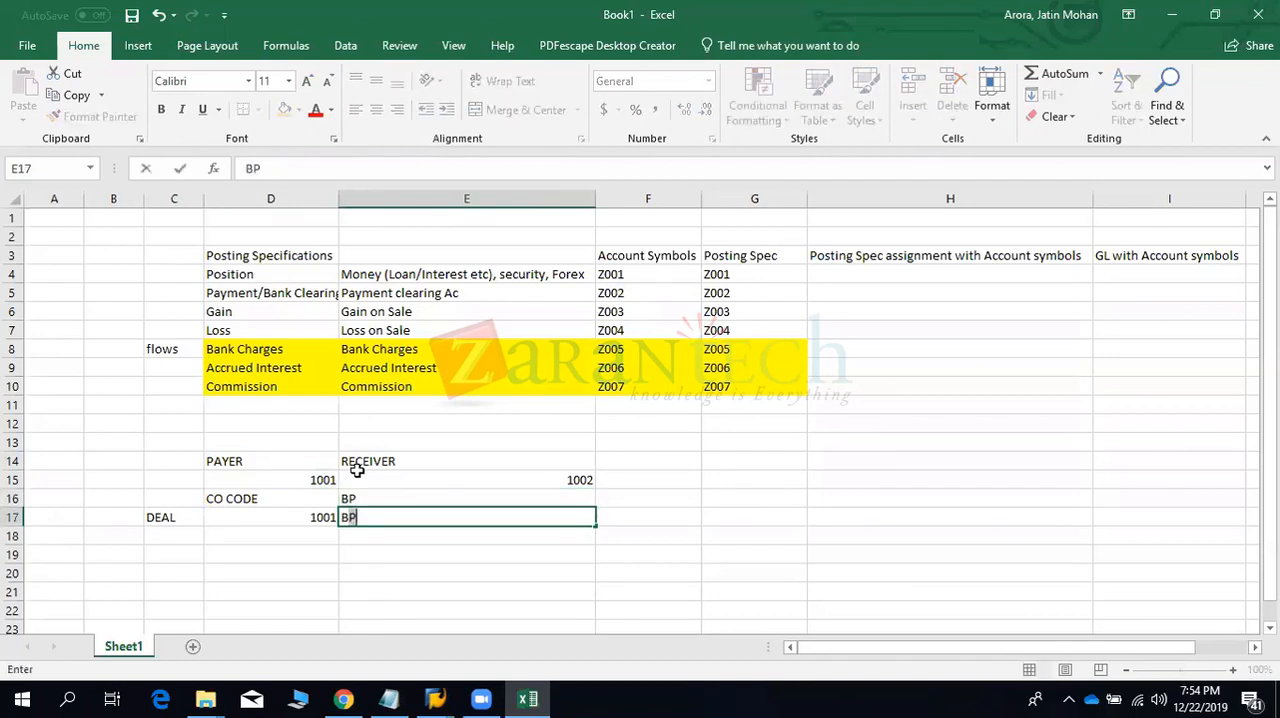
text(1002)
key(Return)
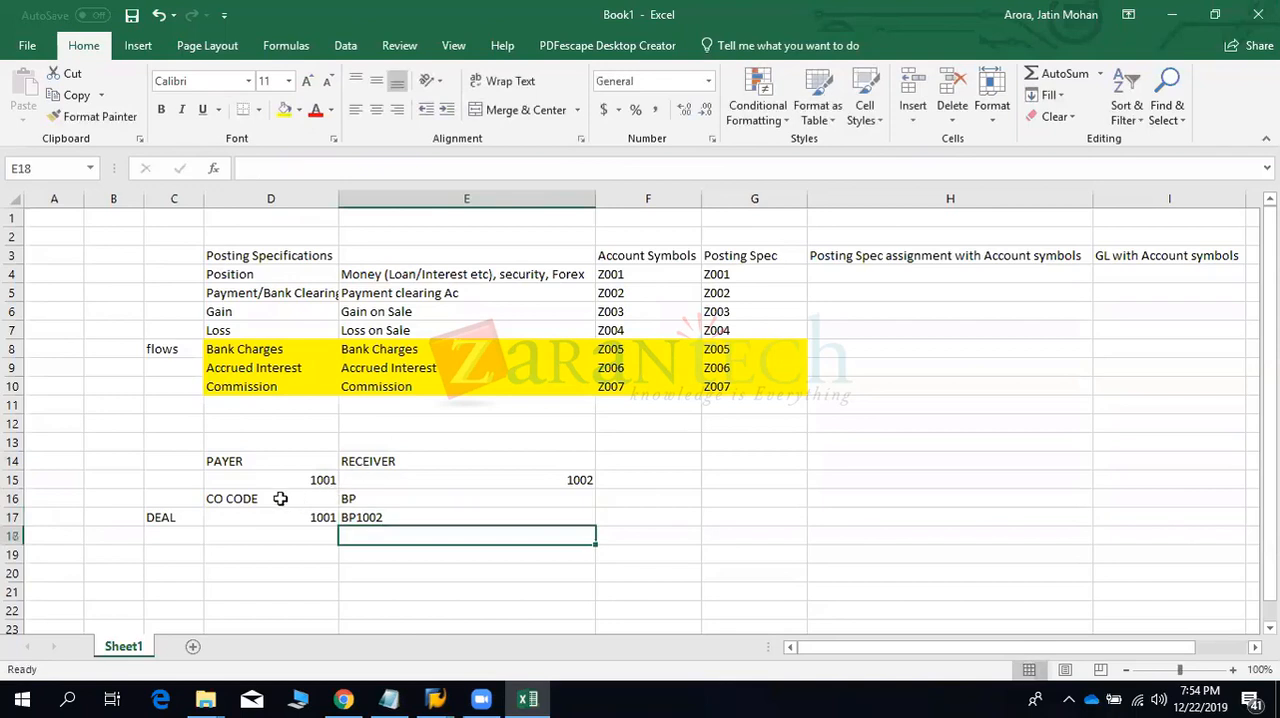
drag(280, 498, 362, 505)
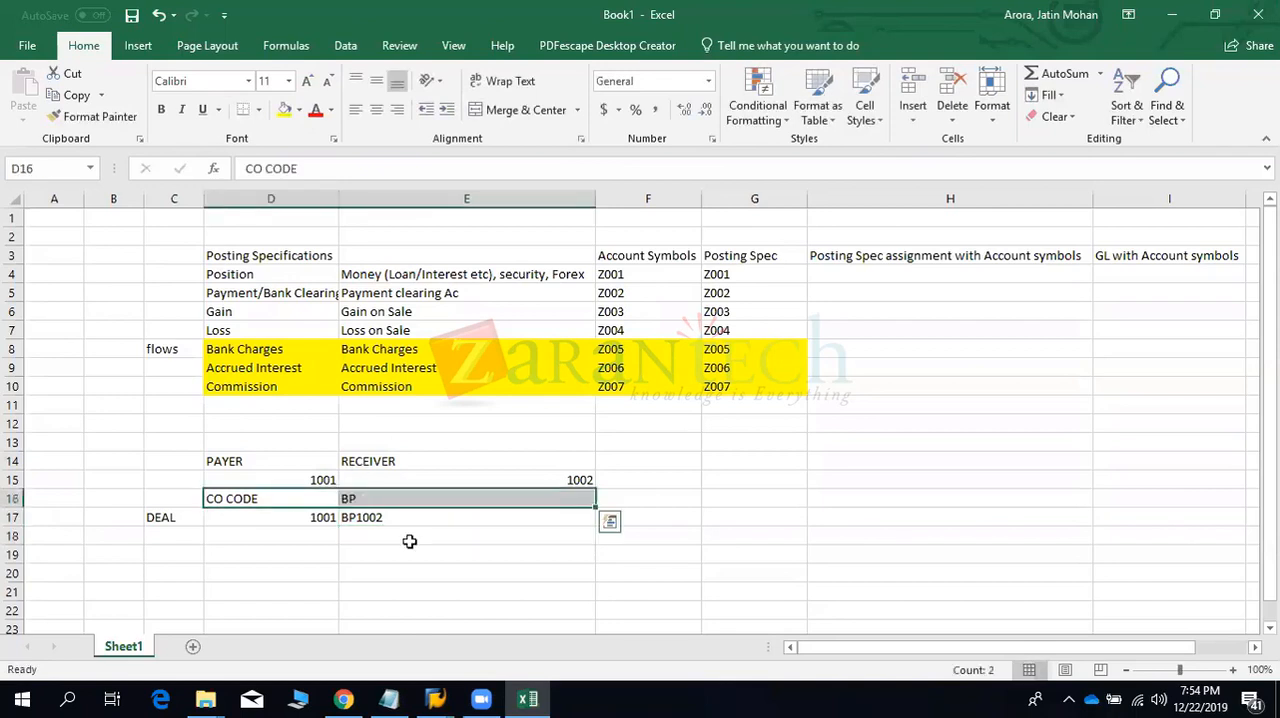
click(634, 514)
click(295, 517)
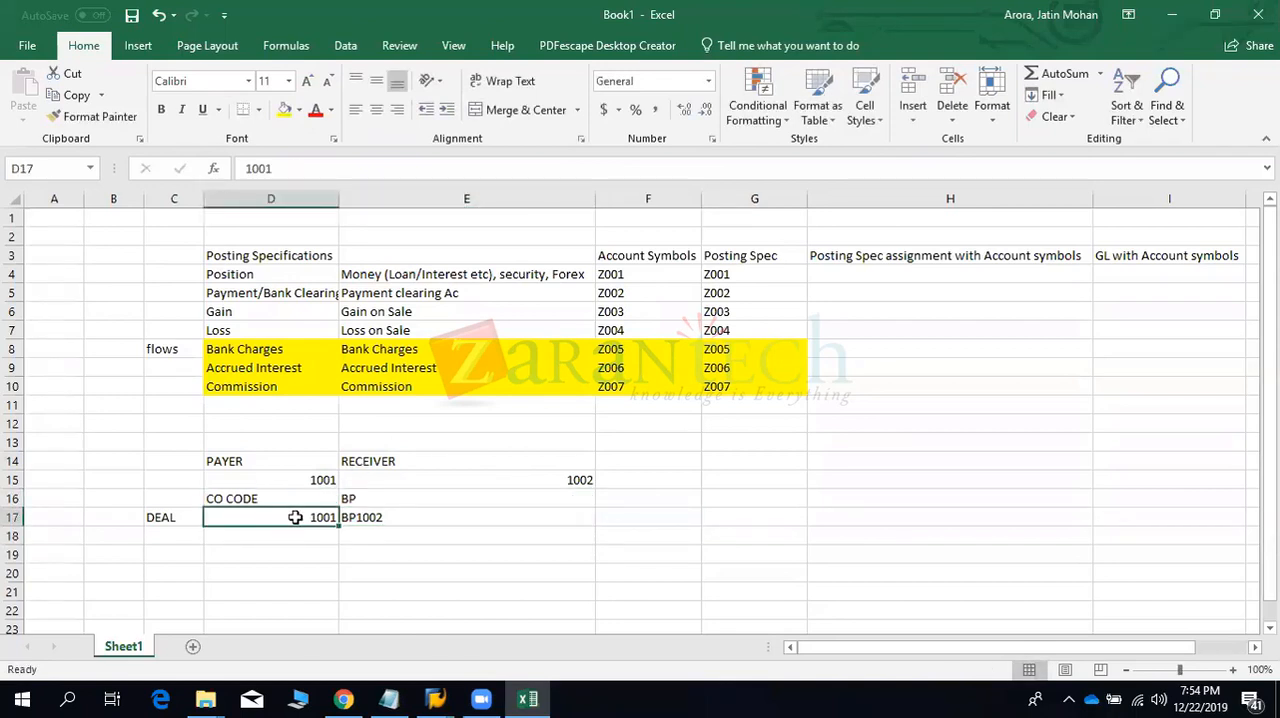
click(389, 517)
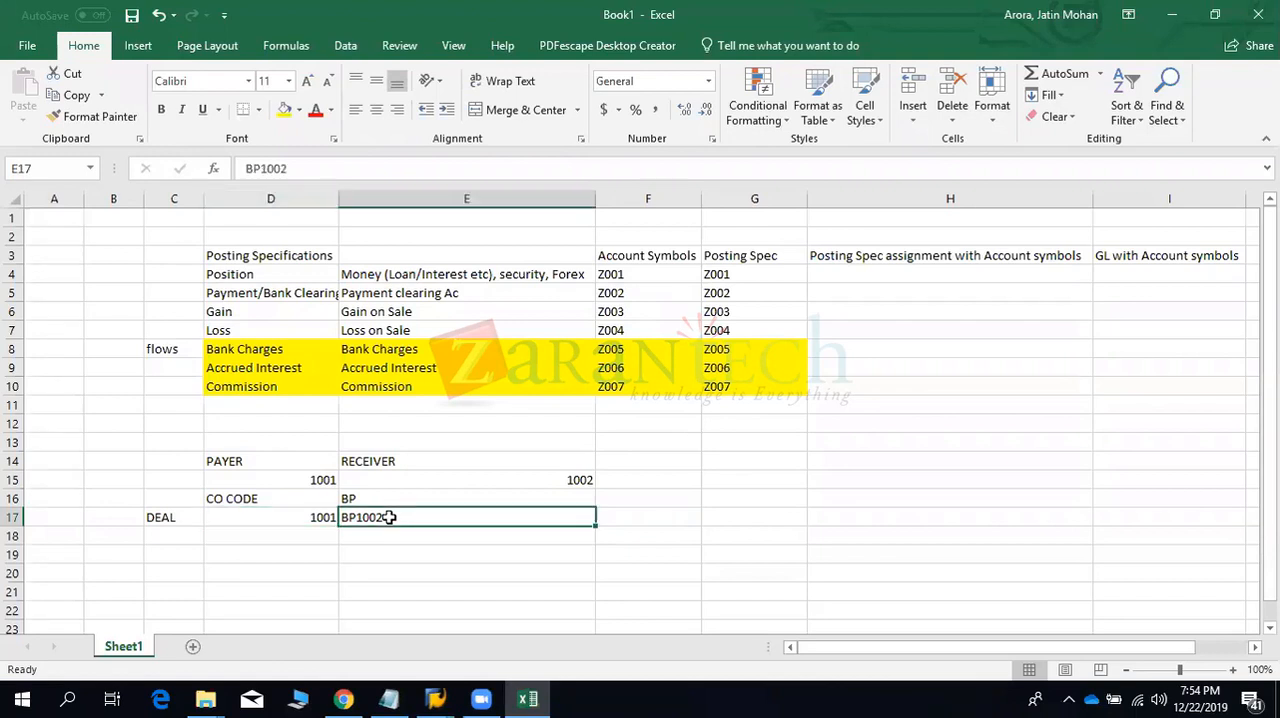
- Enter 1000001 in F17 at the end of the first deal row
click(628, 512)
text(1000001)
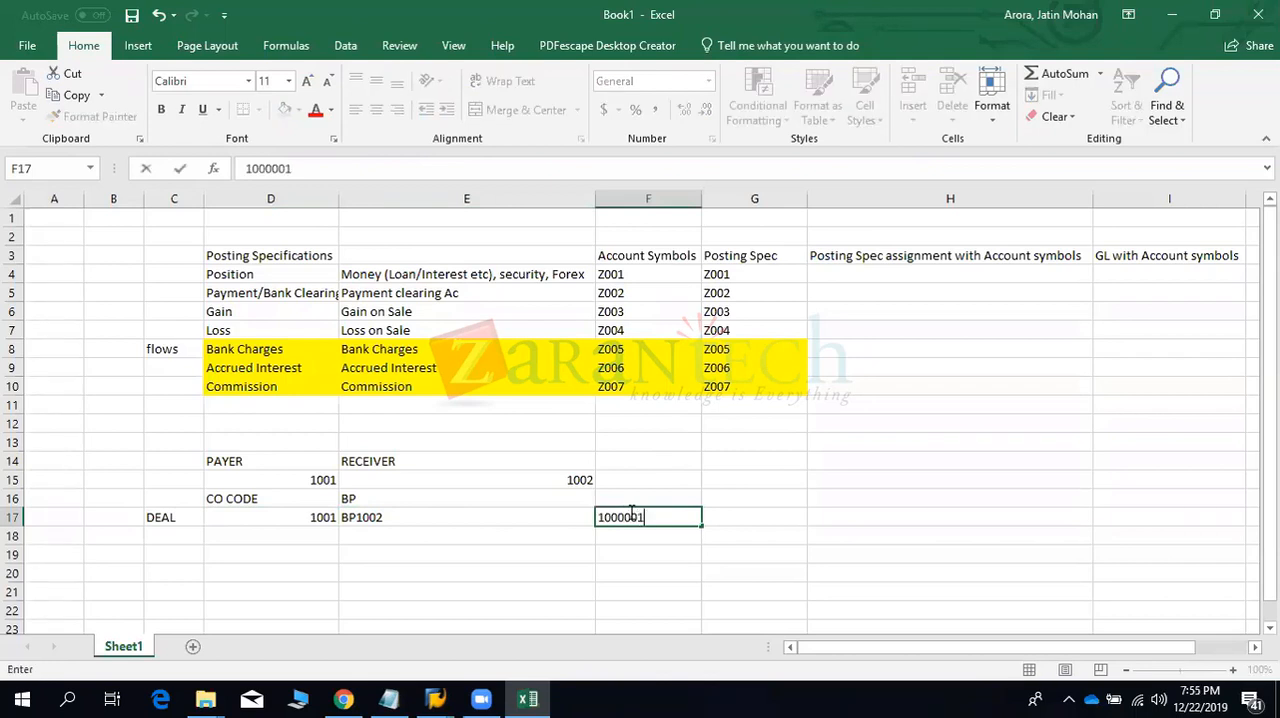
key(Up)
click(628, 512)
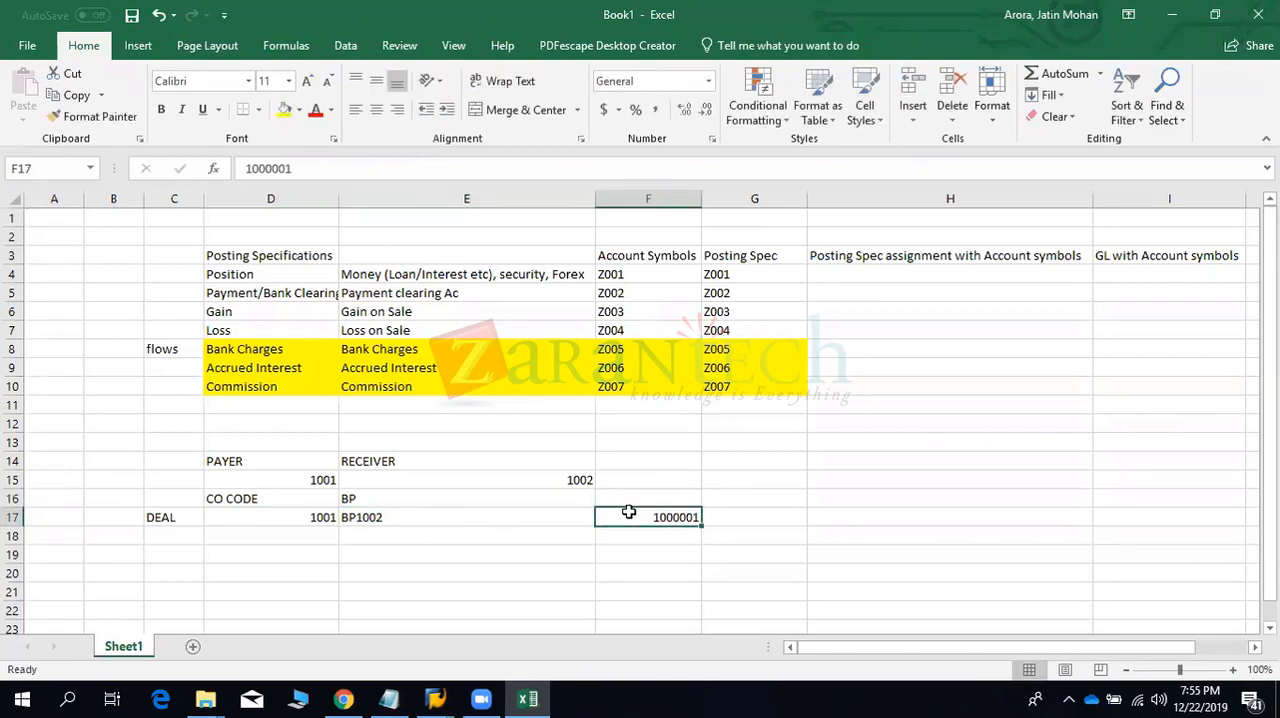
- Add the mirror deal in row 19 with company code 1002 in D19 and business partner BP1001 in E19
key(Left)
key(Left)
key(Left)
key(Down)
key(Down)
key(Right)
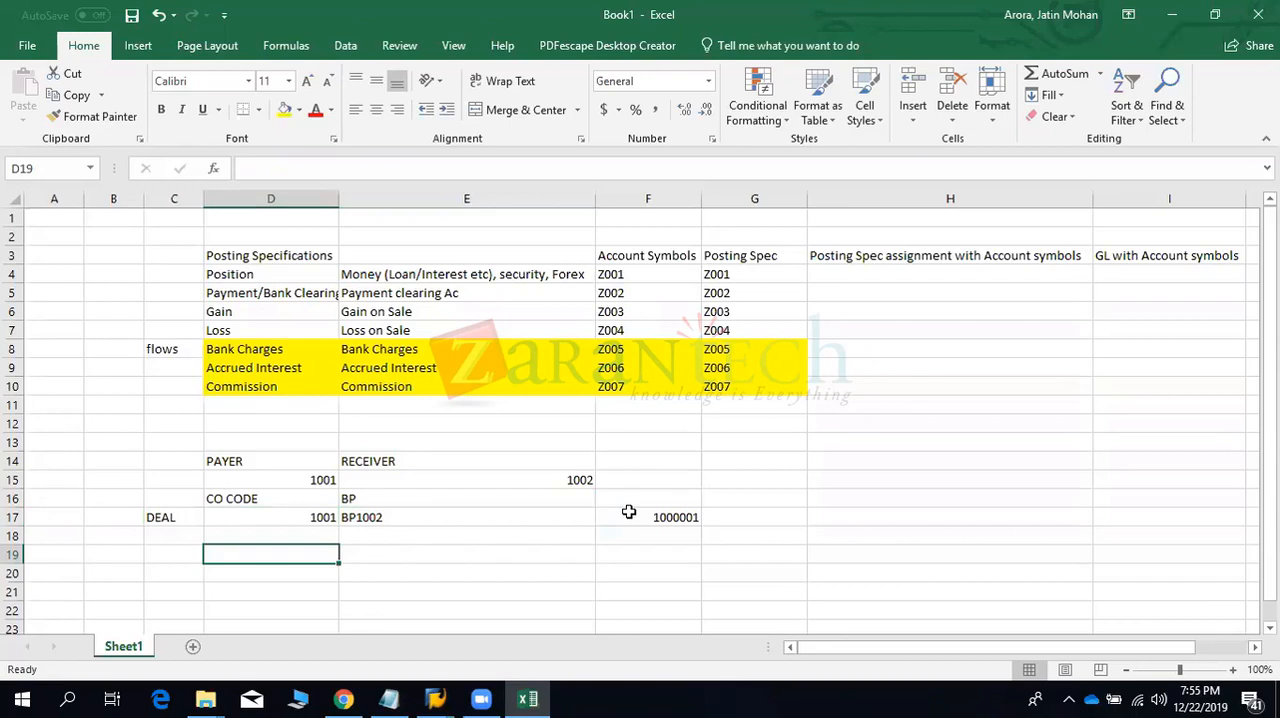
text(1002)
key(Tab)
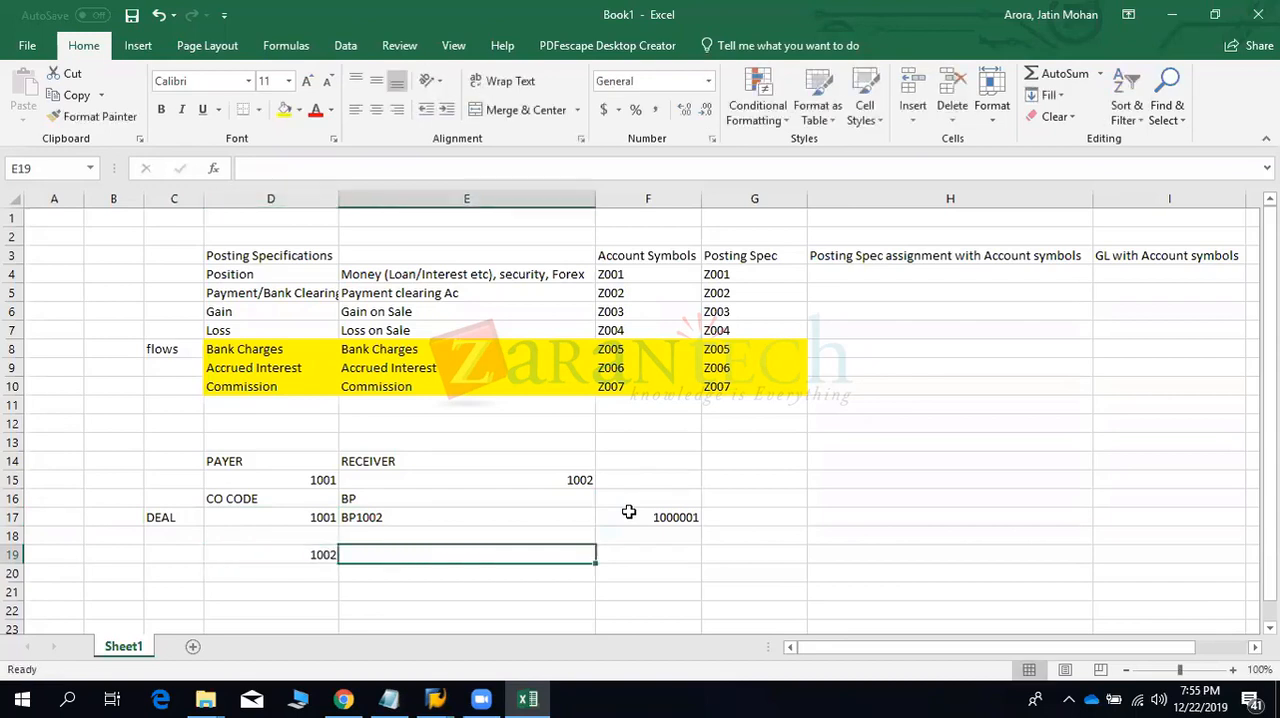
text(BP1001)
key(Return)
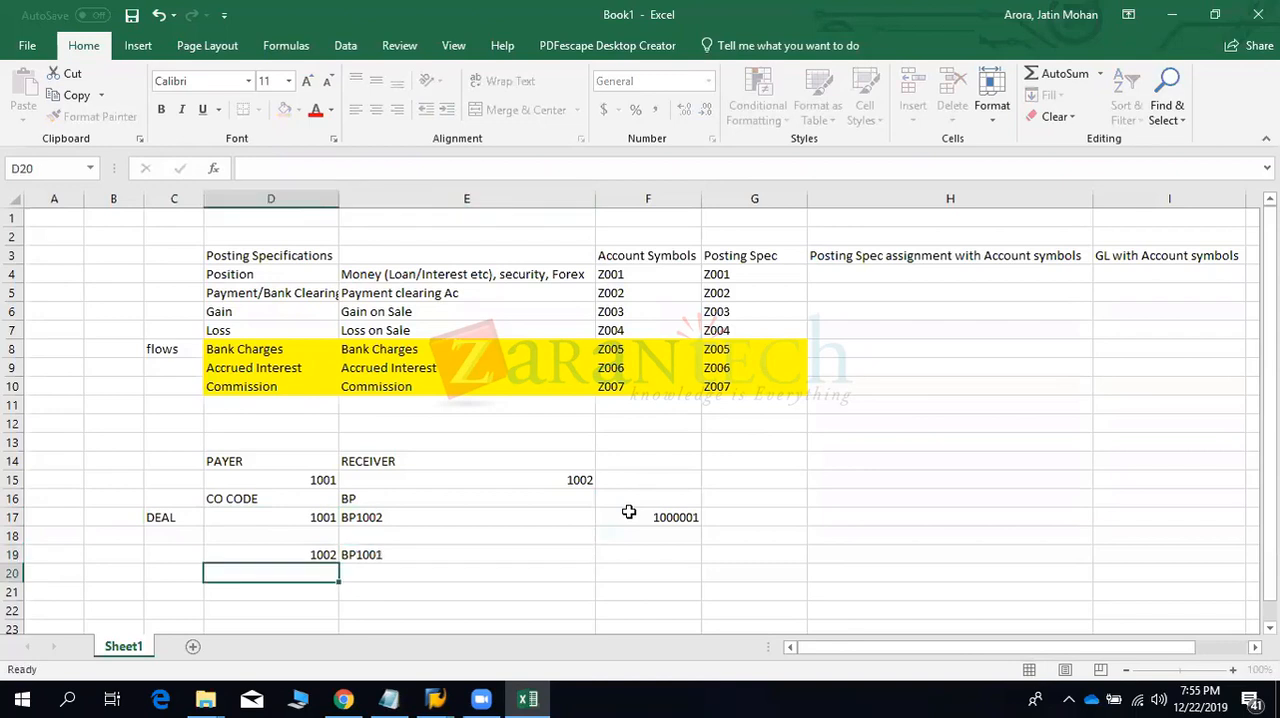
- Enter 1000002 in F19 at the end of the mirror deal row and highlight that row's cells in columns D to F
click(673, 553)
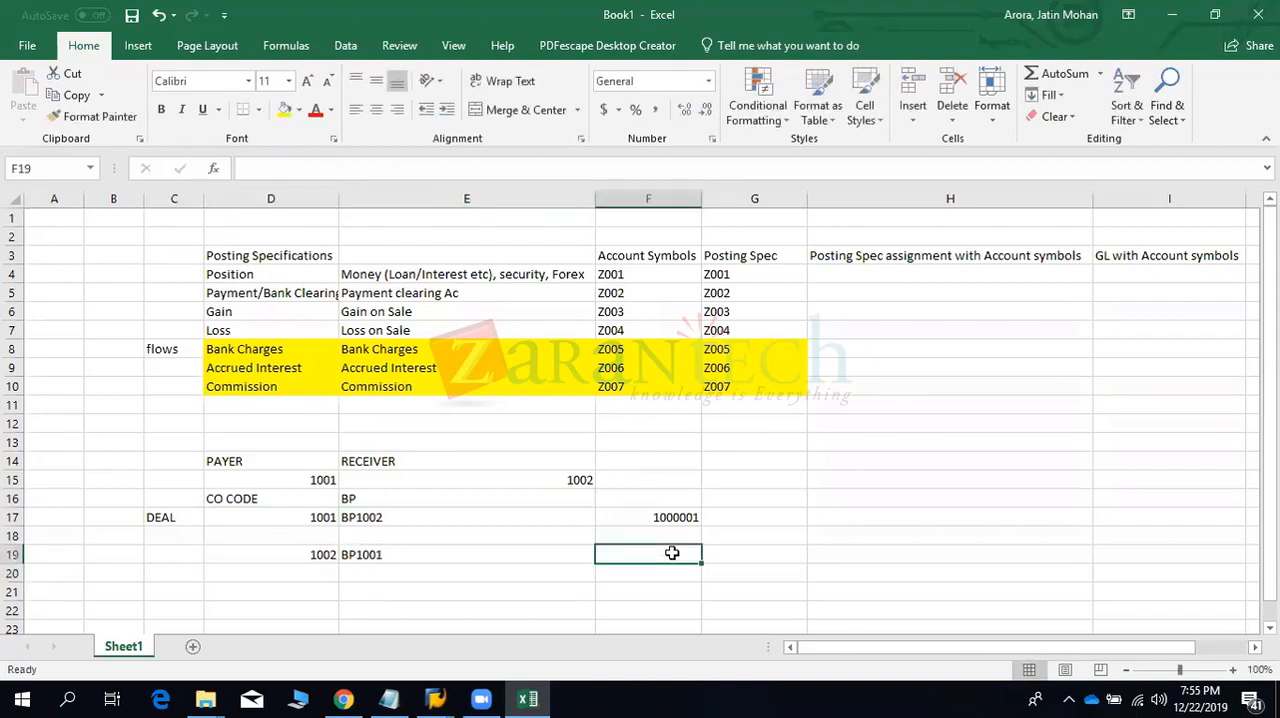
text(1000002)
key(Return)
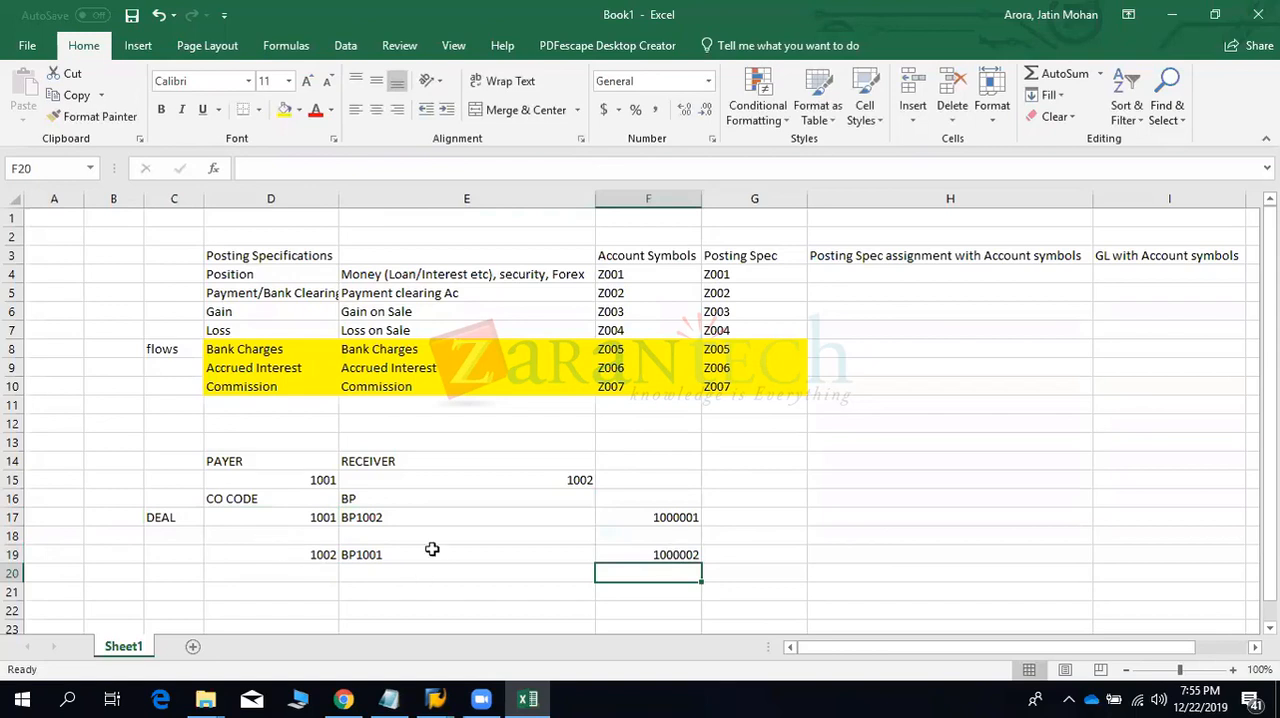
drag(268, 540, 669, 562)
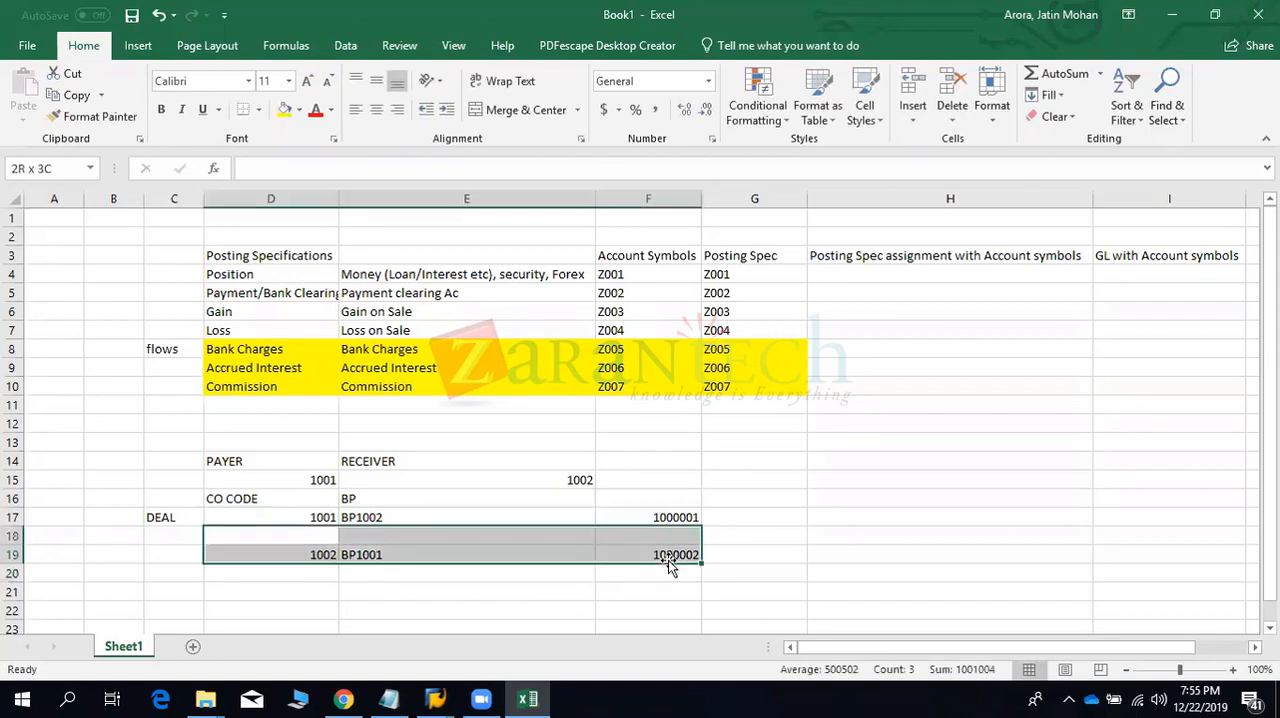
click(315, 554)
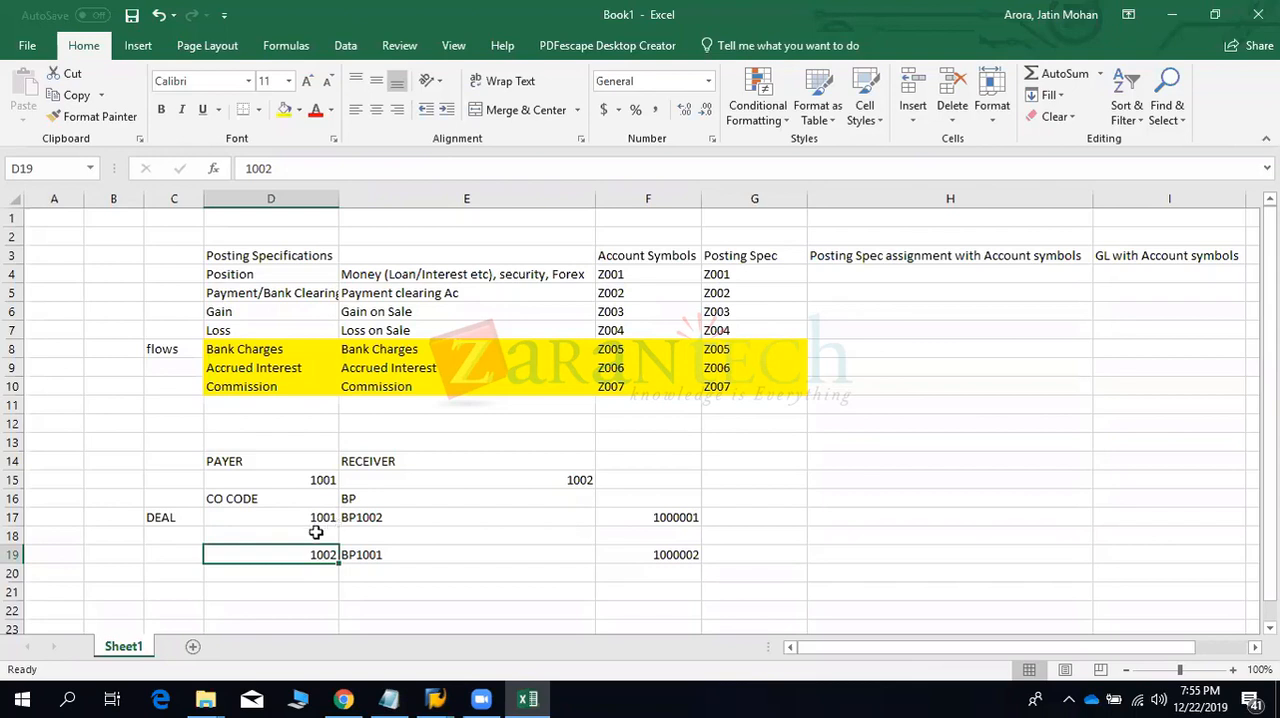
drag(317, 535, 672, 564)
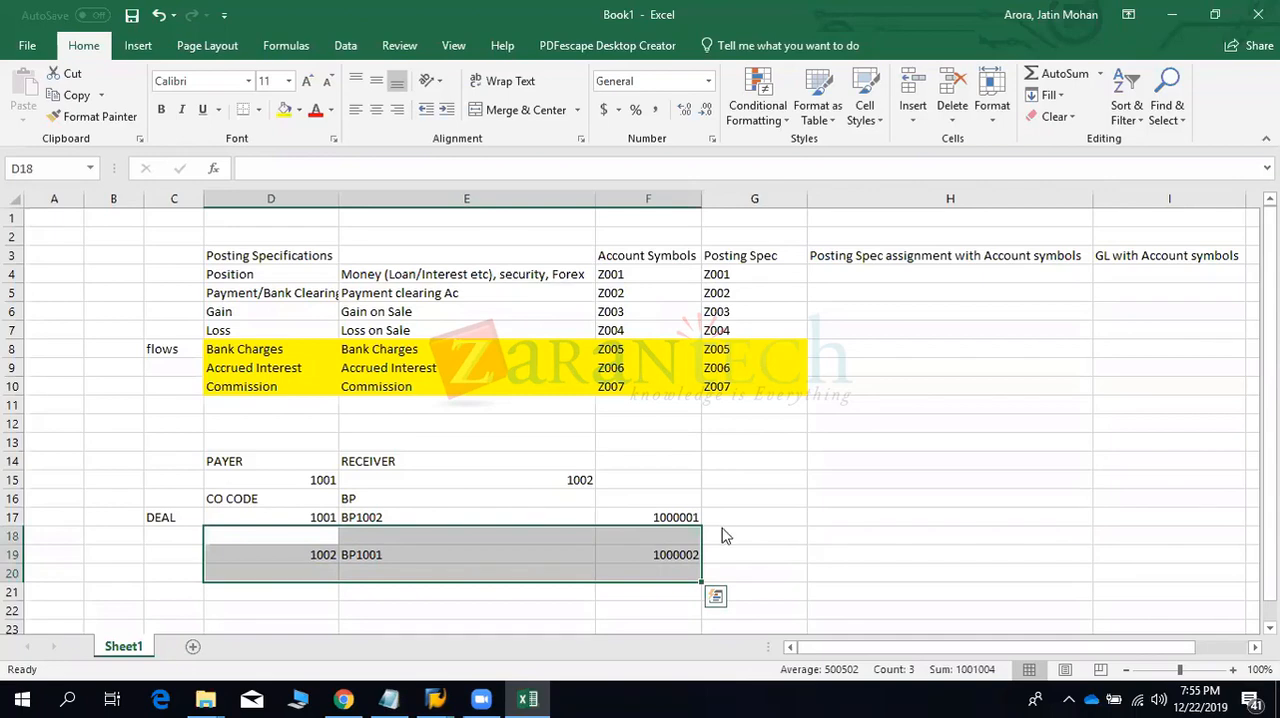
- Switch to SAP and expand Transaction Manager under Treasury and Risk Management, then return to the Excel sheet
key(alt+Tab)
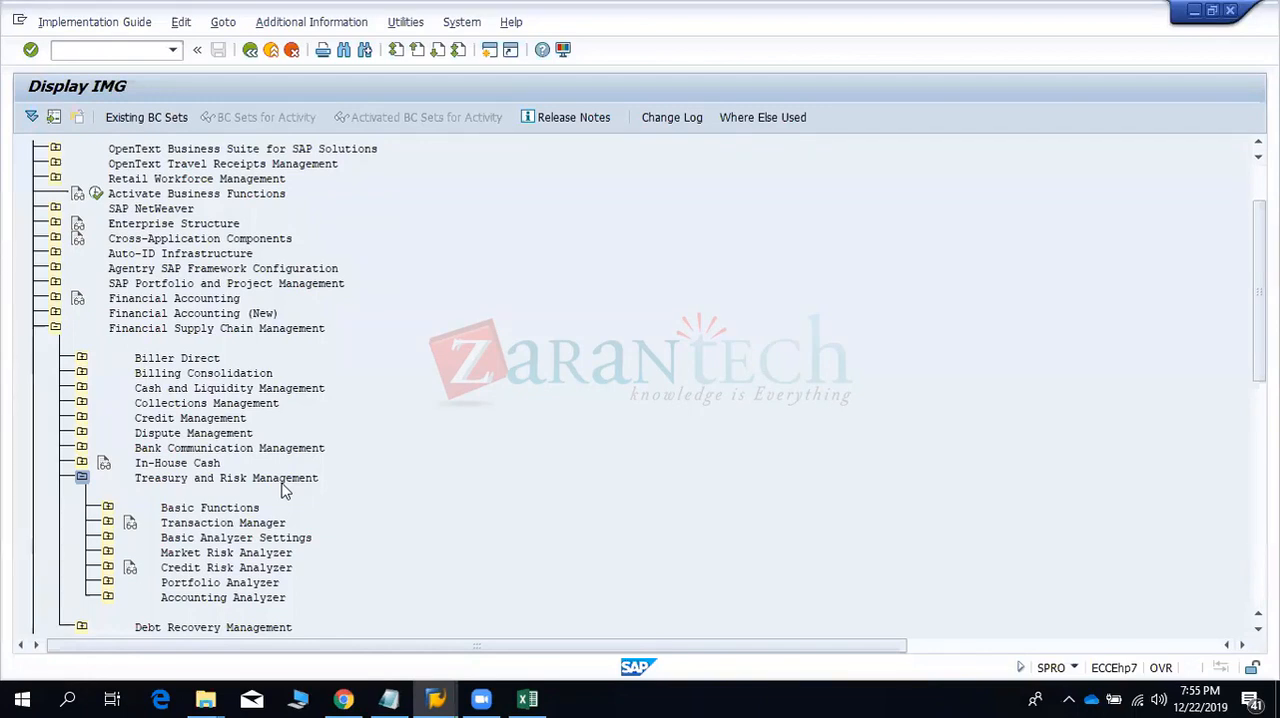
click(108, 522)
key(alt+Tab)
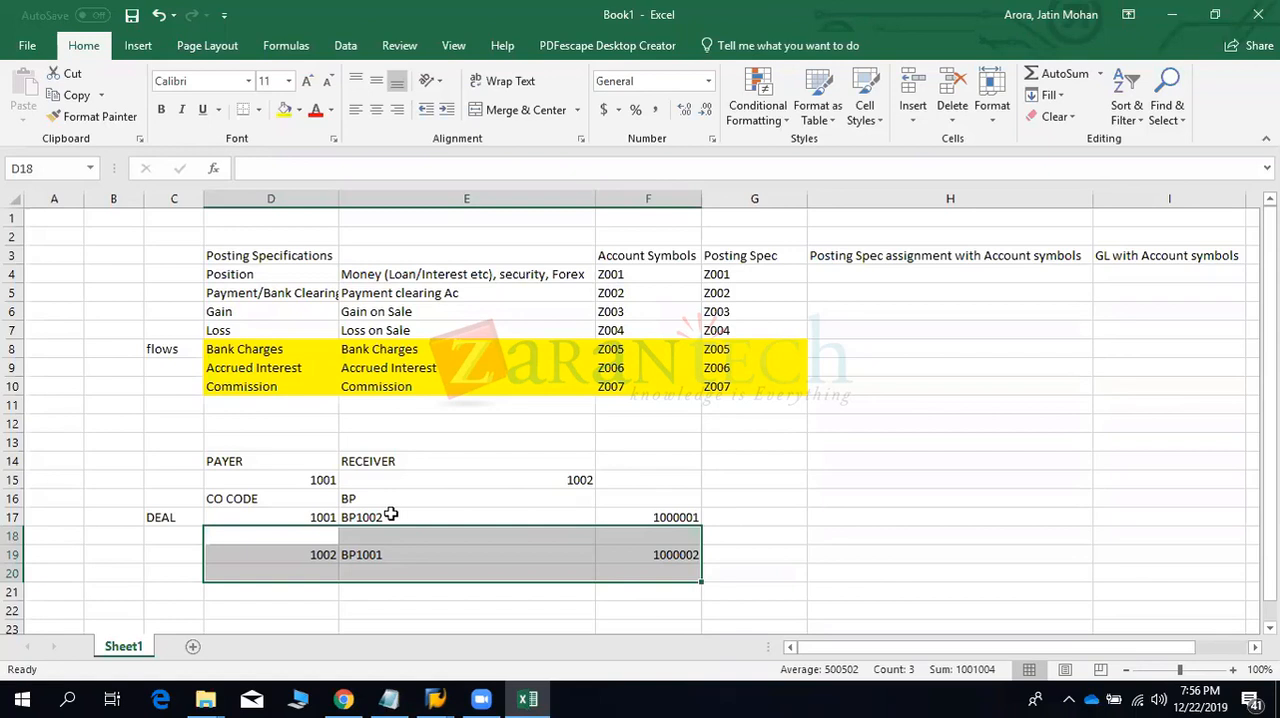
- Extend the first deal row with TRANSACTION in G17 and BORROWER in H17
click(287, 514)
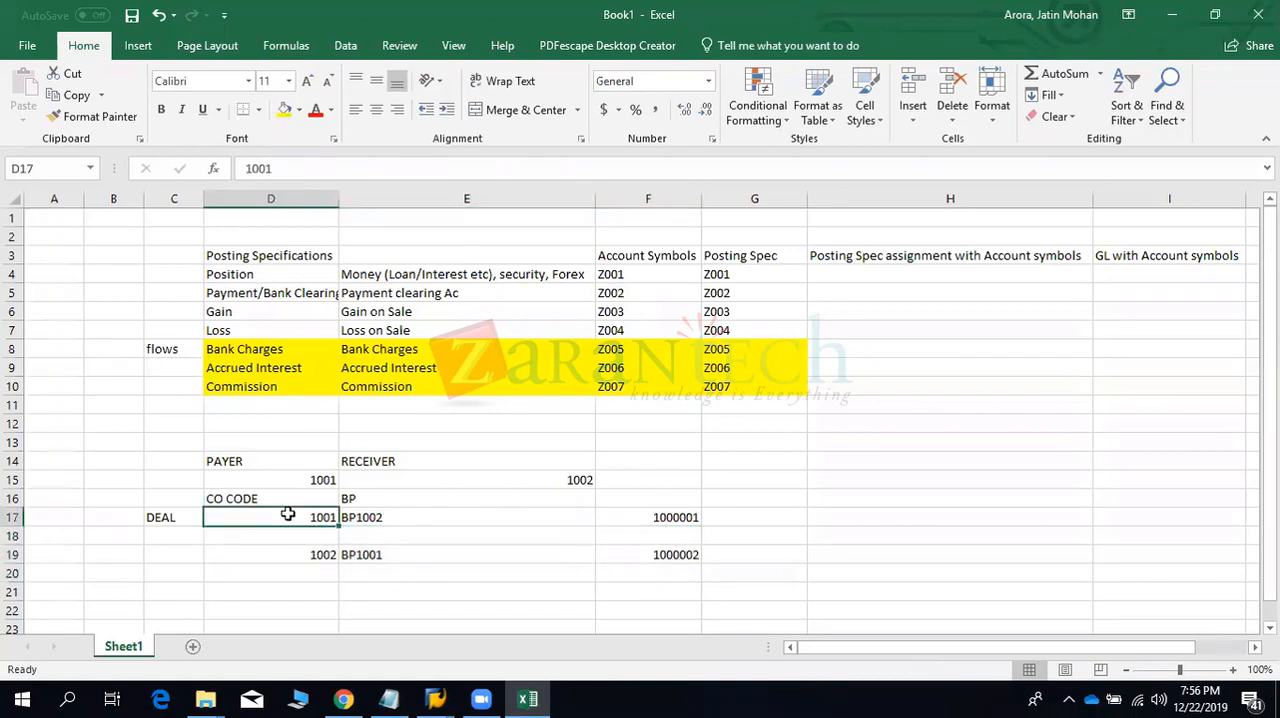
click(728, 517)
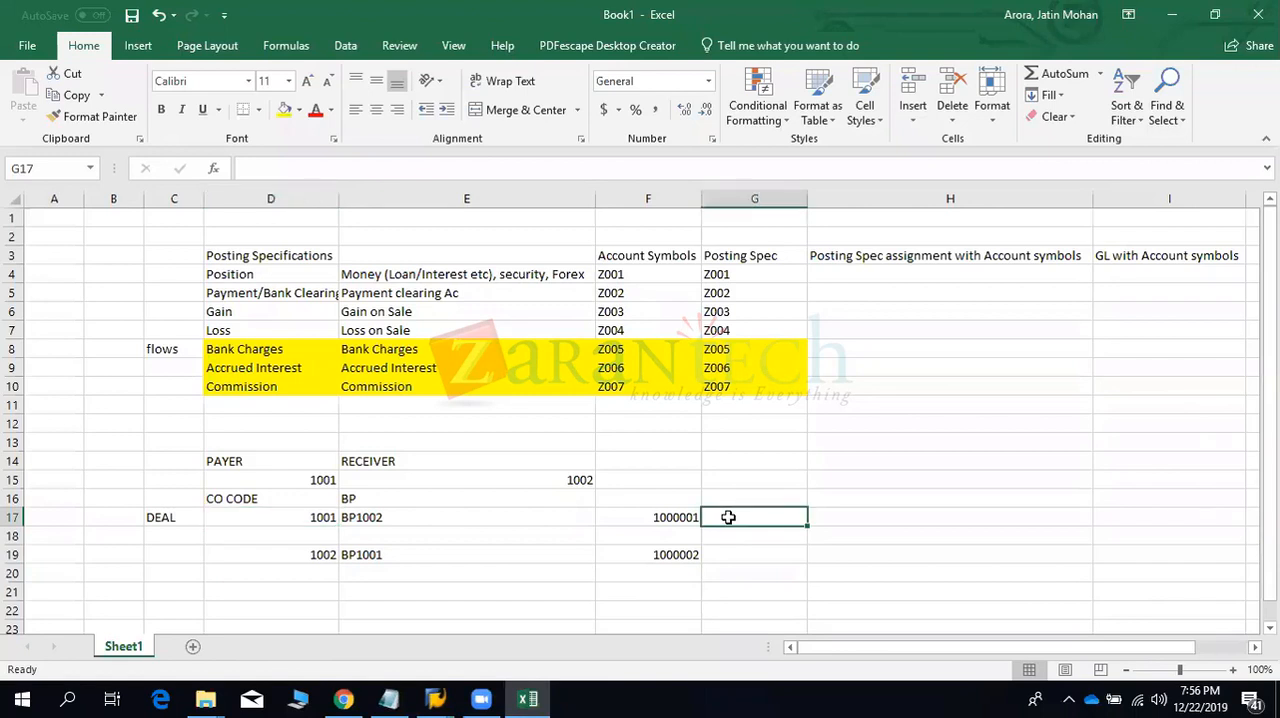
text(TRANSAC)
text(TION)
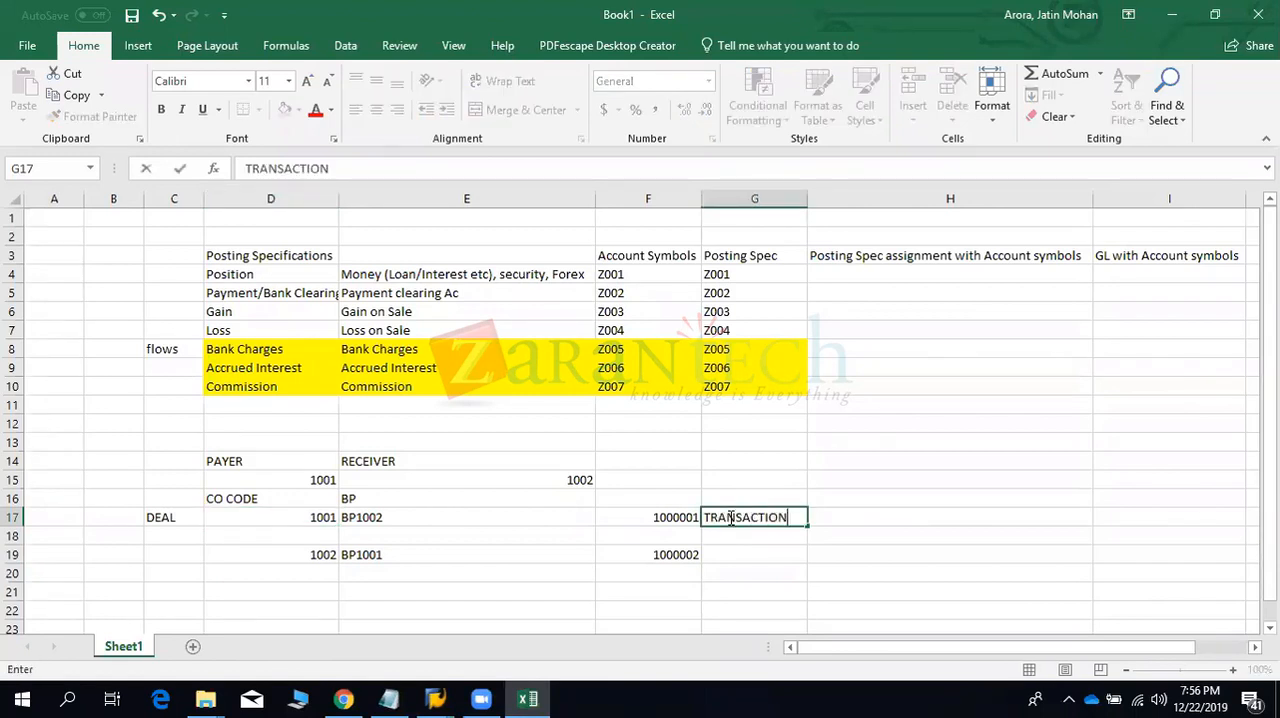
key(Tab)
text(B)
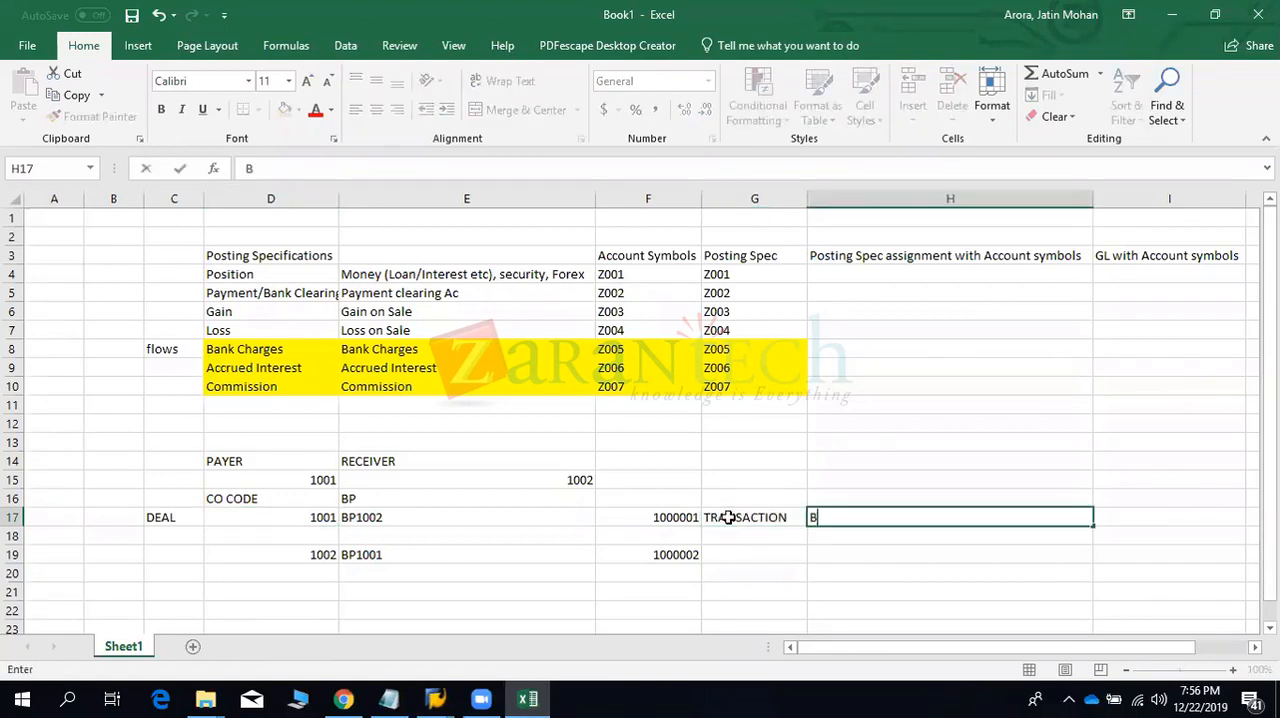
text(ORROWER)
key(Return)
key(Return)
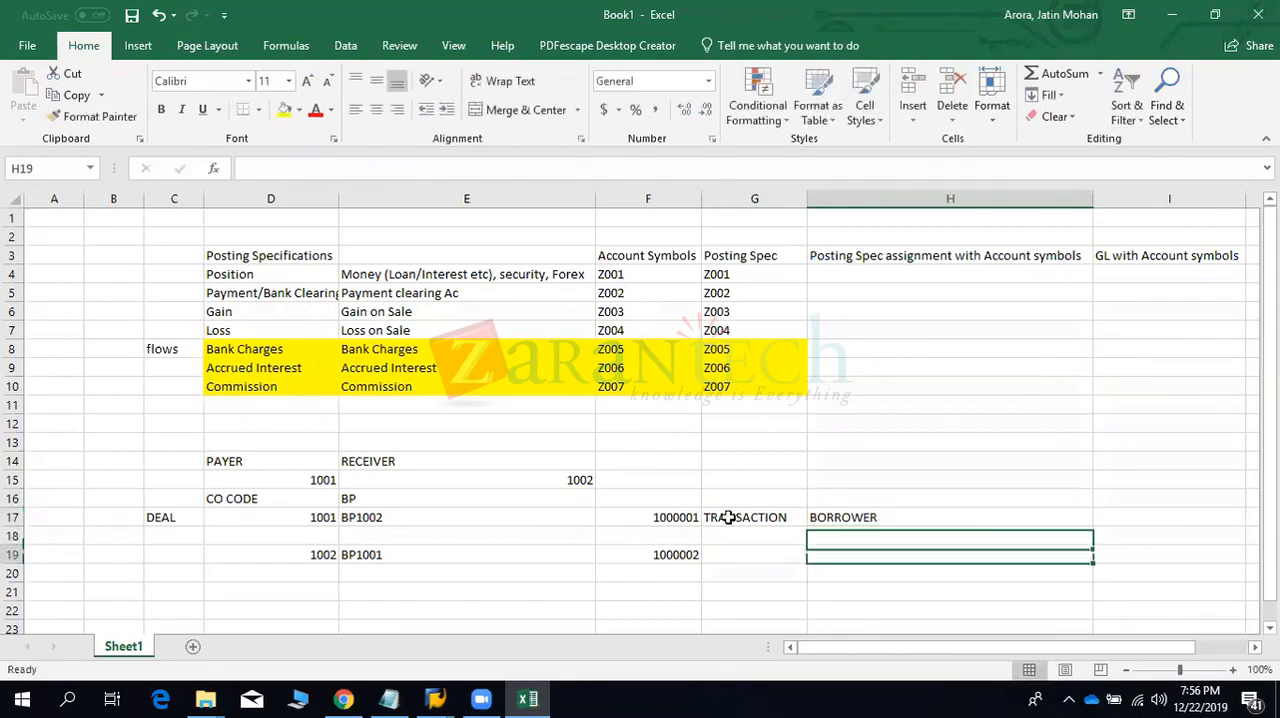
- Enter INVEST in H19 as the opposite transaction of the mirror deal
text(INVEST)
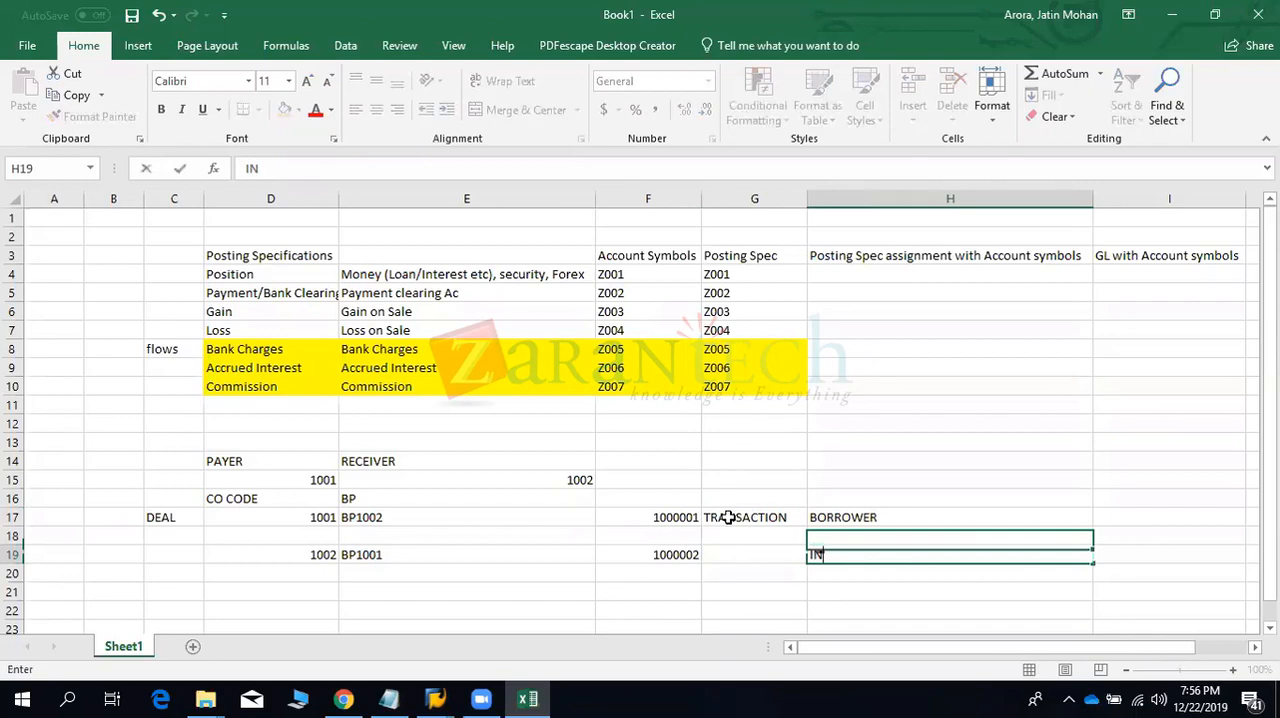
key(Left)
key(Up)
key(Up)
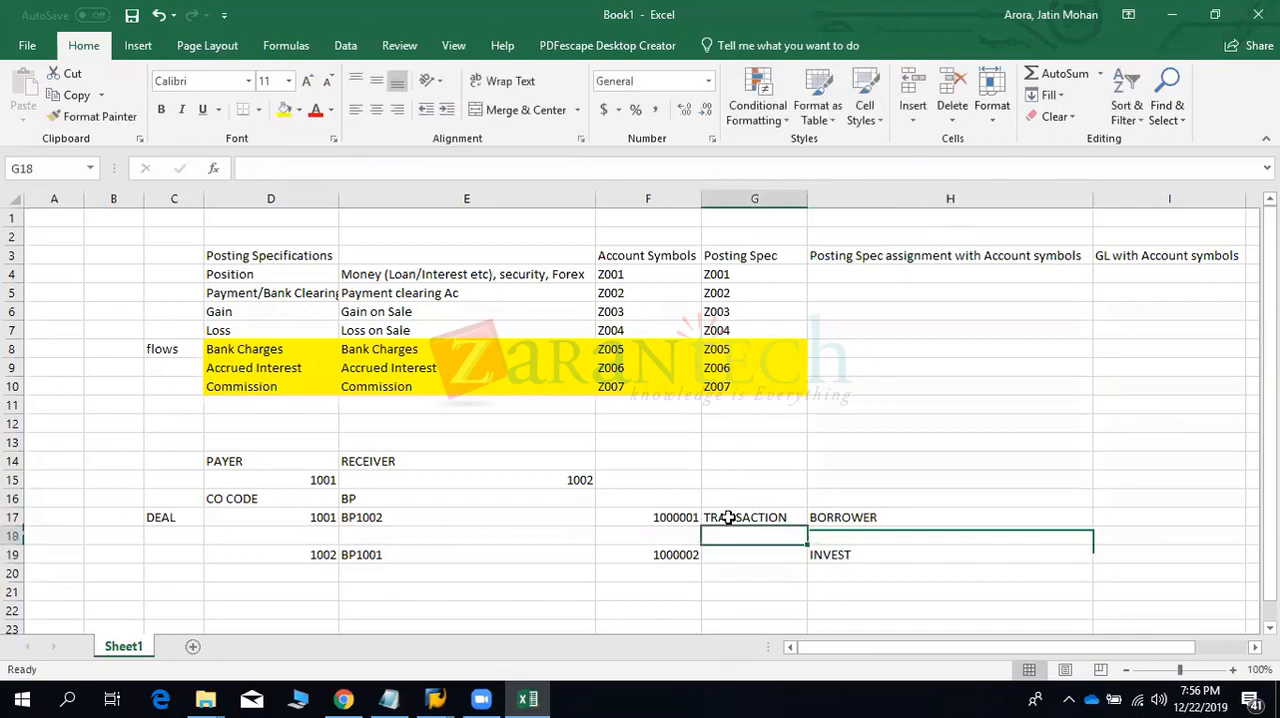
key(Down)
key(Down)
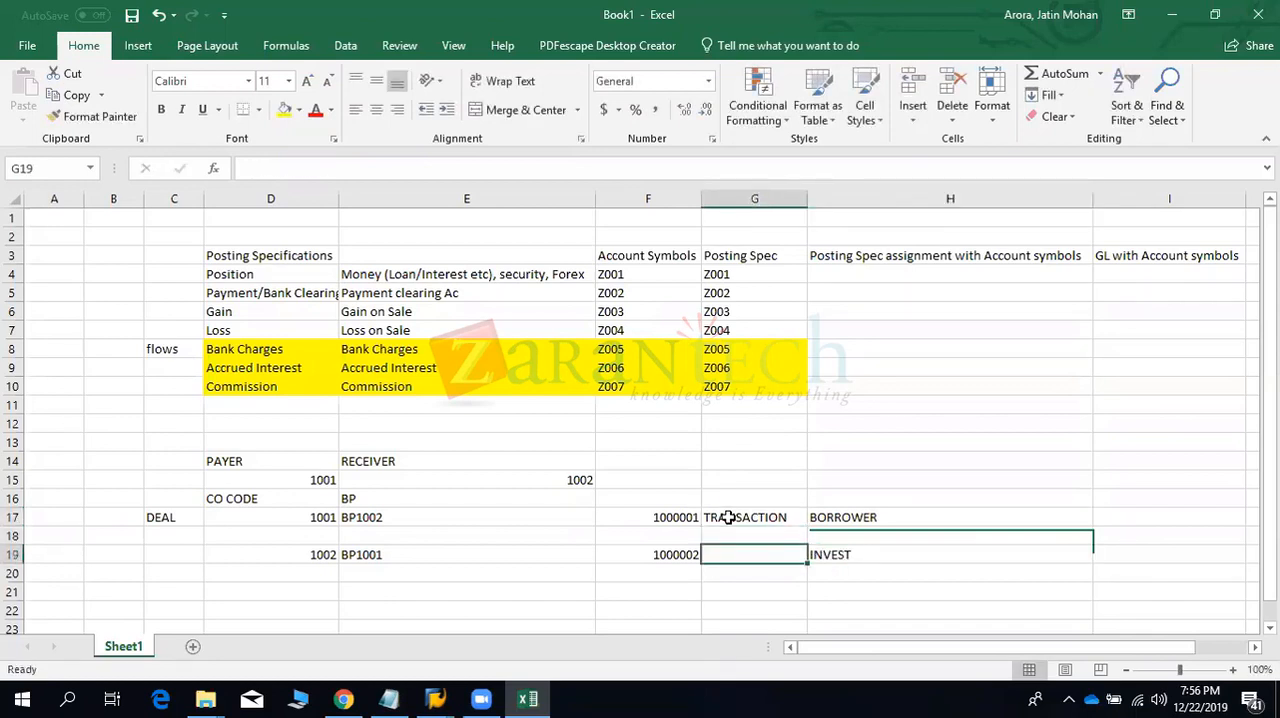
- Extend the label in G17 to read TRANSACTION TYPE
click(729, 517)
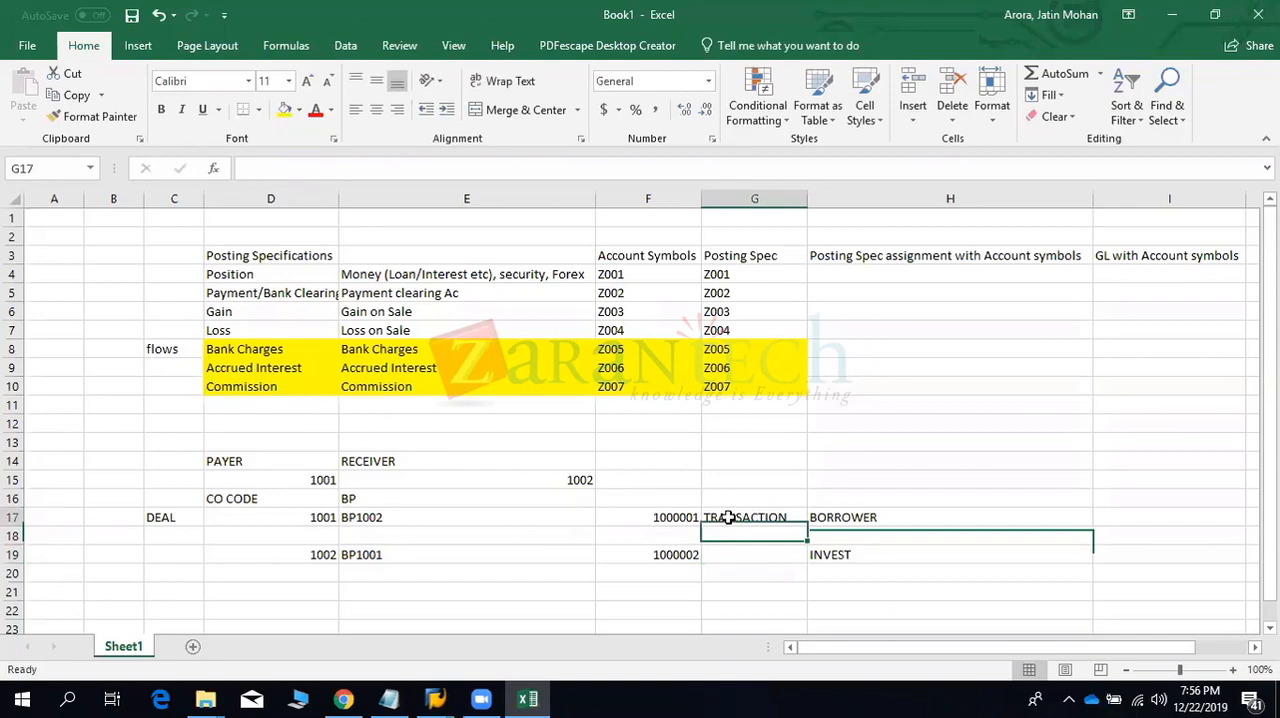
double_click(794, 517)
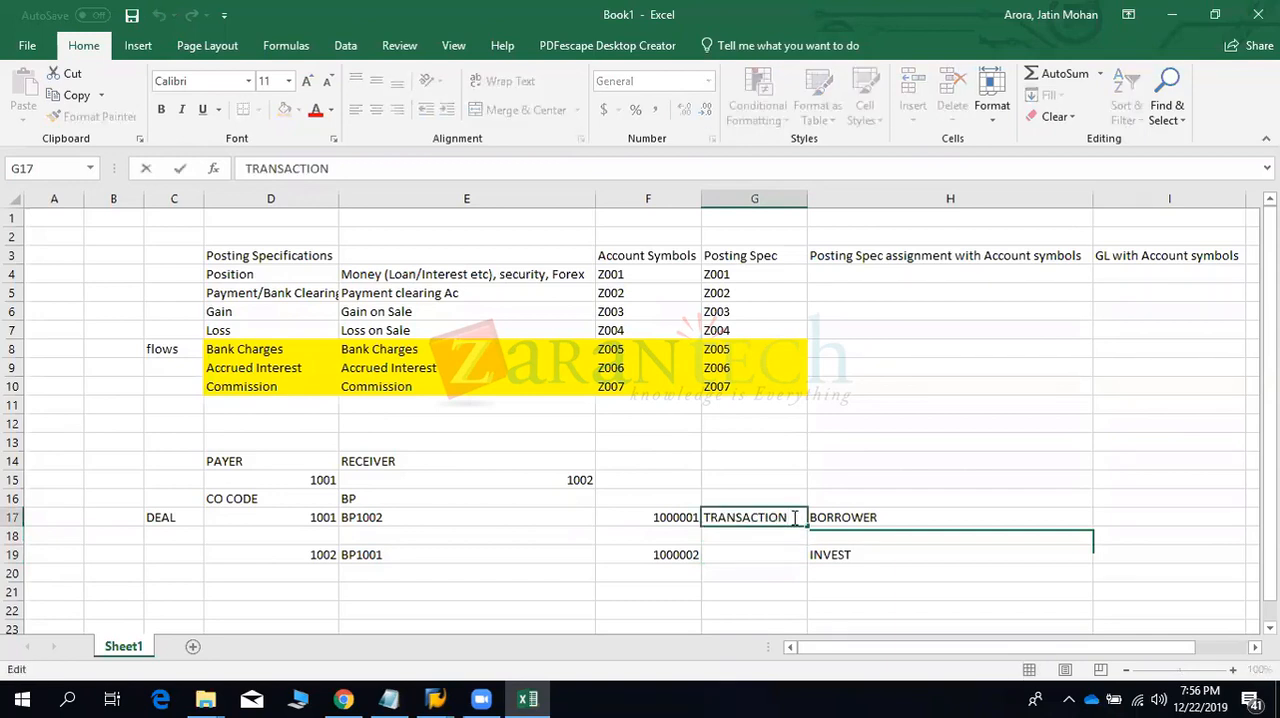
text(TYPE)
key(Return)
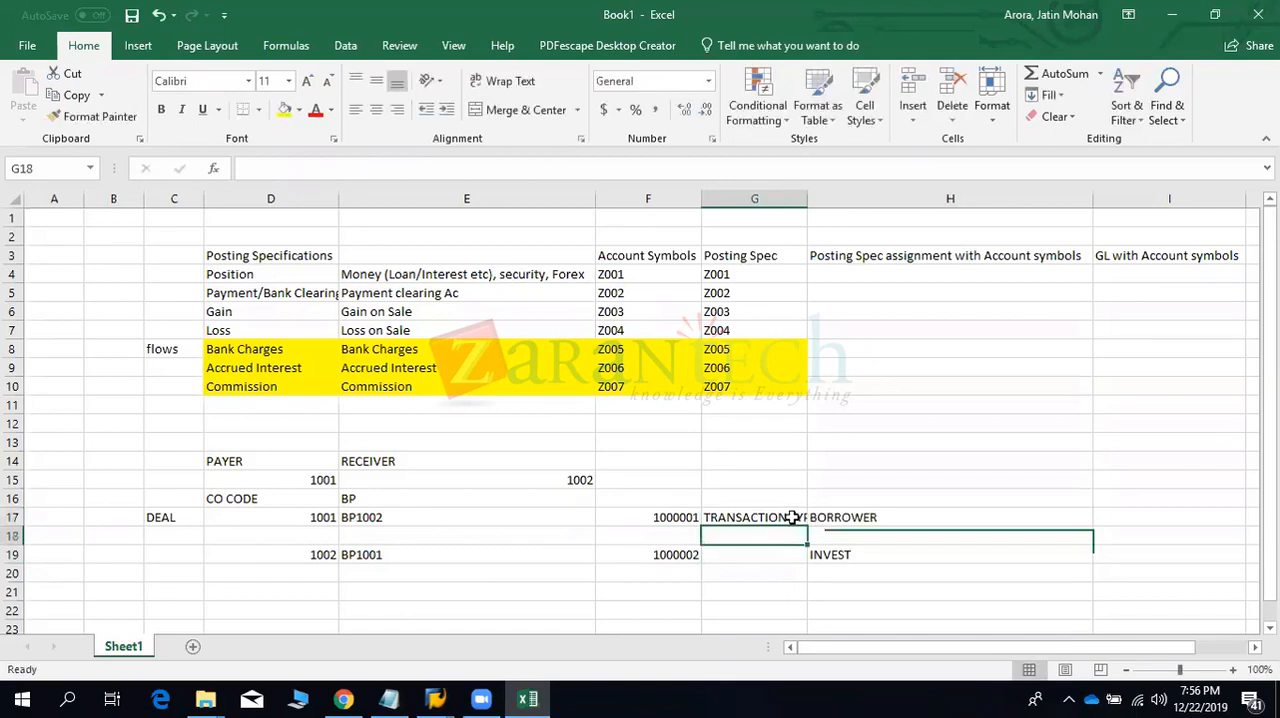
key(Down)
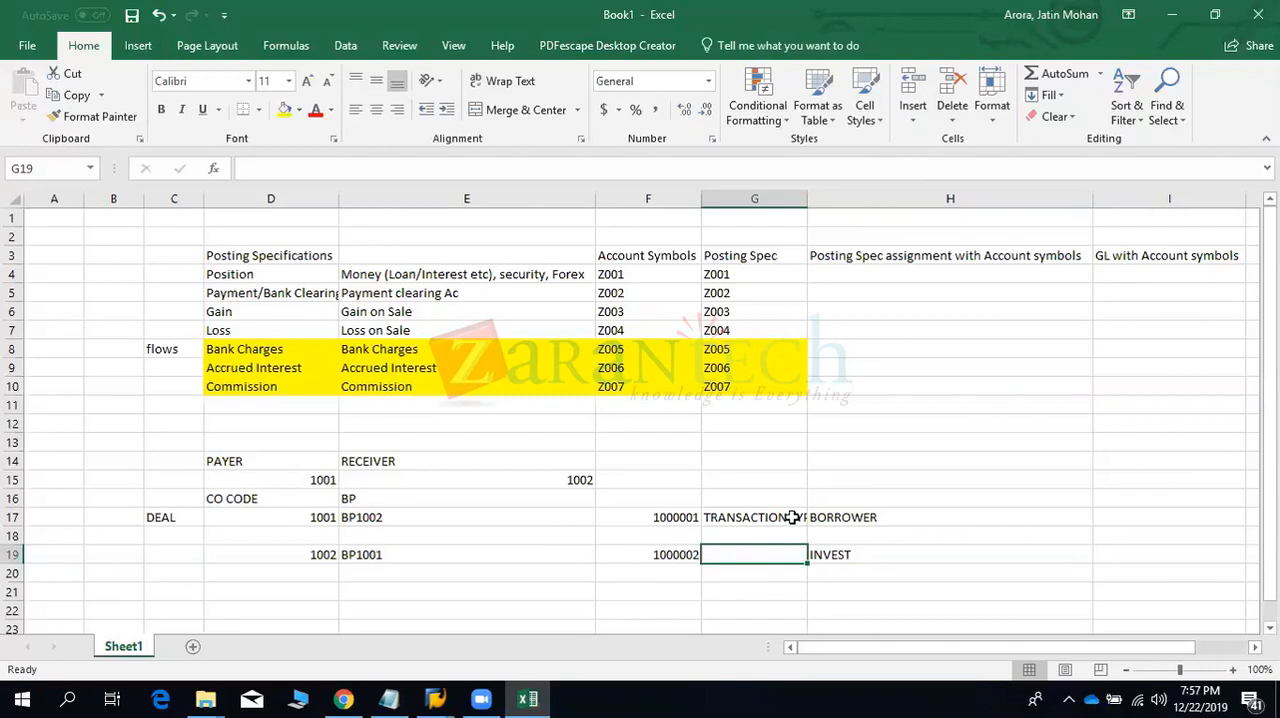
- Switch to SAP and expand General Settings, Transaction Management and Distribution of Mirror Transactions under Transaction Manager
key(alt+Tab)
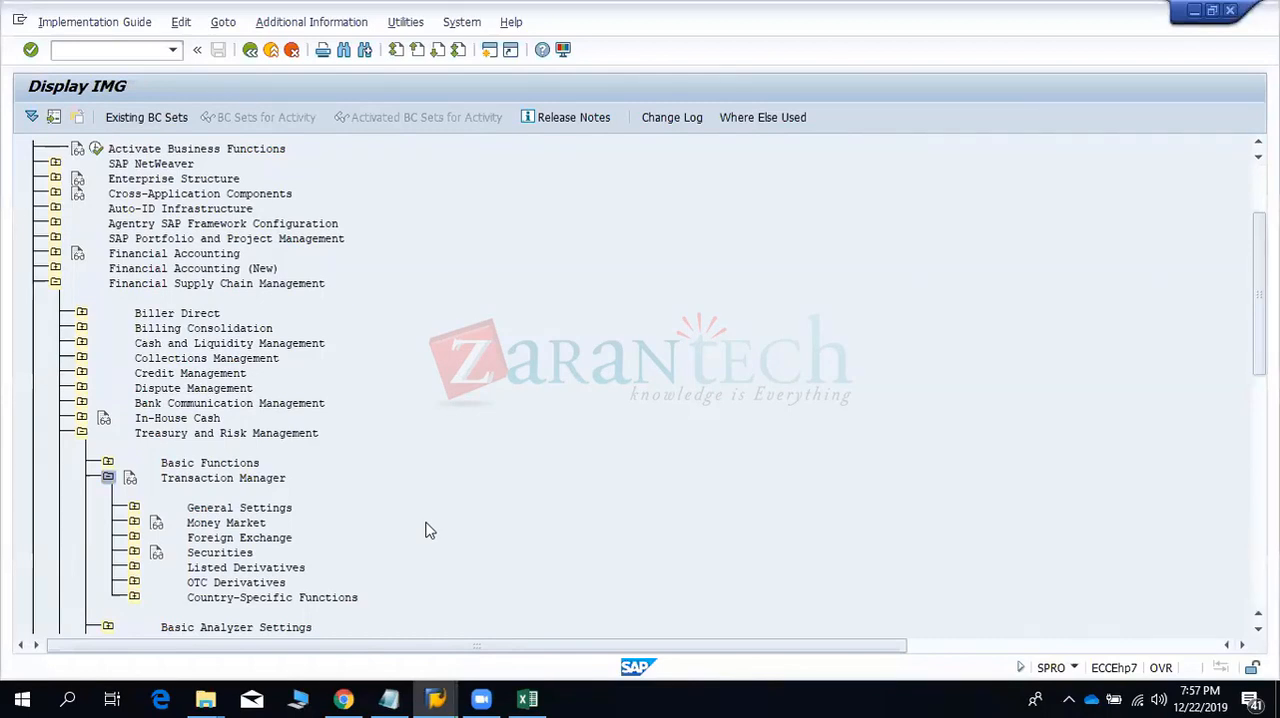
click(135, 510)
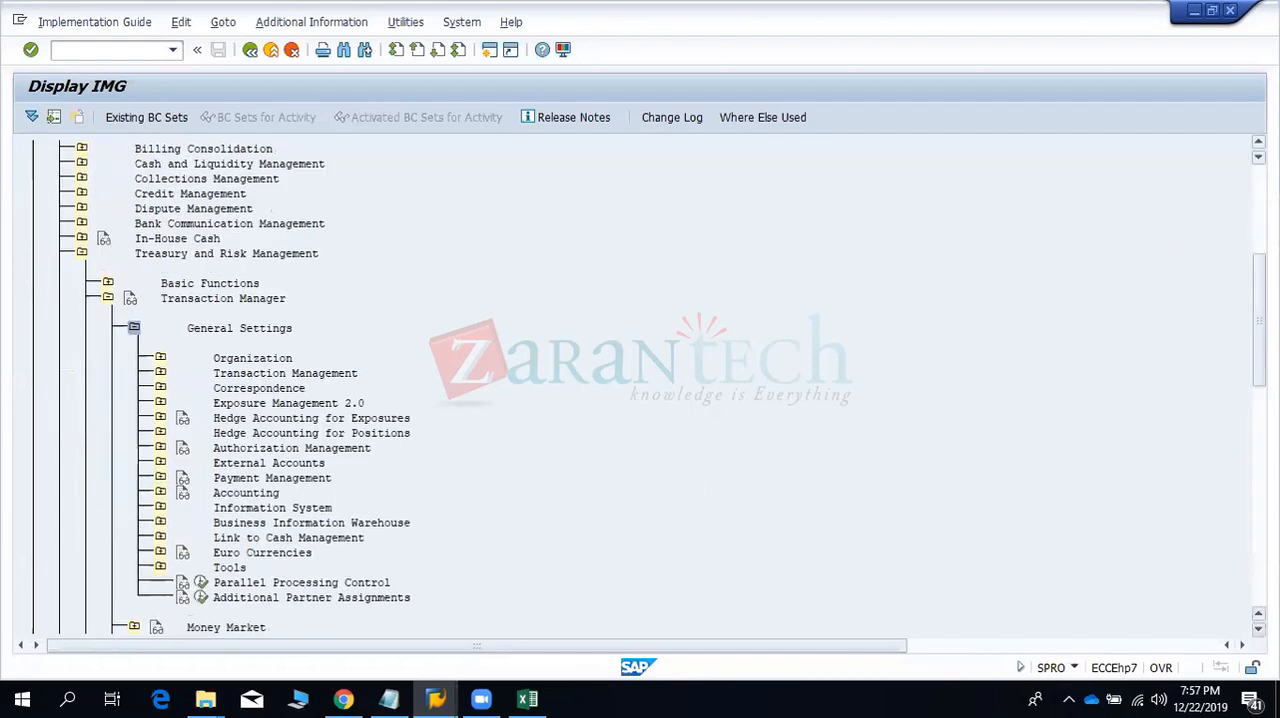
scroll(838, 328, down, 2)
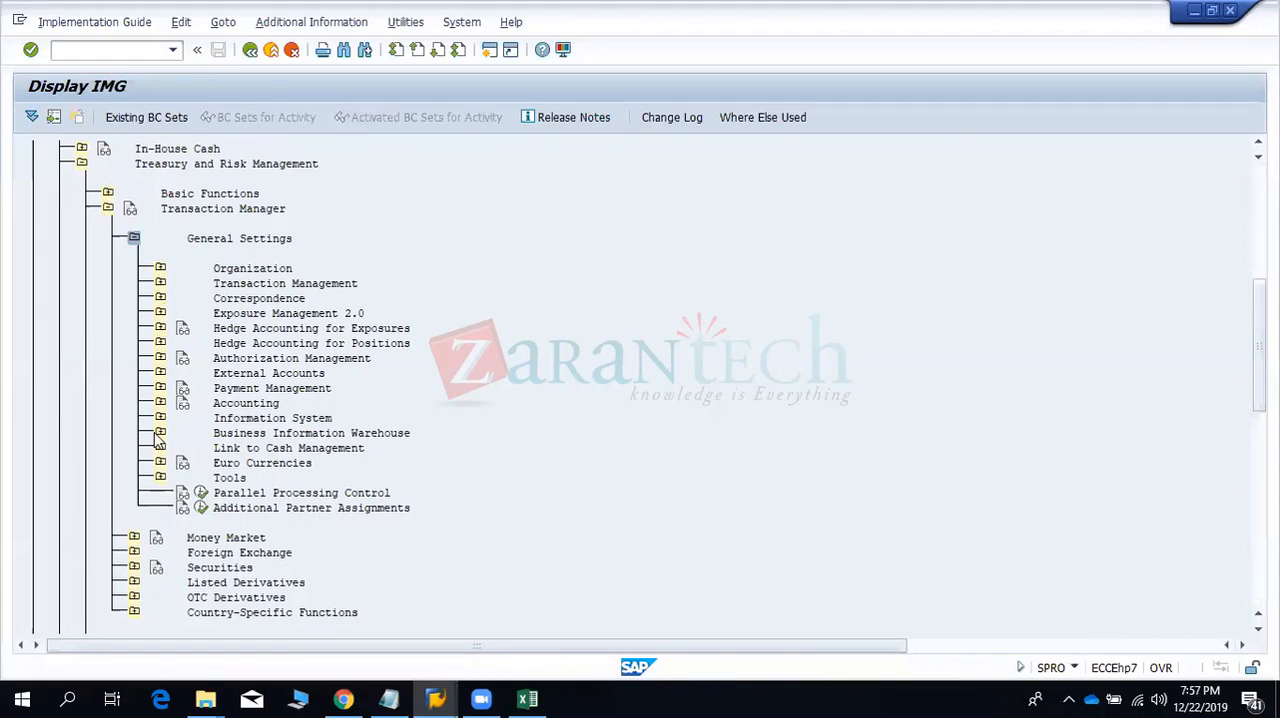
click(160, 284)
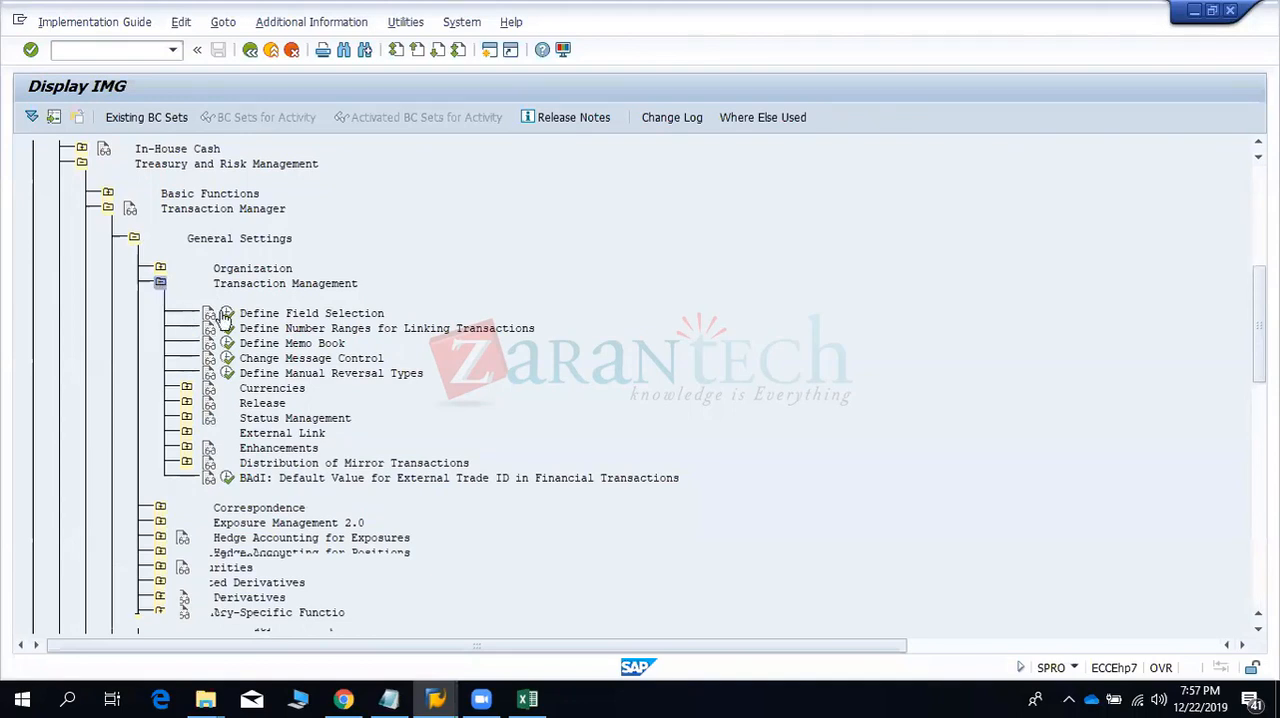
click(188, 463)
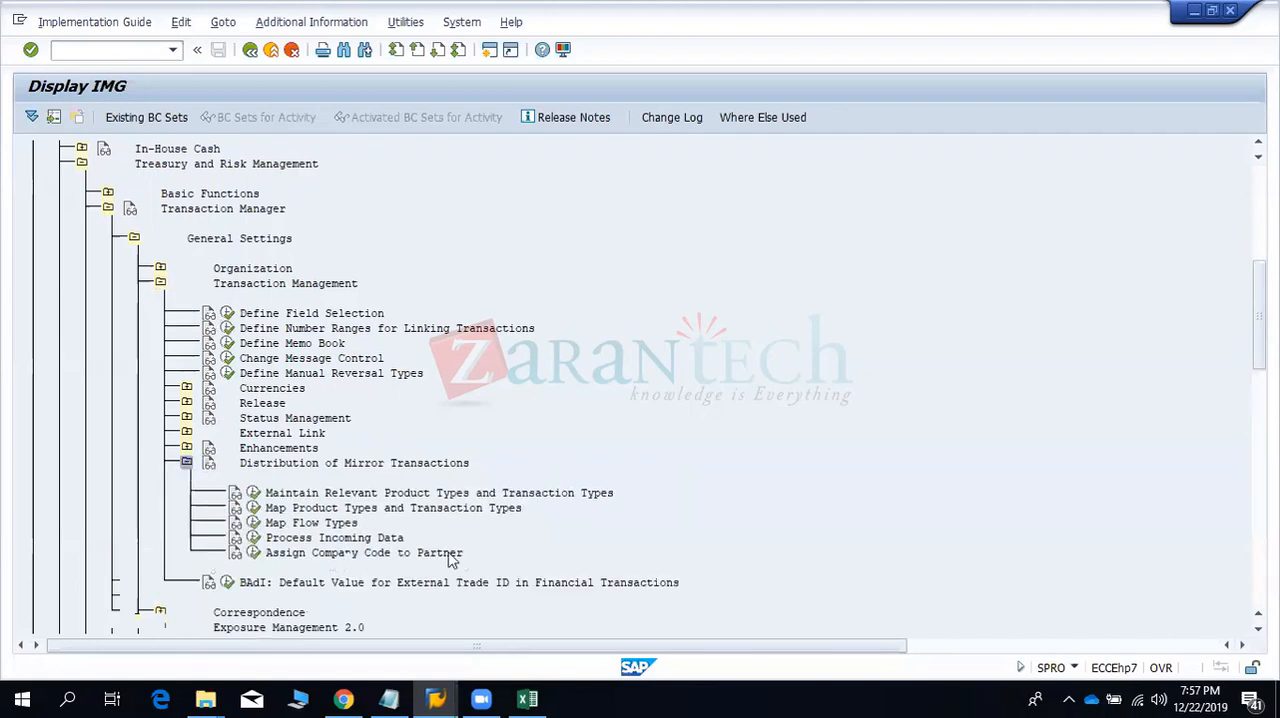
- Open the activity Maintain Relevant Product Types and Transaction Types and look through its mirror transaction entries
click(527, 697)
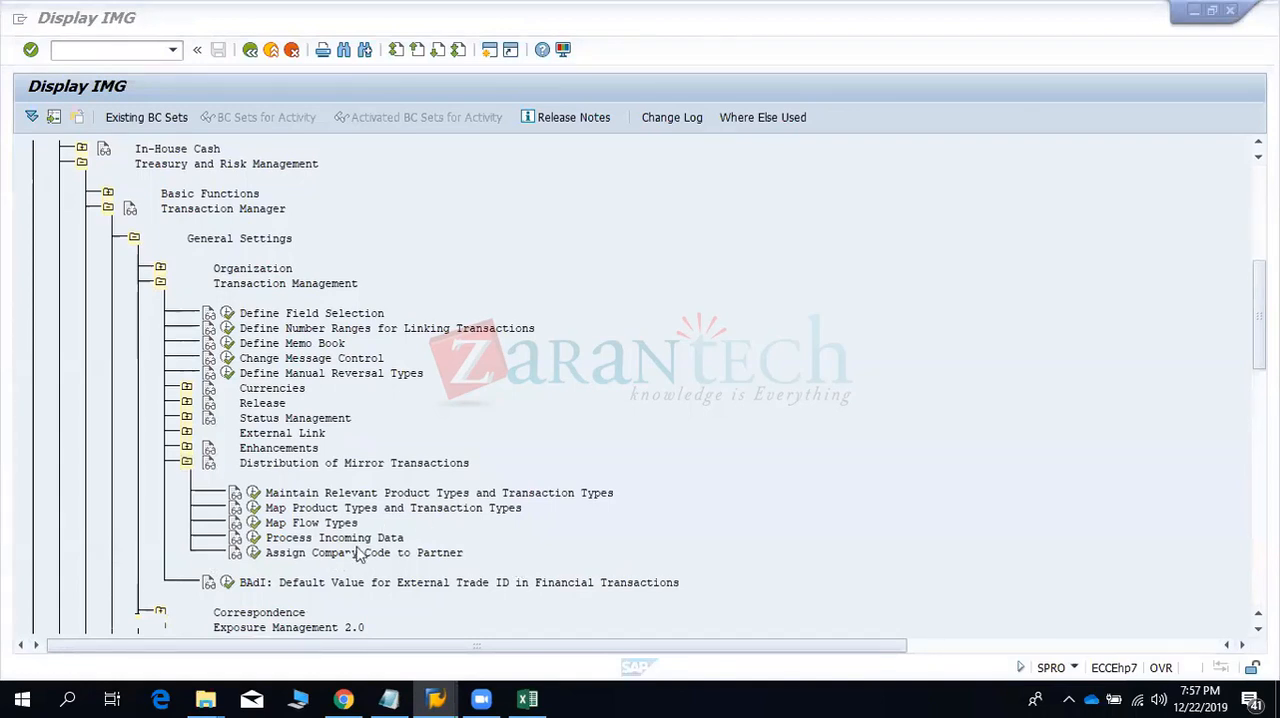
click(254, 494)
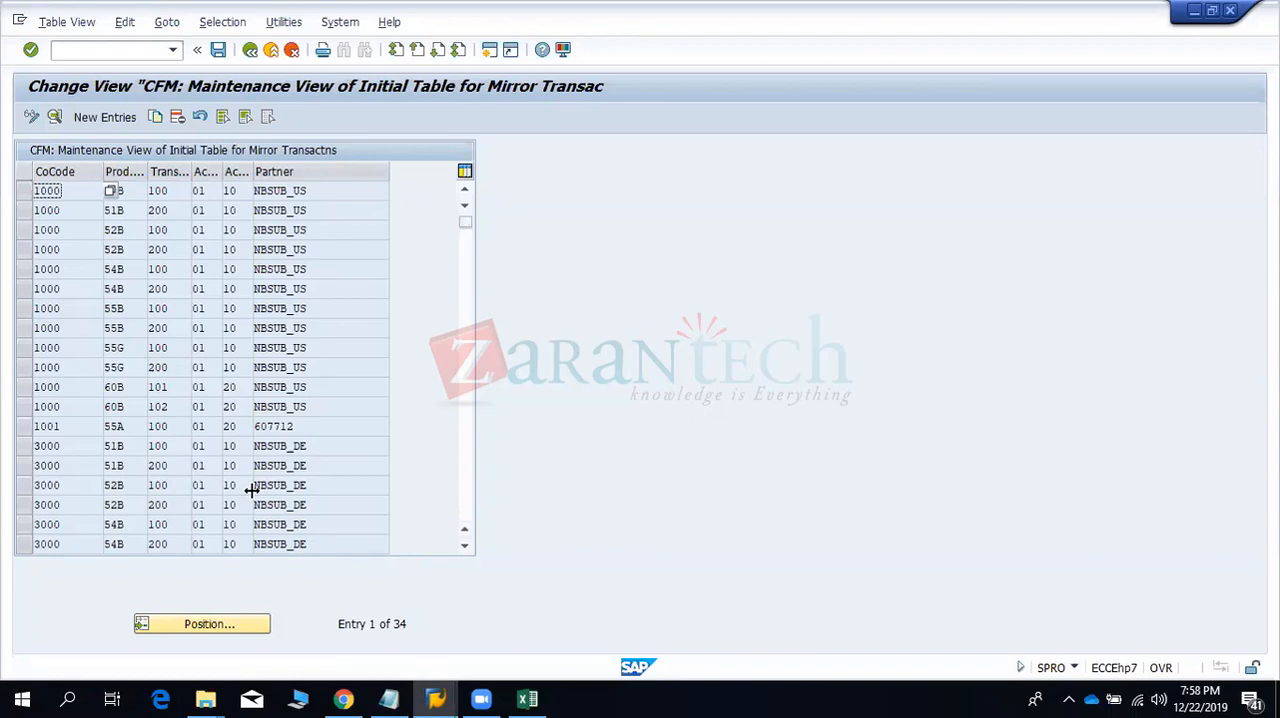
click(114, 288)
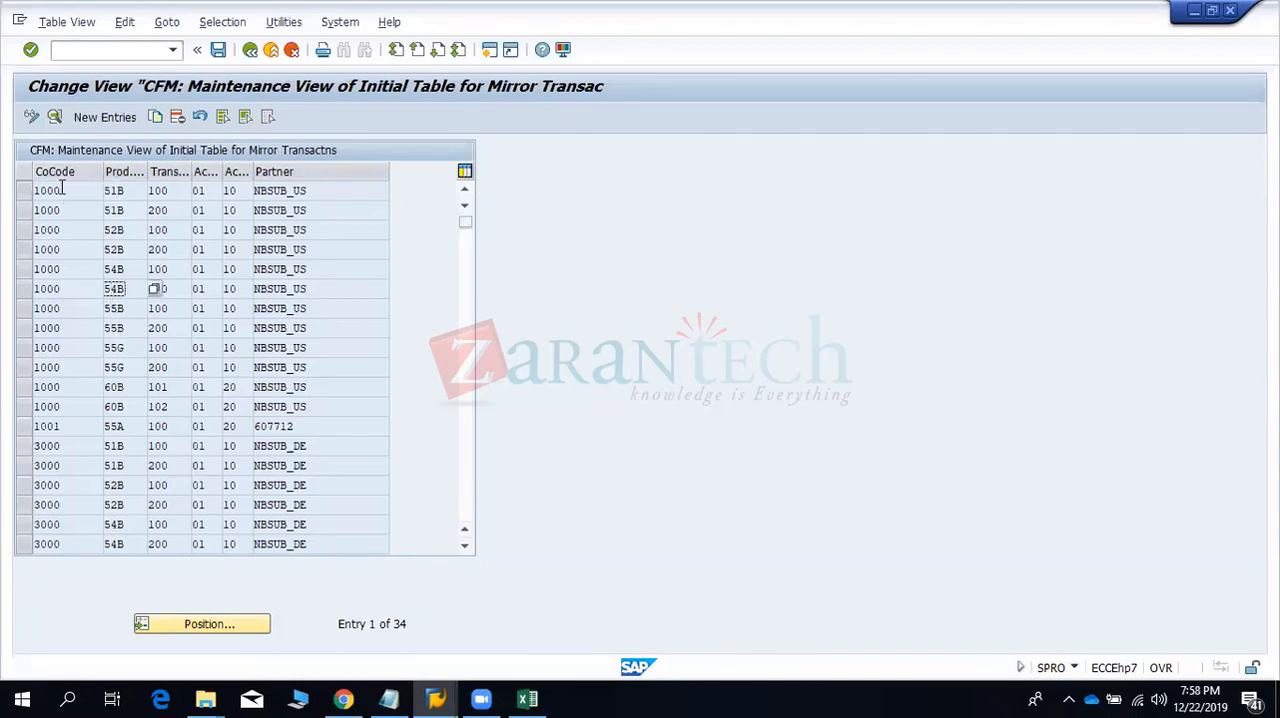
scroll(61, 190, down, 3)
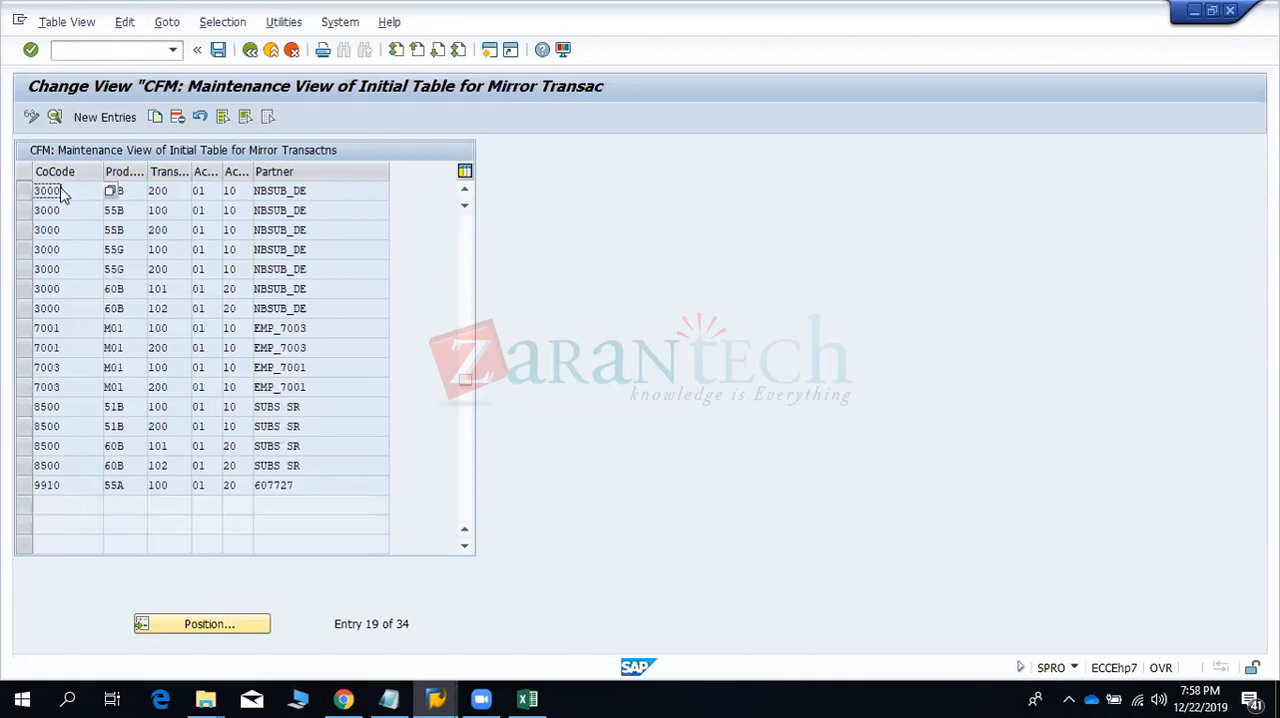
scroll(61, 190, up, 3)
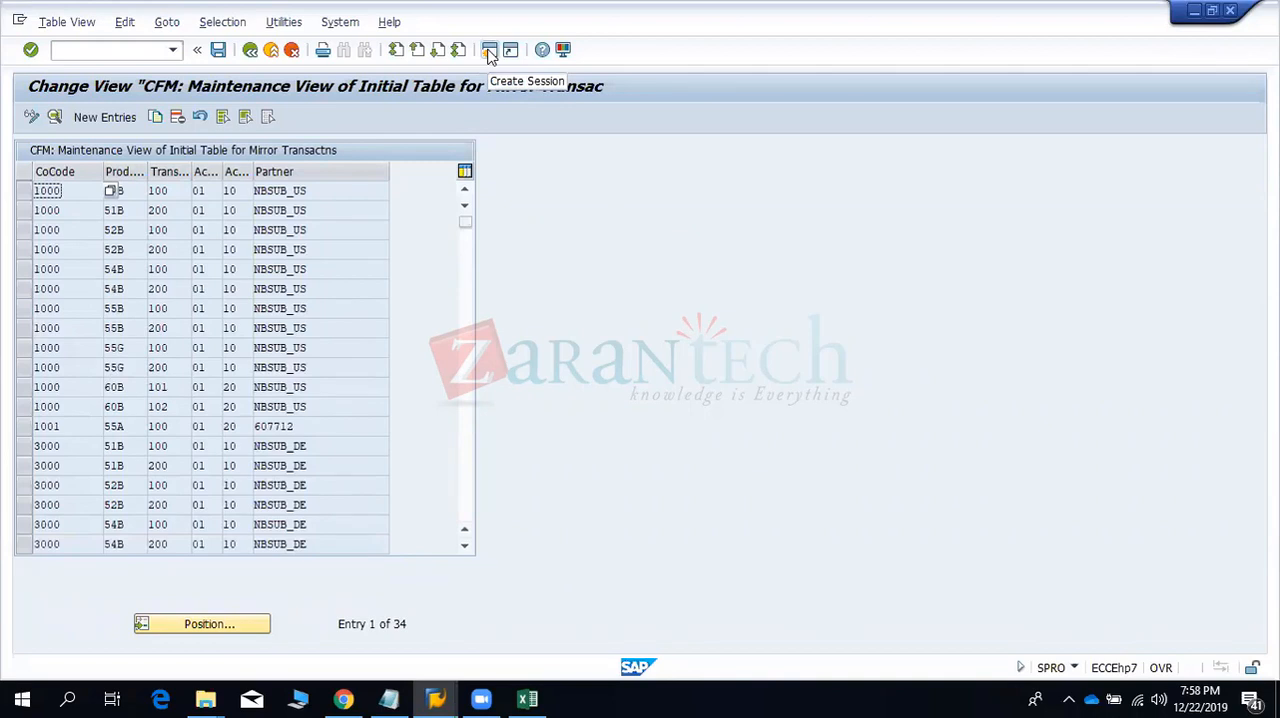
double_click(323, 190)
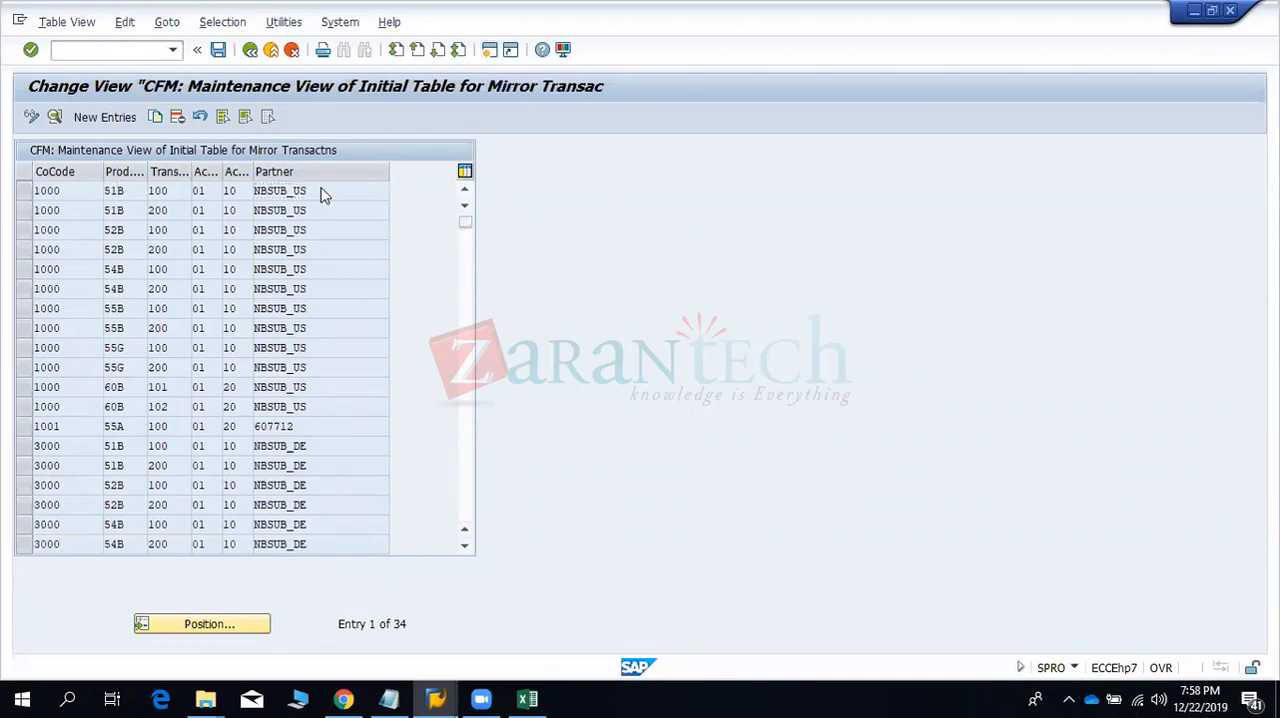
- Start a new mirror transaction entry with company code 9901
click(101, 117)
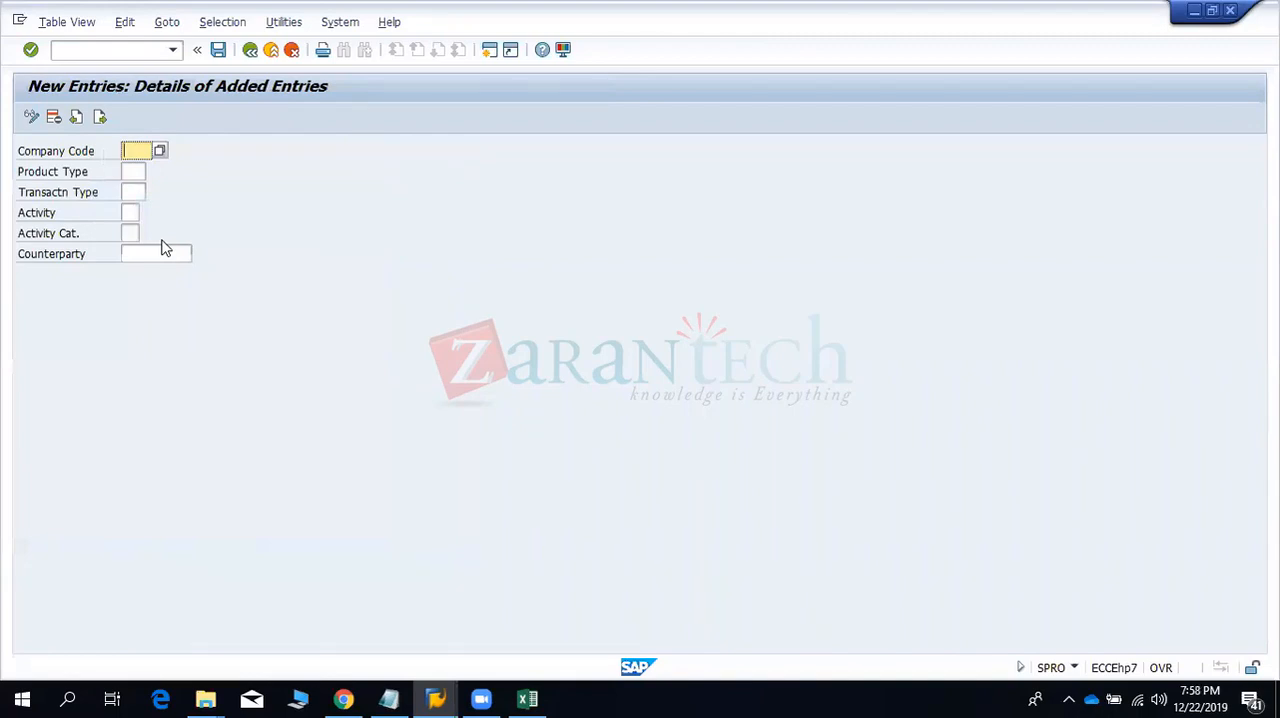
text(9901)
key(Tab)
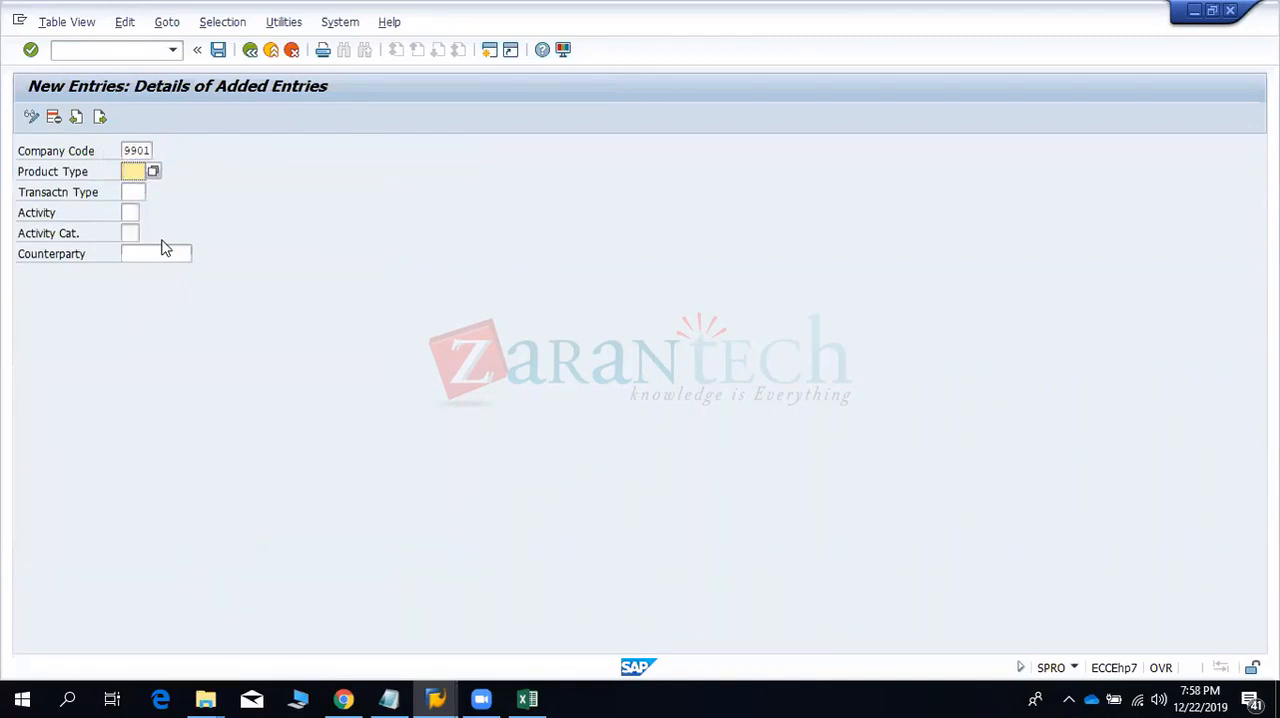
- Open the value list for the product type and look through the available securities, loan, money market, forex and derivative product types
click(153, 171)
key(Down)
key(Down)
key(Down)
key(Down)
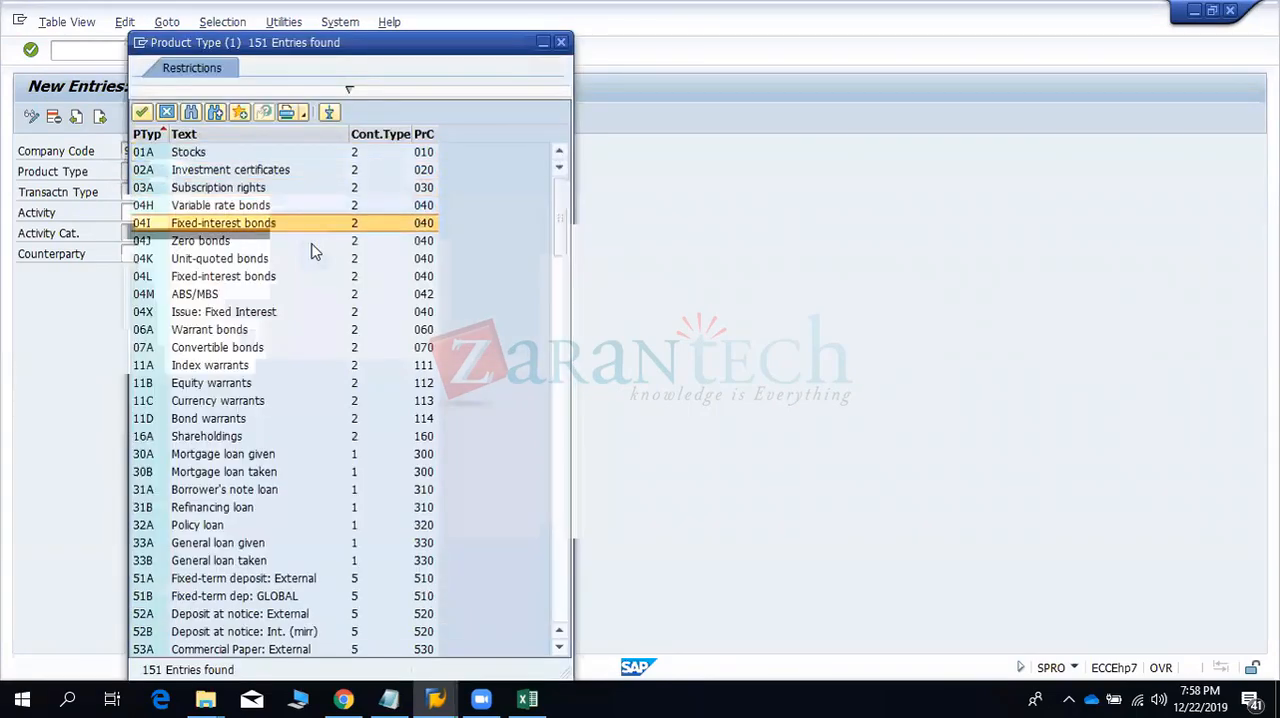
key(Down)
key(Down)
key(Down)
key(Down)
key(Down)
key(Down)
key(Down)
key(Down)
key(Down)
key(Down)
key(Down)
key(Down)
key(Down)
key(Down)
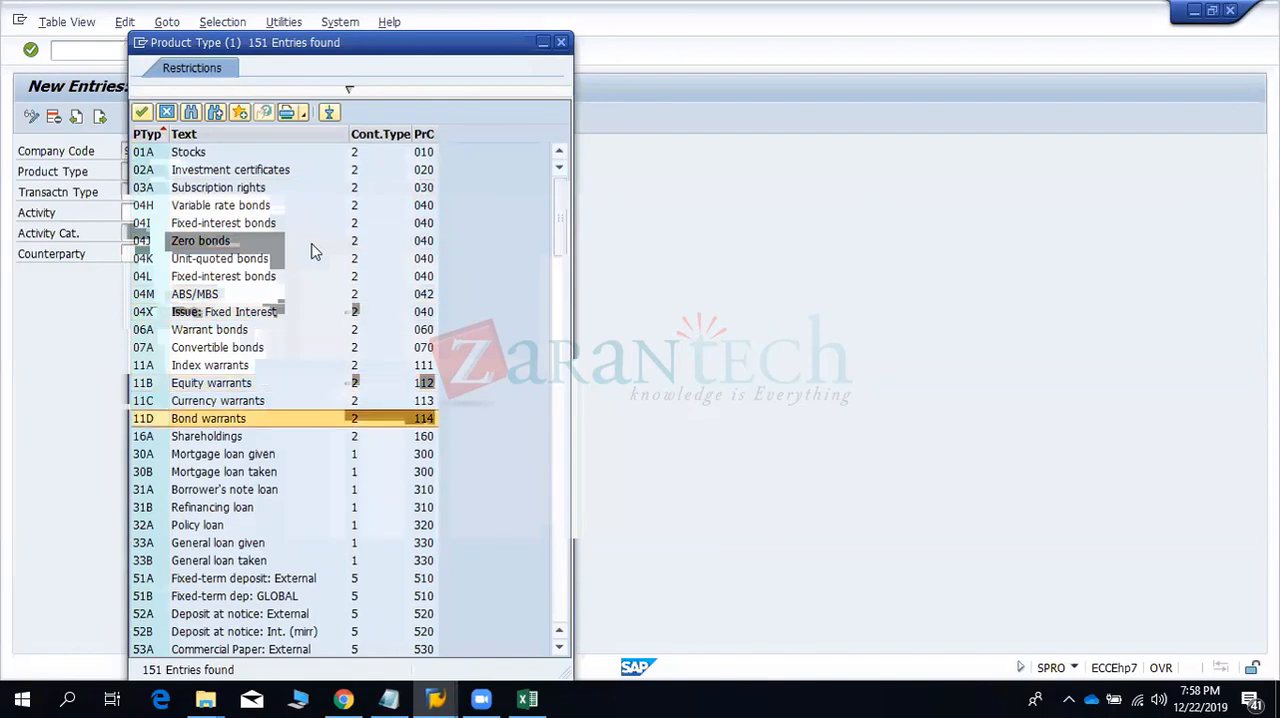
key(Page_Down)
key(Page_Up)
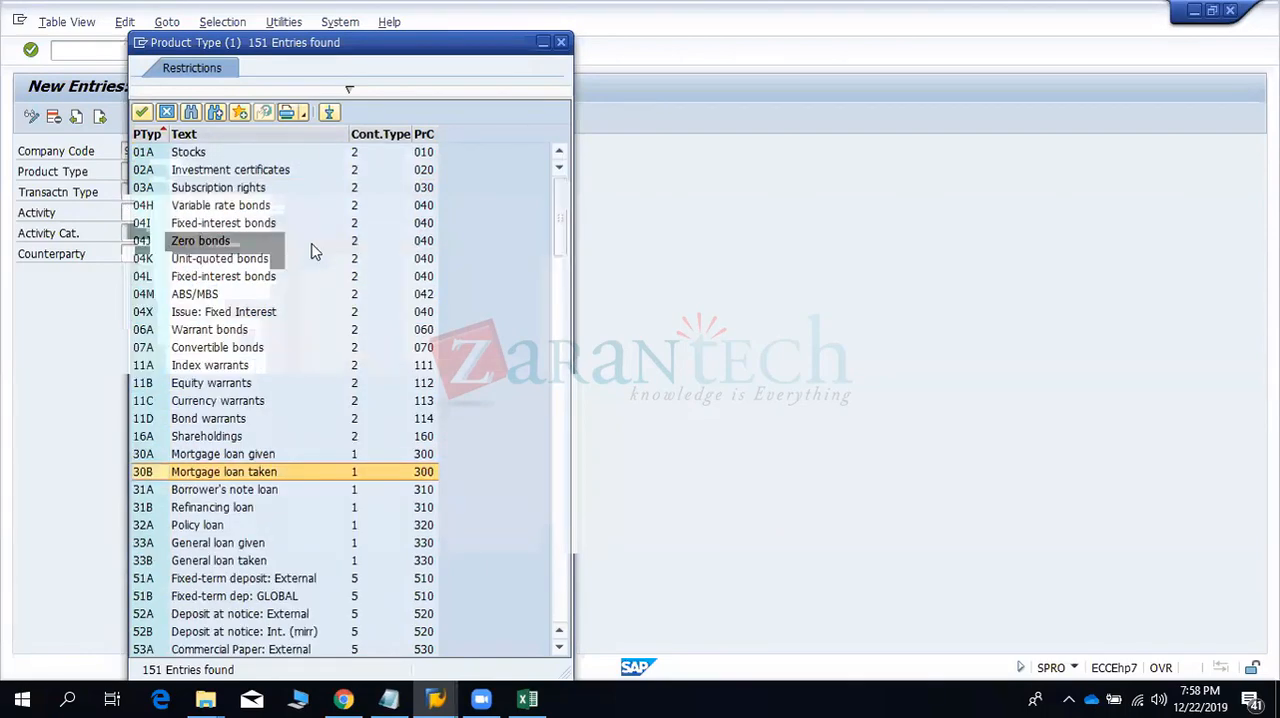
key(Down)
key(Down)
key(Down)
key(Down)
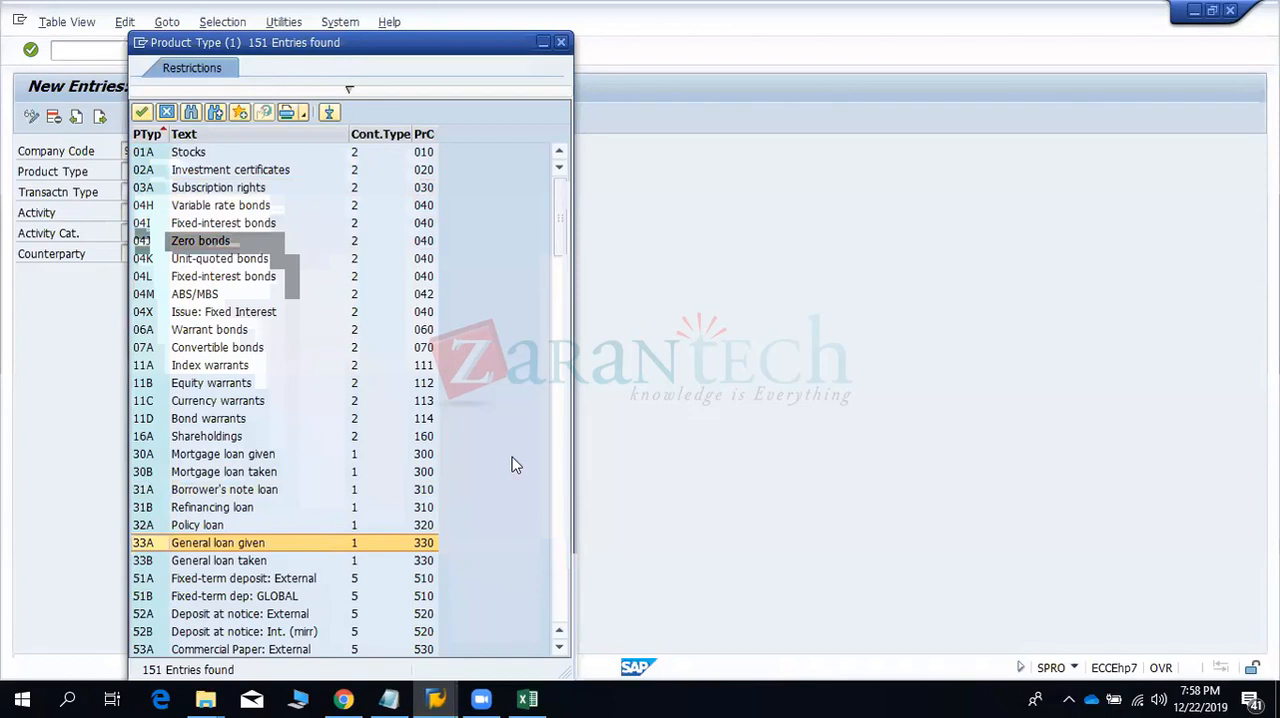
key(Down)
key(Down)
key(Down)
key(Down)
key(Down)
key(Down)
key(Down)
key(Down)
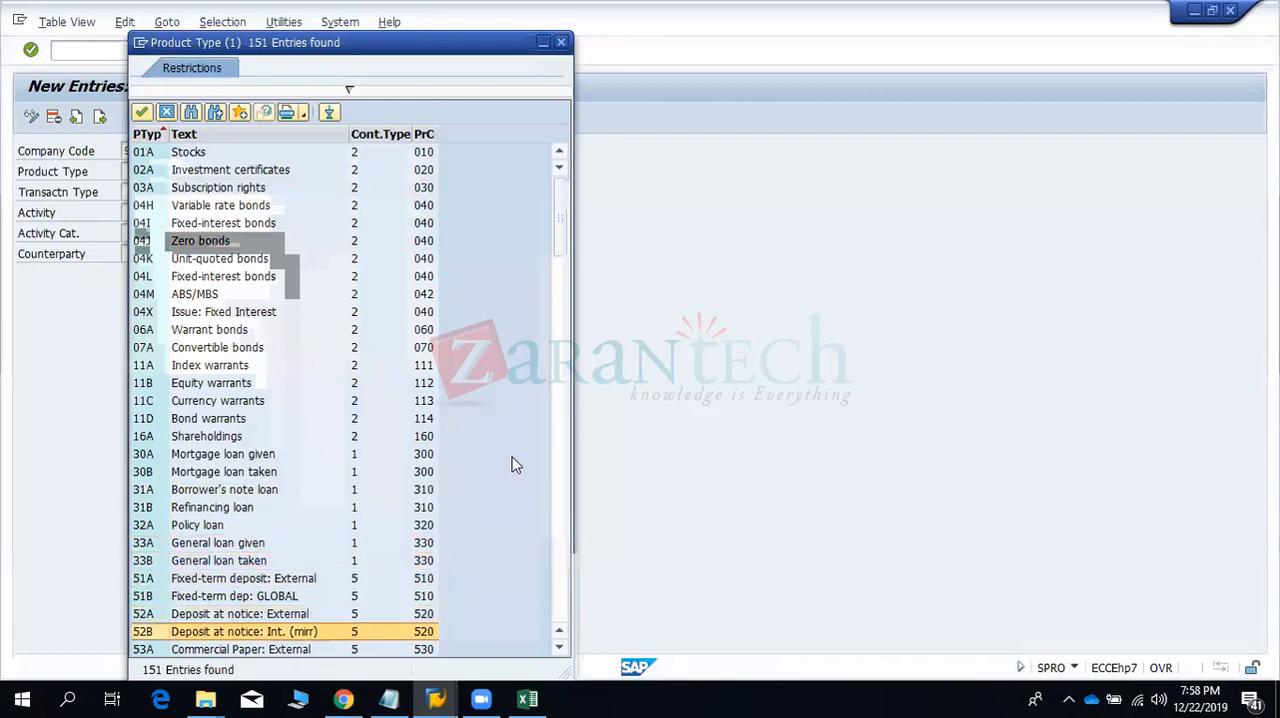
key(Down)
key(Down)
key(Down)
key(Down)
key(Down)
key(Down)
key(Up)
key(Up)
key(Up)
key(Up)
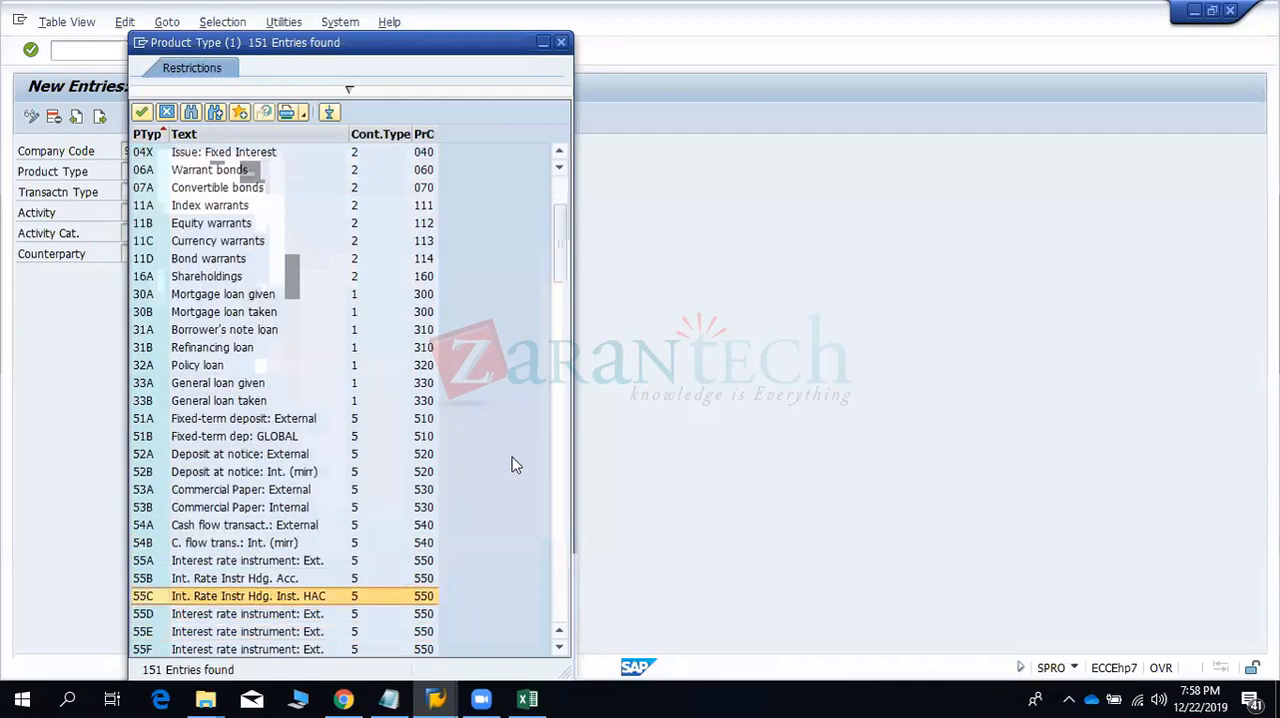
key(Down)
key(Down)
key(Down)
key(Down)
key(Down)
key(Down)
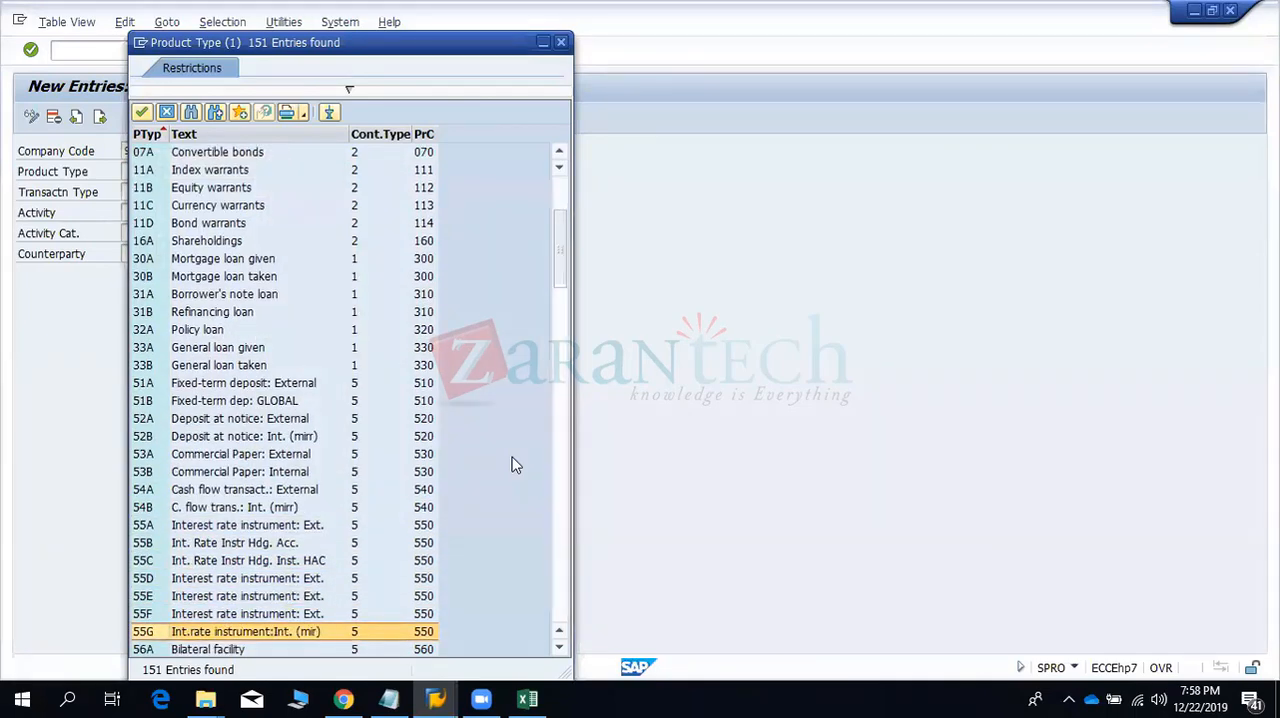
key(Down)
key(Down)
key(Down)
key(Down)
key(Down)
key(Up)
key(Up)
key(Up)
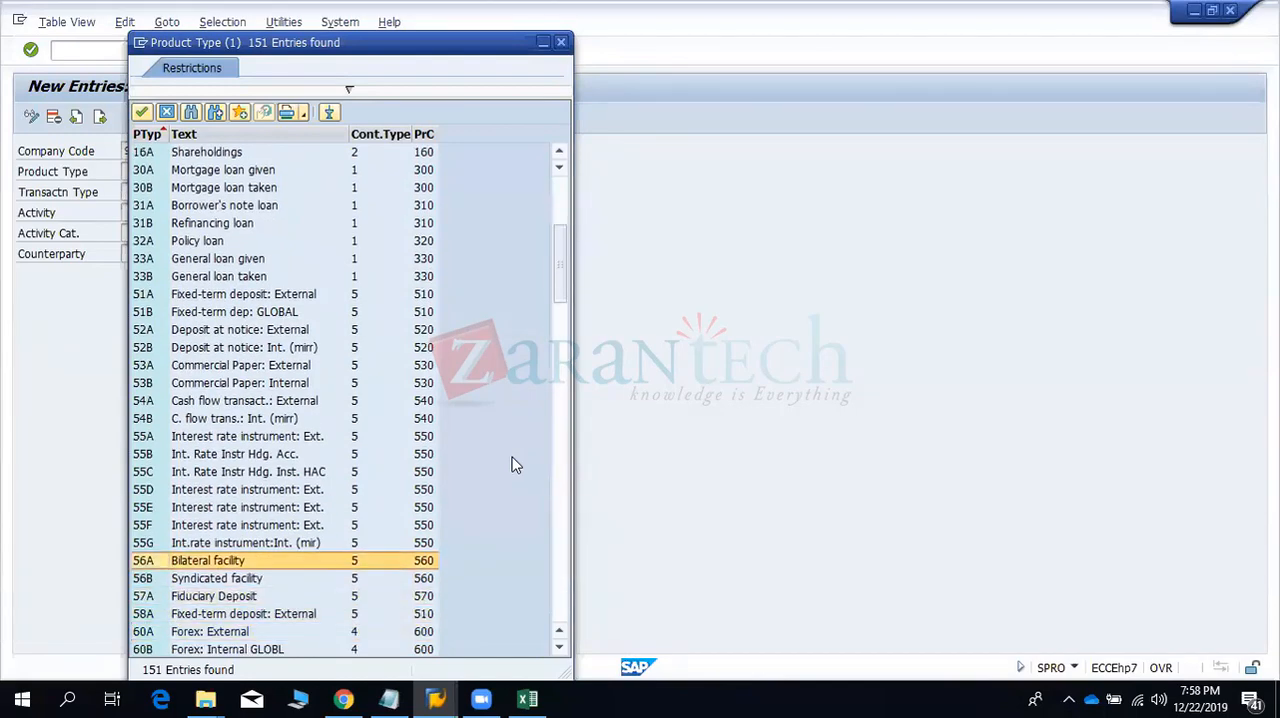
key(Down)
key(Down)
key(Down)
key(Down)
key(Down)
key(Down)
key(Down)
key(Down)
key(Down)
key(Down)
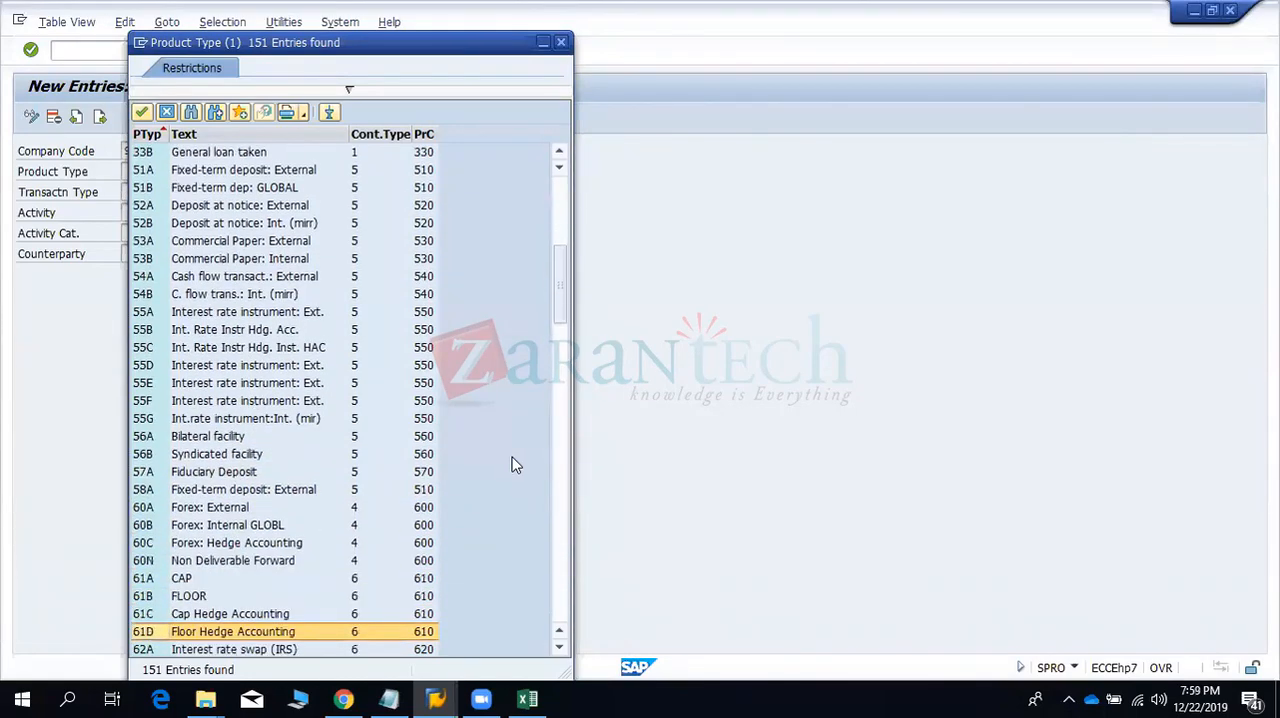
key(Page_Down)
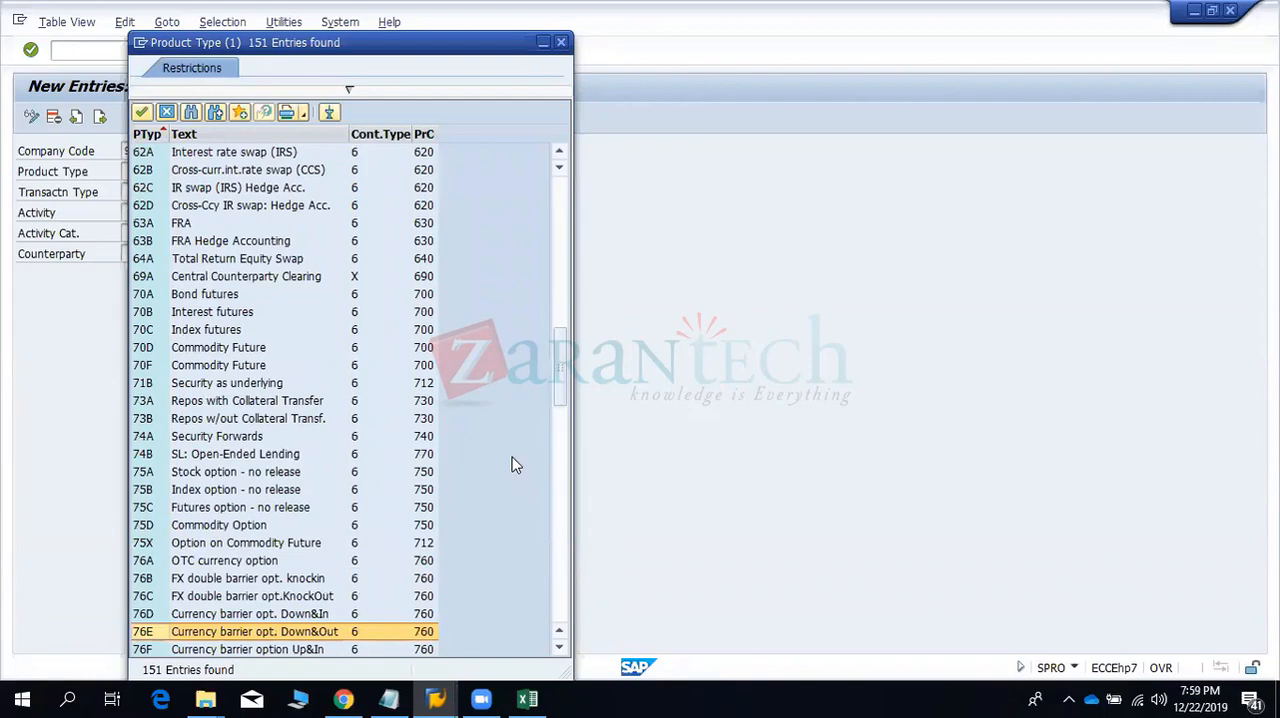
key(Page_Down)
key(Page_Down)
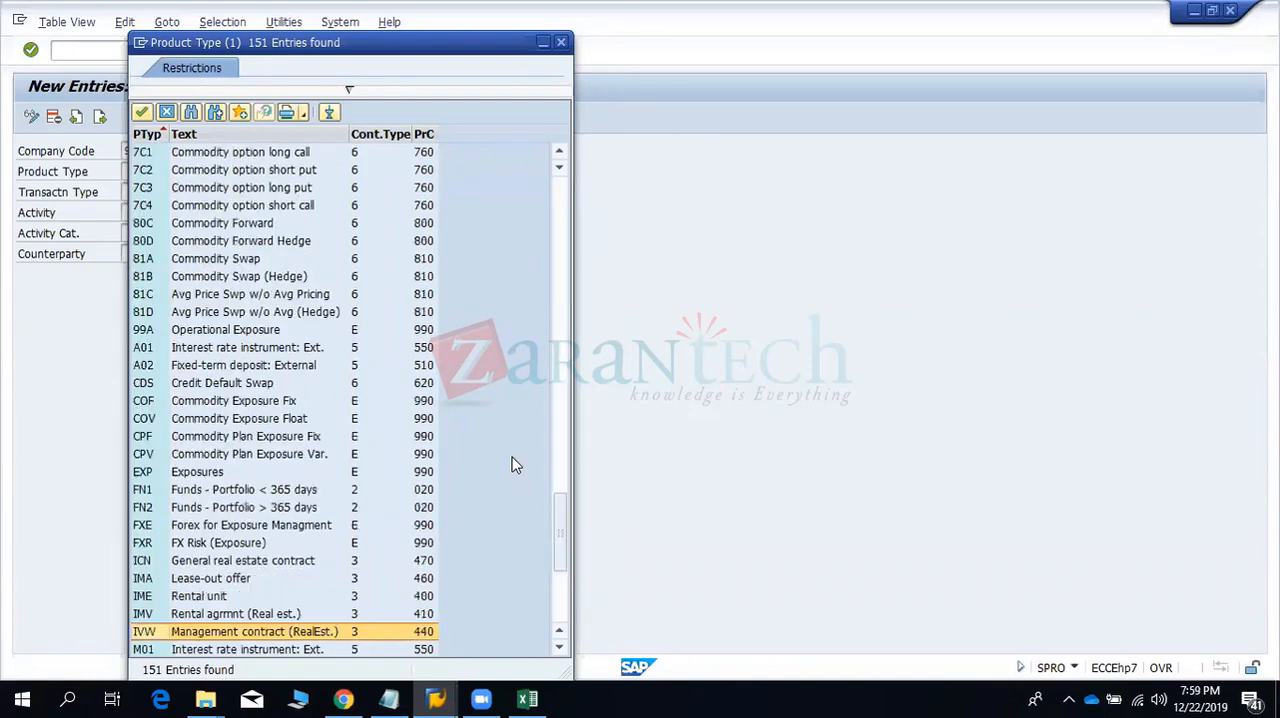
key(Page_Down)
key(Page_Up)
key(Page_Up)
key(Page_Up)
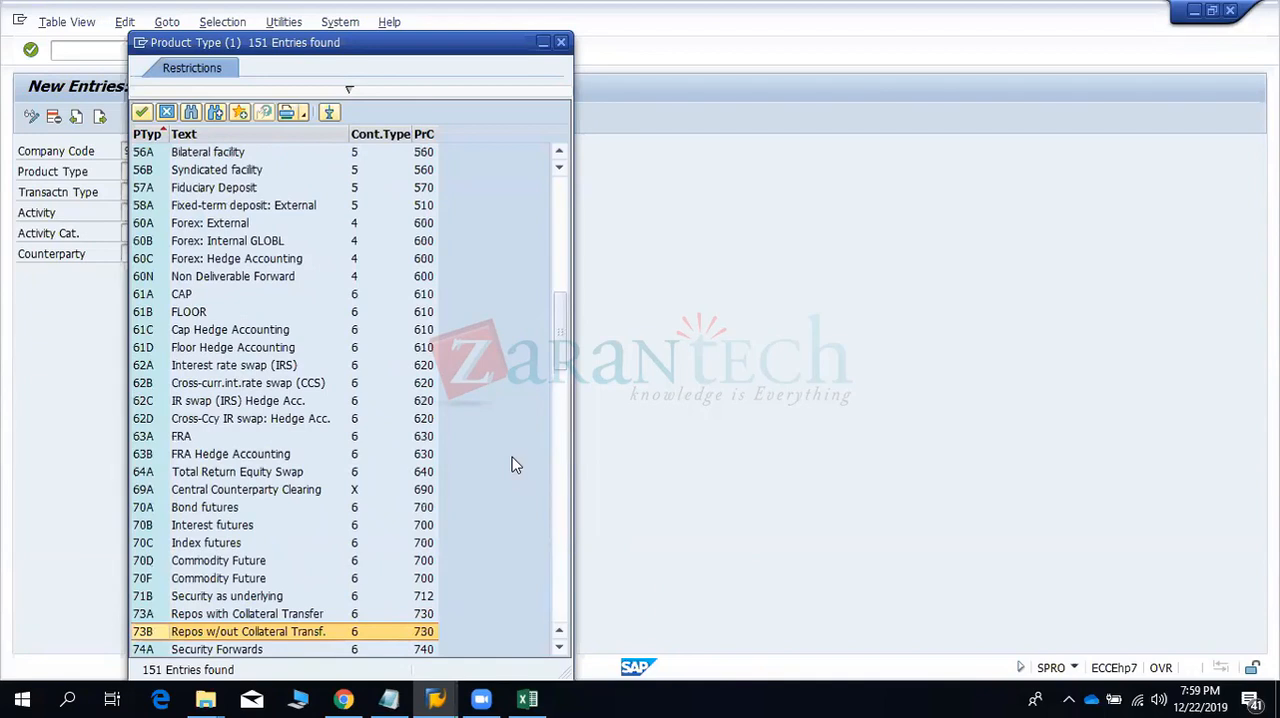
key(Page_Up)
key(Up)
key(Up)
key(Up)
key(Up)
key(Up)
key(Up)
key(Up)
key(Up)
key(Up)
key(Up)
key(Up)
key(Up)
key(Up)
key(Up)
key(Up)
key(Up)
key(Up)
key(Up)
key(Up)
key(Up)
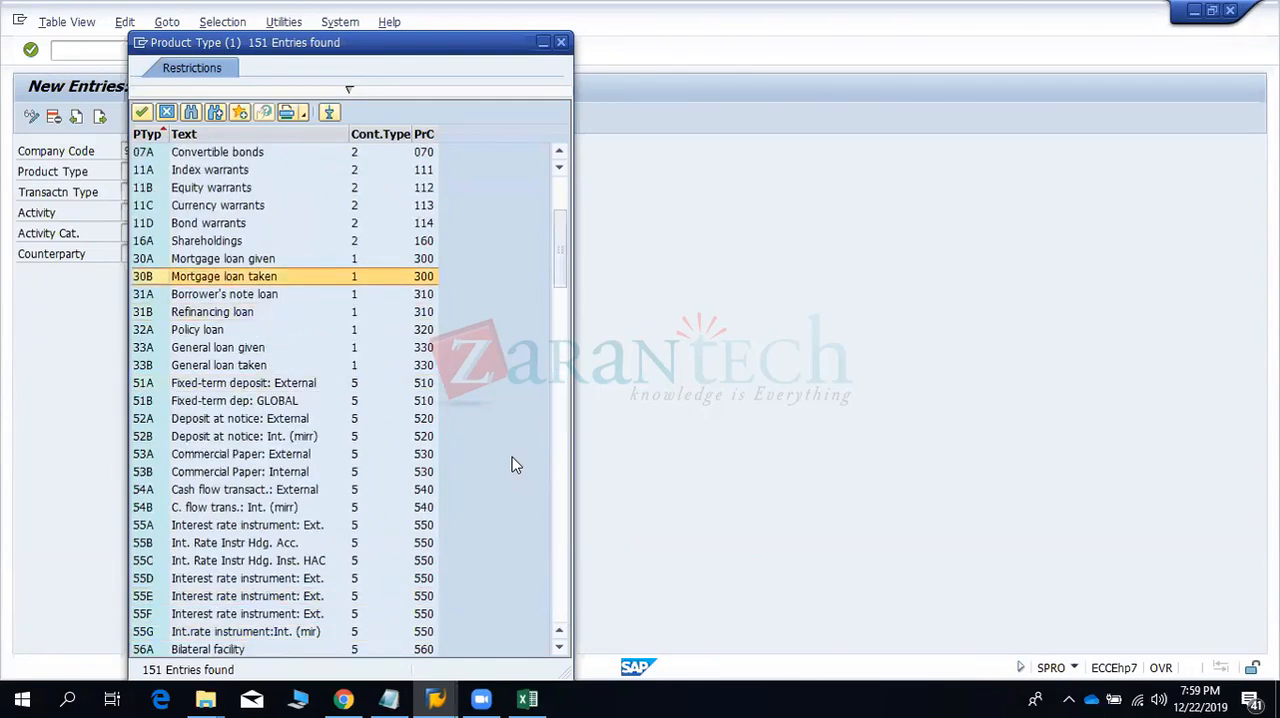
key(Down)
key(Down)
key(Down)
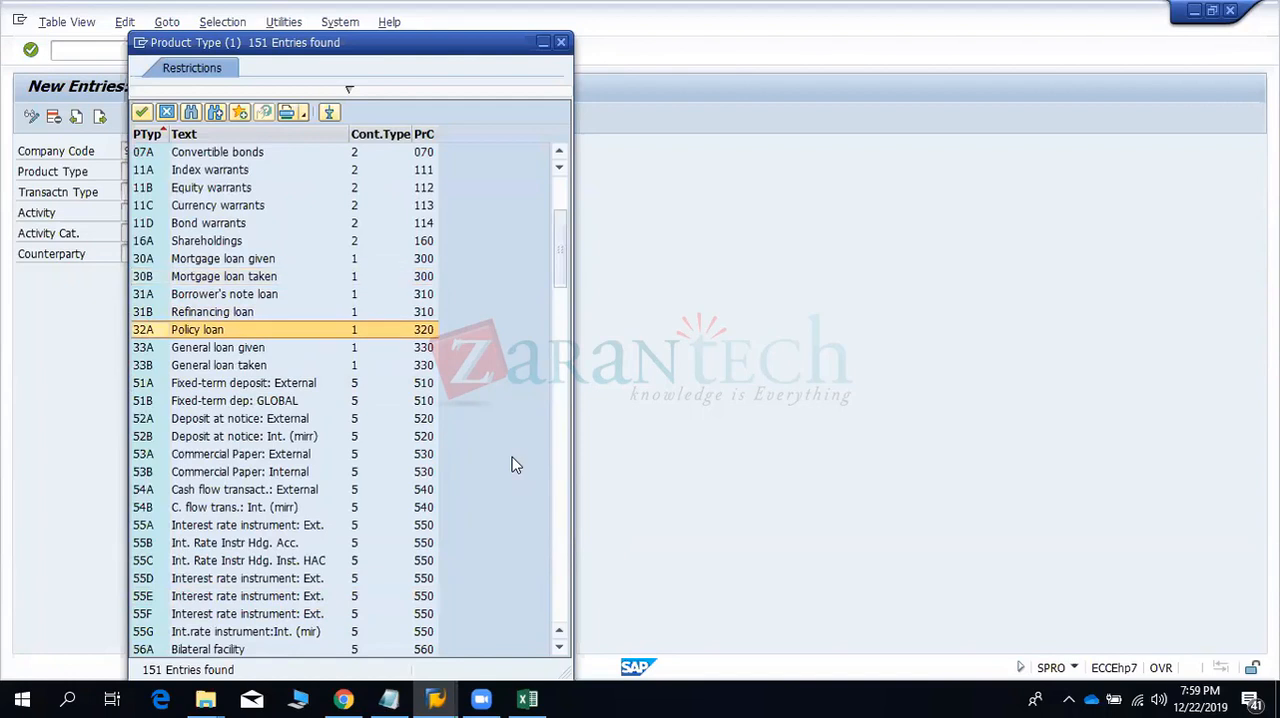
key(Up)
key(Up)
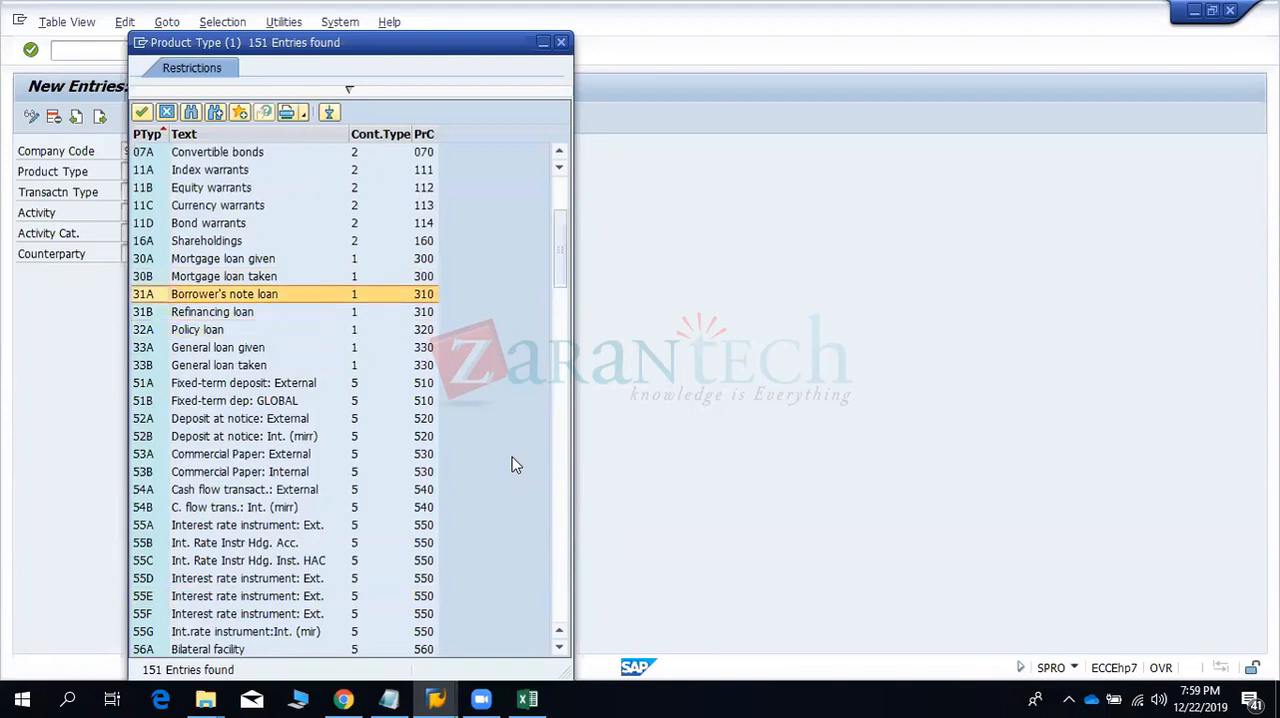
key(Up)
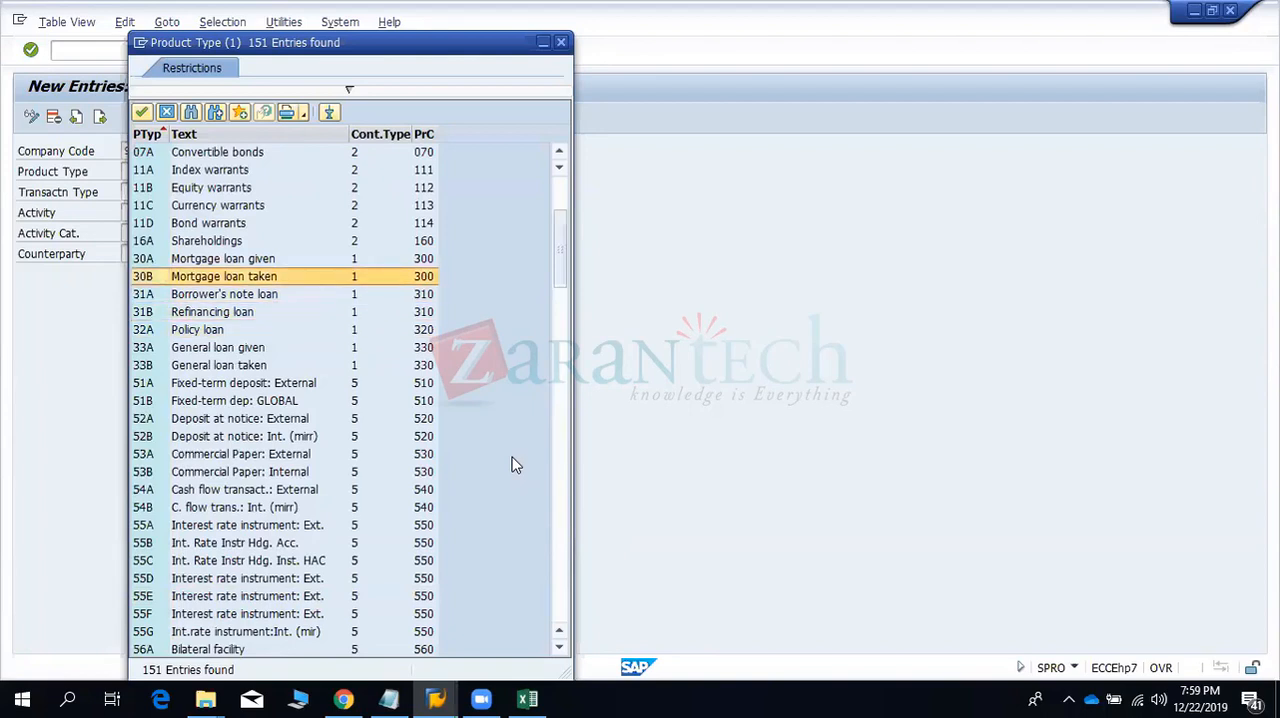
key(Up)
key(Page_Up)
key(Page_Up)
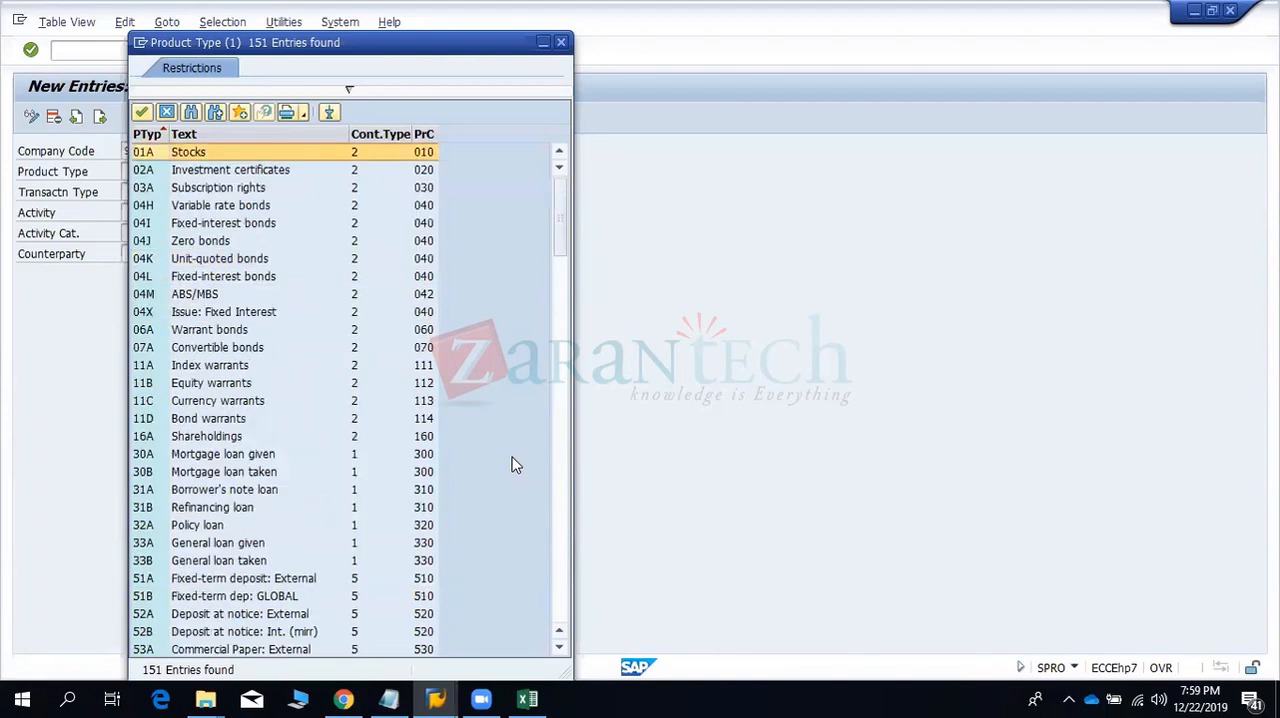
- Set the product type of the new entry to 51A, Fixed-term deposit: External
key(Down)
key(Down)
key(Down)
key(Down)
key(Down)
key(Down)
key(Down)
key(Down)
key(Down)
key(Down)
key(Down)
key(Down)
key(Down)
key(Down)
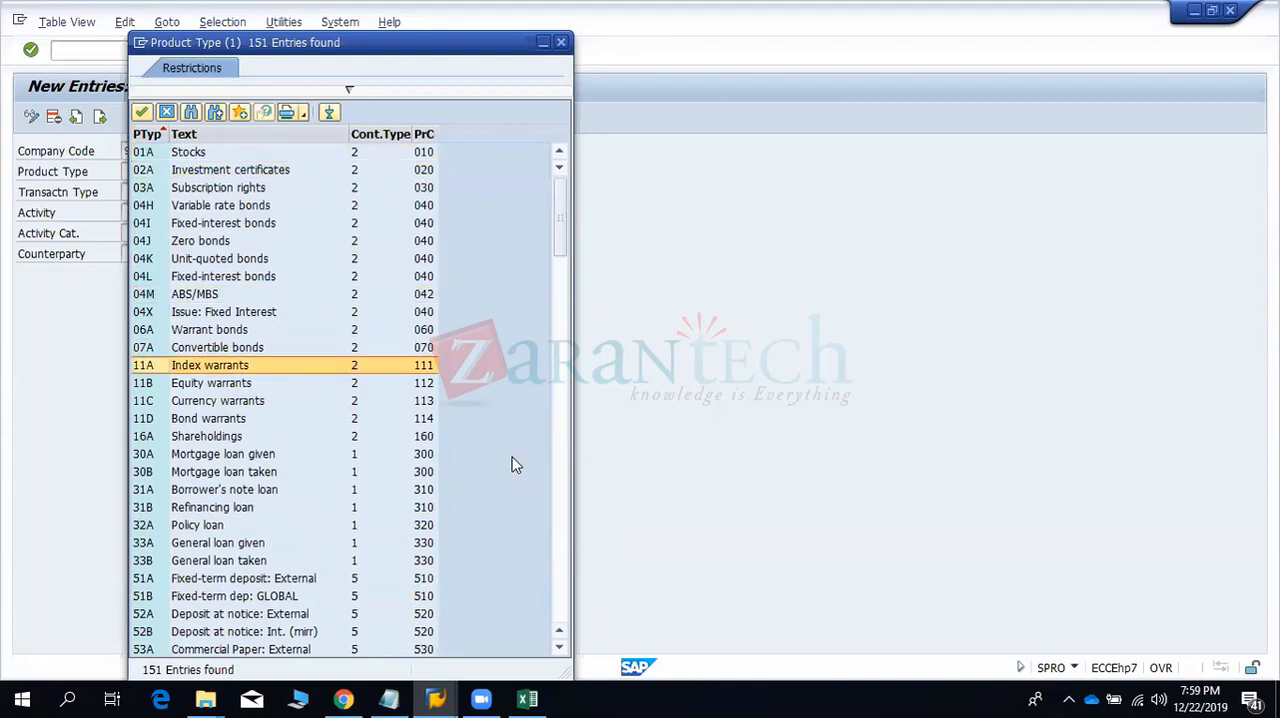
key(Down)
key(Down)
key(Down)
key(Down)
key(Down)
key(Down)
key(Down)
key(Down)
key(Down)
key(Down)
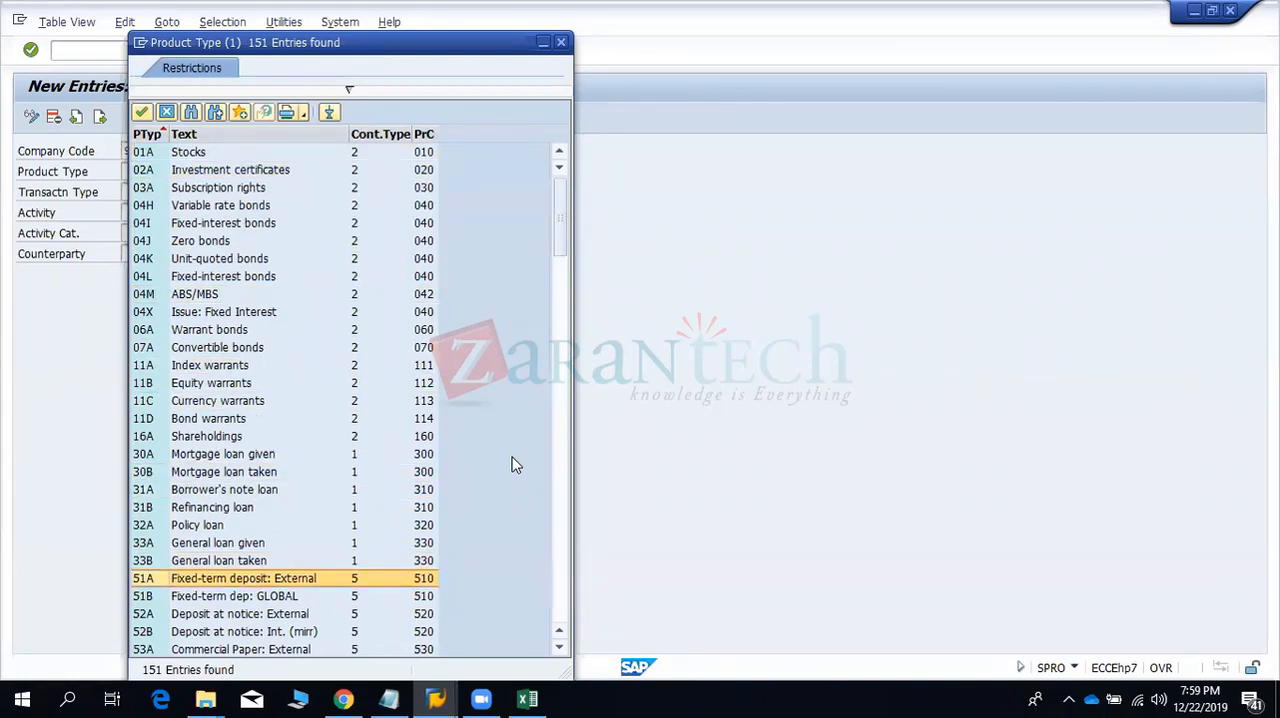
key(Down)
key(Down)
key(Down)
key(Down)
key(Down)
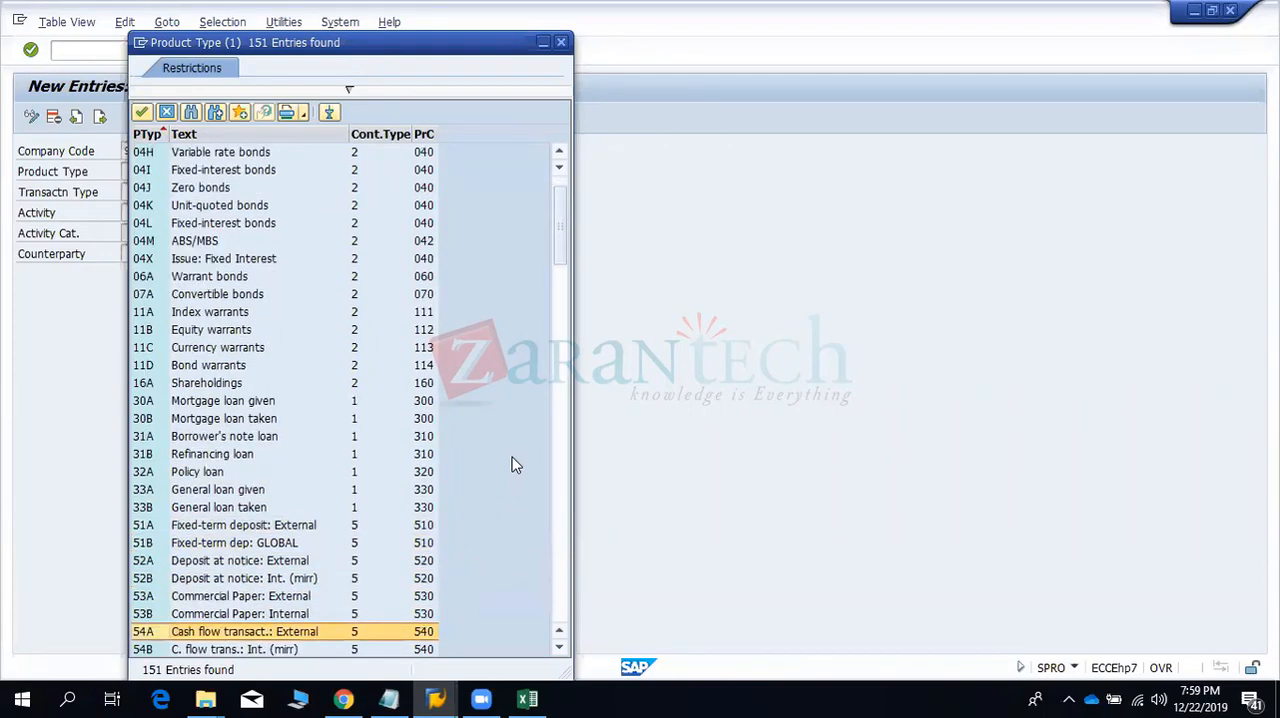
key(Up)
key(Up)
key(Up)
key(Up)
key(Up)
key(Up)
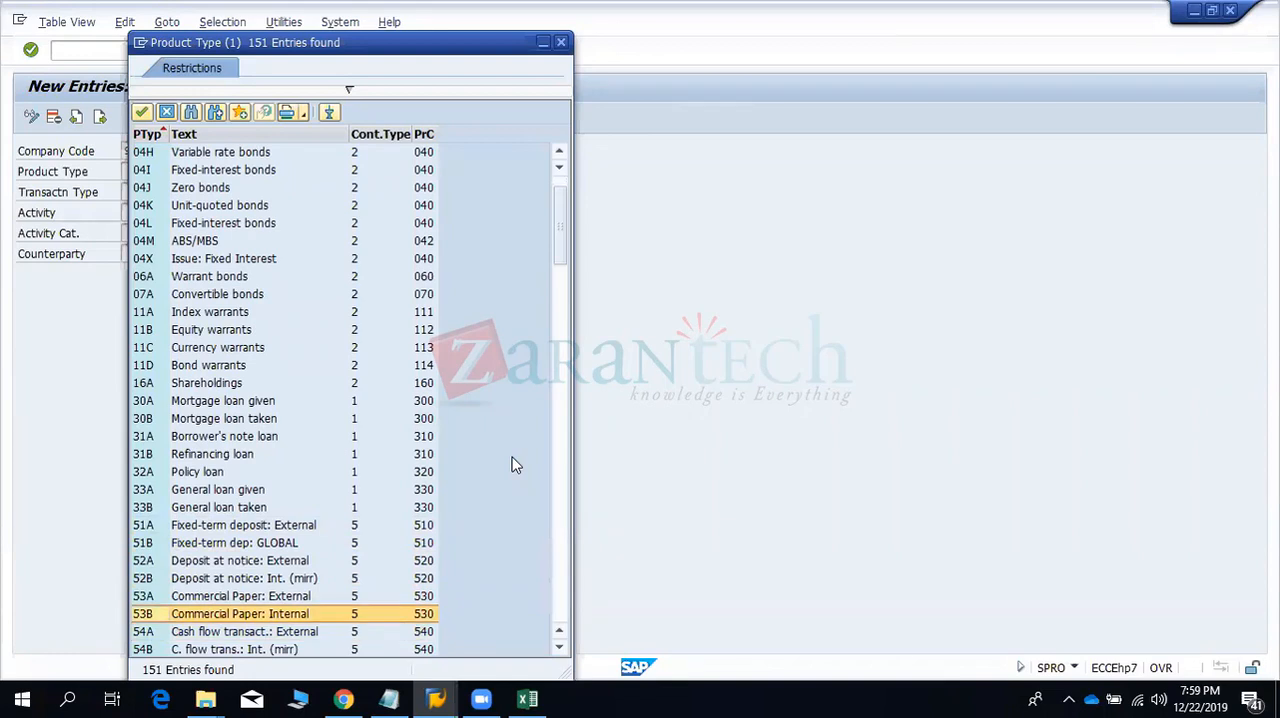
key(Return)
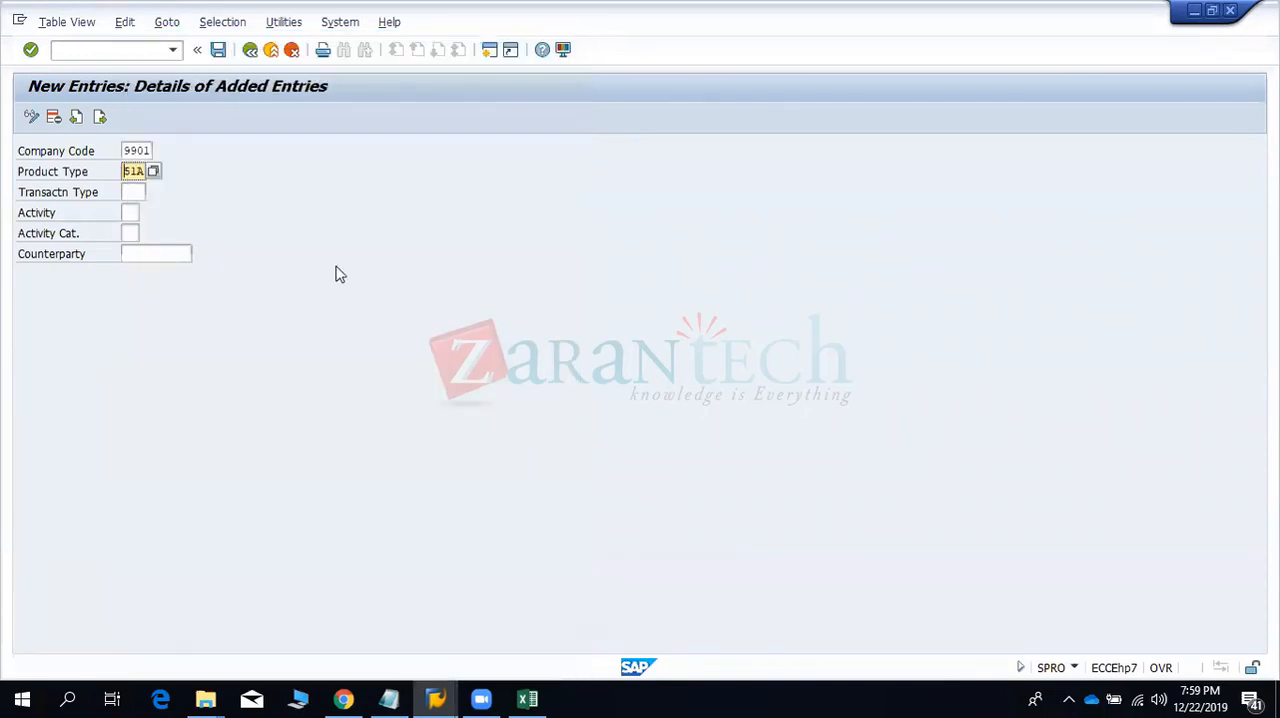
- Set the transaction type to 100 (Investment) and the activity to 01 (Create or generate)
click(130, 191)
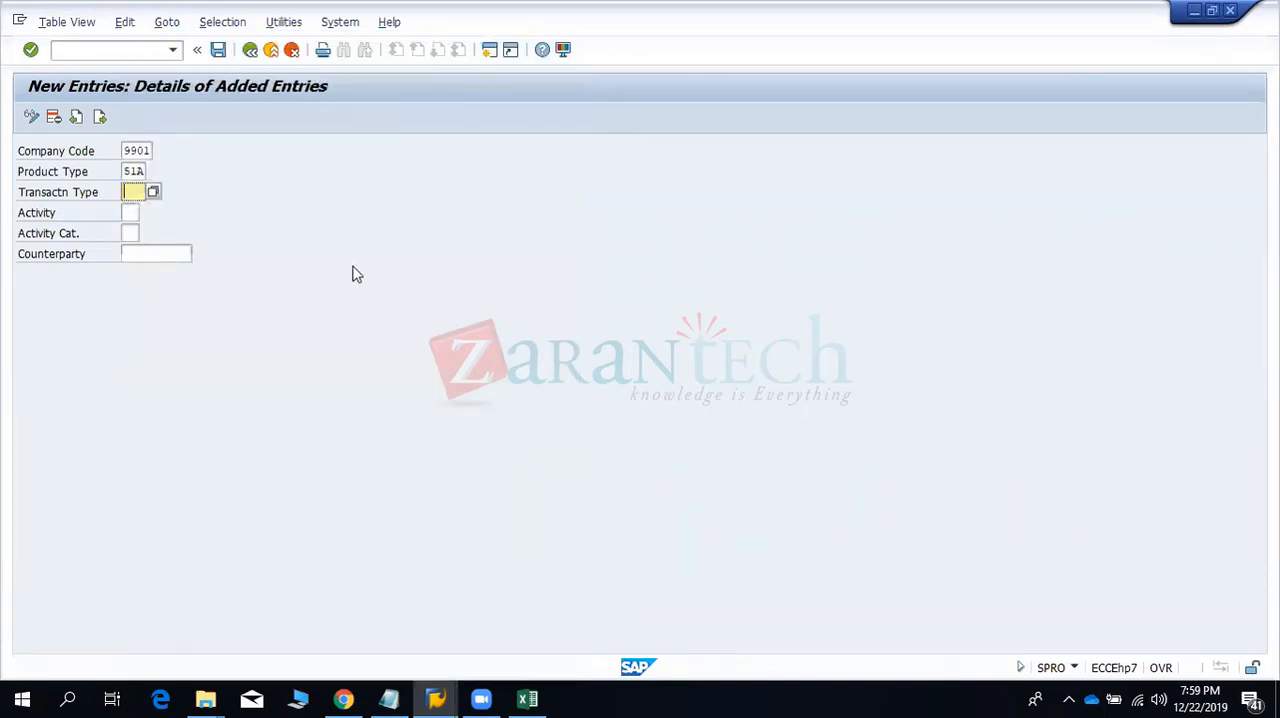
key(F4)
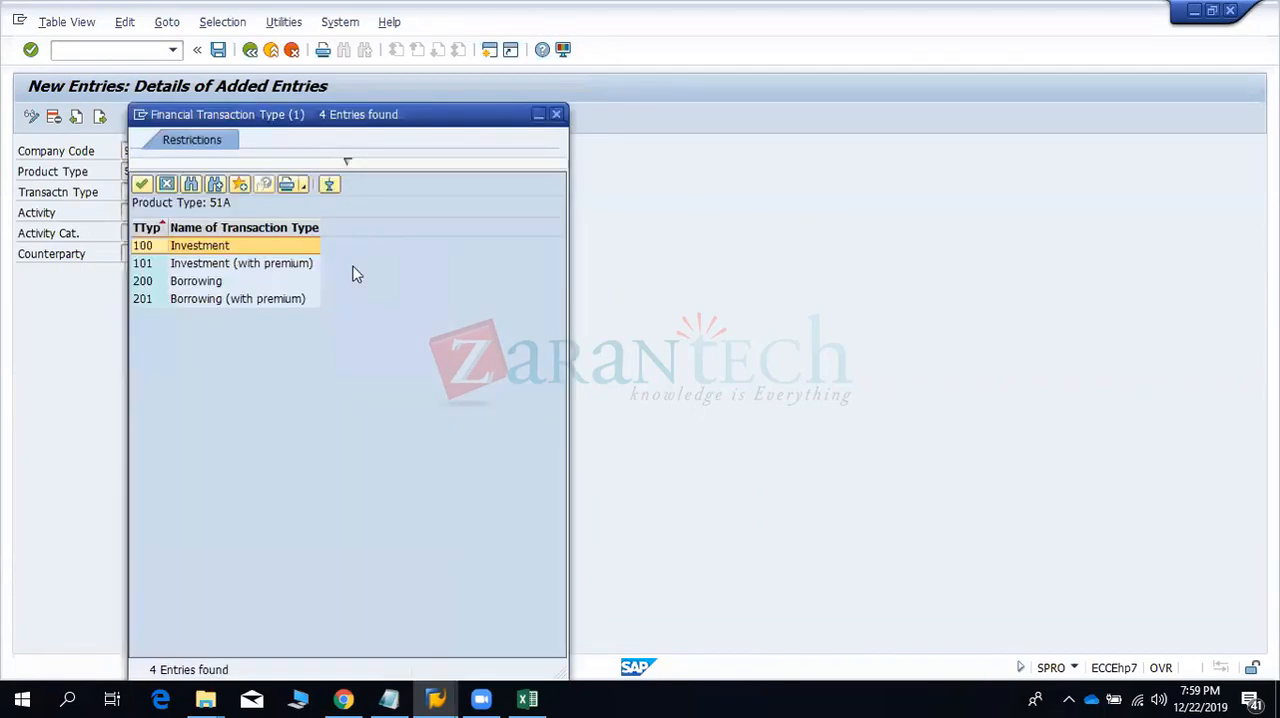
double_click(222, 252)
click(129, 213)
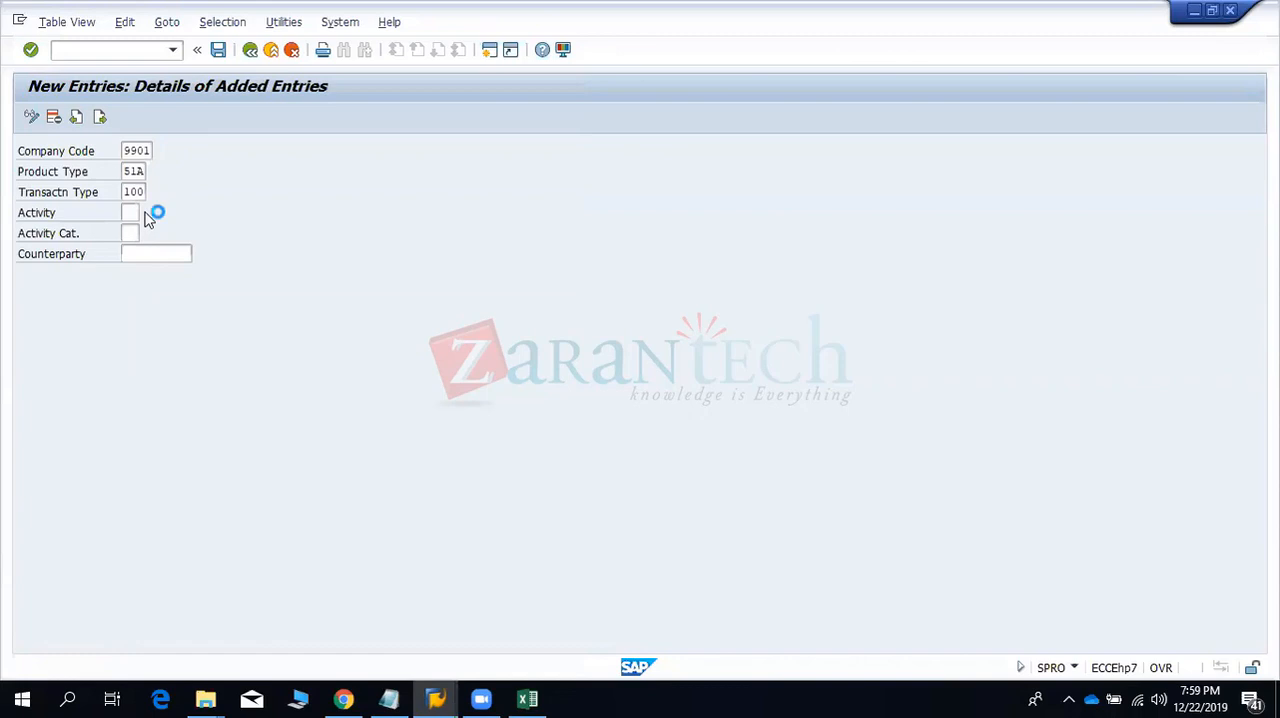
click(156, 214)
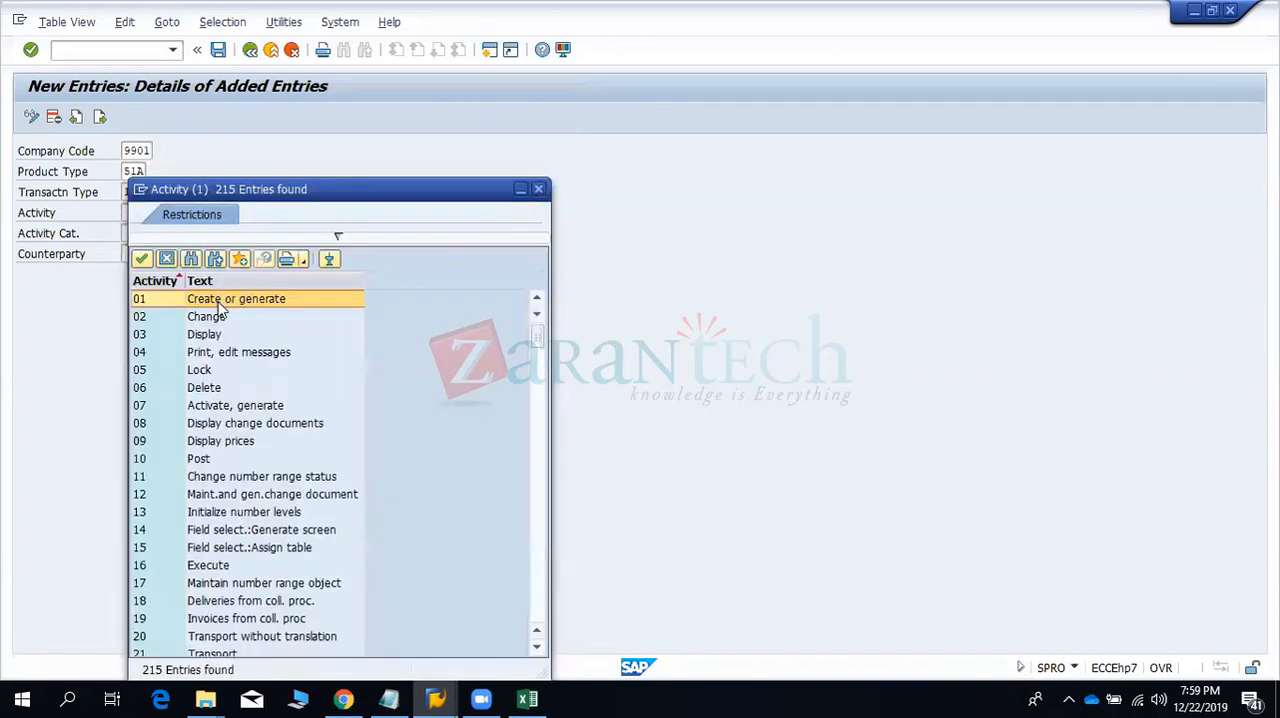
double_click(220, 302)
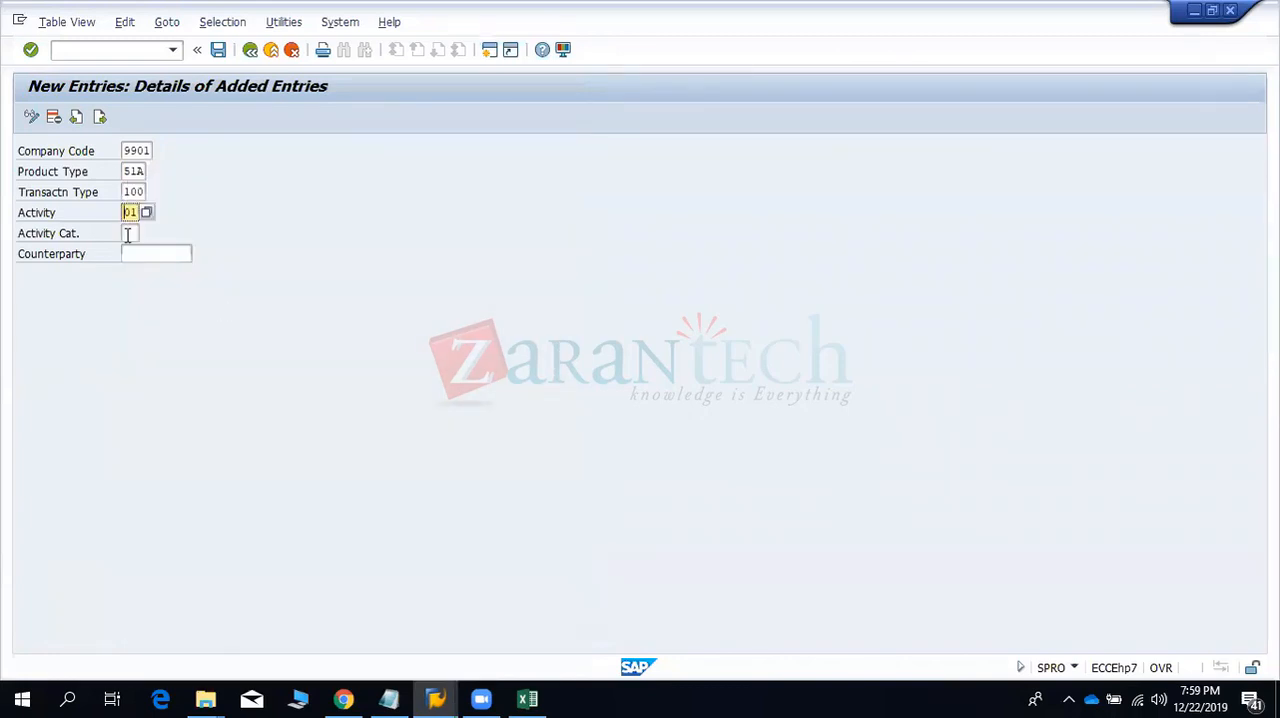
- Set the activity category of the new entry to 10 (Order)
click(128, 236)
click(147, 232)
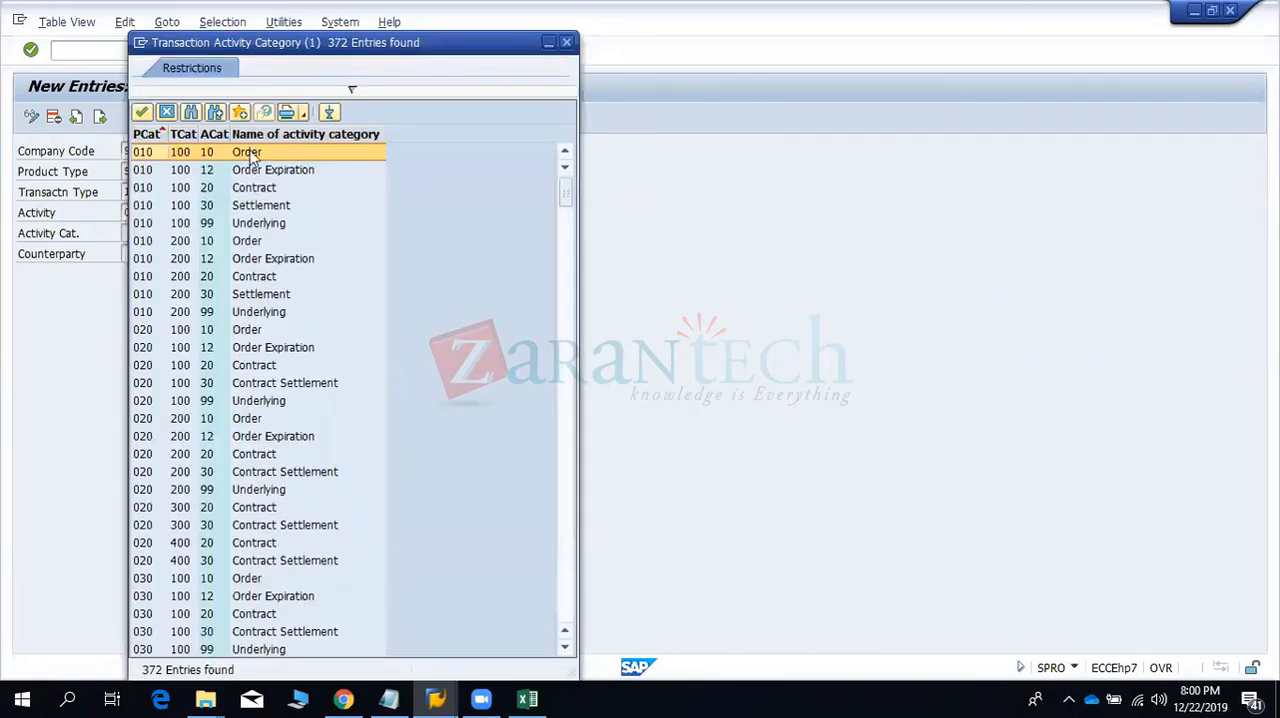
double_click(250, 155)
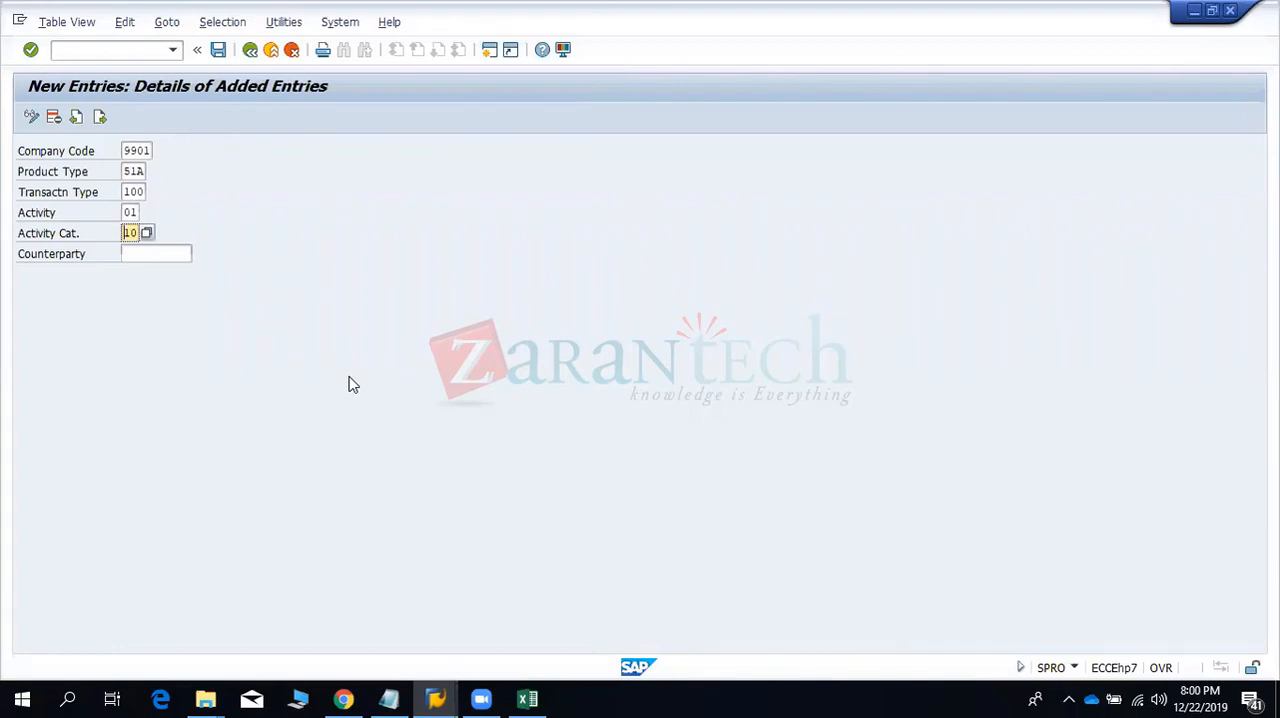
- Open business partner maintenance (transaction BP) in a separate session for finding the counterparty of the new entry
click(159, 254)
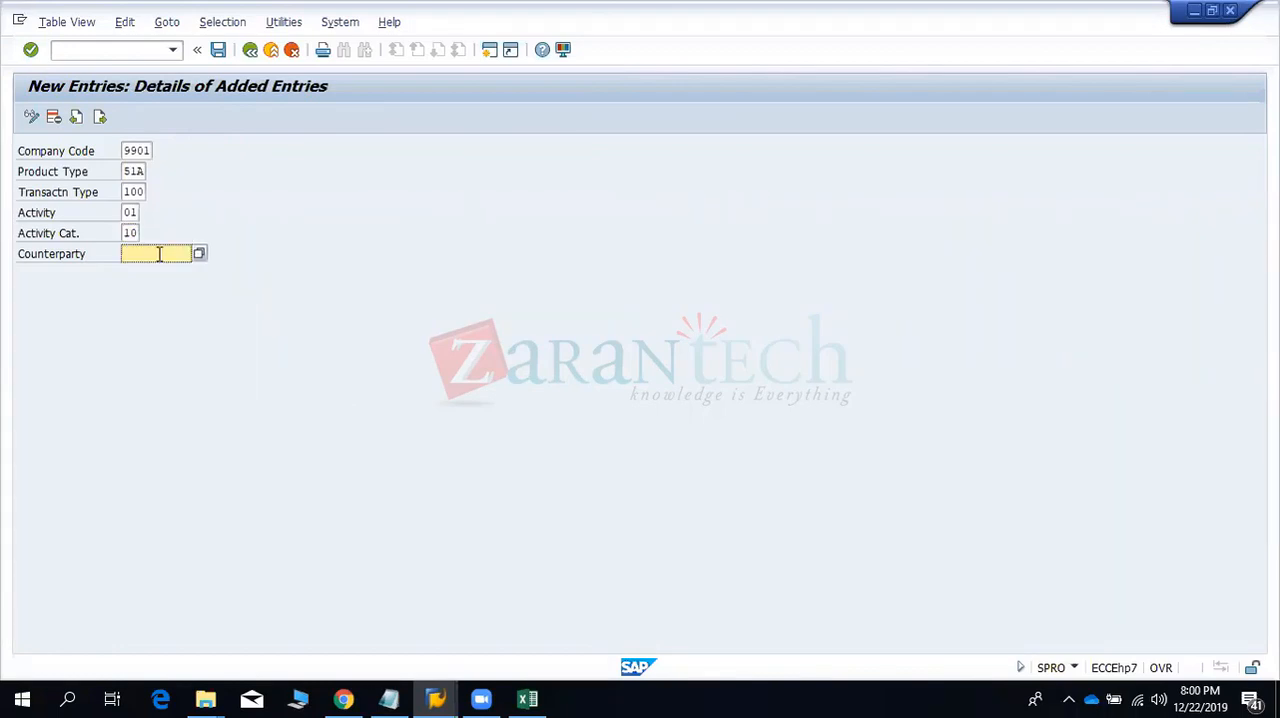
click(485, 53)
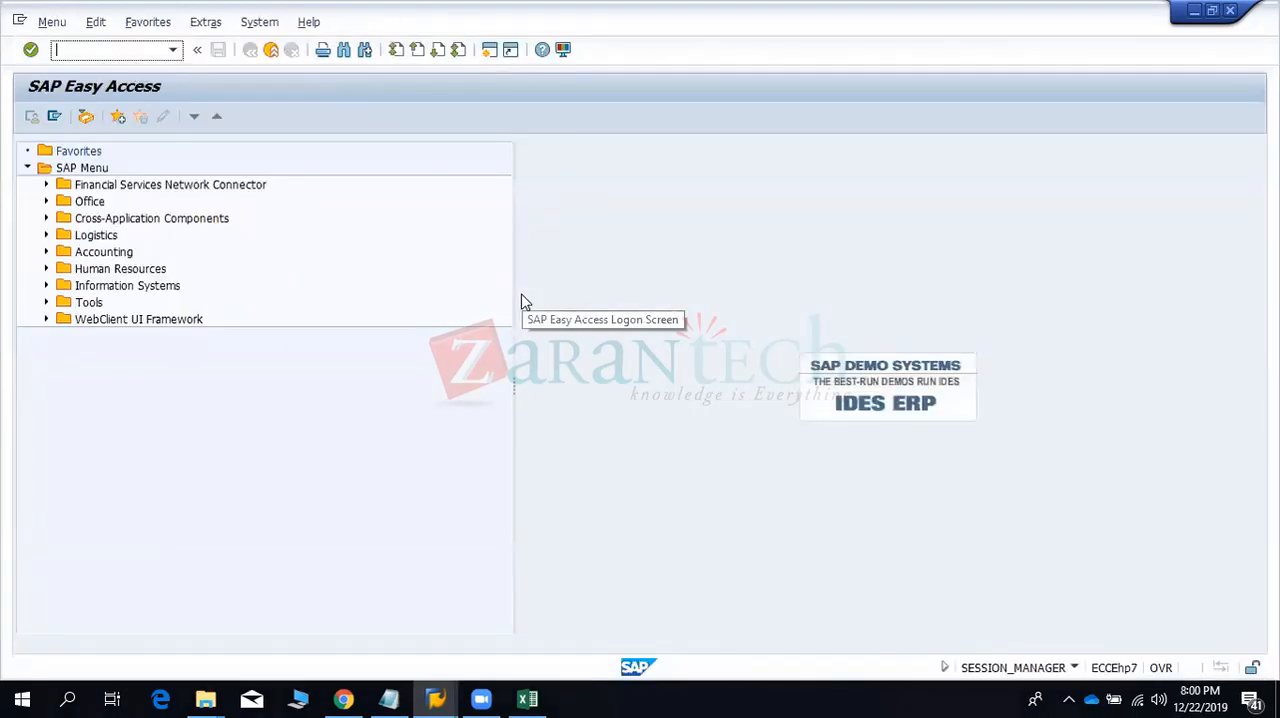
key(alt+Tab)
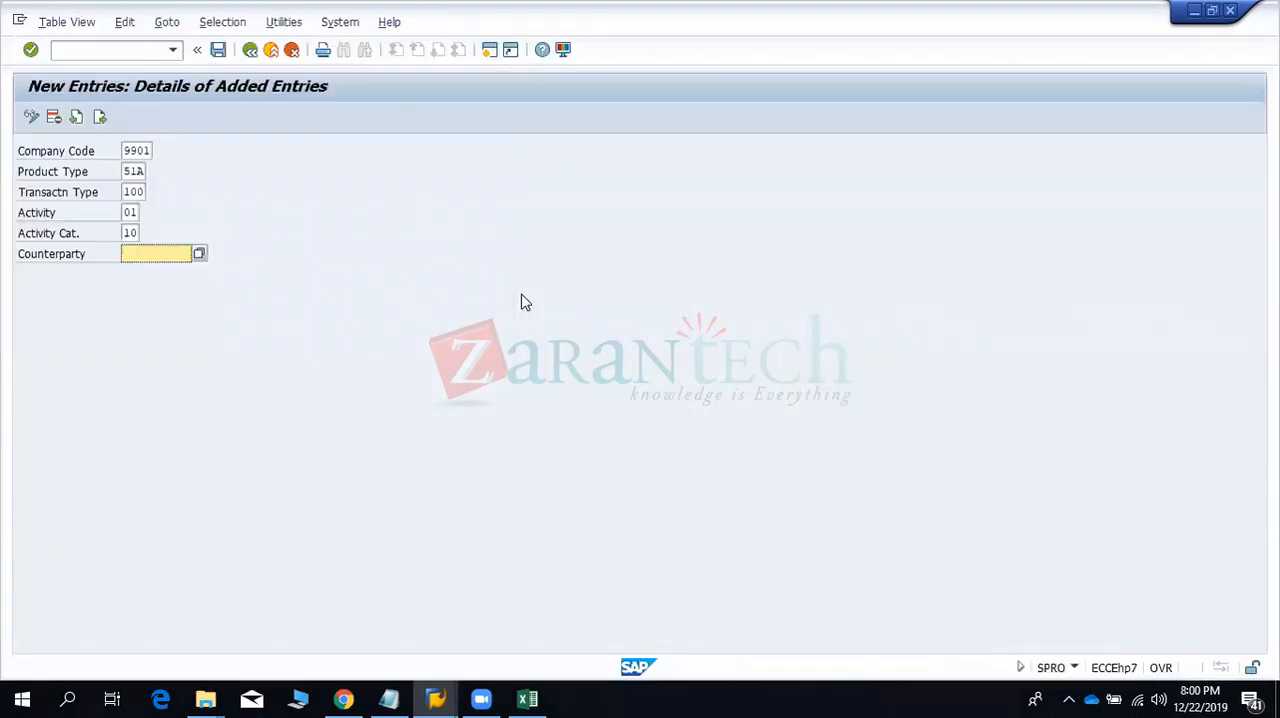
click(140, 152)
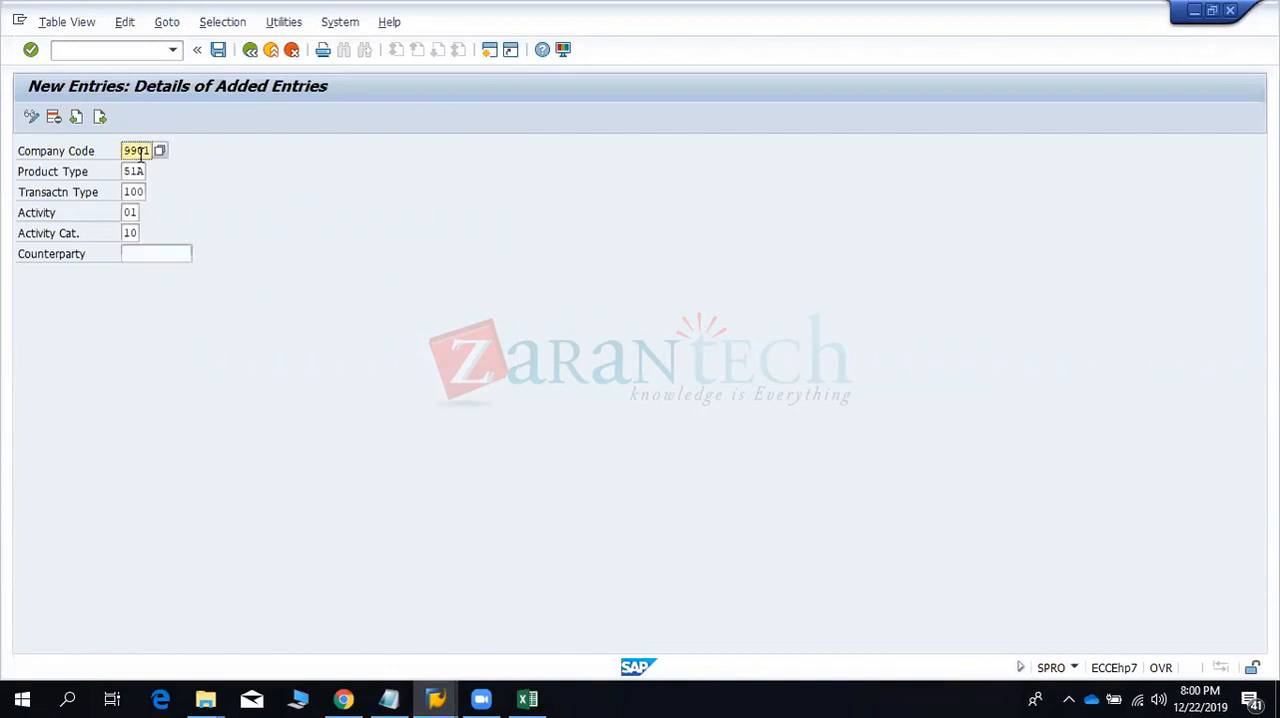
click(168, 256)
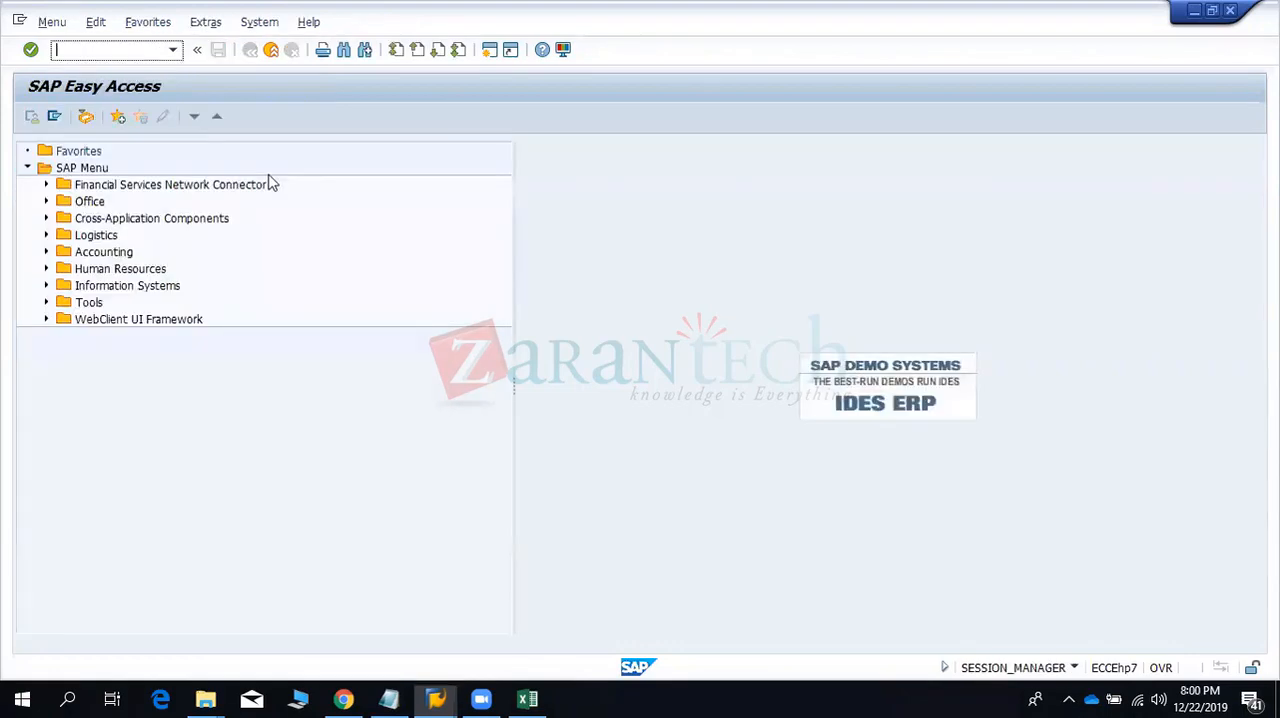
text(bp)
key(Return)
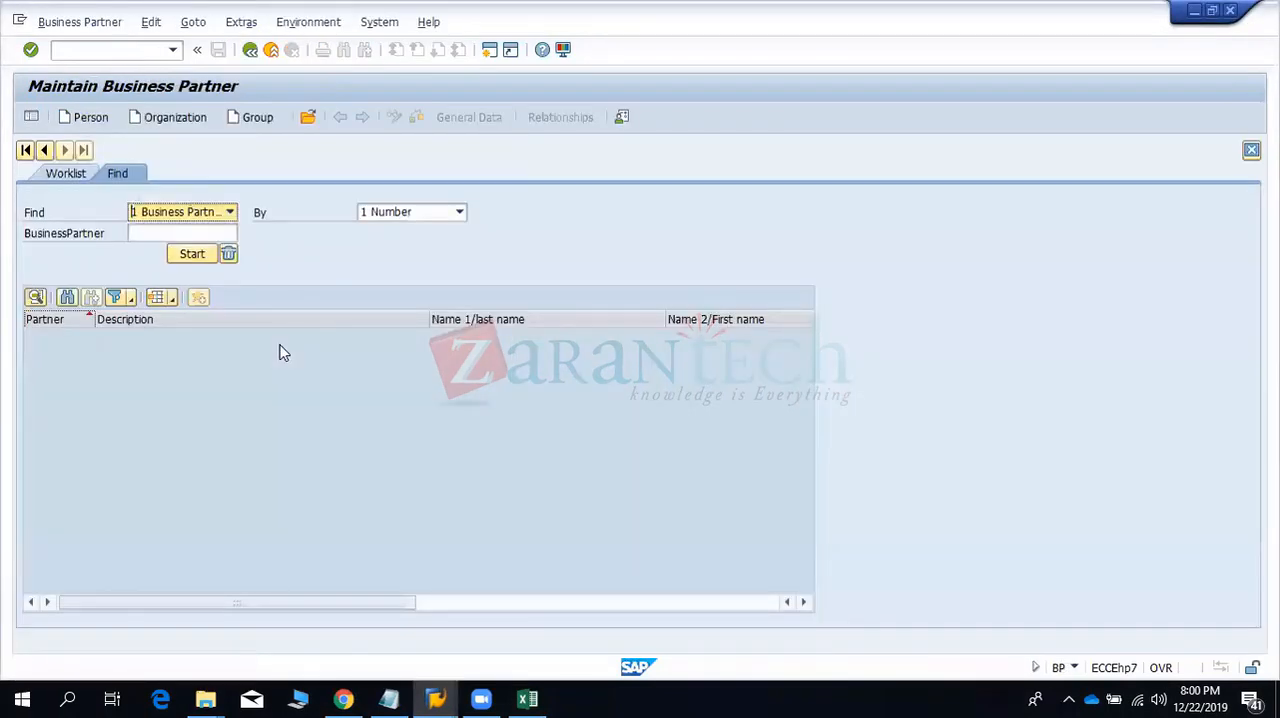
- Search for the previously used business partner by its number in business partner maintenance
click(166, 232)
key(space)
key(Down)
key(Return)
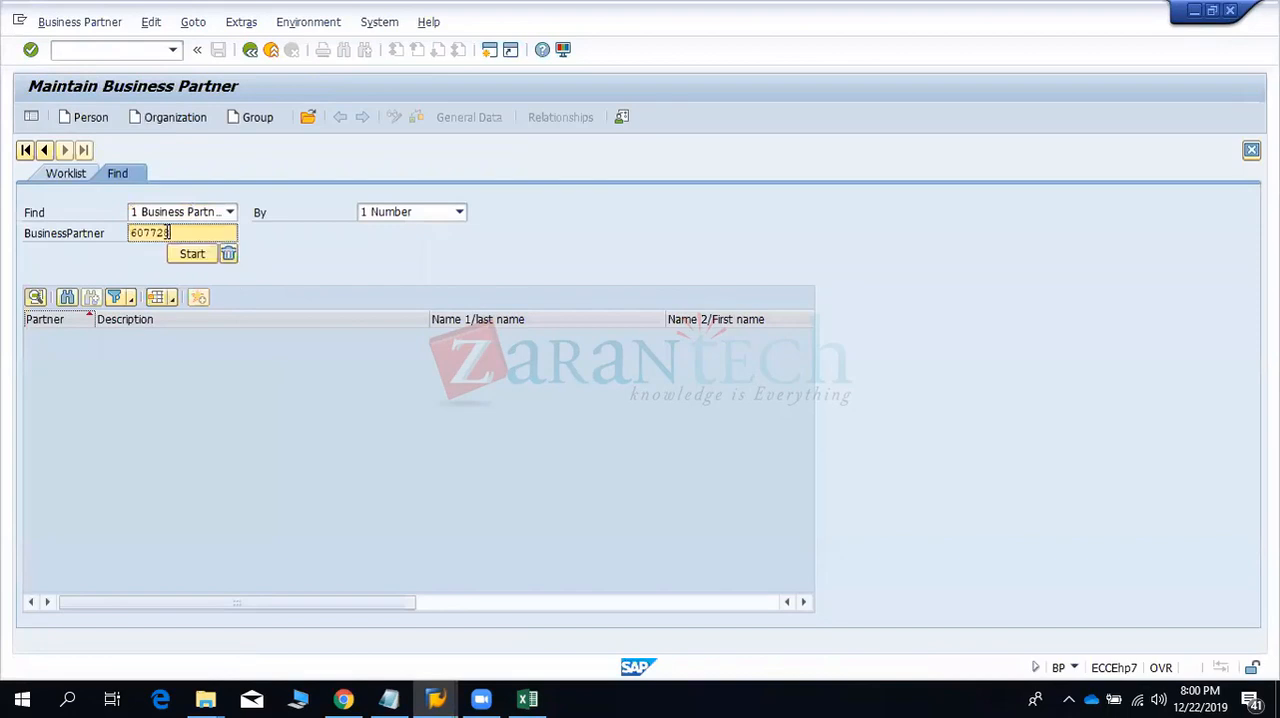
drag(174, 232, 126, 232)
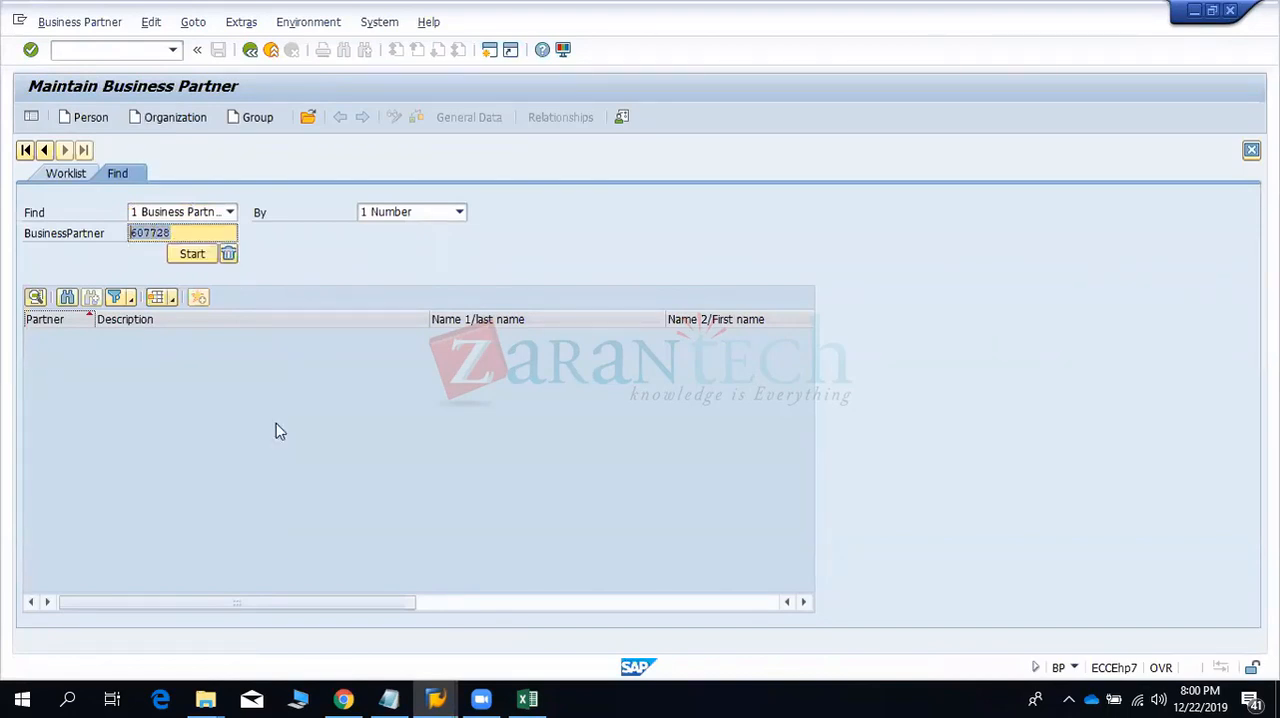
click(340, 471)
key(Return)
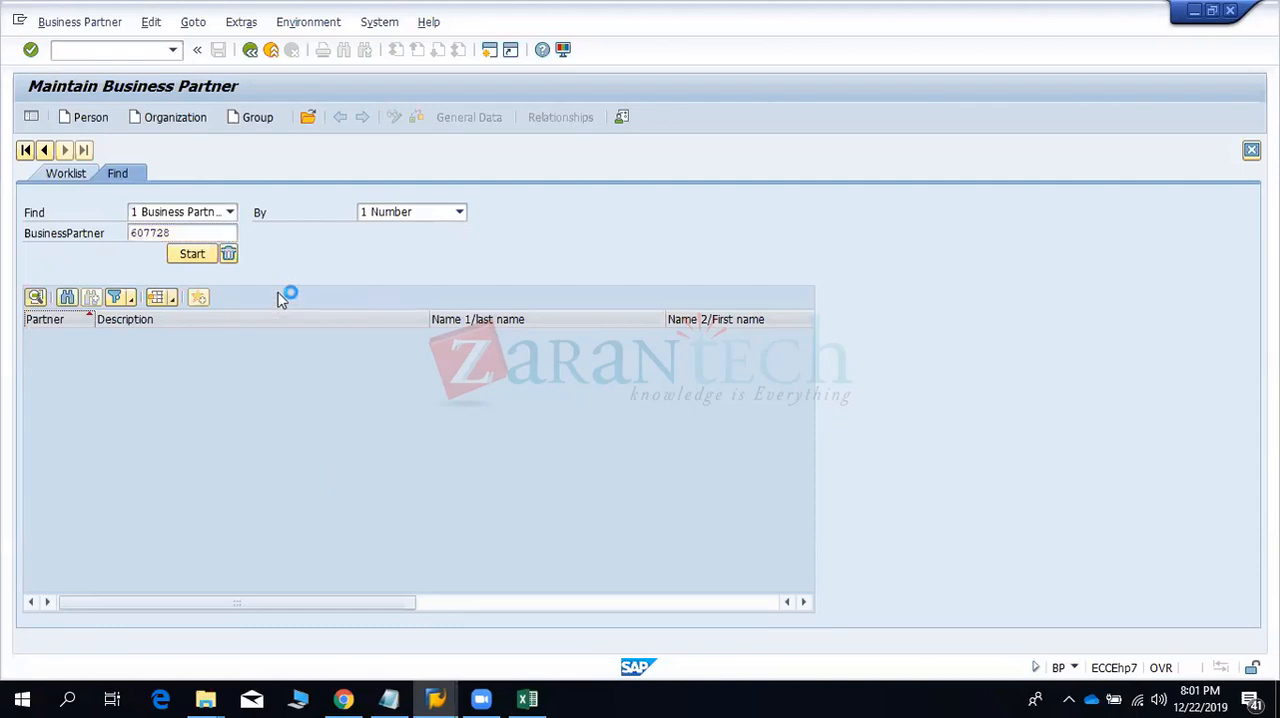
- Copy the Citi Bank business partner number into the counterparty of the new mirror transaction entry
click(146, 230)
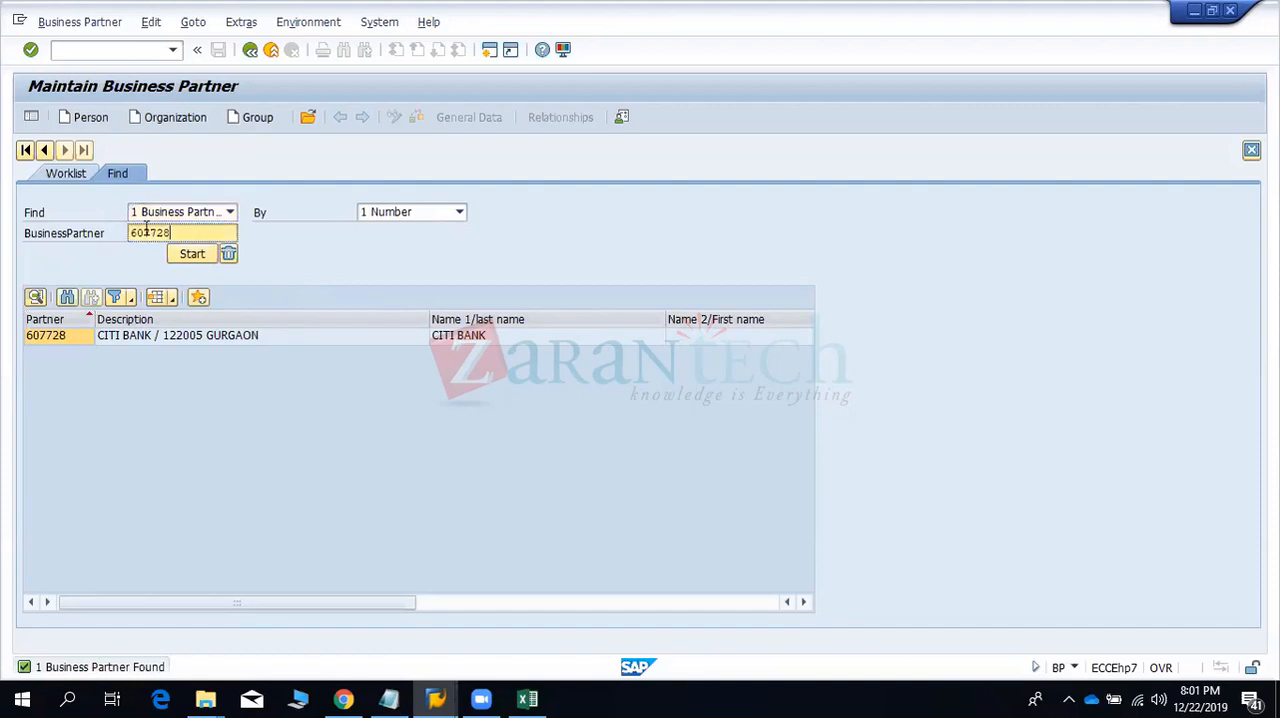
double_click(146, 230)
key(ctrl+c)
click(246, 396)
key(alt+Tab)
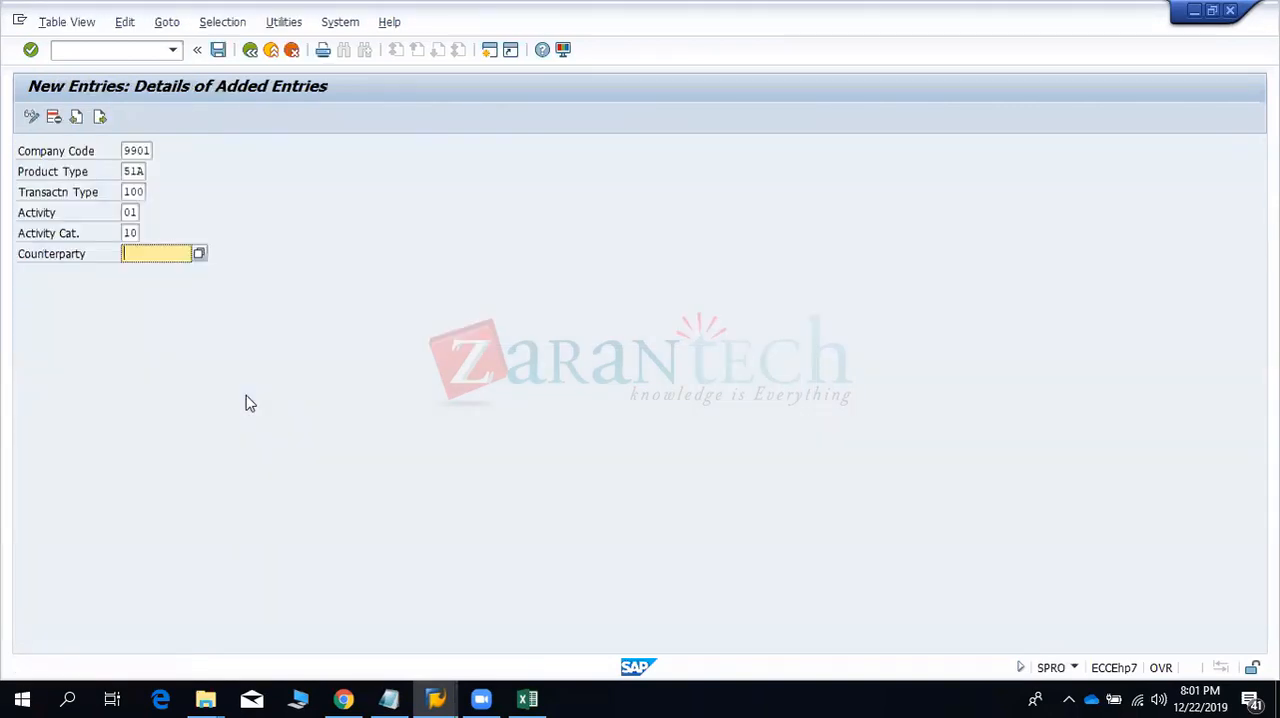
key(ctrl+v)
- Open the SAP Reference IMG with transaction SPRO in a new session and expand Financial Supply Chain Management
click(489, 52)
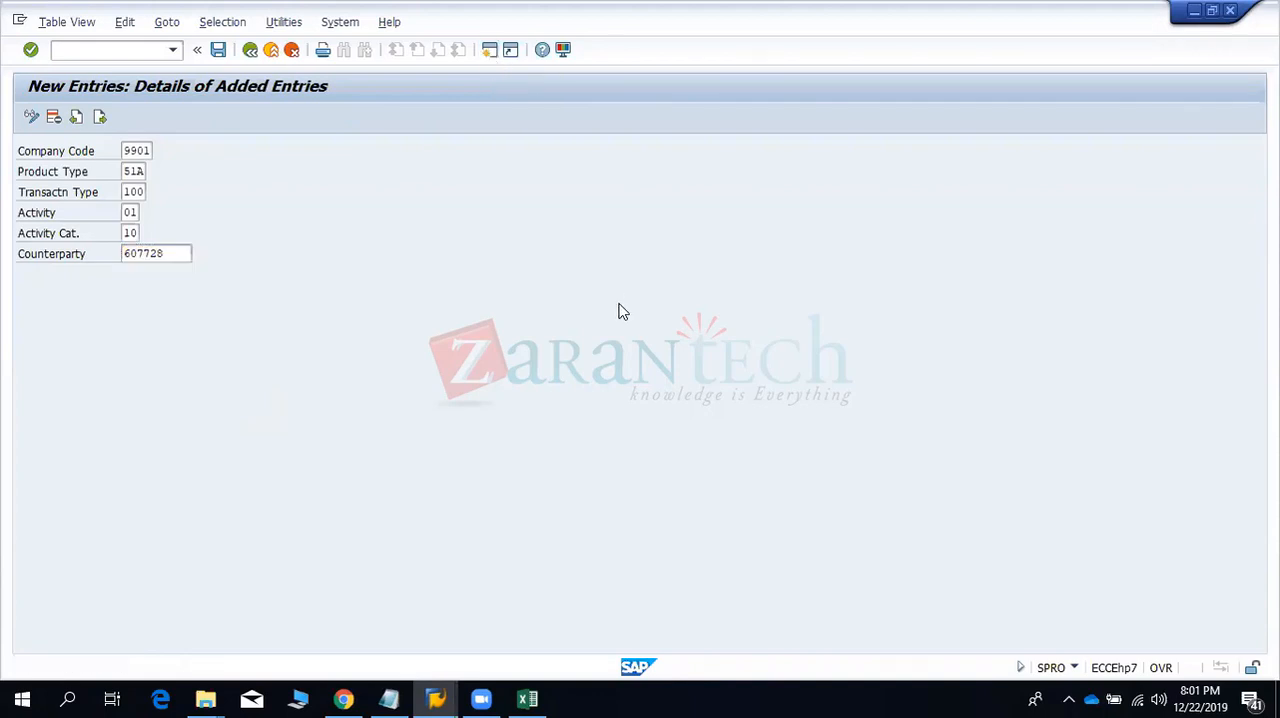
text(SPRO)
key(Return)
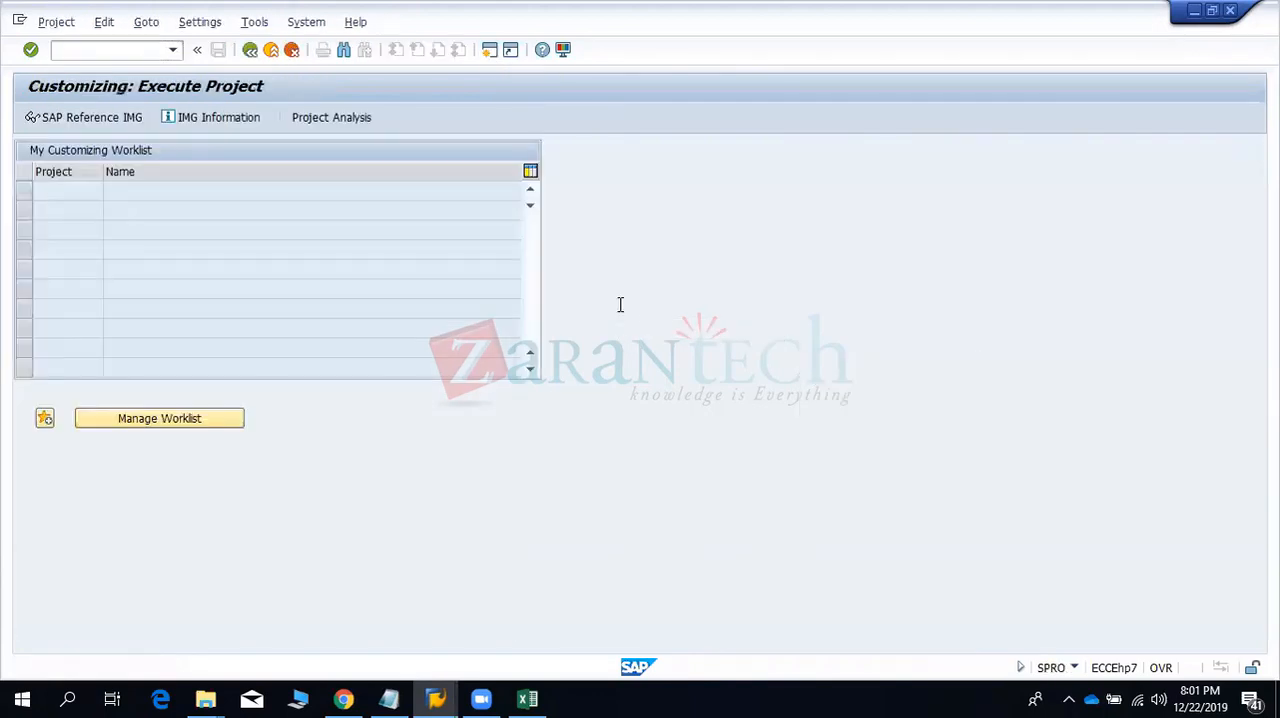
click(120, 118)
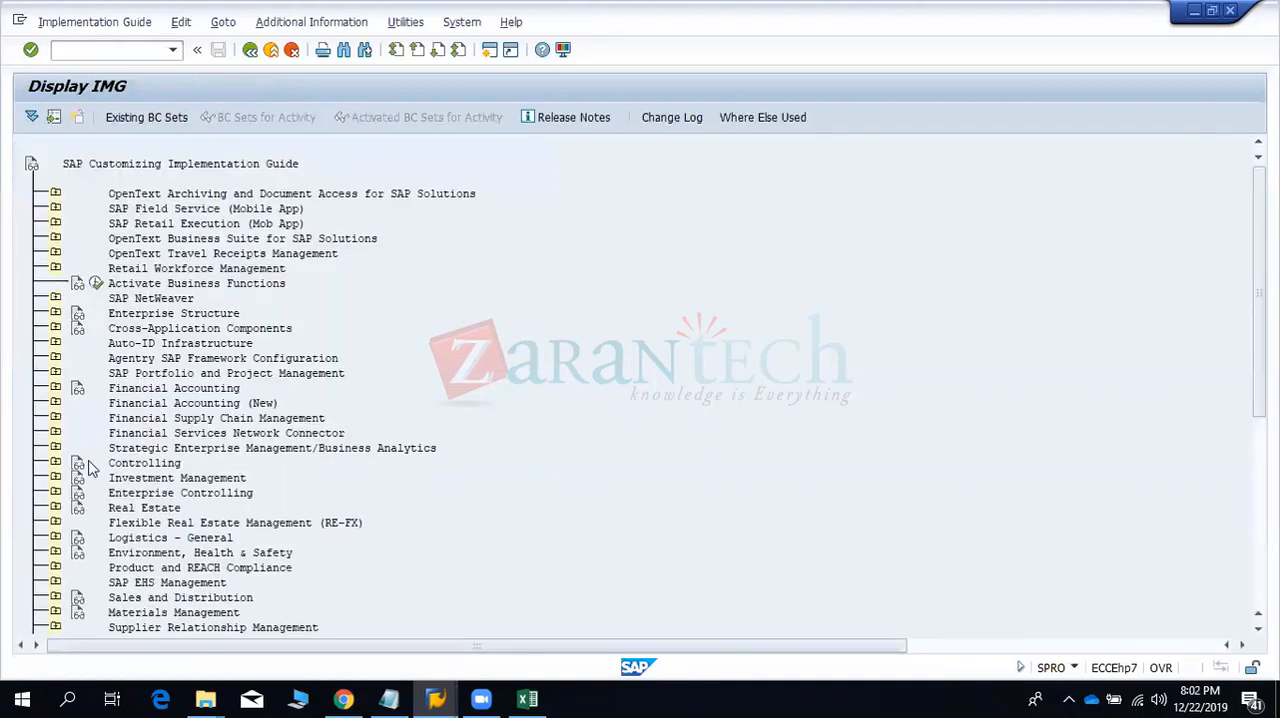
click(55, 418)
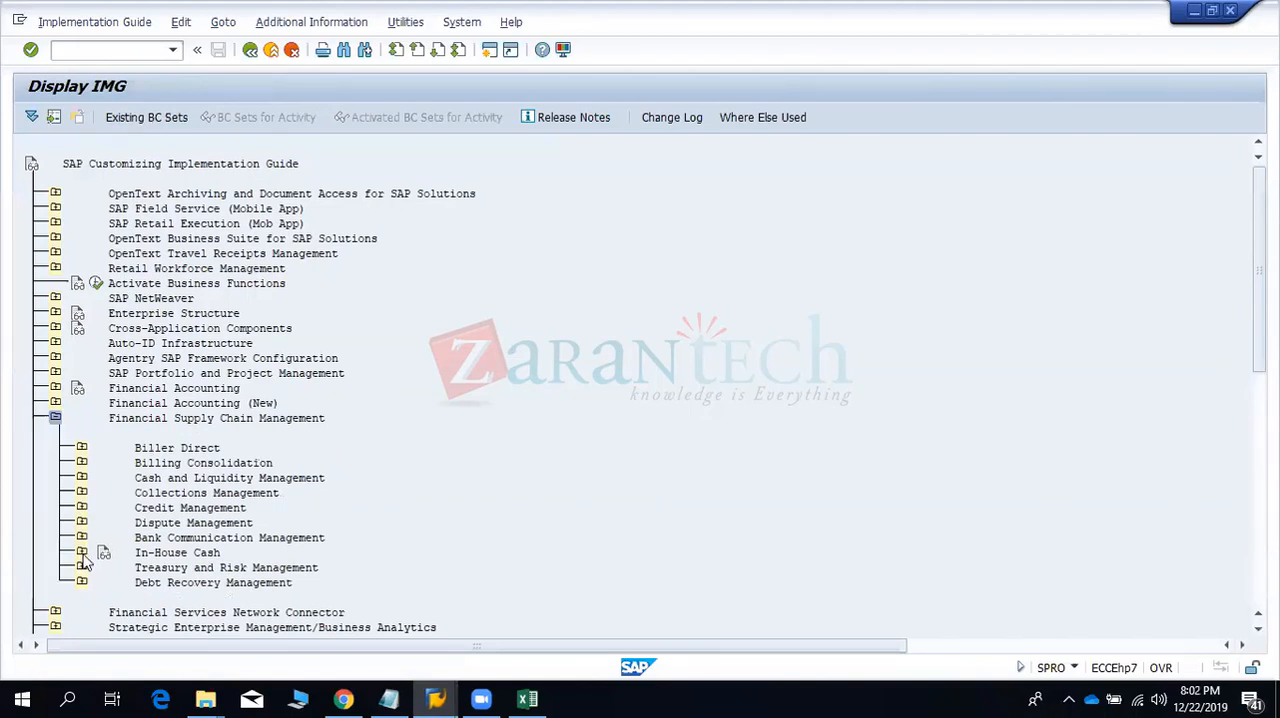
click(83, 555)
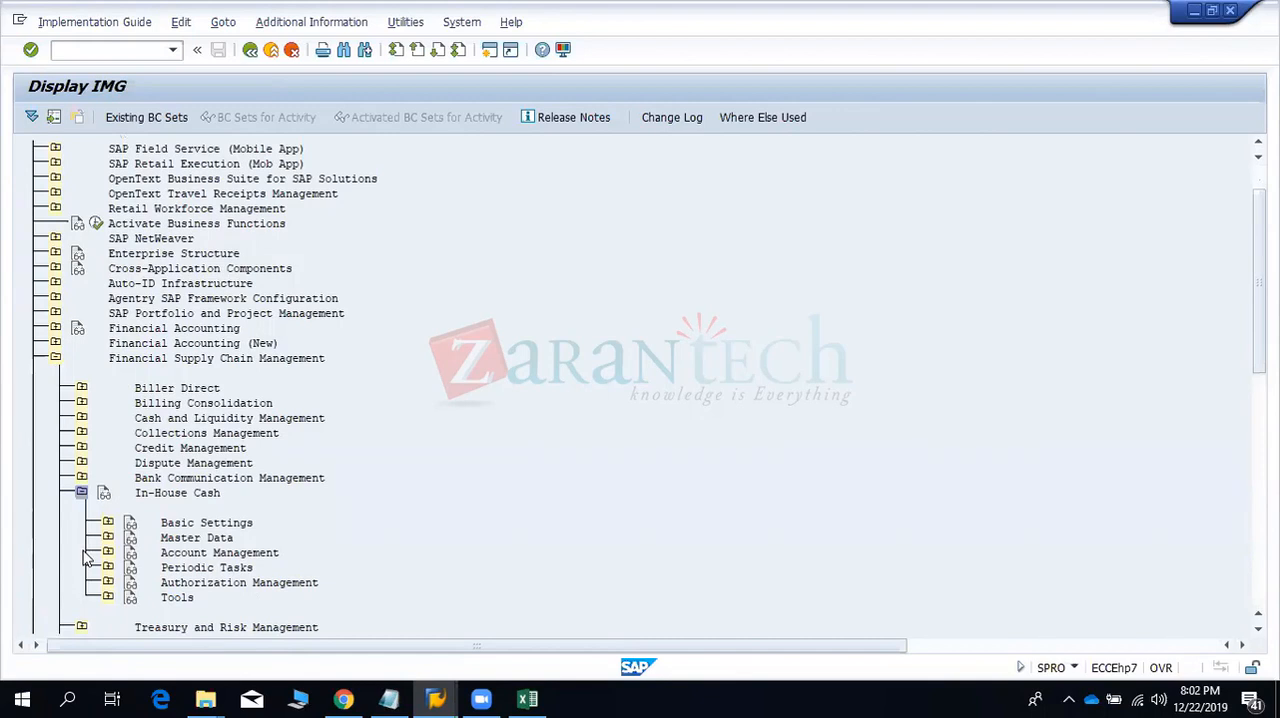
click(82, 493)
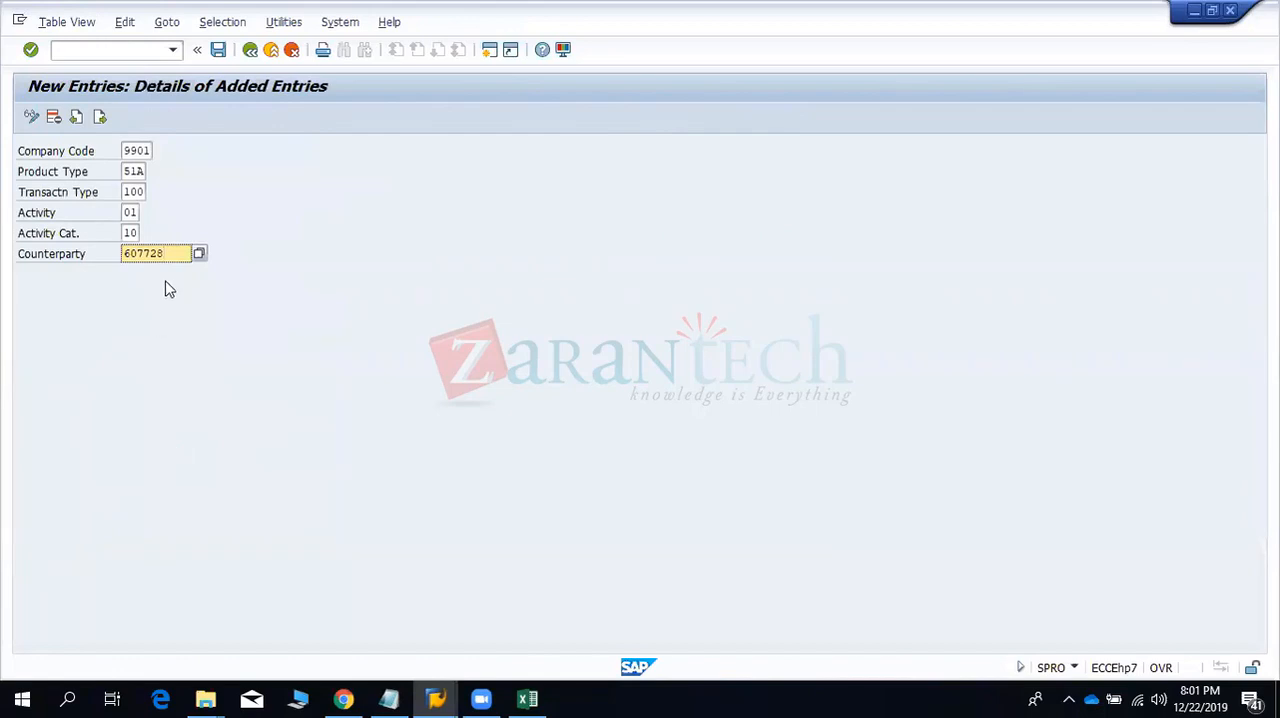
- Save the new mirror transaction entry for company code 9901 with its counterparty
drag(157, 253, 121, 253)
click(217, 50)
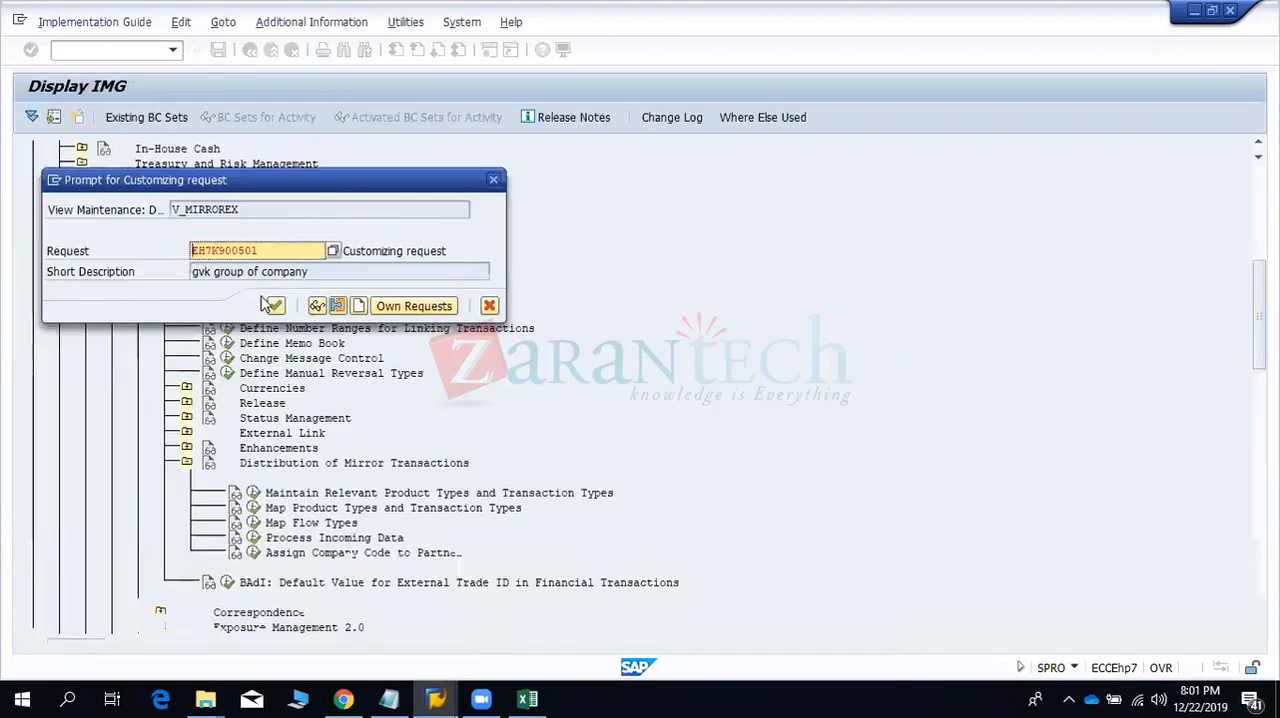
click(277, 306)
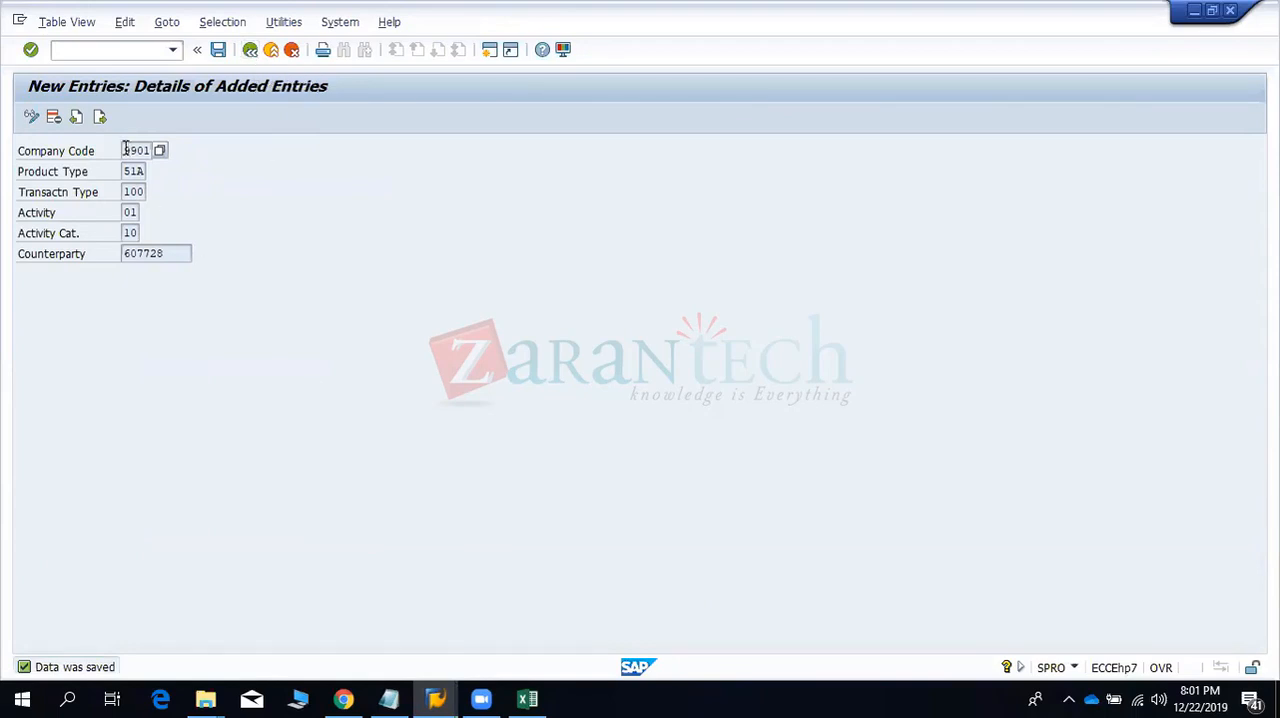
click(164, 254)
double_click(146, 254)
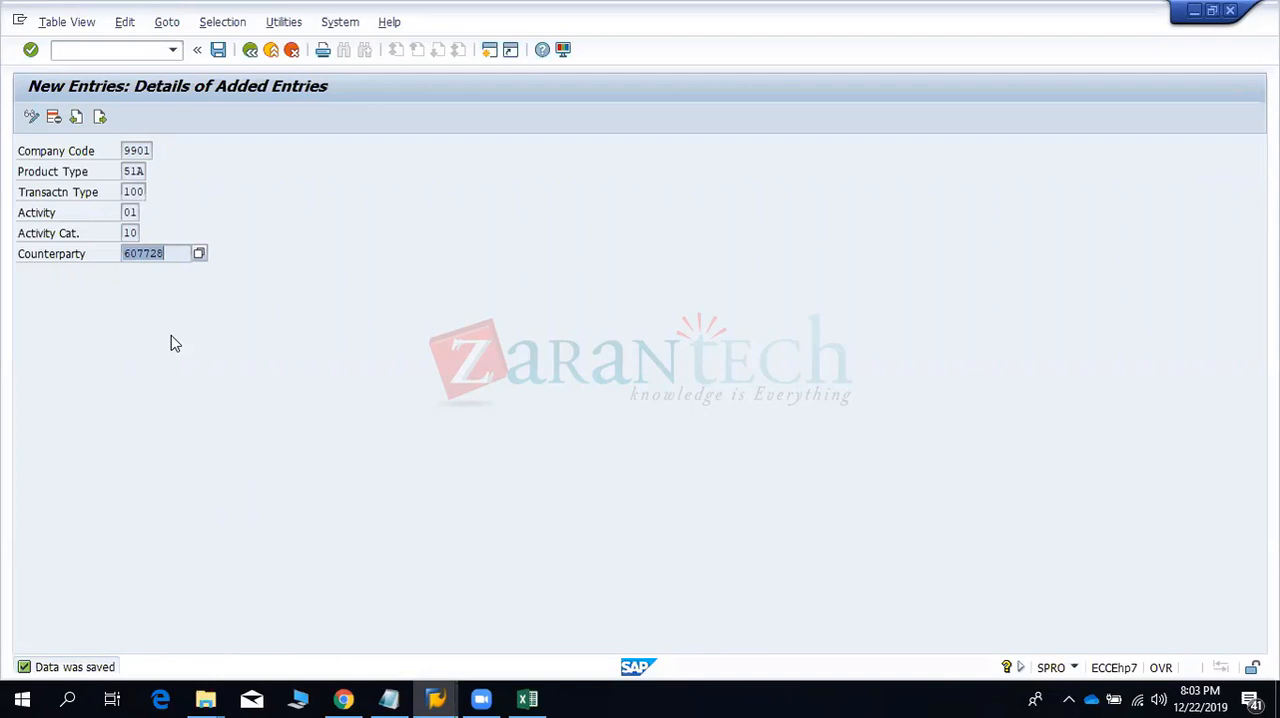
- Reopen Maintain Relevant Product Types and Transaction Types, check the list down to the company code 9901 entry, and return to the IMG
click(250, 49)
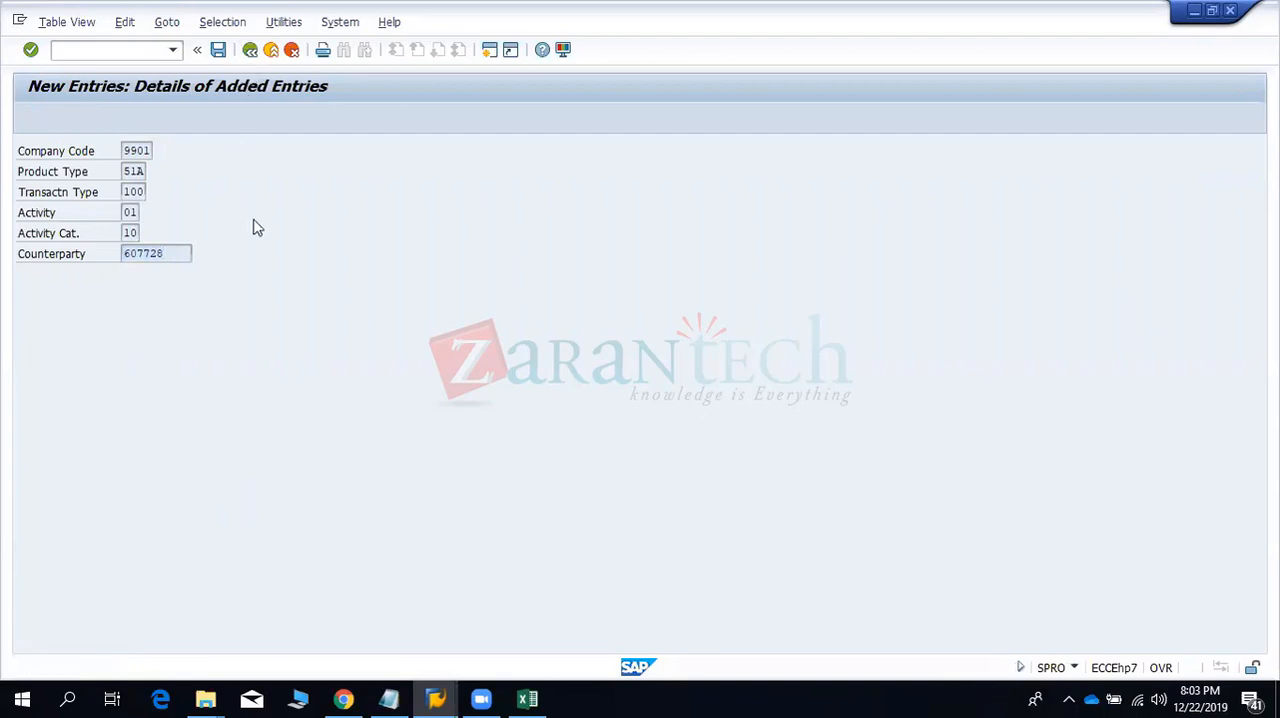
click(250, 49)
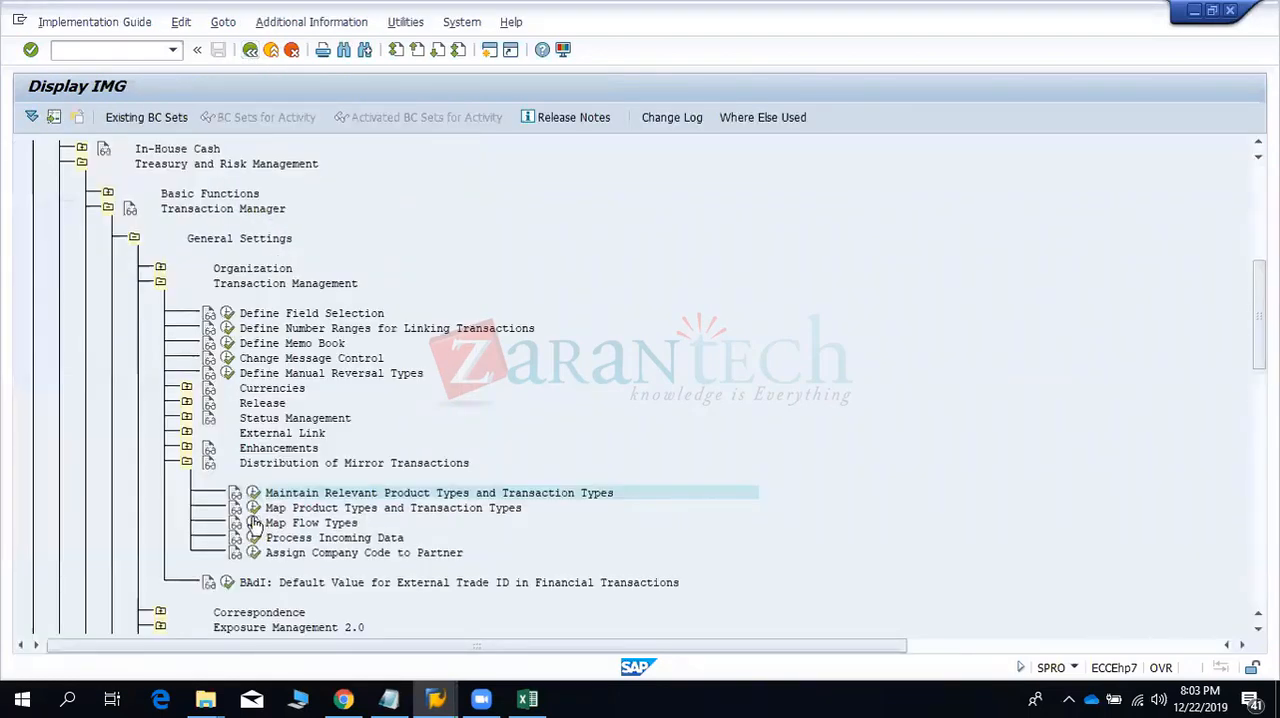
click(253, 492)
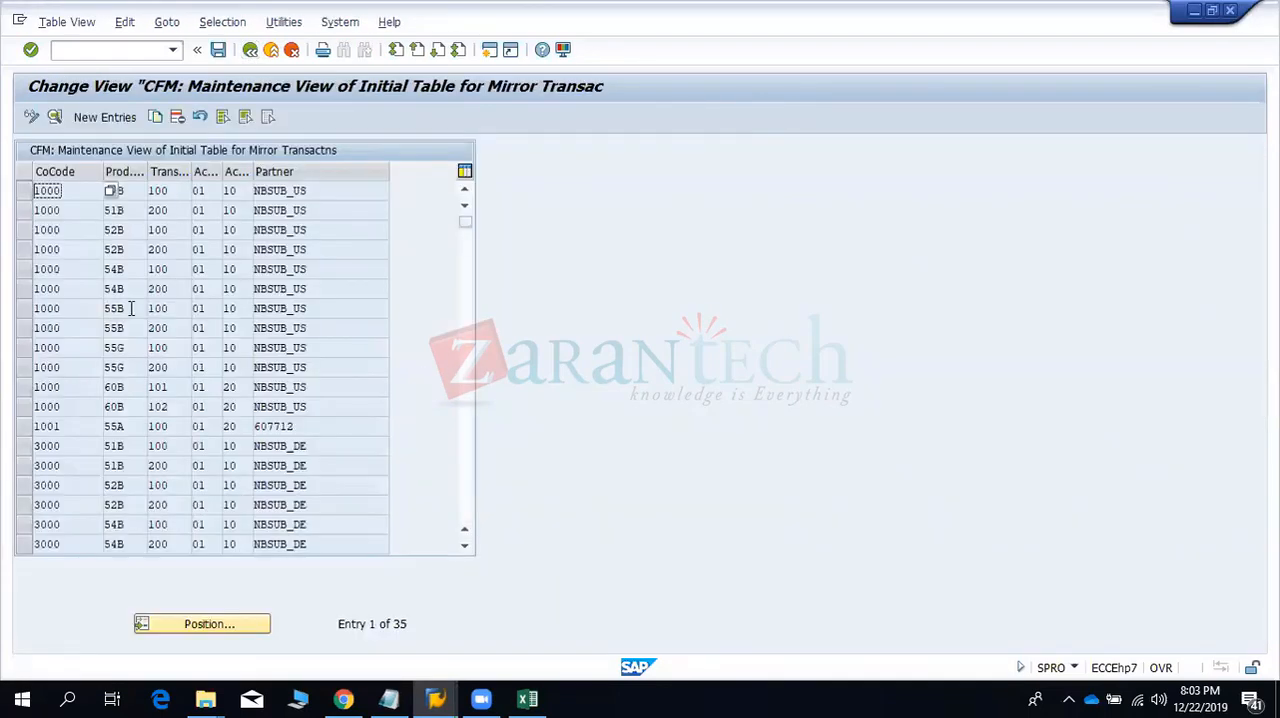
click(130, 308)
scroll(130, 308, down, 3)
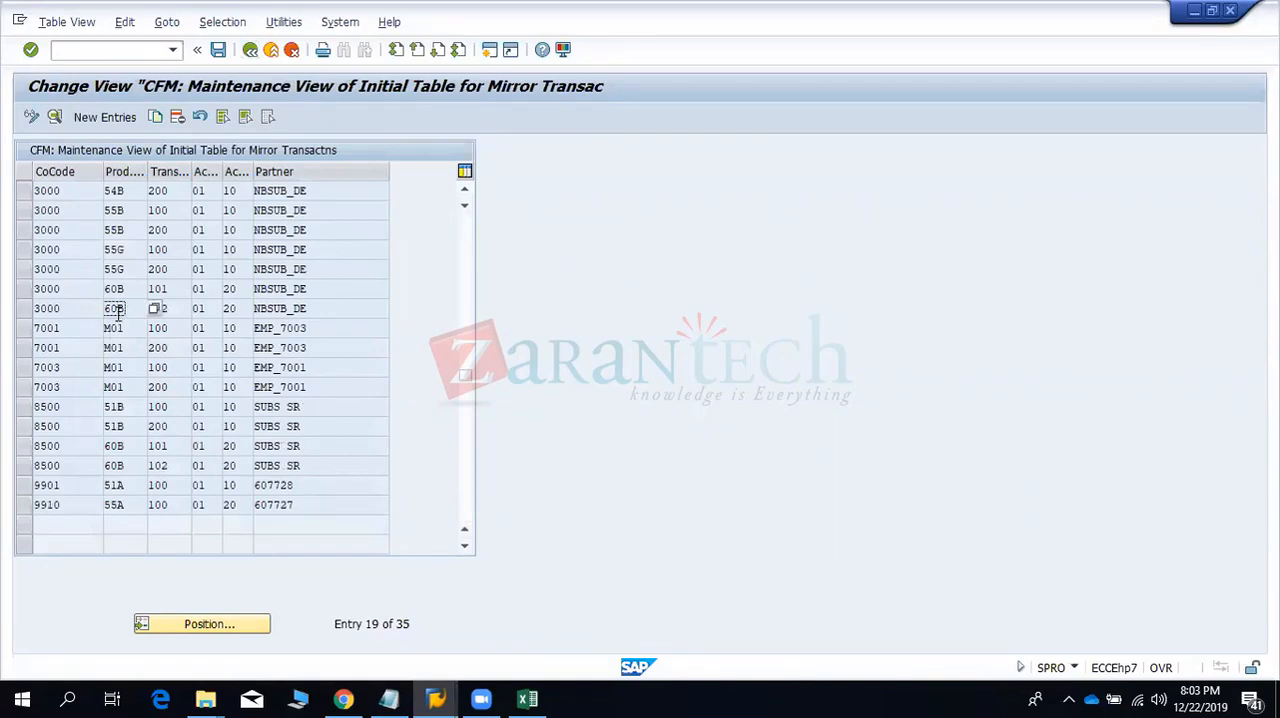
click(250, 50)
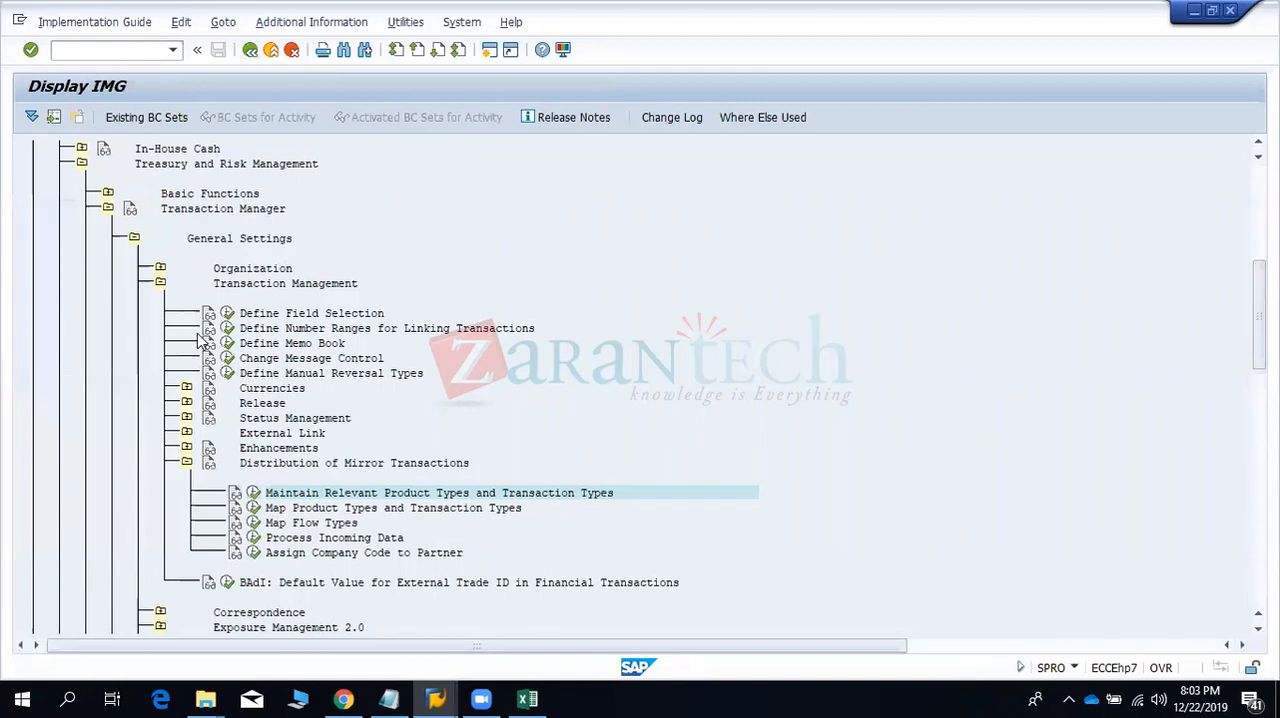
- Open Map Product Types and Transaction Types and examine the product types, transaction types and MetaText of the existing entries
click(253, 508)
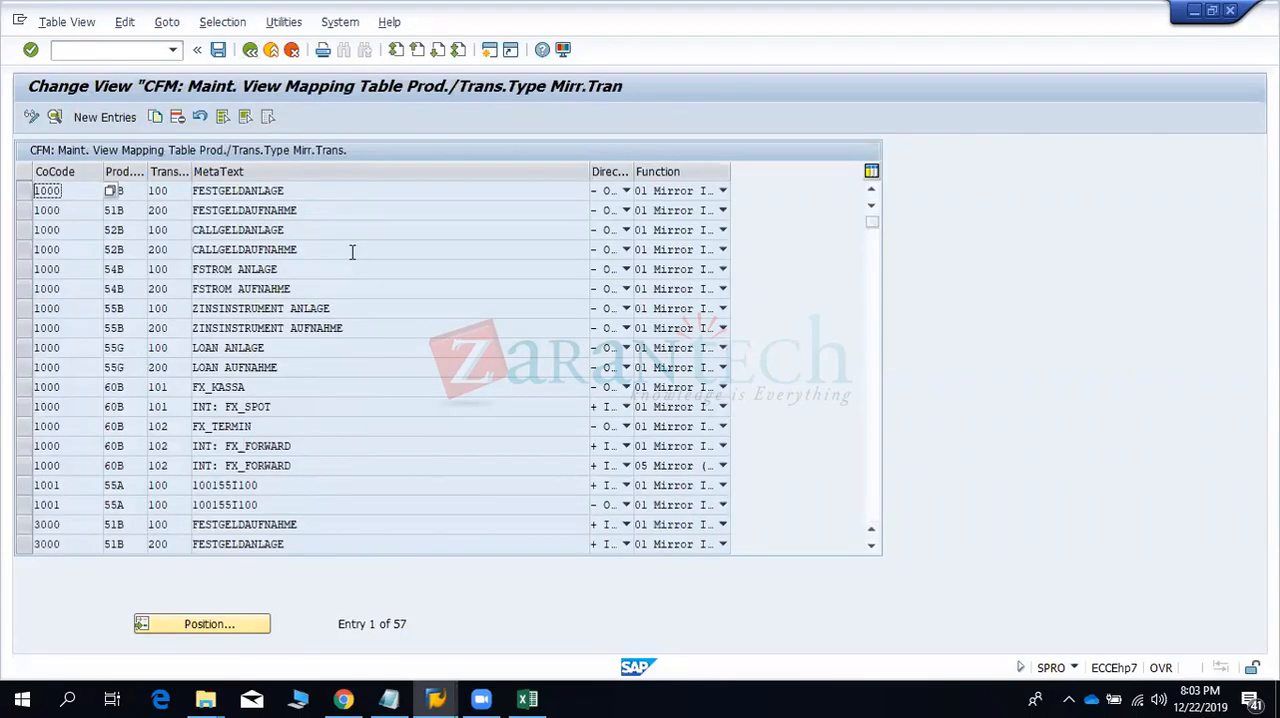
key(Tab)
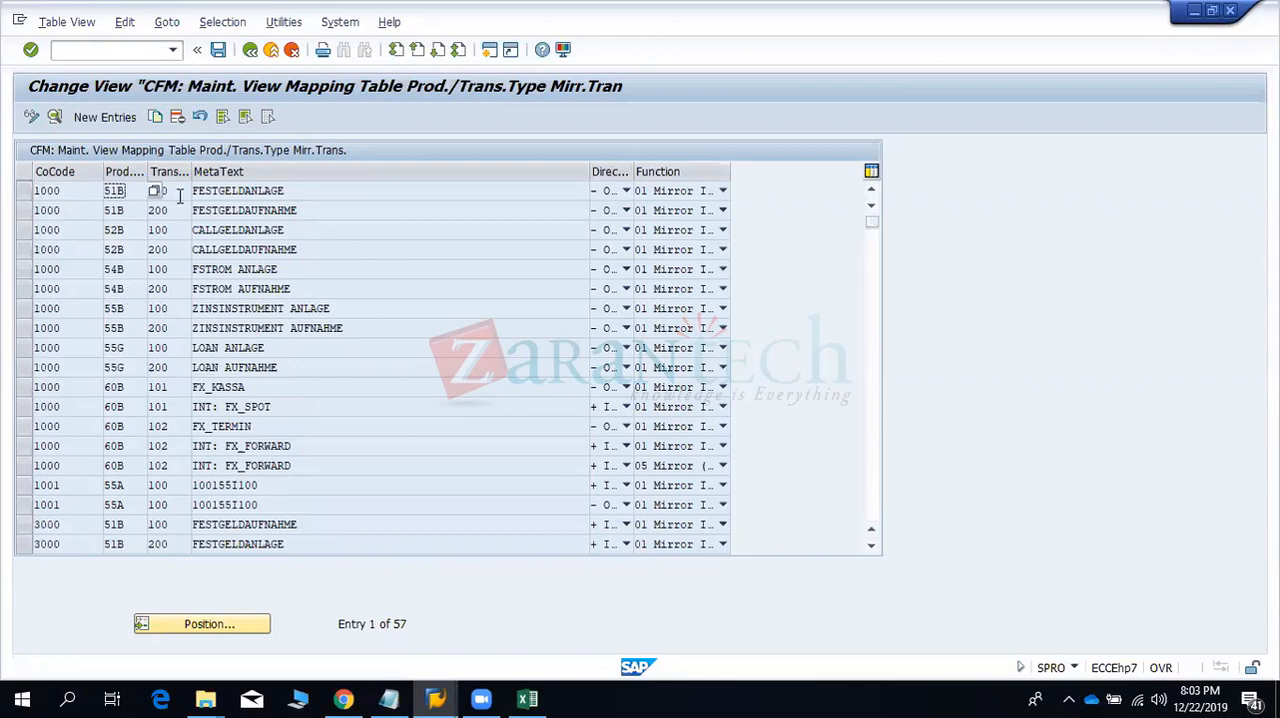
key(Tab)
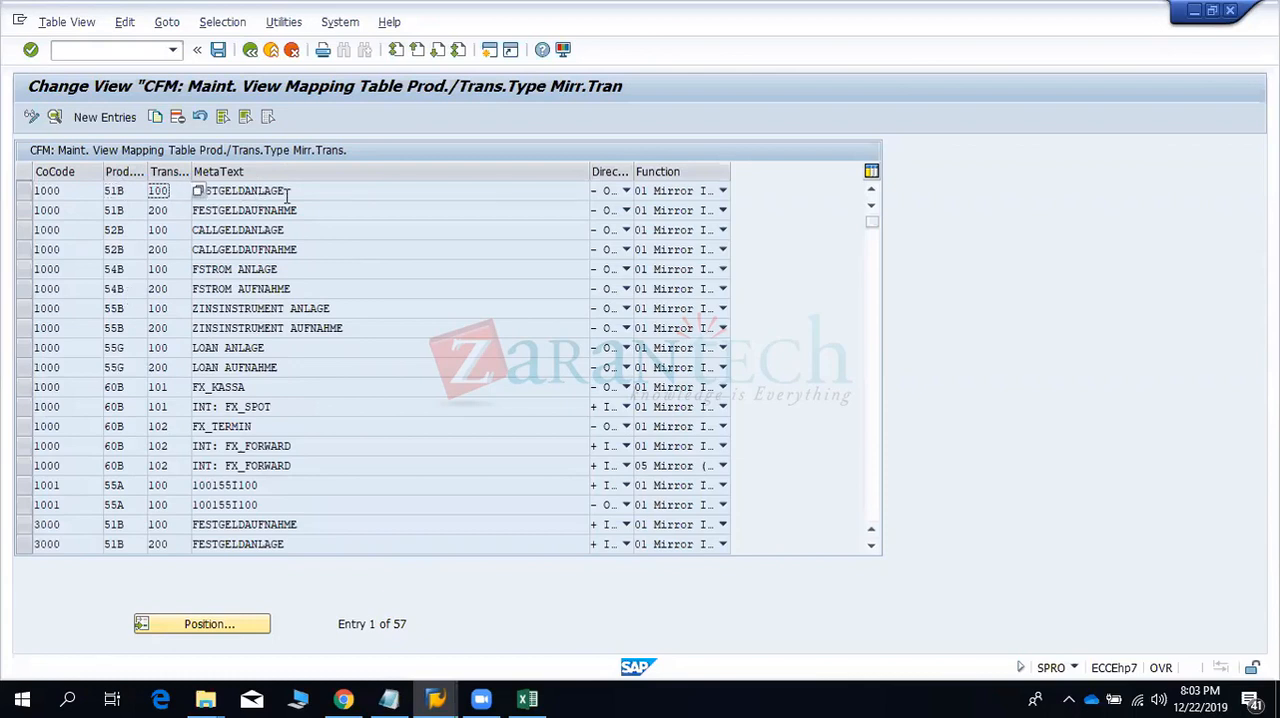
click(297, 433)
click(195, 484)
double_click(187, 484)
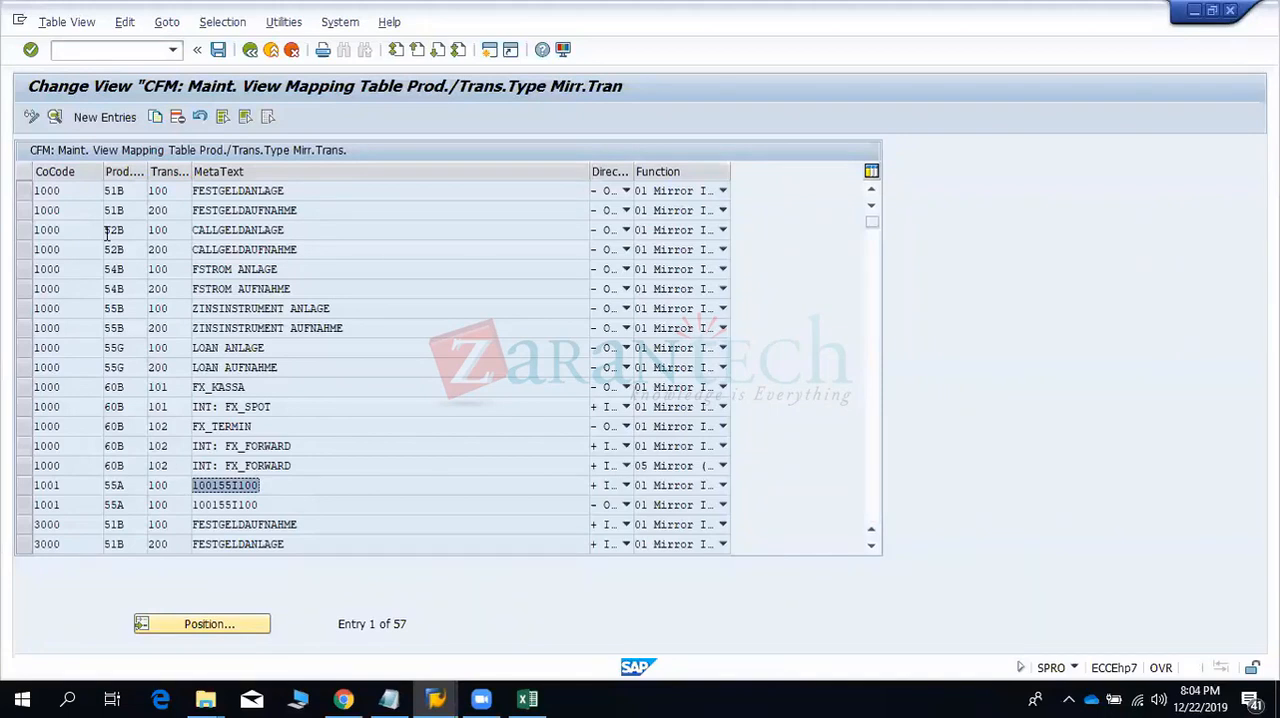
- Copy the mapping entry of company code 9910, product type 55A, and set the copy's company code to 9901
click(54, 195)
key(Page_Down)
key(Page_Down)
key(Page_Down)
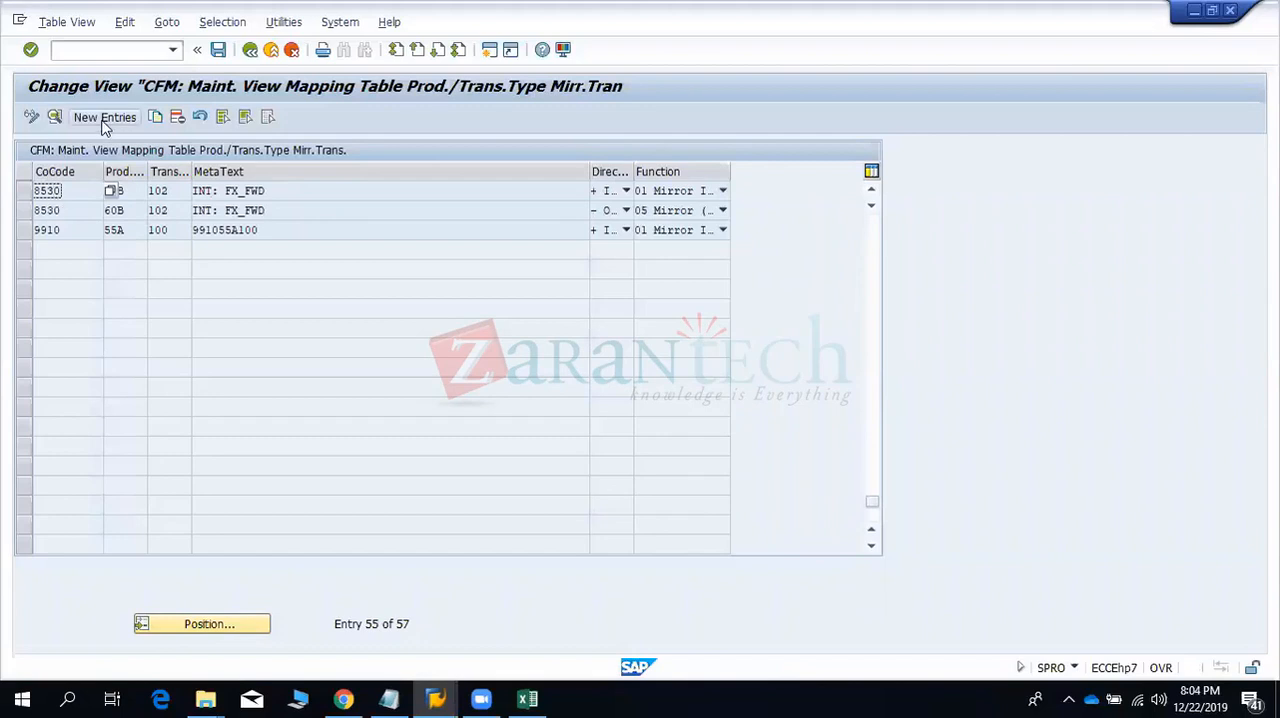
click(22, 236)
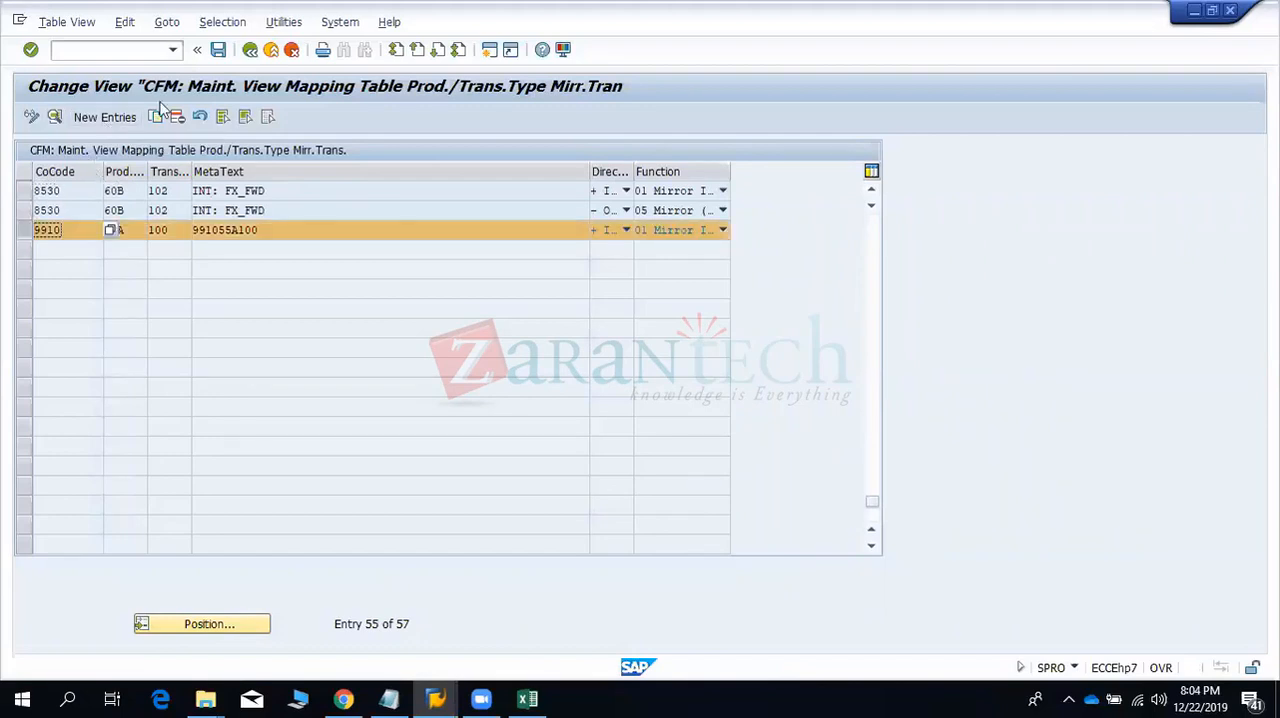
click(155, 117)
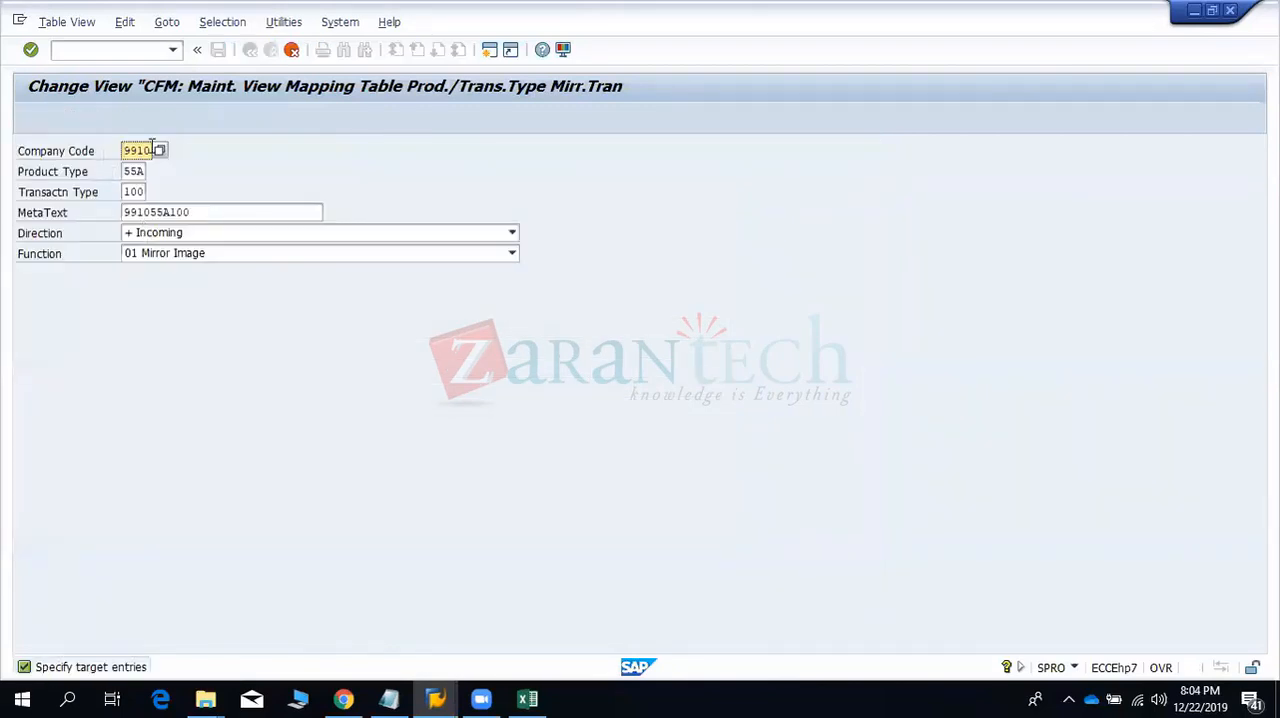
key(BackSpace)
key(BackSpace)
key(BackSpace)
key(BackSpace)
text(9901)
key(Tab)
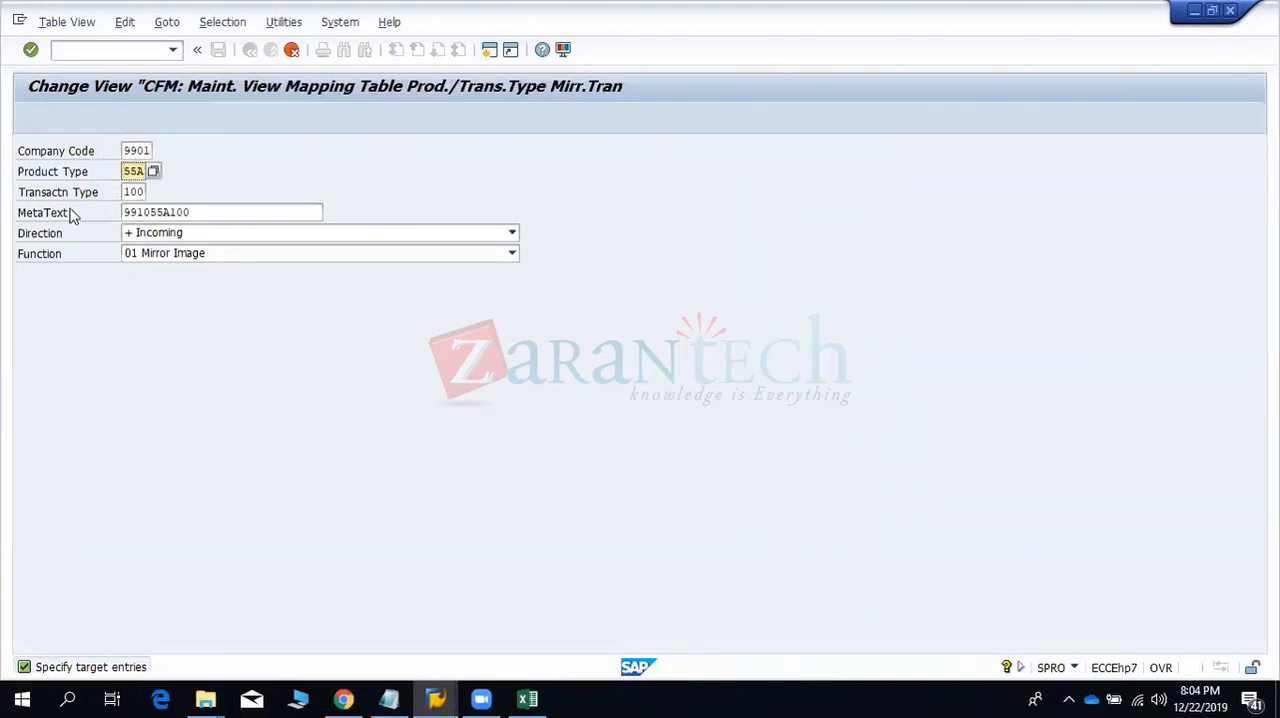
- Check the MetaText and Function options of the unsaved company code 9901 mapping copy, and discard the copy
drag(197, 212, 114, 212)
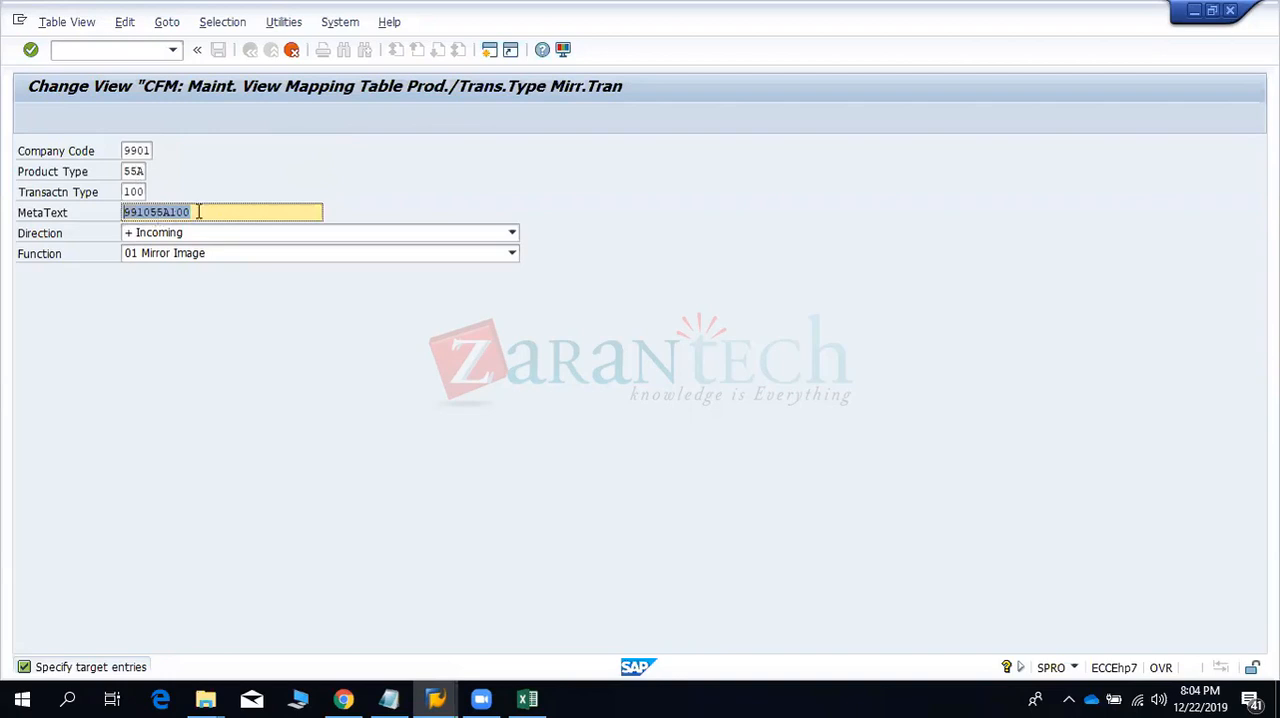
drag(200, 212, 101, 210)
click(173, 256)
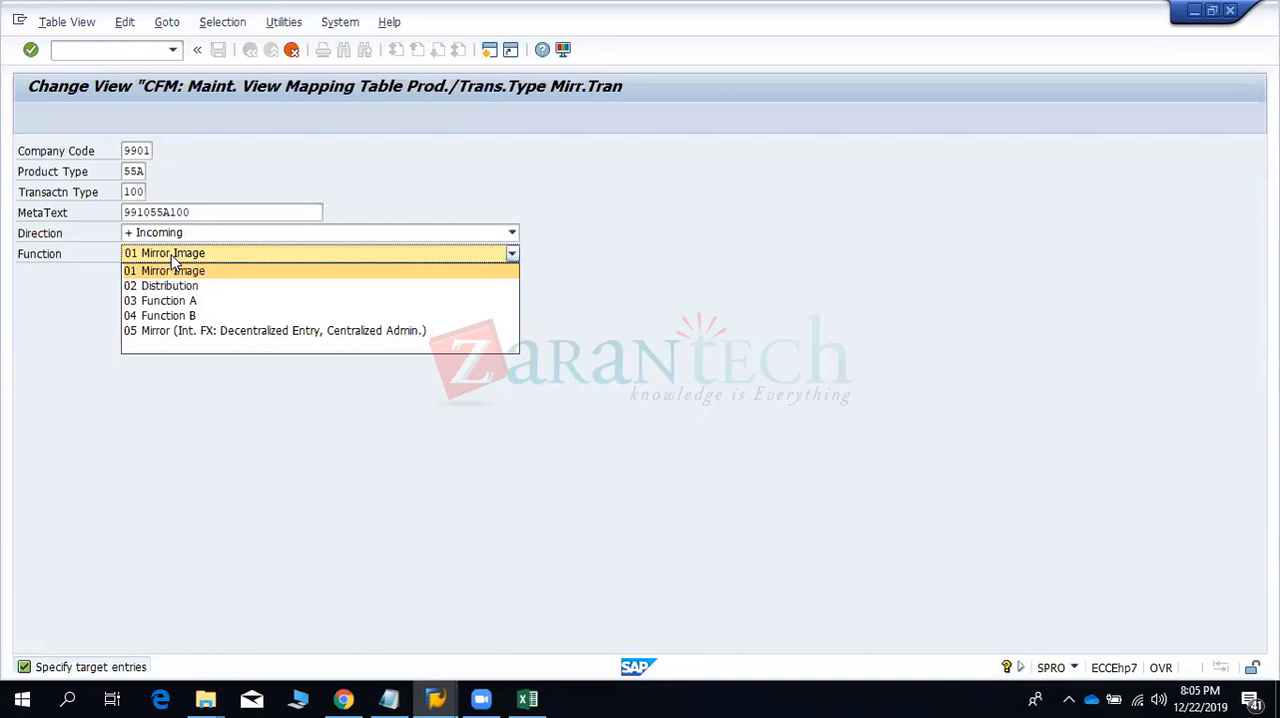
click(218, 170)
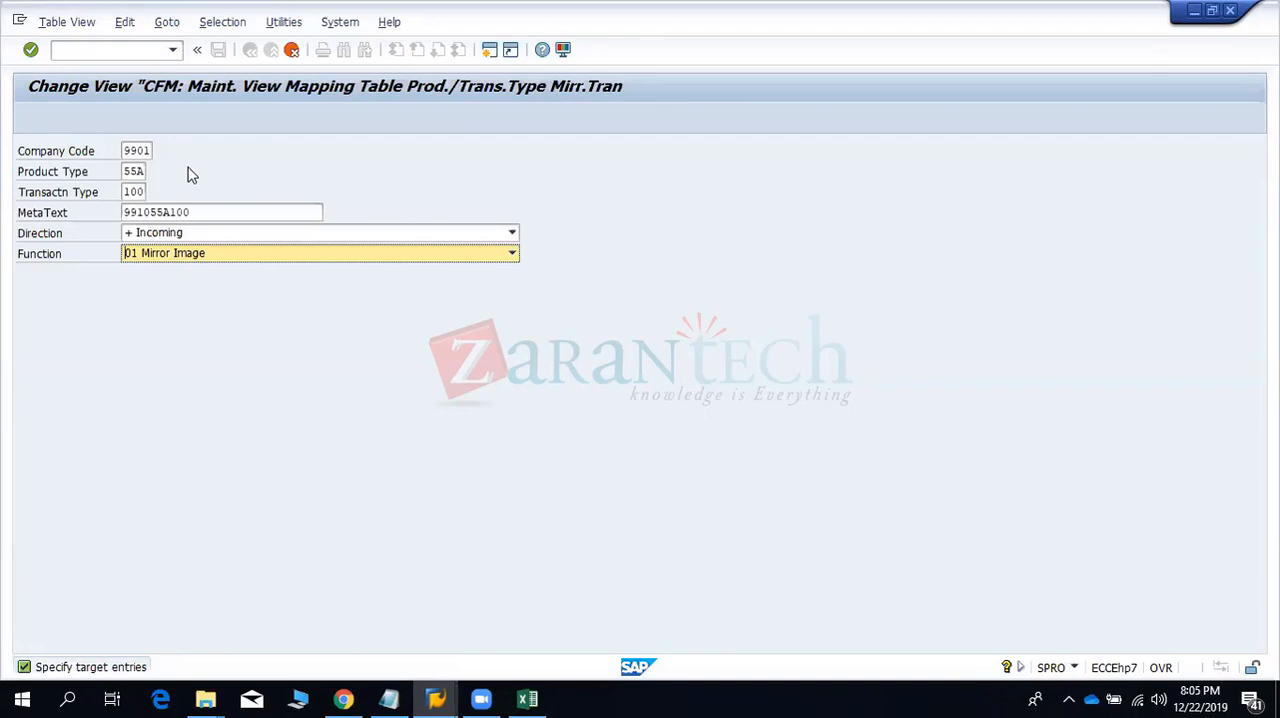
click(141, 190)
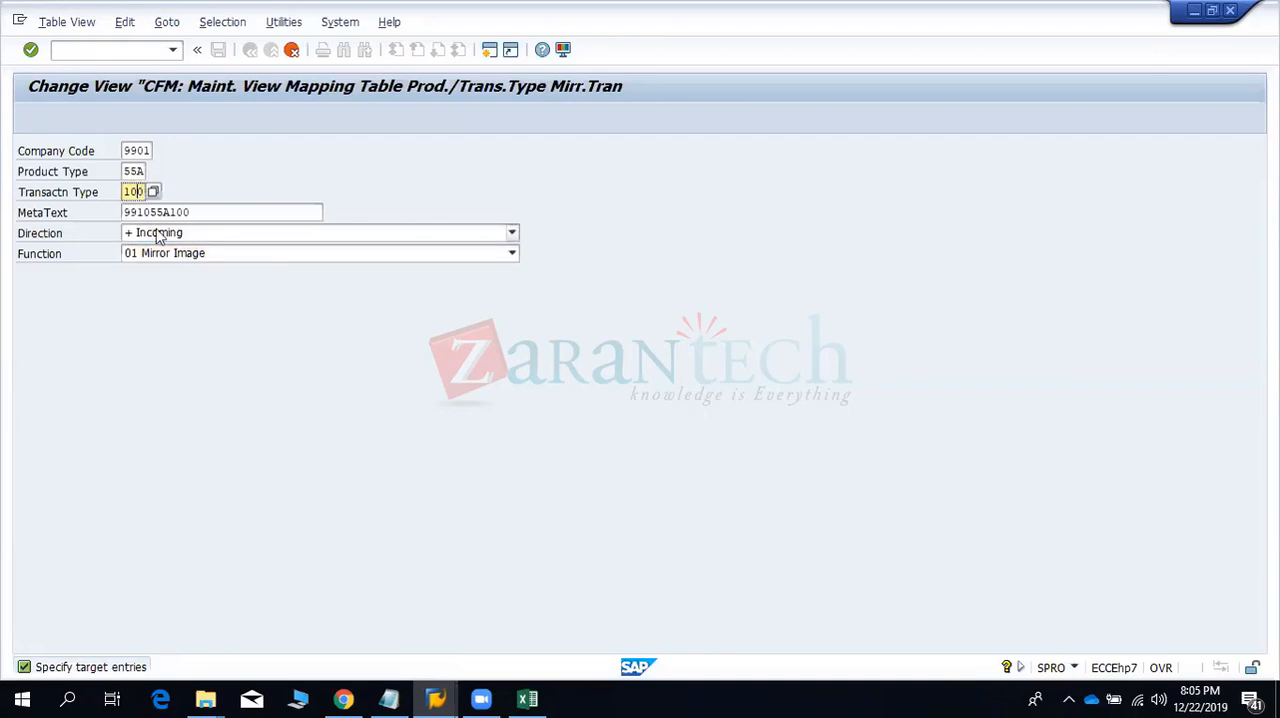
click(291, 50)
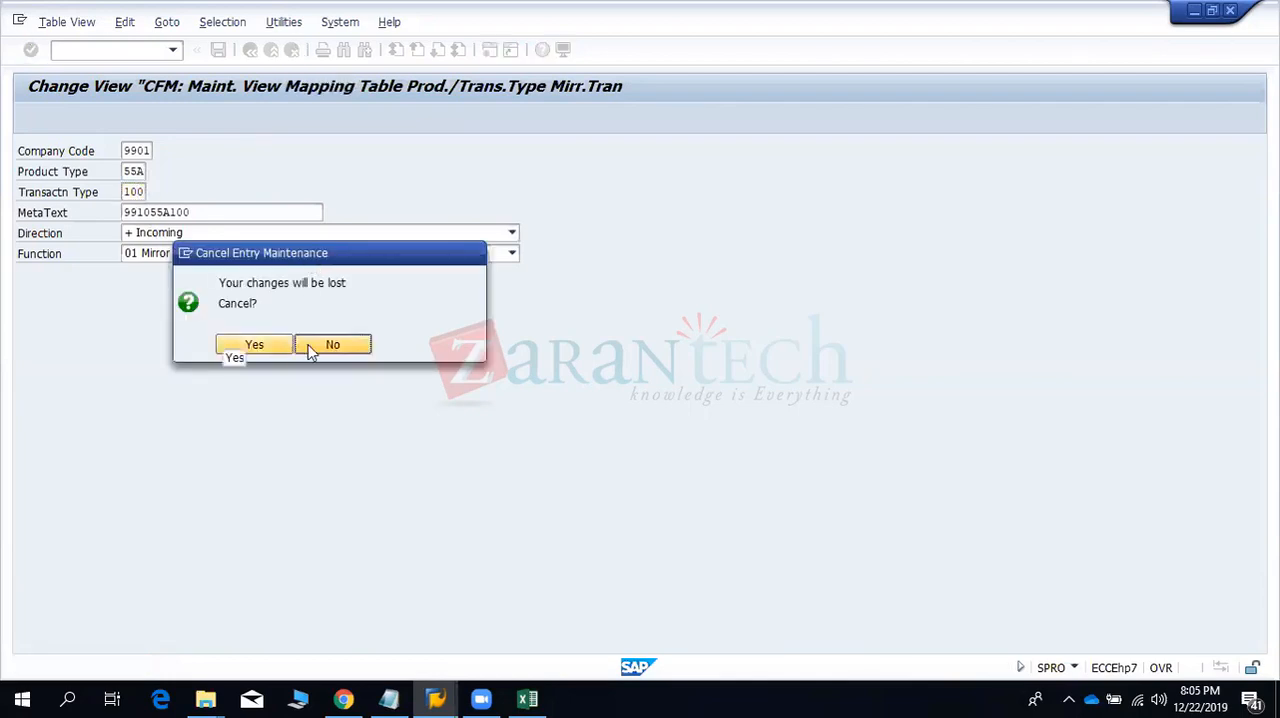
click(254, 345)
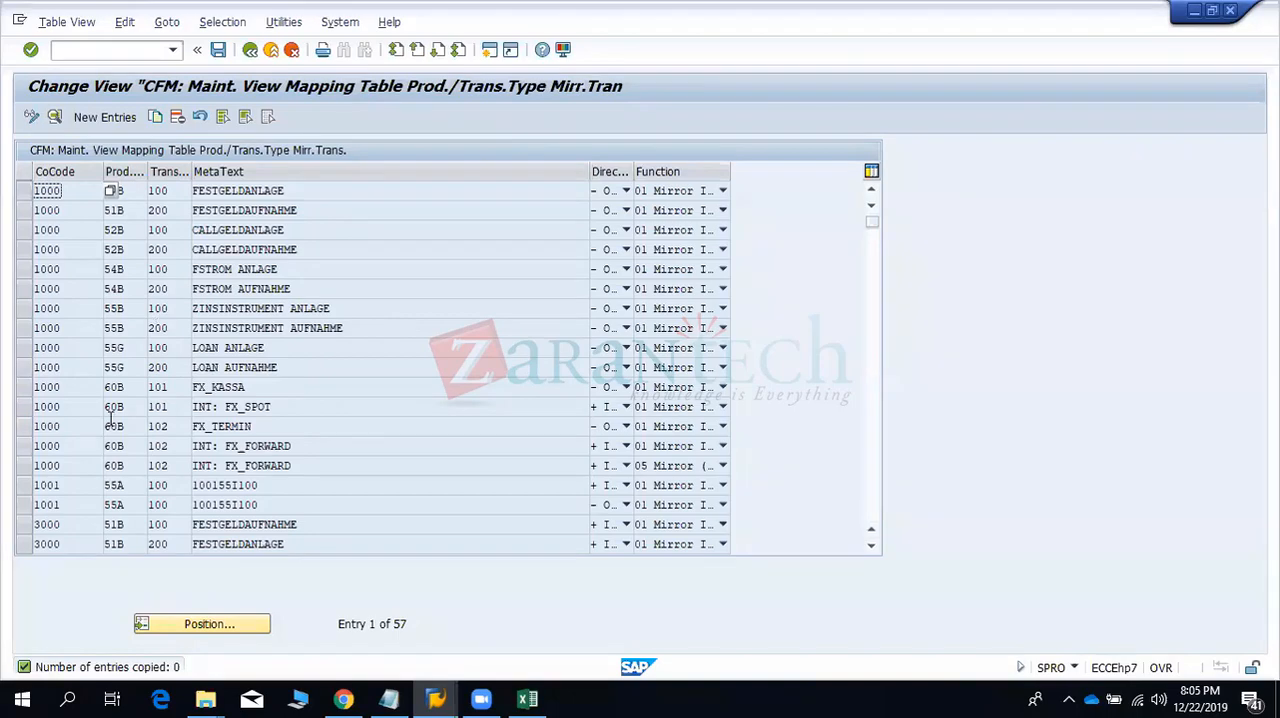
- Copy the company code 9910, product type 55A mapping entry with its direction set to - Outgoing
scroll(113, 427, down, 1)
scroll(113, 427, down, 1)
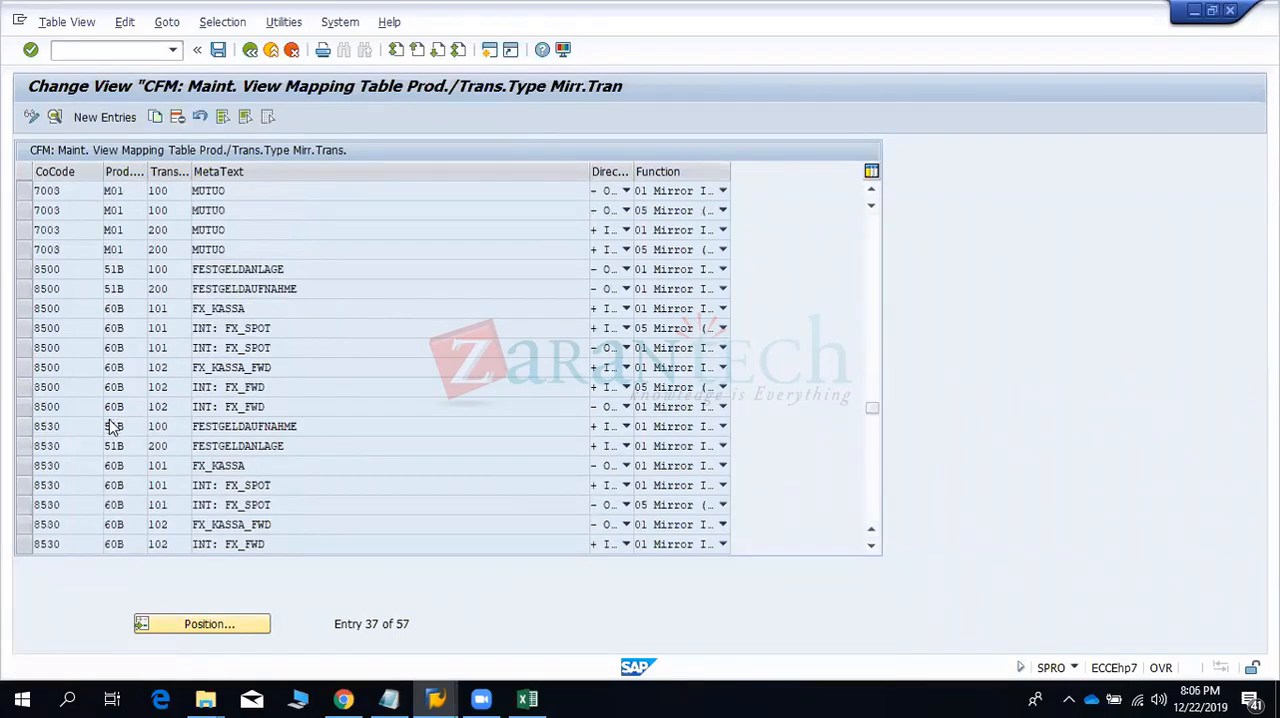
scroll(106, 423, down, 1)
double_click(86, 229)
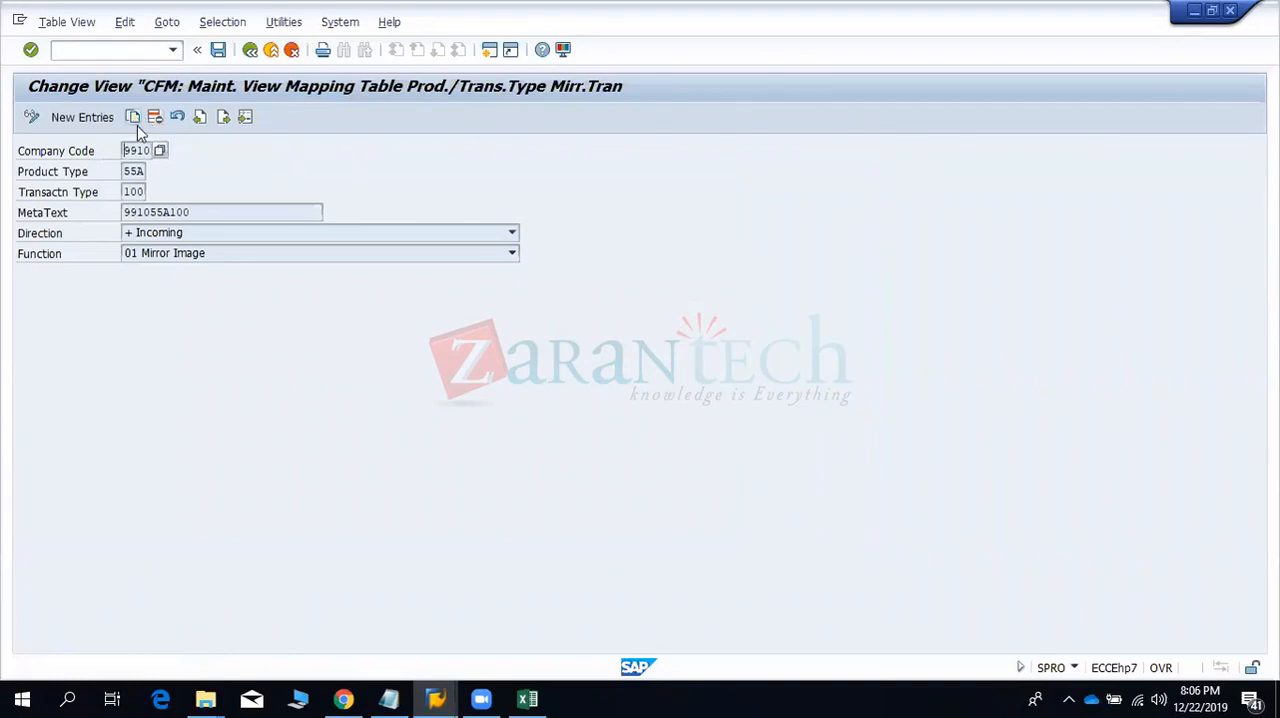
click(133, 118)
click(166, 235)
click(158, 264)
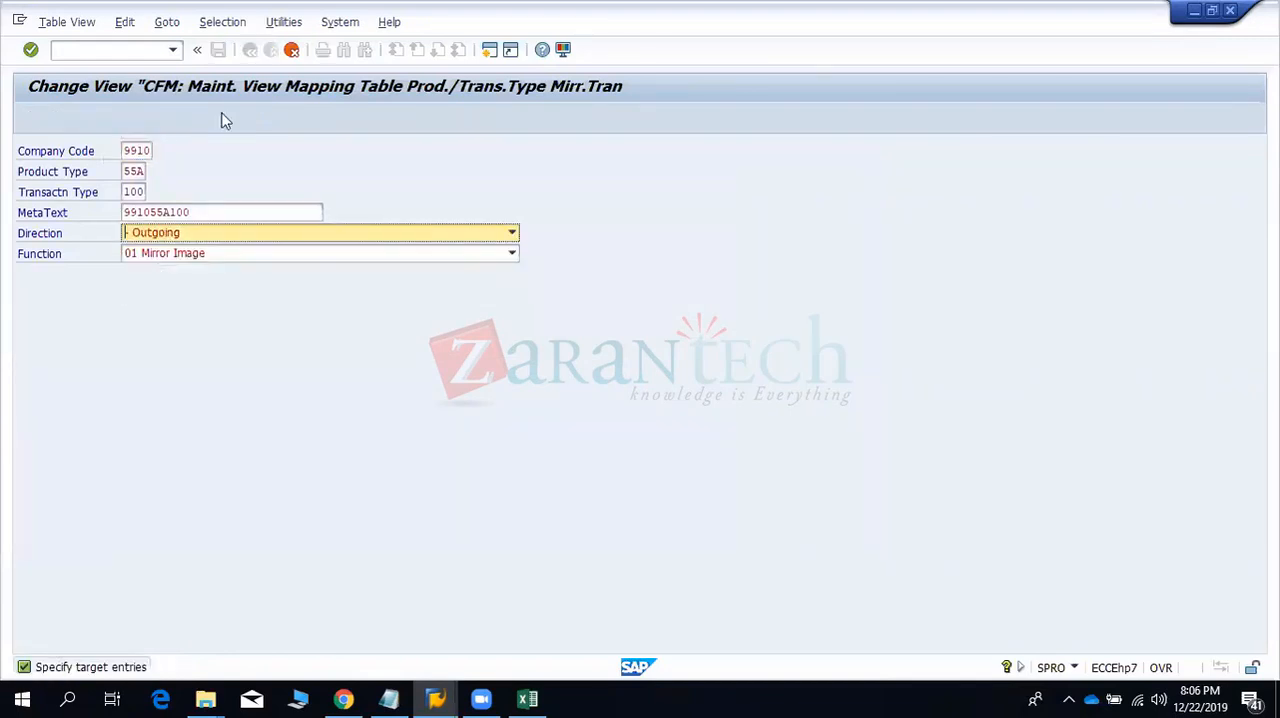
key(Return)
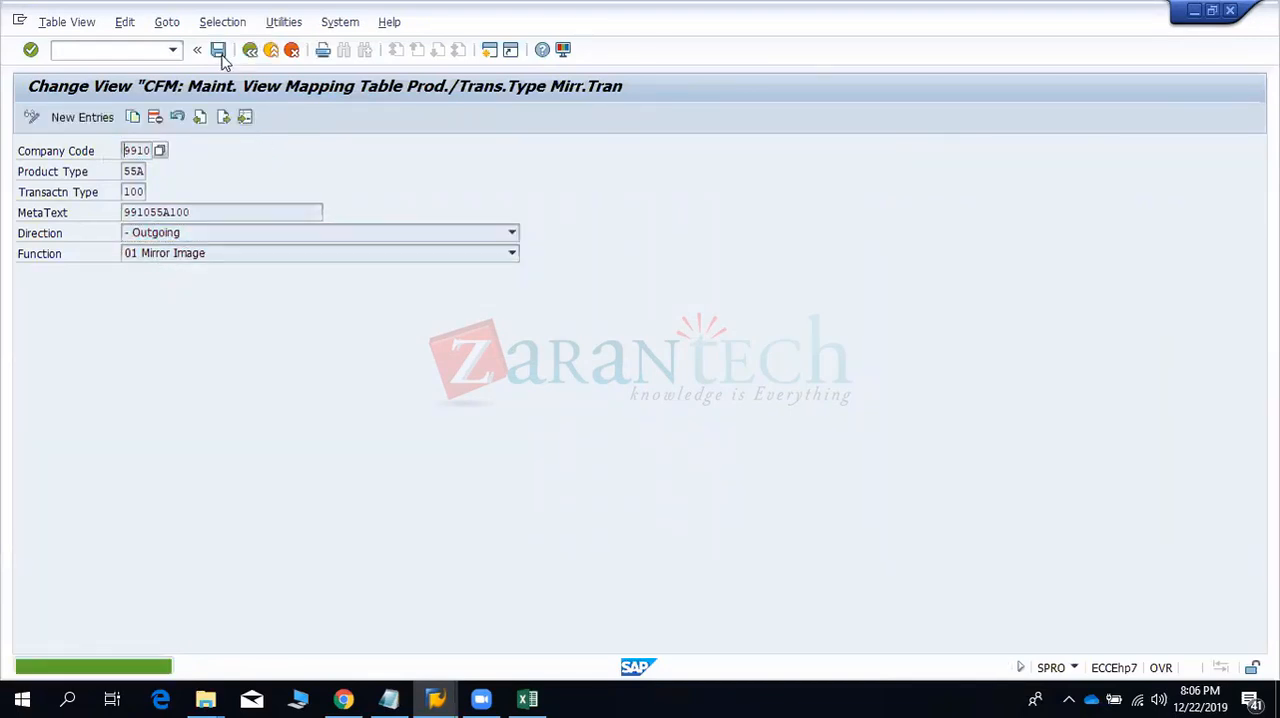
- Save the outgoing mapping entry to customizing request EH7K900501 and return to the IMG
click(219, 52)
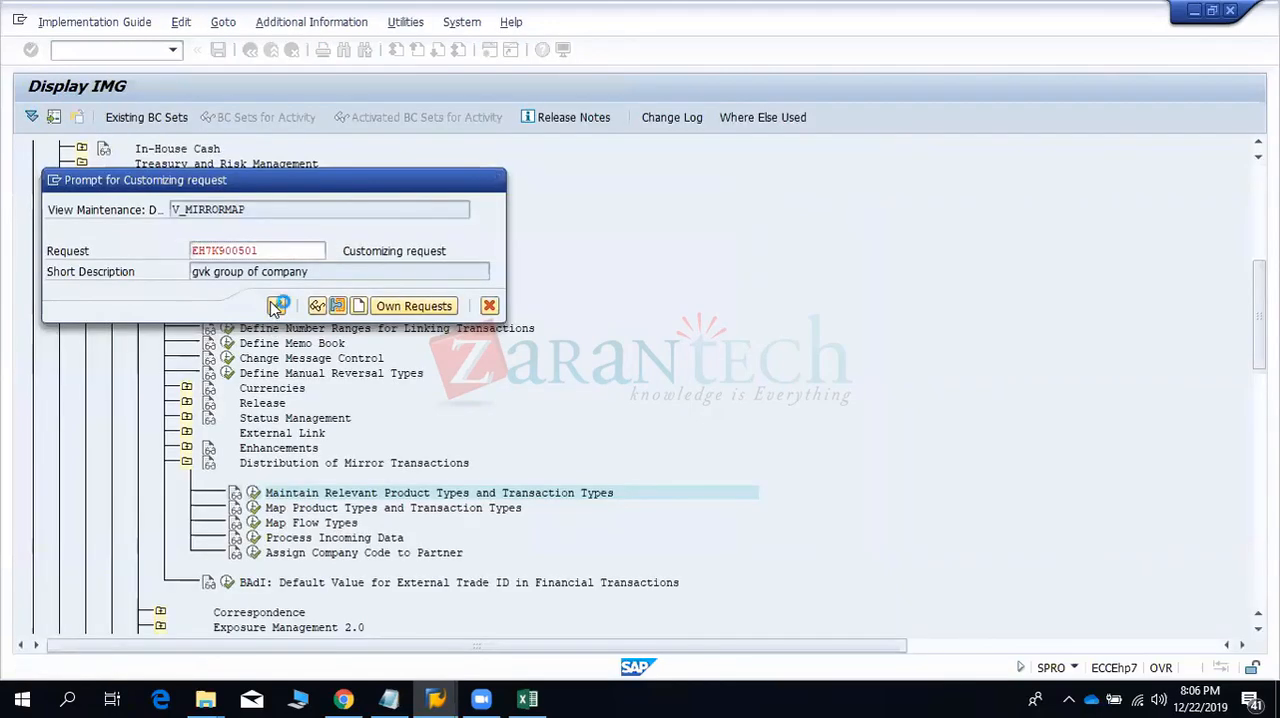
click(276, 306)
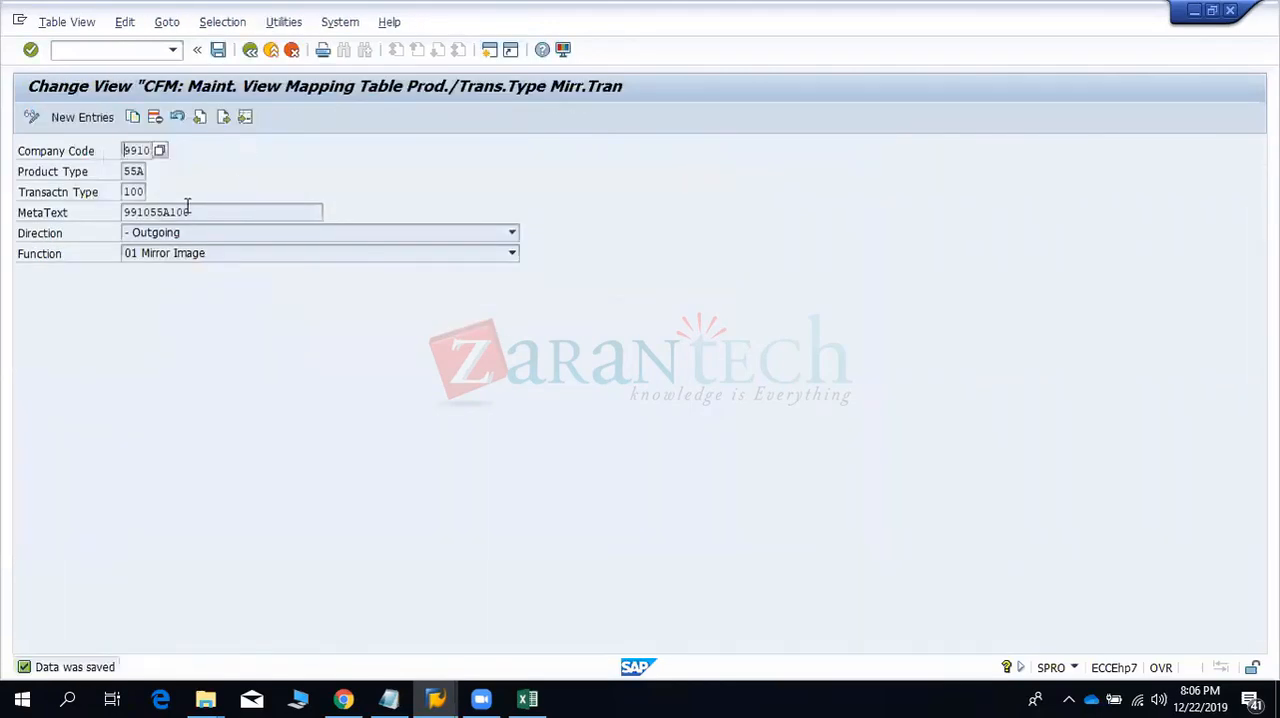
click(250, 49)
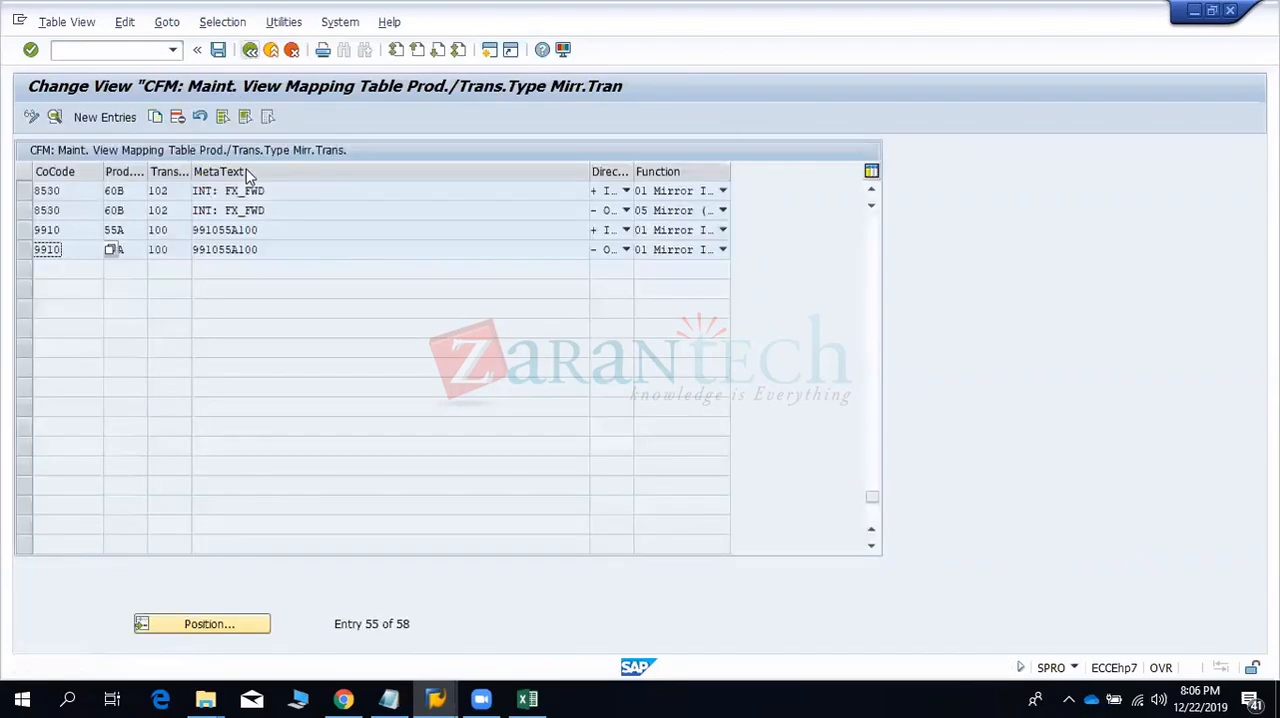
click(250, 49)
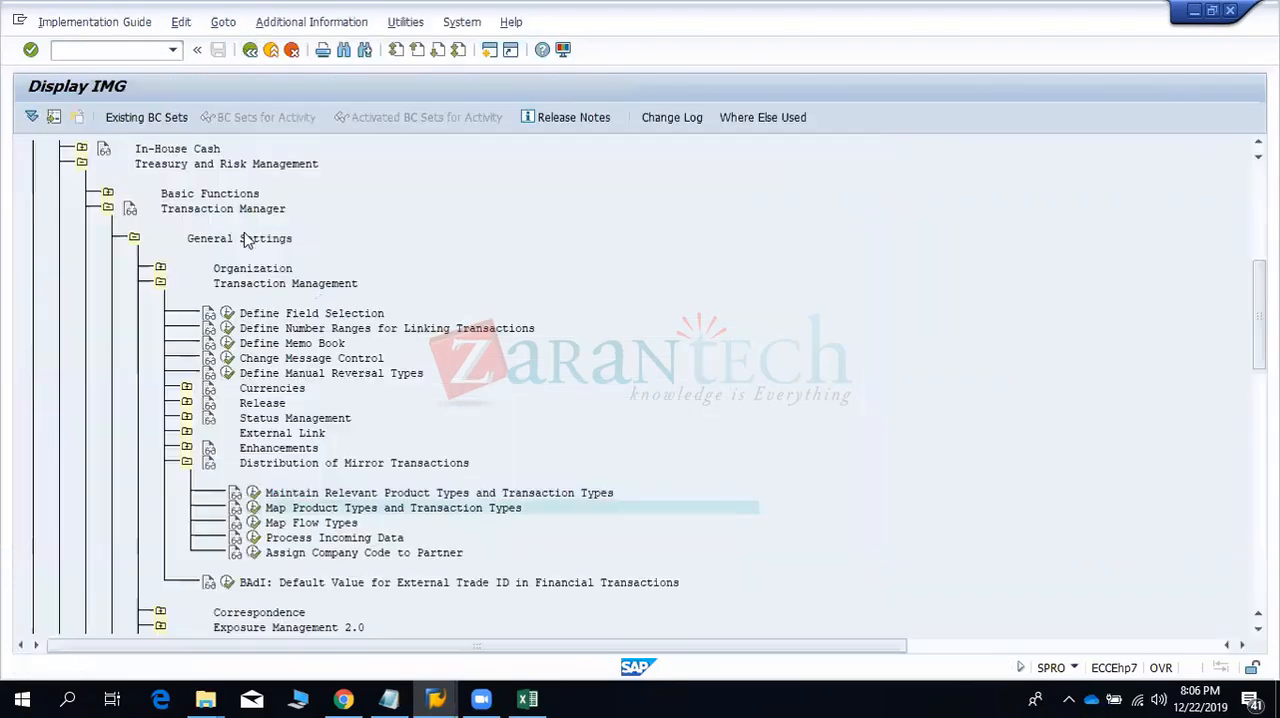
- Open Map Flow Types and start a new entry with product type 55A, Interest rate instrument: Ext
click(253, 523)
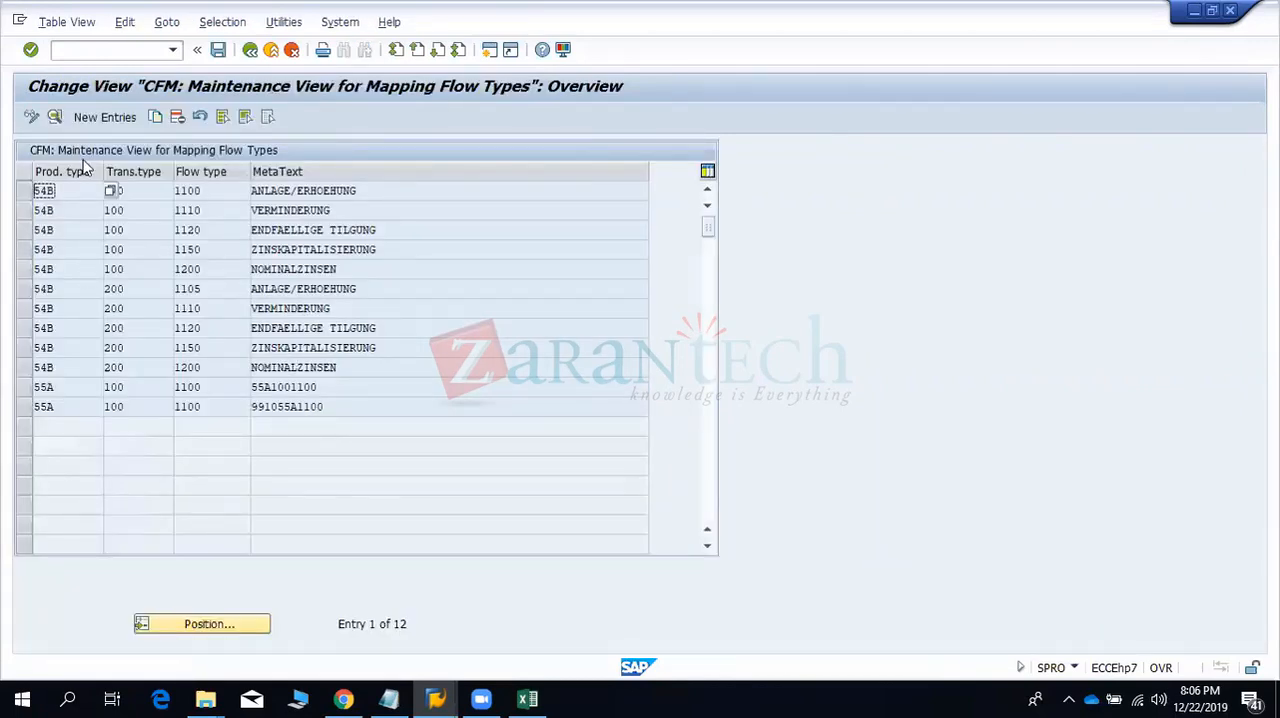
click(205, 405)
click(109, 117)
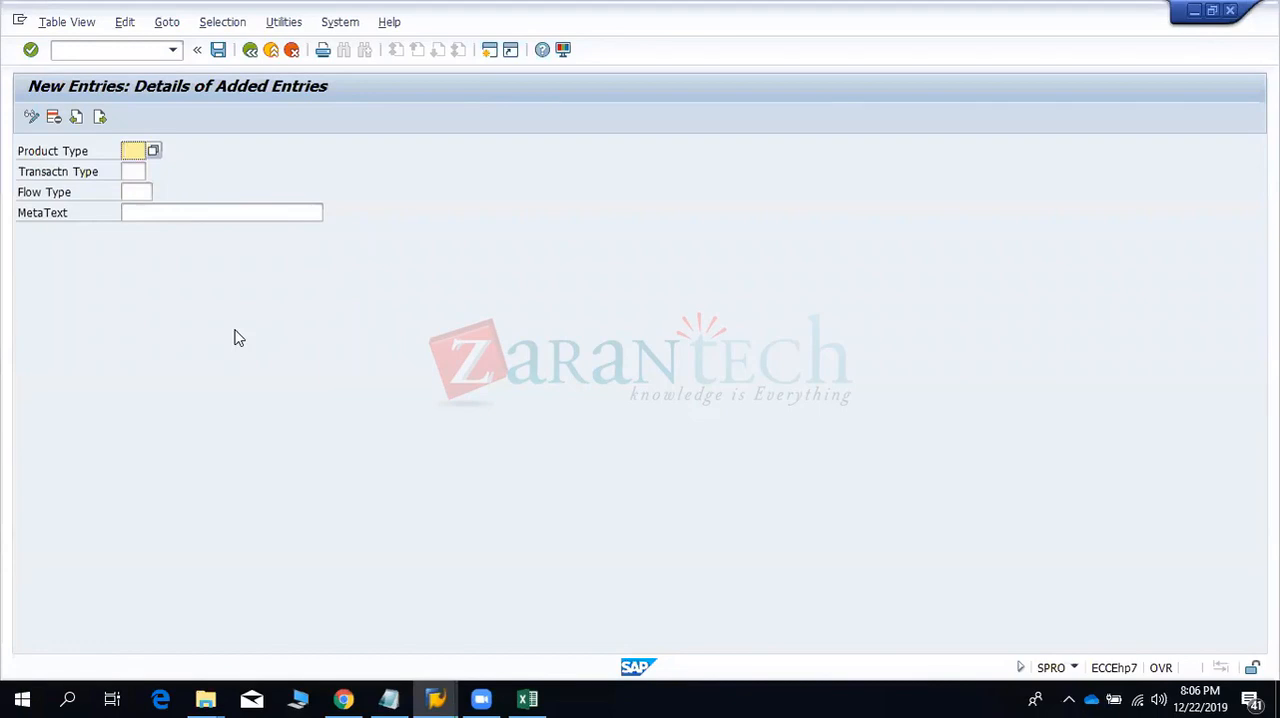
click(155, 152)
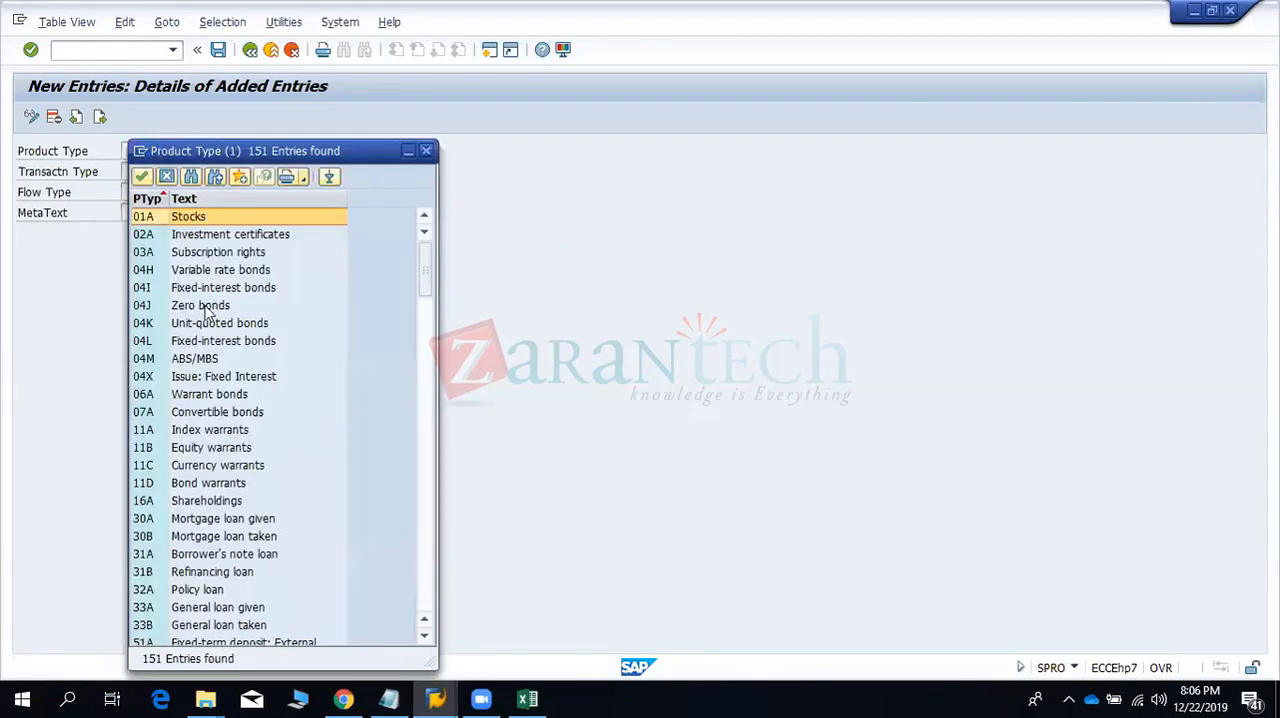
click(205, 488)
scroll(206, 497, down, 5)
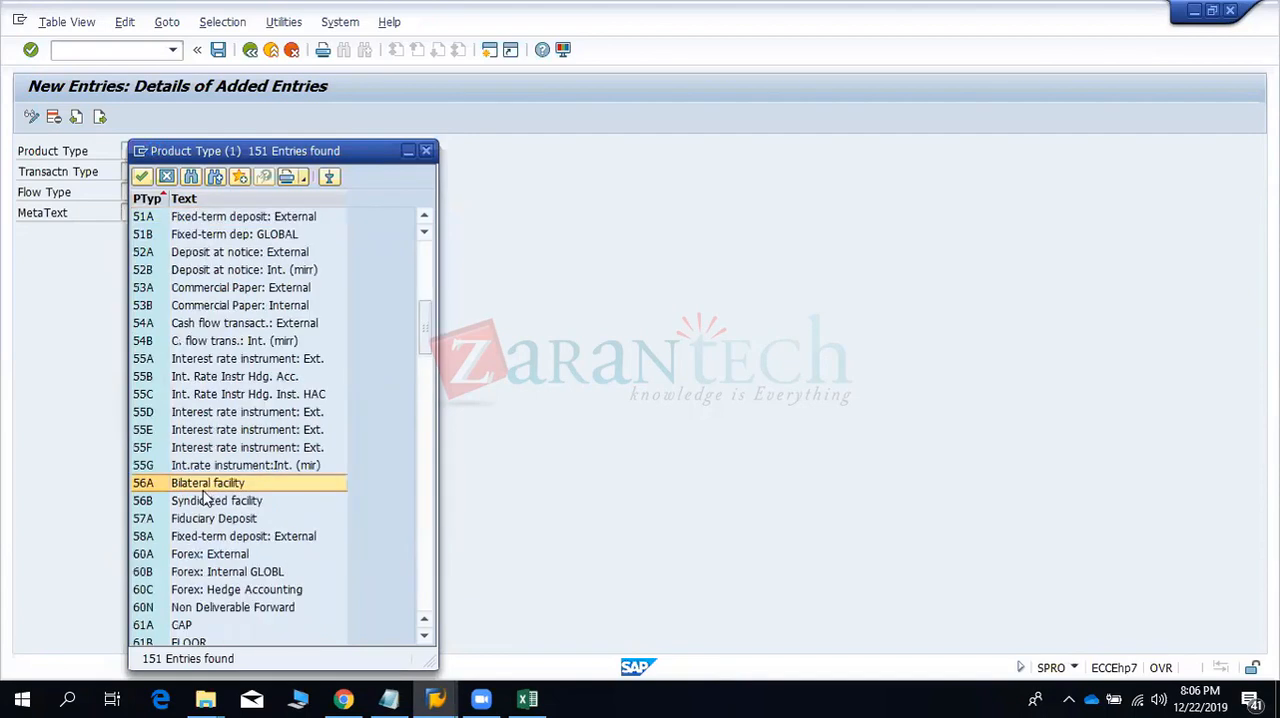
key(Down)
key(Down)
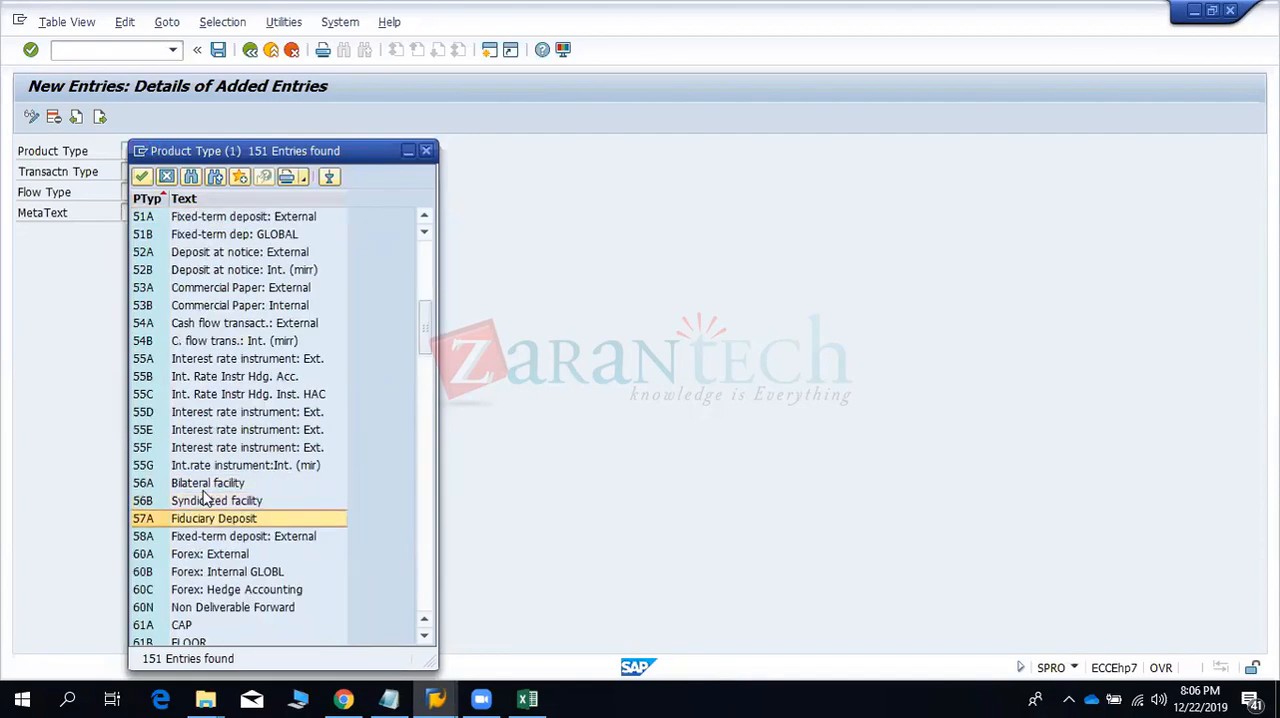
key(Up)
key(Up)
key(Up)
key(Up)
key(Up)
key(Up)
key(Up)
key(Up)
key(Up)
key(Return)
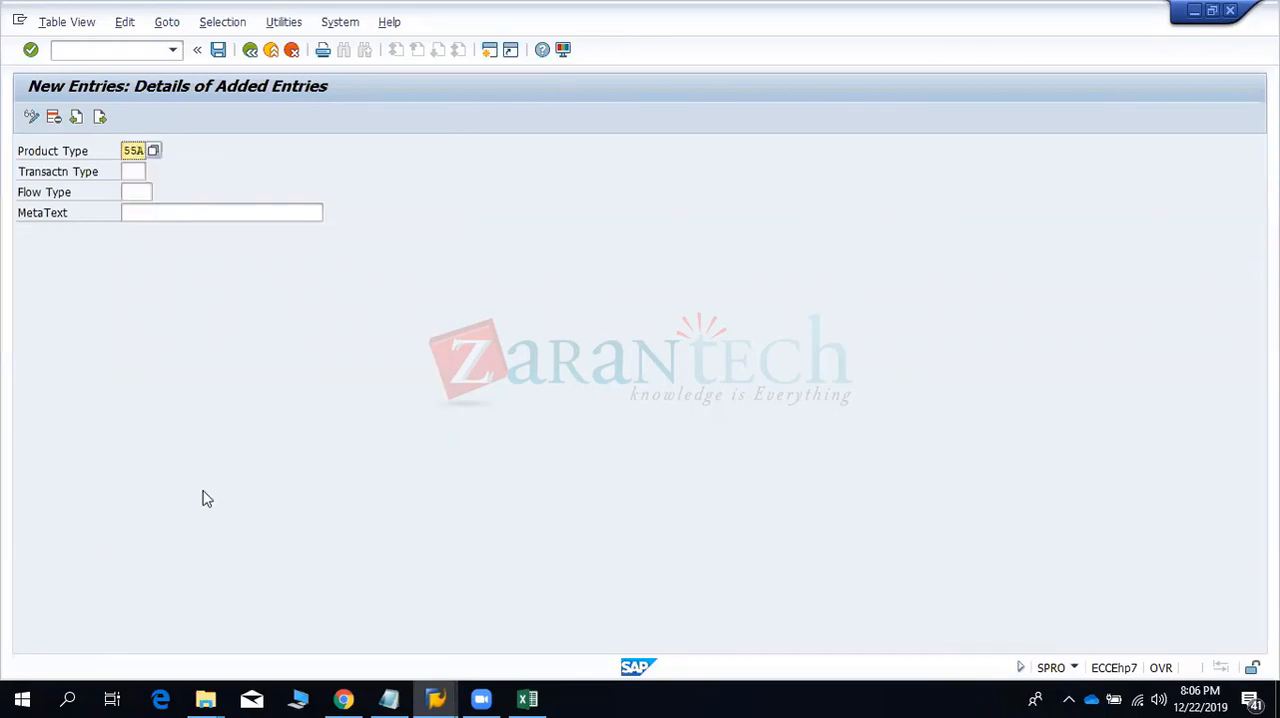
- Set the new flow type mapping's transaction type to 100 and its flow type to 1100
click(132, 171)
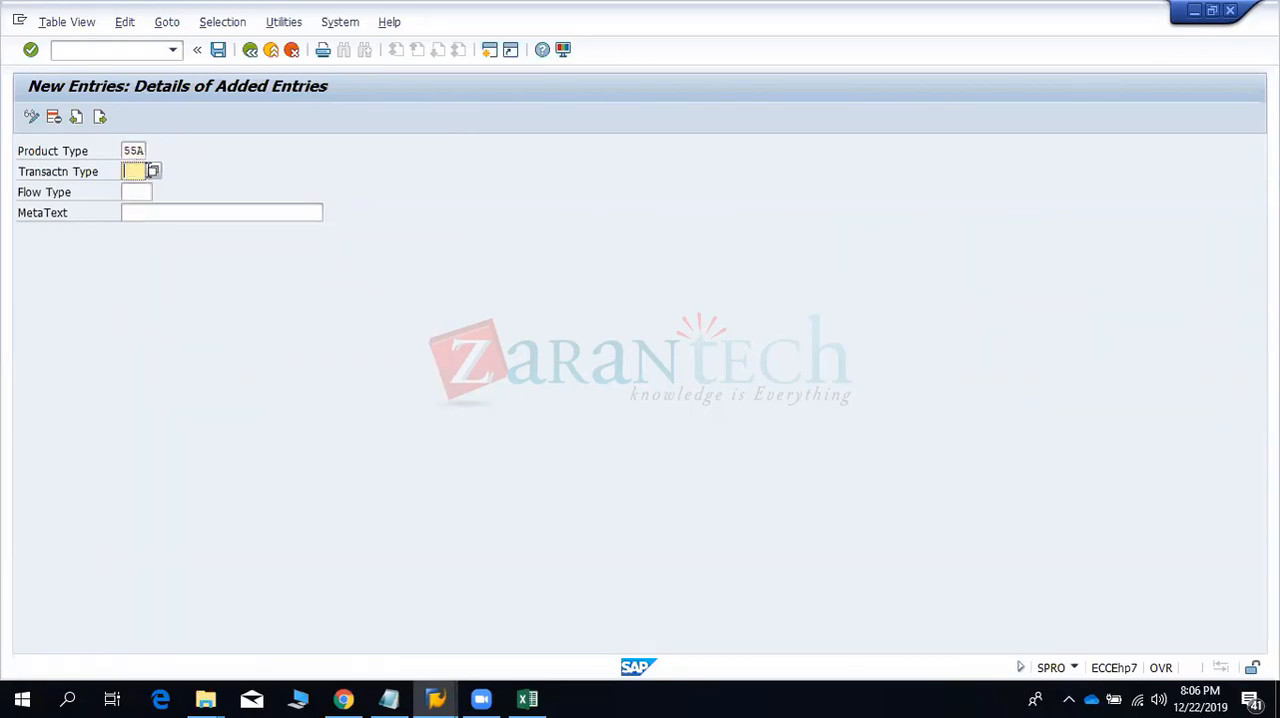
click(153, 172)
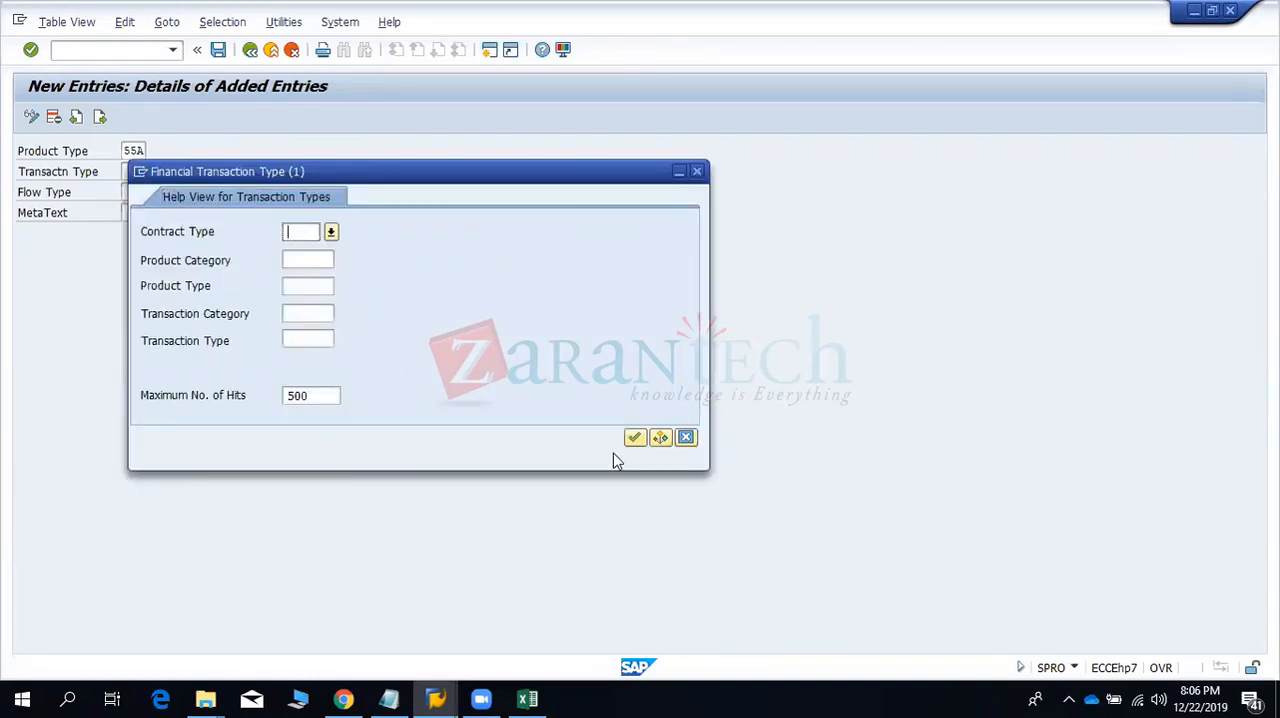
click(308, 260)
click(633, 440)
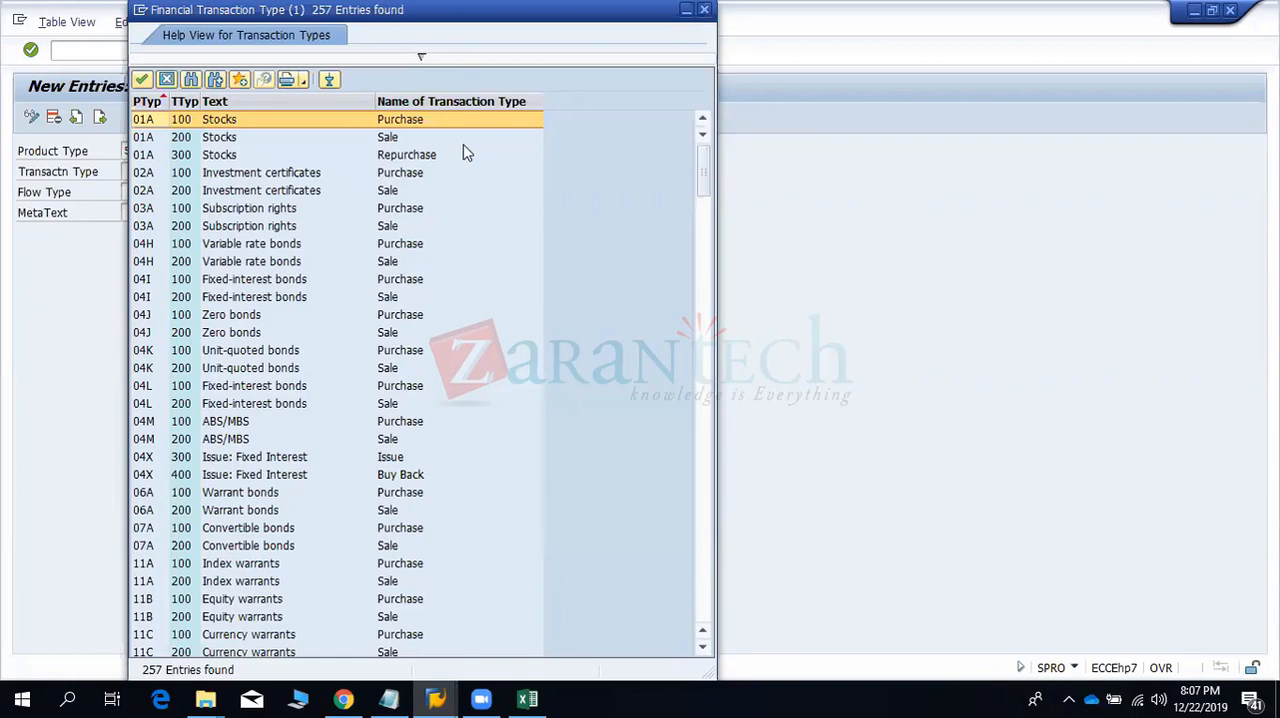
click(704, 10)
text(100)
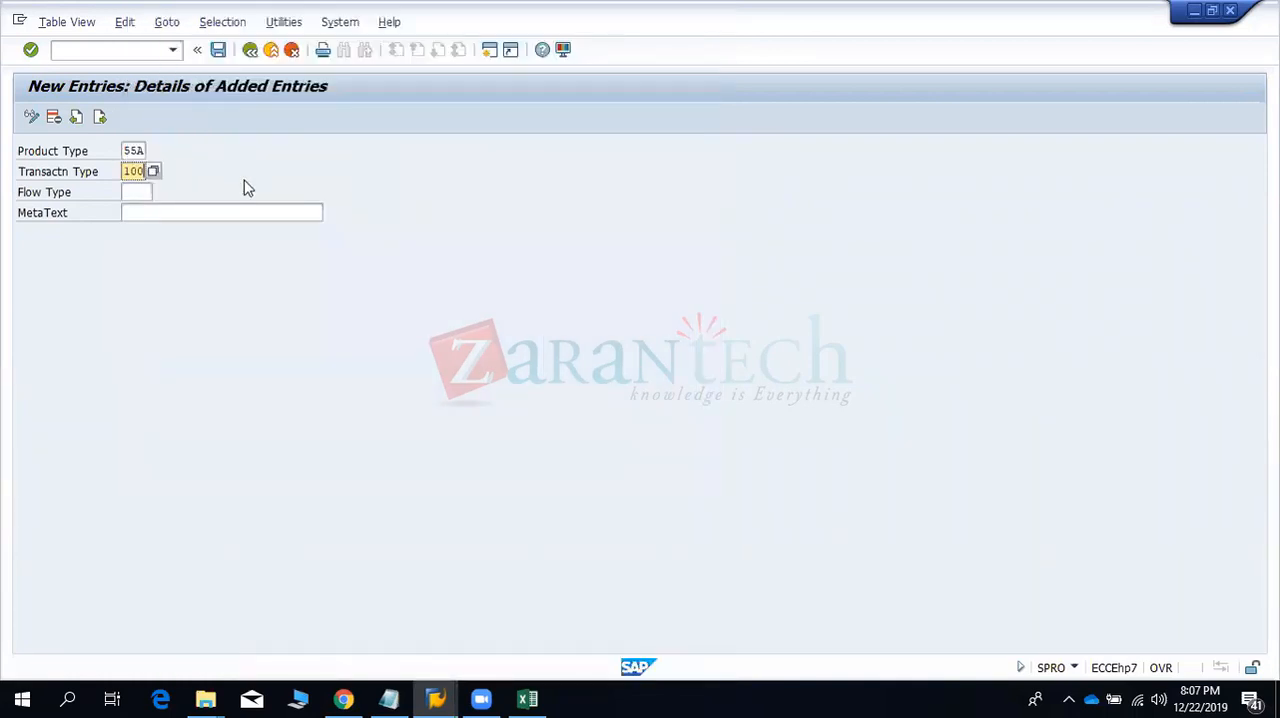
key(Tab)
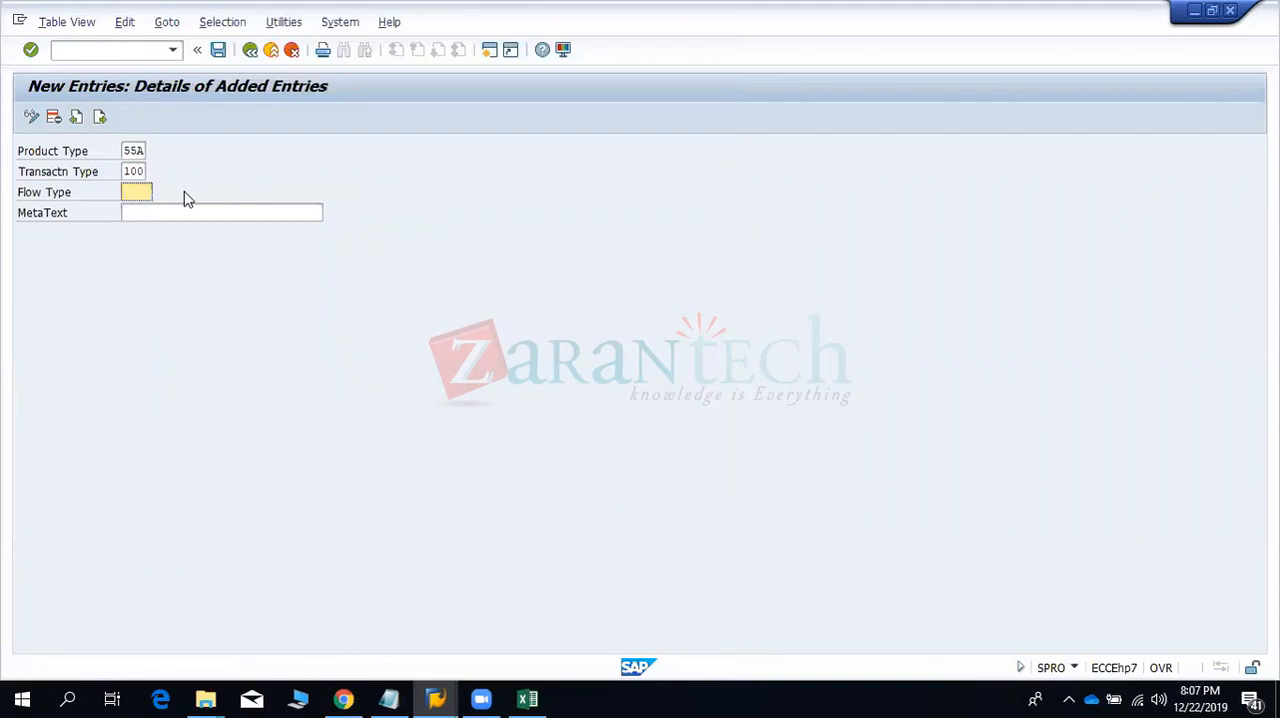
text(1100)
key(Return)
- Switch to the other SAP session and open the SAP Reference IMG through transaction SPRO
key(alt+Tab)
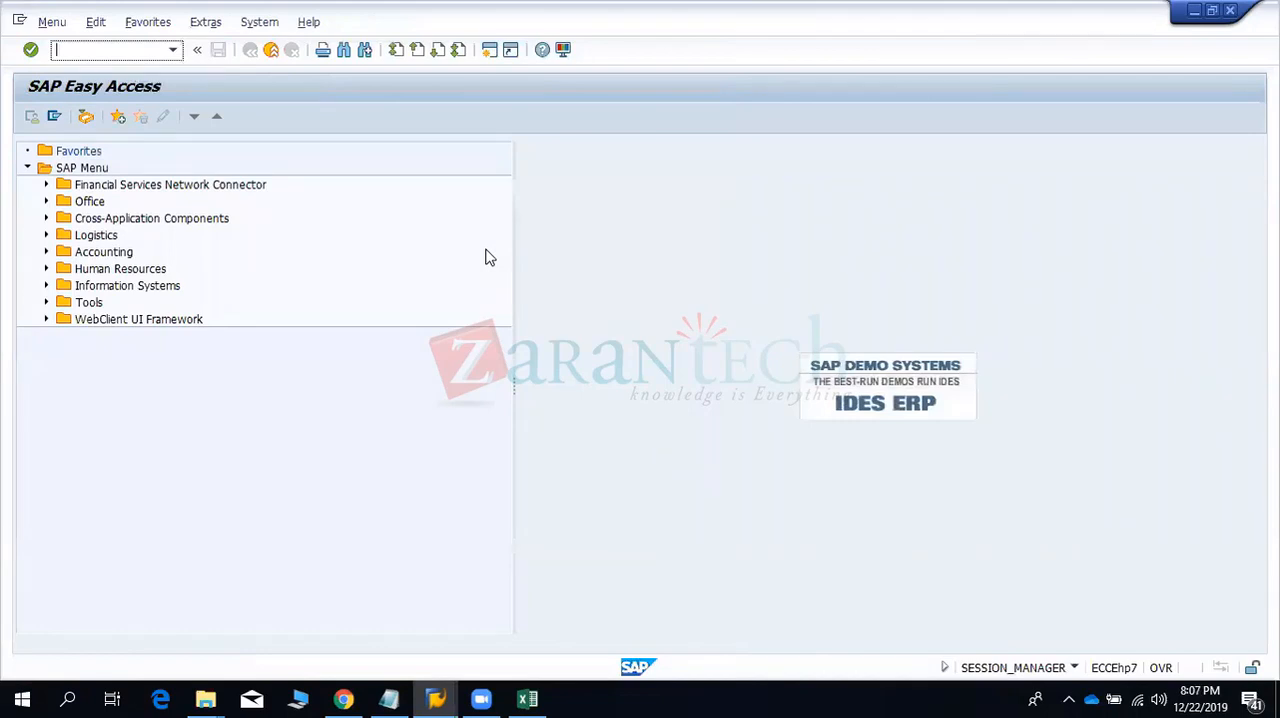
text(FTR_D)
key(BackSpace)
key(BackSpace)
key(BackSpace)
key(BackSpace)
key(BackSpace)
text(SPRO)
key(Return)
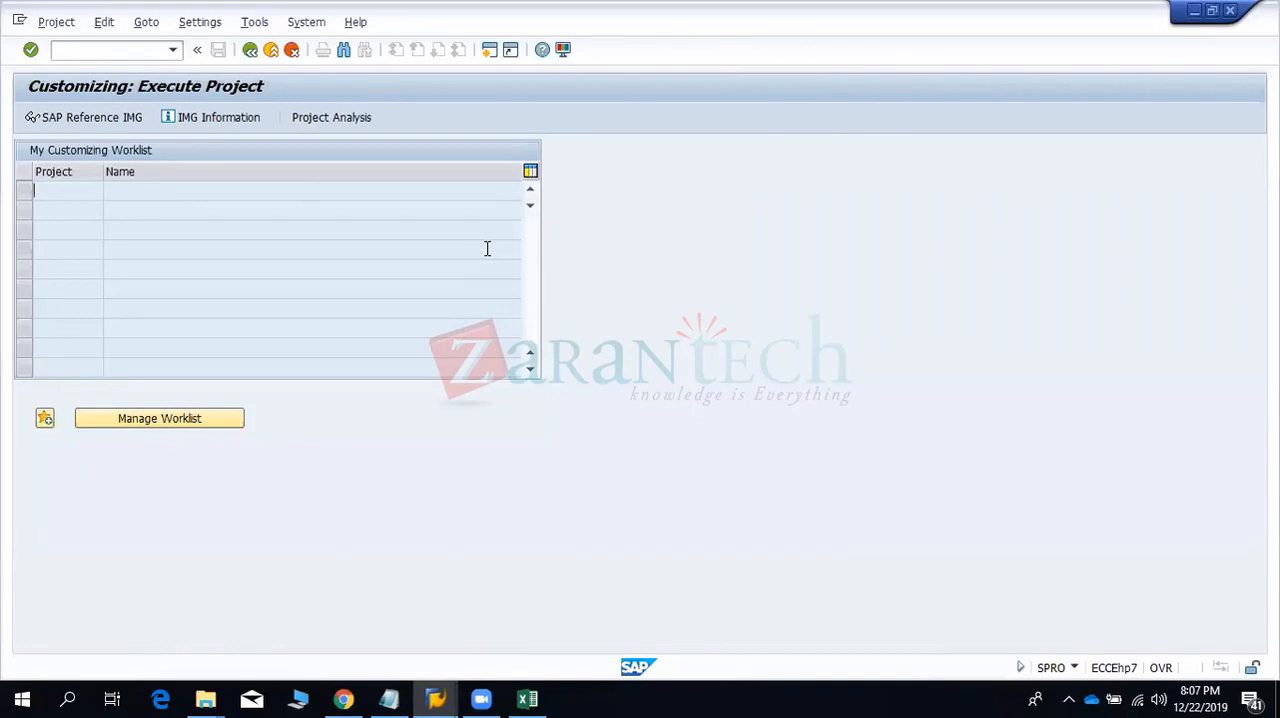
click(114, 118)
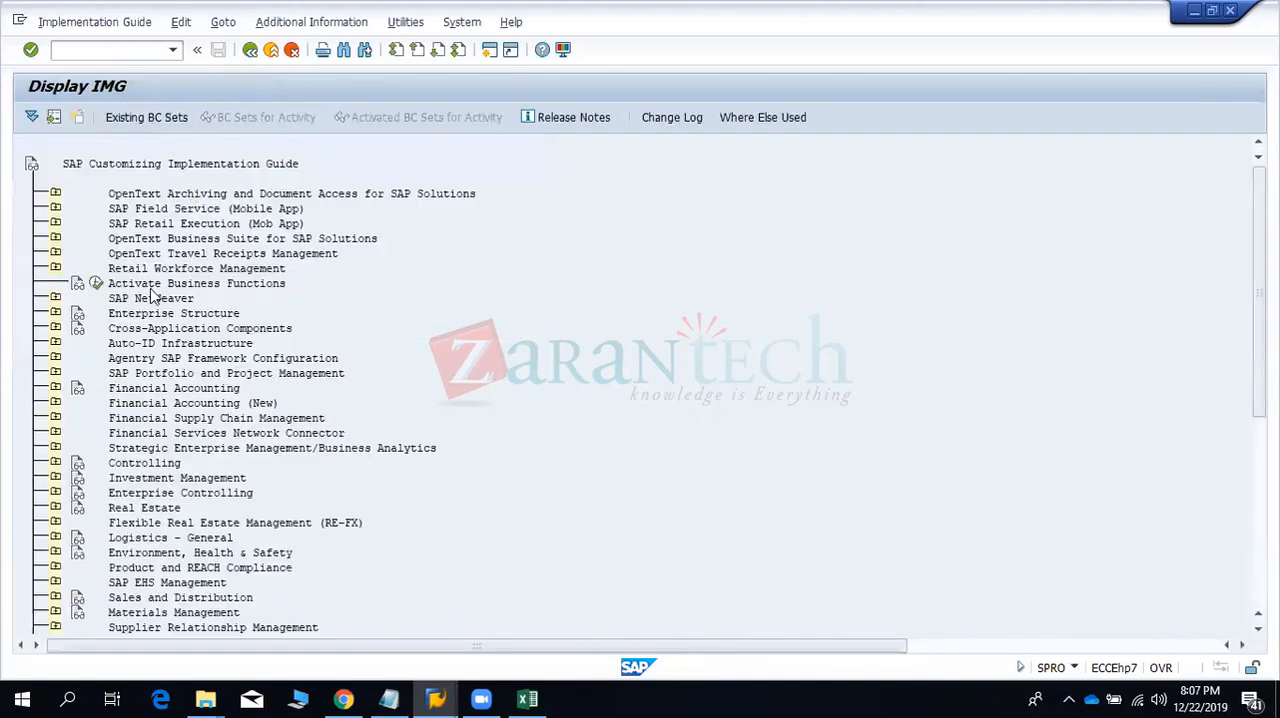
- Open the Money Market flow types table under Treasury and Risk Management, Transaction Manager, Money Market, Transaction Management, Flow Types
click(55, 417)
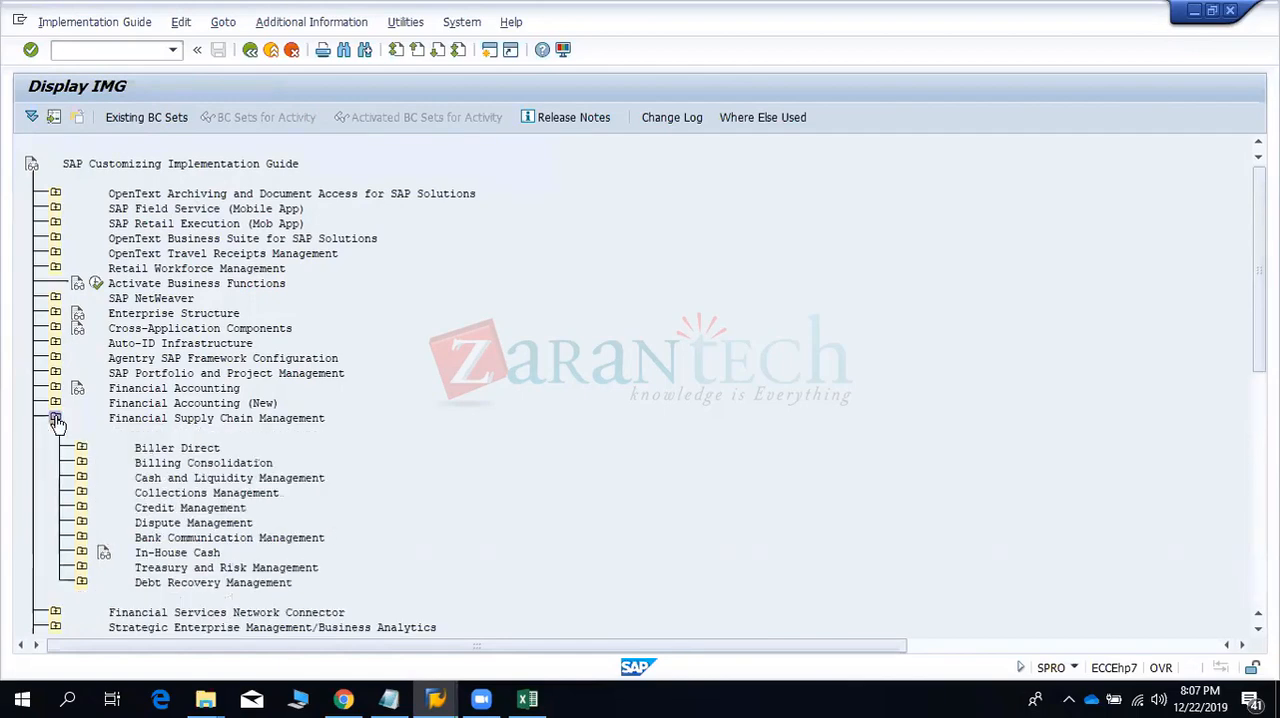
click(81, 567)
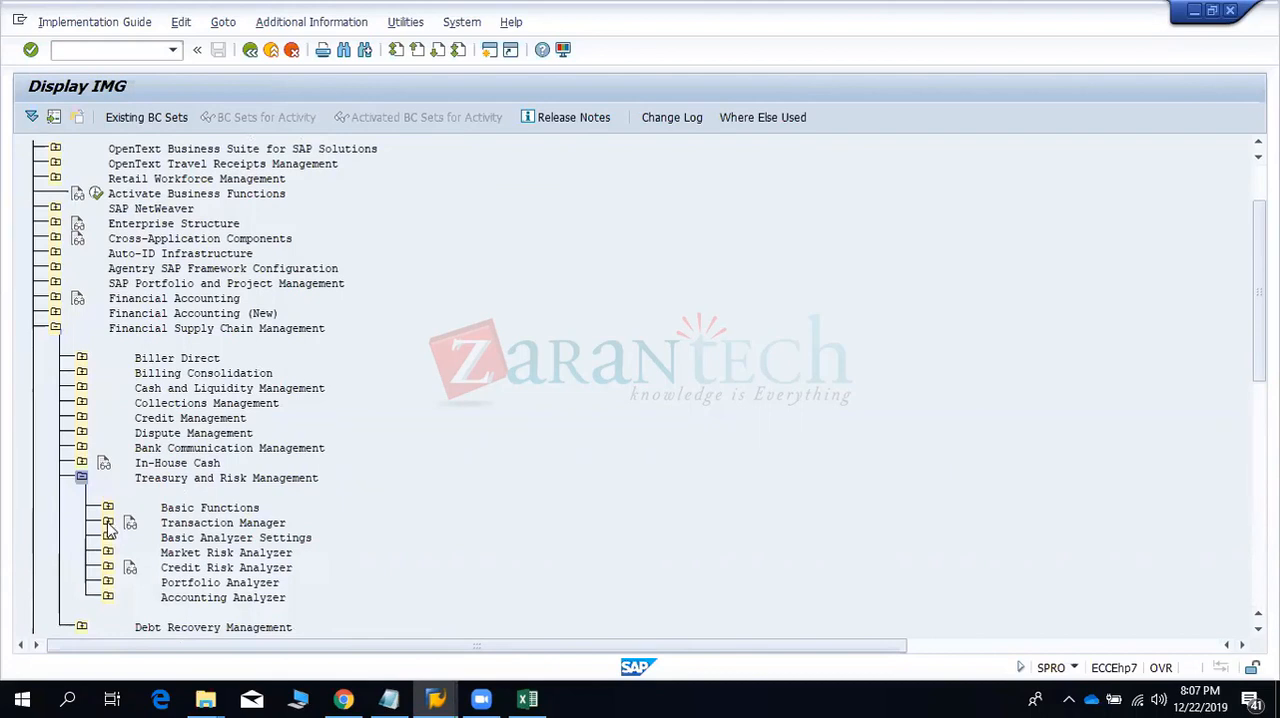
click(108, 523)
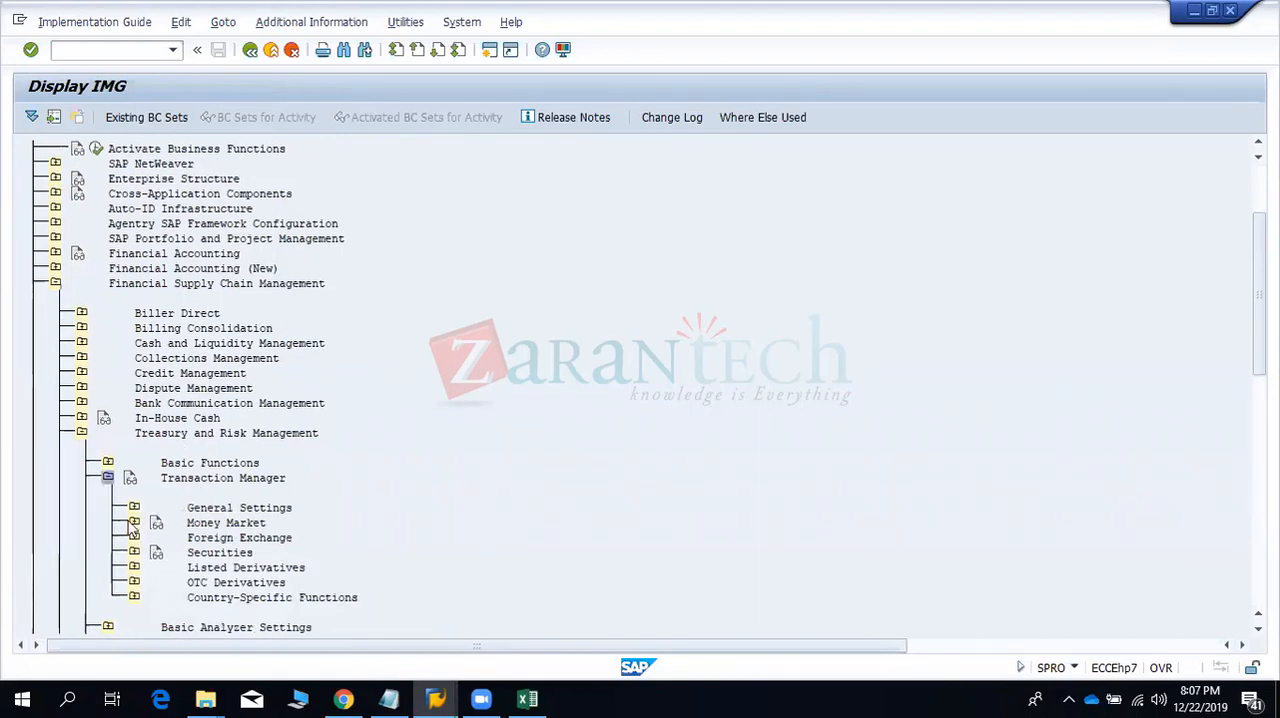
click(134, 522)
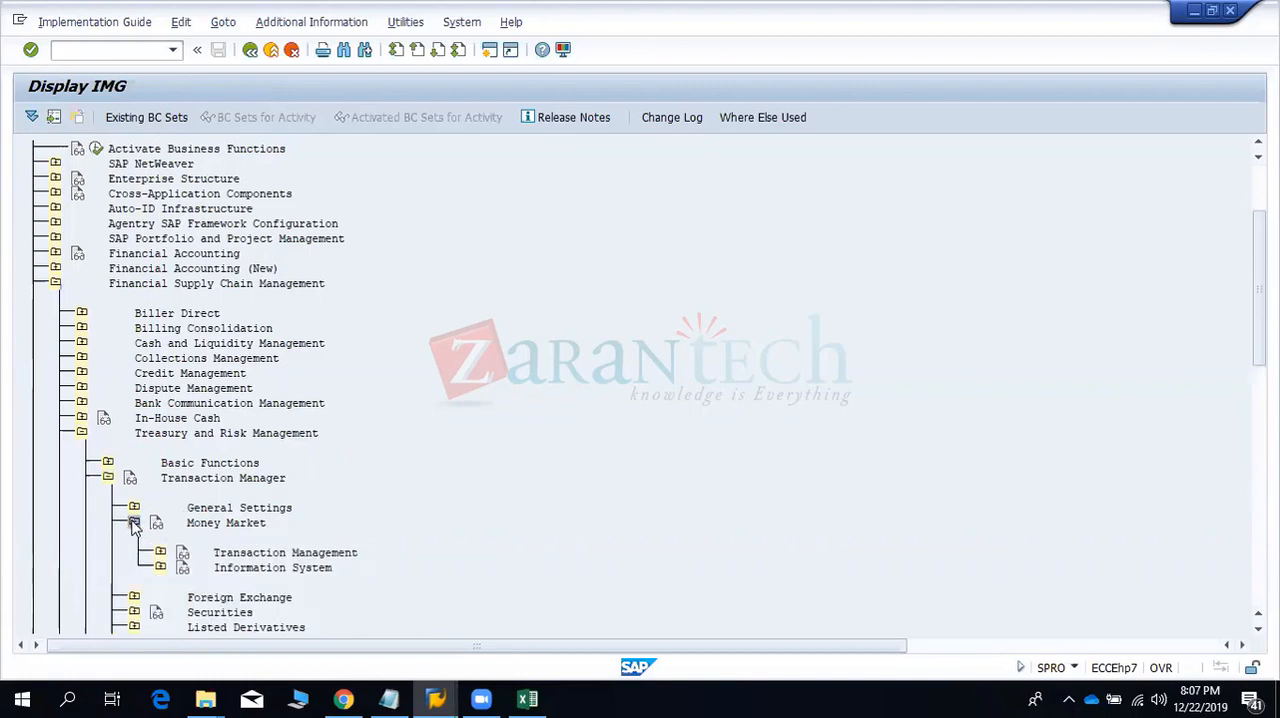
click(160, 552)
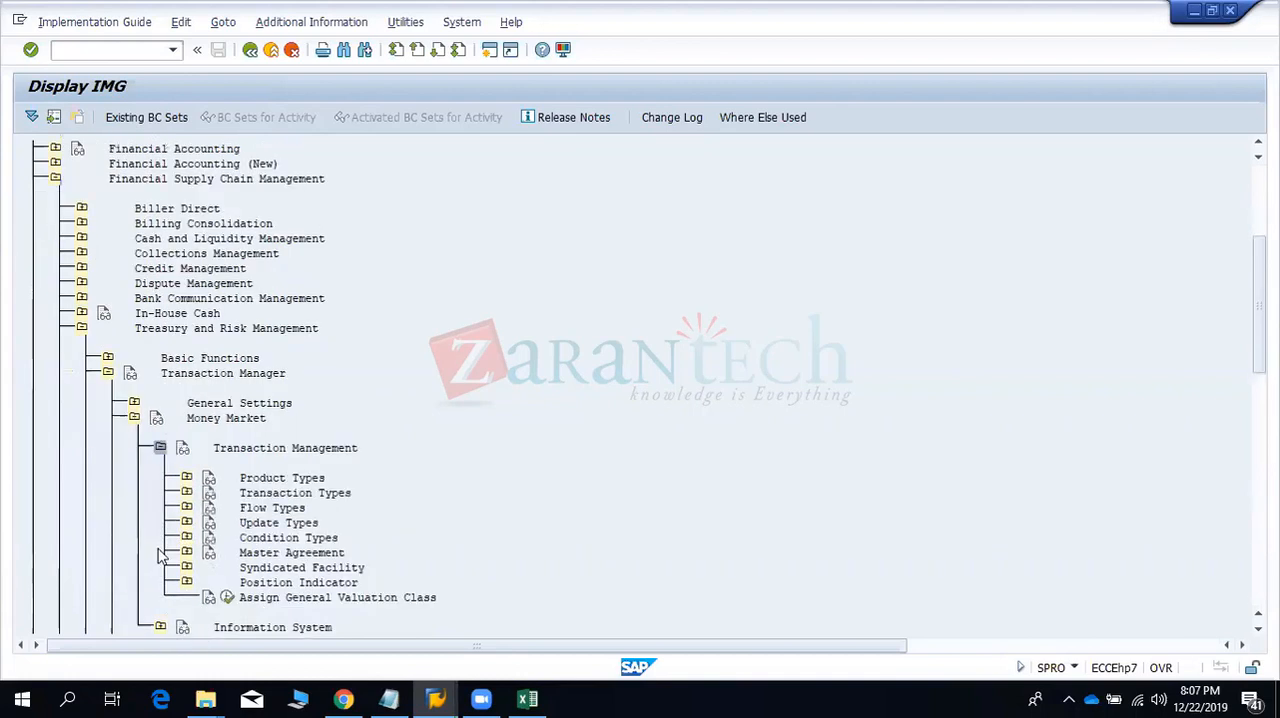
click(186, 507)
click(254, 538)
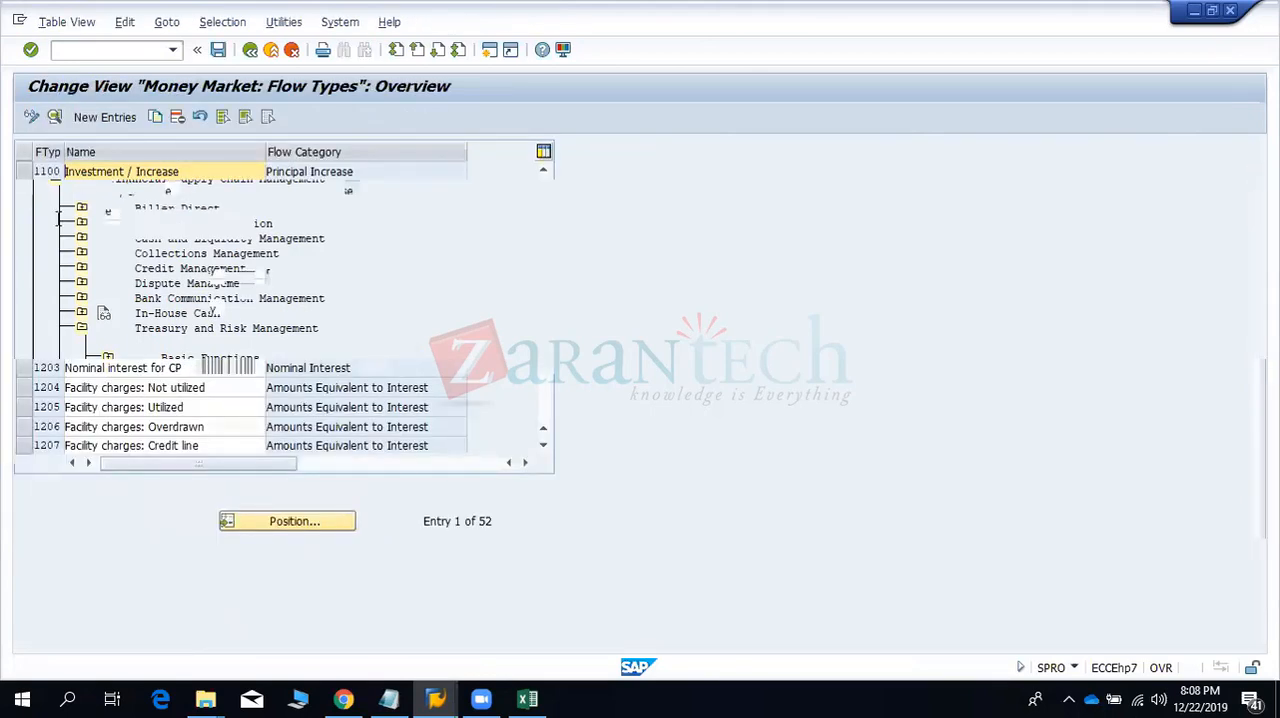
- Look through the Money Market flow types and return to the new flow type mapping entry
click(88, 367)
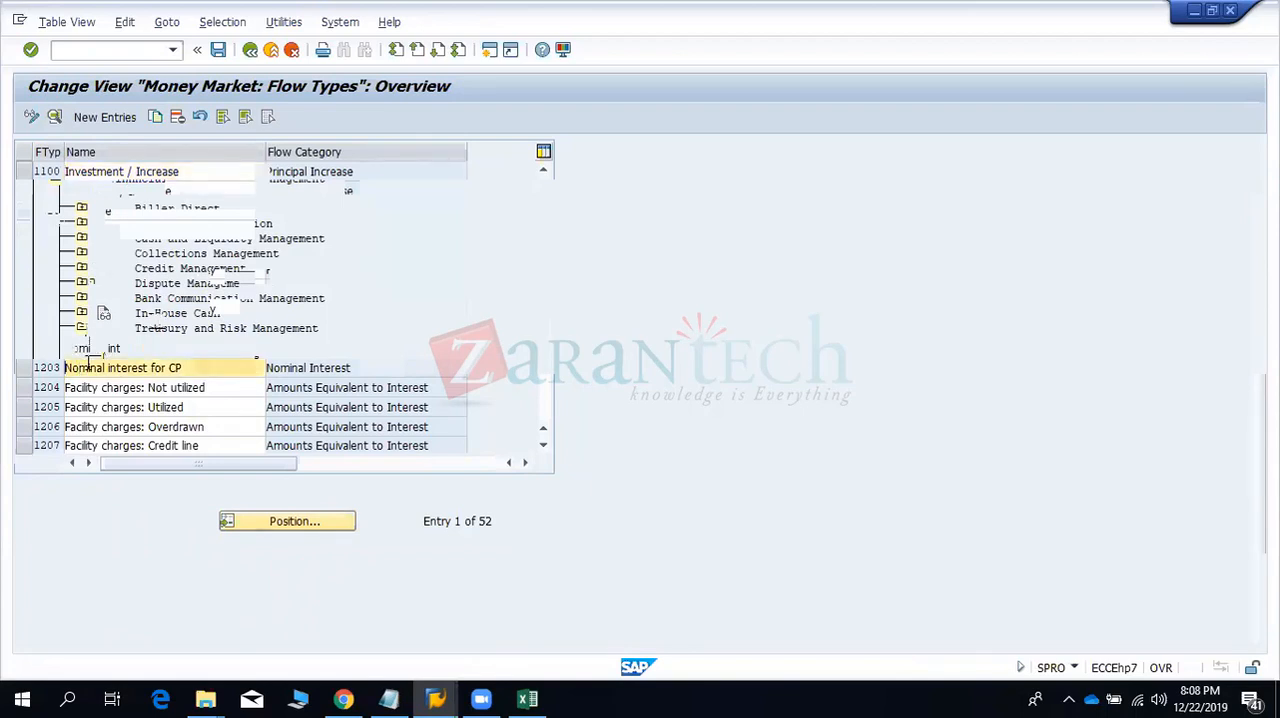
key(Page_Down)
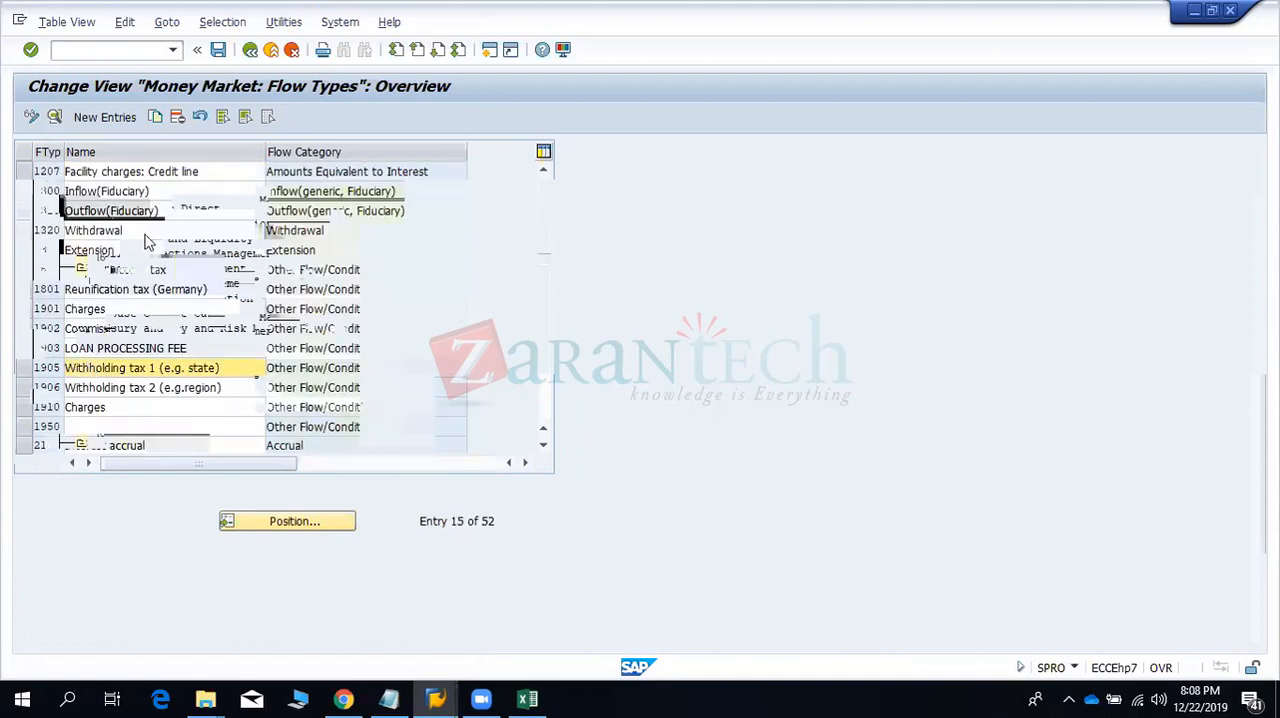
key(alt+Tab)
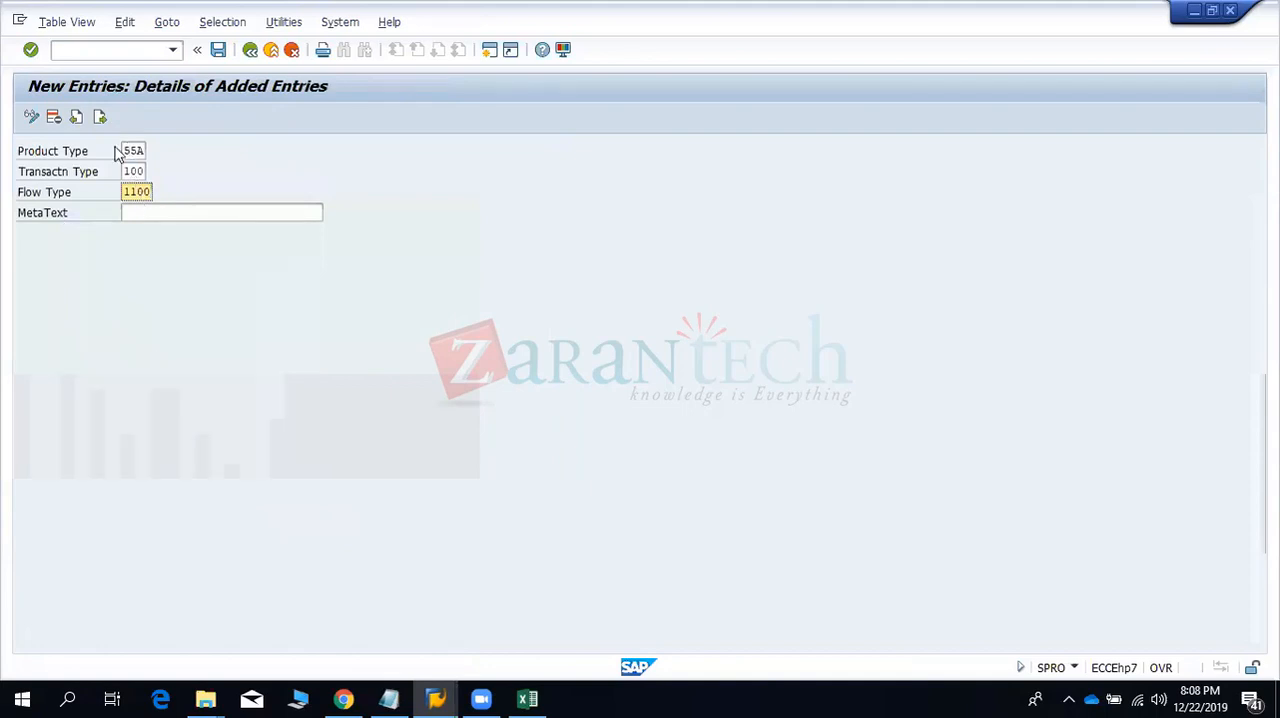
- Try to add the new flow type mapping with MetaText 55A1001100, and discard the entry
click(136, 214)
text(55)
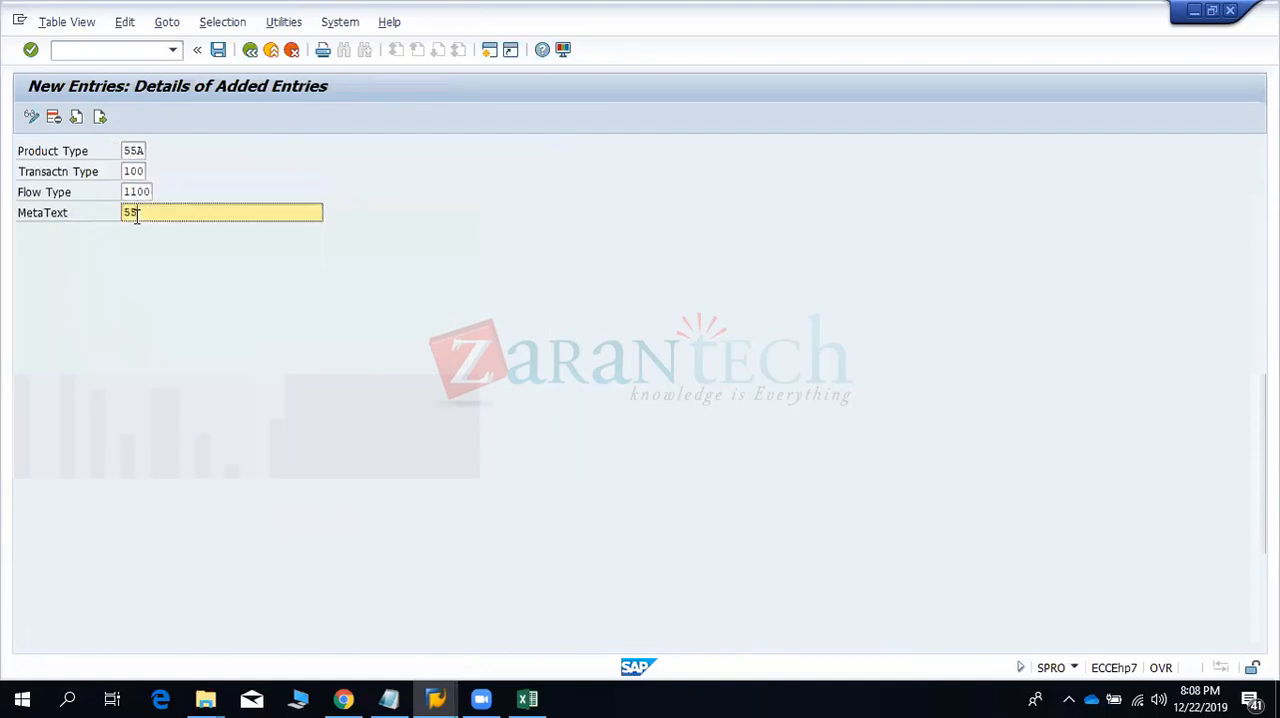
text(A1001100)
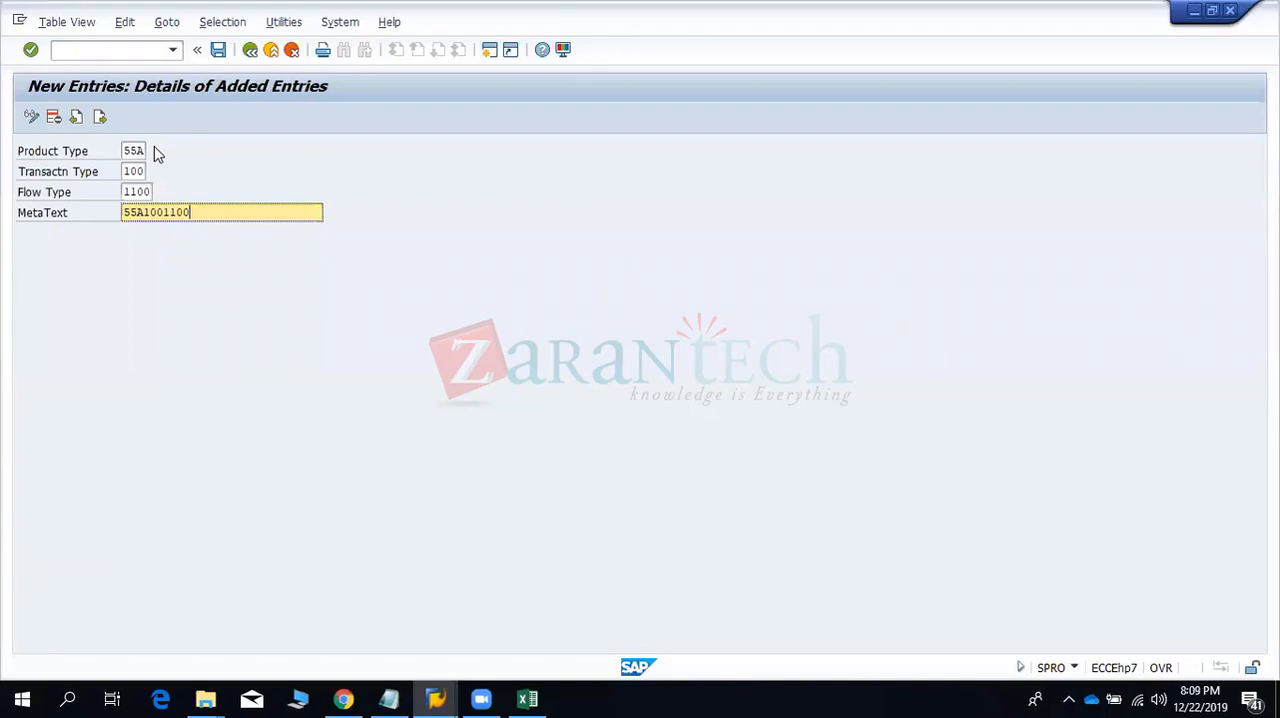
click(250, 49)
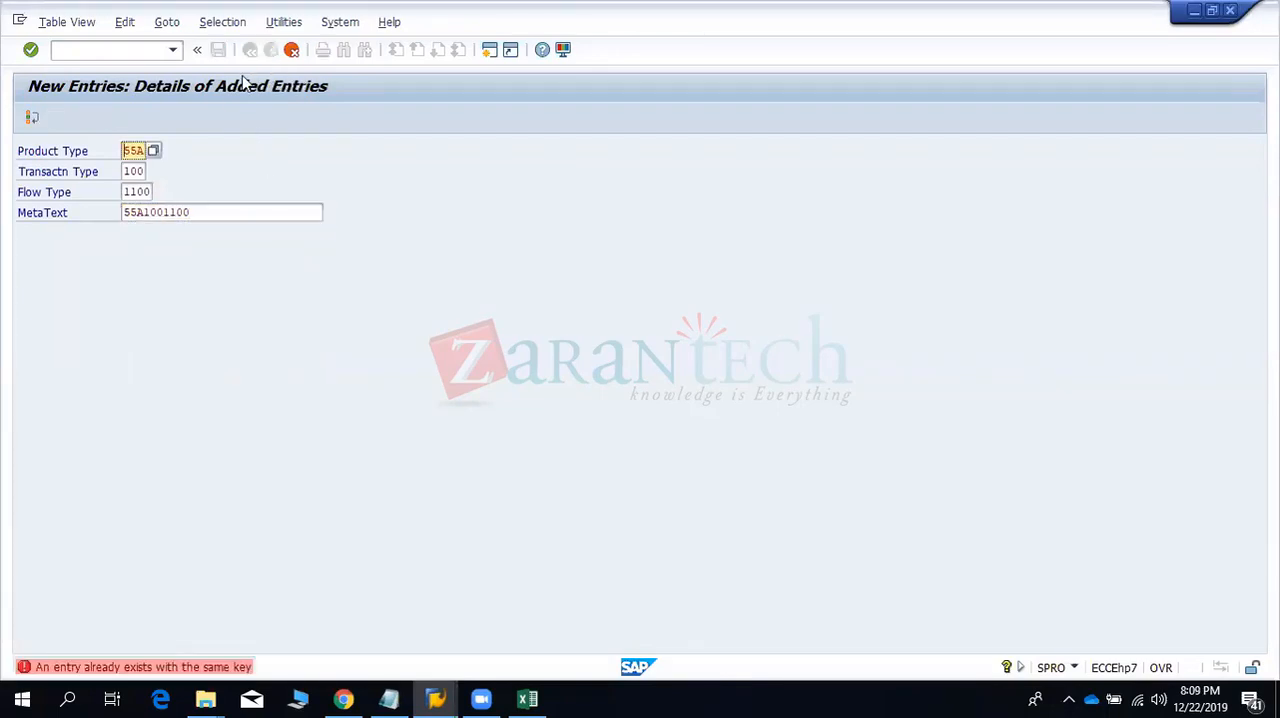
click(291, 50)
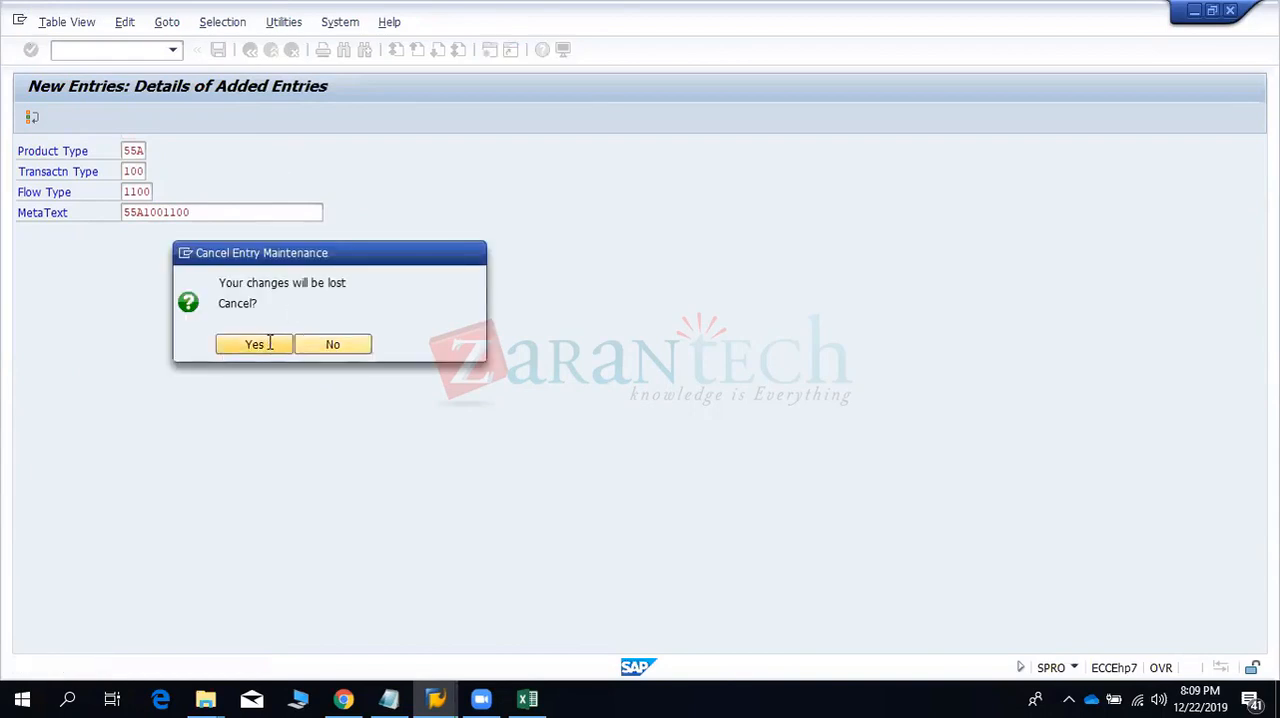
click(254, 344)
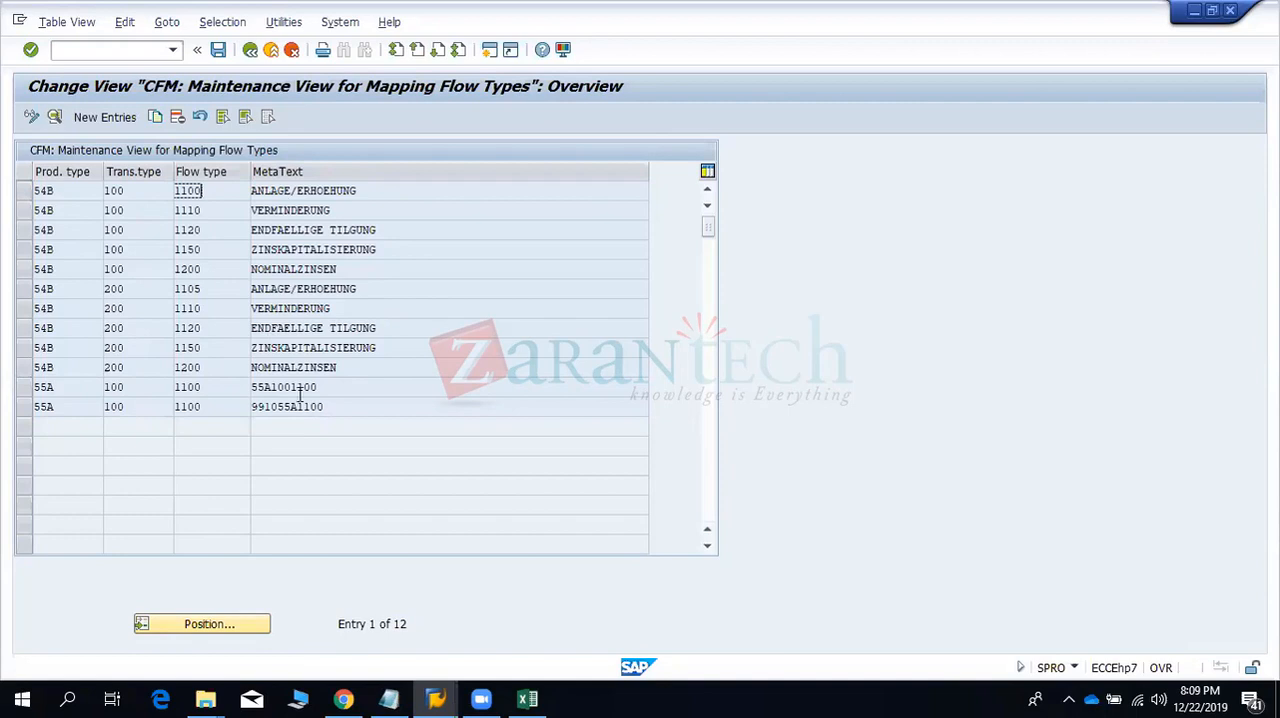
- Examine the existing product type 55A flow type mapping and its MetaText against the Money Market flow types list
click(203, 391)
click(288, 386)
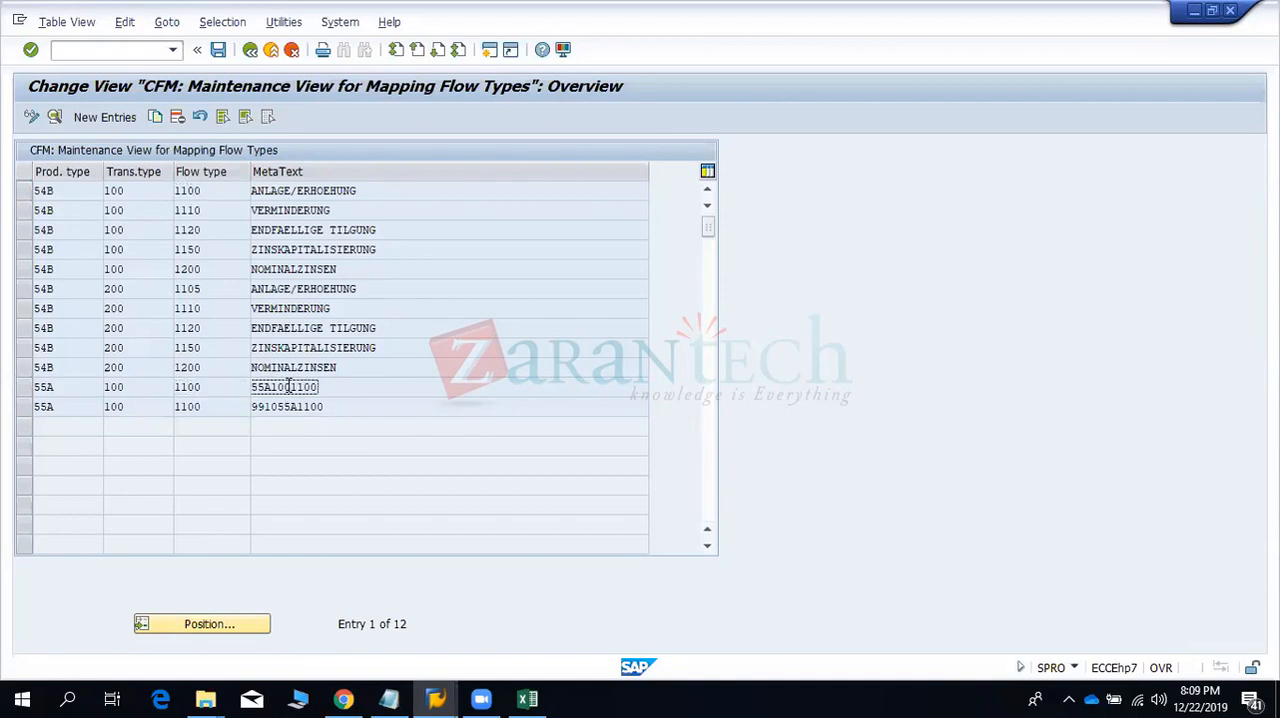
drag(322, 386, 241, 382)
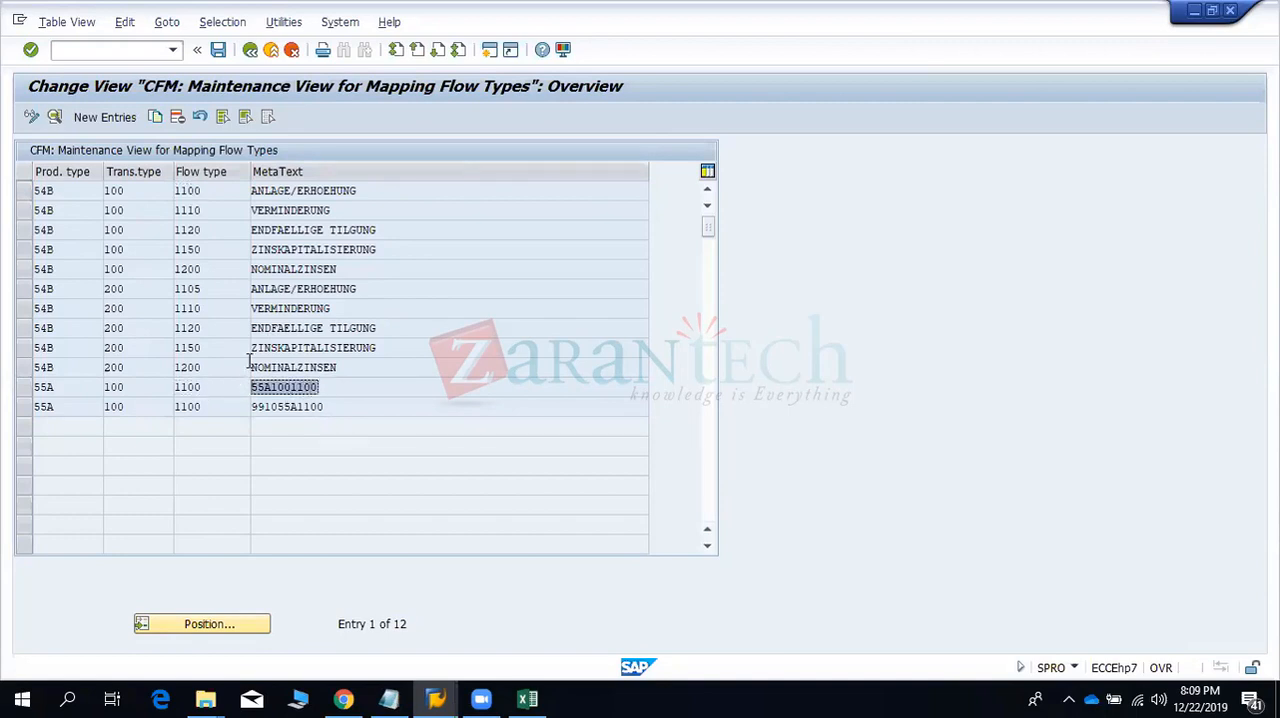
double_click(206, 386)
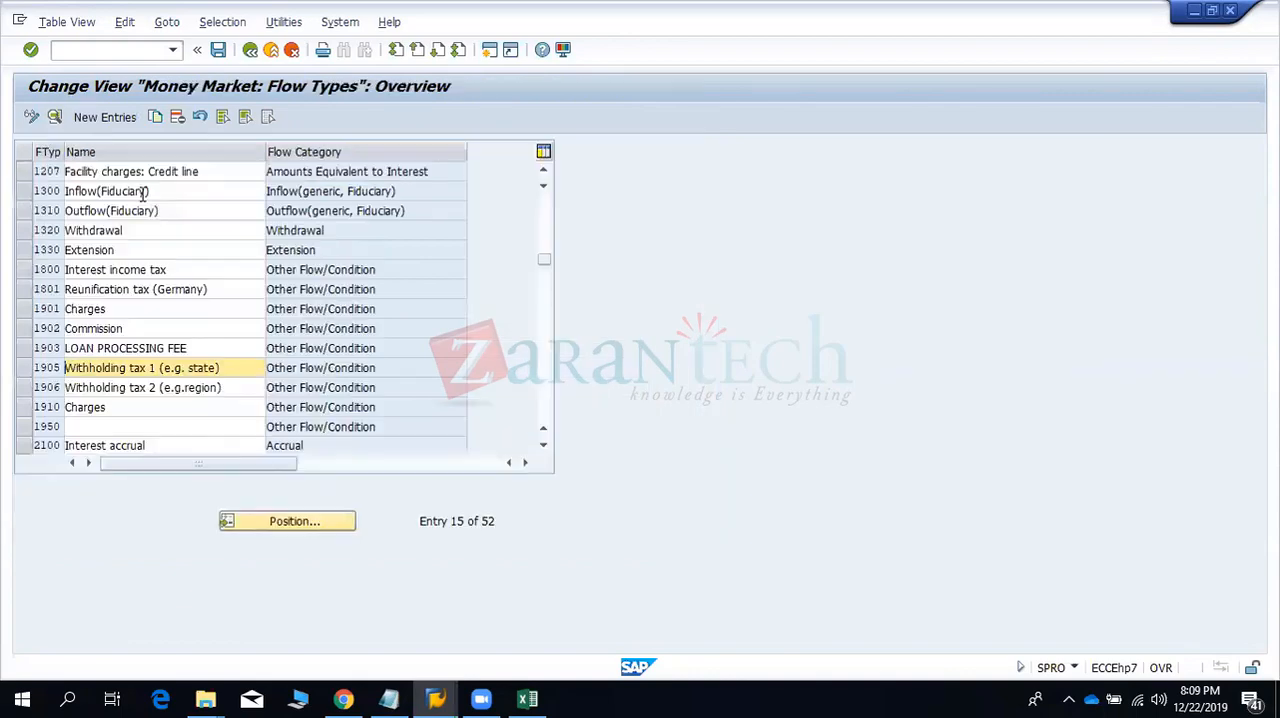
scroll(201, 294, up, 5)
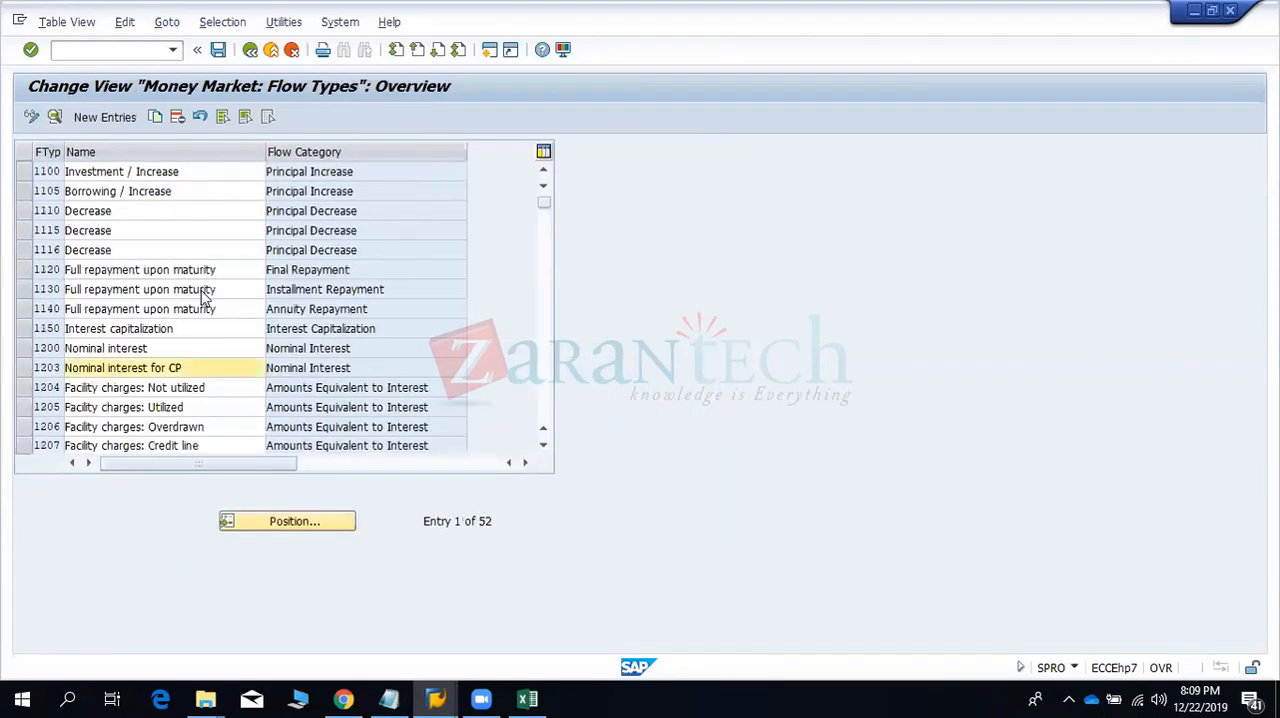
key(F3)
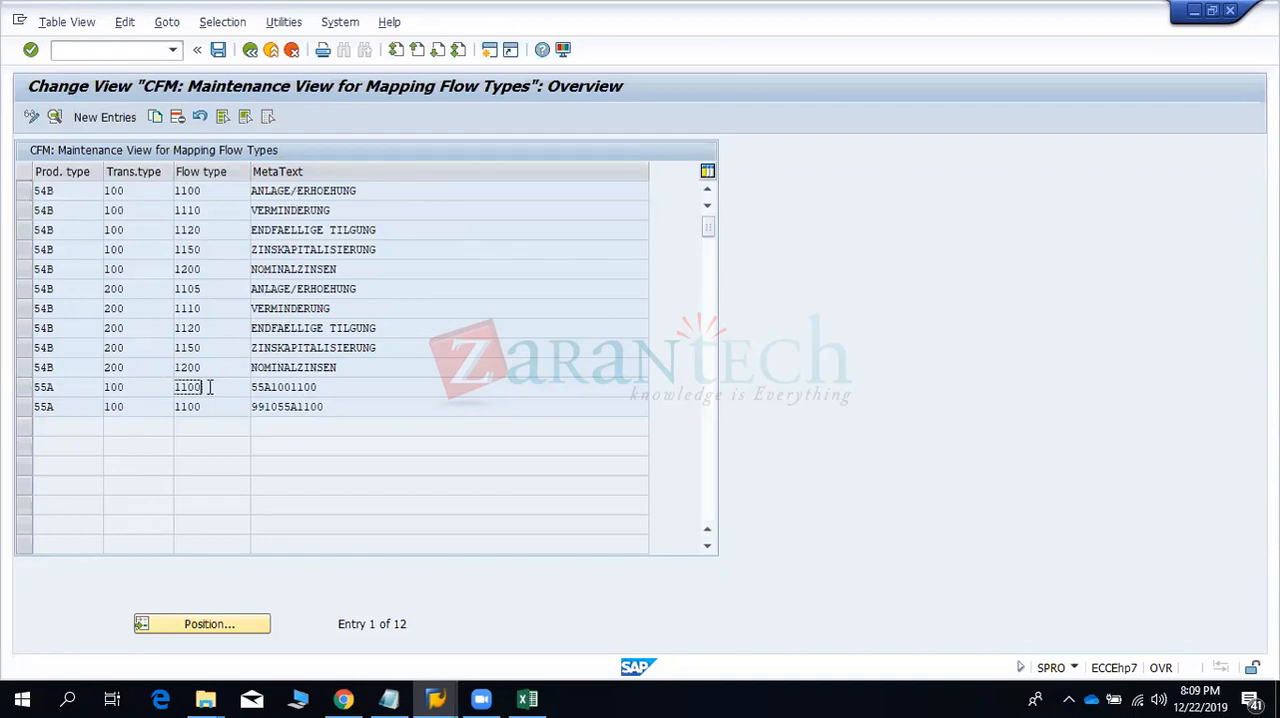
click(95, 49)
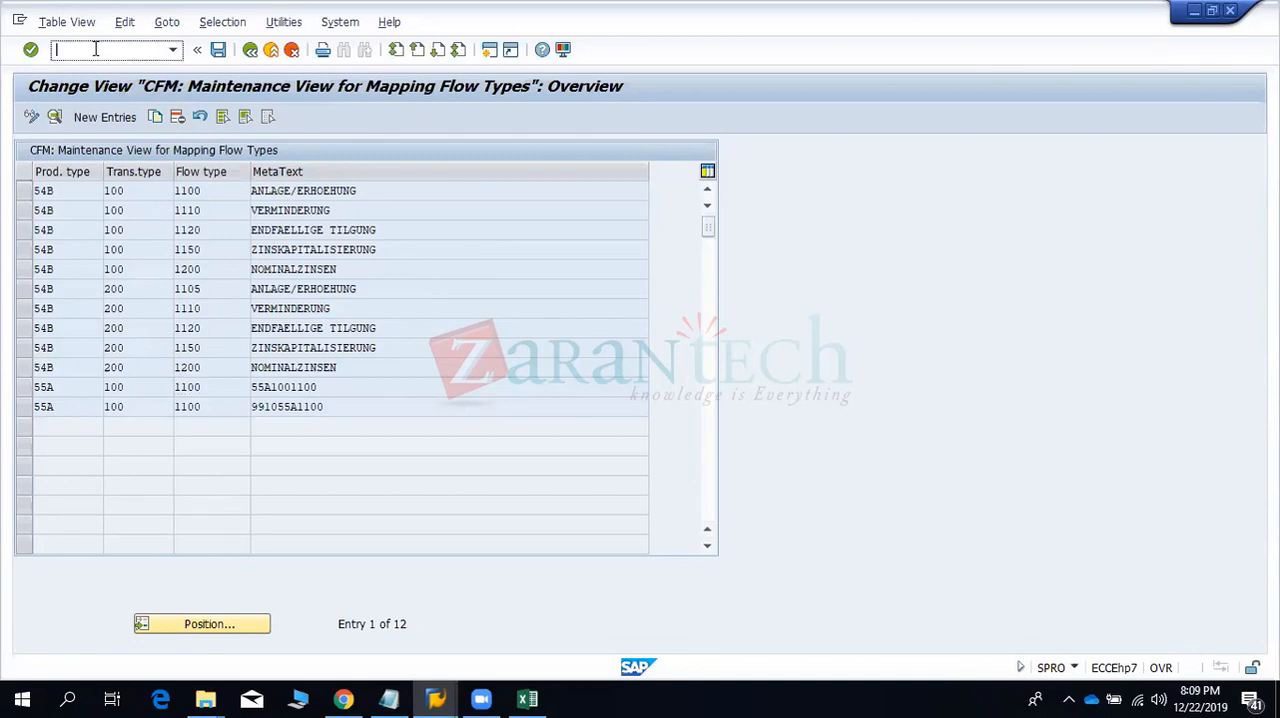
click(204, 386)
drag(199, 386, 176, 386)
- Leave the flow type mapping, open the incoming function view for mirror transactions, and check the company code 9910 entry
click(250, 52)
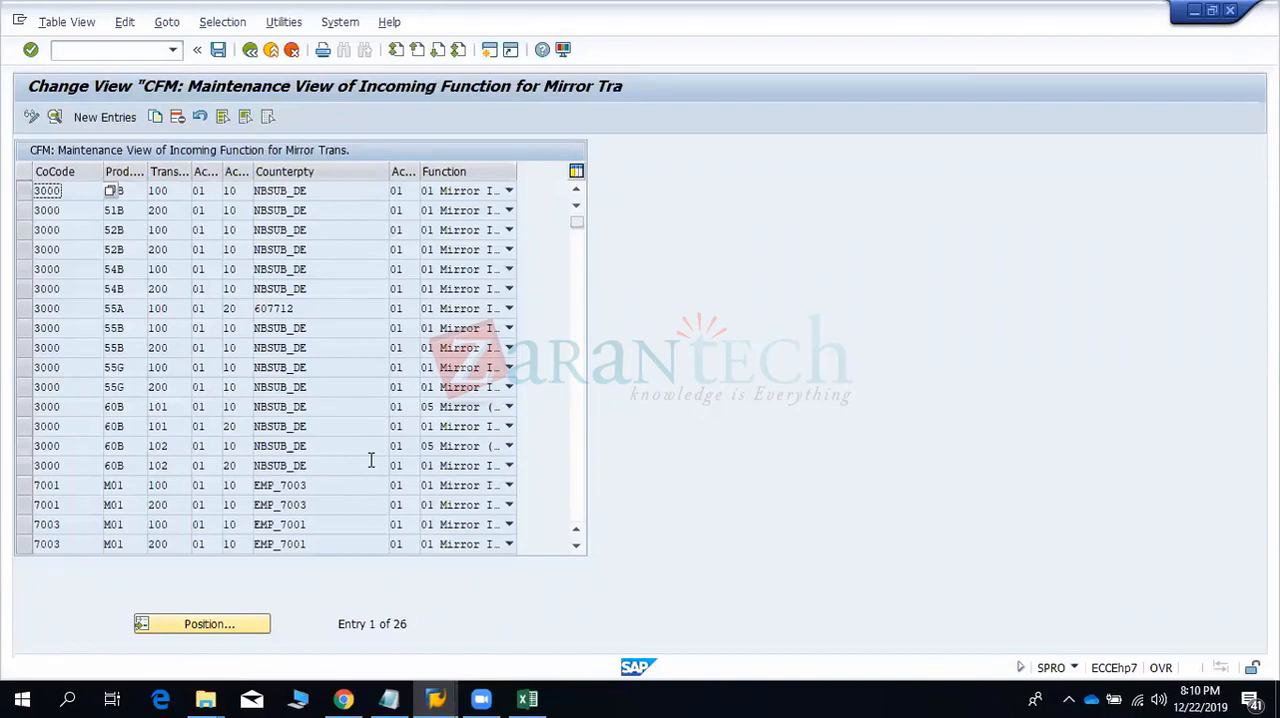
scroll(370, 462, down, 3)
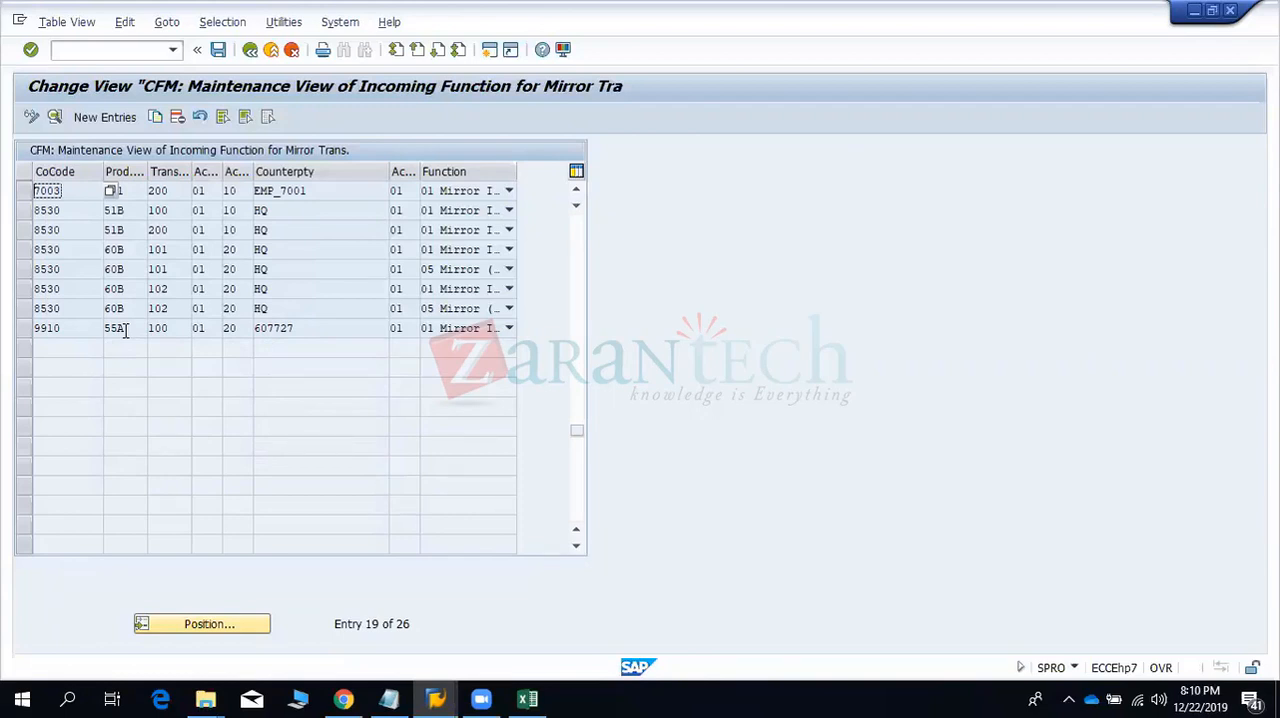
click(68, 327)
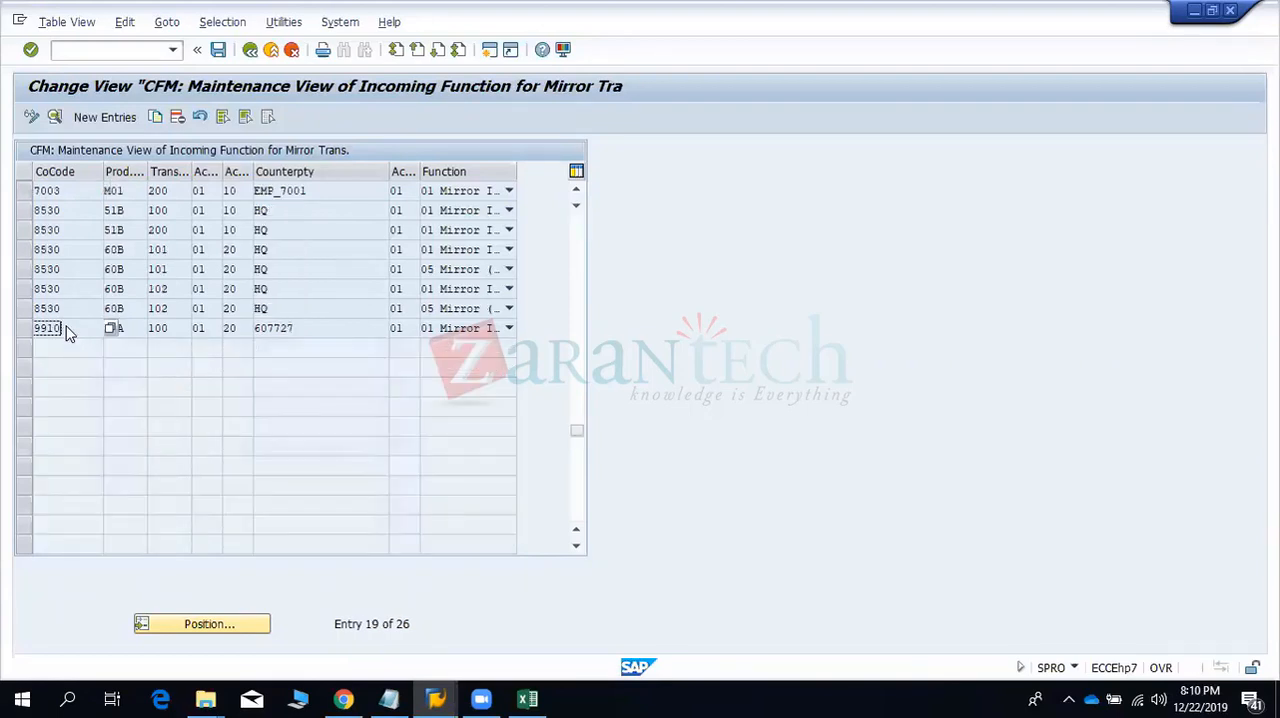
click(130, 328)
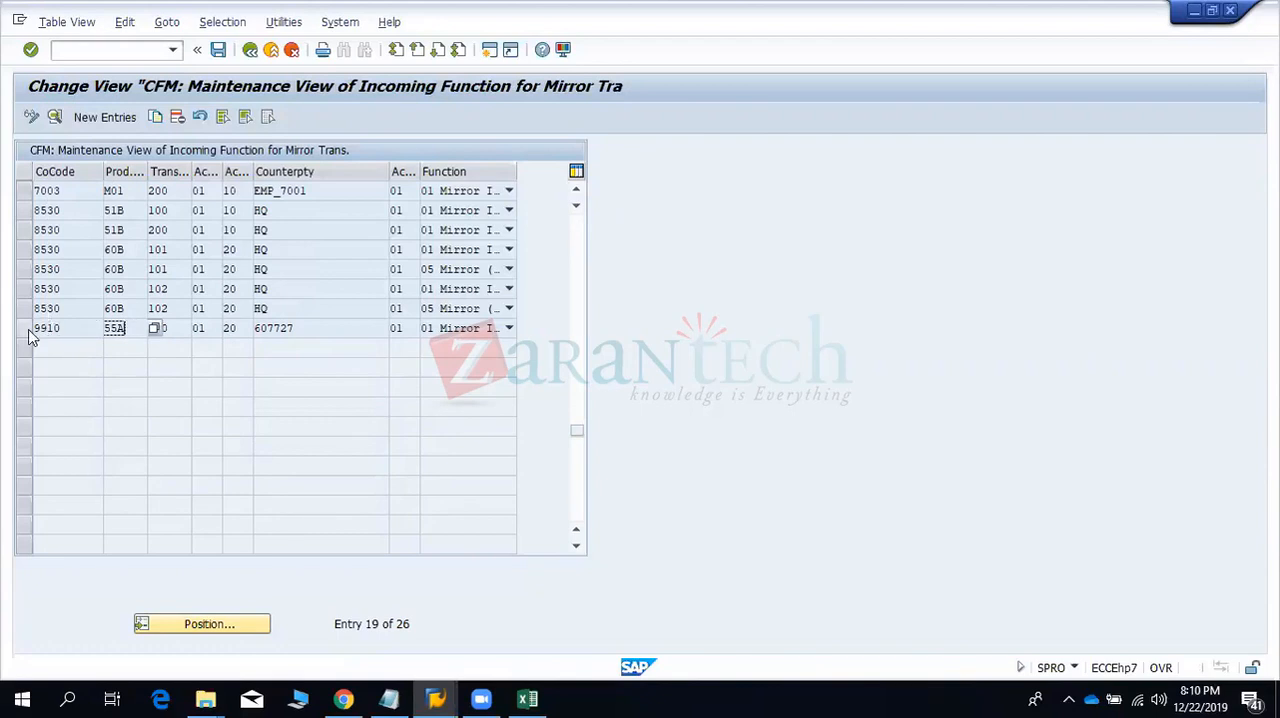
- Switch to the Excel workbook and enter company code 9901 in cell D22
click(528, 698)
click(276, 584)
key(Down)
text(9901)
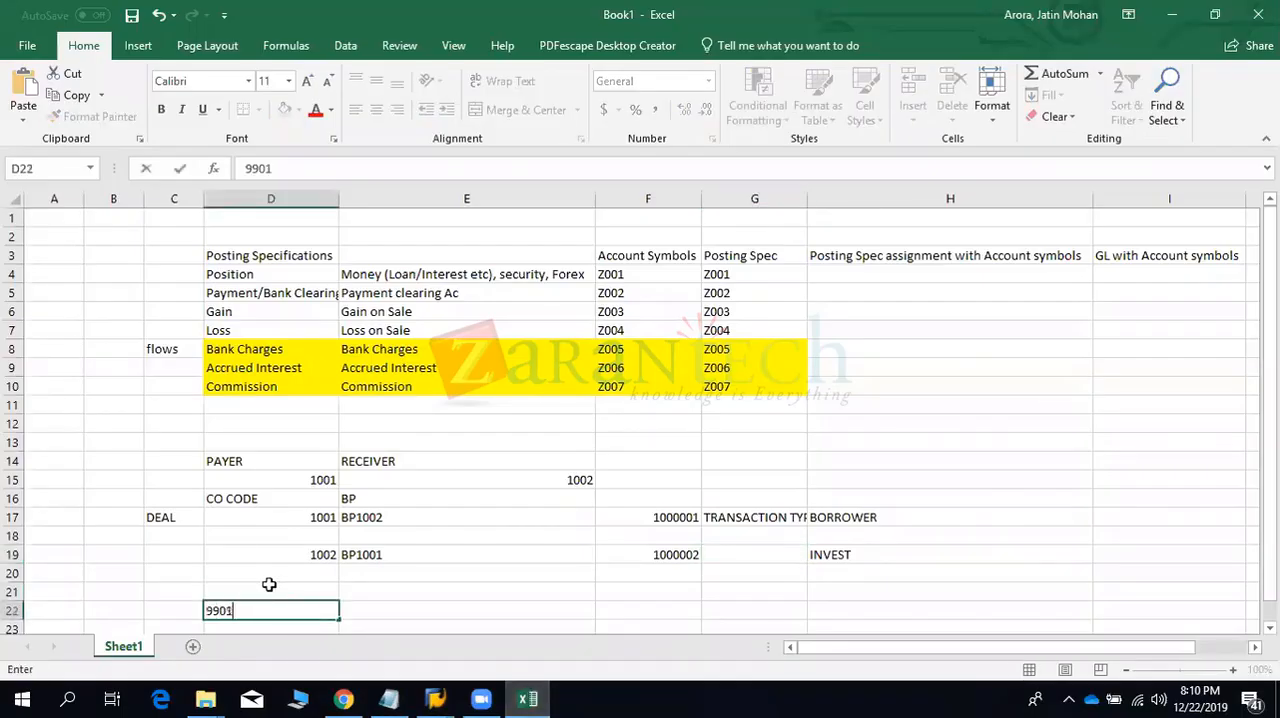
- Enter a business partner number in cell E22 beside company code 9901
key(Right)
text(B)
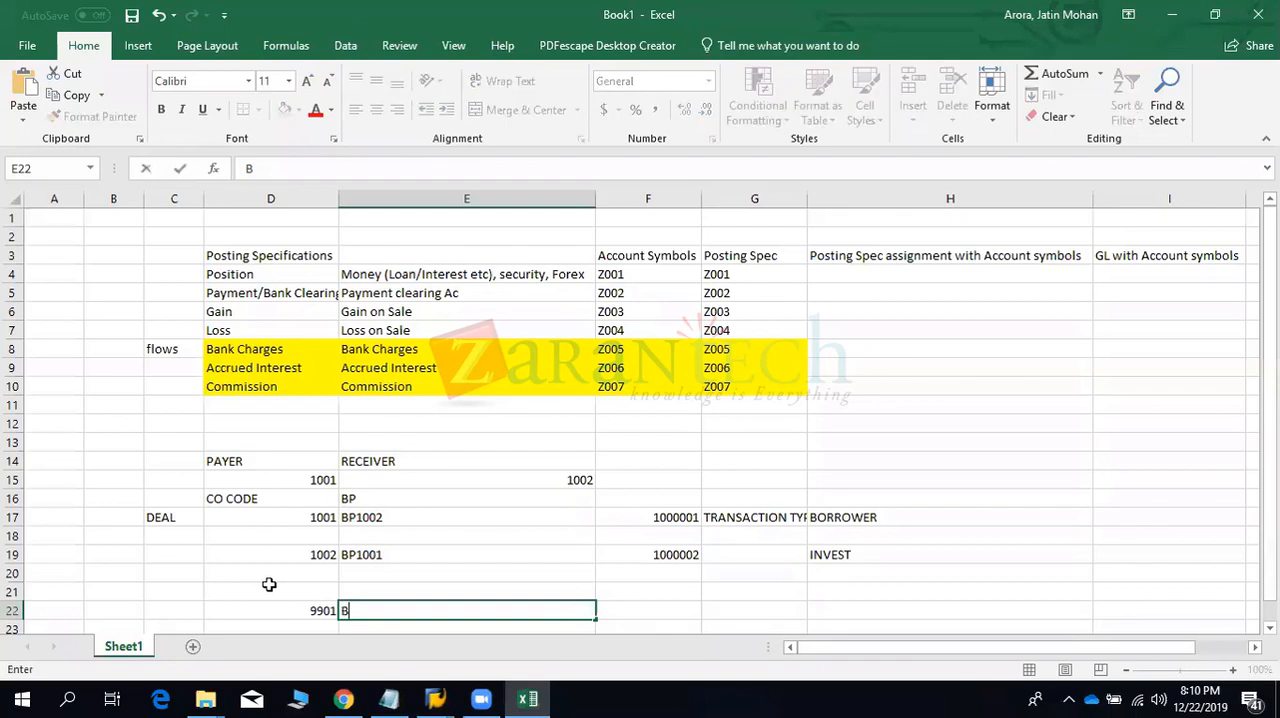
key(BackSpace)
text(600010)
key(Return)
click(269, 584)
key(Right)
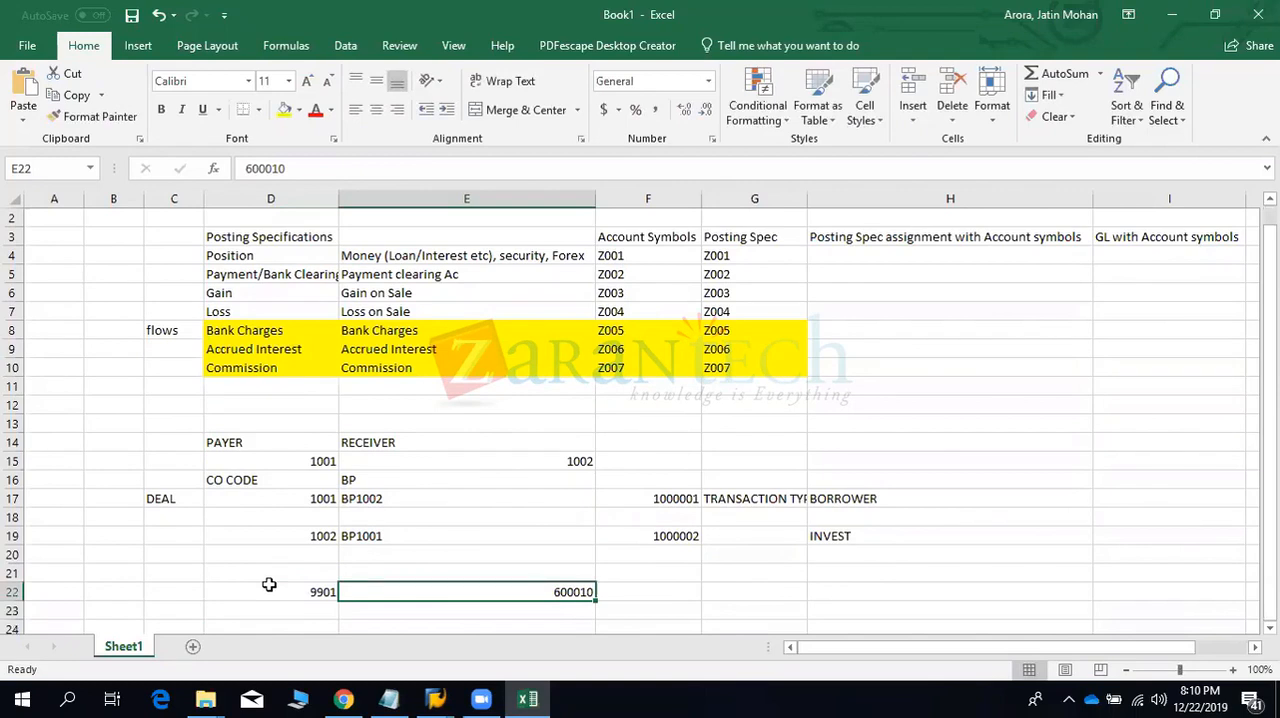
- Switch to SAP, open Maintain Business Partner with the command /OBP, and review the available find categories
key(alt+Tab)
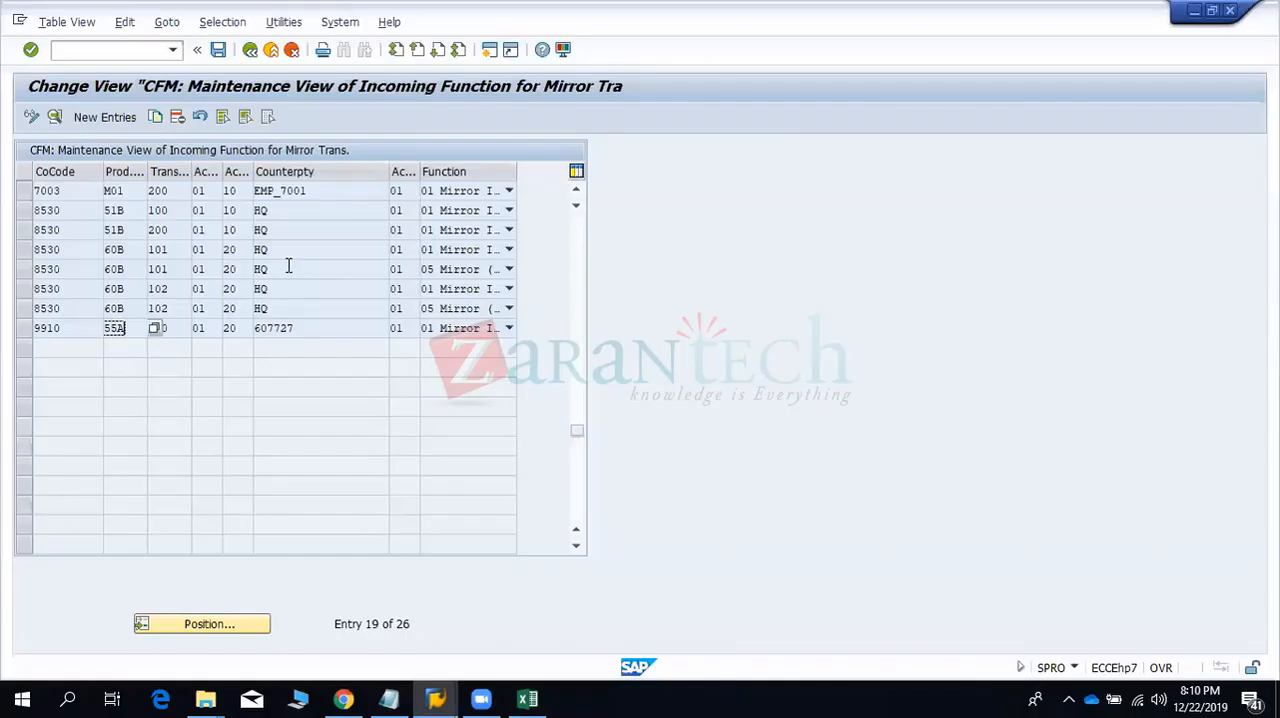
click(122, 49)
text(/OBP)
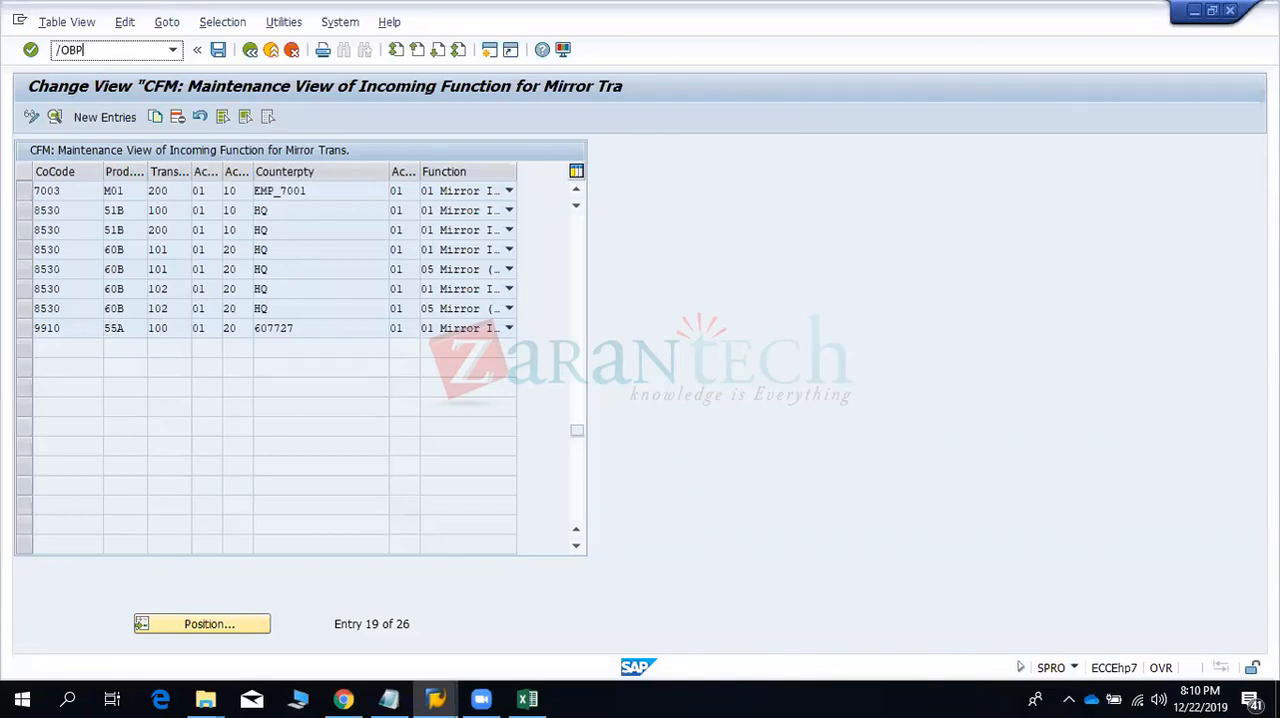
key(Return)
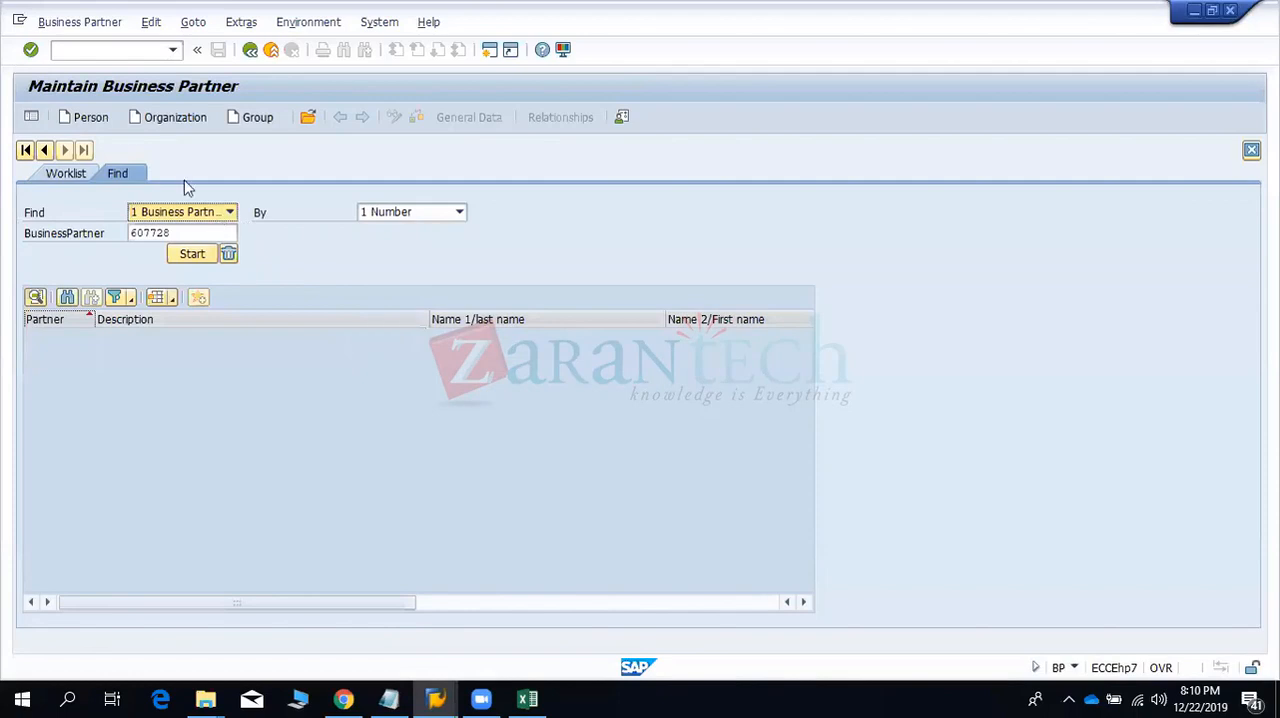
click(199, 213)
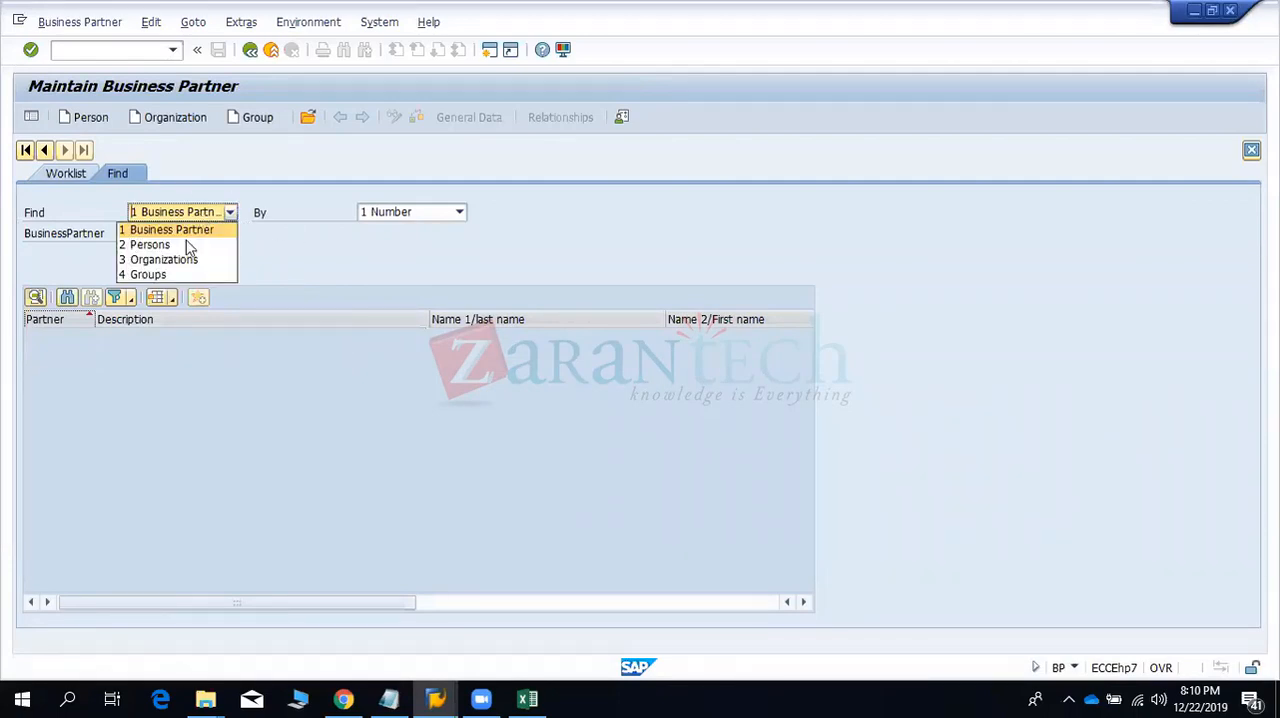
click(280, 240)
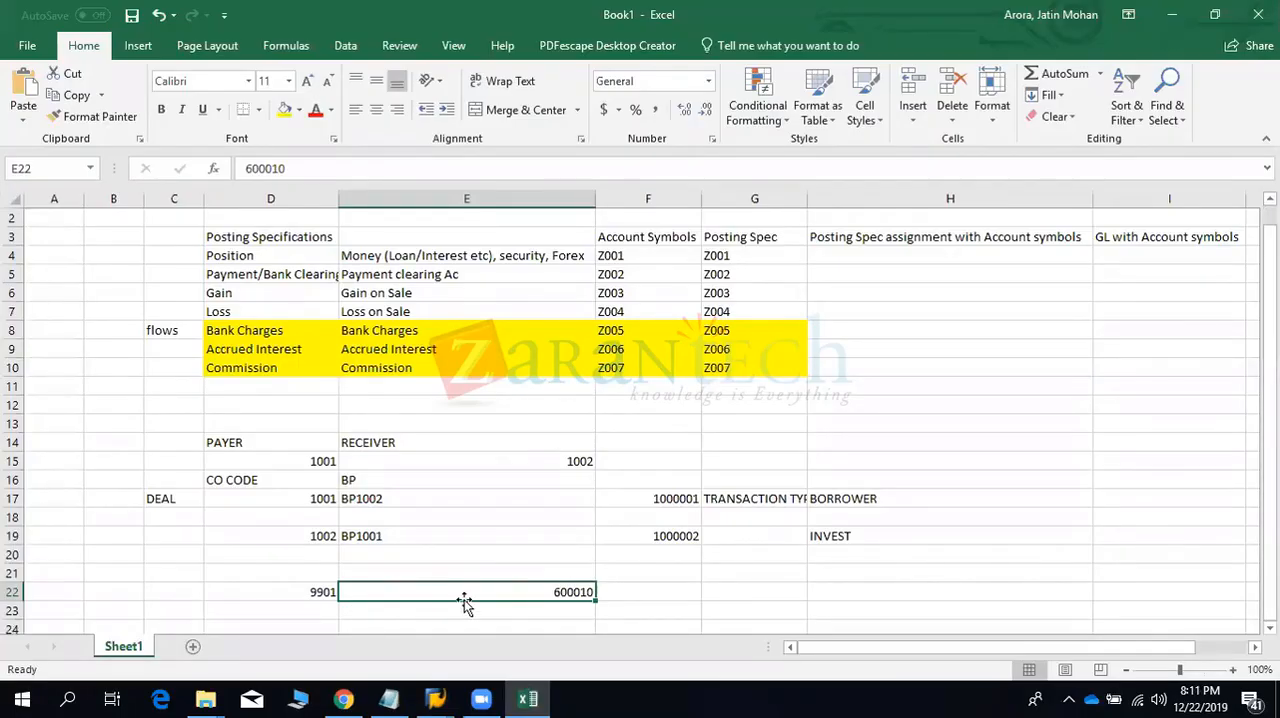
- Switch back to the Excel workbook and replace the content of cell E22 with BP9910
text(BP)
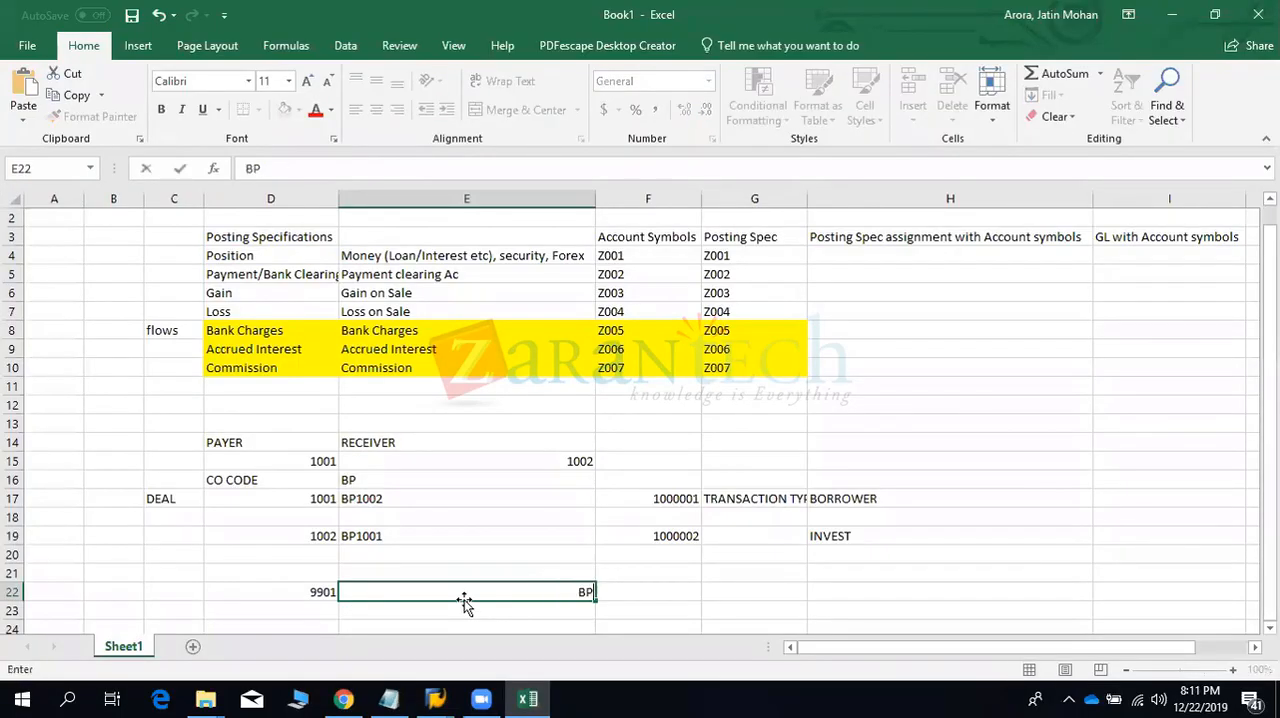
text(9910)
key(Return)
- Enter product type 55A in cell F22 and transaction type 100 in cell G22
key(Left)
key(Up)
key(shift+Right)
key(Right)
key(Right)
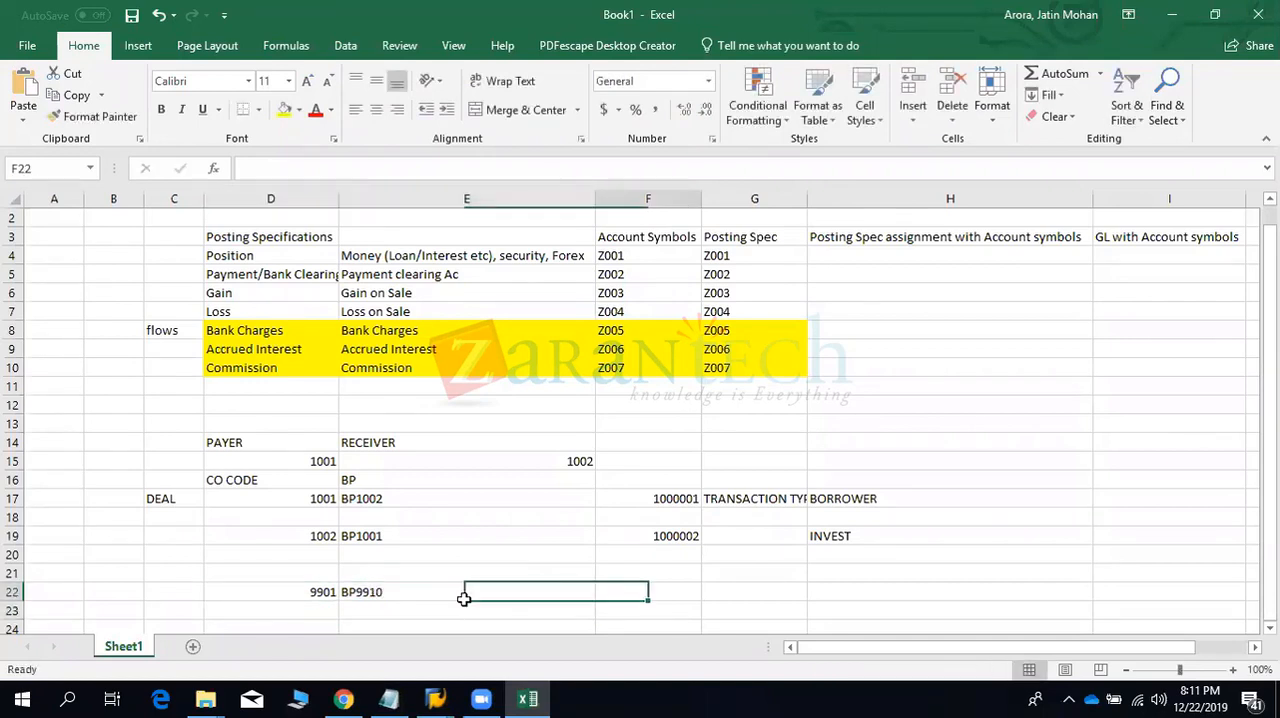
text(55A)
key(Tab)
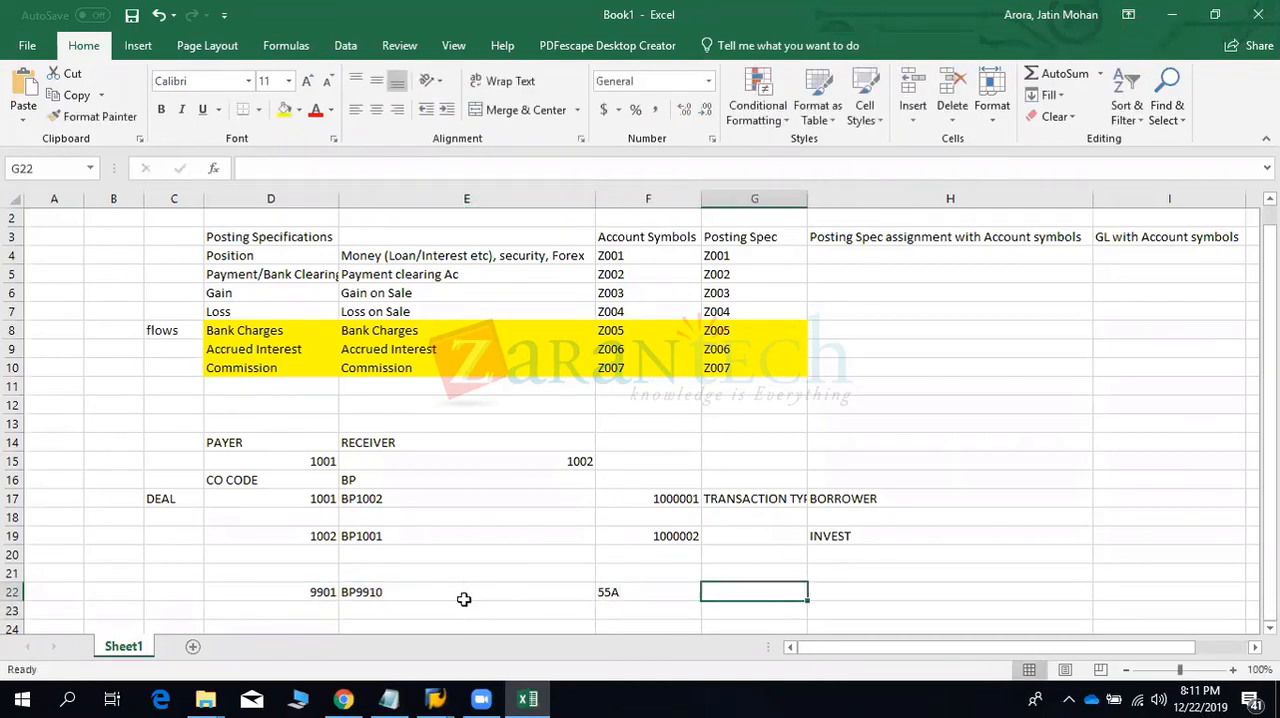
text(100)
key(Return)
- Start the mirrored row with company code 9910 in cell D23 and BP9901 in cell E23
key(Left)
key(Left)
key(Left)
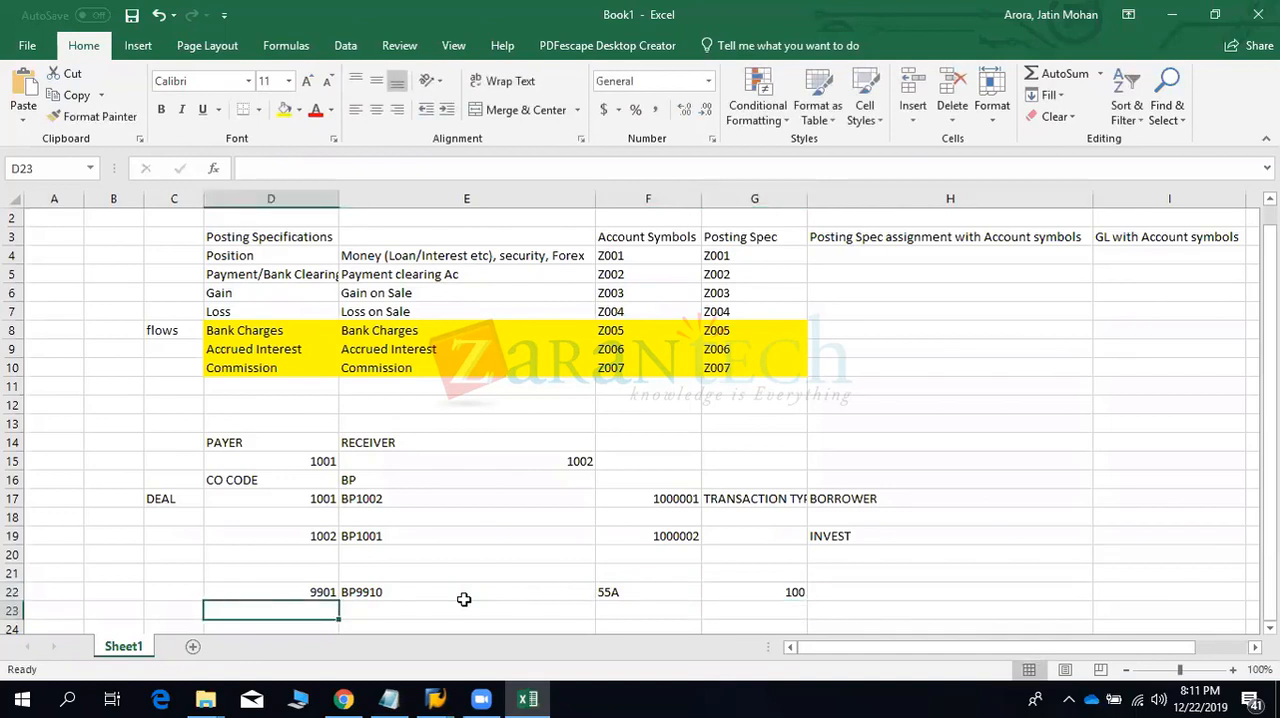
text(991-)
key(Tab)
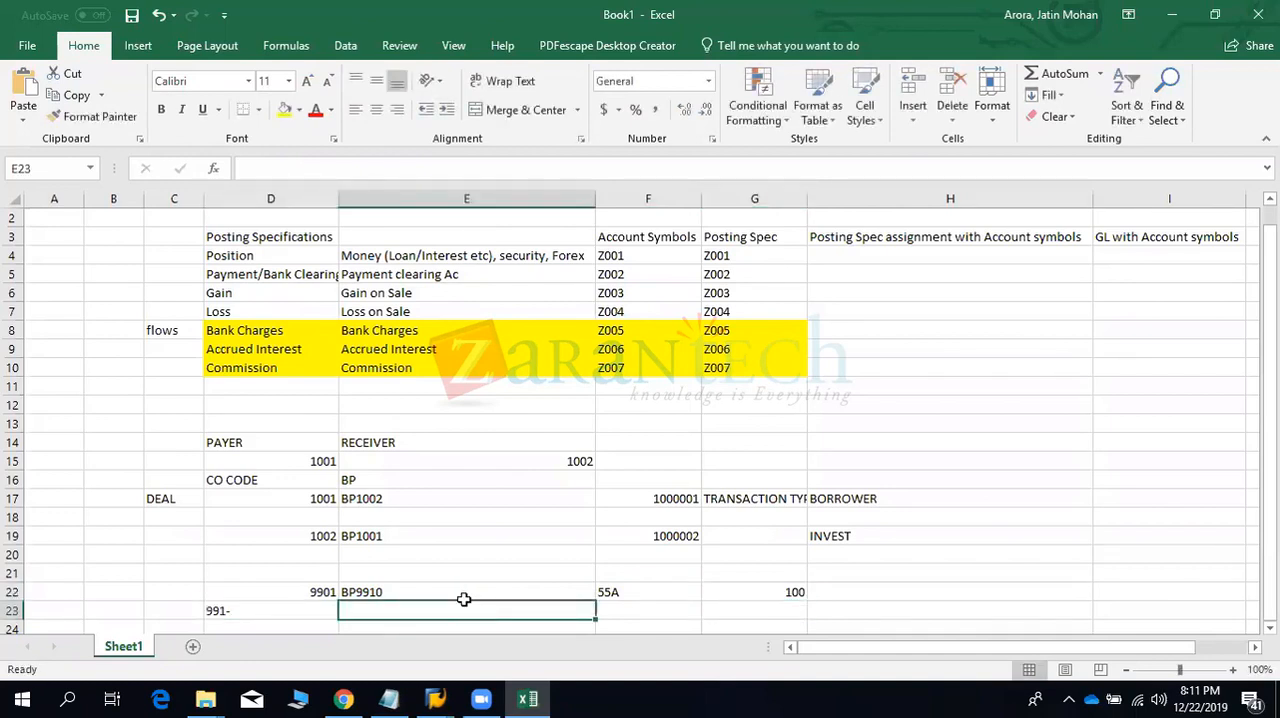
key(Left)
text(9910)
key(Tab)
text(BP)
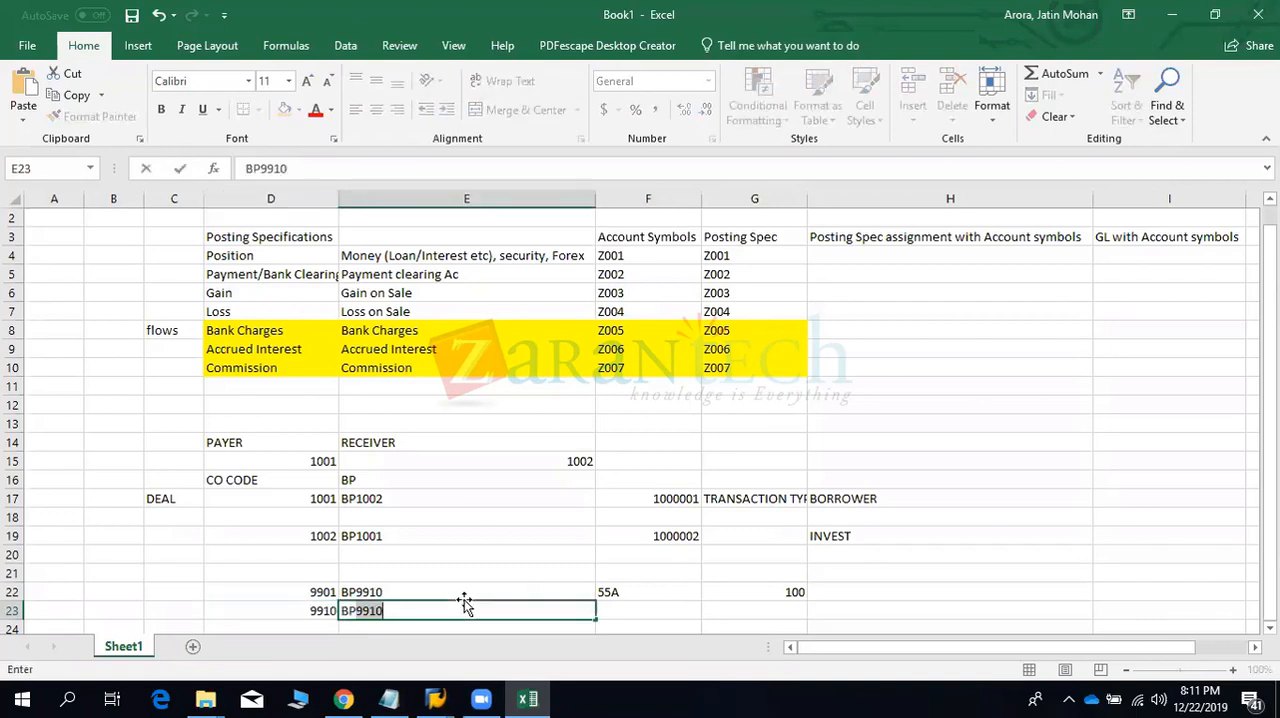
text(9901)
key(Tab)
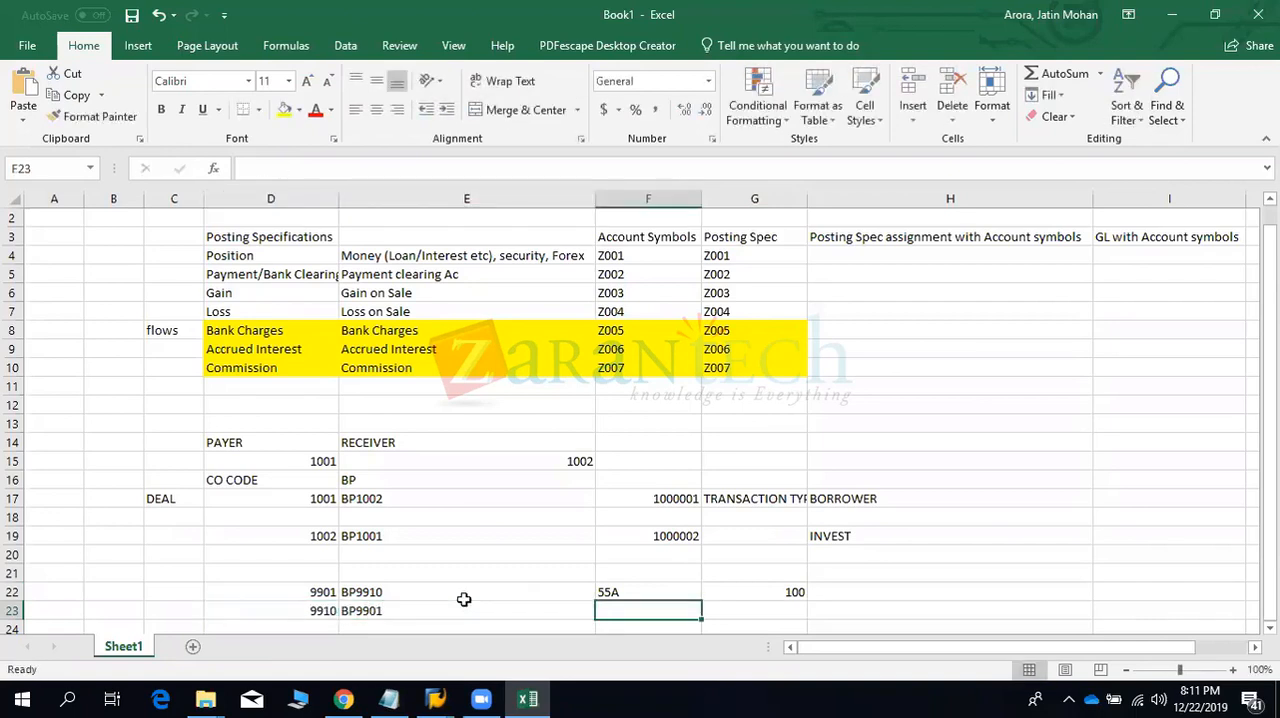
- Enter 55A in cell F23 and 100 in cell G23, and select the range C22:E23
text(55A)
key(Tab)
text(100)
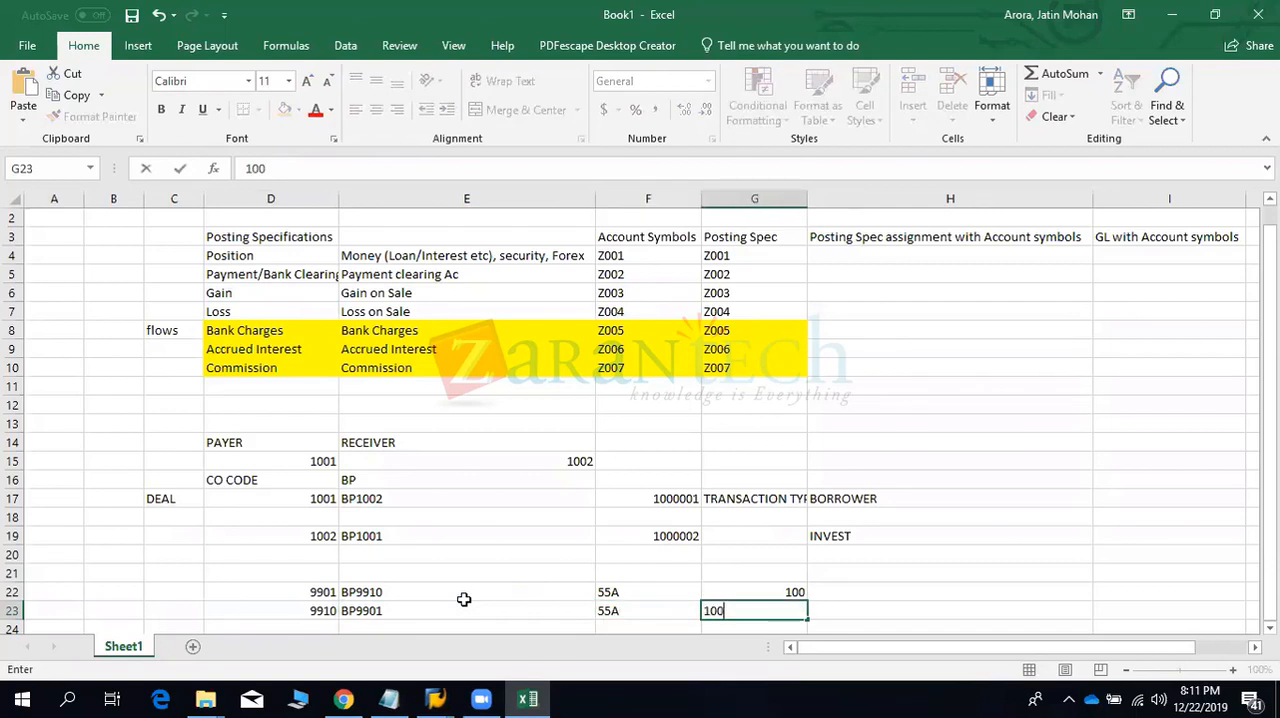
key(Return)
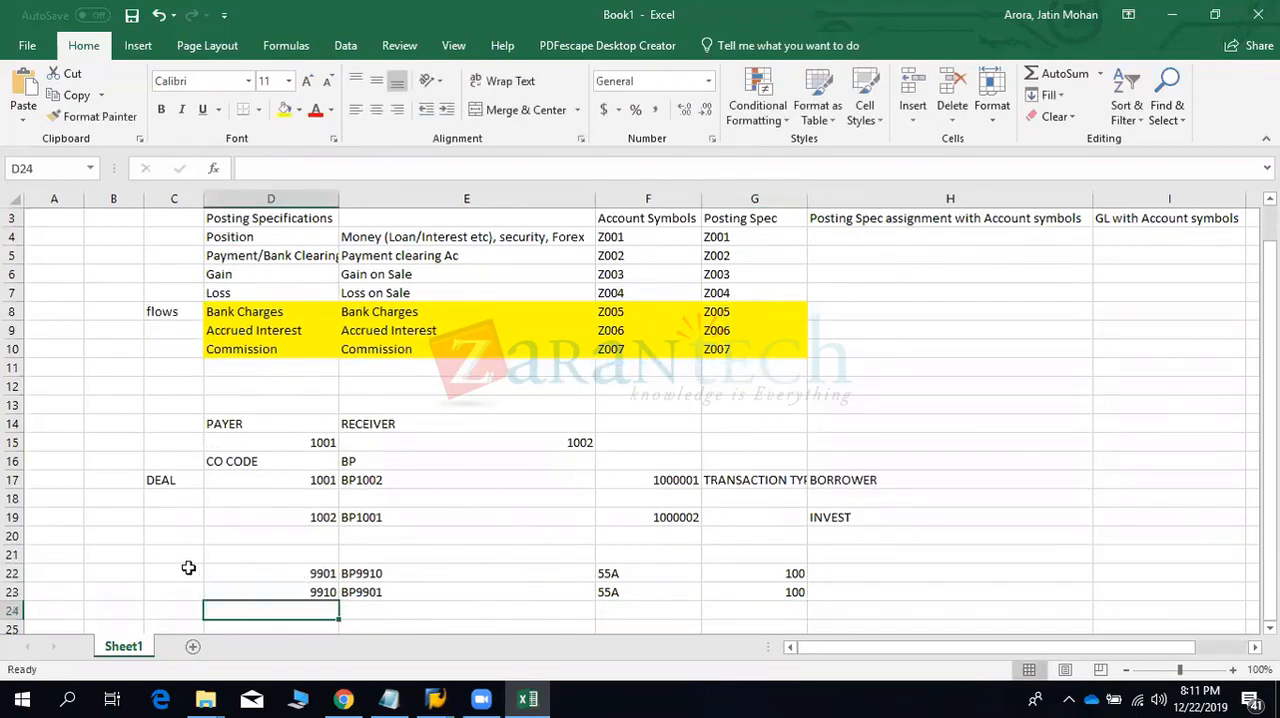
drag(186, 568, 414, 588)
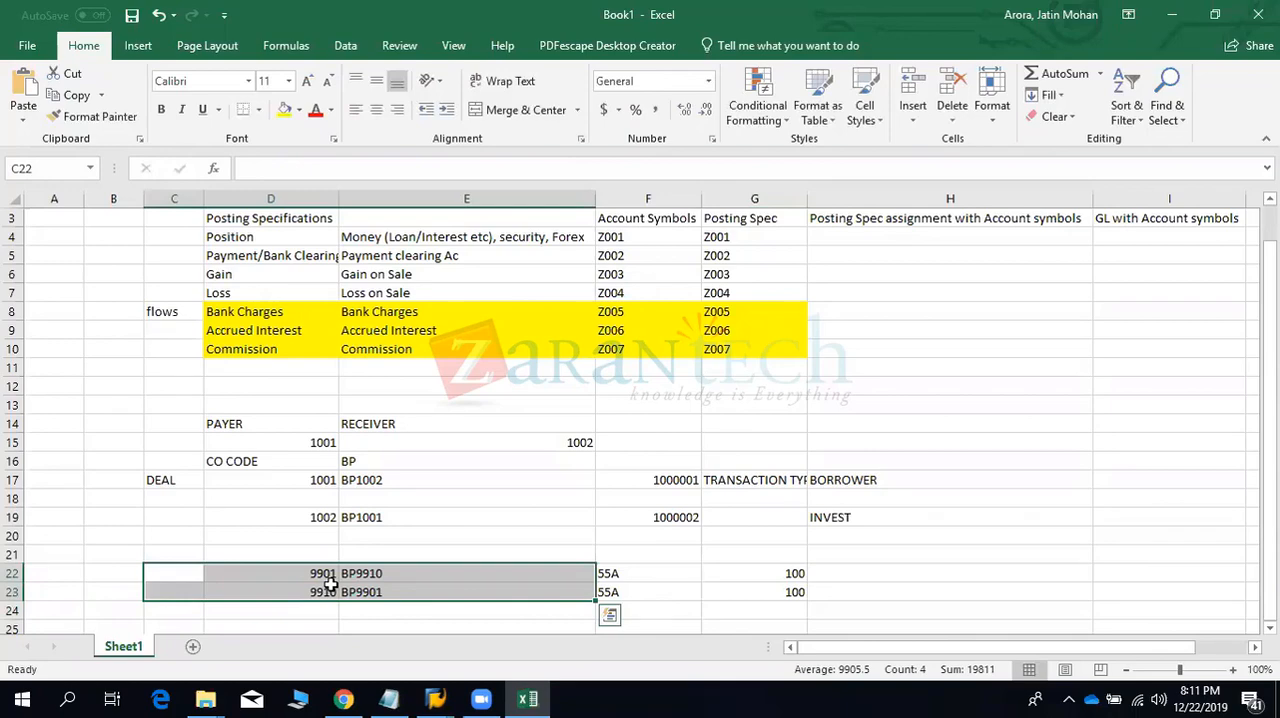
- Switch to SAP and try to open transaction SM30 in an additional session
click(362, 576)
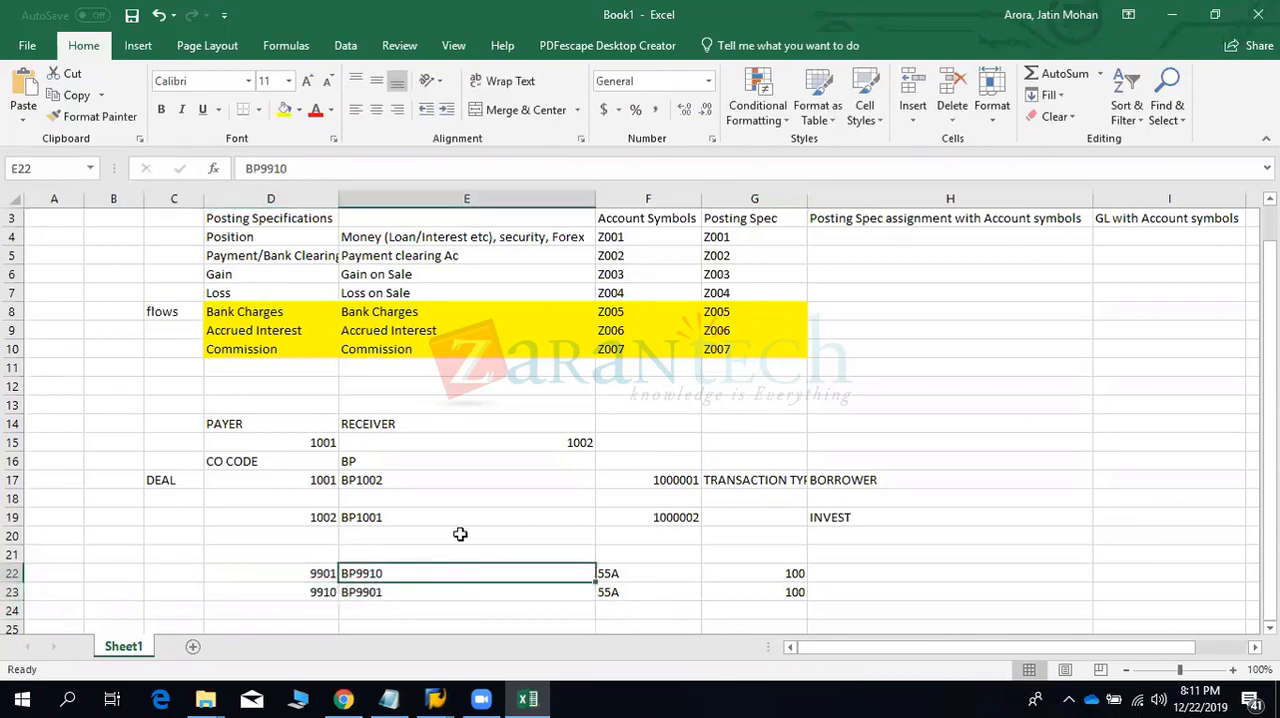
key(alt+Tab)
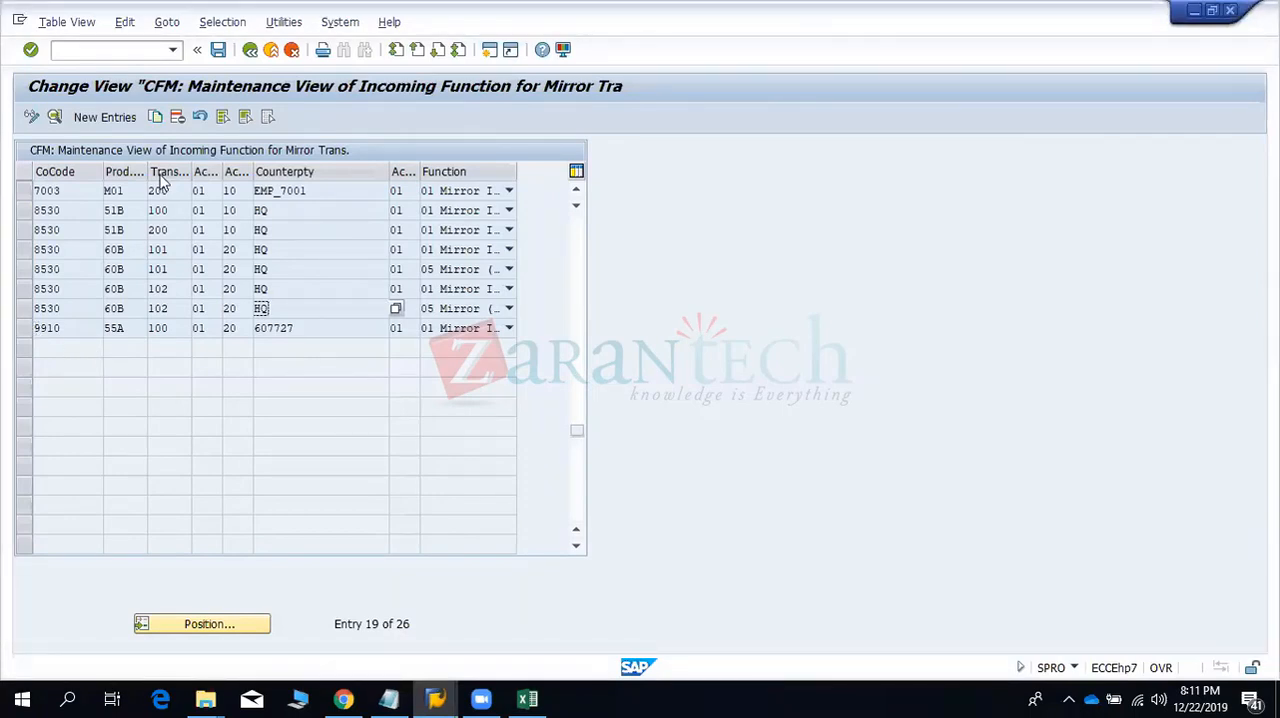
click(91, 52)
text(/osm30)
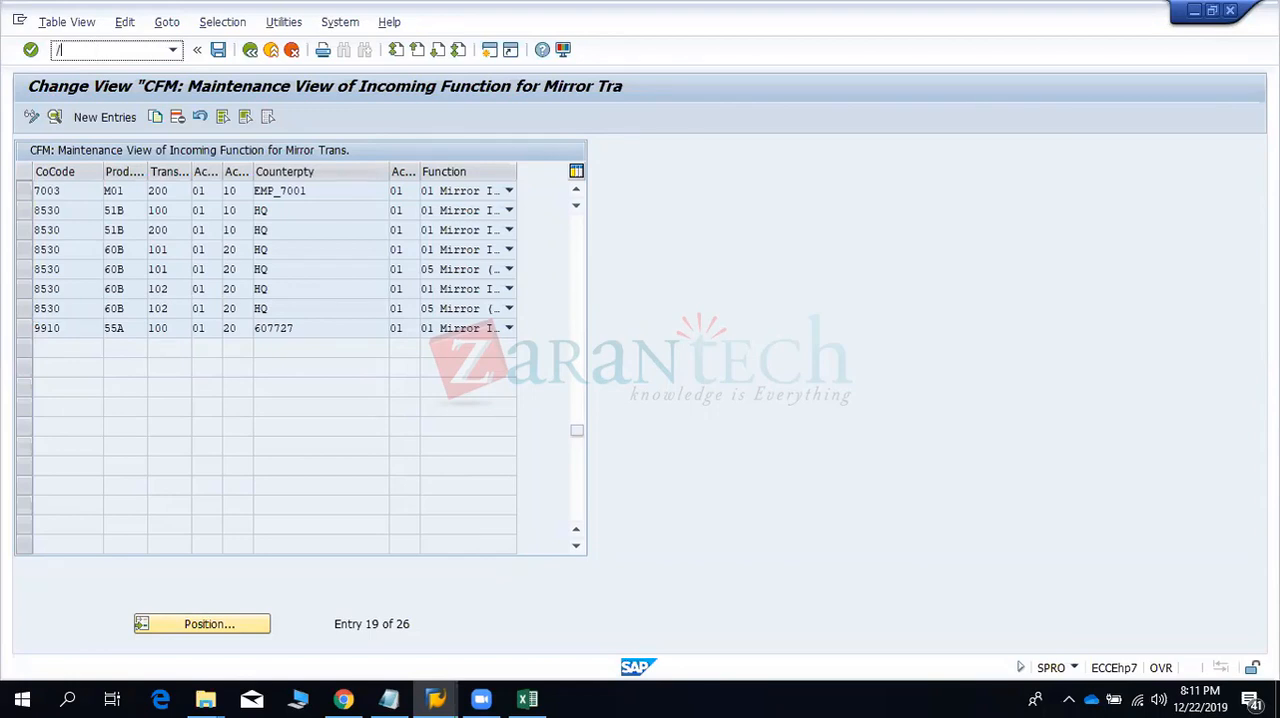
key(Return)
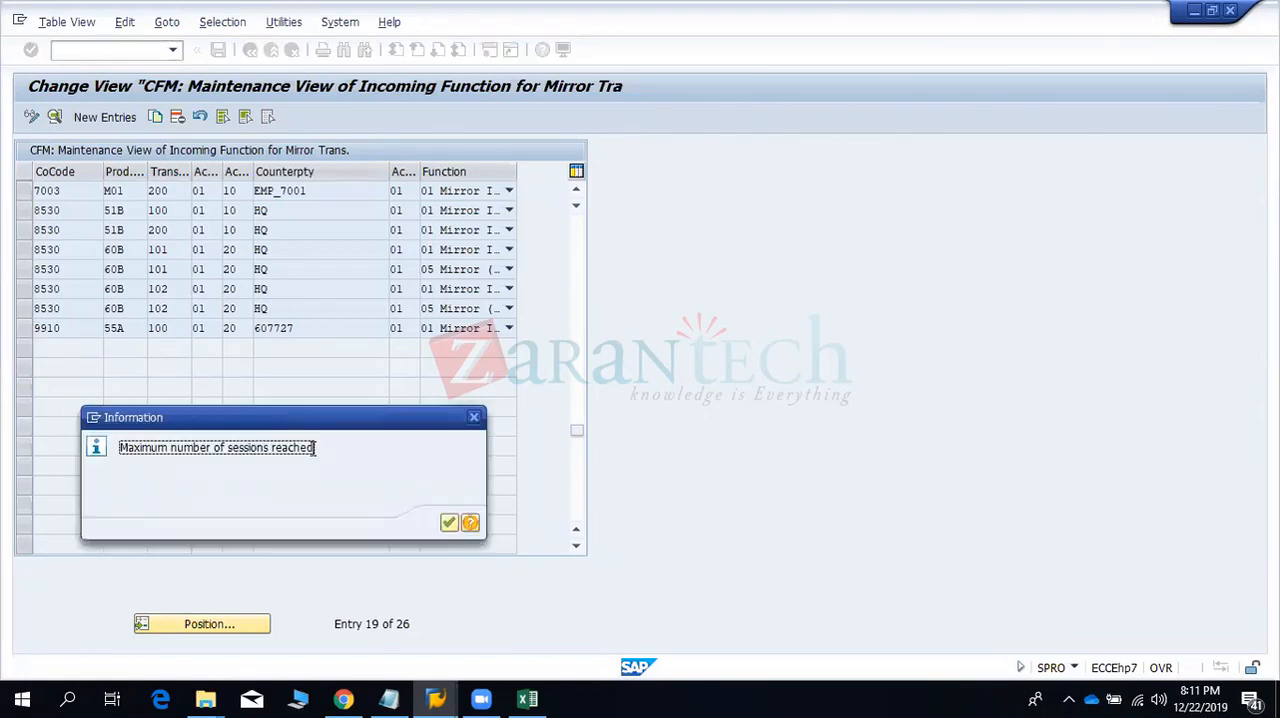
click(448, 522)
key(alt+Tab)
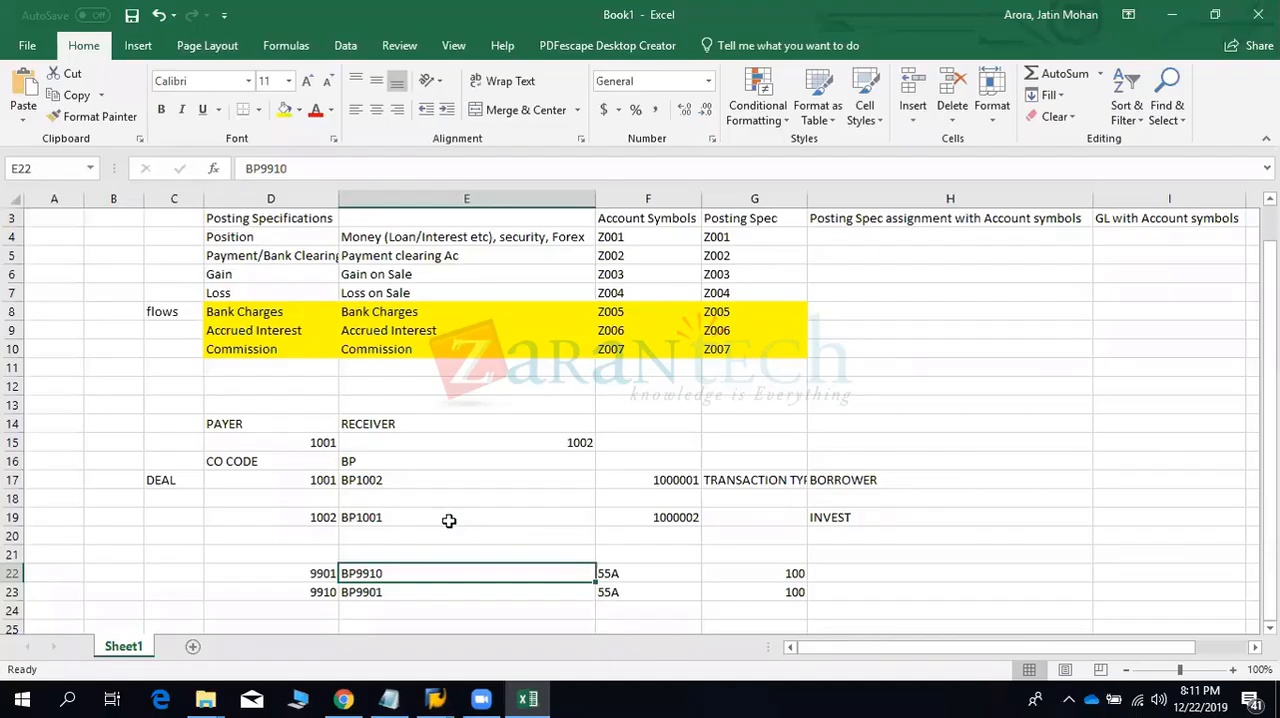
key(alt+Tab)
click(85, 52)
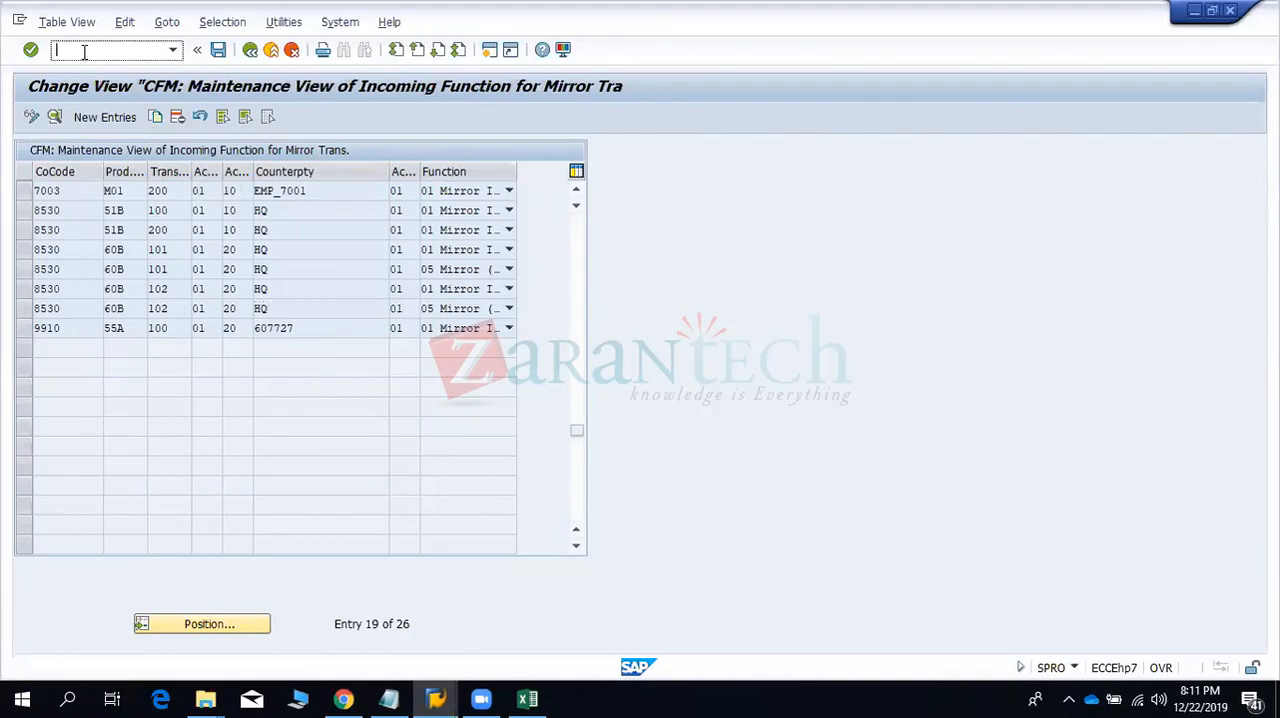
- Go to the open Display IMG session and replace it with the BP transaction for maintaining business partners
click(436, 699)
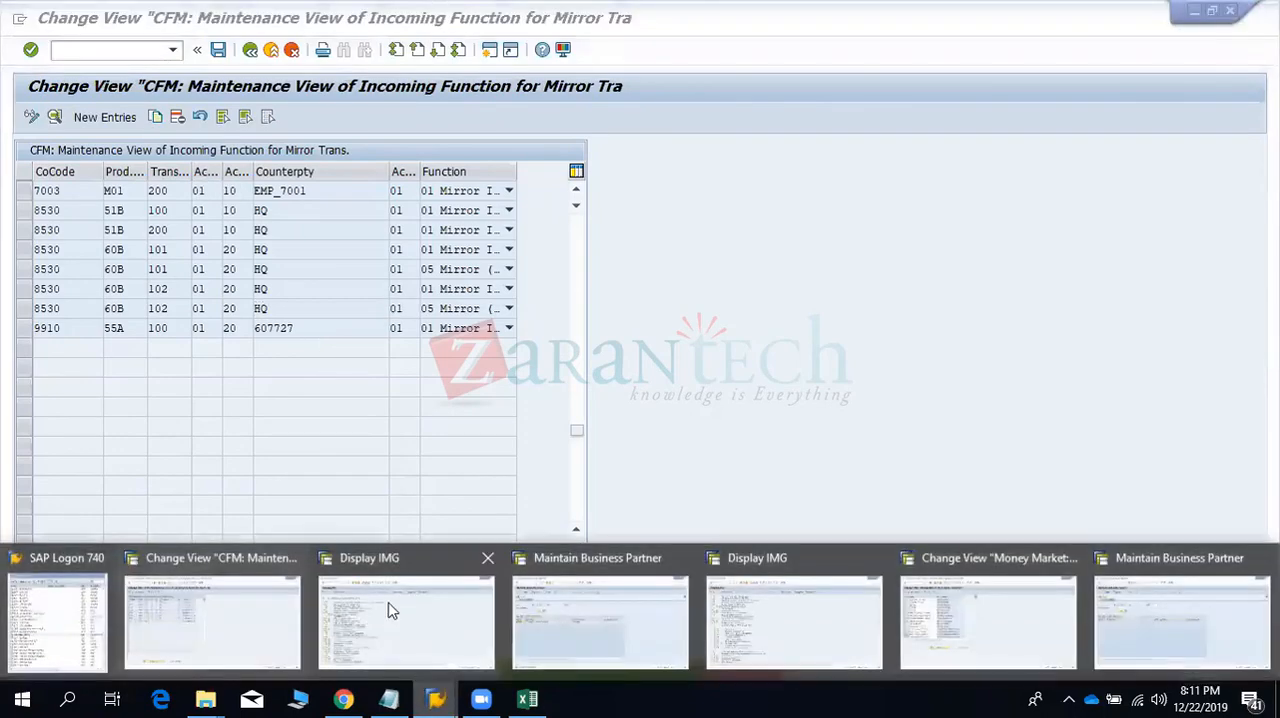
click(390, 610)
text(/n)
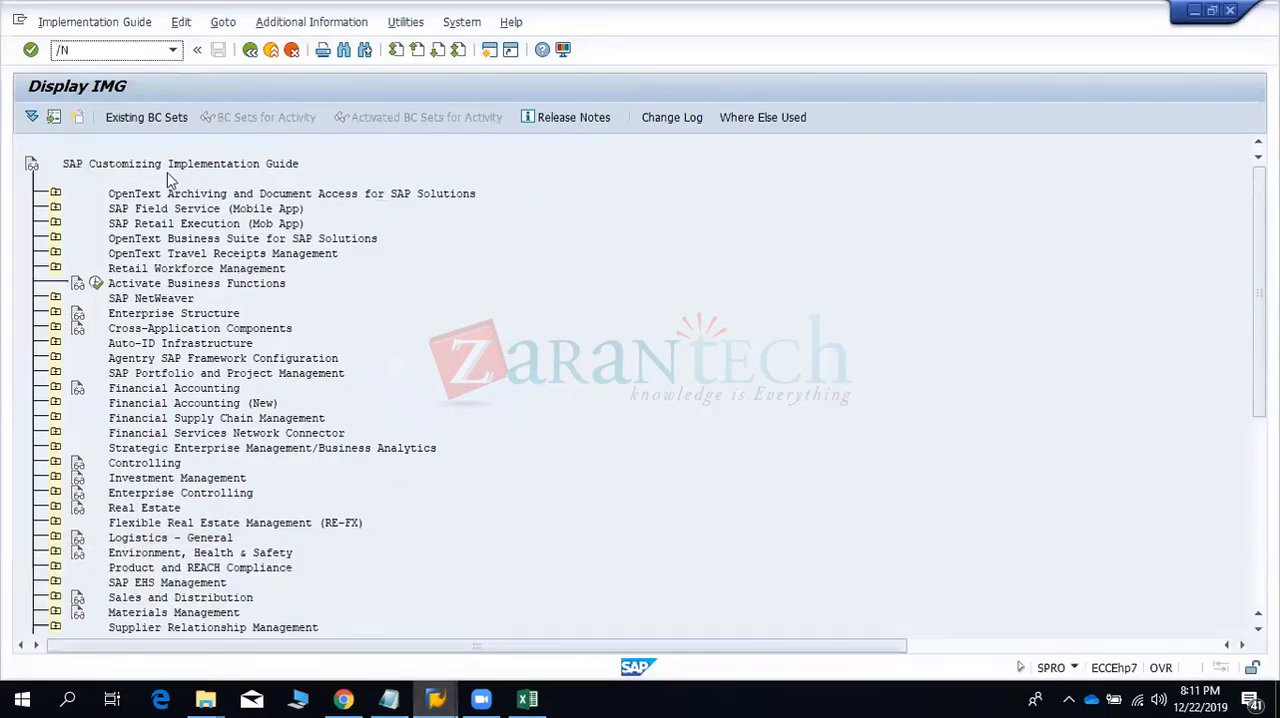
key(Return)
text(BP)
key(Return)
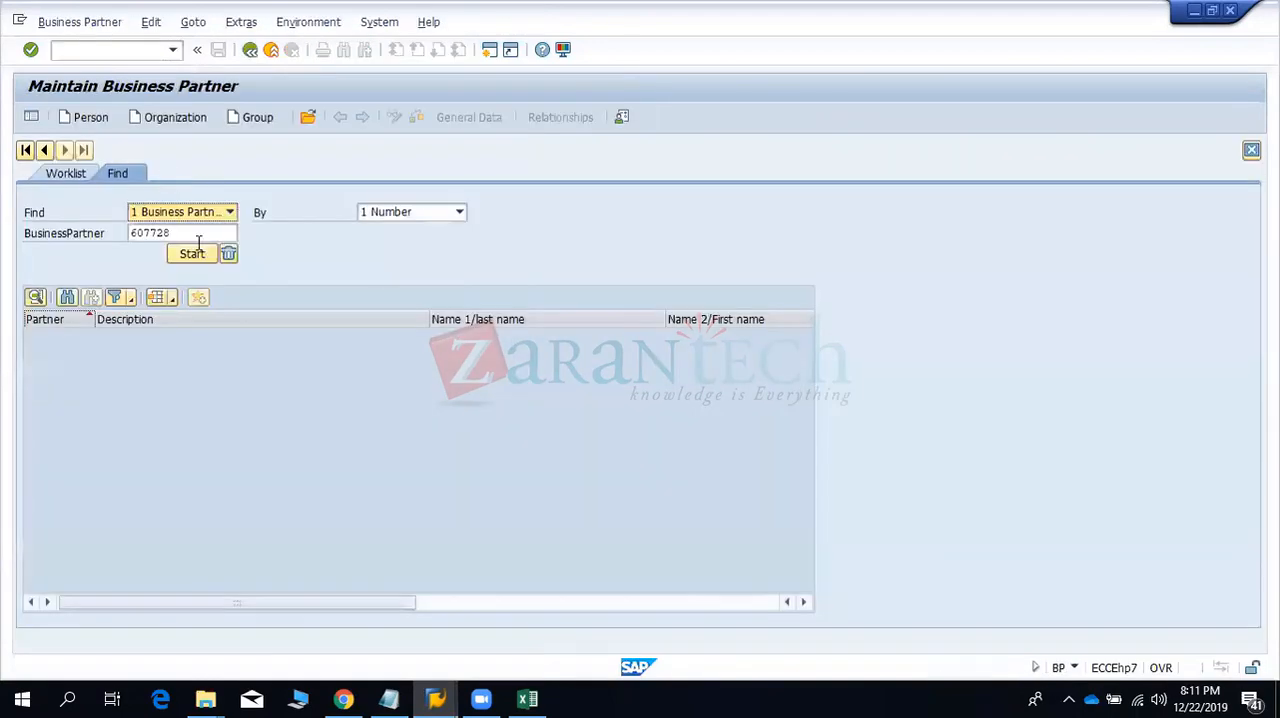
- Start a new organization with grouping 0002 External number assignment and business partner number BP9910
click(160, 117)
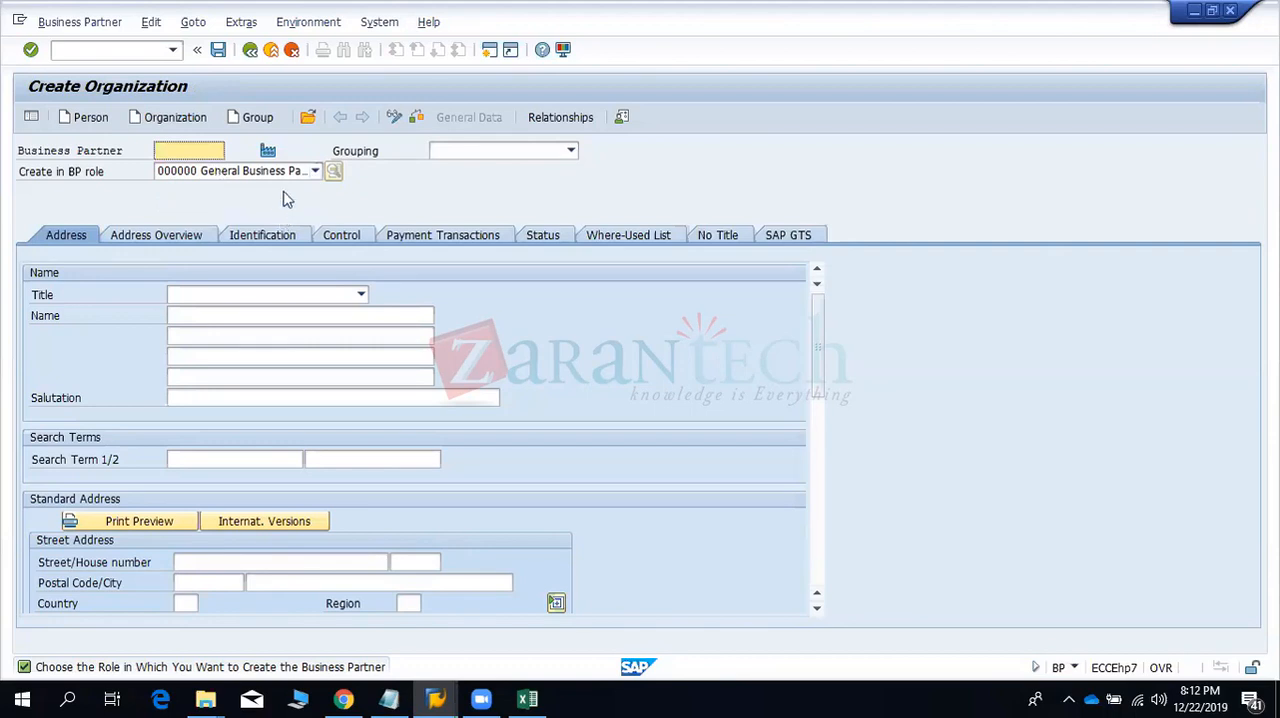
click(456, 151)
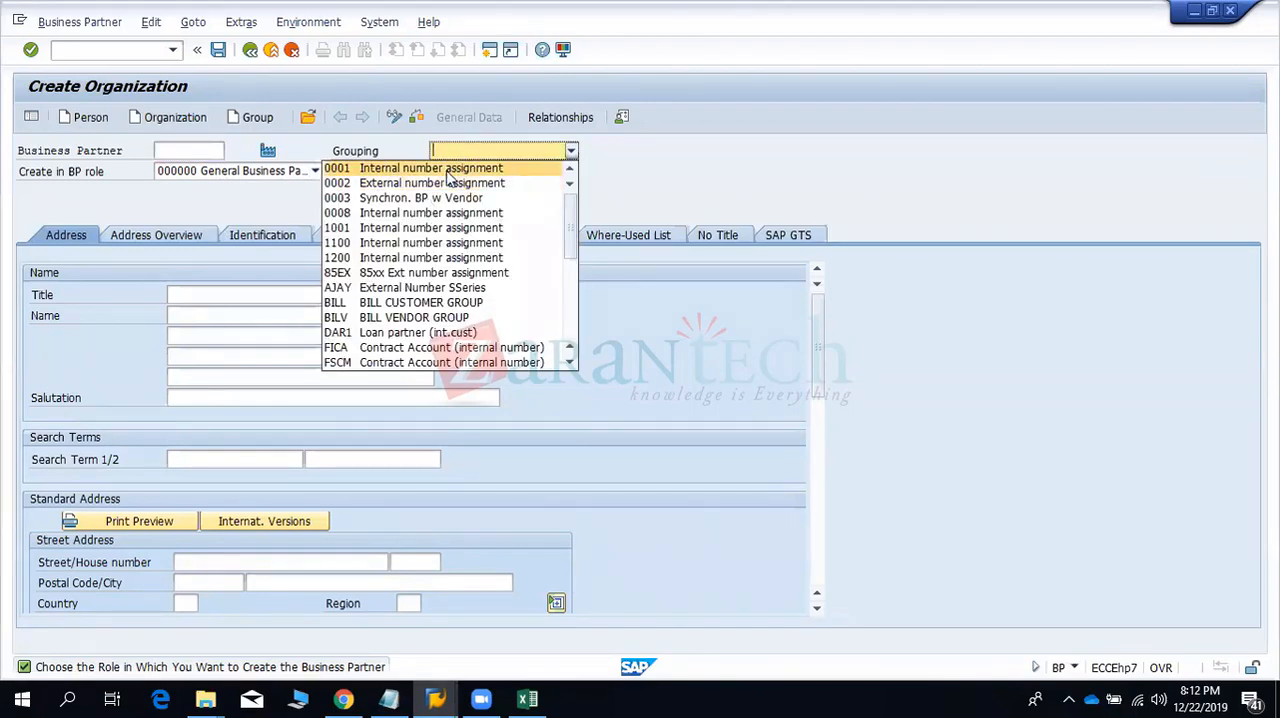
click(450, 183)
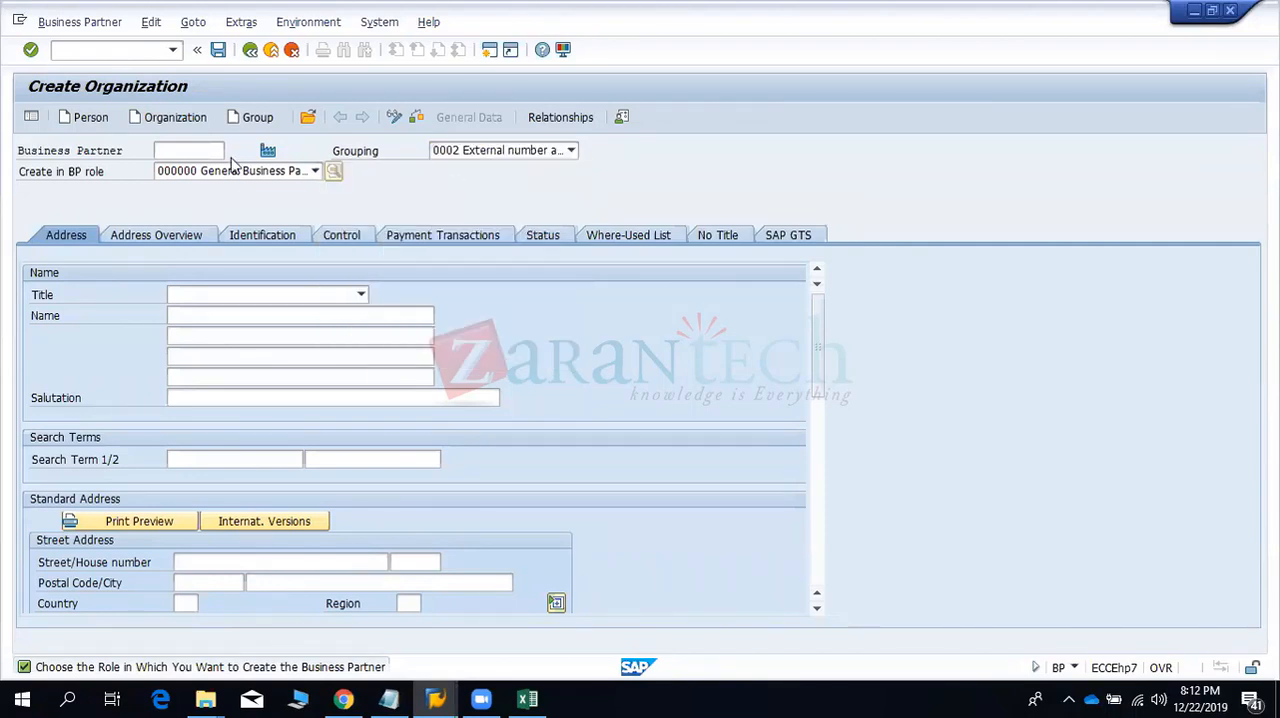
click(176, 150)
text(BP)
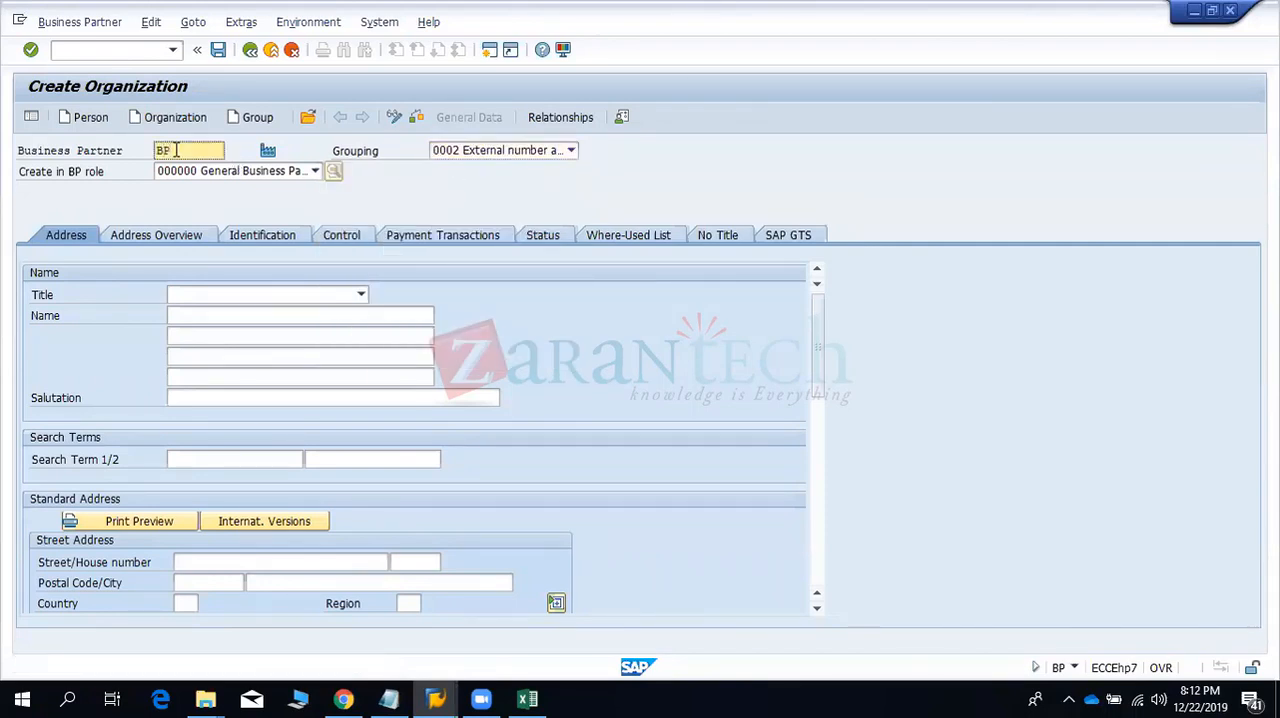
text(9910)
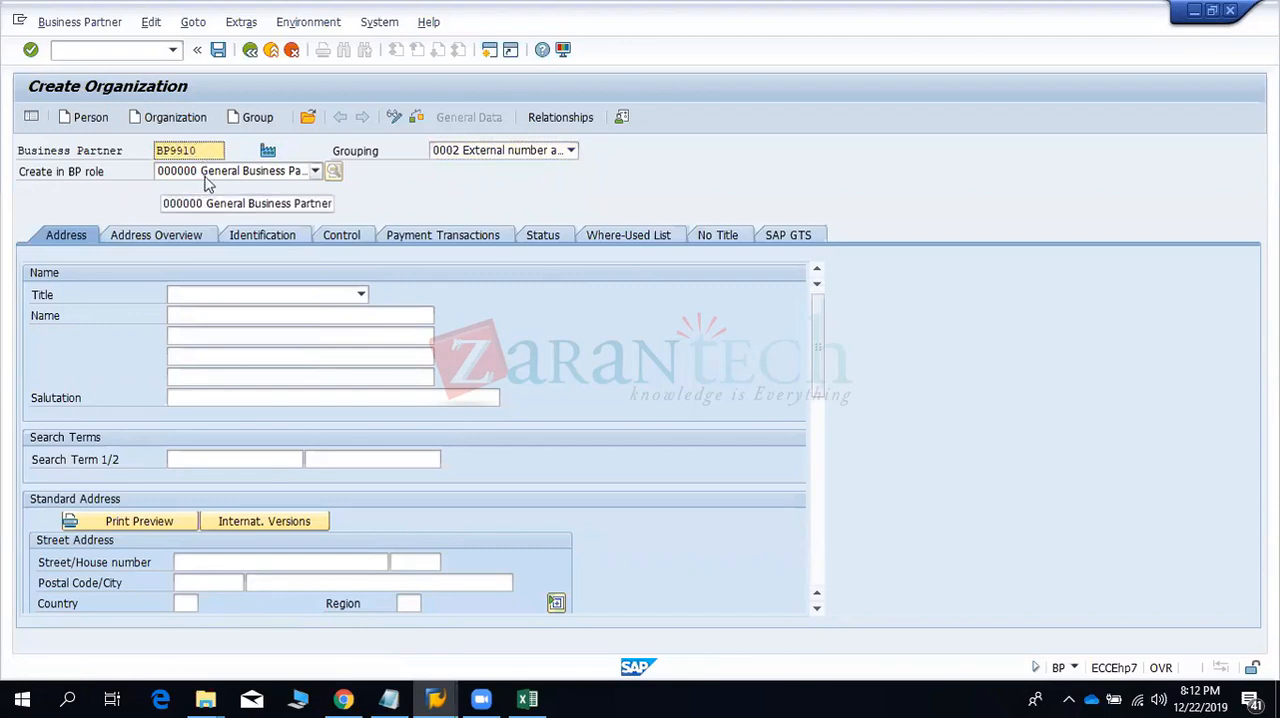
- Set the organization's title to 0003 Company and its name to BP9910
click(360, 294)
click(218, 315)
click(219, 317)
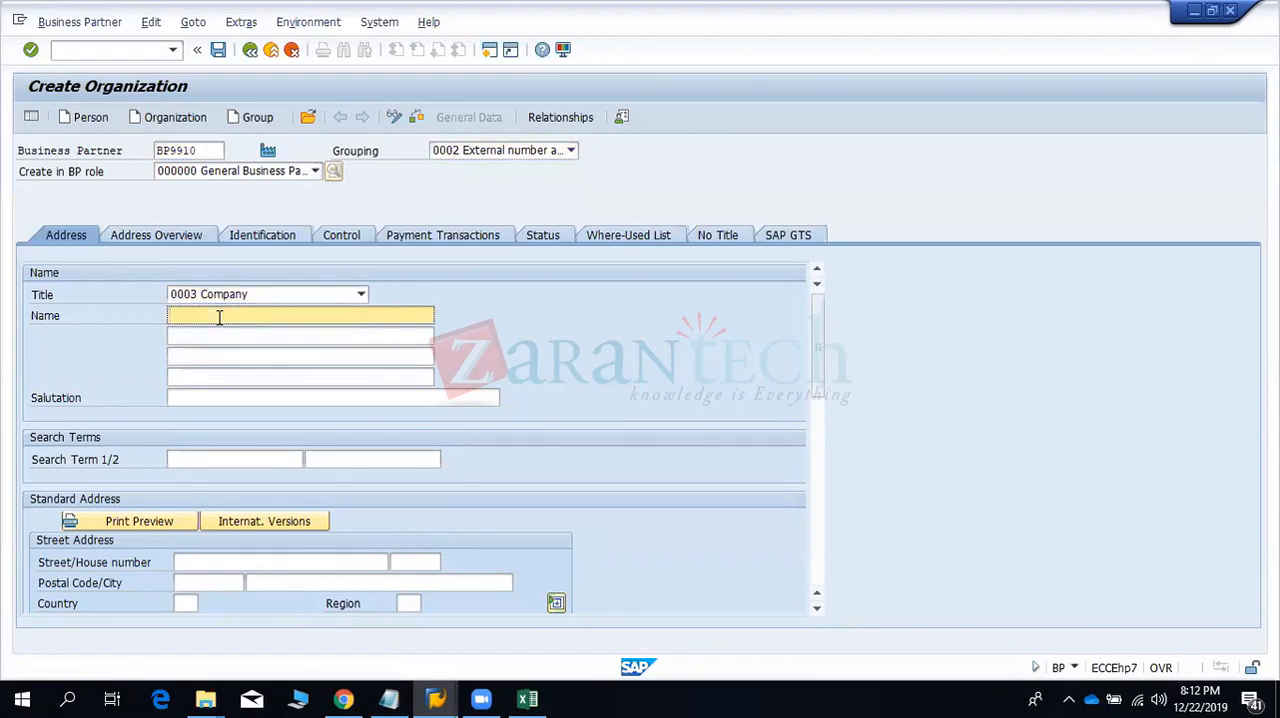
text(BNP)
key(BackSpace)
key(BackSpace)
text(P 9910)
- Enter BP9910 as the organization's first search term
click(189, 469)
text(P9910)
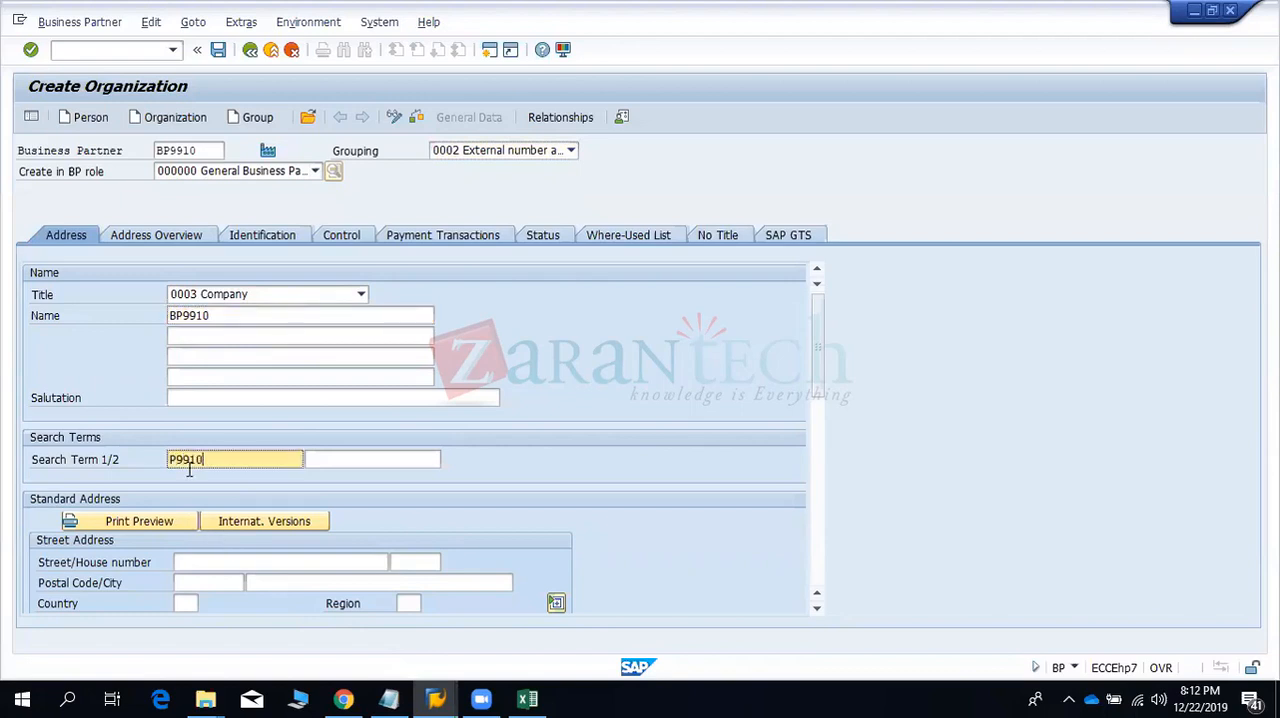
key(BackSpace)
key(BackSpace)
key(BackSpace)
key(BackSpace)
key(BackSpace)
text(BP9910)
- Fill in the street, postal code and city of the organization's standard address
click(186, 561)
key(Down)
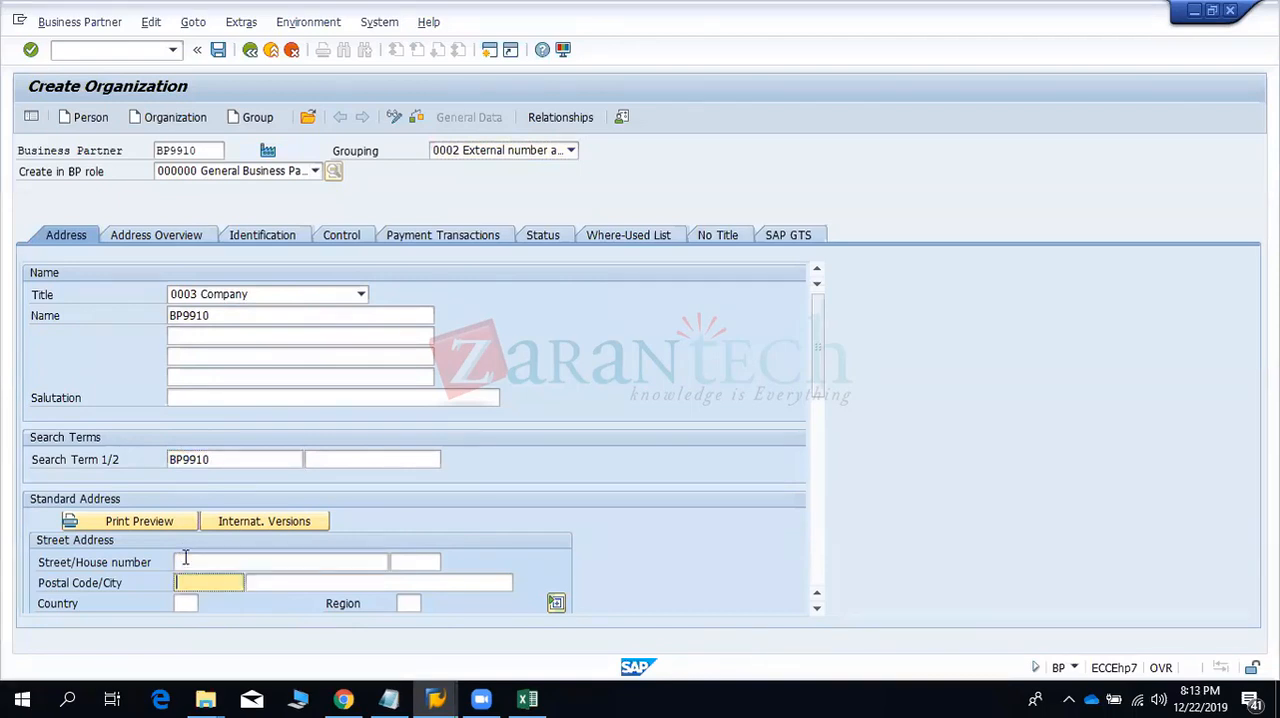
key(Up)
text(ABC)
key(Down)
text(122005)
key(Tab)
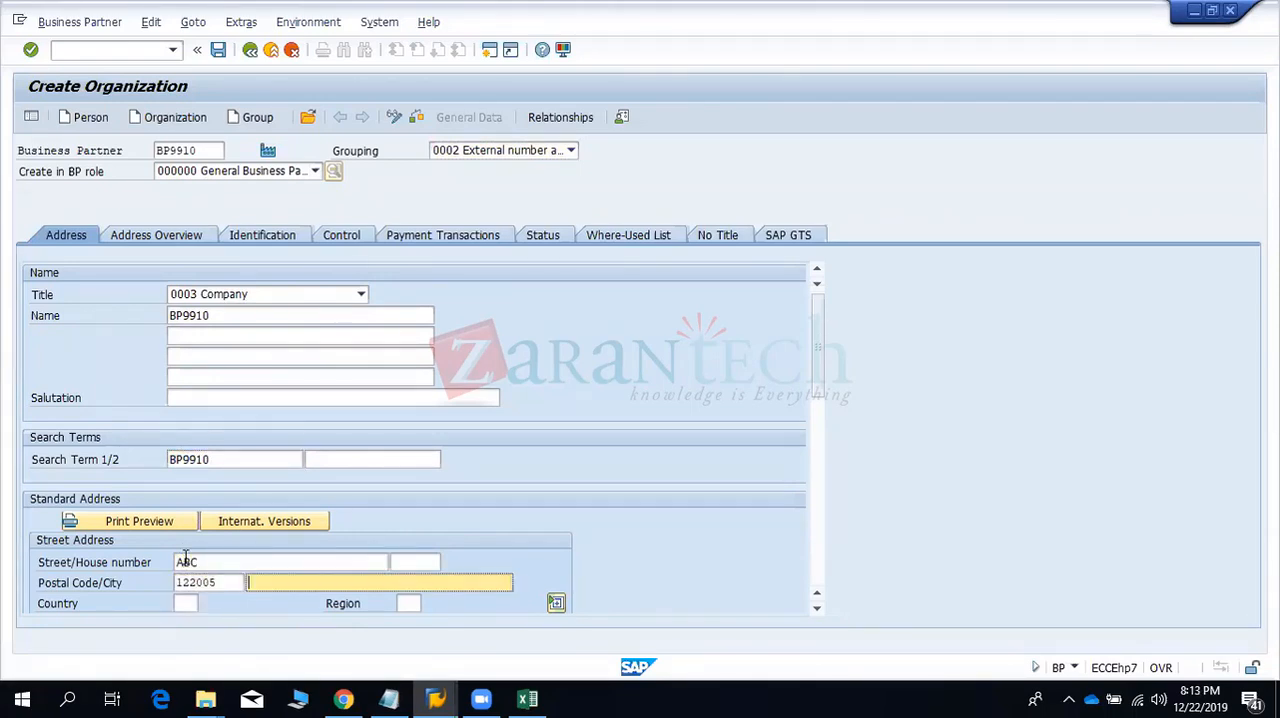
text(GGN)
- Set the address country to IN and the region to 07, and validate the entries
key(Tab)
text(I)
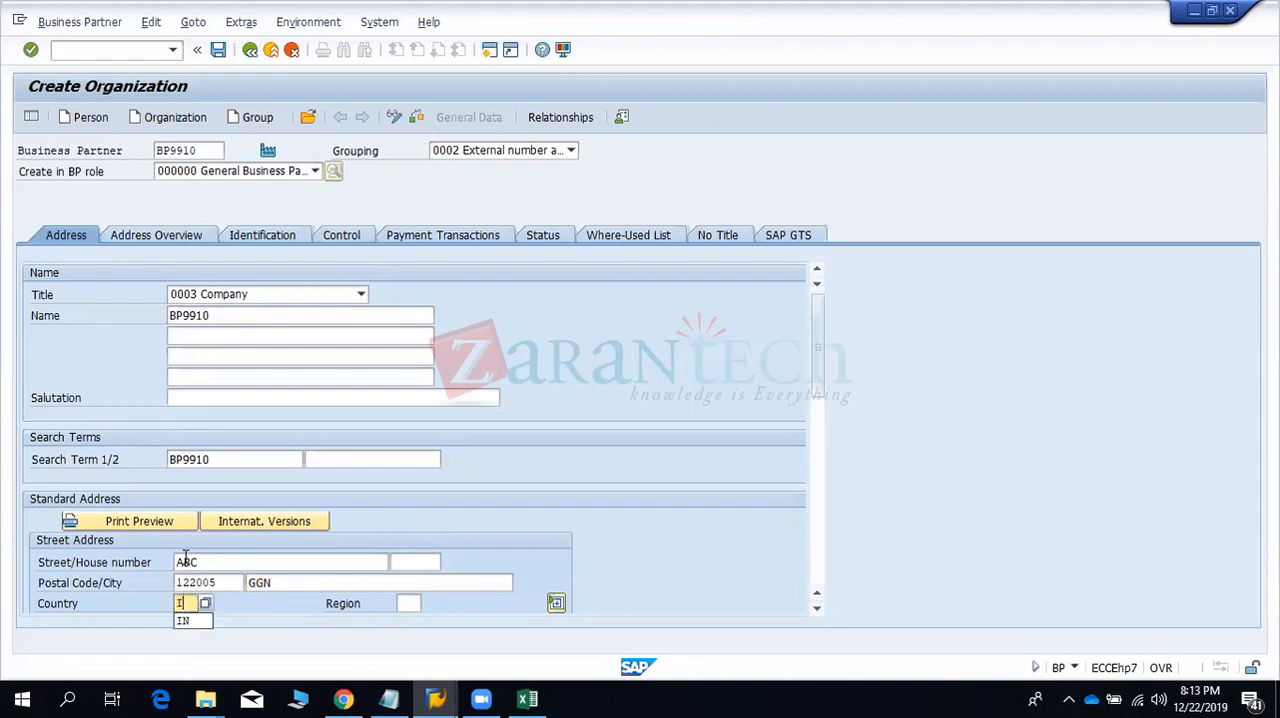
text(N)
key(Tab)
text(07)
key(Return)
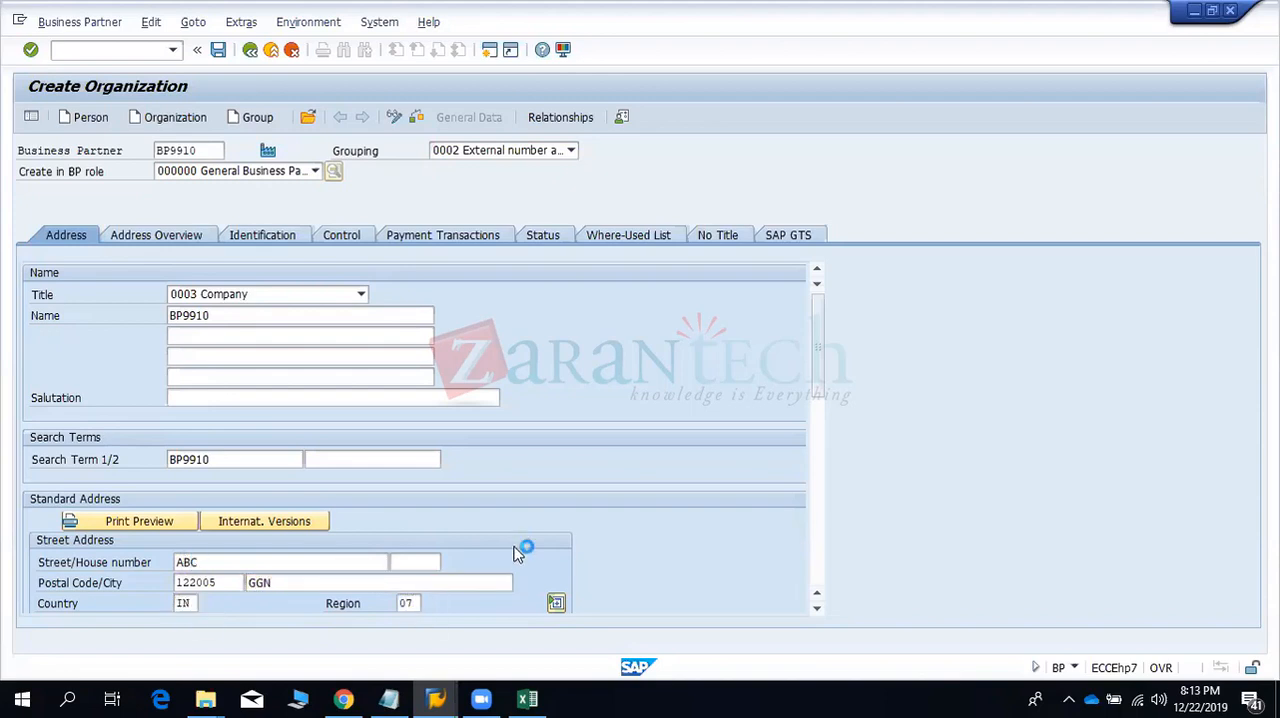
- Set the organization's communication language to EN English
scroll(817, 400, down, 10)
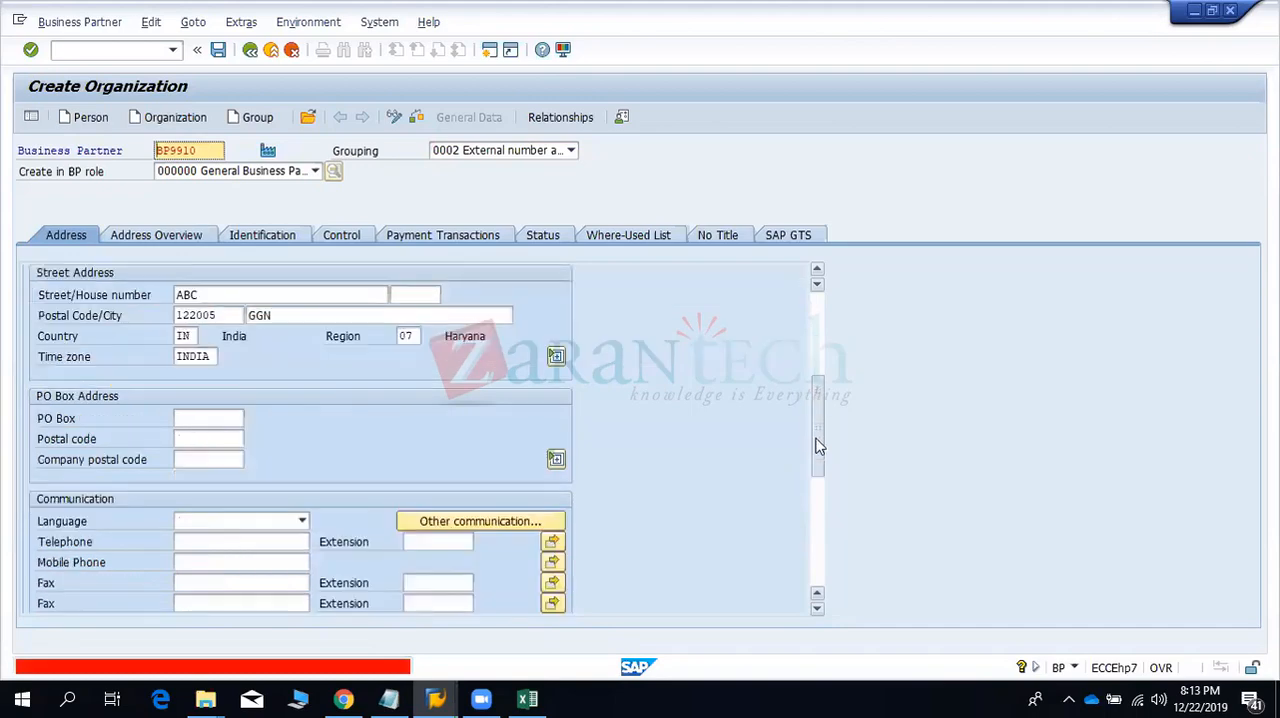
scroll(811, 461, up, 5)
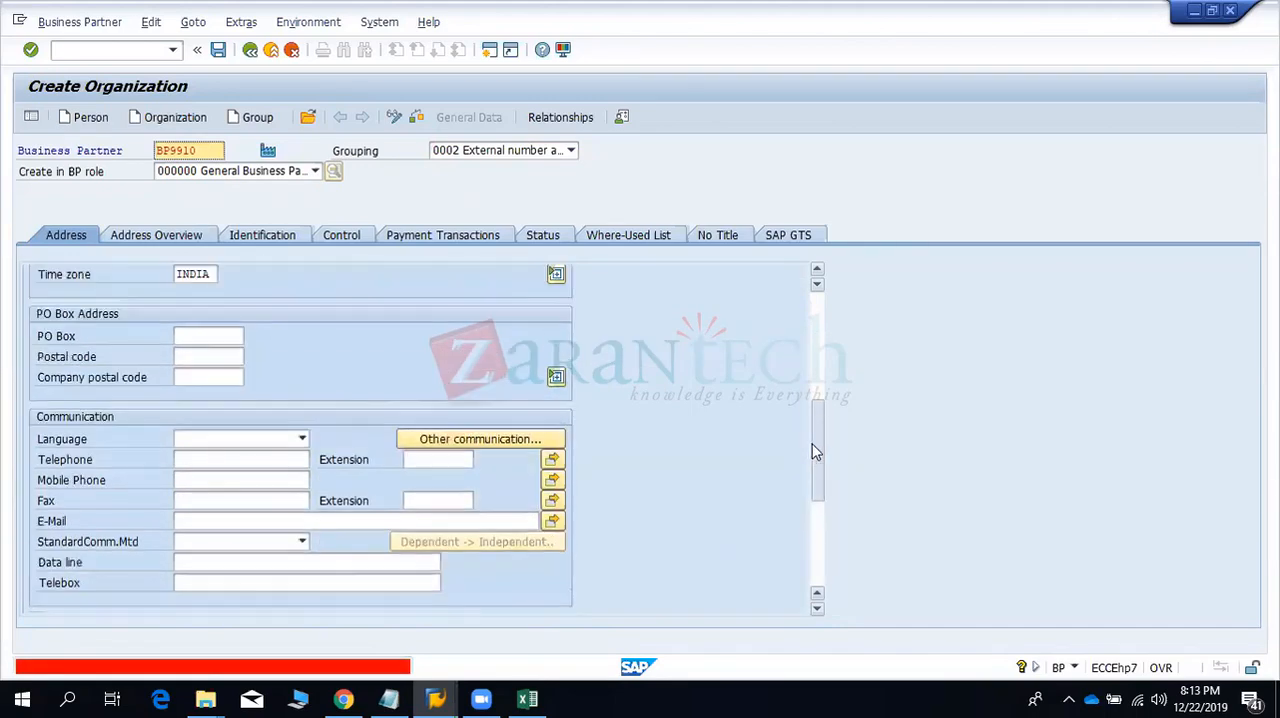
click(300, 438)
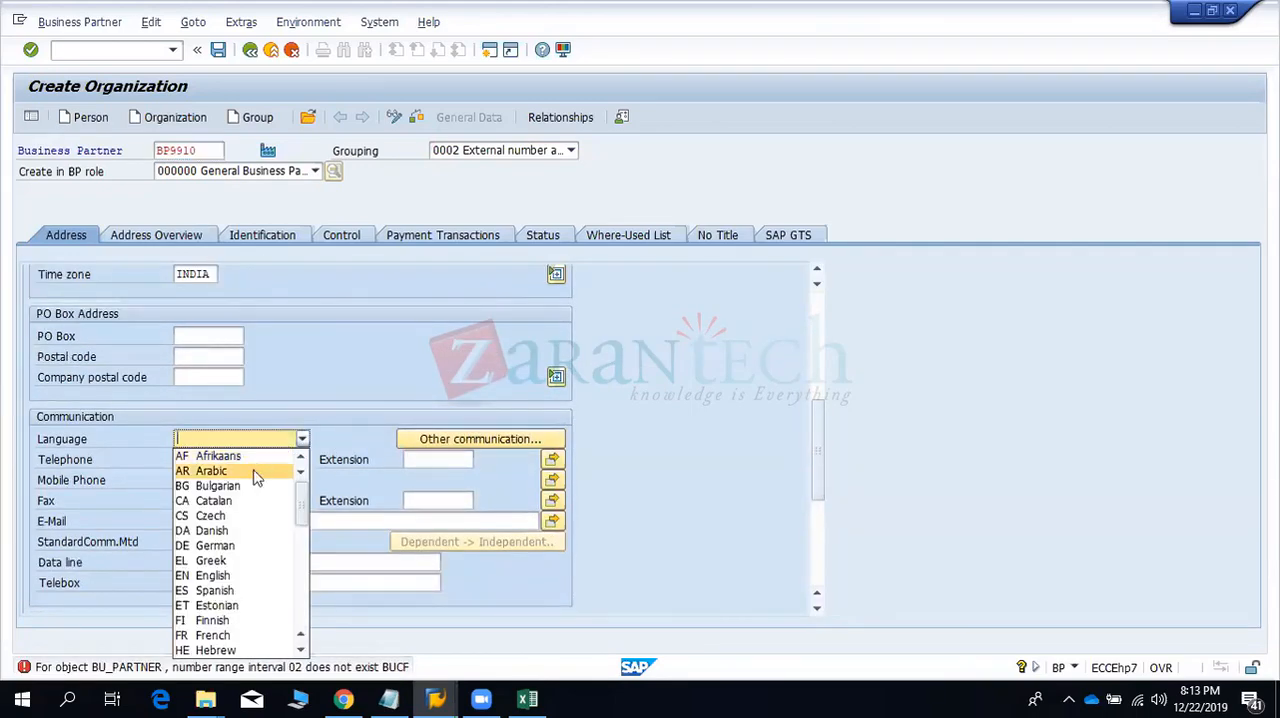
text(en)
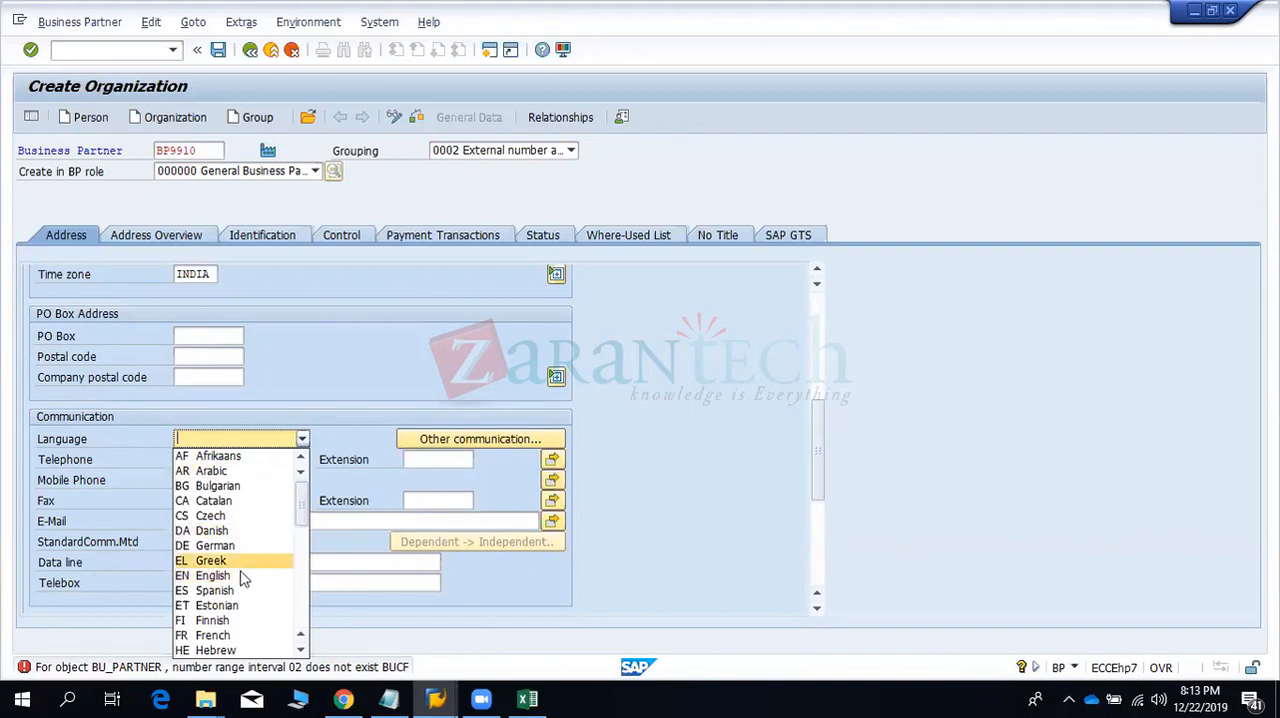
click(240, 576)
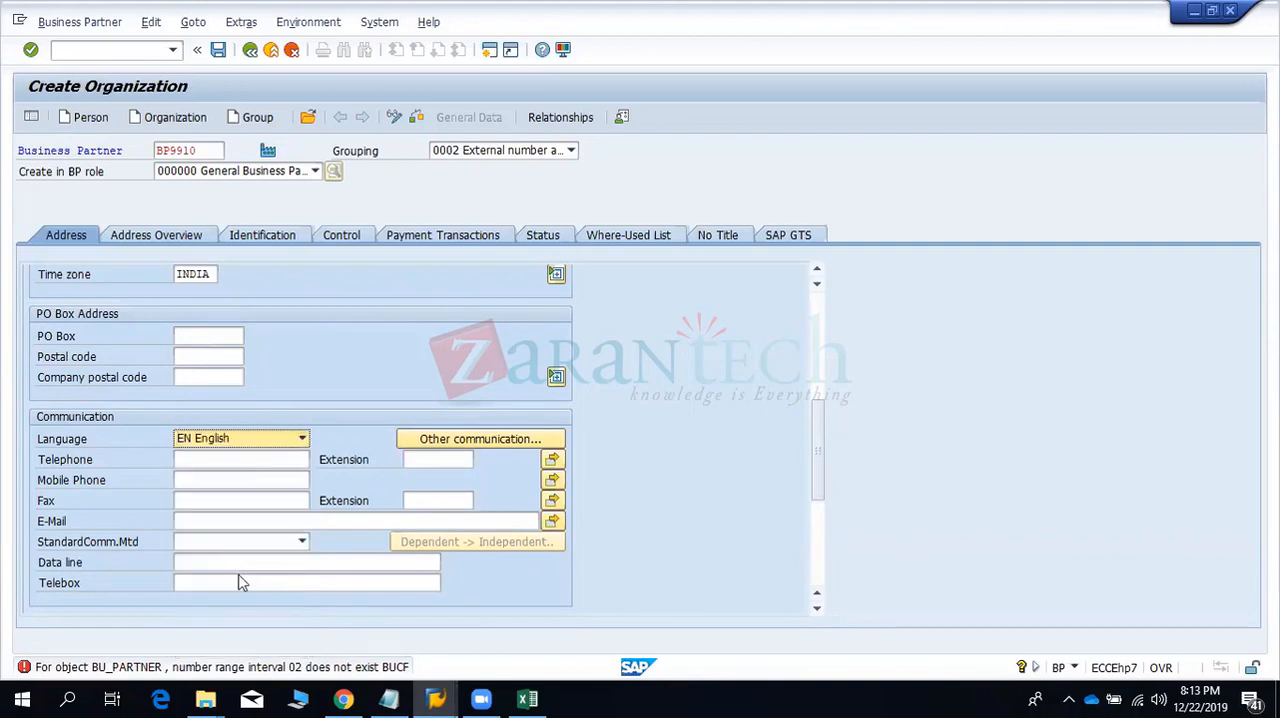
- Look through the available groupings and try 0008 Internal number assignment for the business partner
click(470, 155)
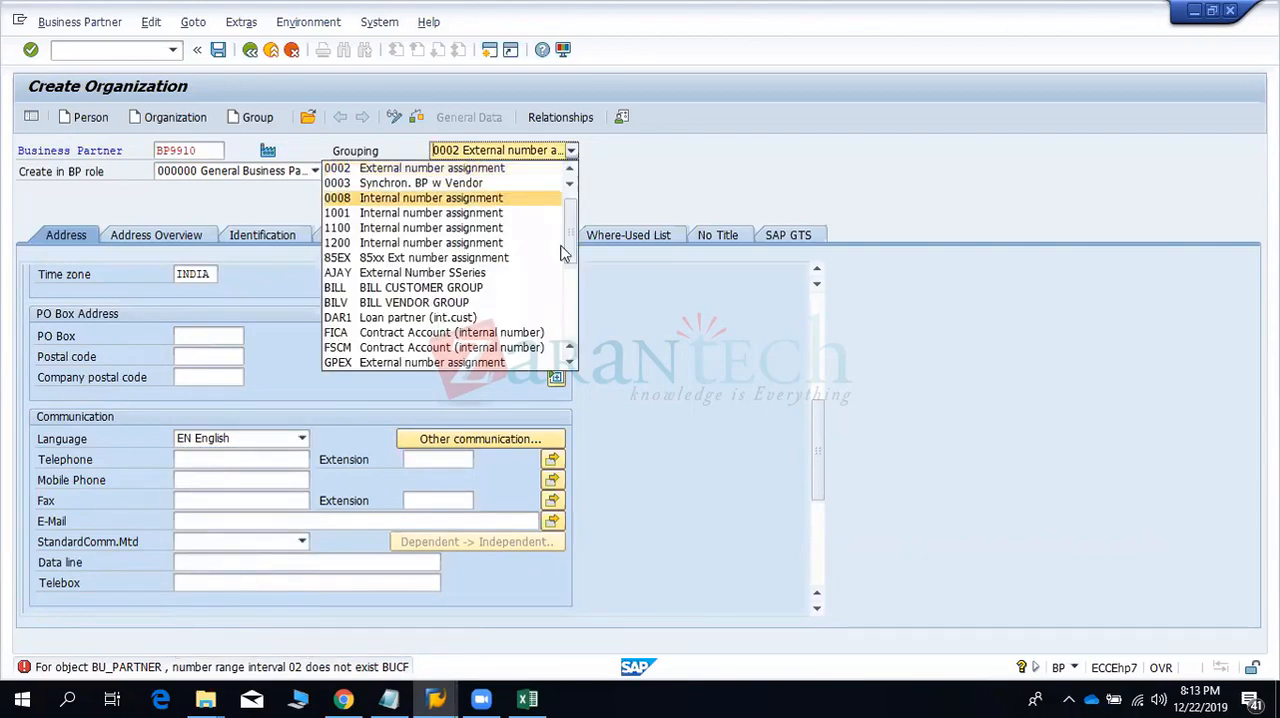
click(566, 325)
click(566, 325)
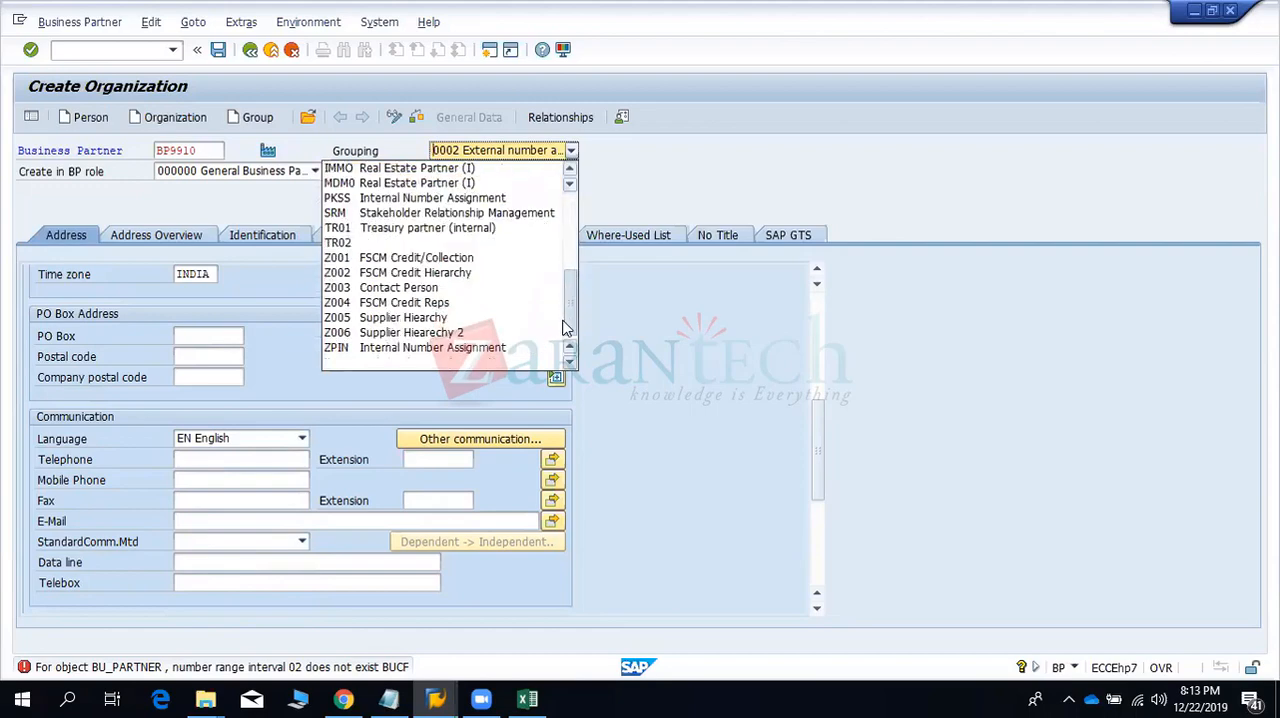
drag(564, 305, 565, 200)
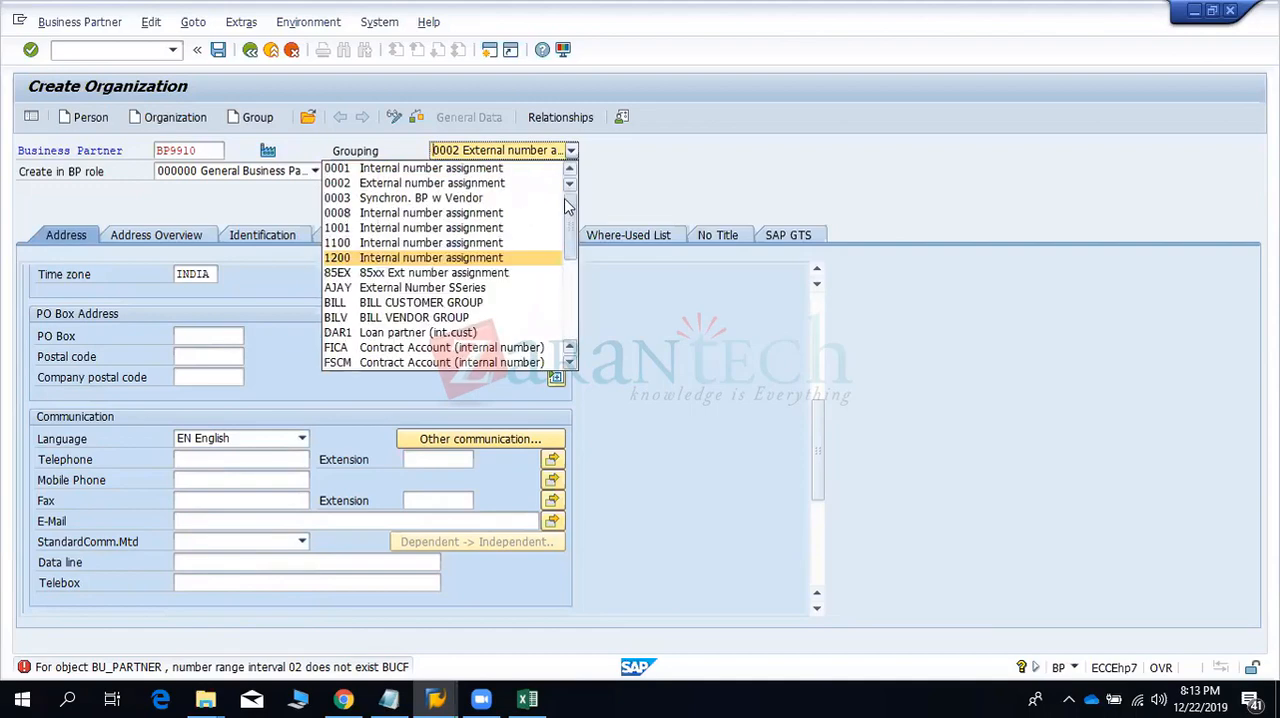
click(452, 152)
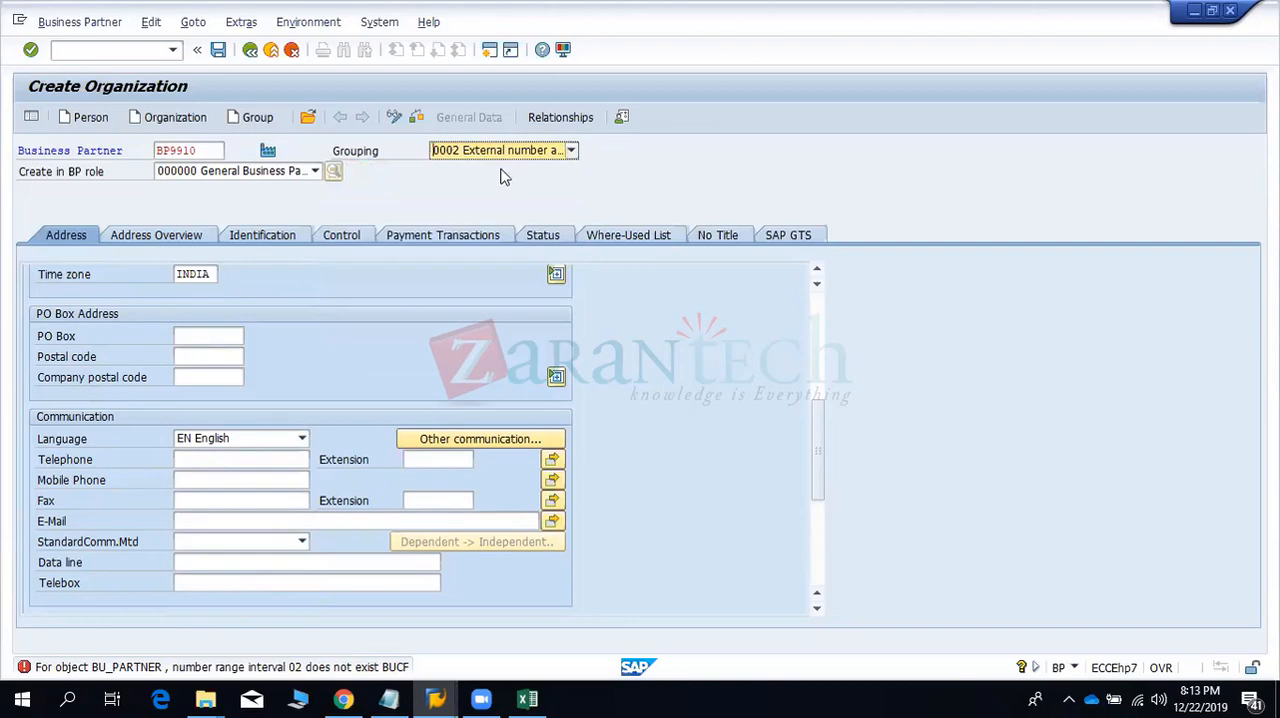
click(572, 152)
drag(570, 232, 562, 346)
click(491, 356)
click(571, 150)
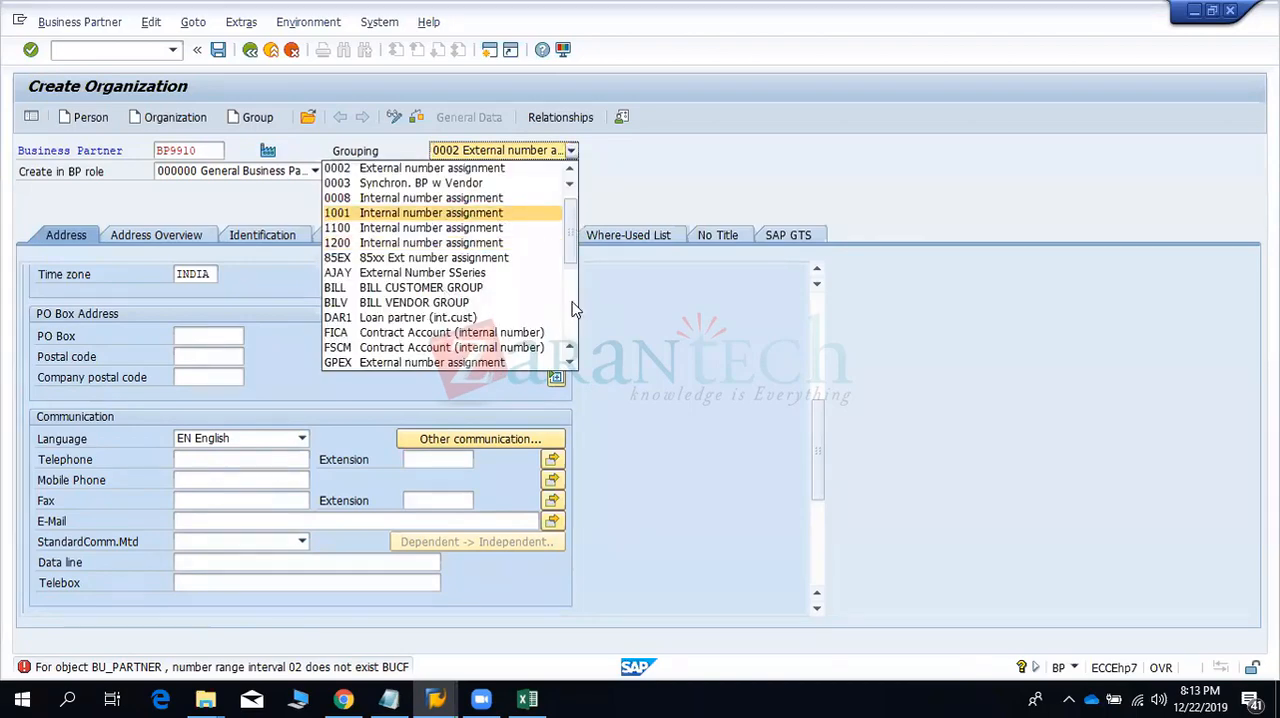
scroll(513, 358, down, 5)
click(508, 361)
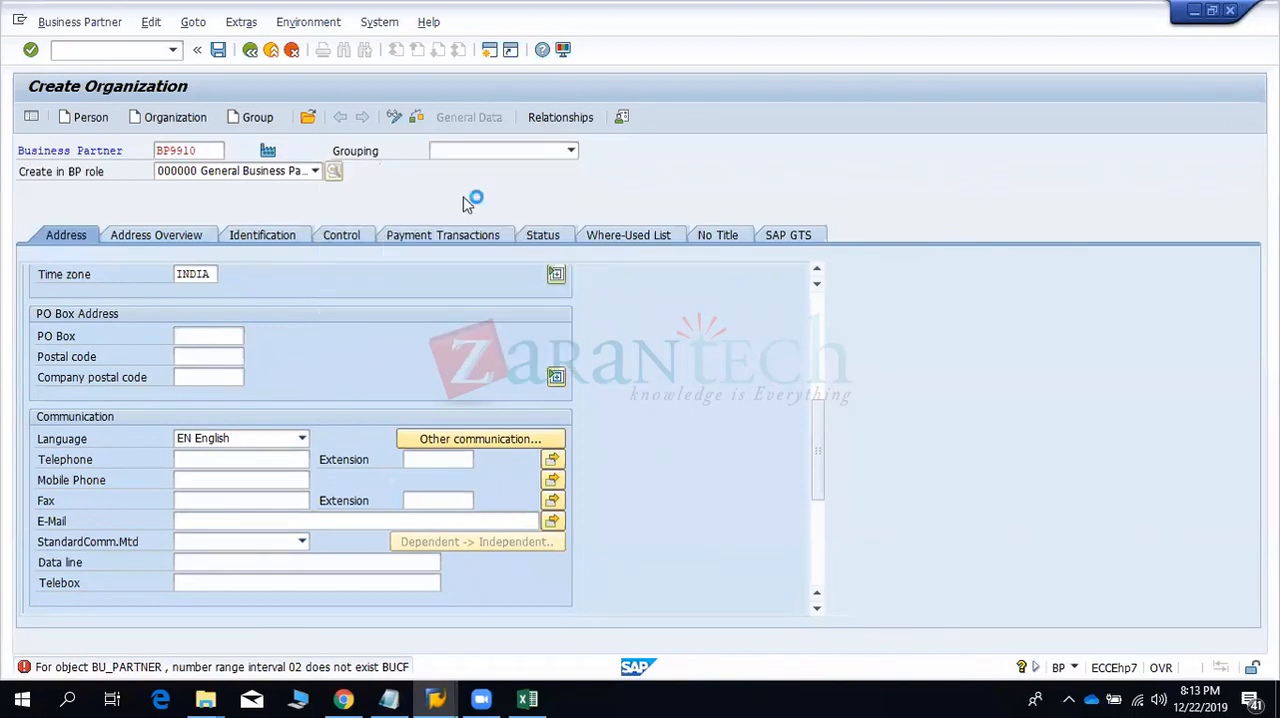
click(571, 150)
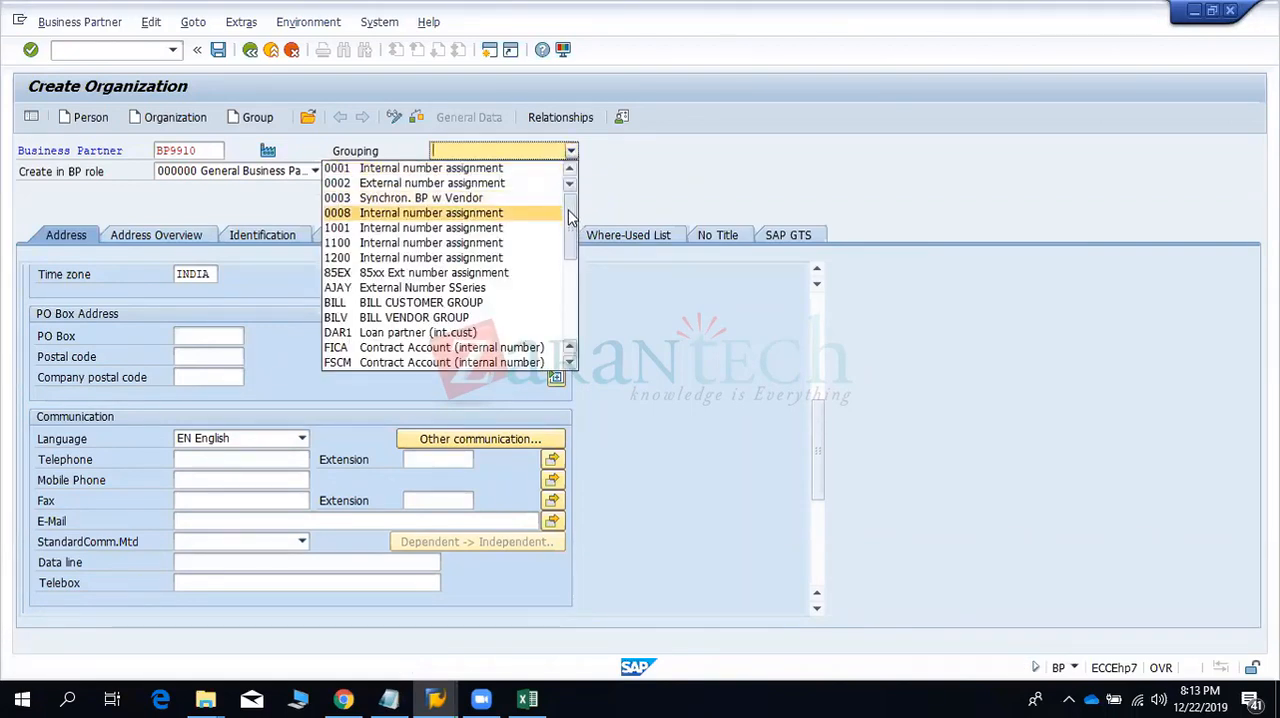
click(548, 214)
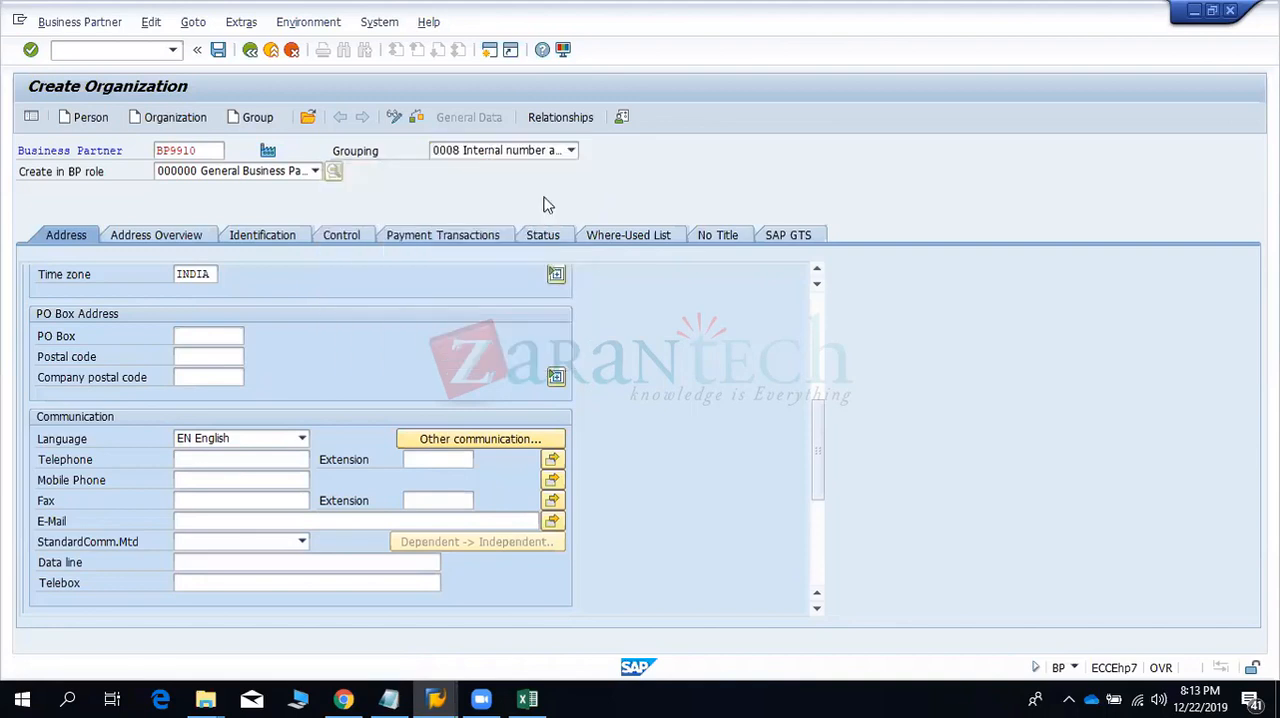
- Change the grouping to DAR1 Loan partner (int.cust) and open the organization's address overview
click(571, 150)
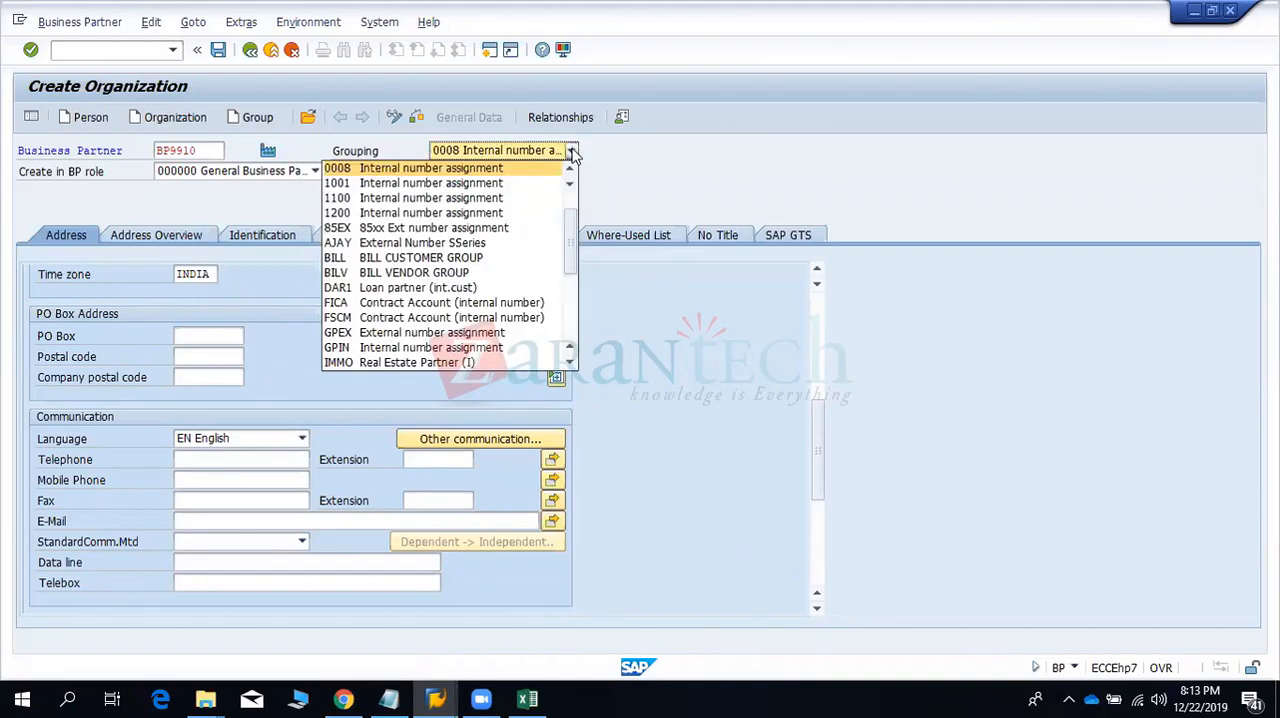
key(Down)
key(Down)
key(Down)
key(Down)
key(Down)
key(Down)
key(Down)
key(Down)
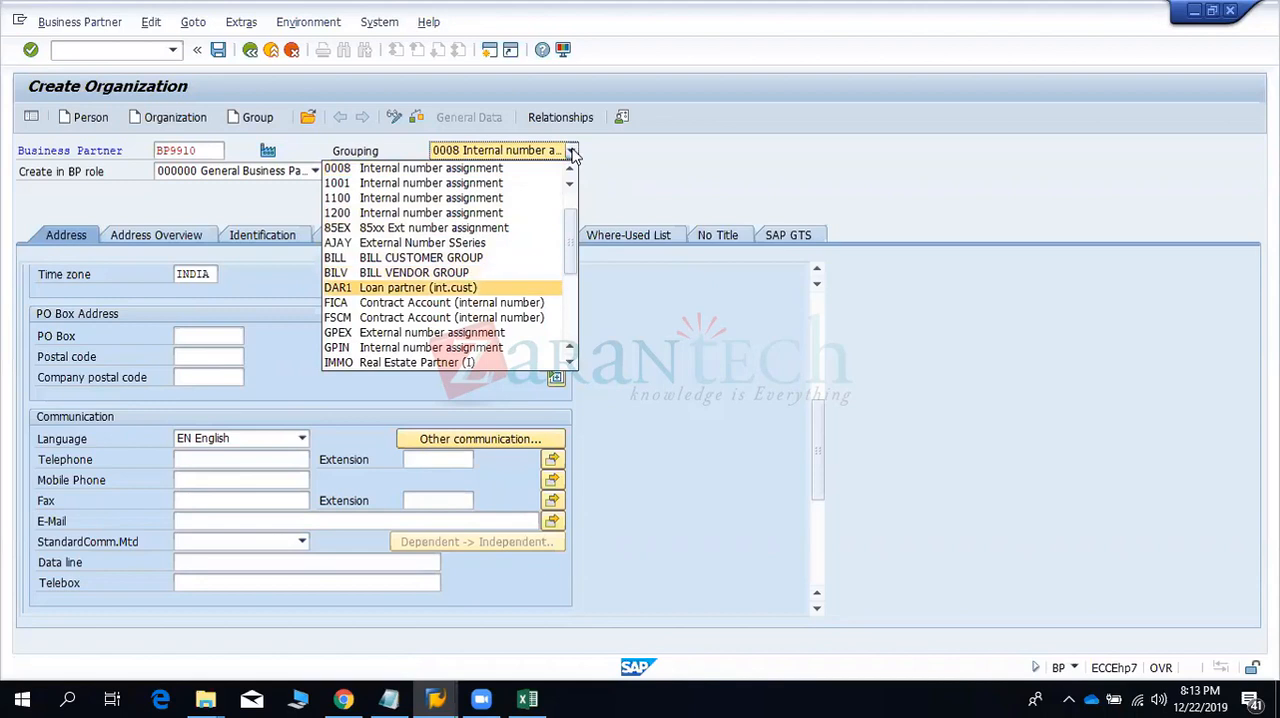
key(Return)
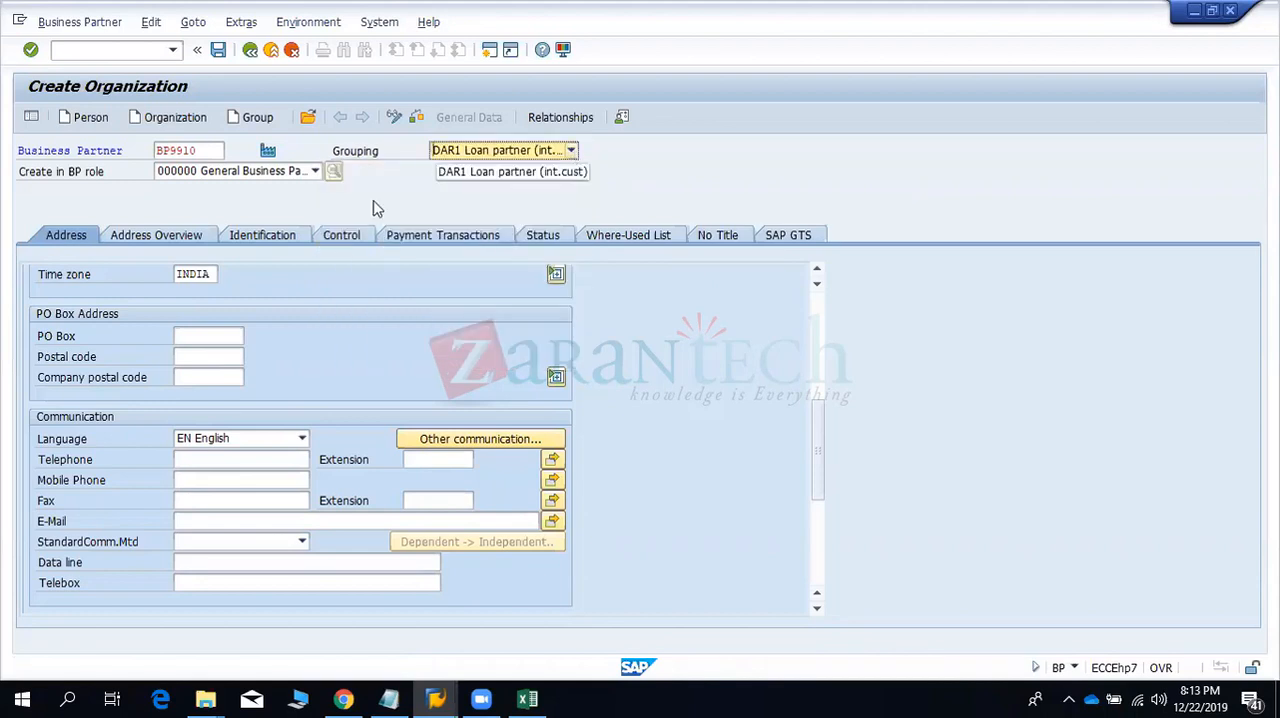
click(200, 237)
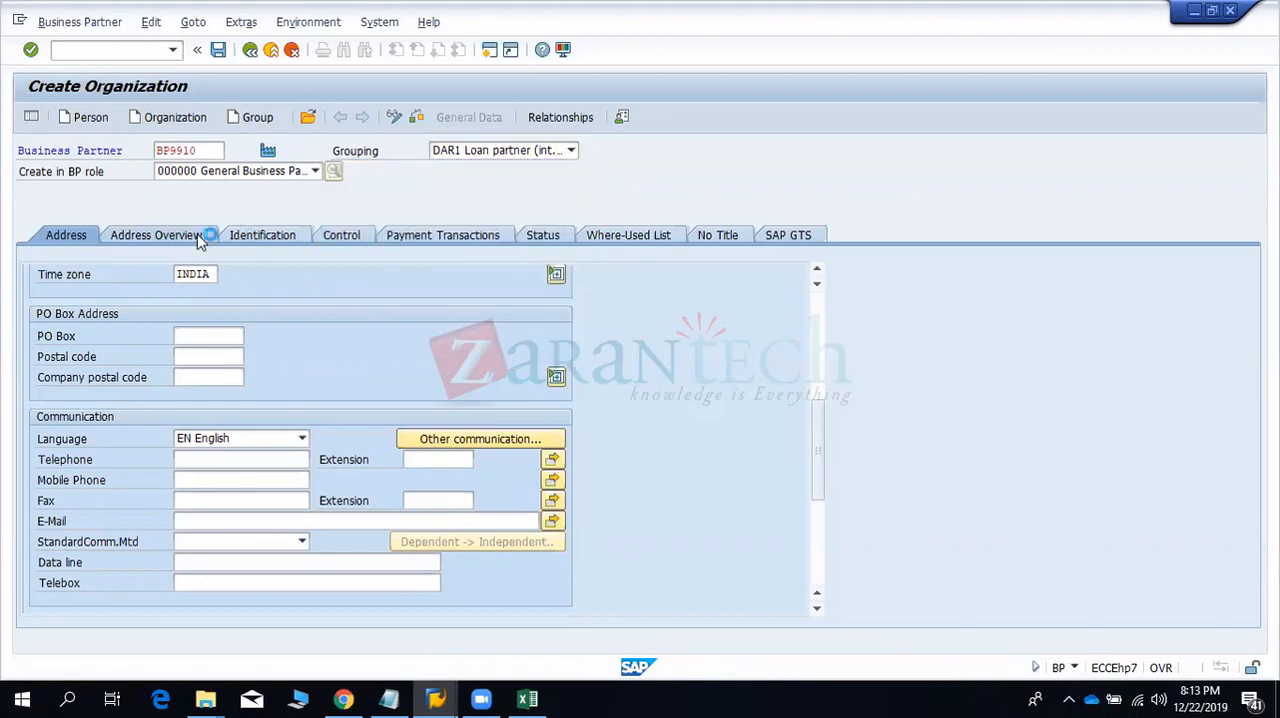
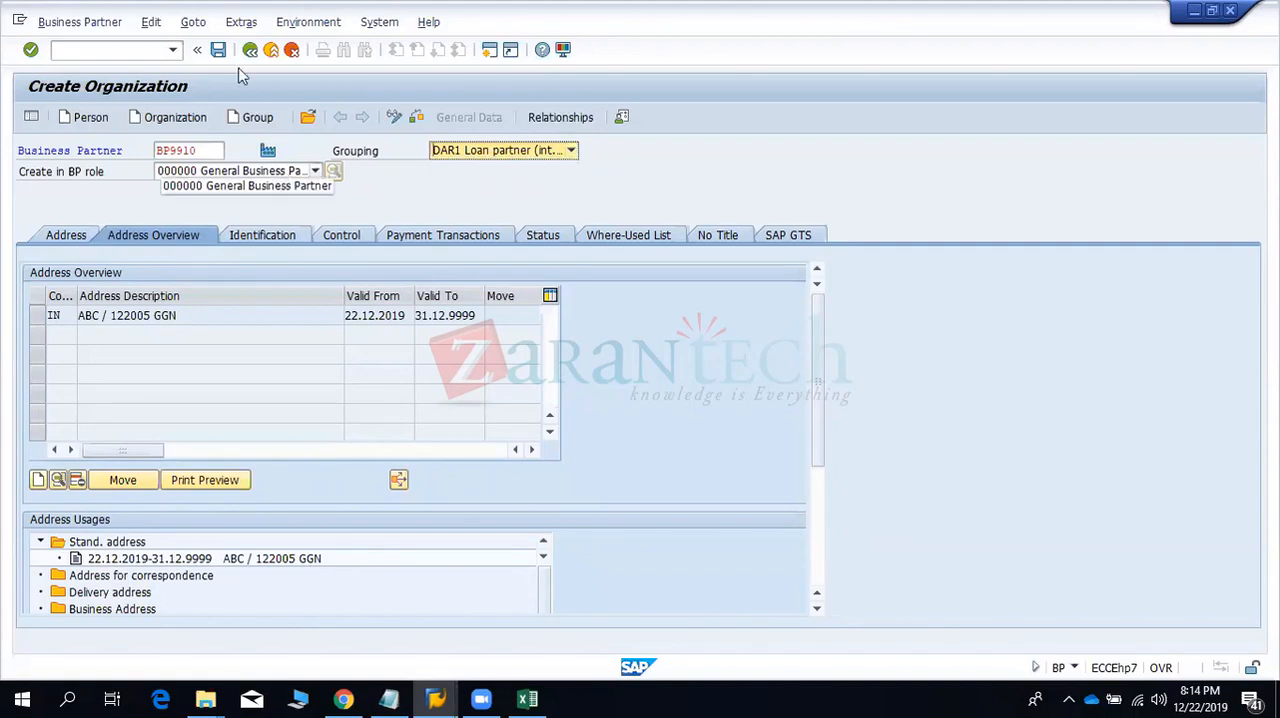
- Try to save the organization BP9910, and change its grouping to 0002 External number assignment
drag(206, 155, 160, 156)
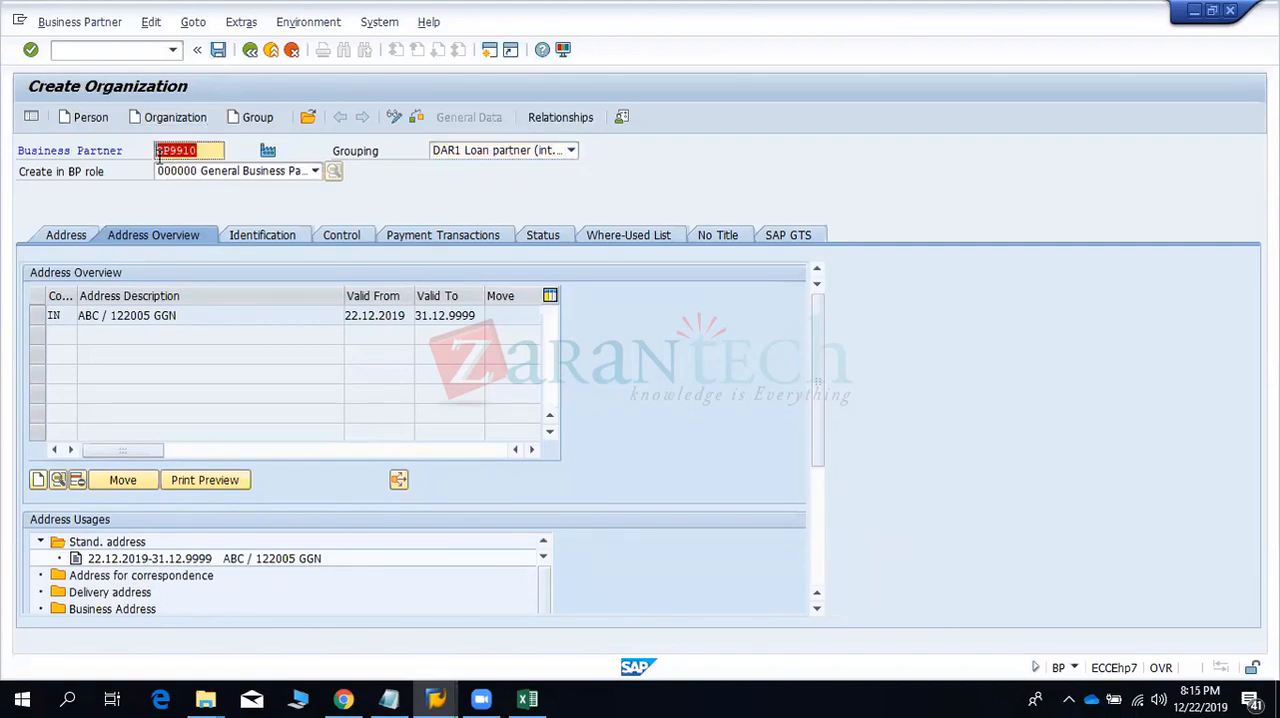
click(222, 52)
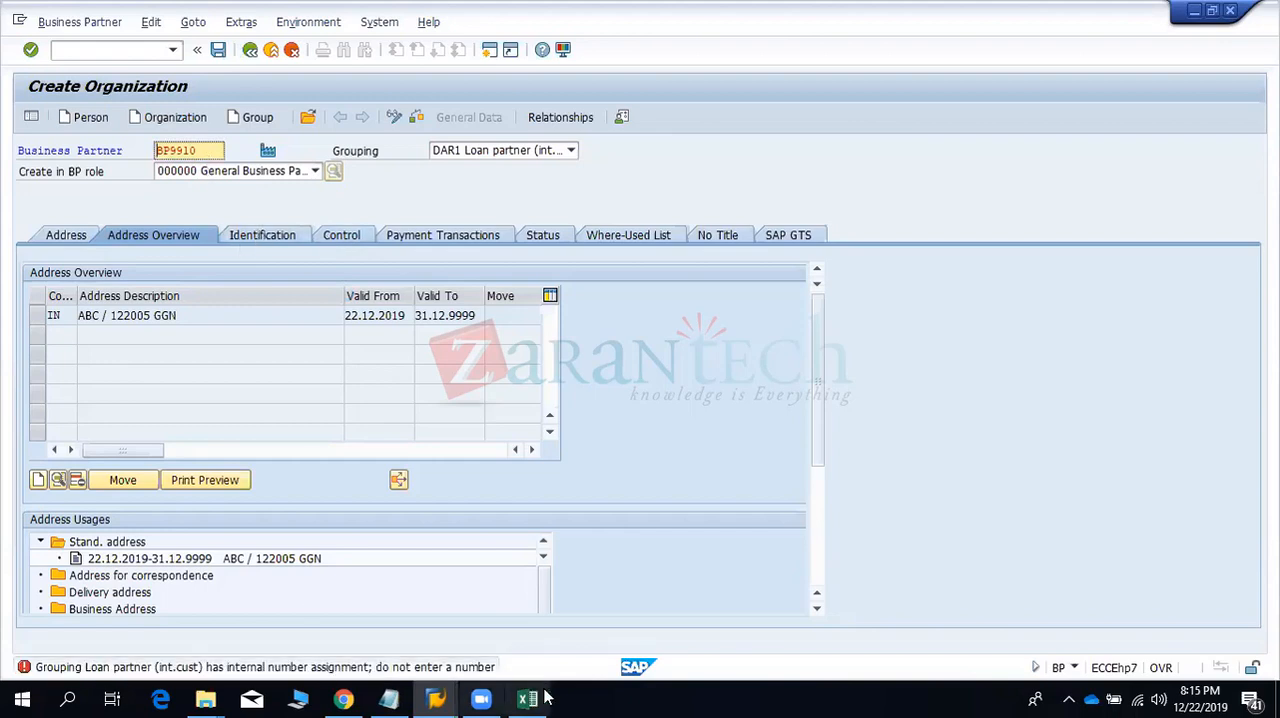
click(480, 152)
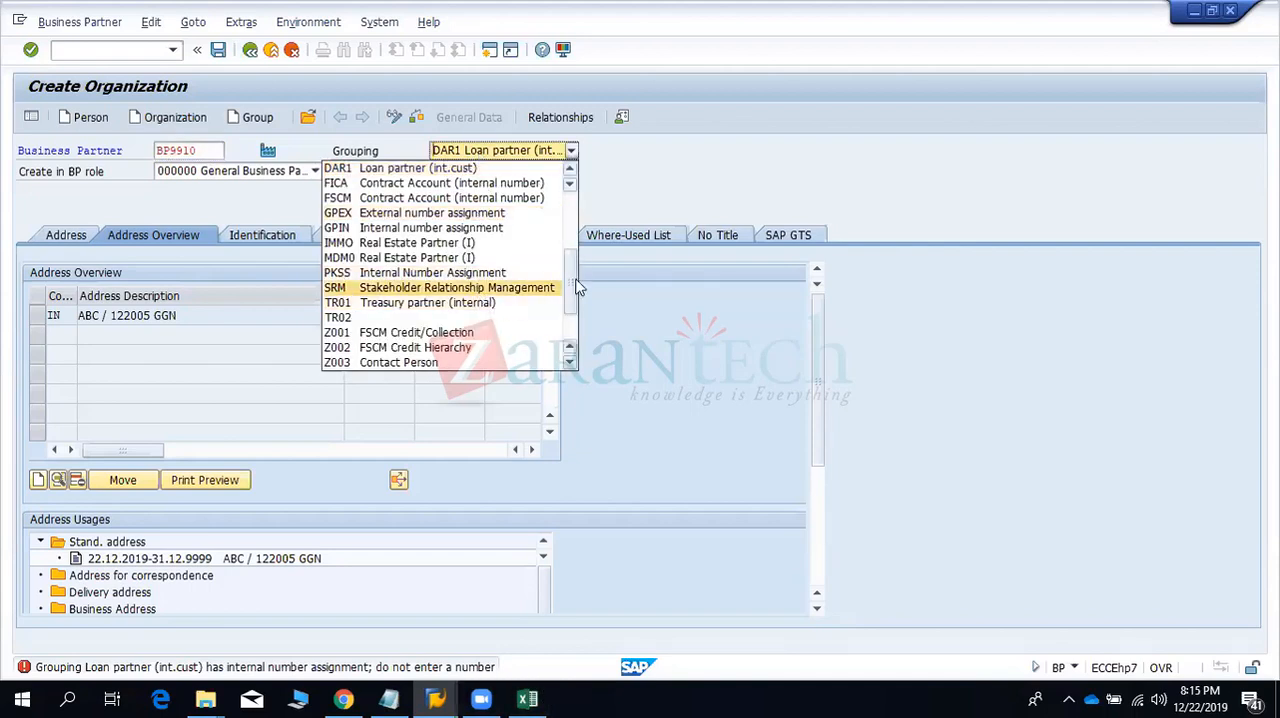
scroll(575, 304, down, 1)
drag(575, 304, 575, 315)
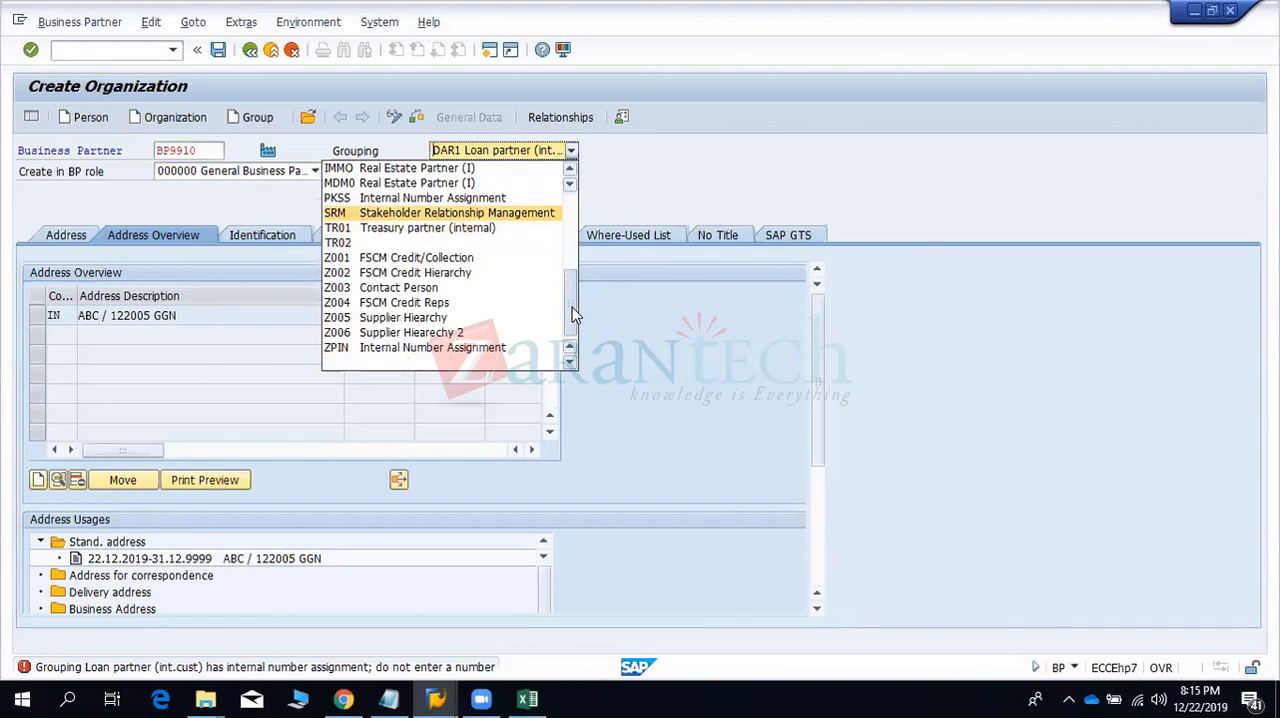
click(602, 338)
click(467, 156)
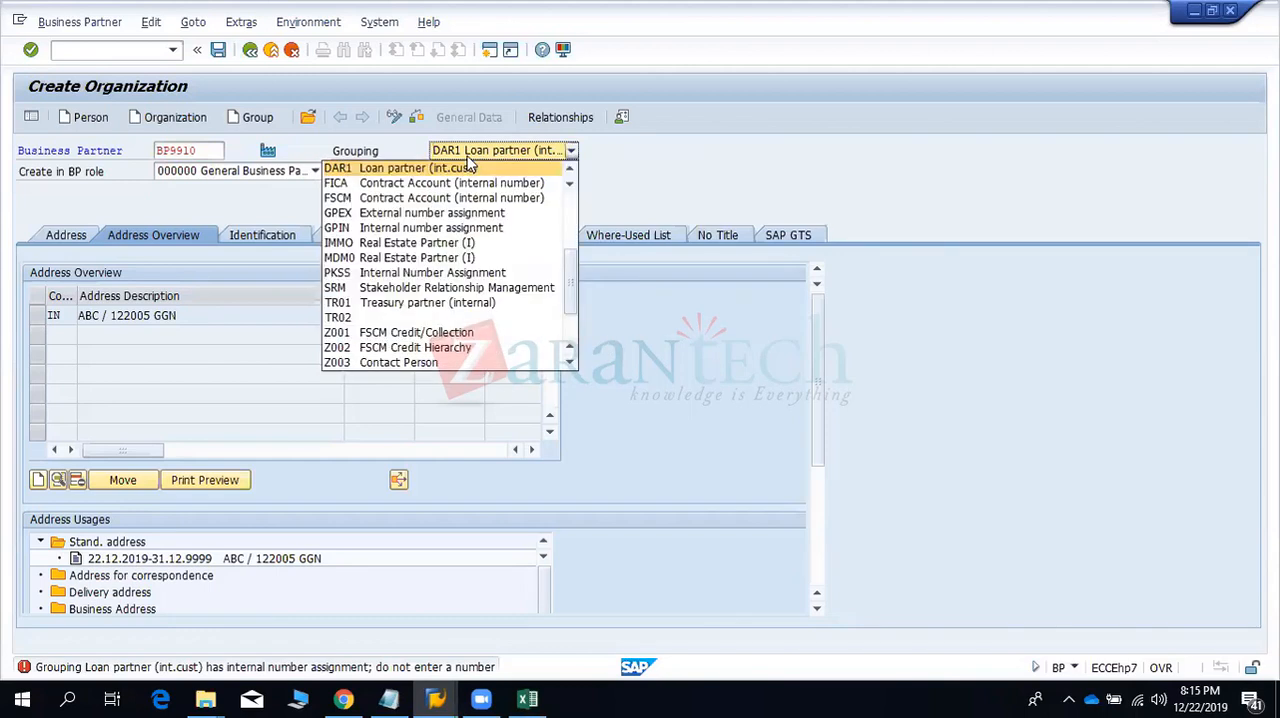
drag(570, 298, 567, 205)
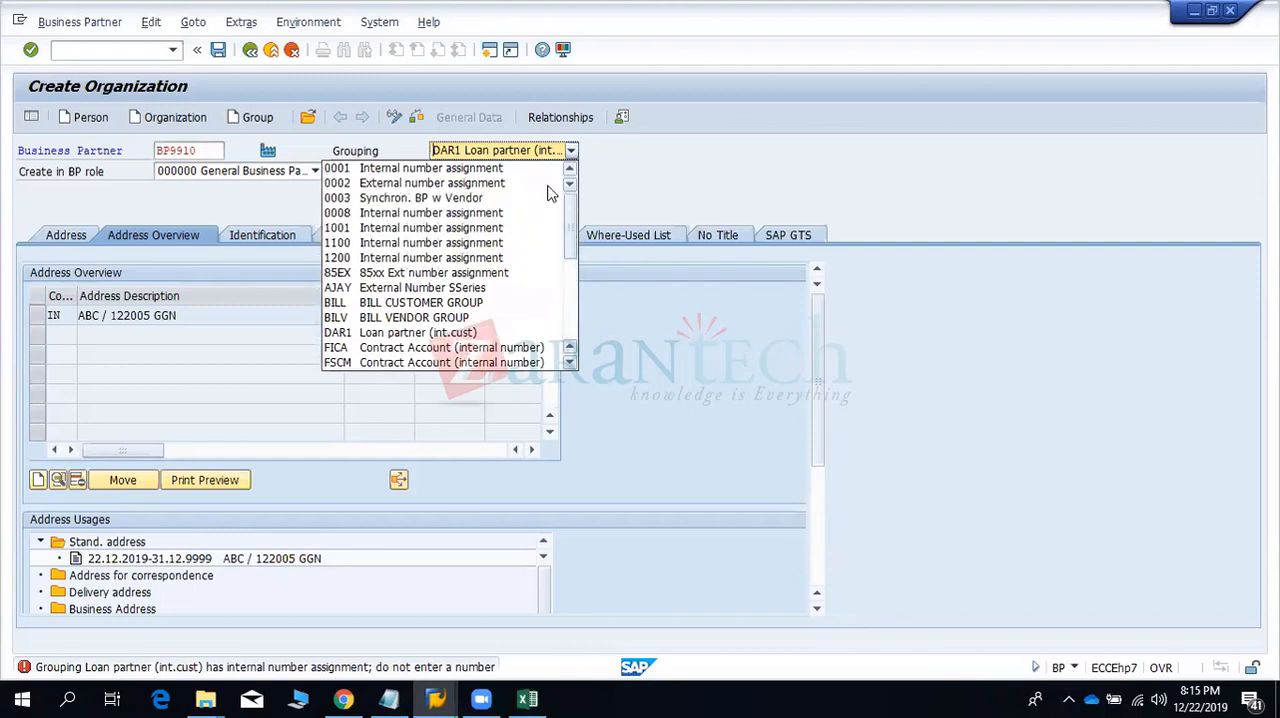
click(546, 186)
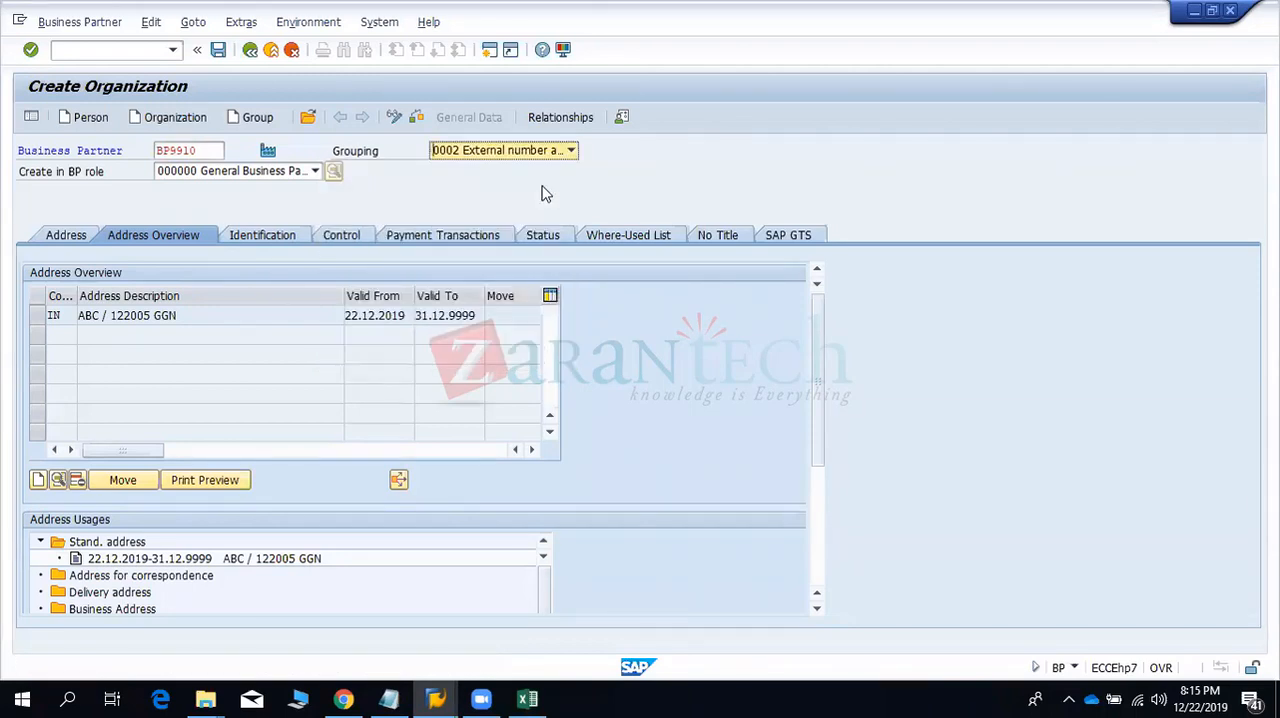
- Look through the organization's identification and control data, including the available business partner types
click(276, 243)
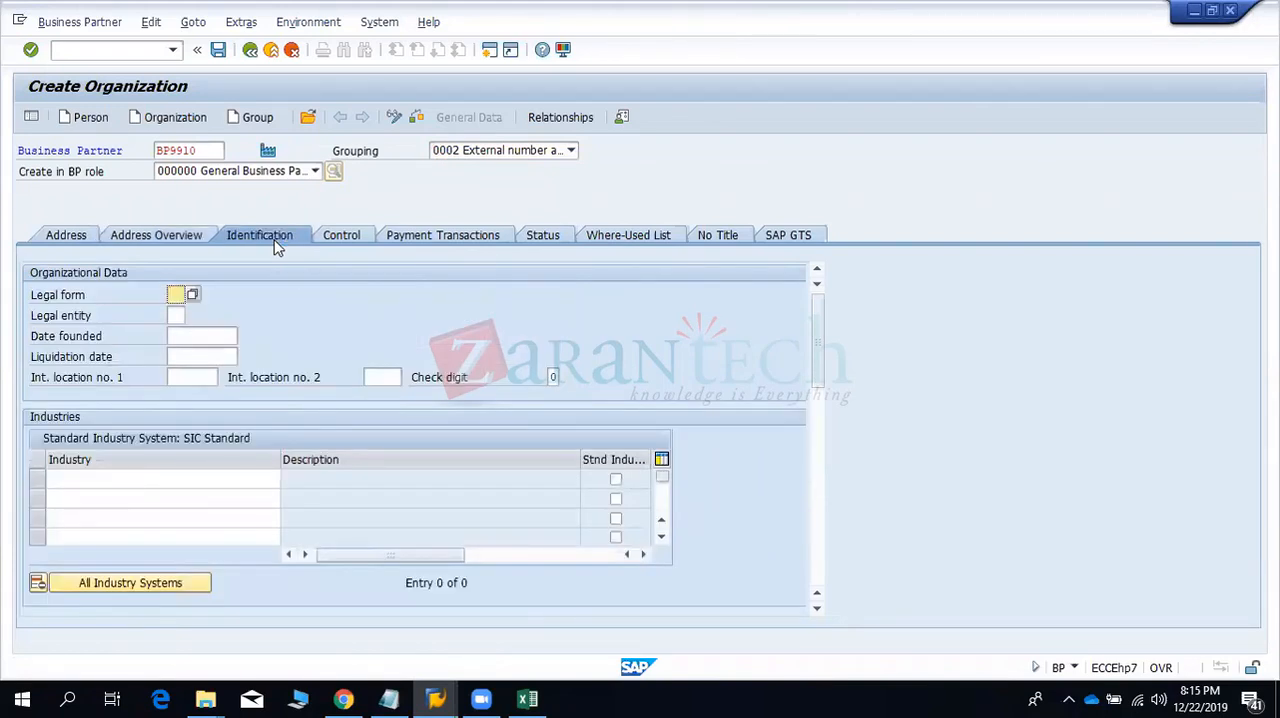
click(346, 238)
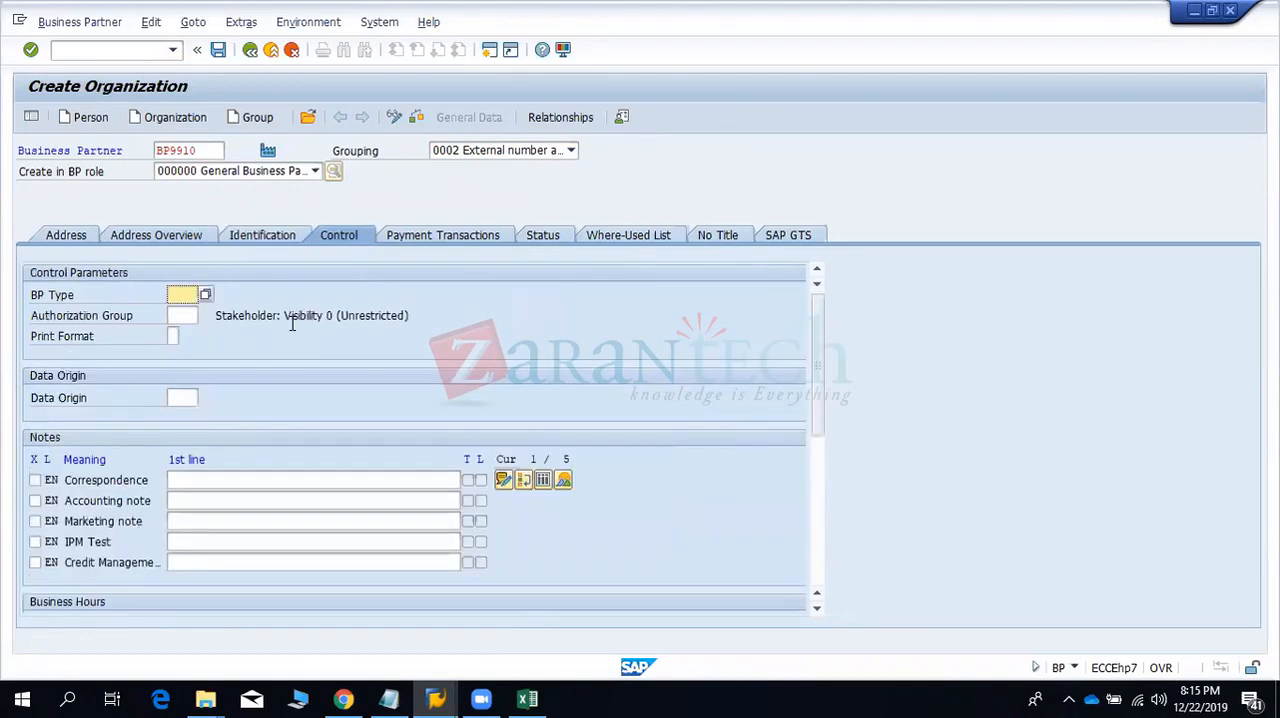
click(205, 294)
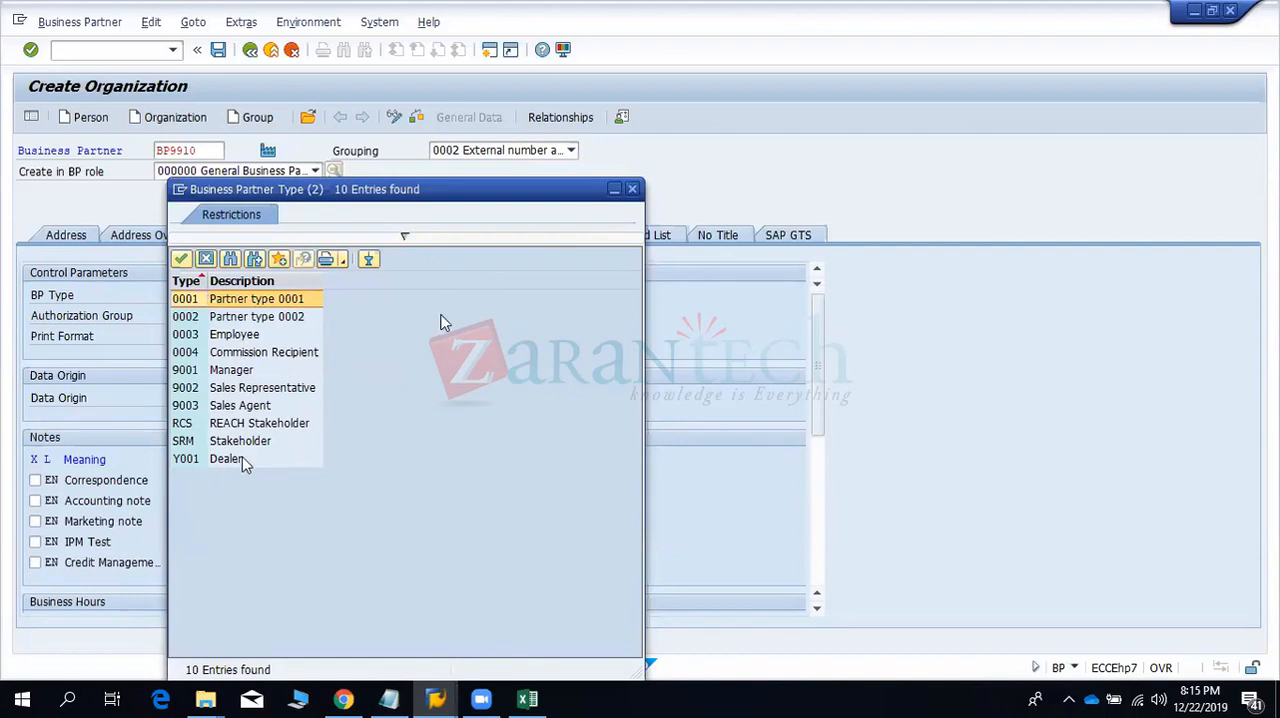
click(632, 190)
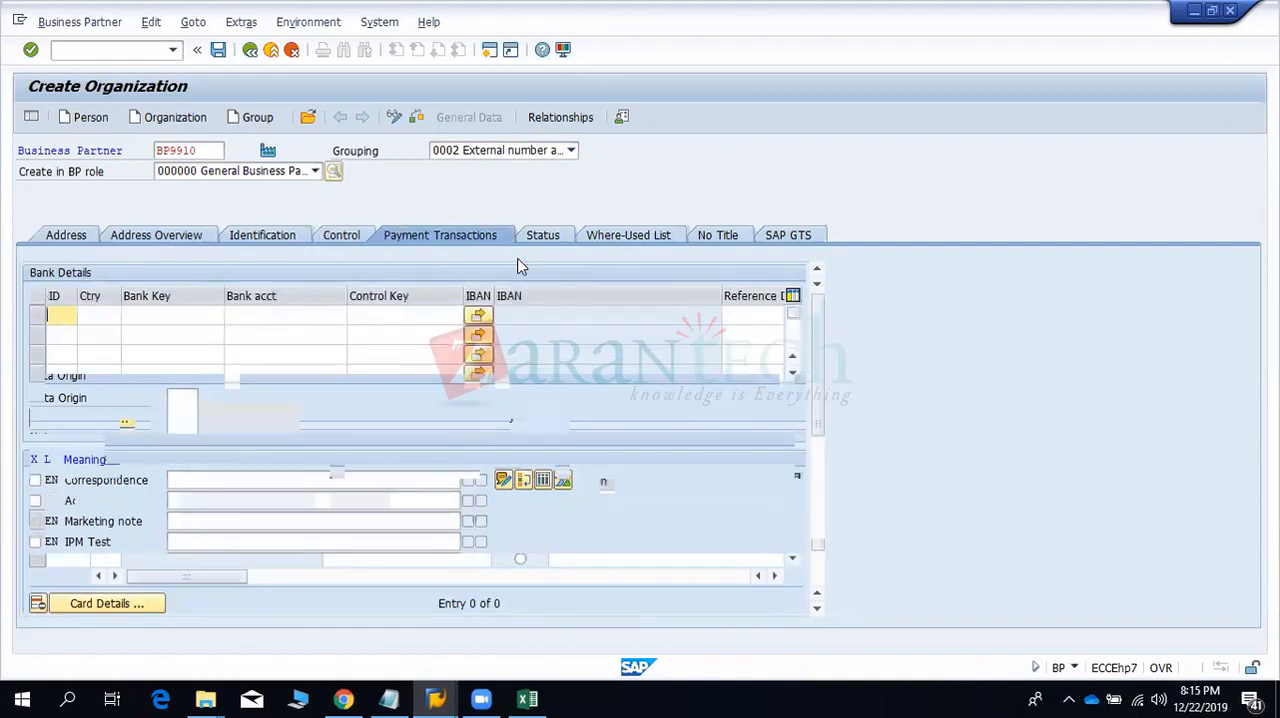
- Keep 000000 General Business Partner as the BP role and try to validate the organization's entries
click(259, 173)
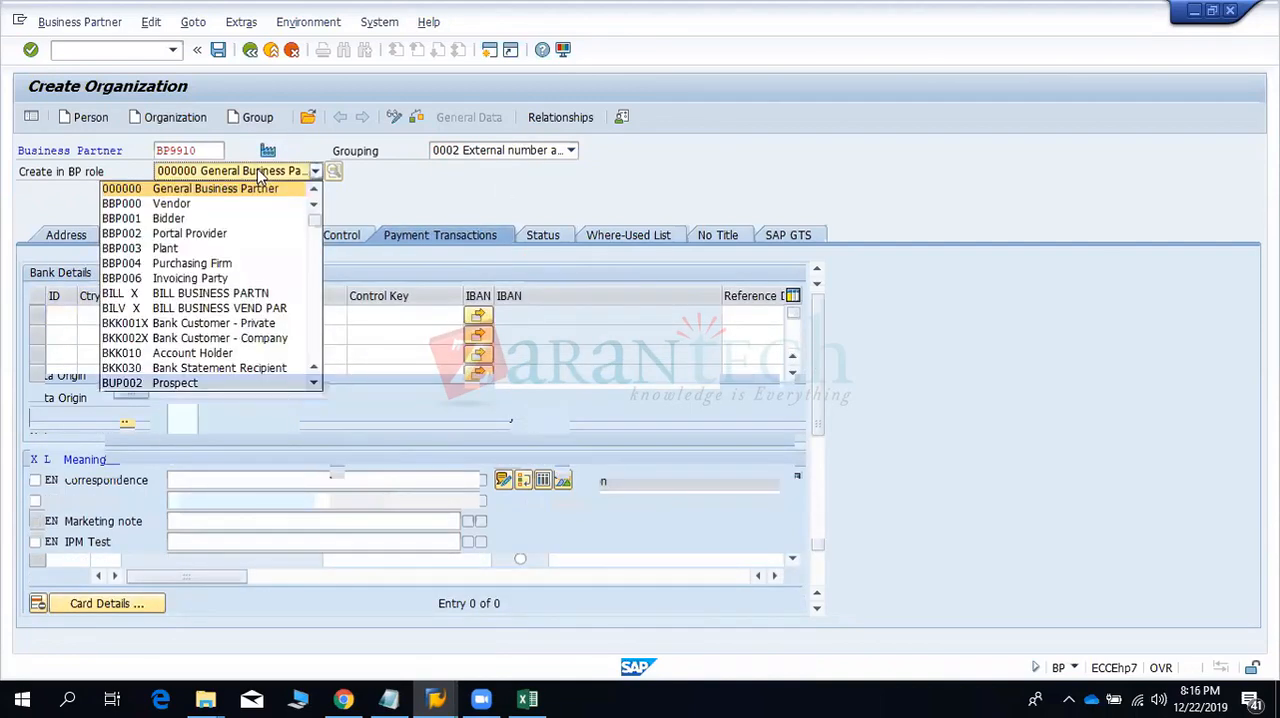
click(252, 189)
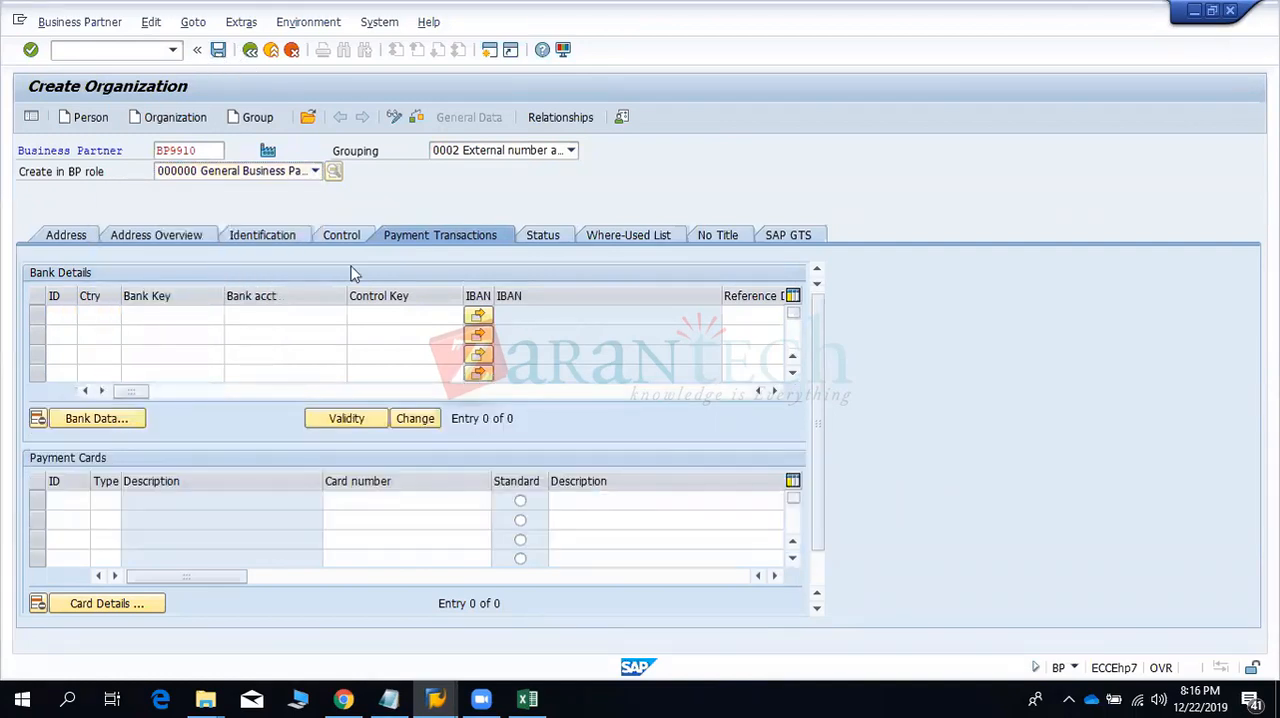
key(Return)
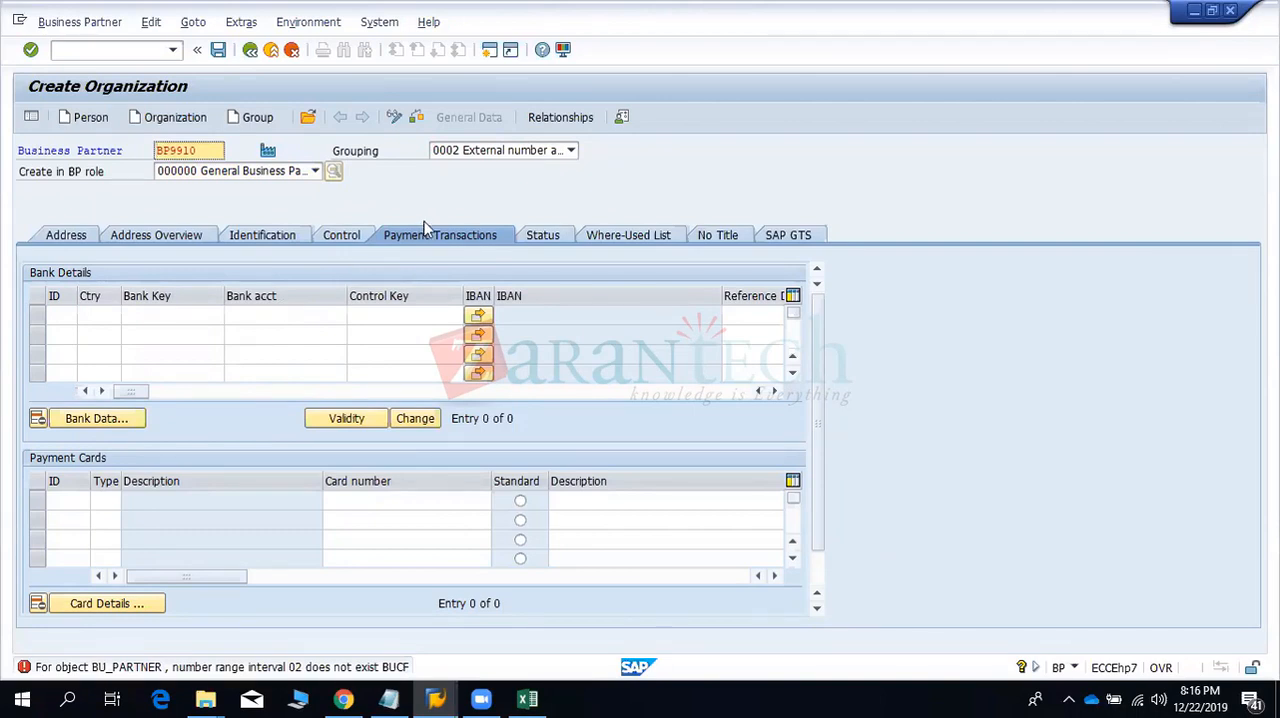
- Change the grouping to AJAY External Number SSeries and save the organization BP9910
click(495, 152)
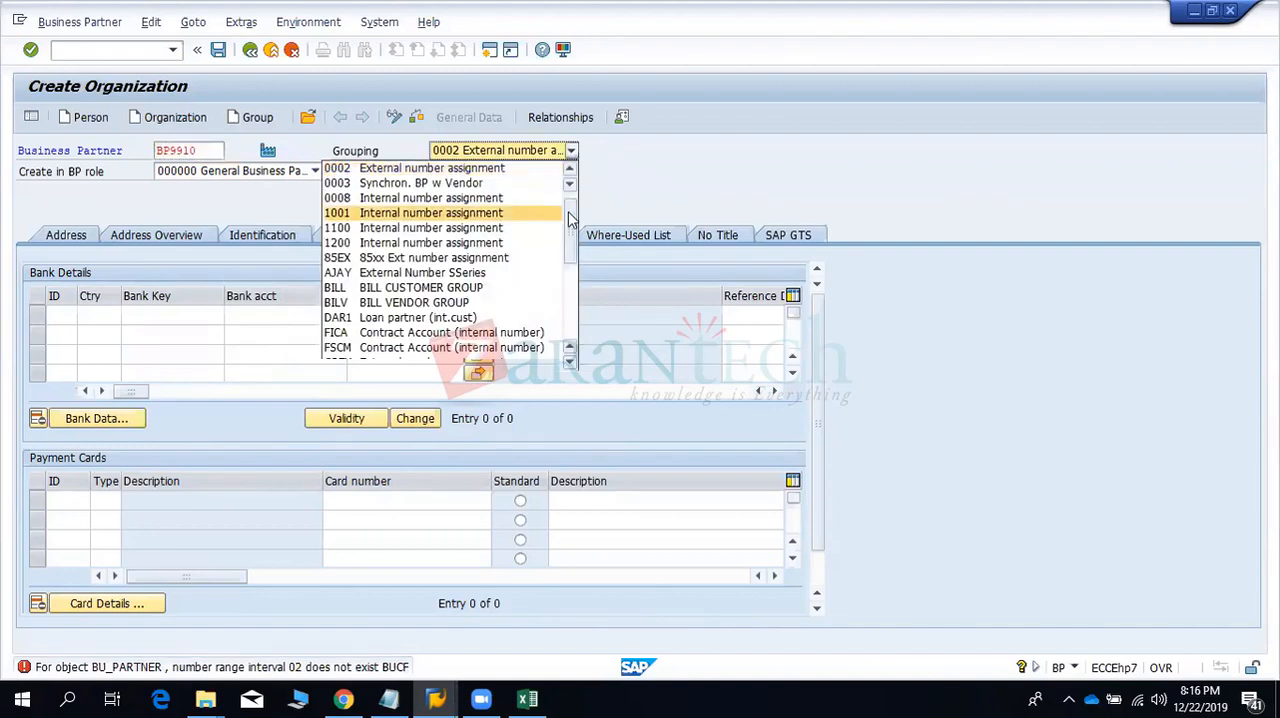
mouse_move(572, 218)
mouse_down()
mouse_move(574, 198)
mouse_move(567, 220)
mouse_up()
click(487, 243)
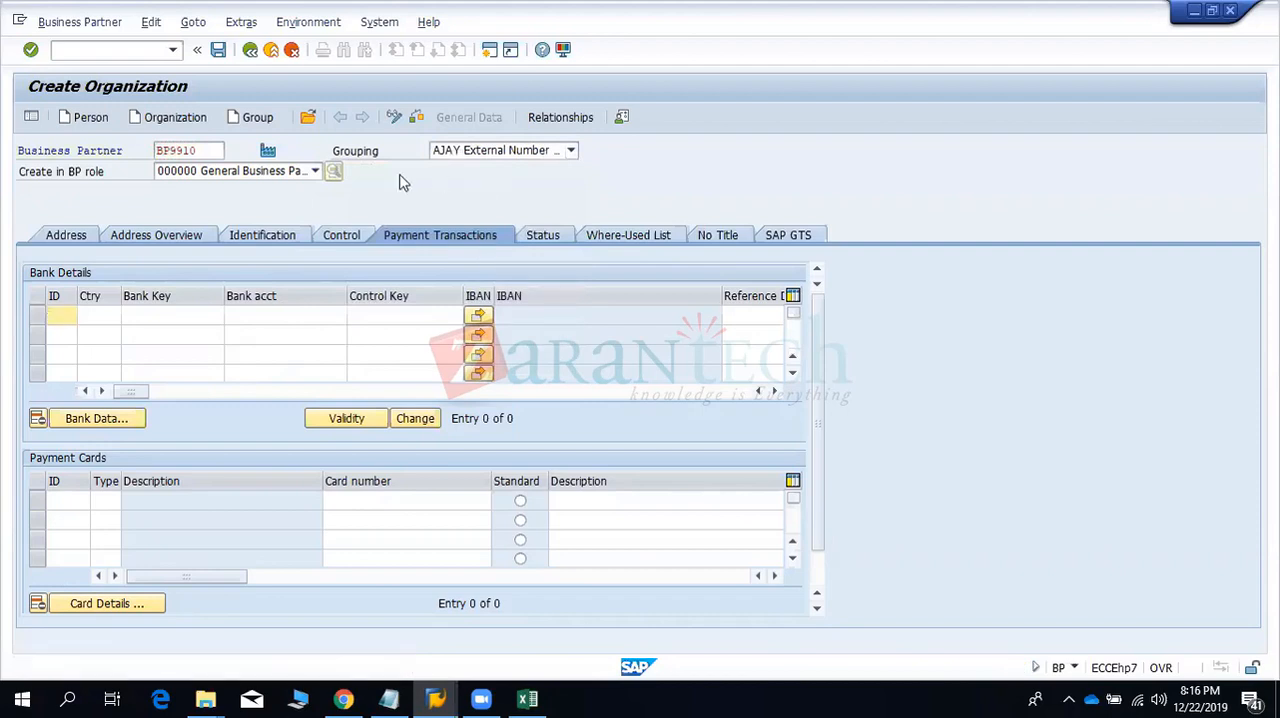
click(214, 57)
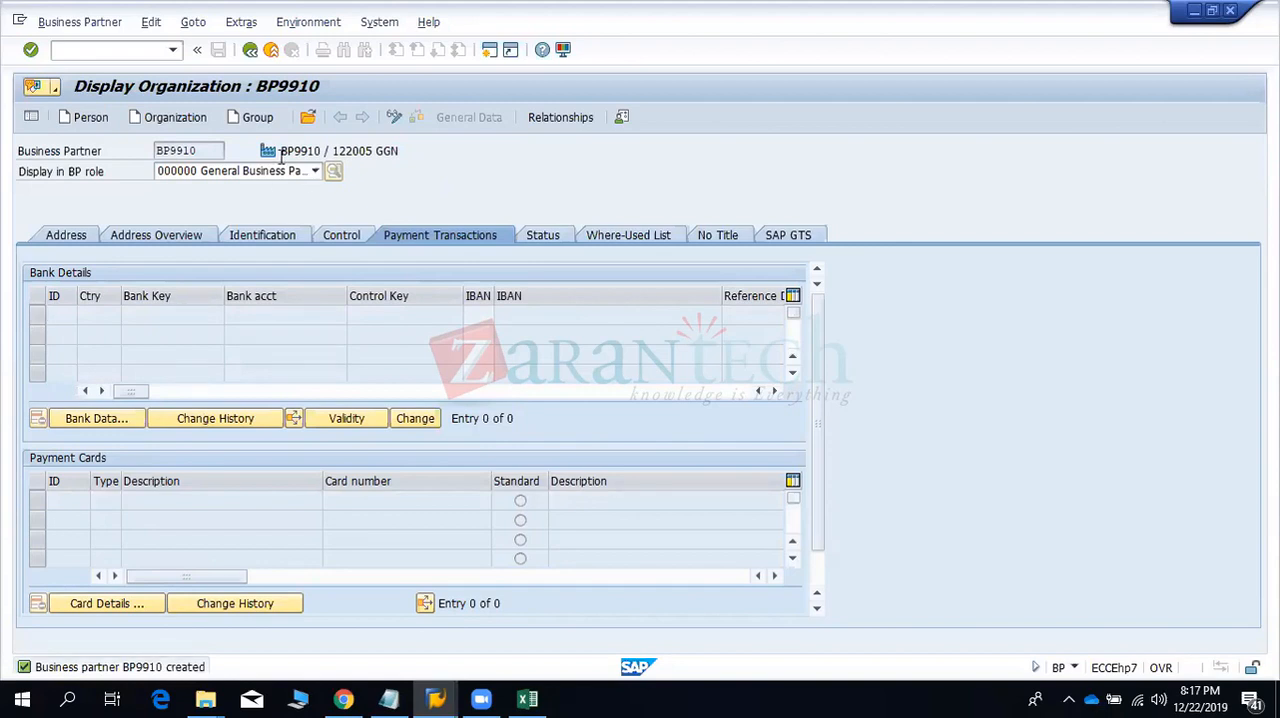
- Switch the business partner to change mode and assign it the new role TR0151 Counterparty
click(83, 22)
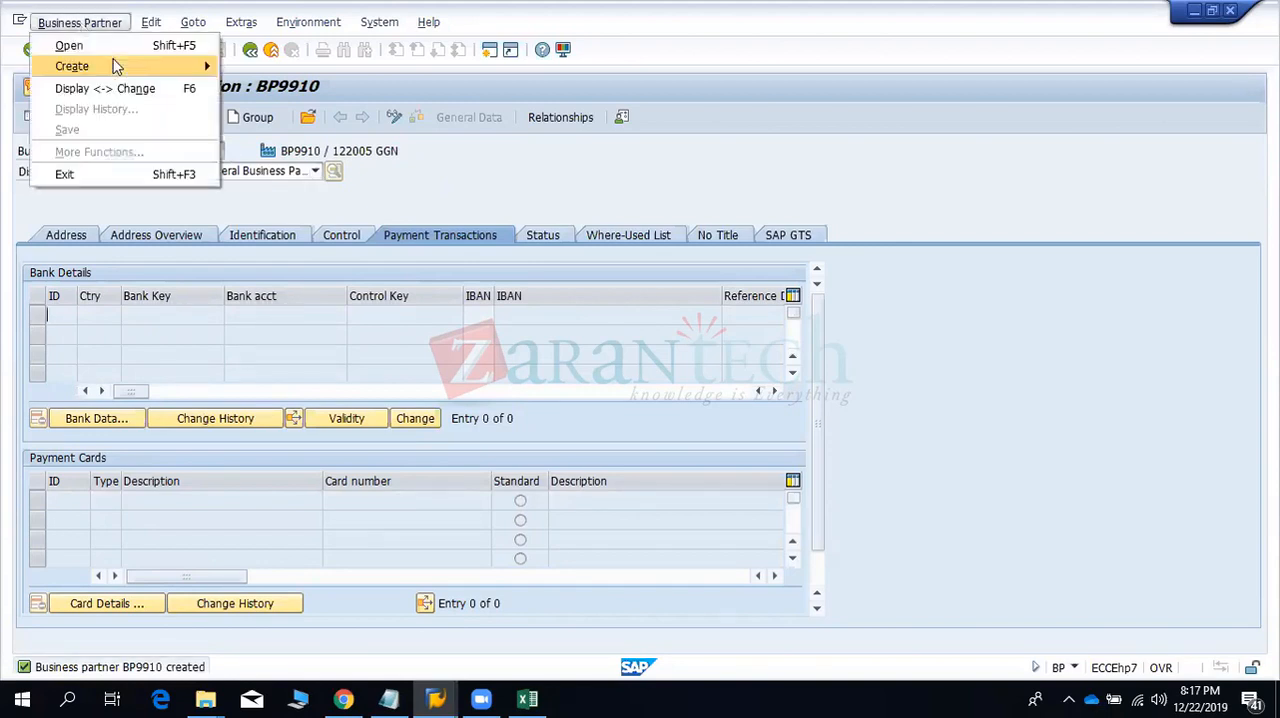
click(128, 87)
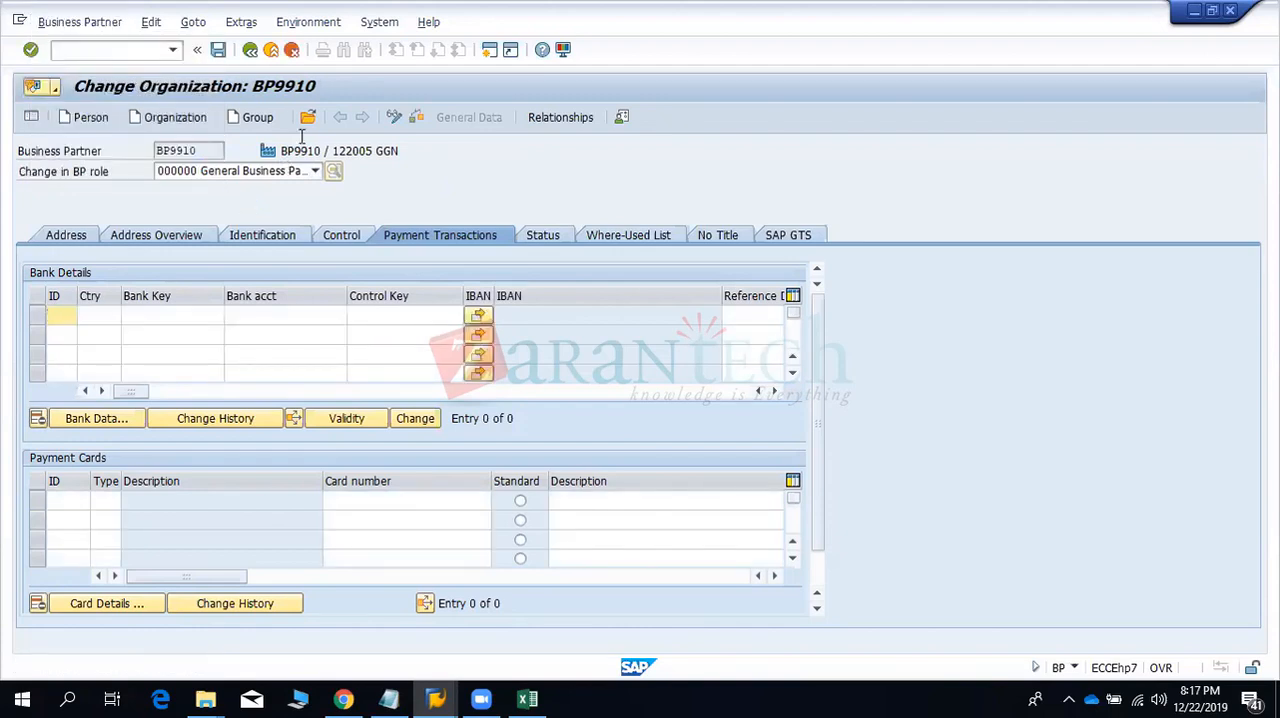
click(287, 170)
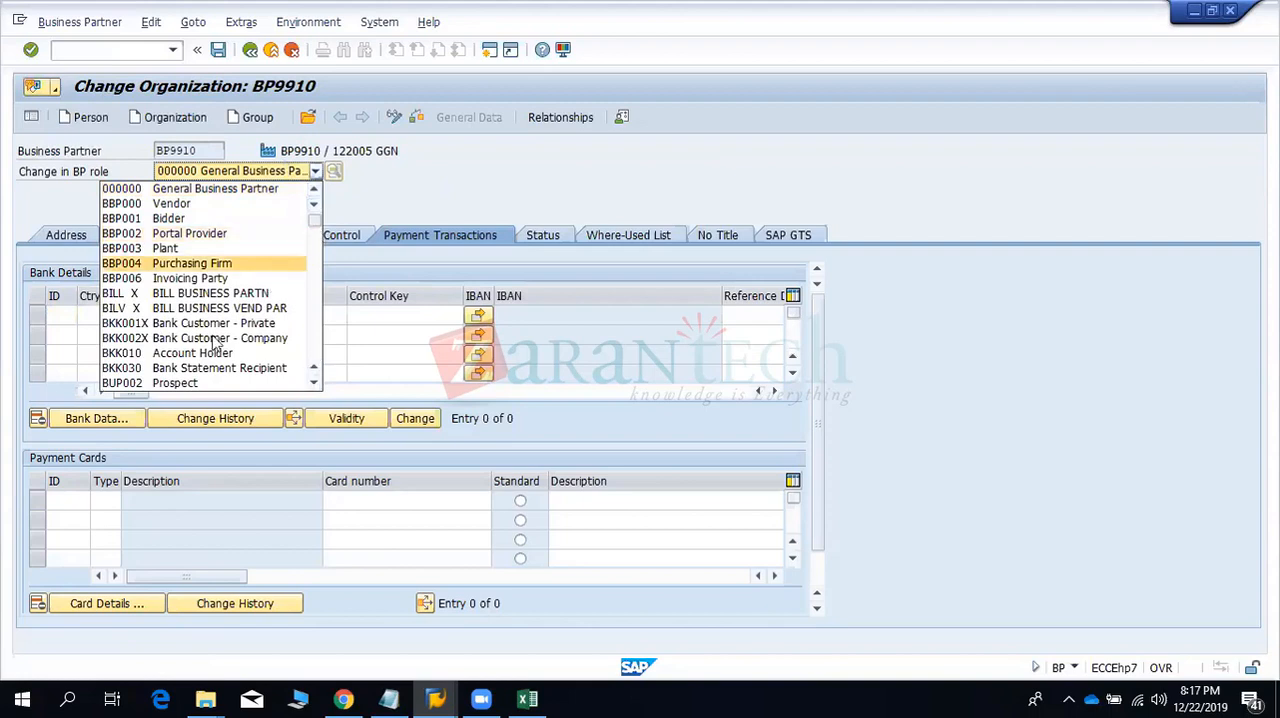
scroll(203, 352, down, 1)
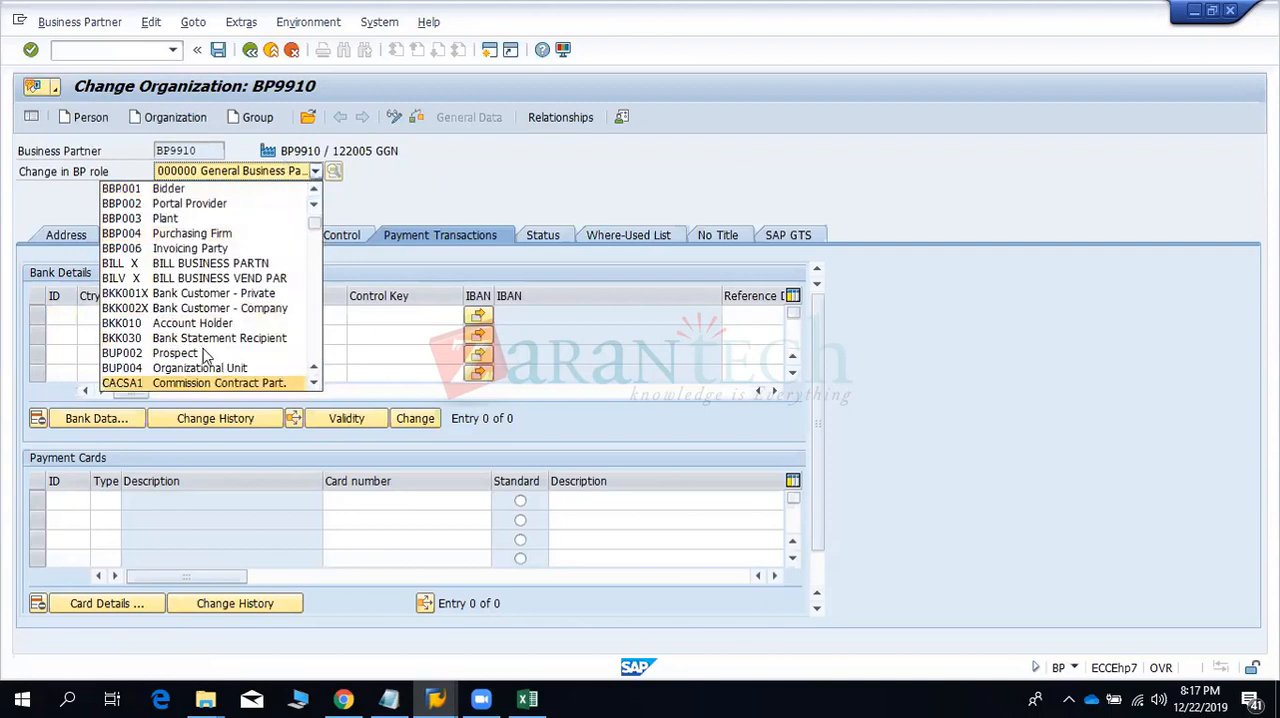
click(313, 383)
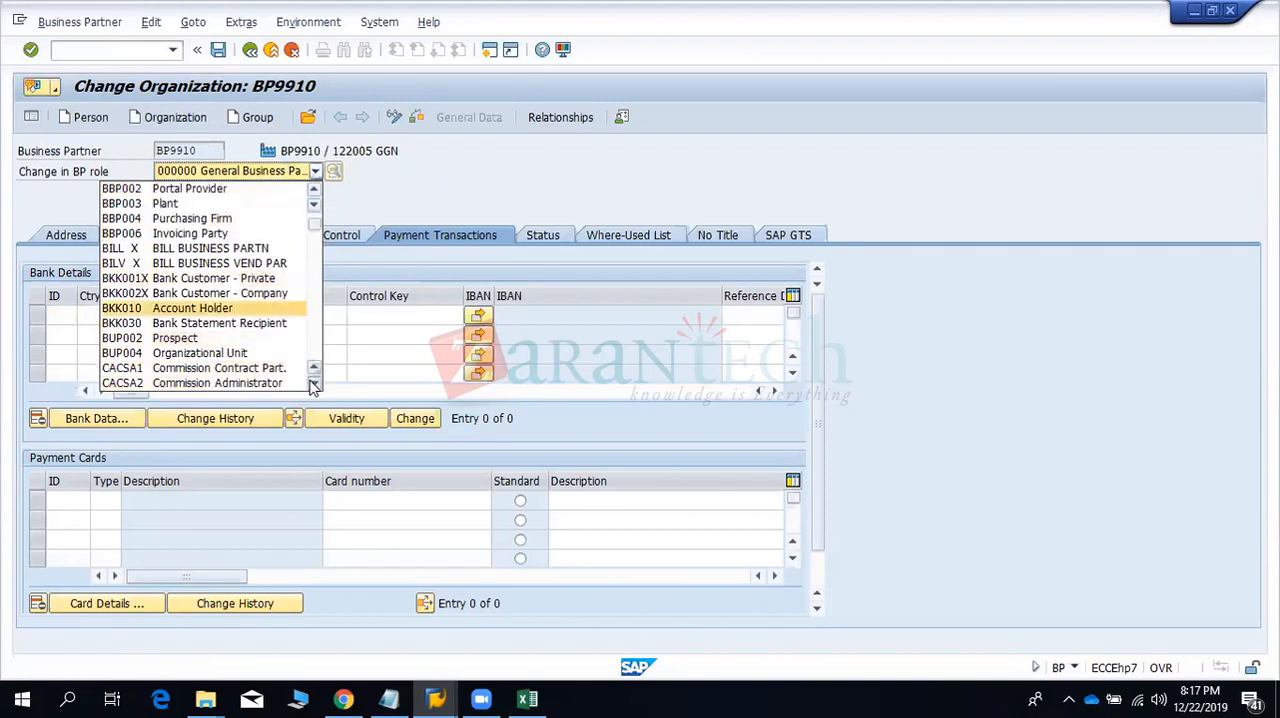
click(313, 385)
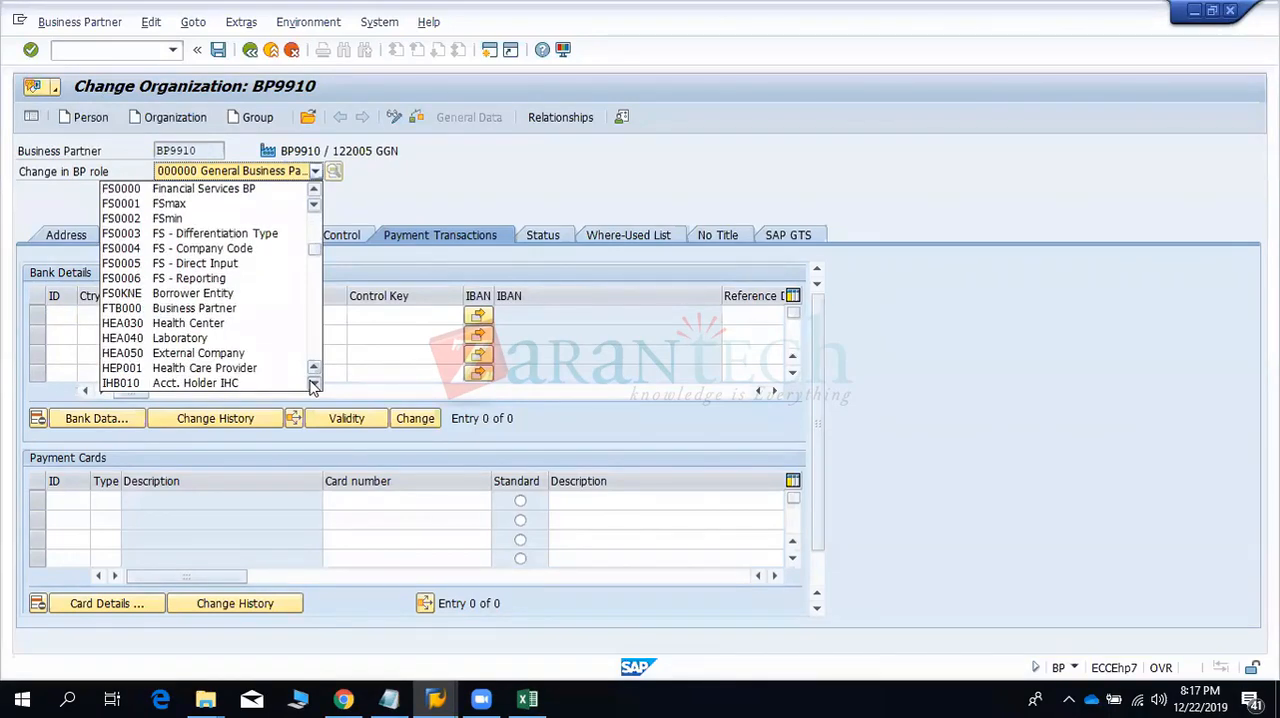
click(313, 385)
click(313, 385)
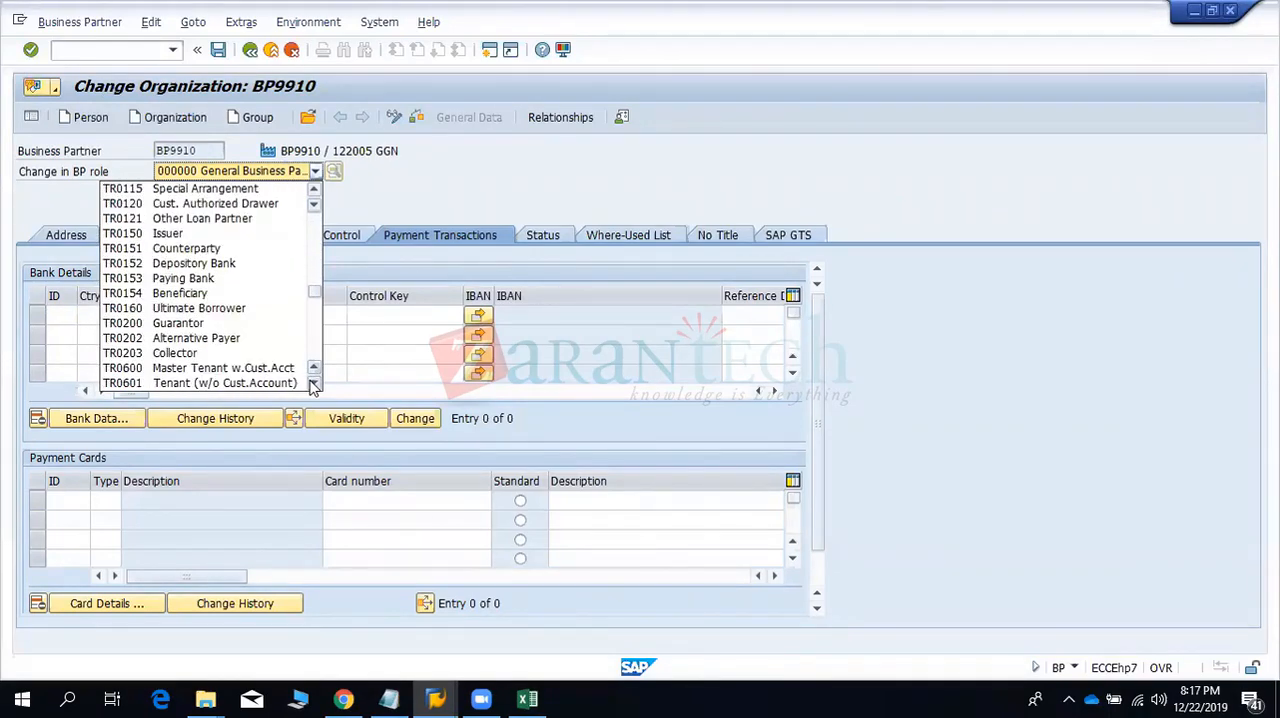
click(212, 249)
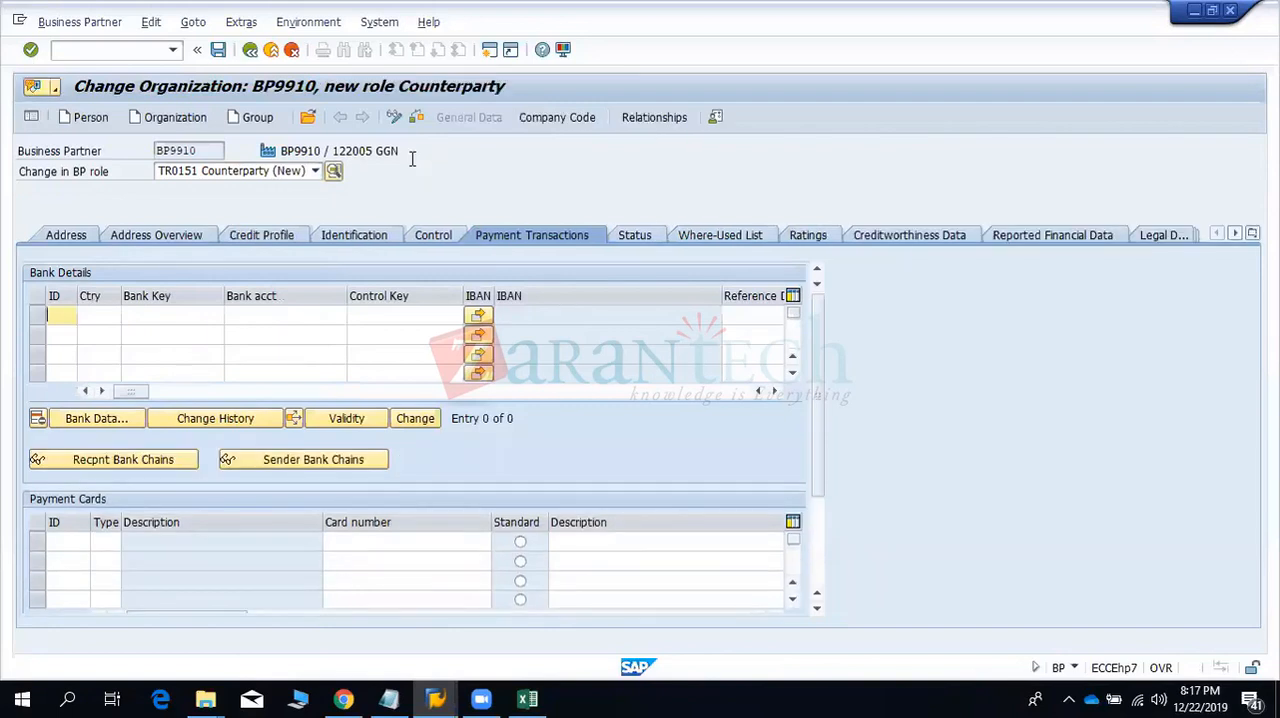
- Open the counterparty's company code data, enter the company code and save the new role
click(545, 117)
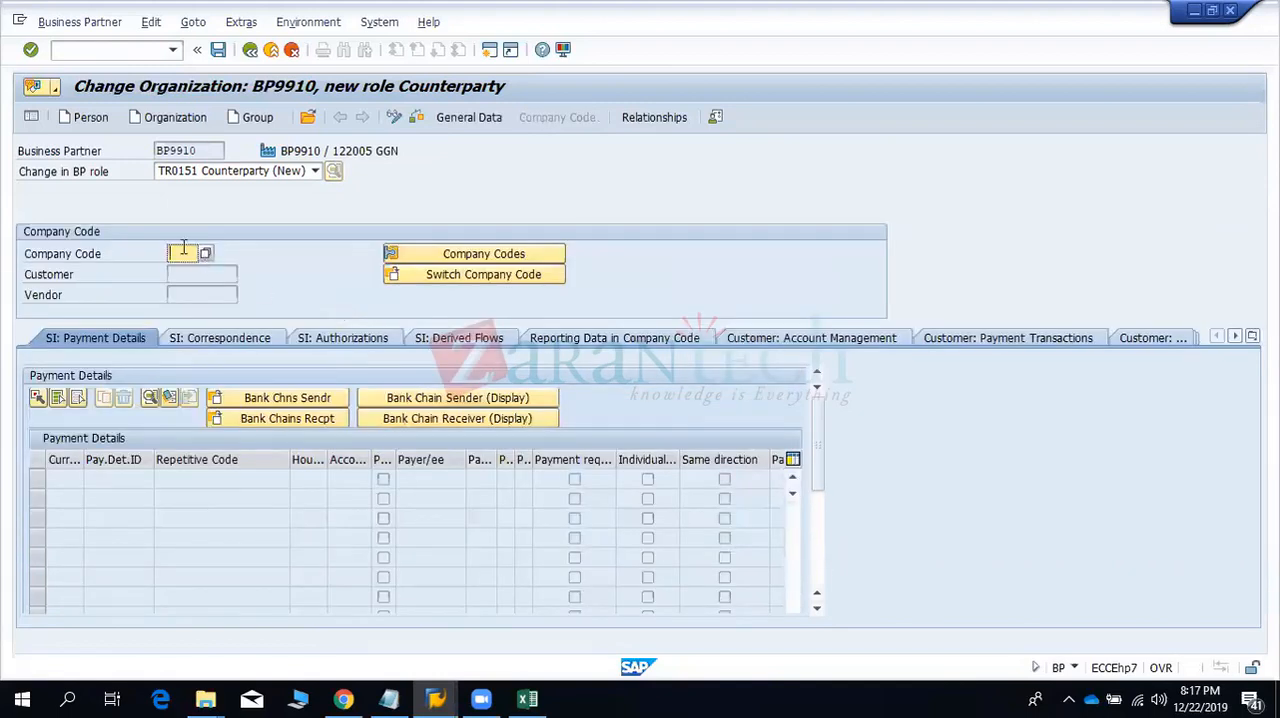
double_click(161, 148)
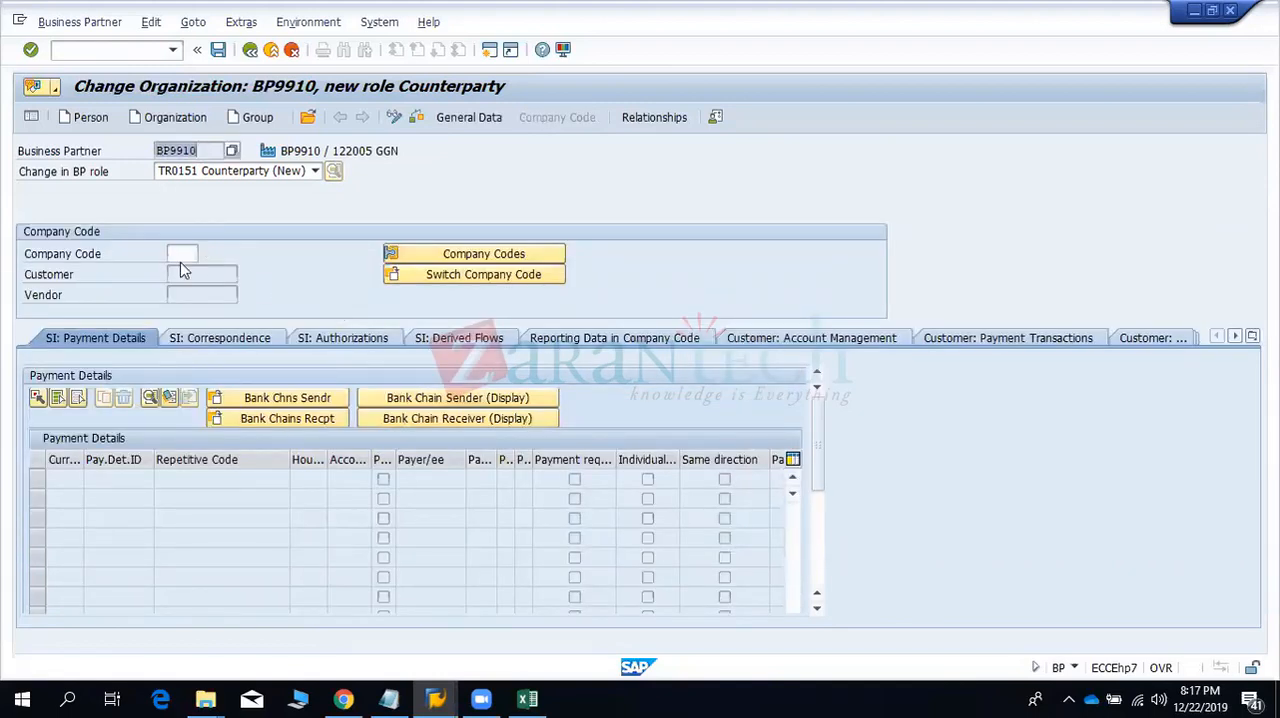
click(182, 254)
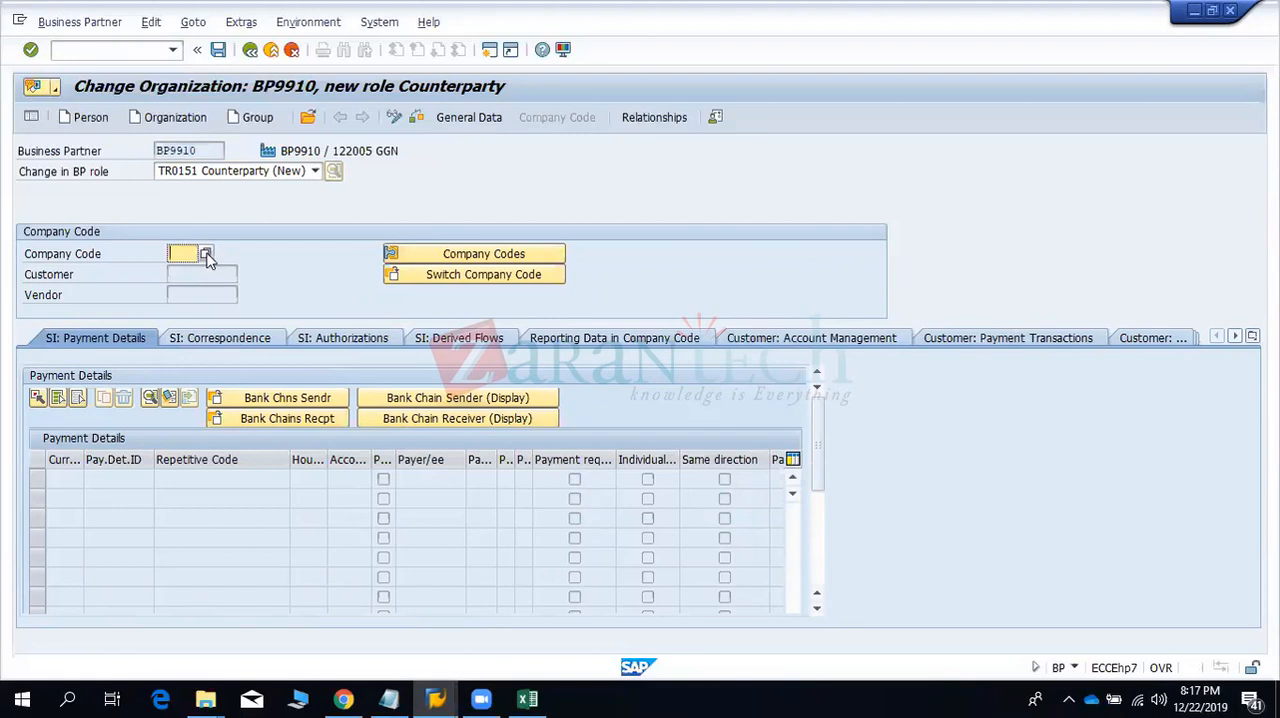
double_click(200, 151)
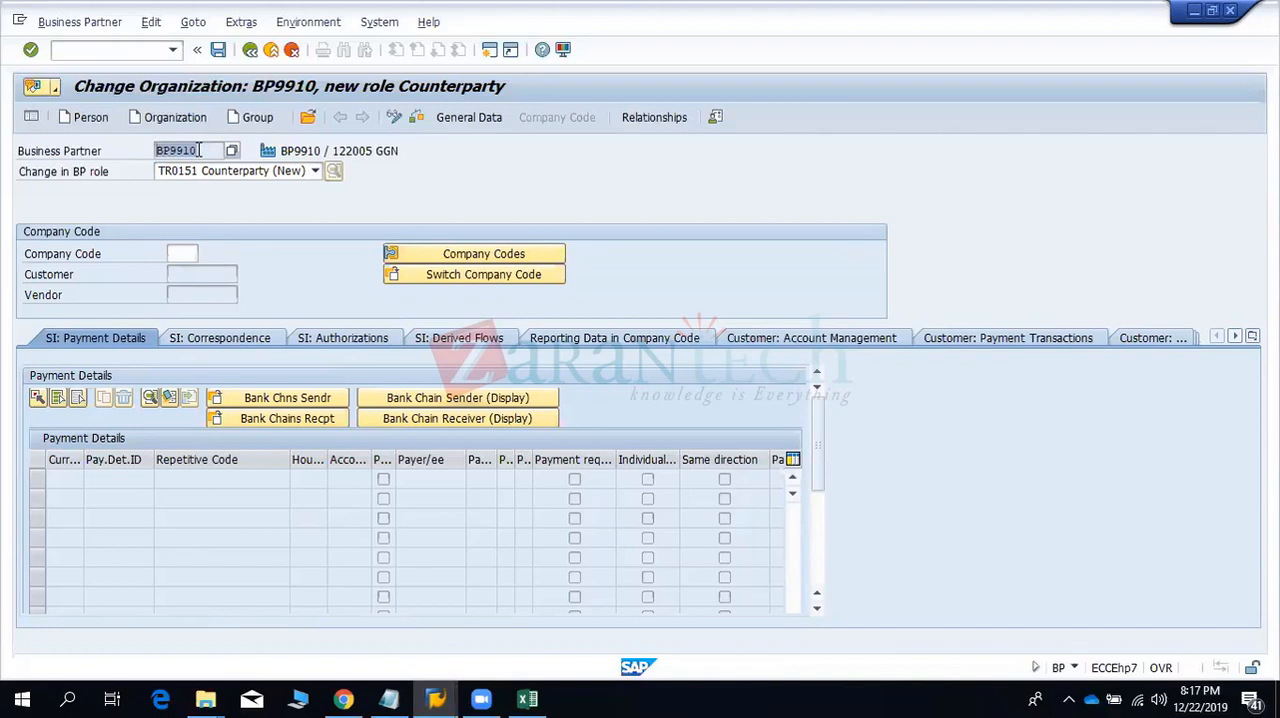
double_click(178, 151)
click(183, 255)
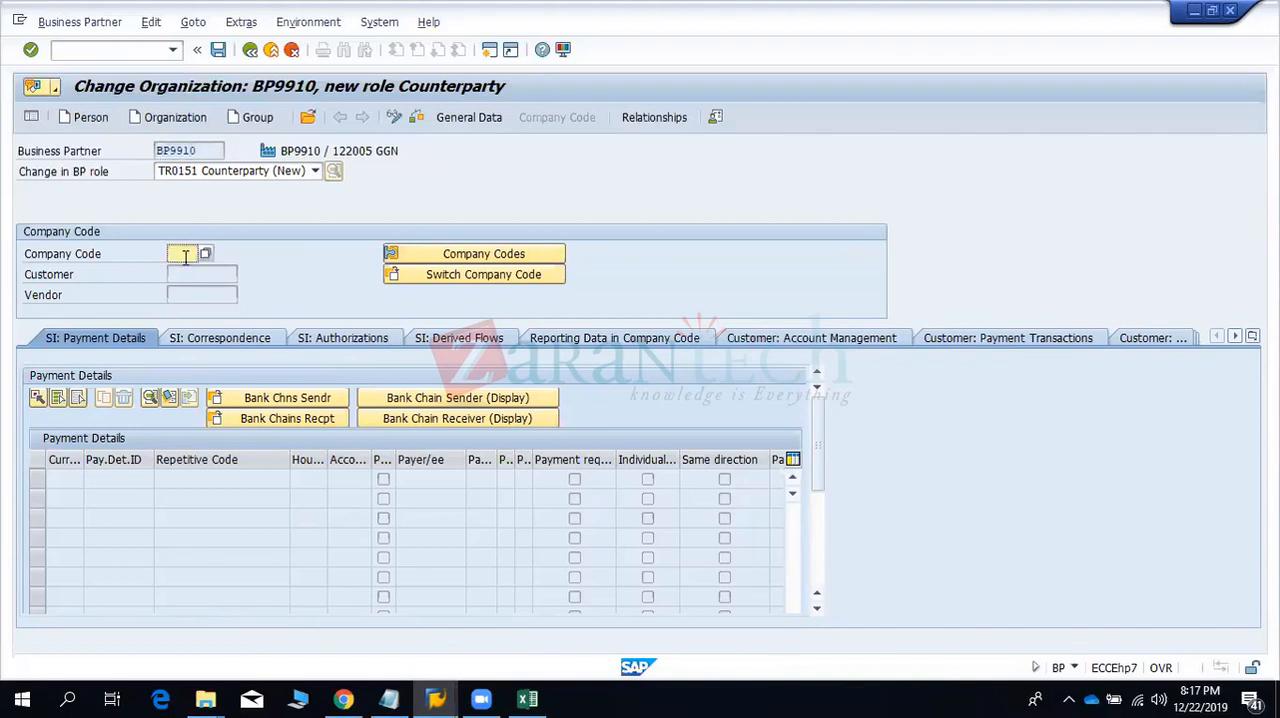
text(9901)
key(Return)
click(82, 480)
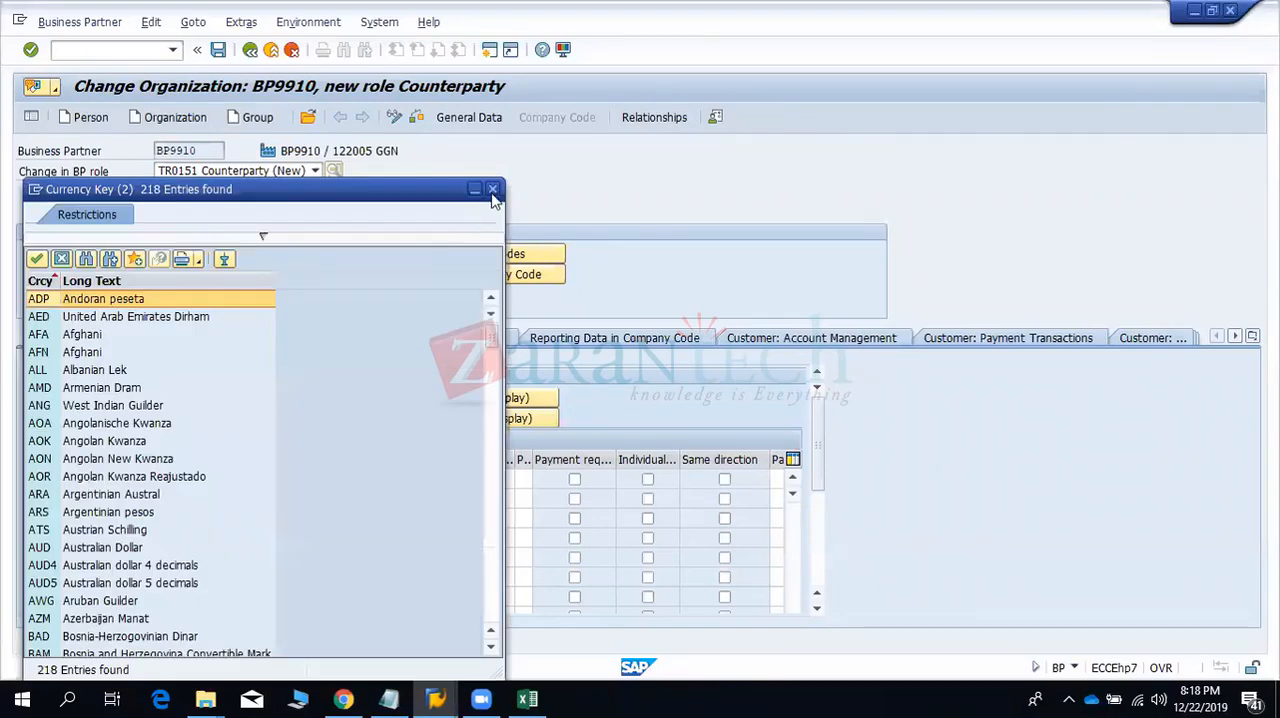
click(492, 190)
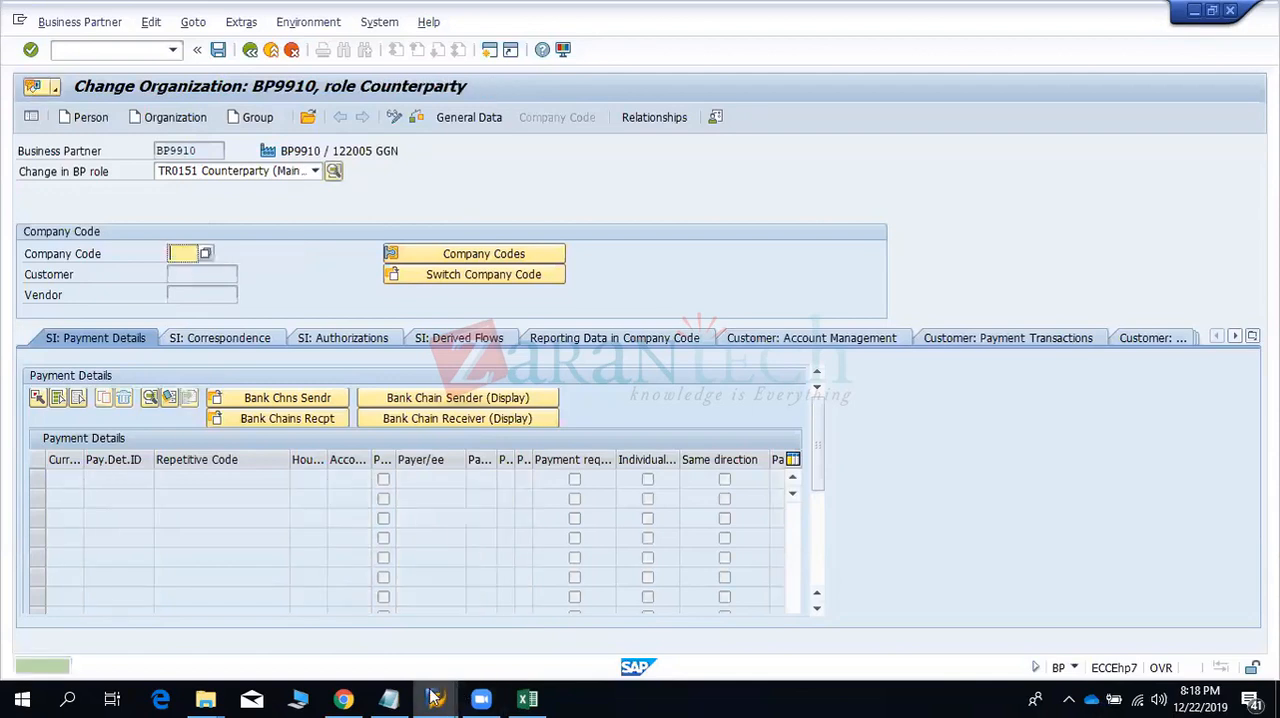
- Switch to the Money Market flow types session and leave it for the Customizing: Execute Project screen
mouse_move(433, 697)
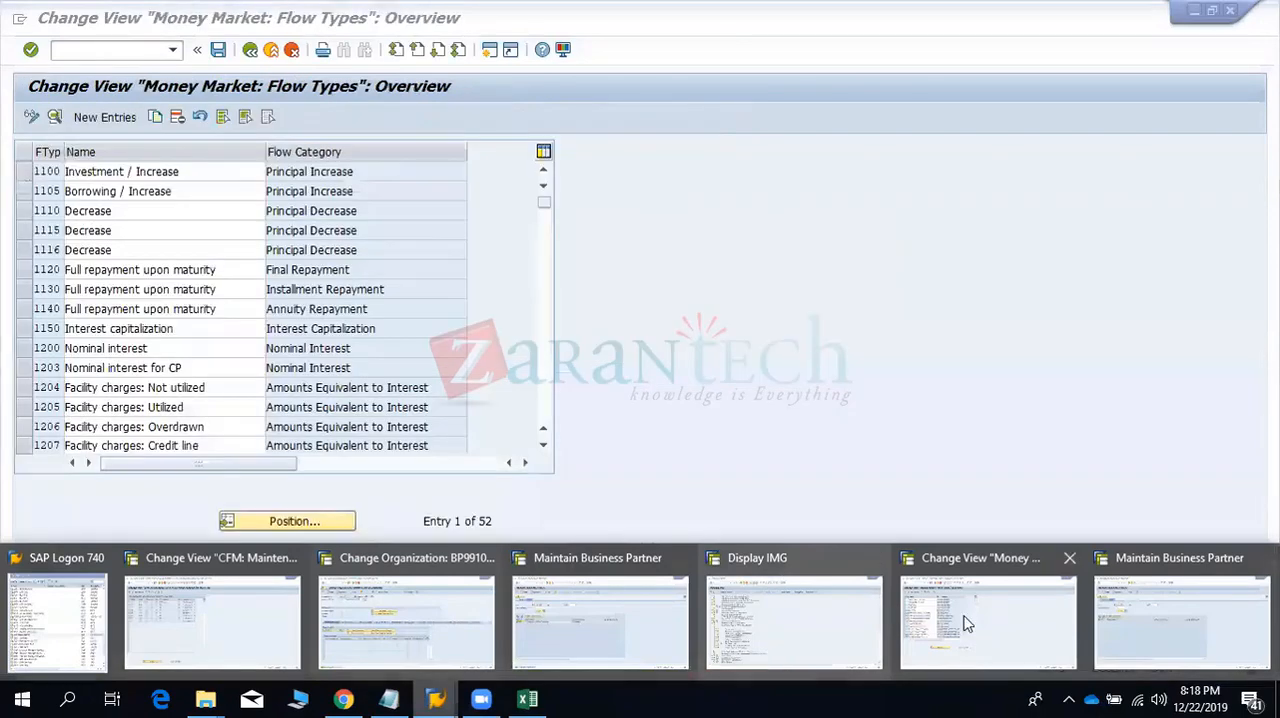
click(965, 625)
click(272, 52)
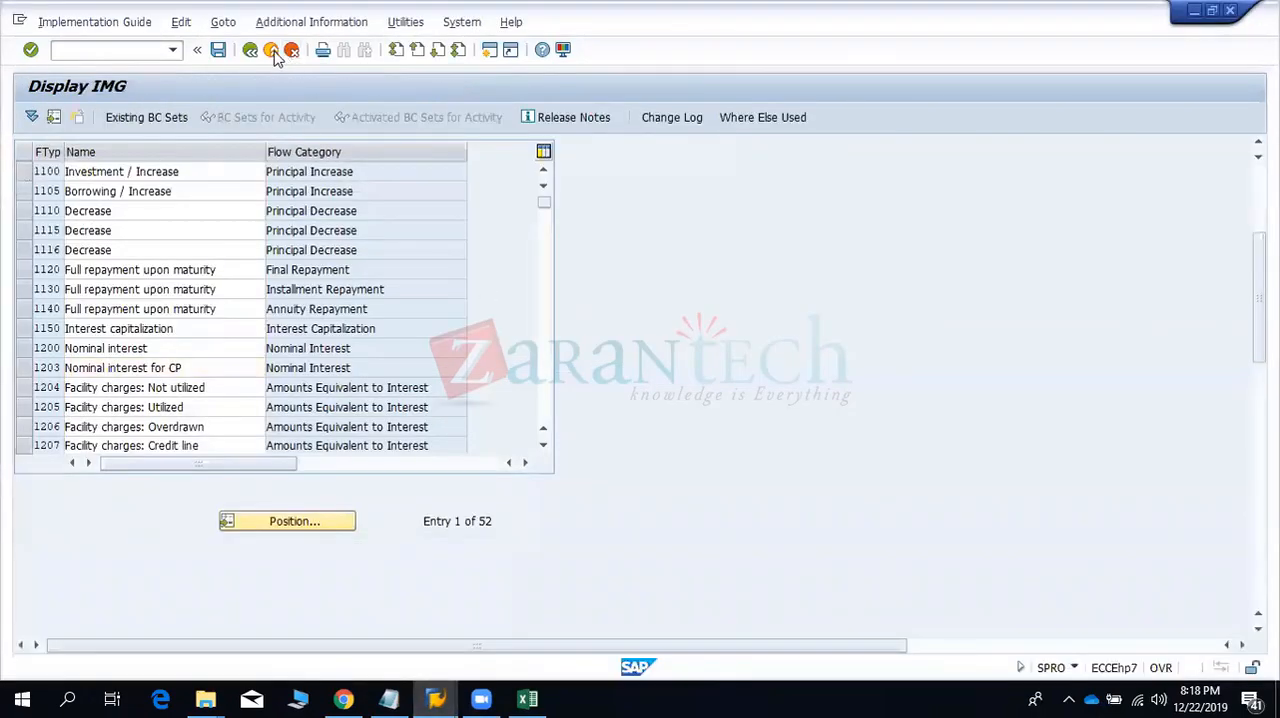
click(275, 55)
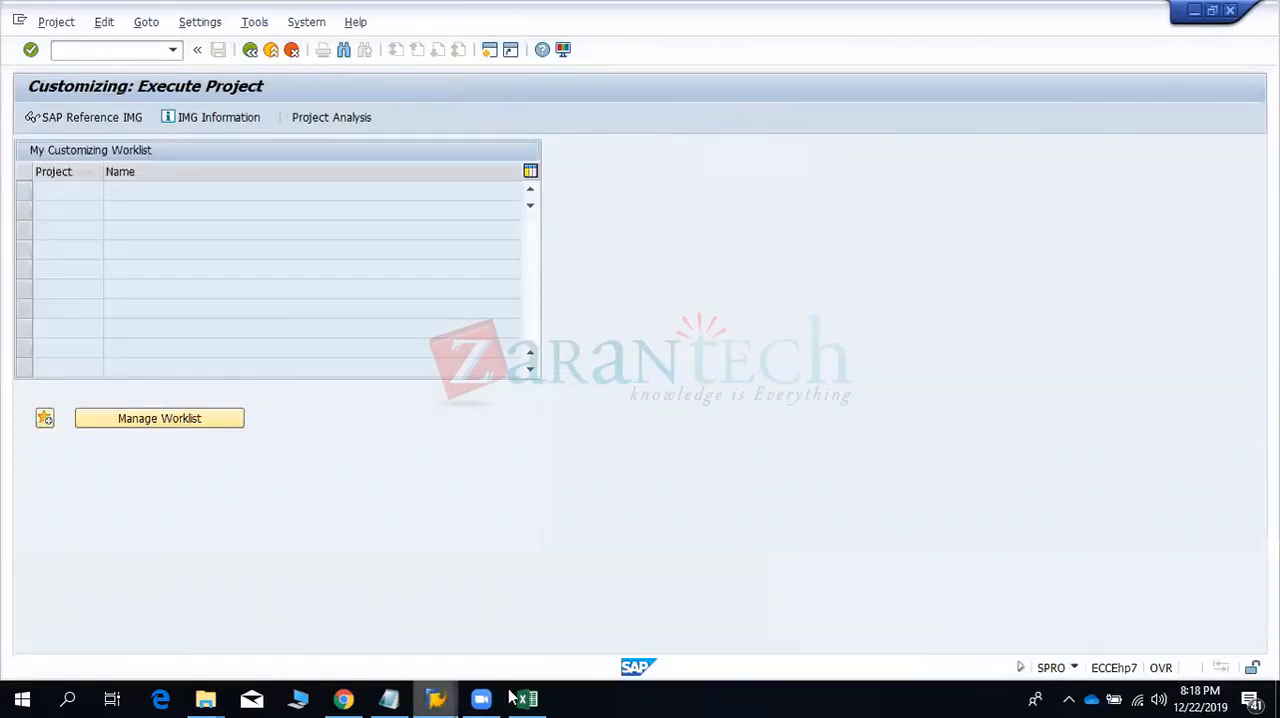
- Exit the extra Maintain Business Partner session and return to the Incoming Function for Mirror Transactions view
click(435, 697)
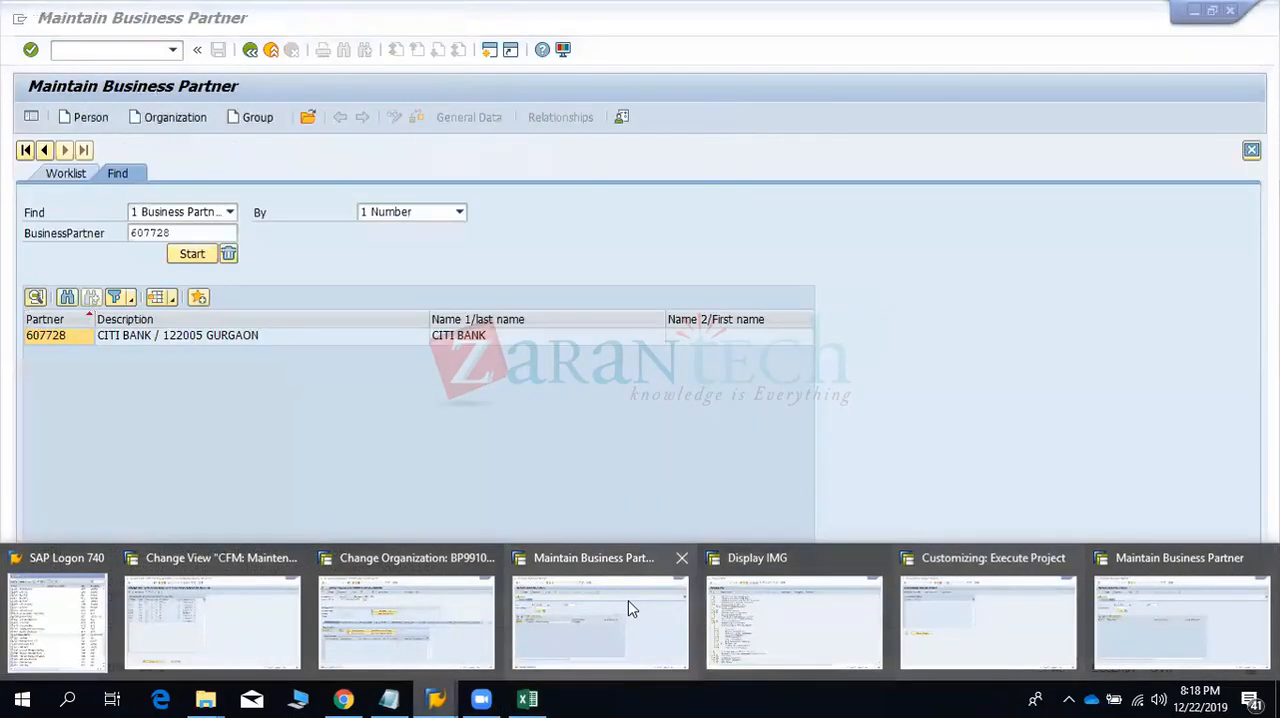
click(630, 608)
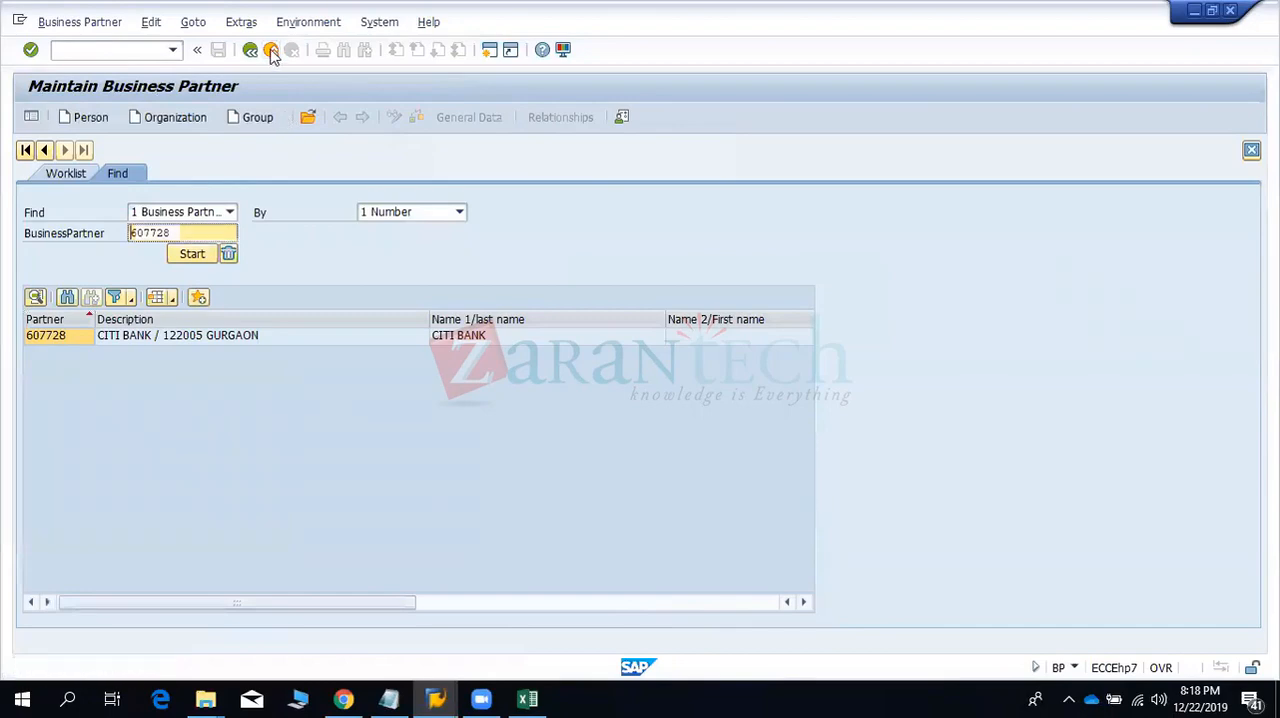
click(270, 52)
click(270, 52)
click(270, 52)
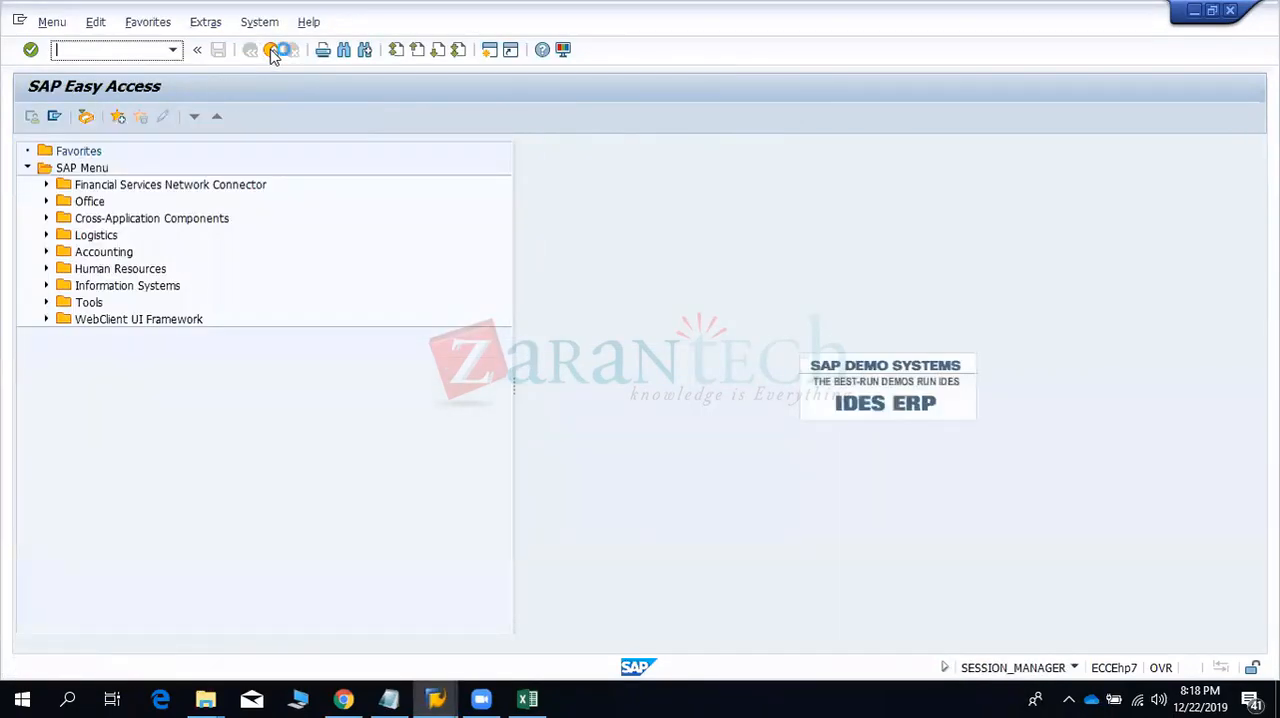
click(270, 52)
click(270, 52)
click(134, 49)
click(270, 52)
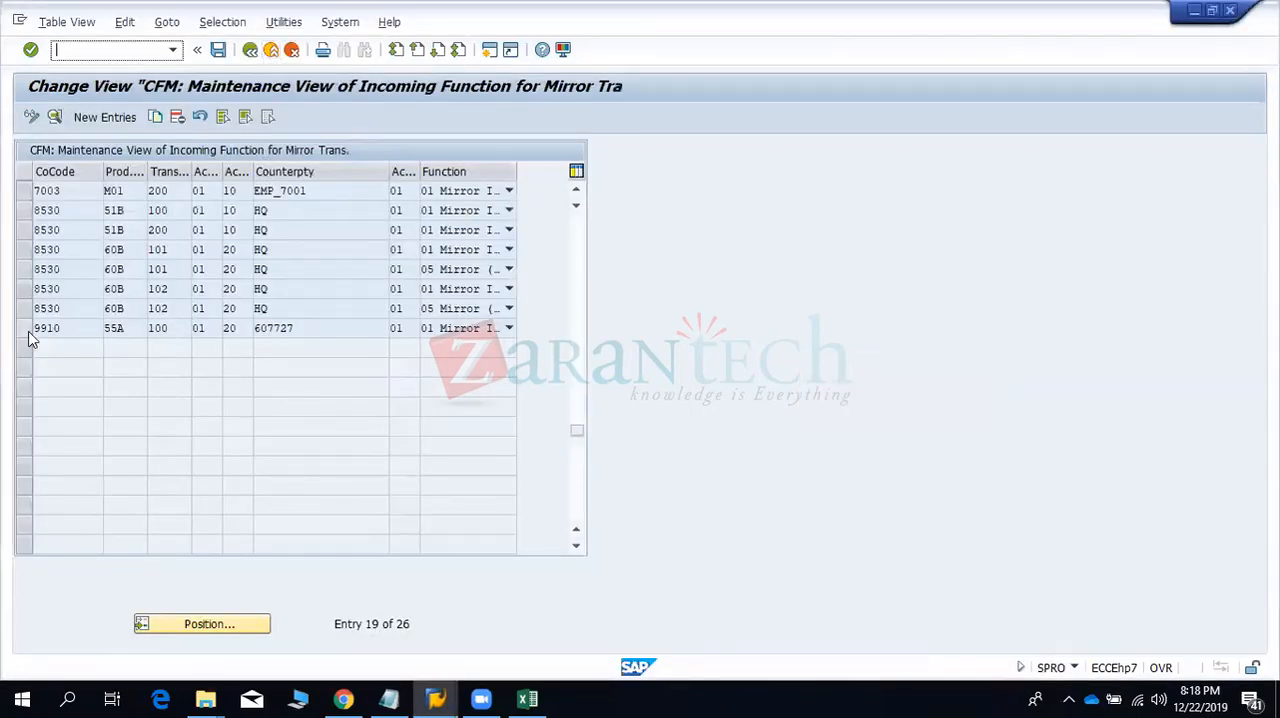
- Check the company code and counterparty of the 9910 entry, and return to the implementation guide
click(67, 329)
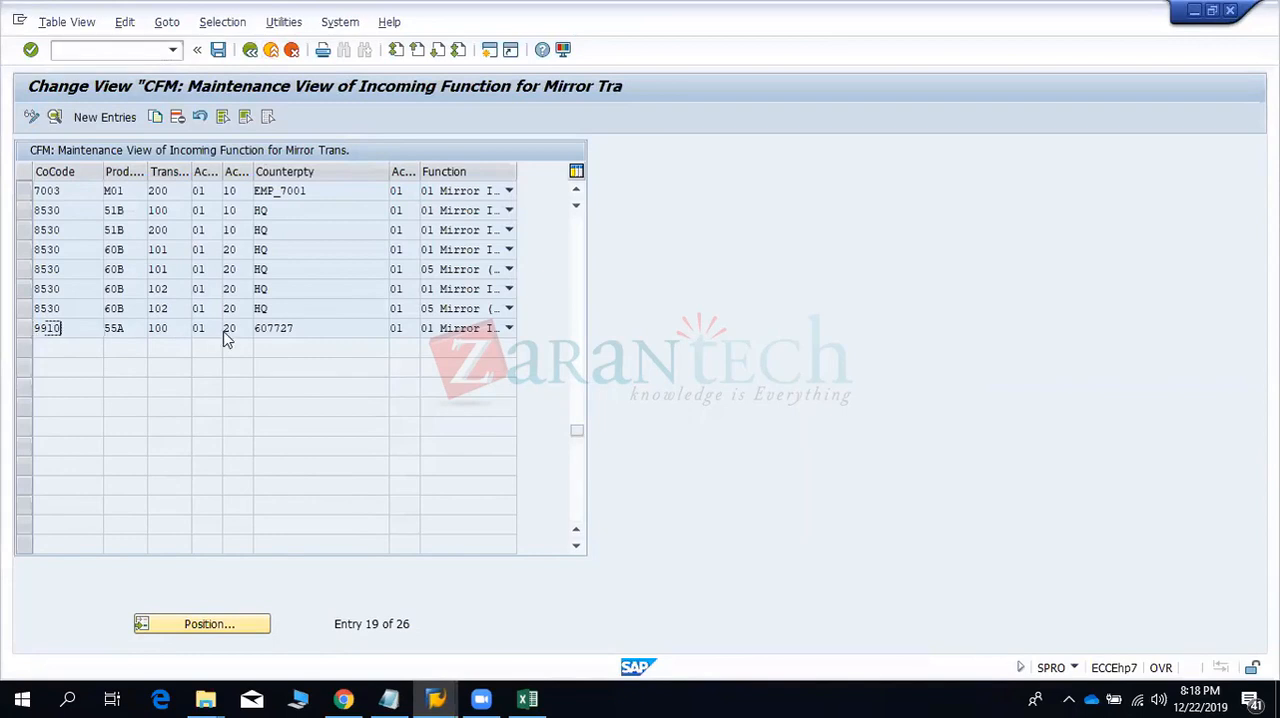
double_click(276, 328)
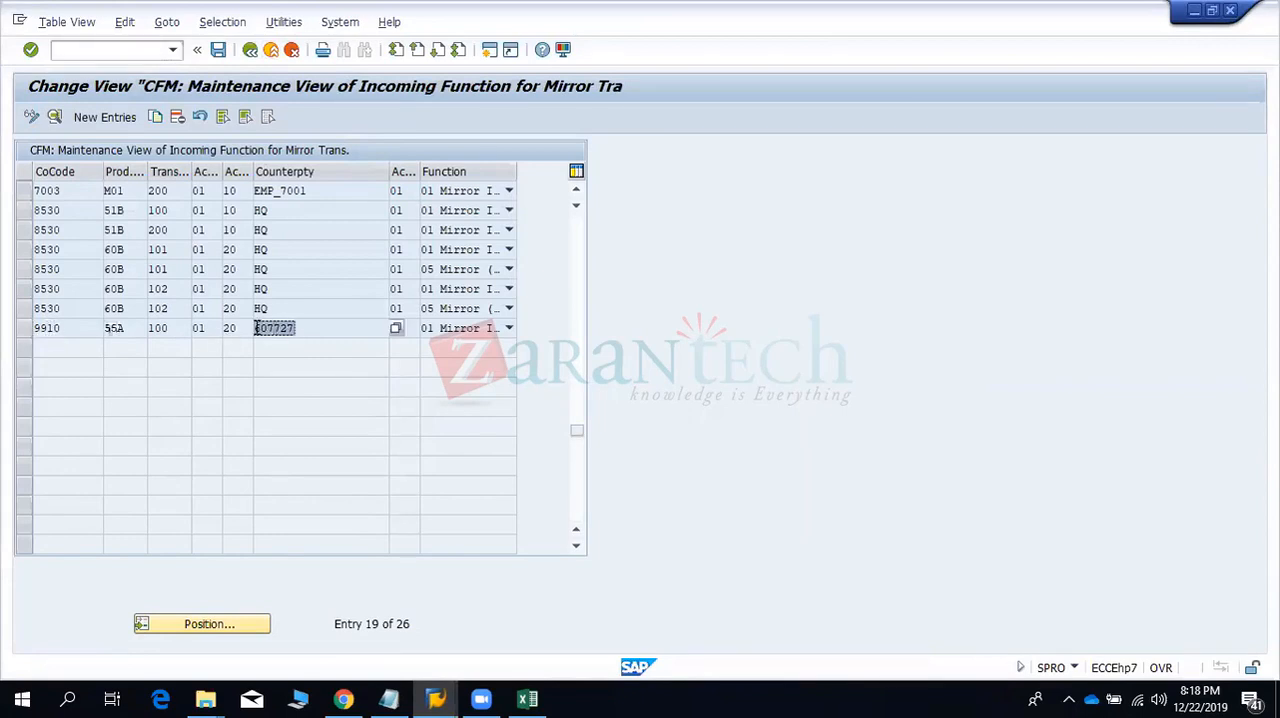
click(250, 49)
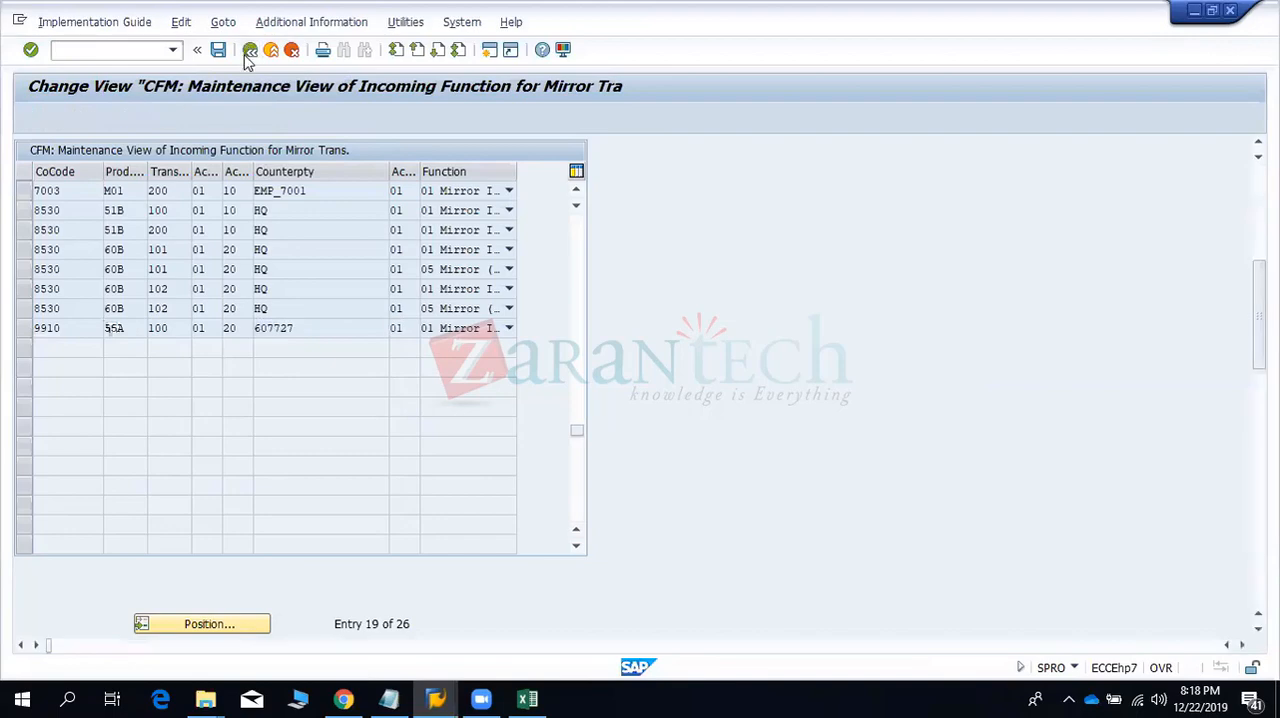
- Inspect the counterparty of company code 9901 in Maintain Relevant Product Types and Transaction Types, and return to the guide
click(253, 492)
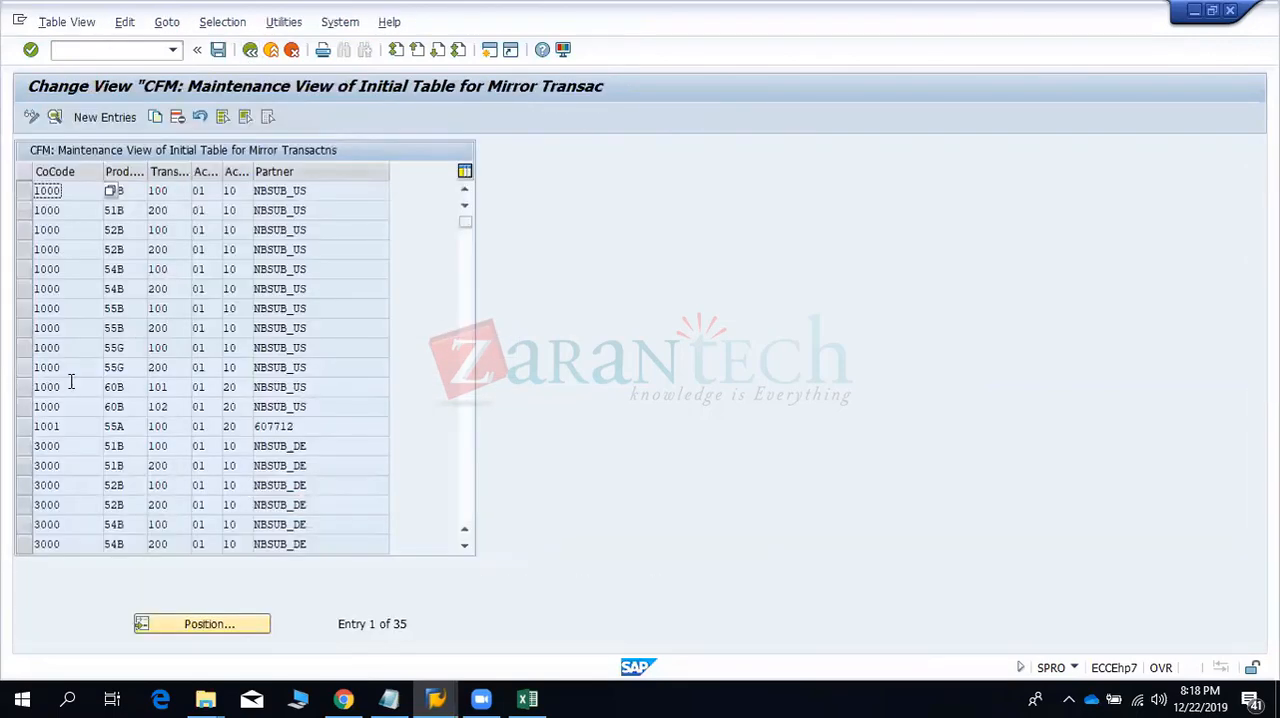
click(190, 624)
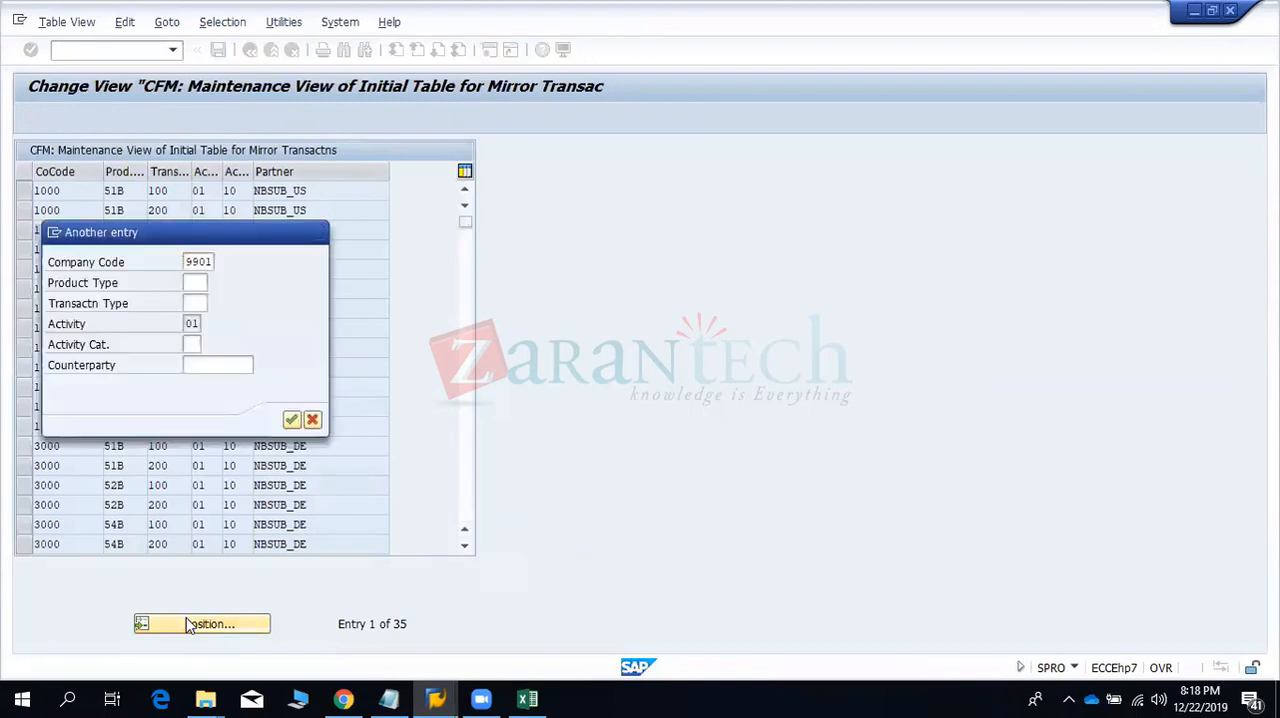
key(Return)
click(298, 190)
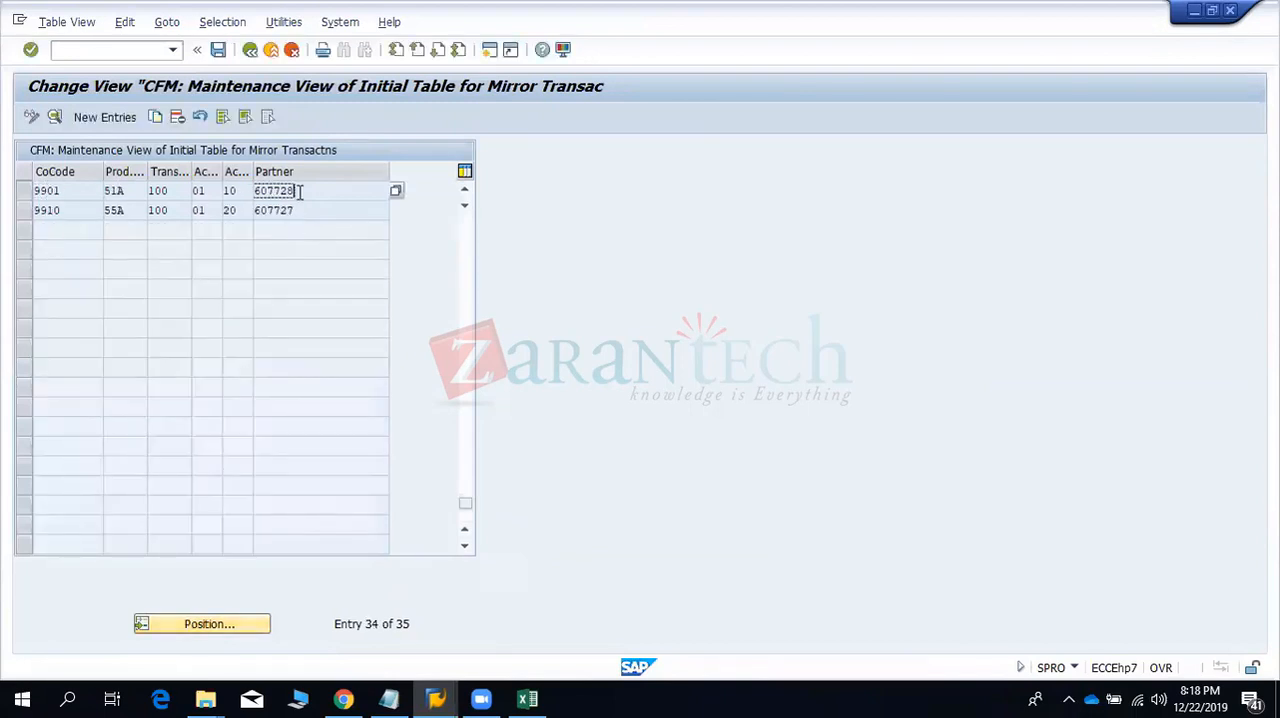
double_click(298, 190)
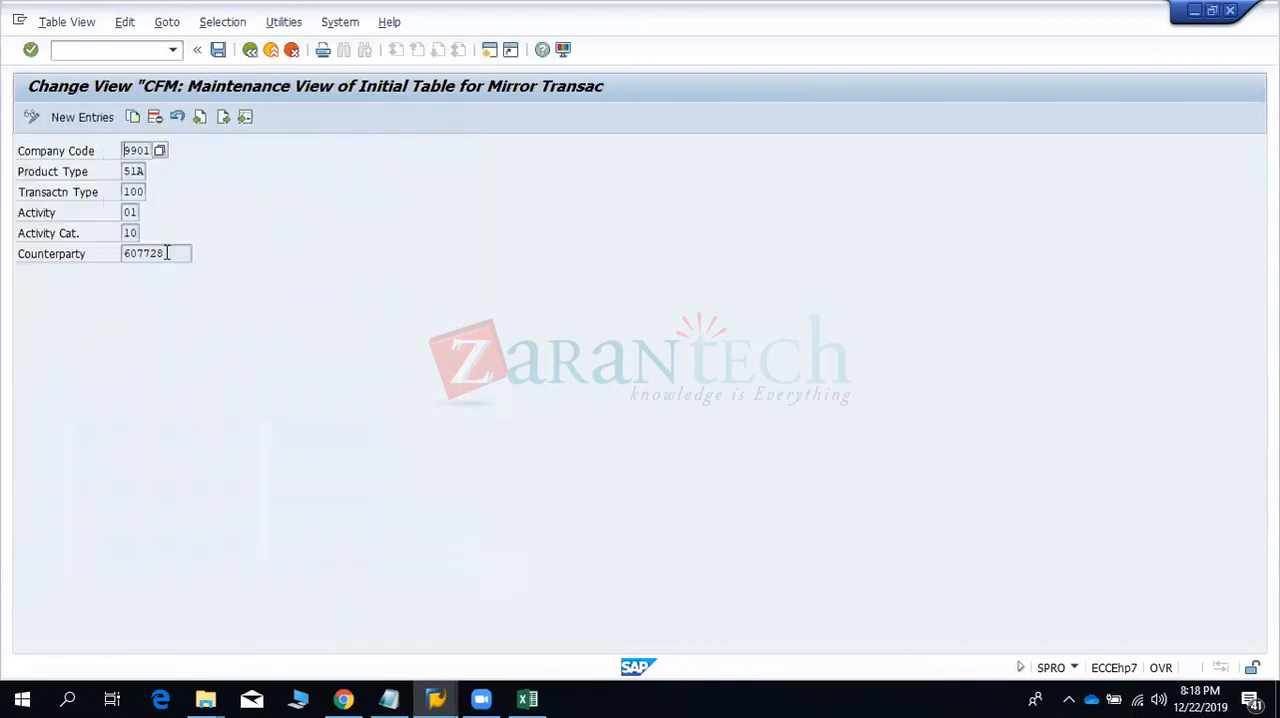
drag(167, 253, 102, 255)
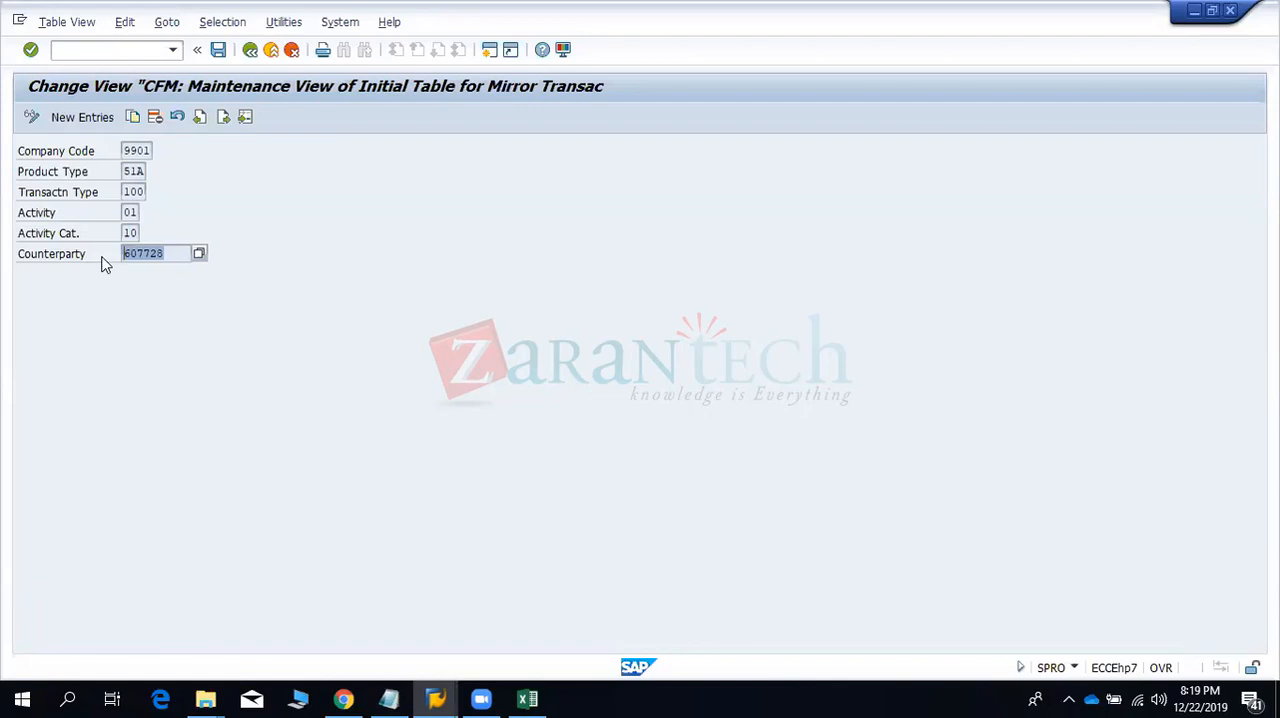
click(250, 49)
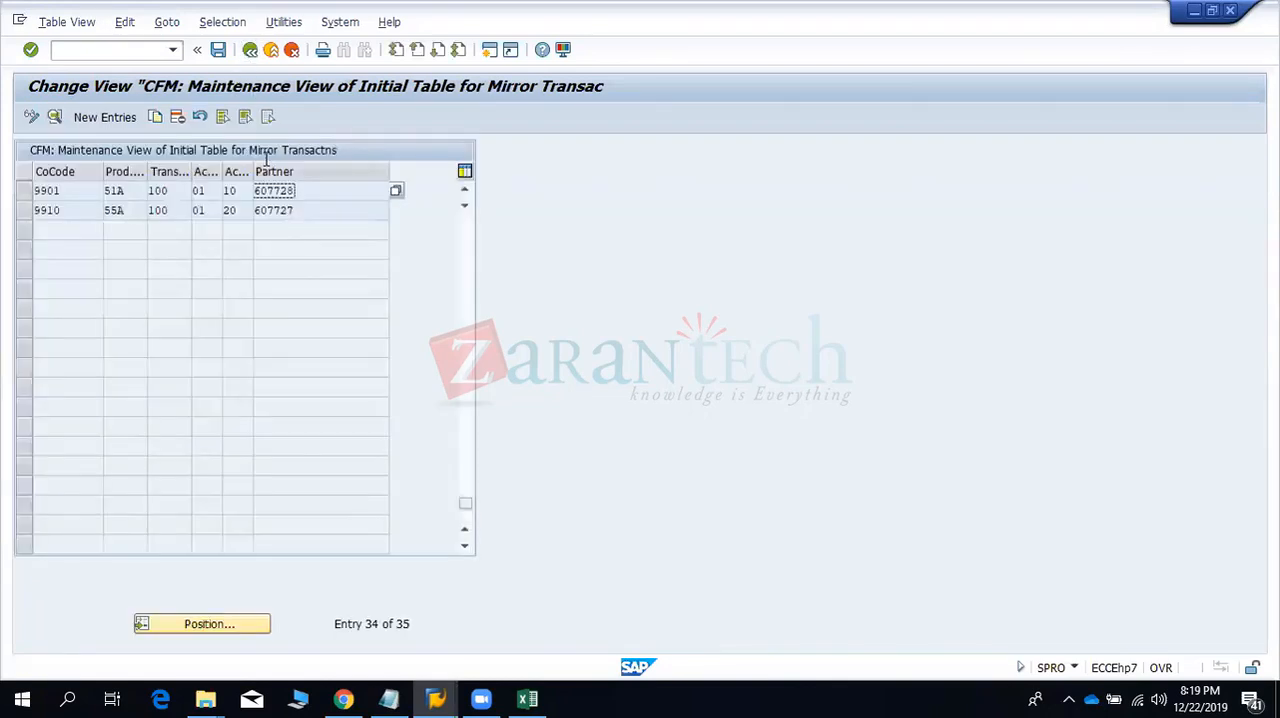
click(250, 49)
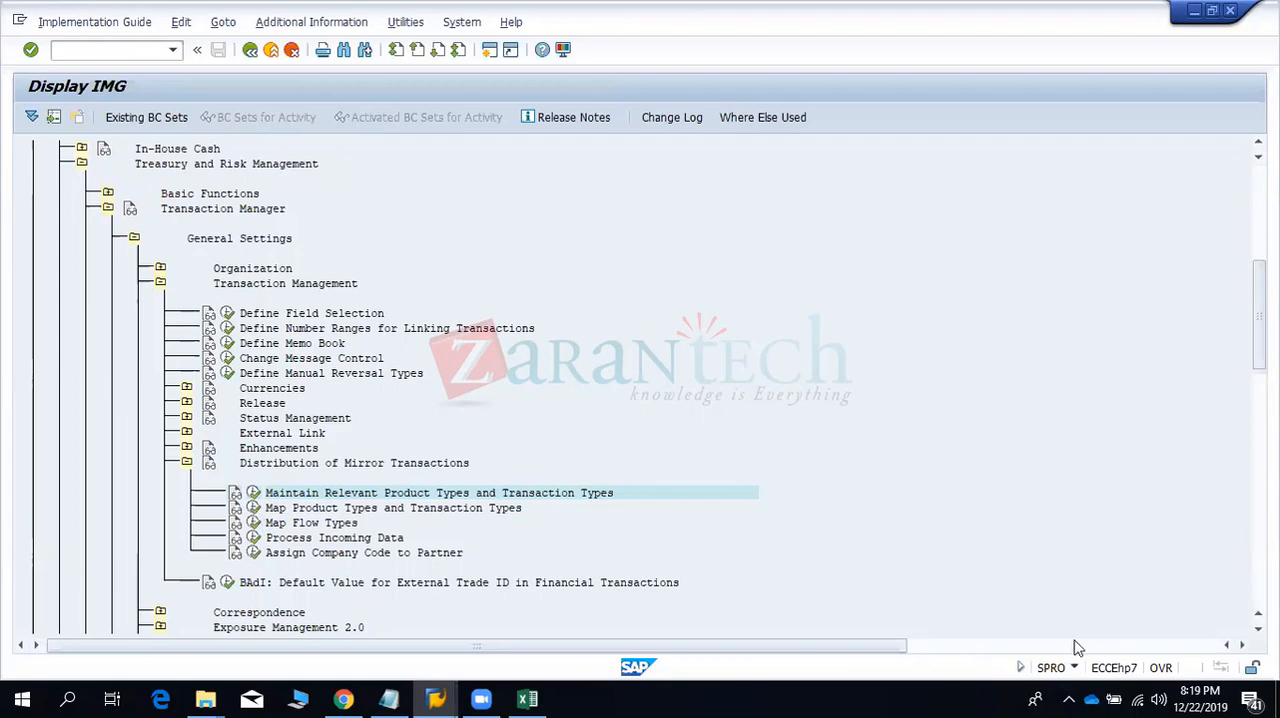
scroll(254, 512, right, 5)
click(797, 390)
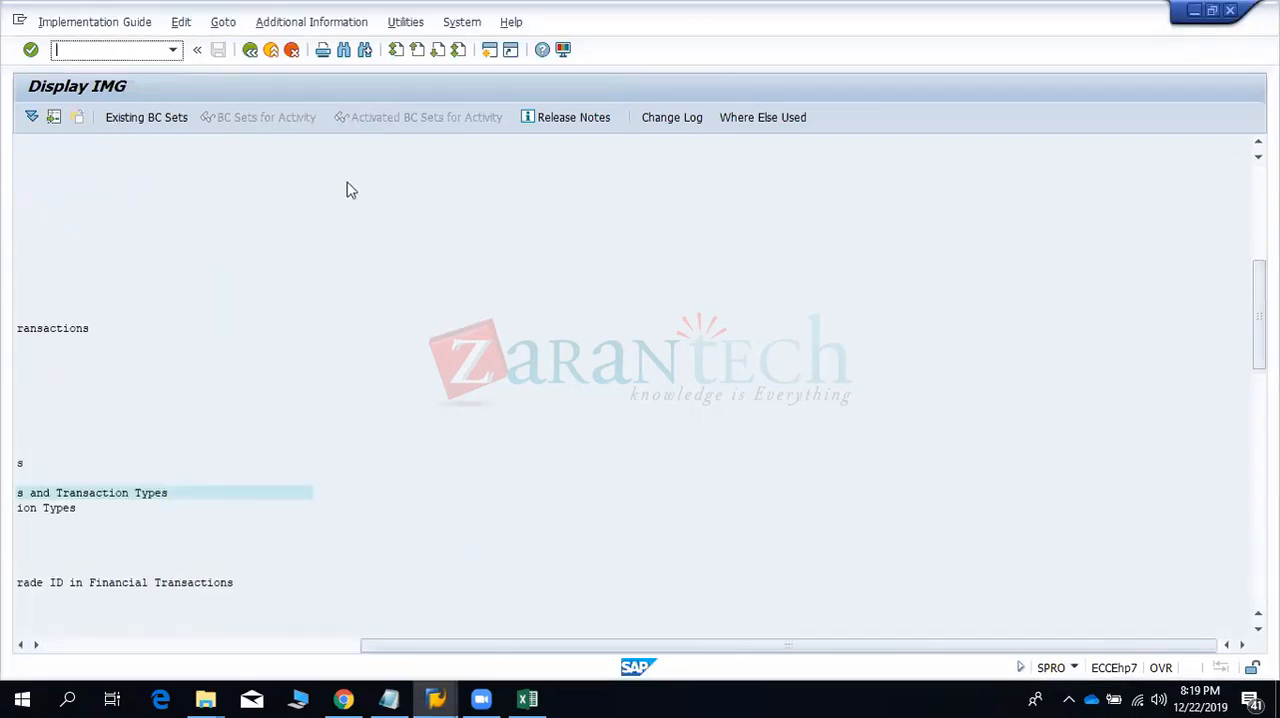
click(58, 647)
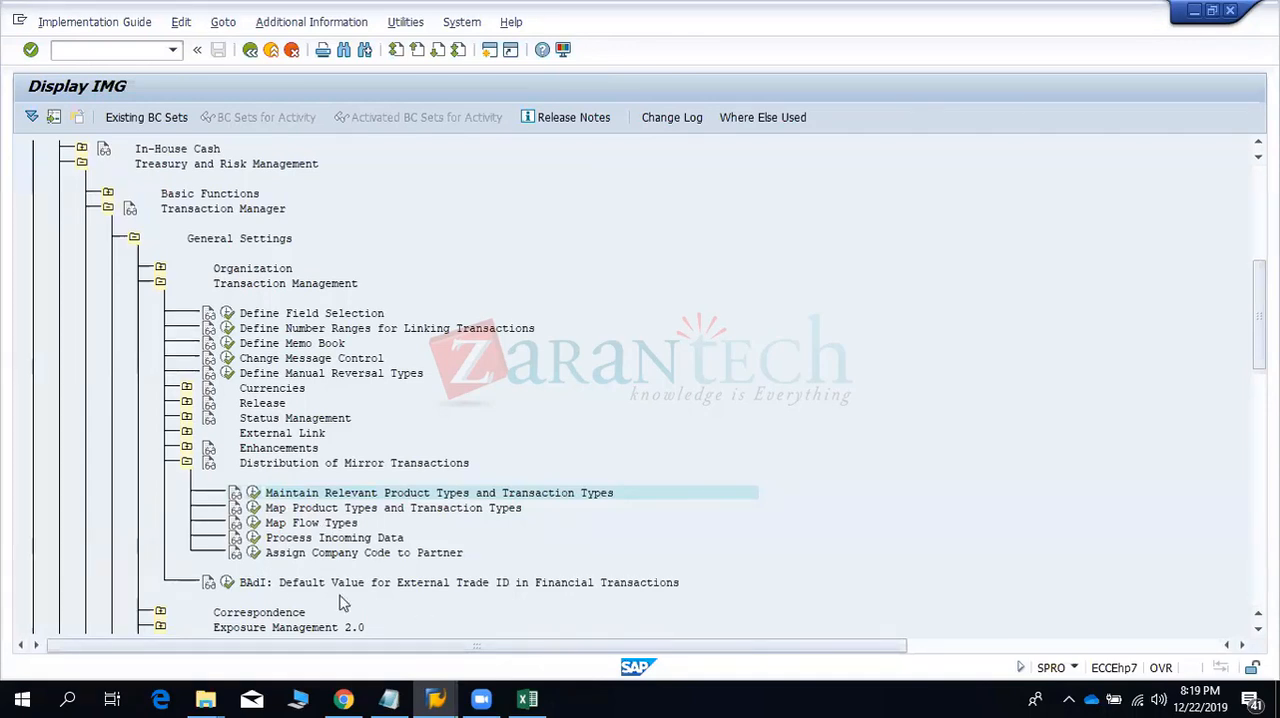
- Look at implementation creation for the BAdI Default Value for External Trade ID, list the composite enhancement implementations, and cancel
click(228, 582)
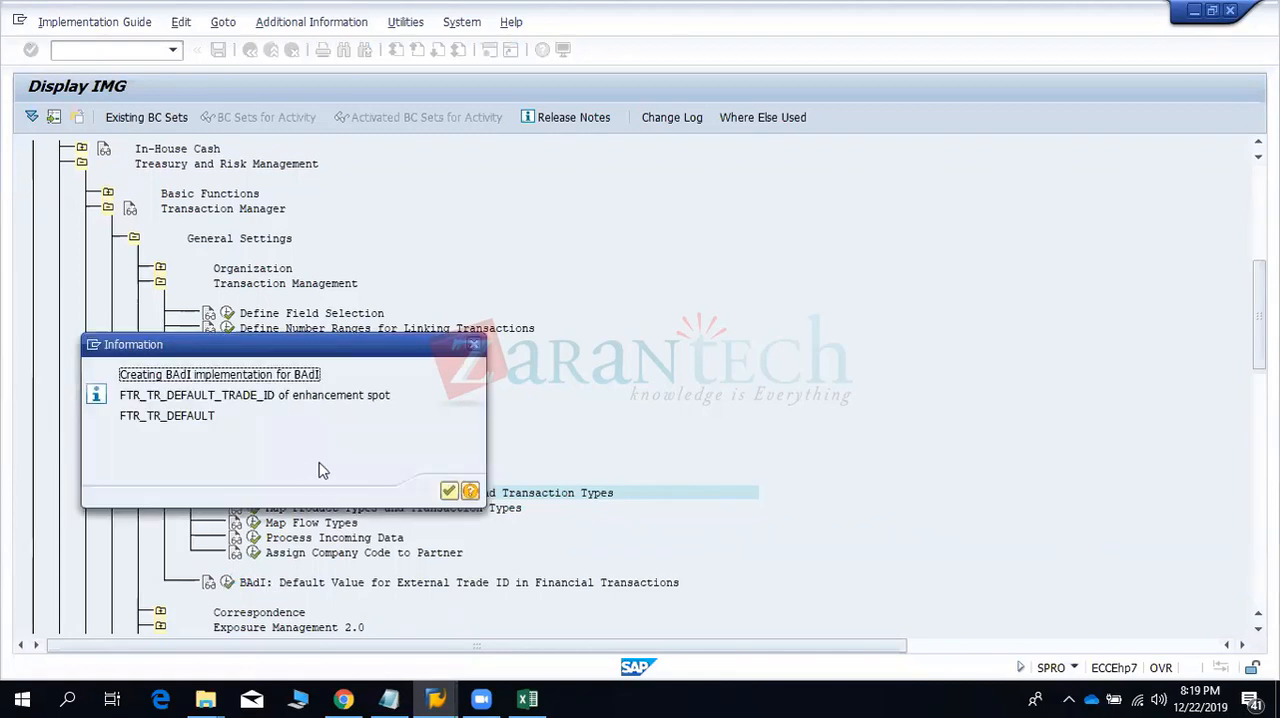
click(448, 492)
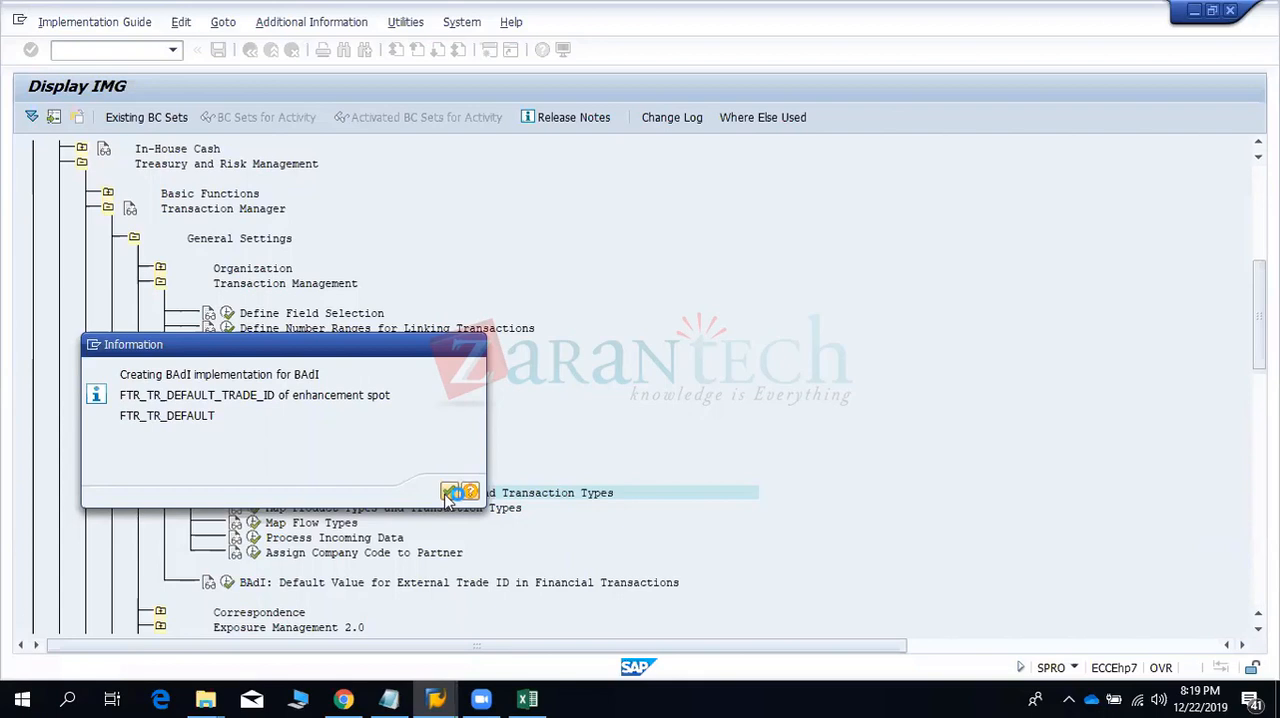
click(449, 492)
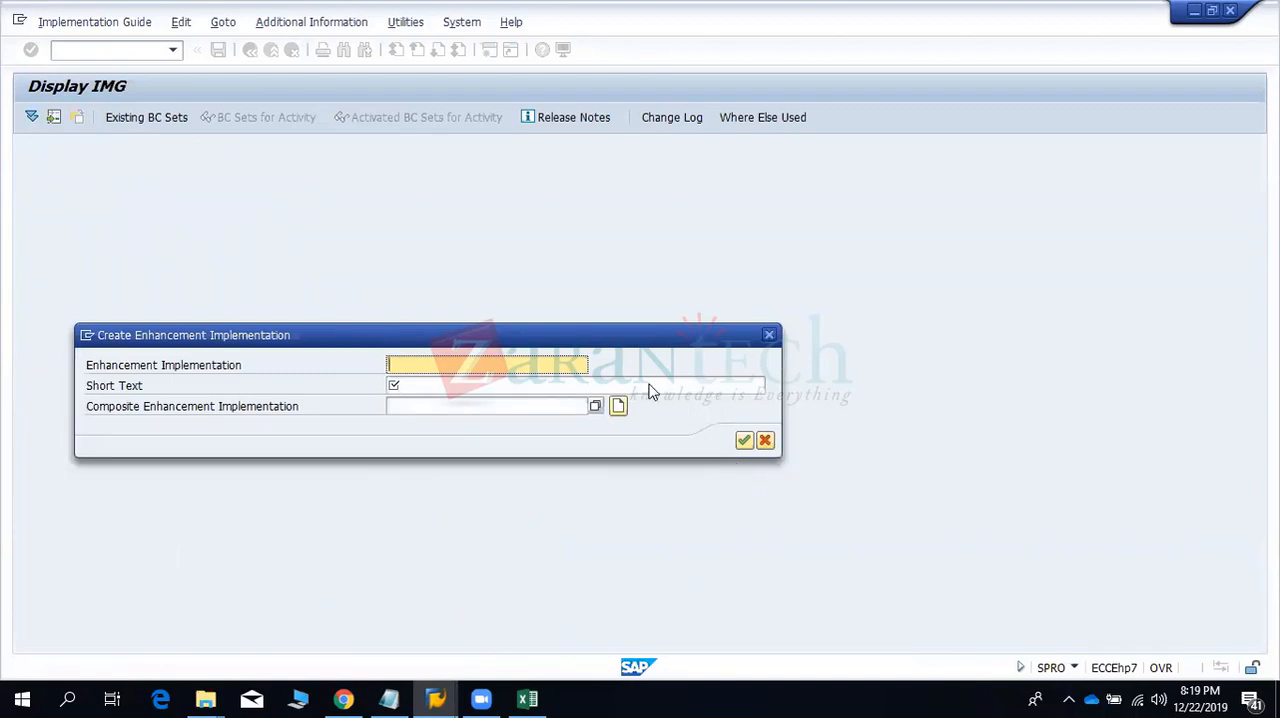
click(596, 406)
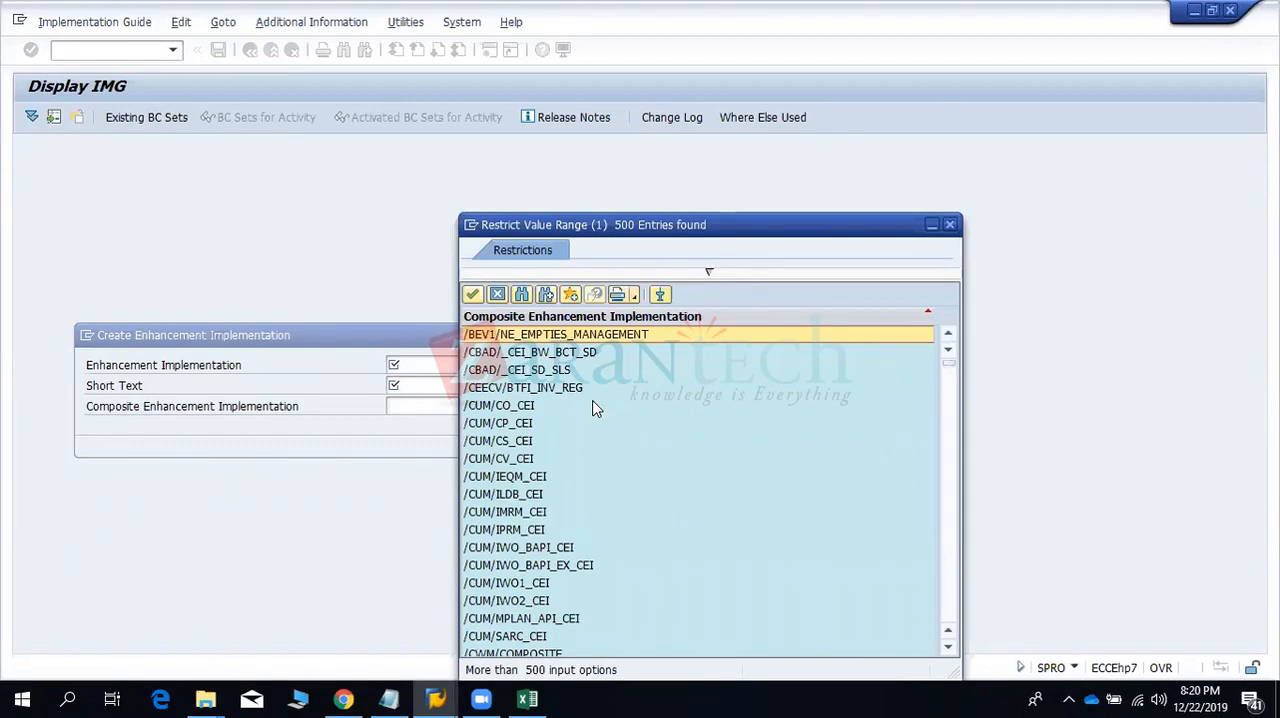
click(949, 224)
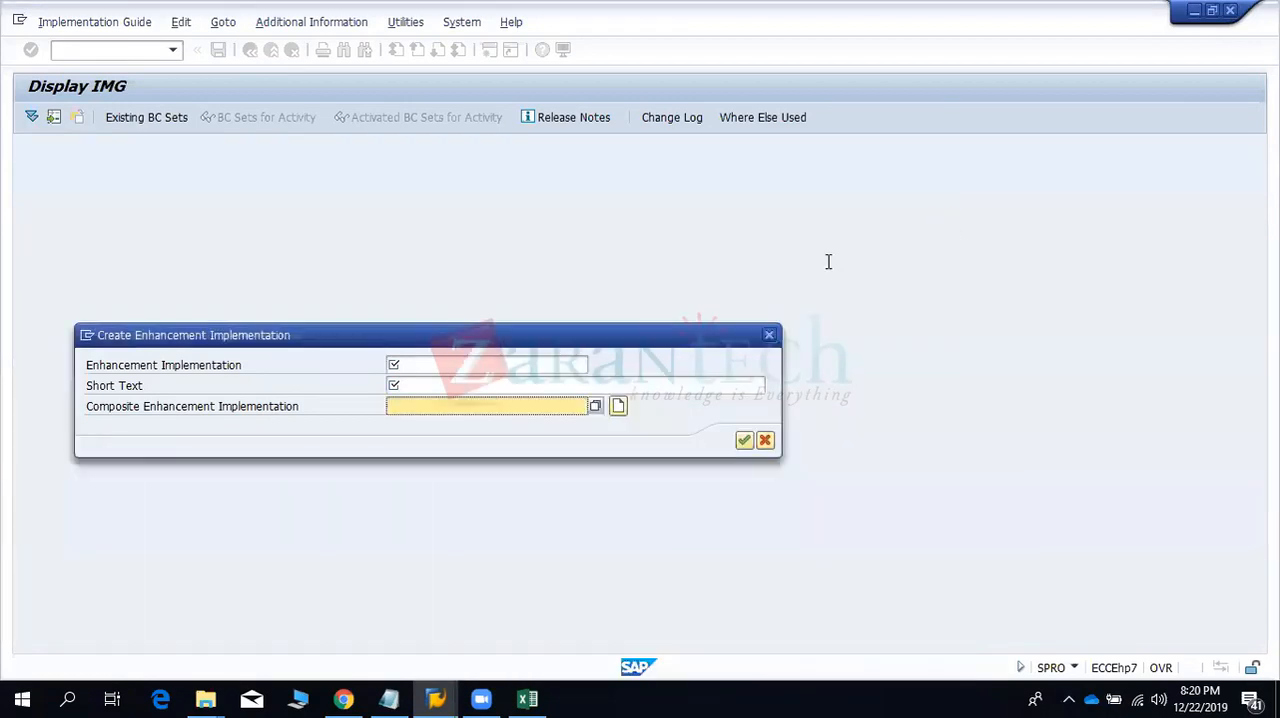
click(767, 442)
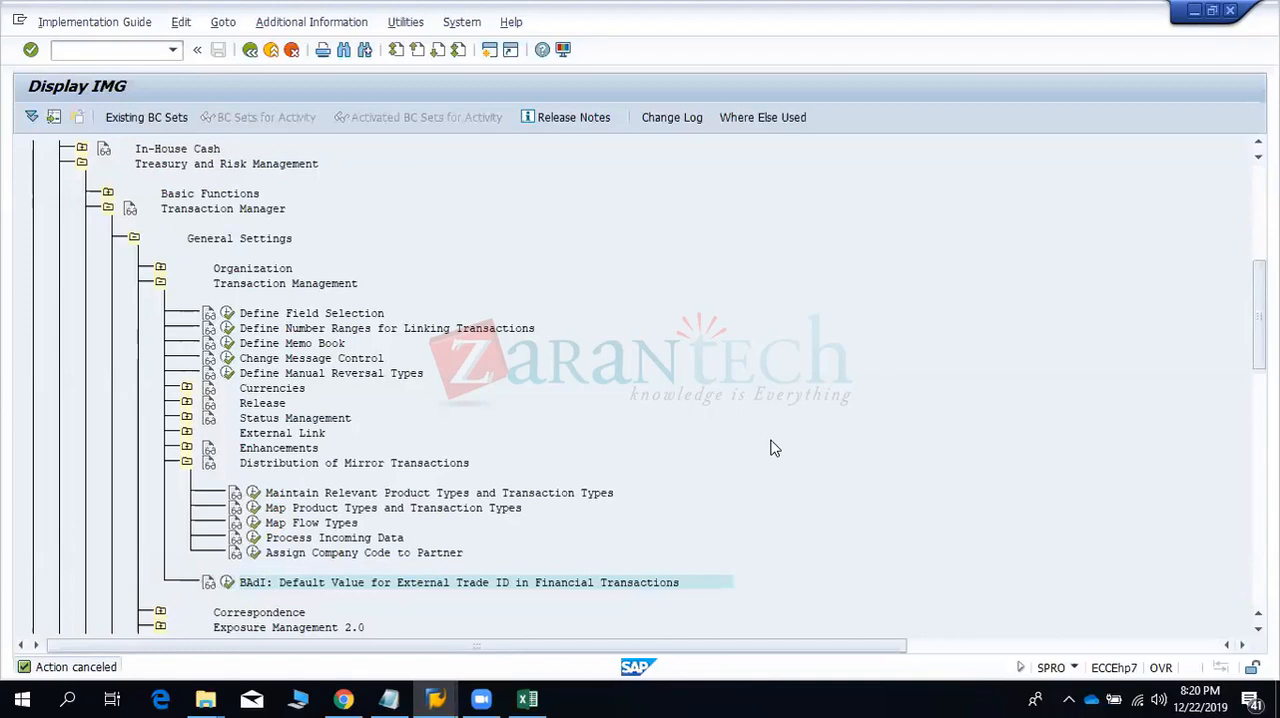
- Switch to the Excel workbook and enter FTR_MIR_BAPI_CREATE BAPI in cell H12
click(528, 699)
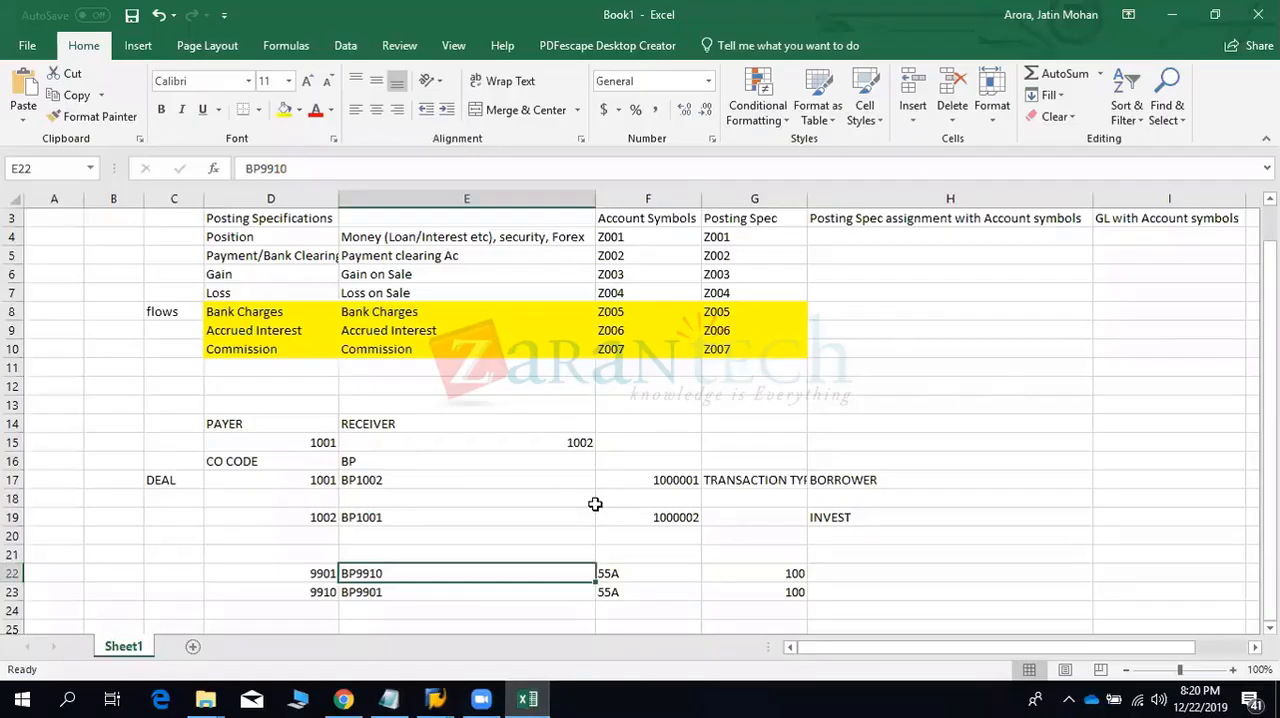
click(948, 323)
key(Up)
key(Up)
key(Up)
key(Down)
key(Down)
key(Down)
key(Down)
key(Down)
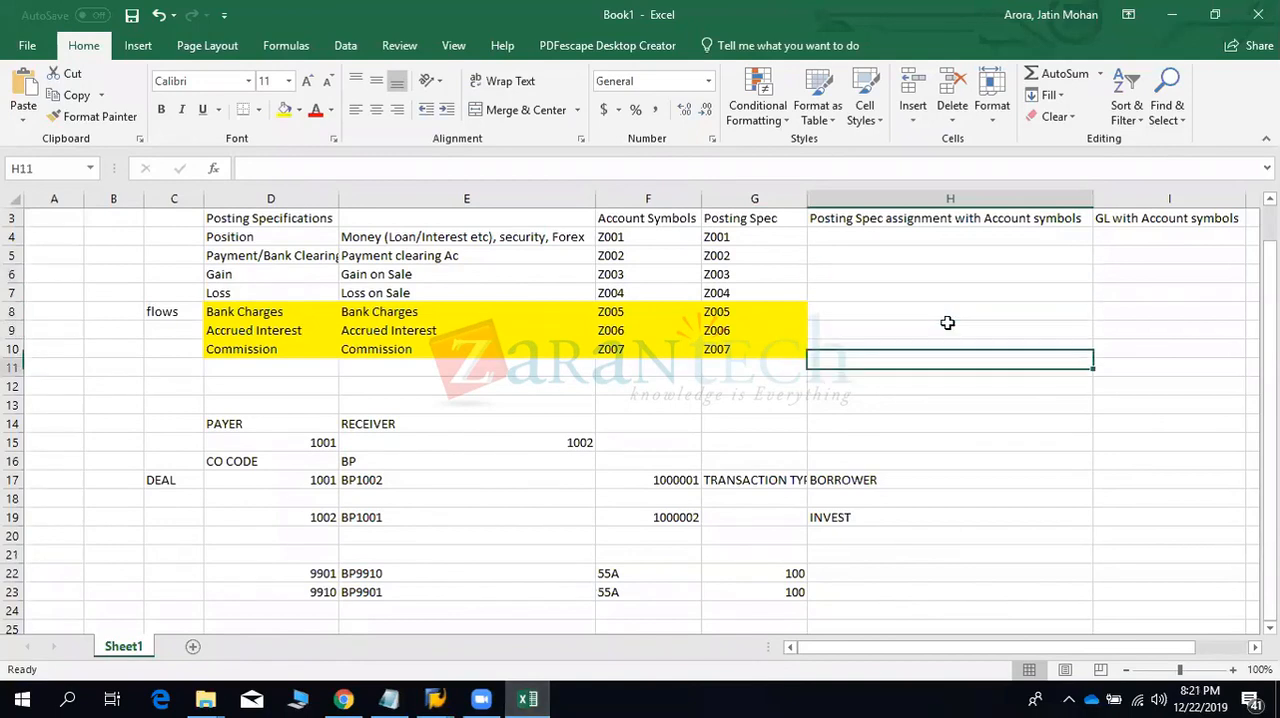
key(Down)
text(FTR)
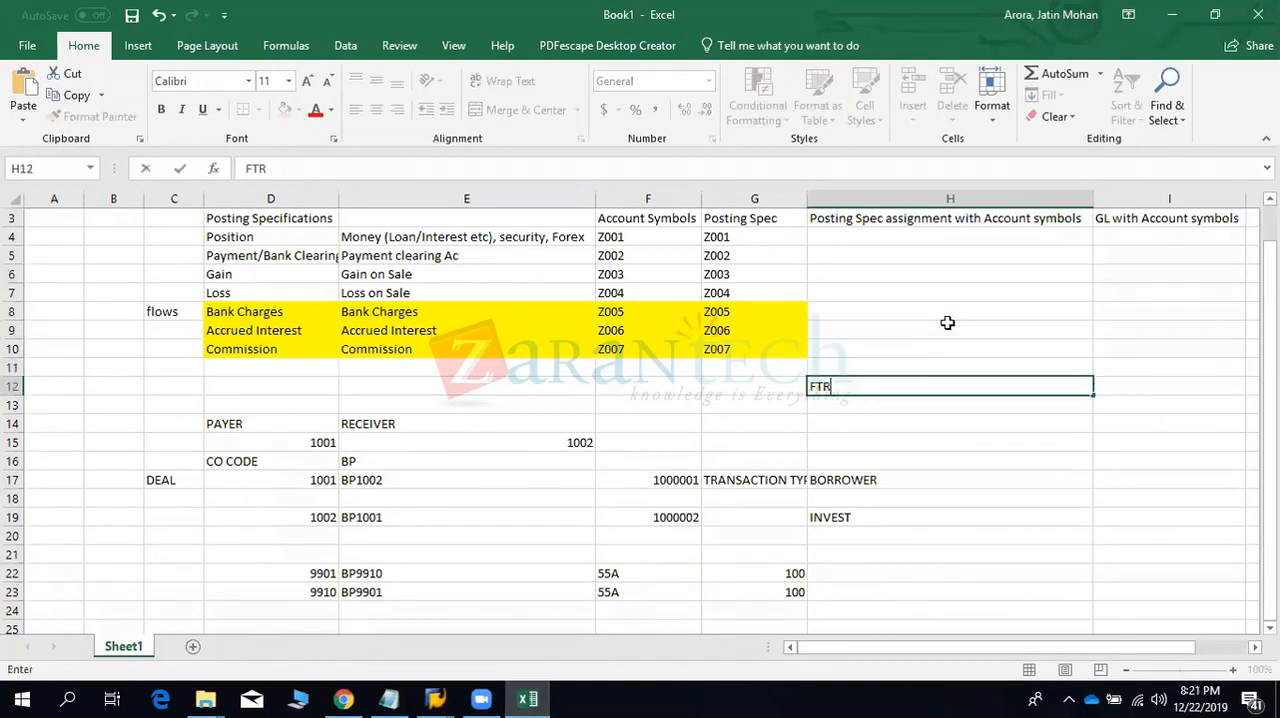
text(_MIR_BAPI)
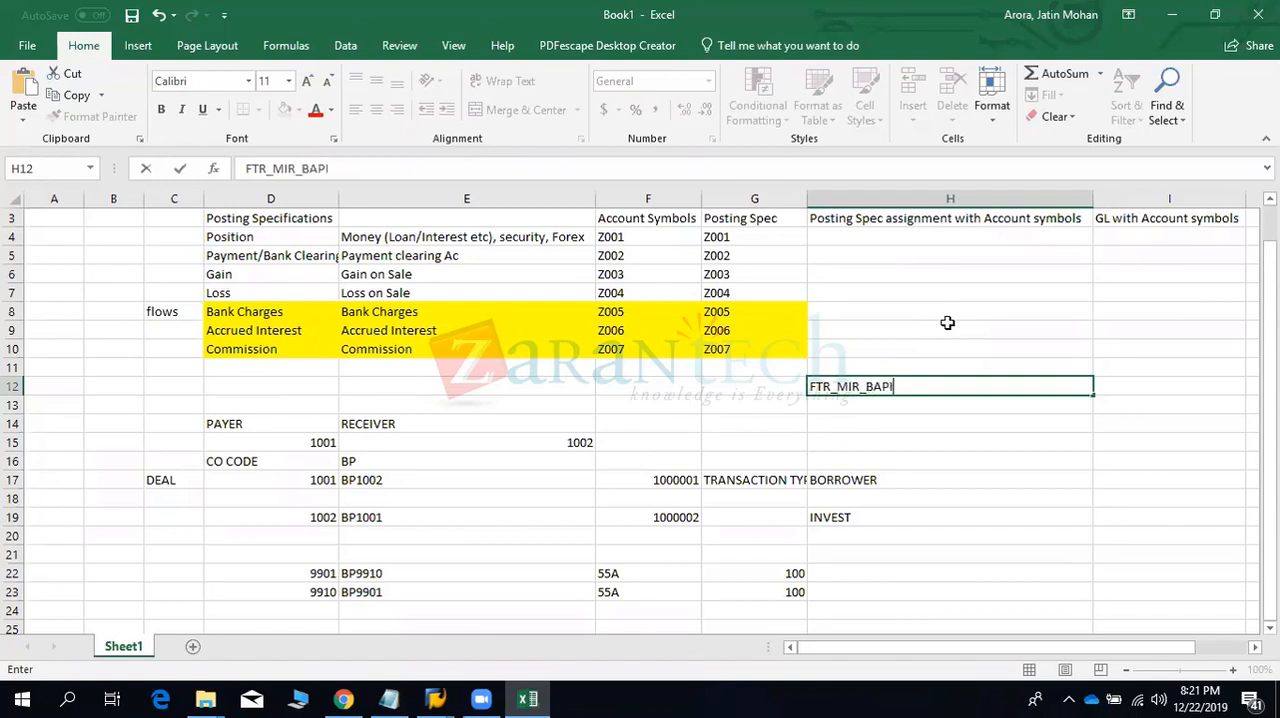
text(_CREATE BAPI)
key(Return)
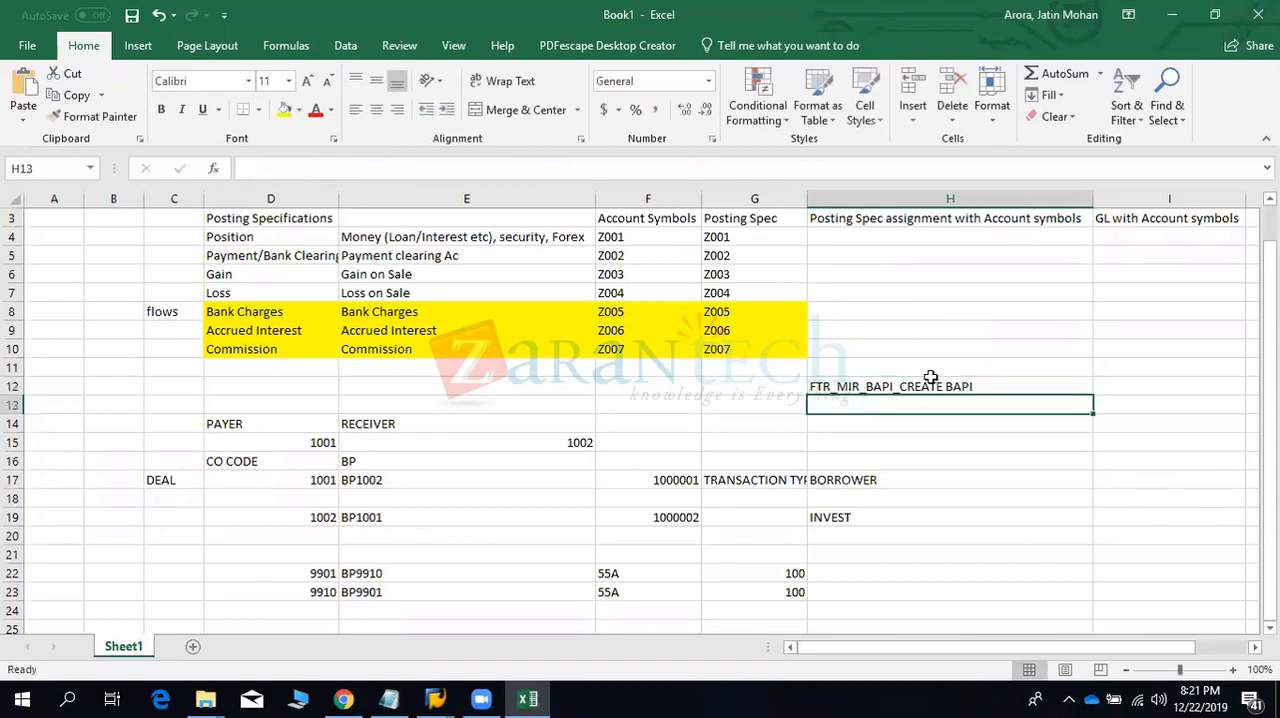
click(920, 385)
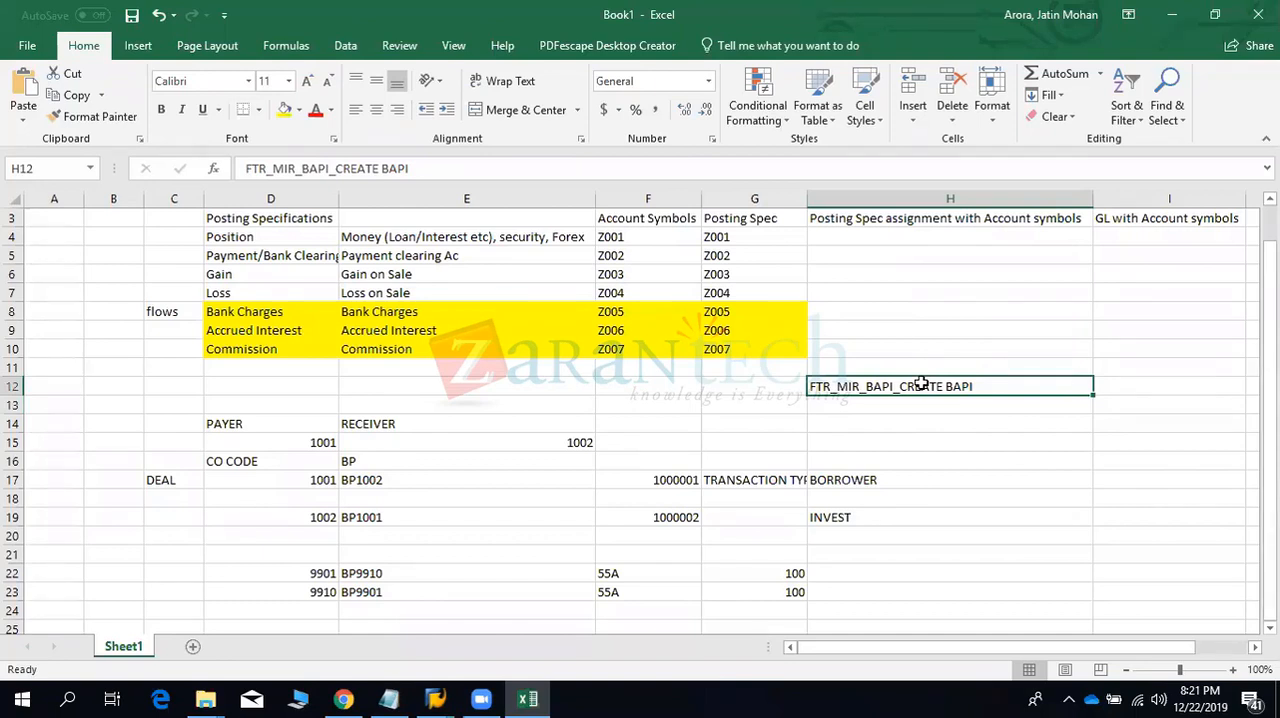
click(856, 341)
click(929, 389)
key(alt+Tab)
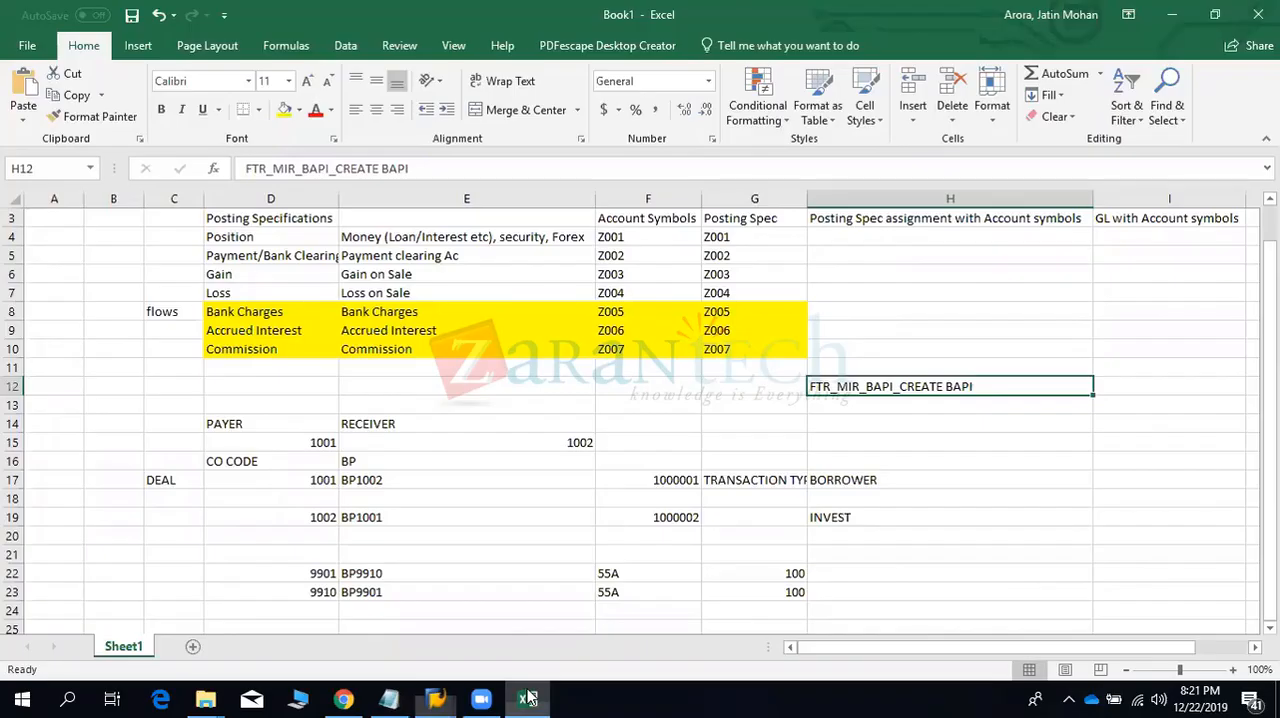
key(alt+Tab)
- Enter the headings BUSINESS PARTNER in cell D28 and CO CODE in cell E28
click(400, 568)
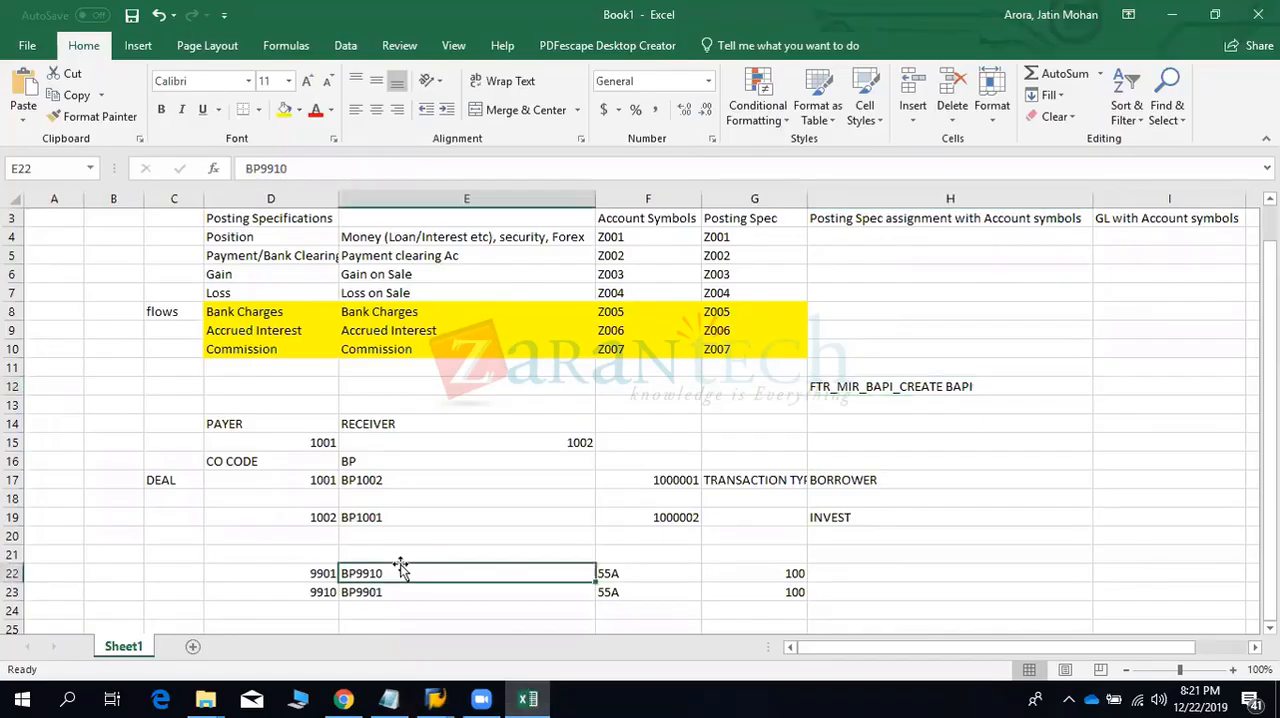
scroll(400, 568, down, 7)
click(400, 561)
key(Up)
key(Up)
key(Up)
key(Up)
key(Up)
key(Up)
key(Up)
key(Up)
key(Up)
key(Up)
key(Up)
key(Up)
key(Up)
key(Up)
key(Up)
key(Left)
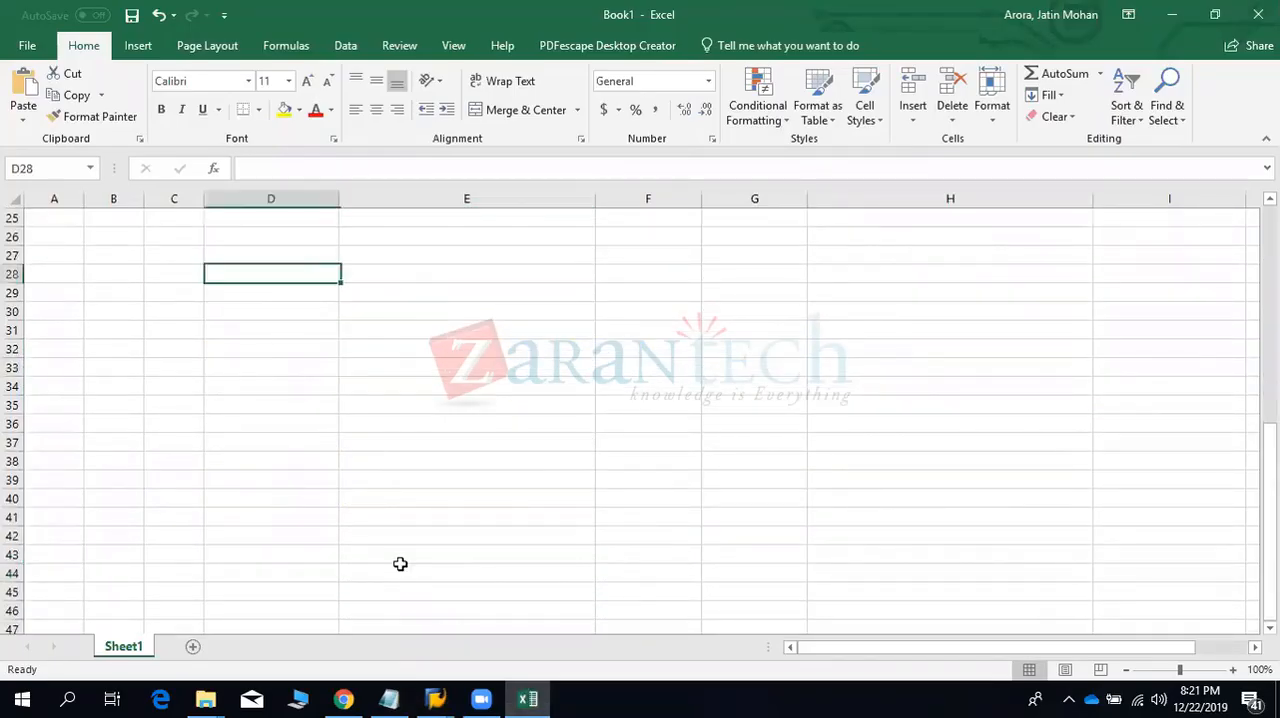
text(BUSINESS PARTNER)
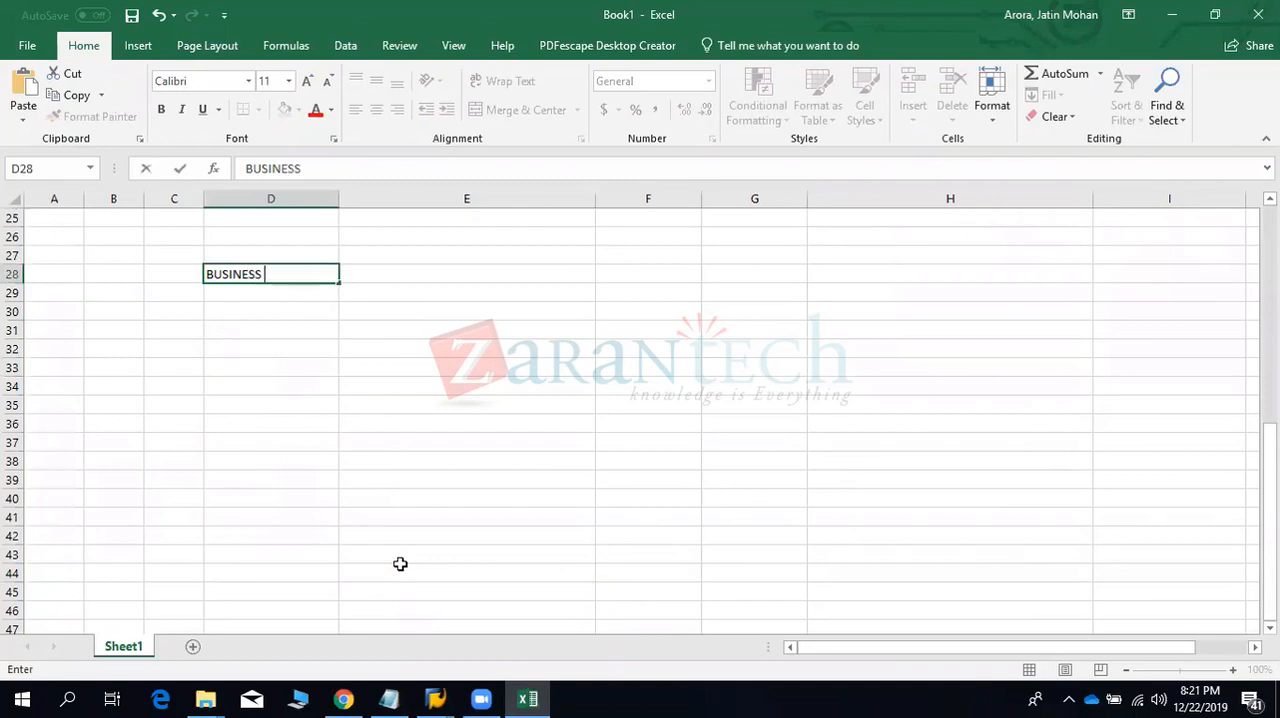
key(Tab)
text(CO CODE)
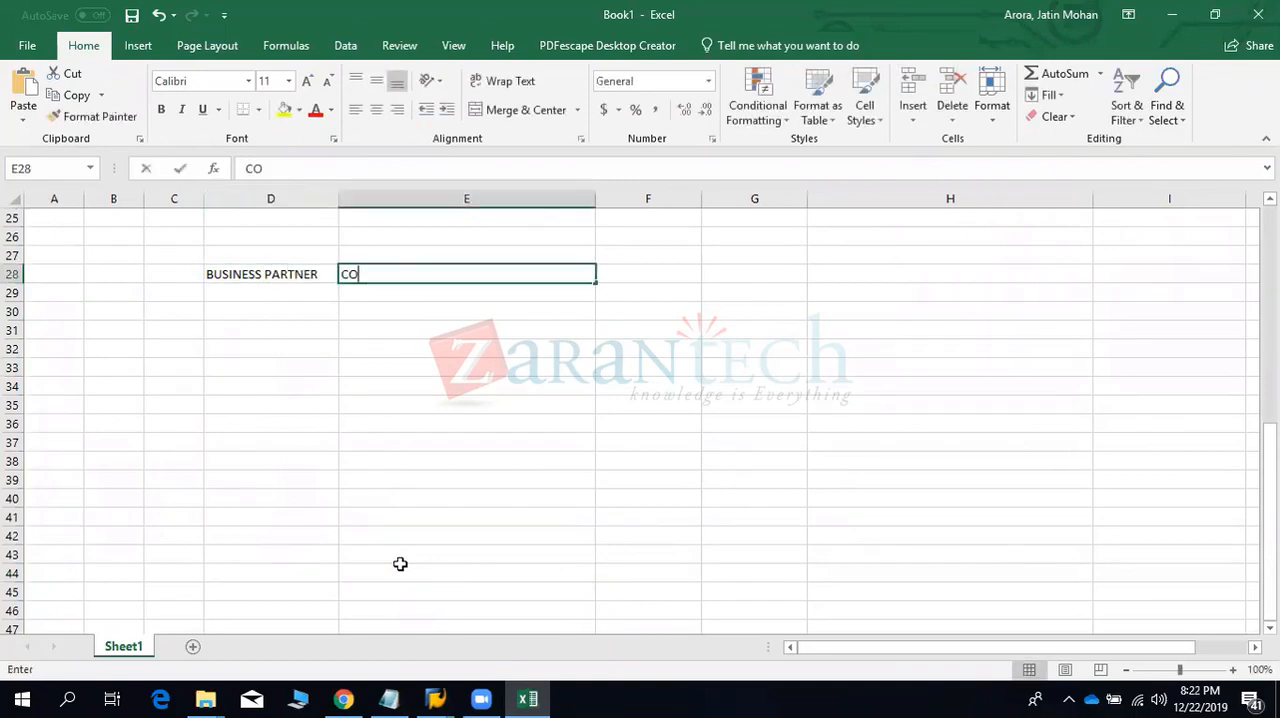
key(Return)
- Enter the headings PRODUCT TYPE in cell F28 and TRANSACTION in cell G28
key(Up)
key(Right)
key(Right)
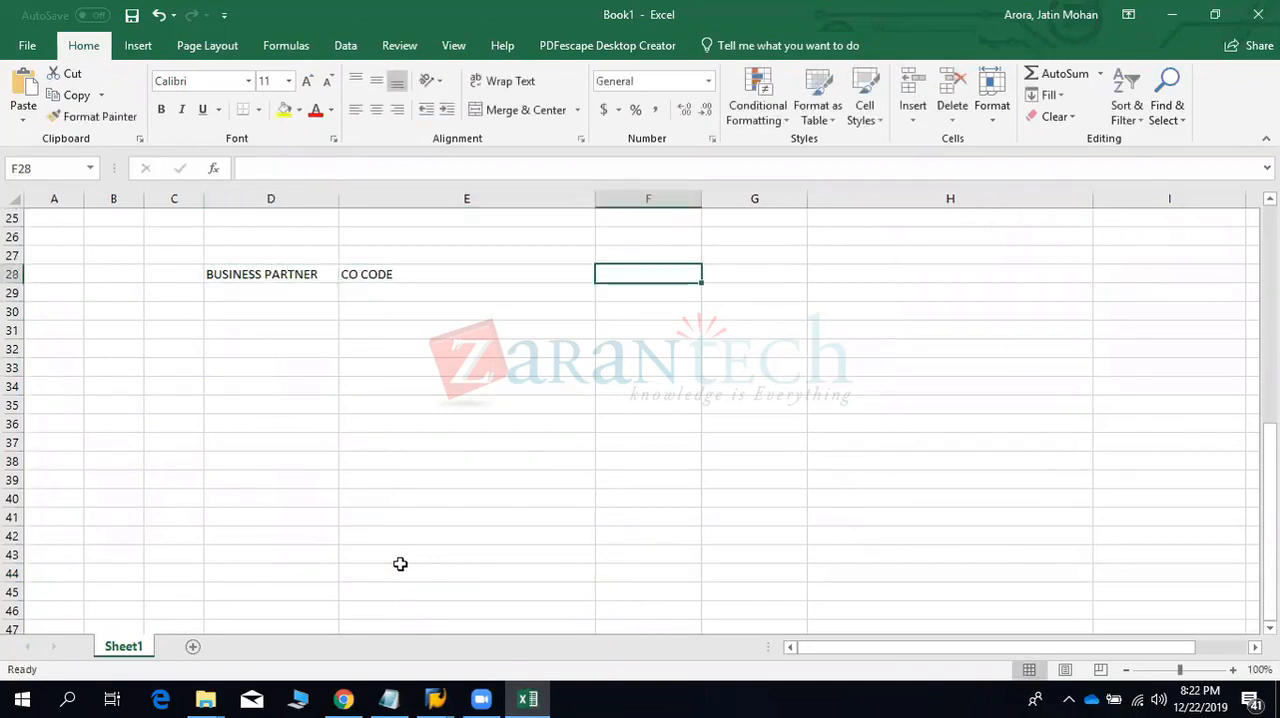
text(PRODUCT TYPE)
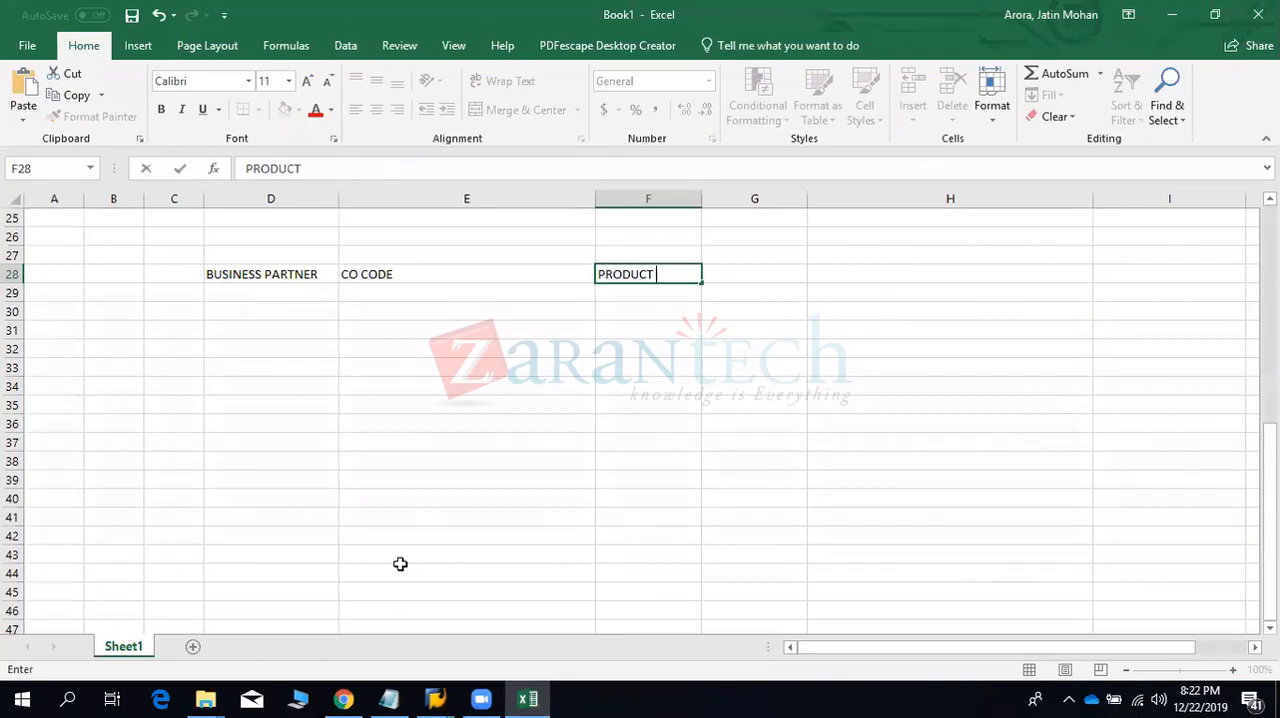
key(Tab)
text(TRANSACTION)
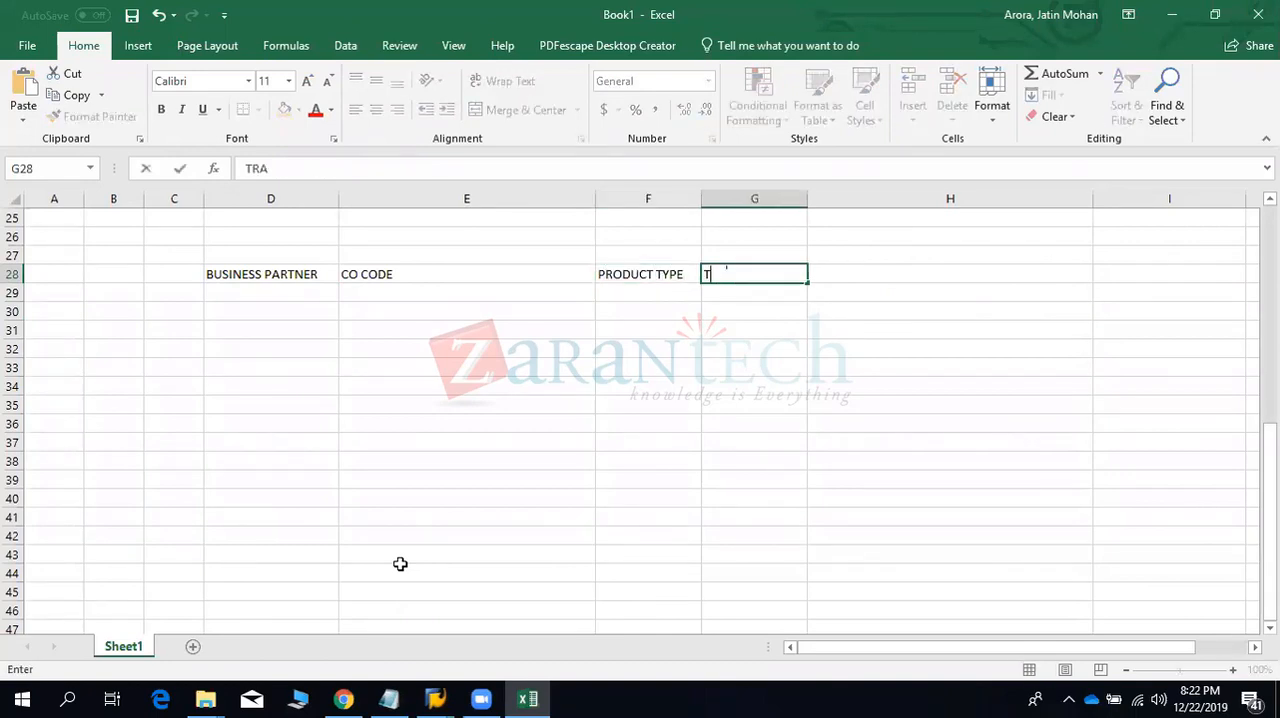
- Add the heading FLOWS in cell H28
key(Left)
key(Left)
key(Left)
key(Left)
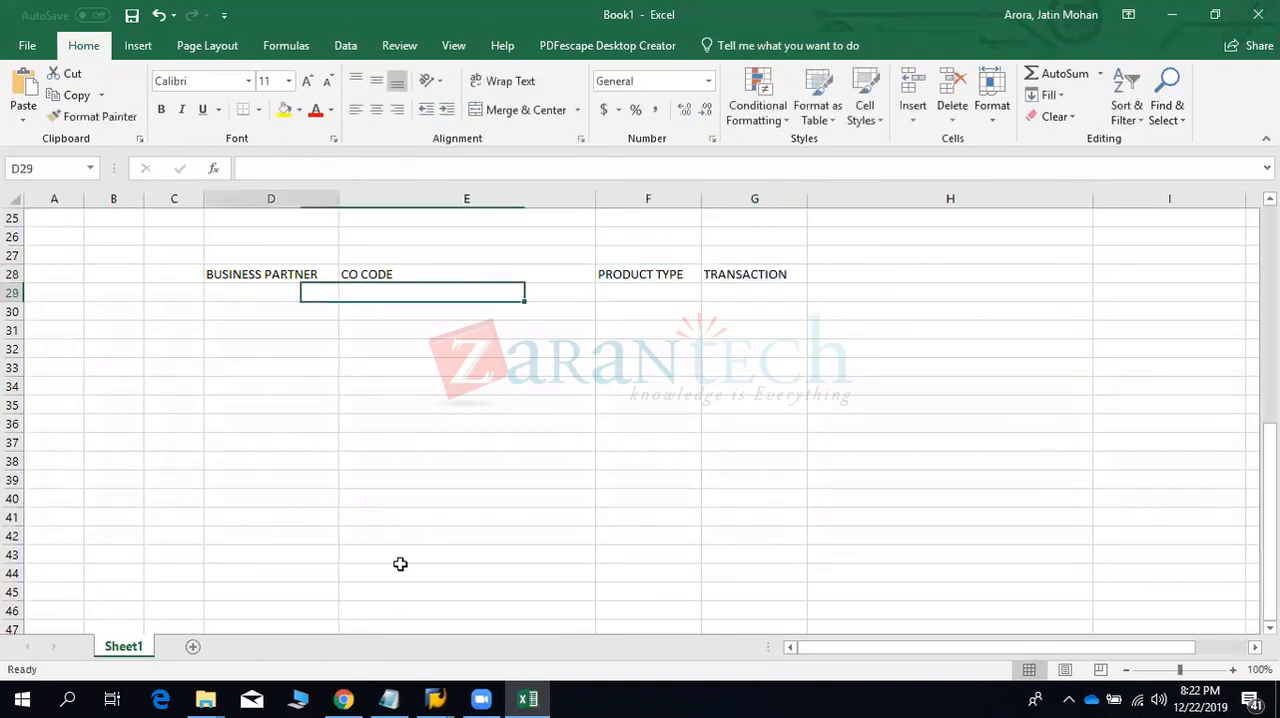
key(Right)
key(Right)
key(Right)
key(Right)
key(Right)
text(FLOWS)
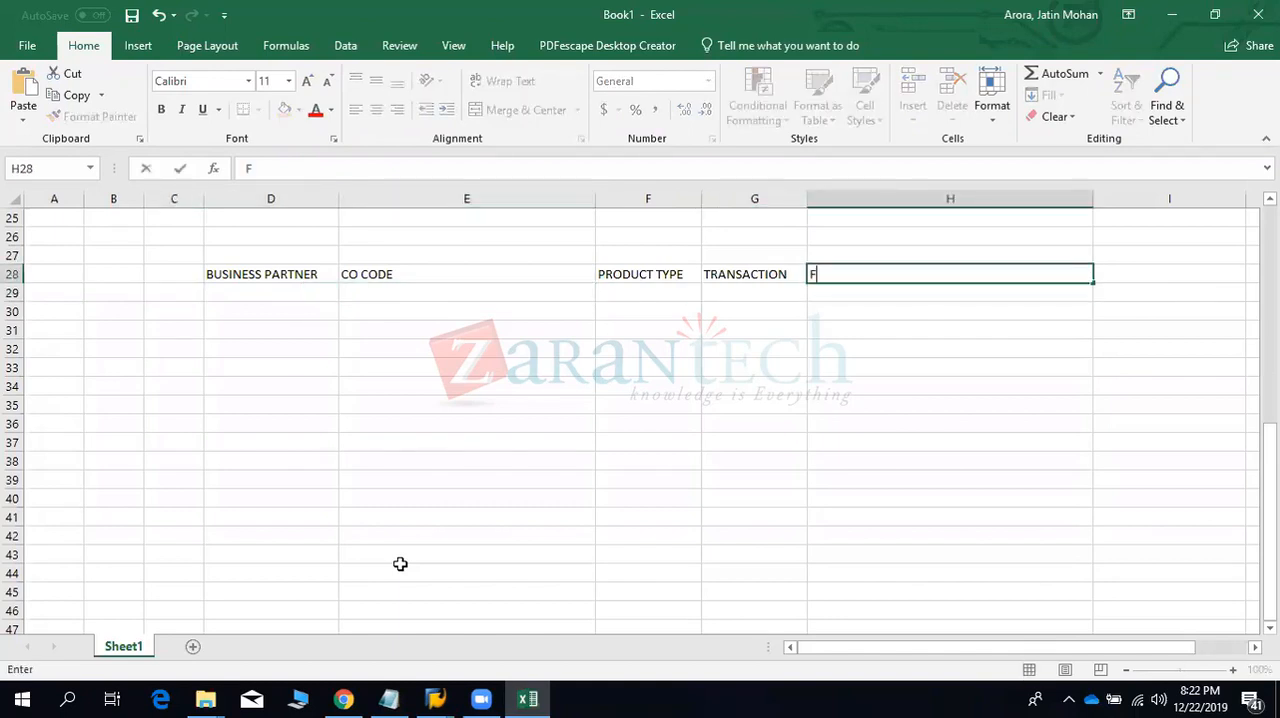
- List the business partners BP9901 in cell D29 and BP9910 in cell D30
key(Return)
key(Left)
key(Left)
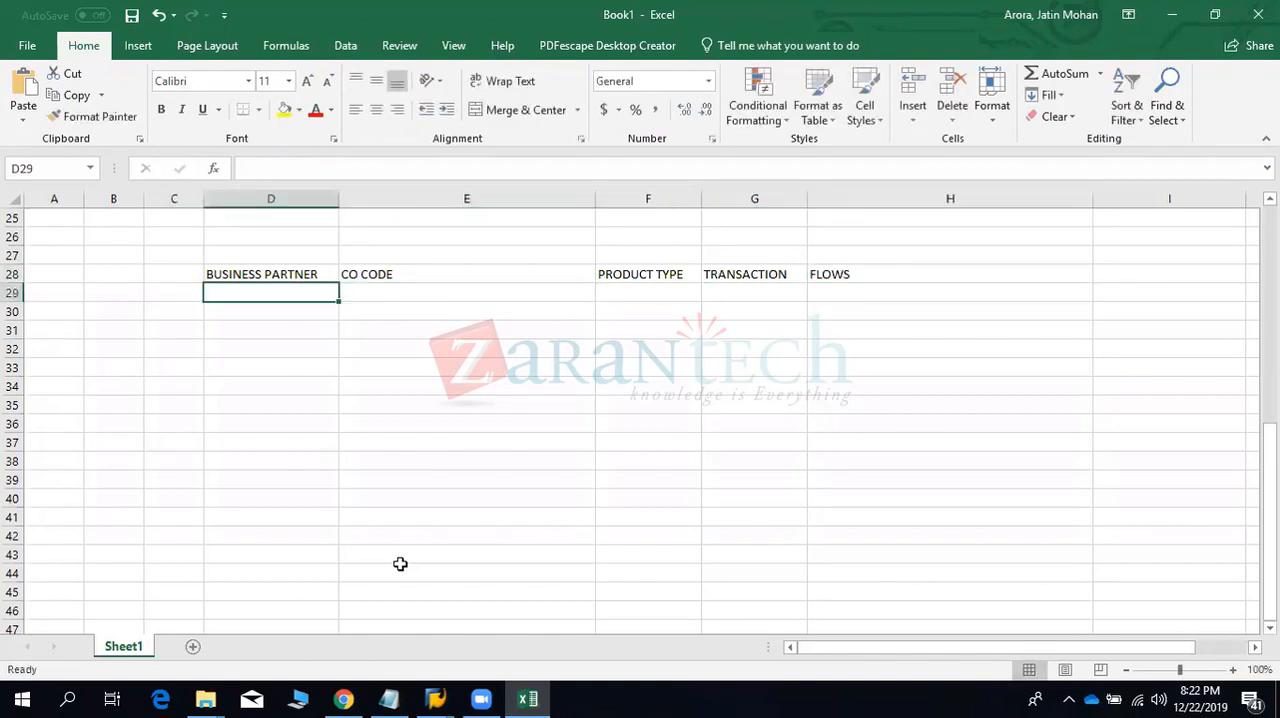
text(S)
key(BackSpace)
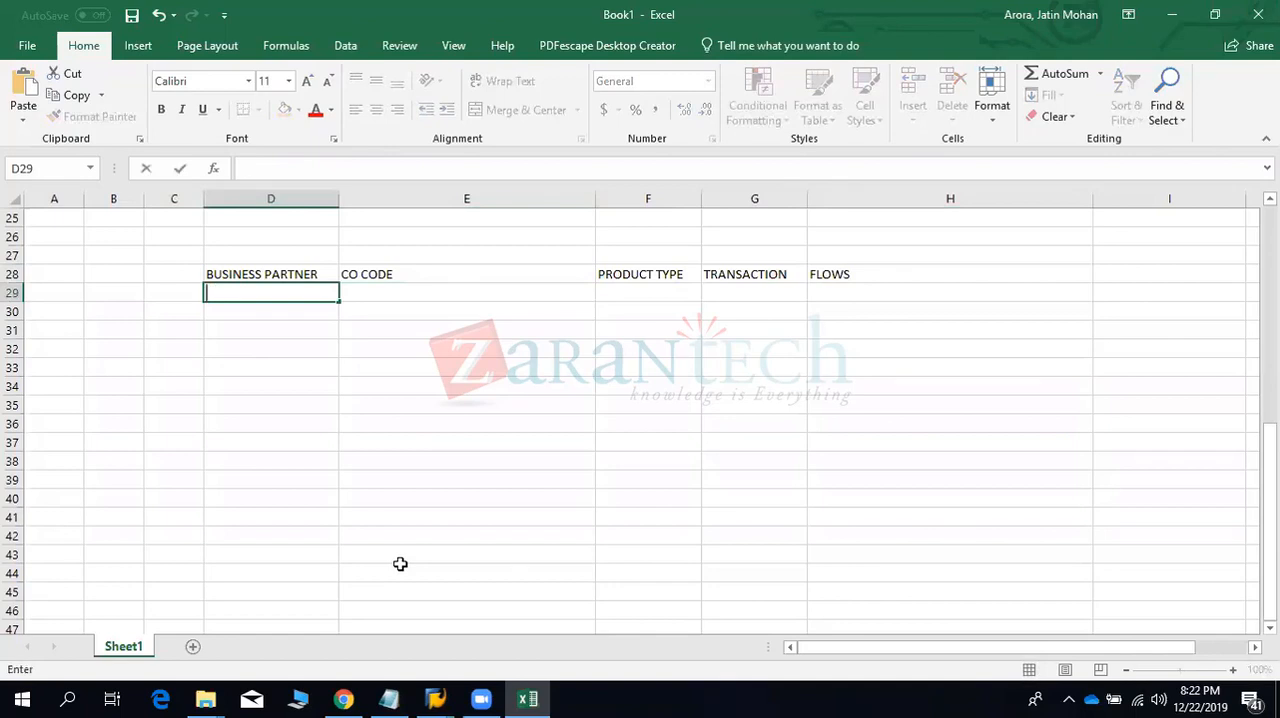
text(BP9901)
key(Return)
text(BP9910)
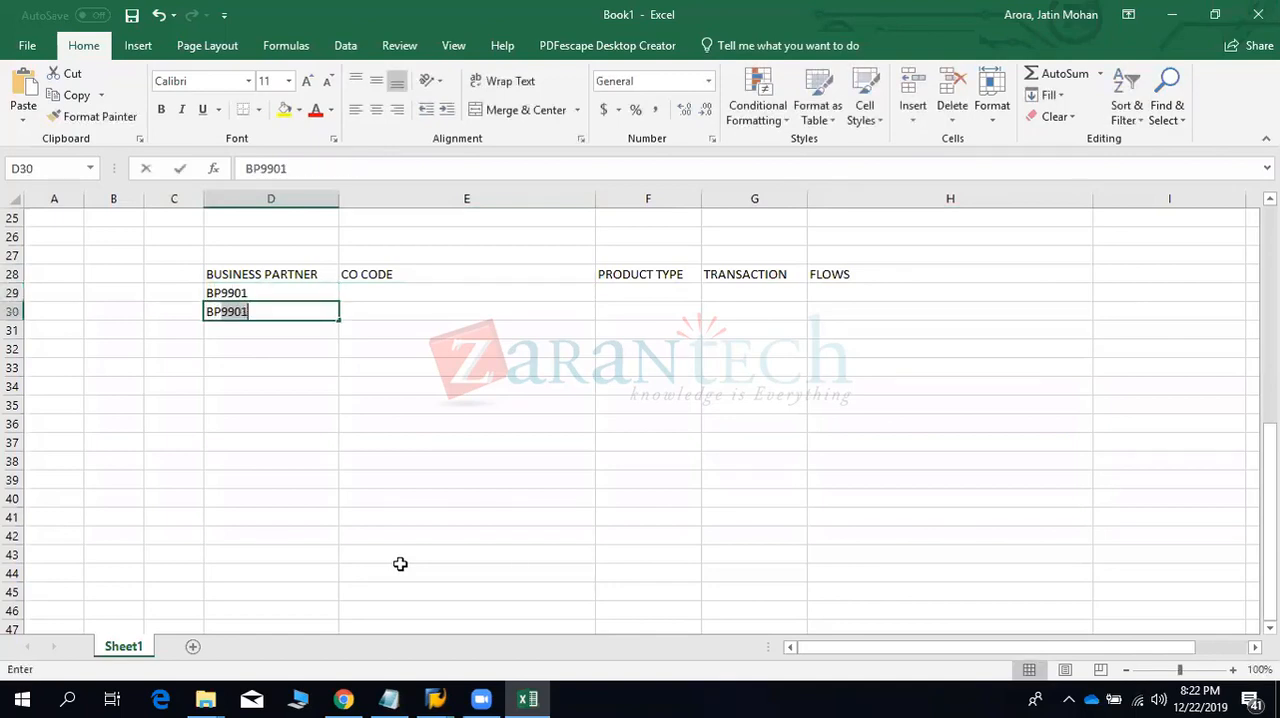
- Enter company code 9910 for BP9901 in cell E29 and 9901 for BP9910 in cell E30
key(Up)
key(Right)
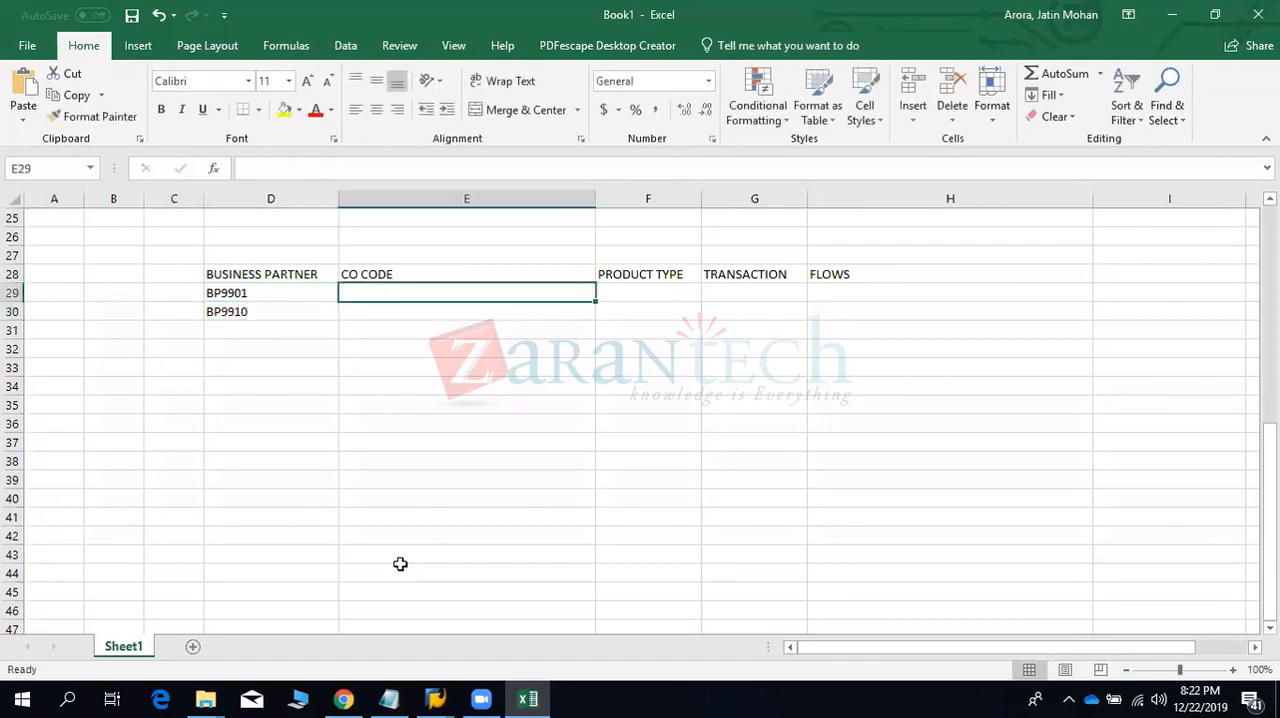
text(9910)
key(Return)
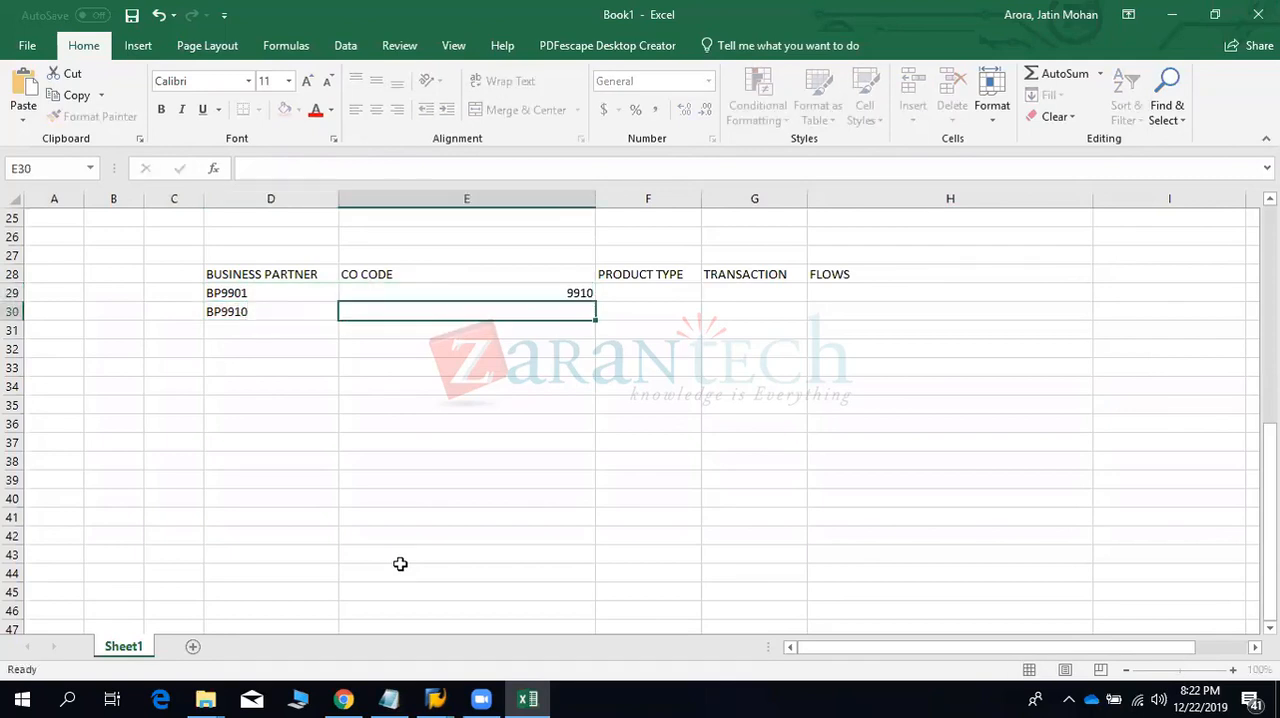
text(9901)
- Enter product type 55A for both business partners in cells F29 and F30
key(Right)
key(Up)
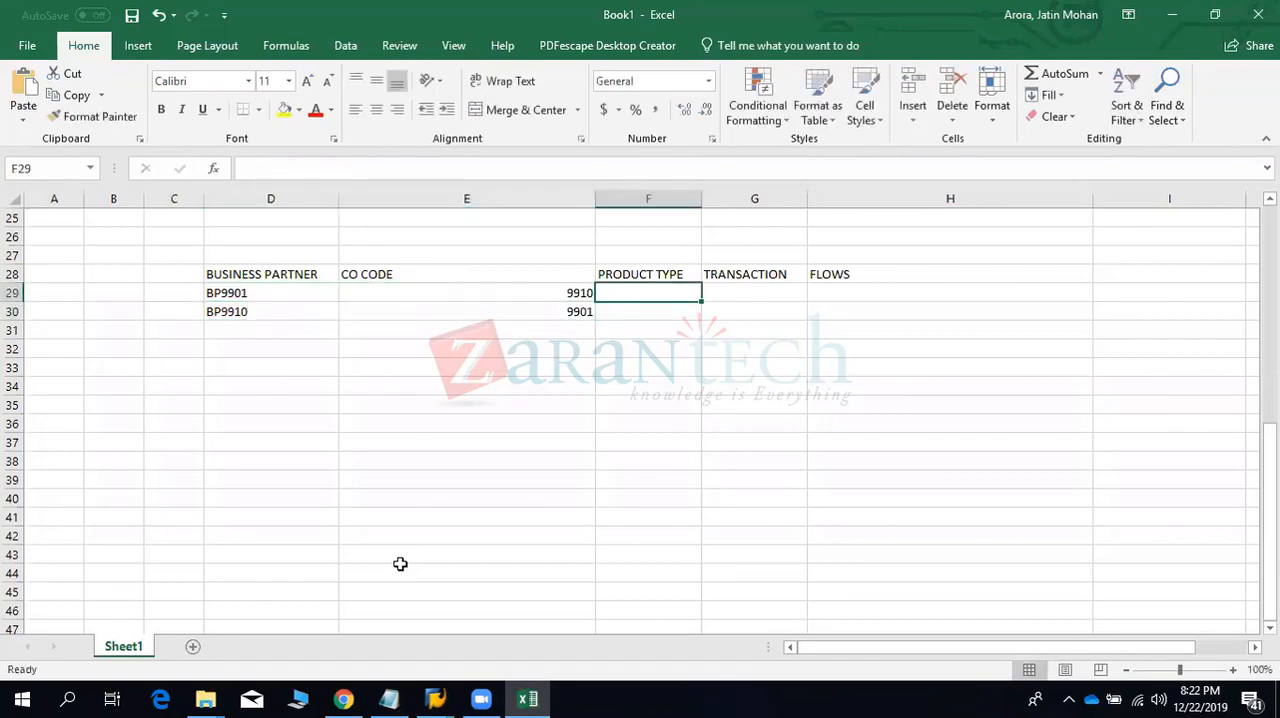
text(551)
key(BackSpace)
text(A)
key(Return)
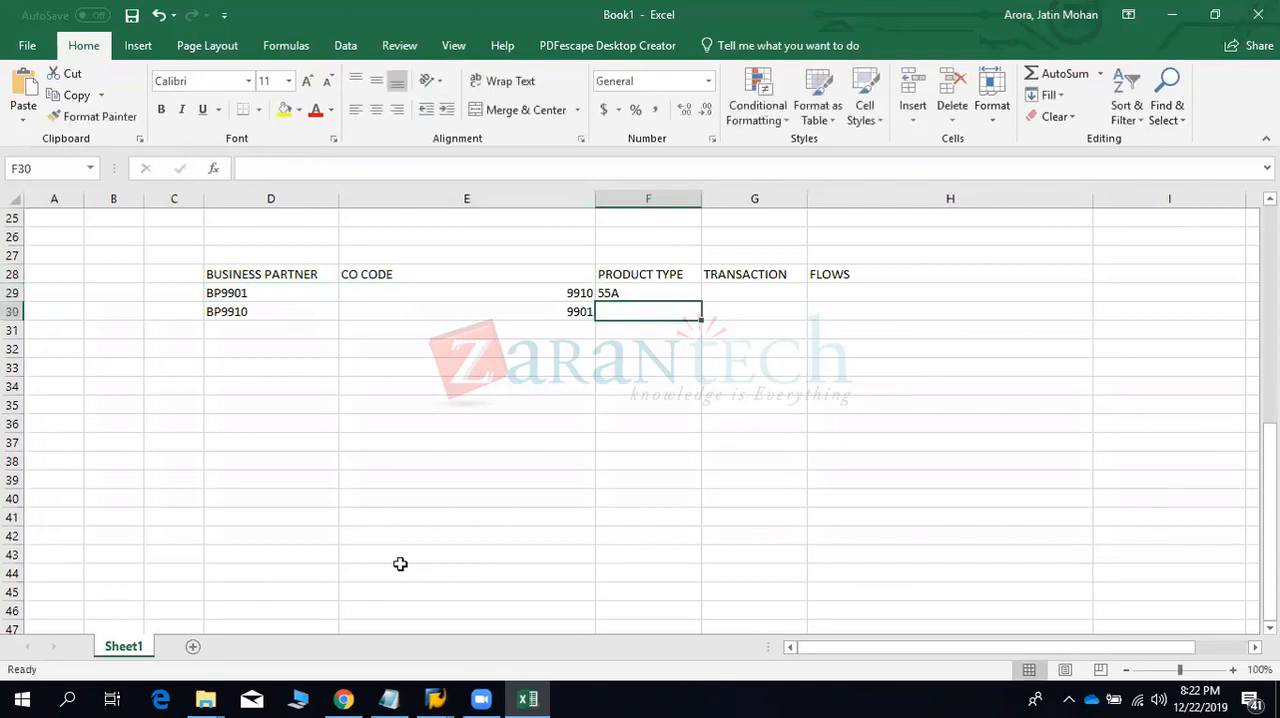
text(55A)
- Enter the transaction types 100 in cell G29 and 200 in cell G30
key(Right)
key(Up)
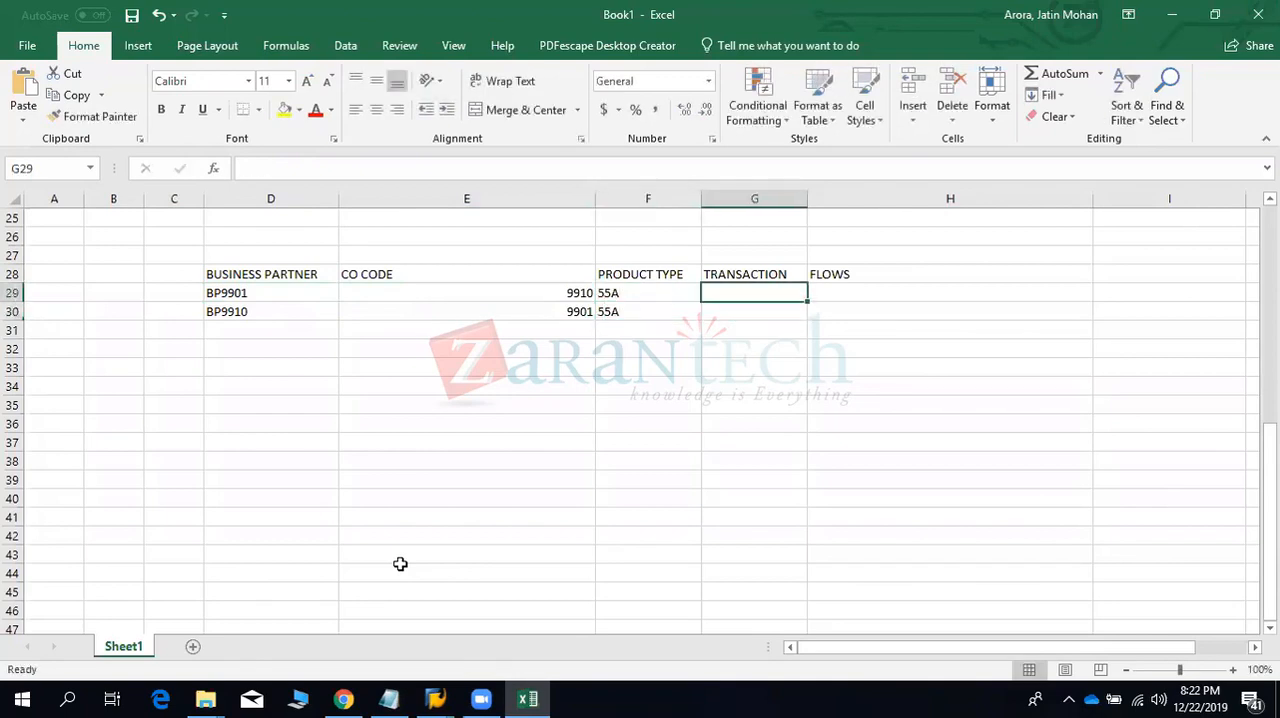
text(100)
key(Return)
text(200)
key(Return)
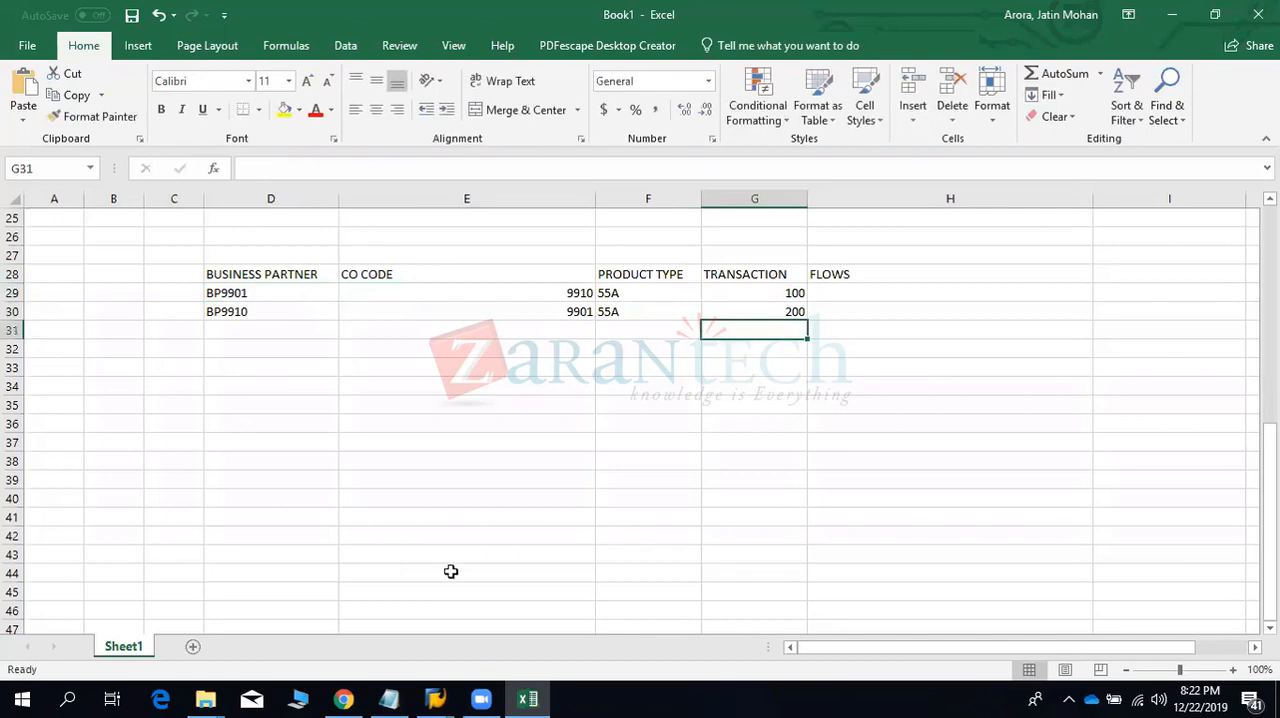
- Enter flow 1100 in cells H29 and H30, and select the whole table D28:H30
click(825, 296)
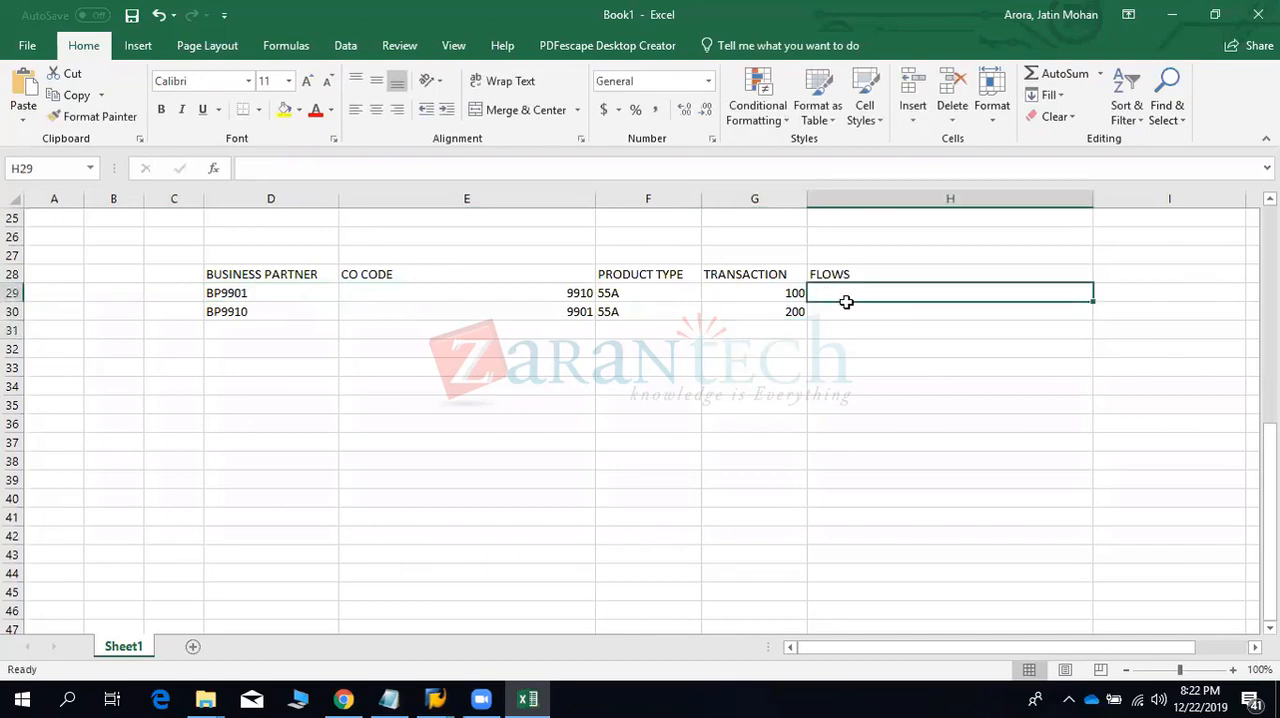
text(1100\)
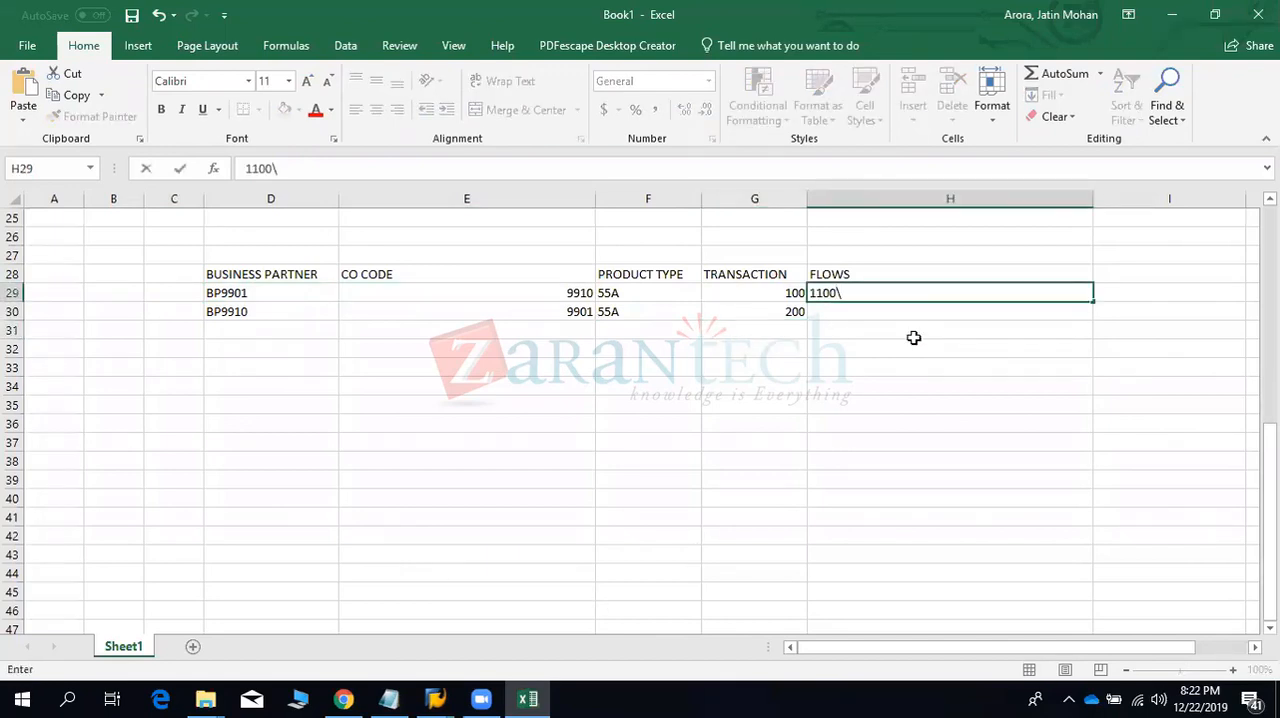
key(Return)
text(1100)
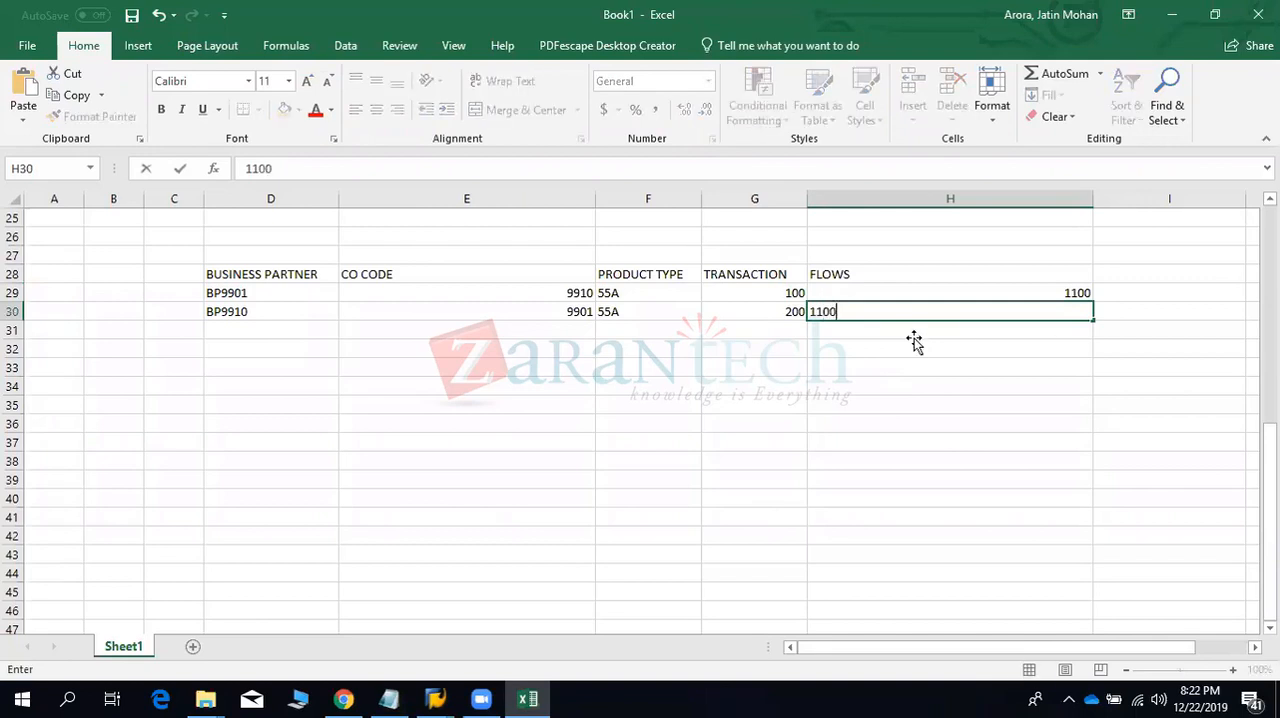
key(Return)
drag(286, 268, 1003, 323)
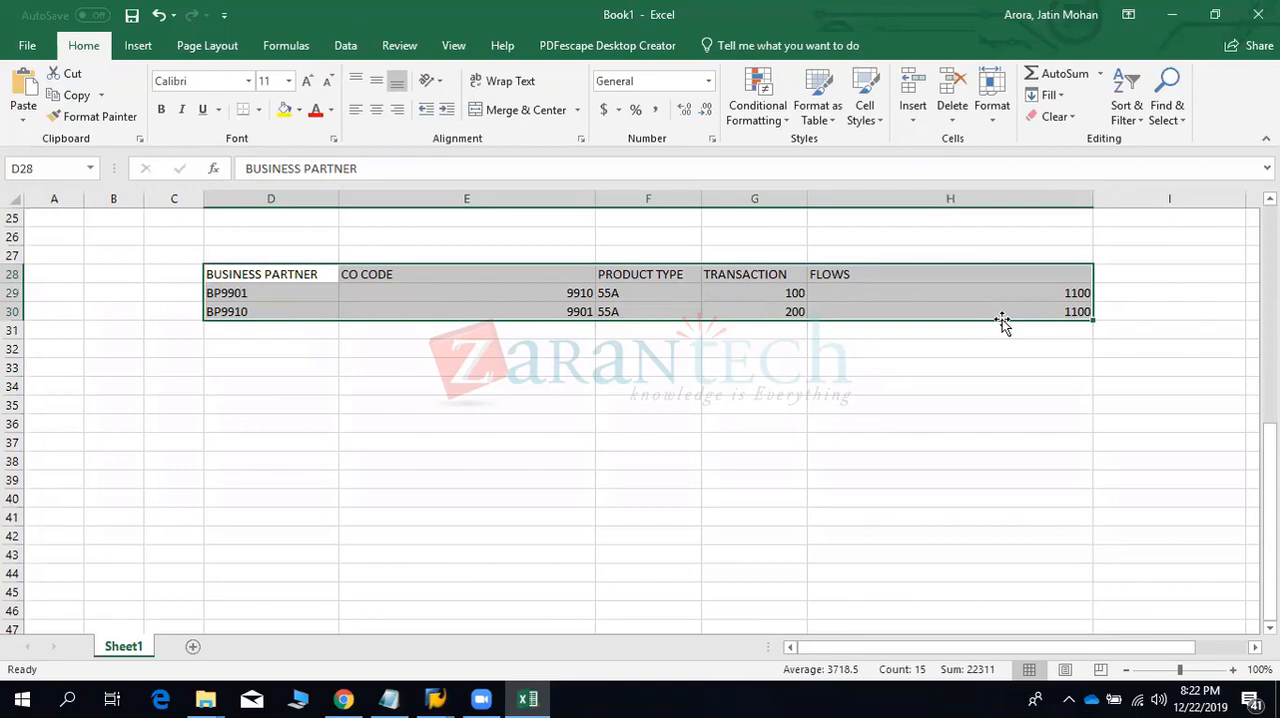
- Switch to the SAP implementation guide session and open transaction FTR_DISPLAY
click(436, 699)
click(495, 615)
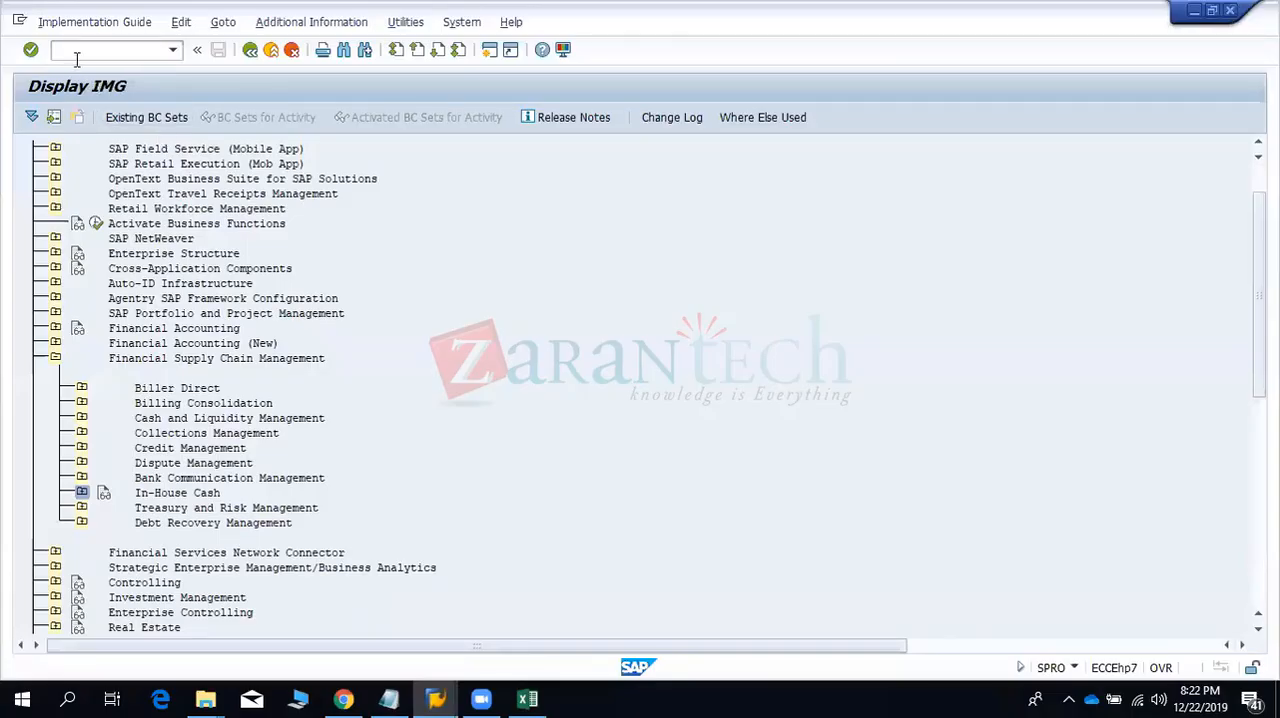
click(76, 52)
text(/N)
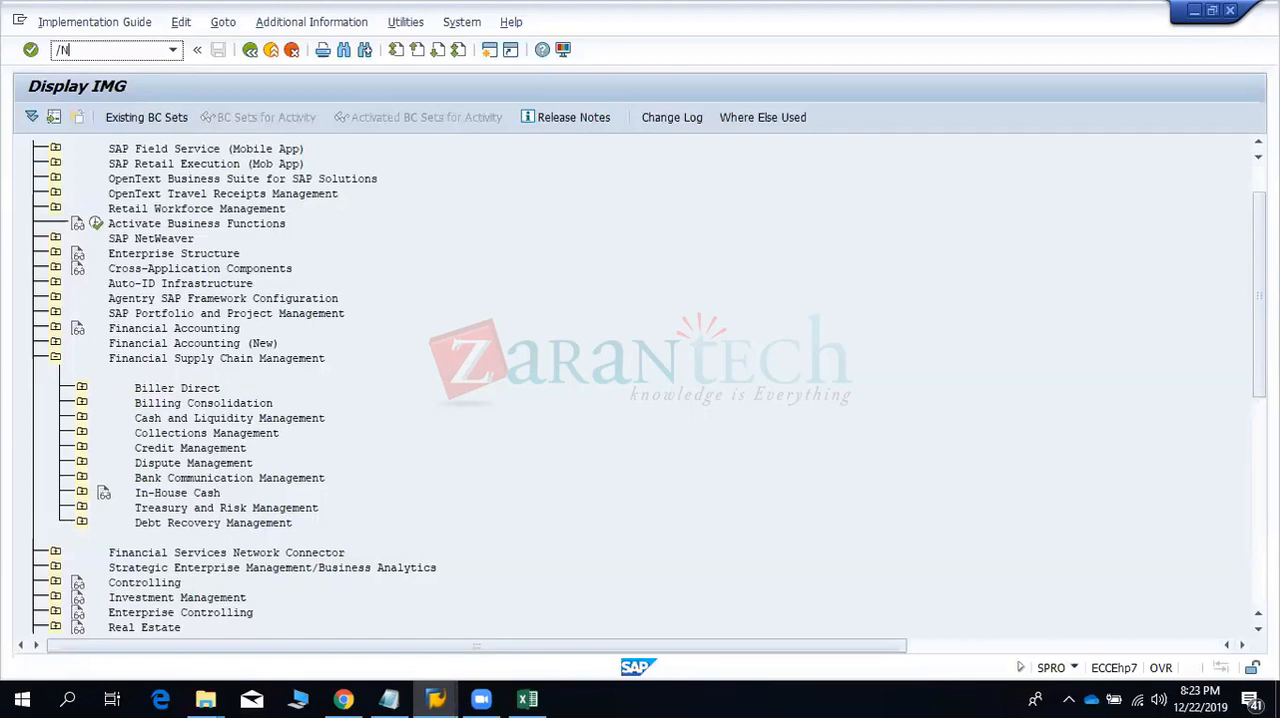
text(FTR_DISPLAY)
key(Return)
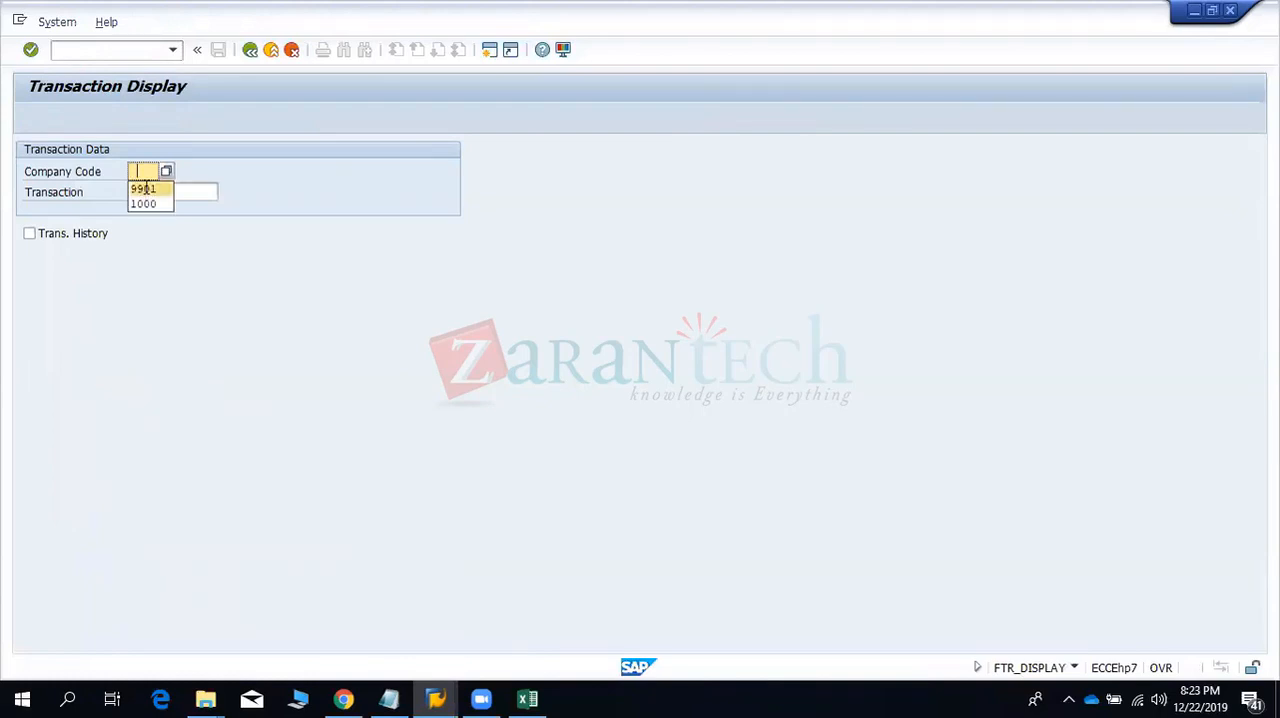
- List the financial transactions of company code 9901, pick transaction 20003, and display its structure
click(150, 185)
click(226, 191)
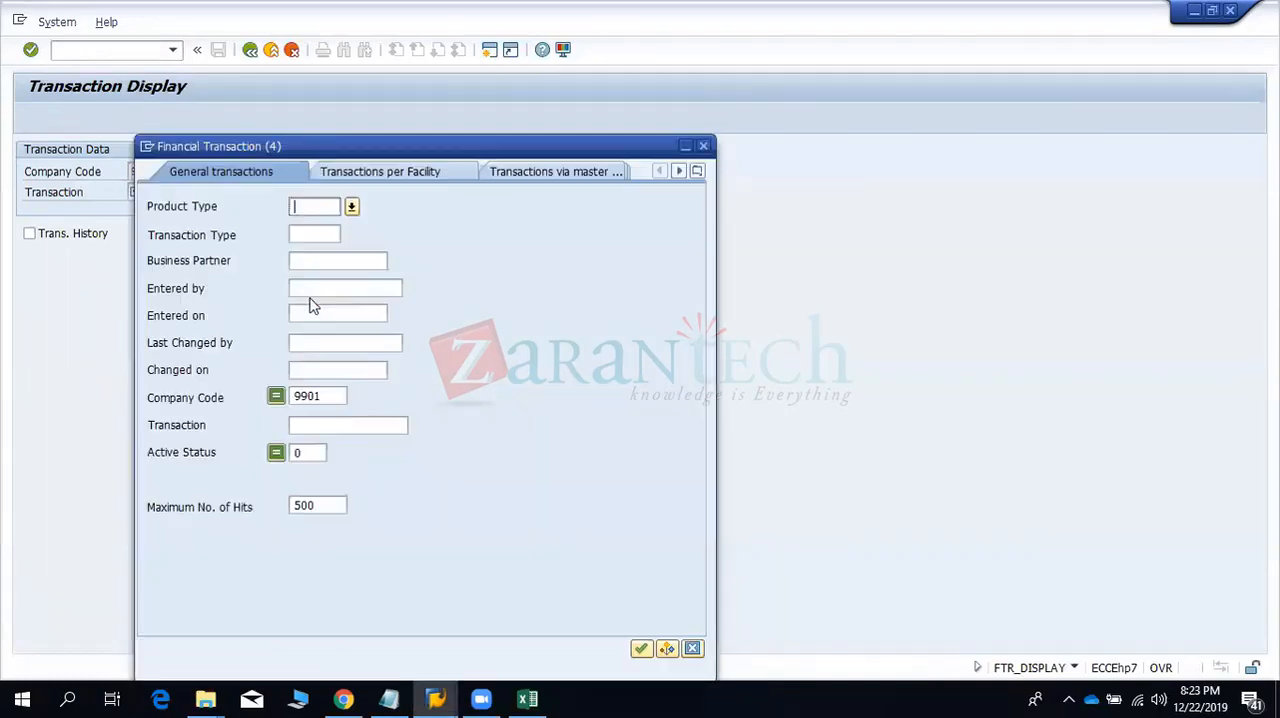
click(641, 648)
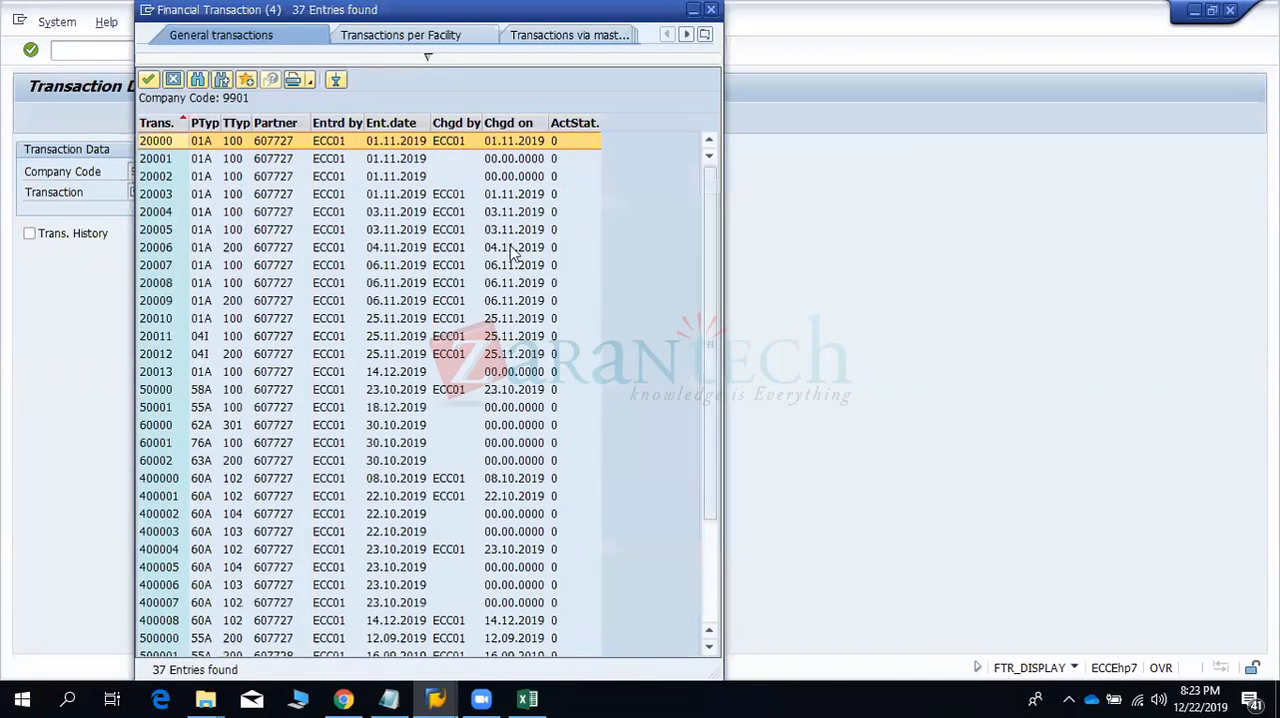
click(428, 163)
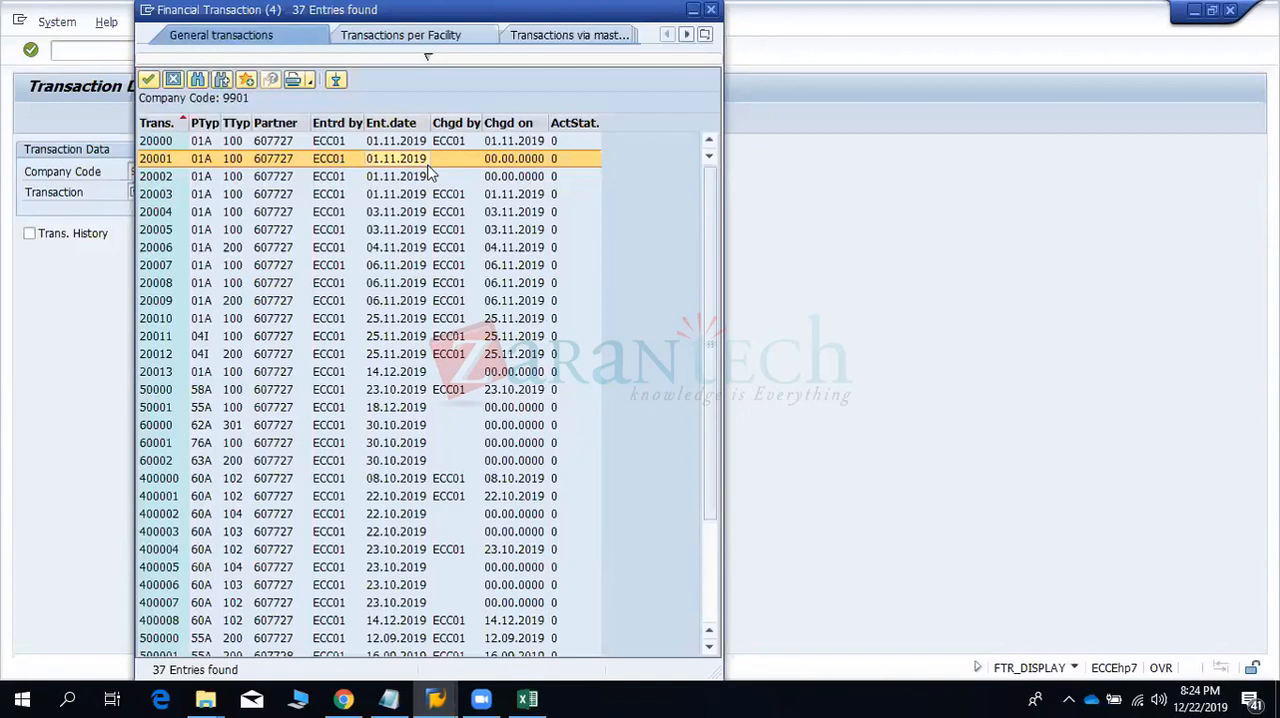
double_click(414, 197)
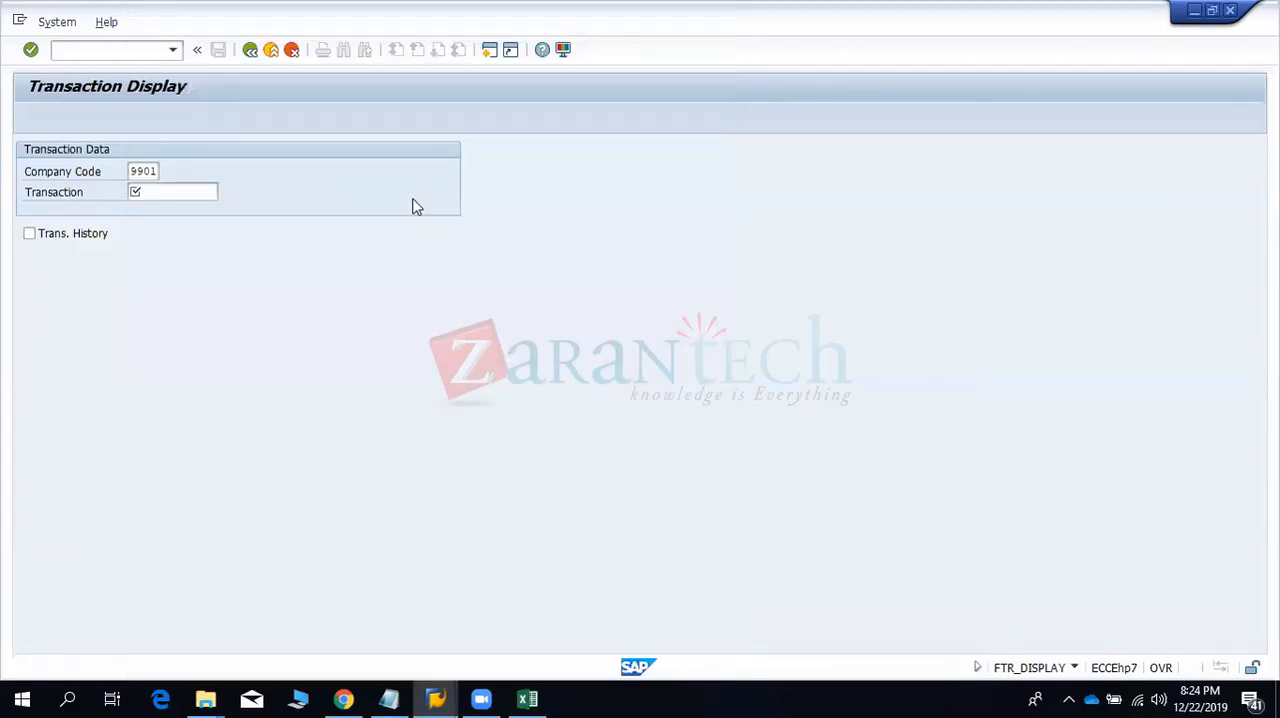
key(Return)
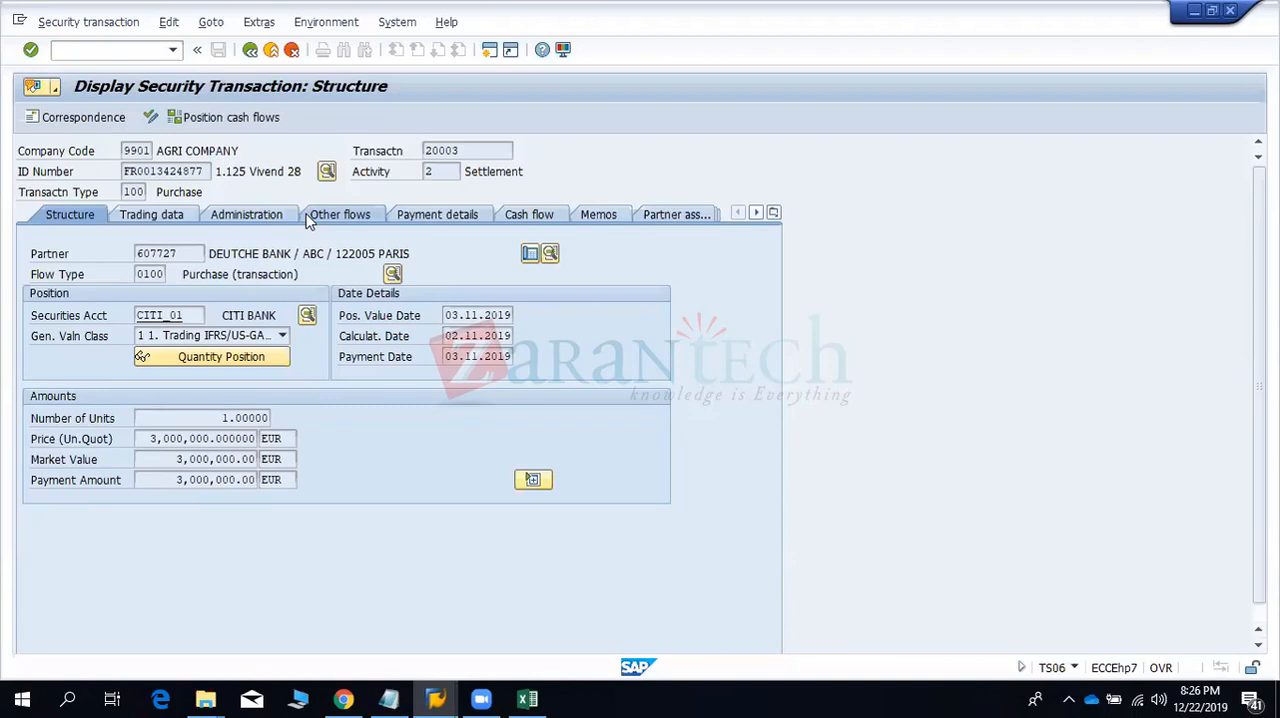
- Leave the security transaction for transaction TBB1, and cancel the Company Code Clearing dialog of OBYA
click(83, 50)
text(/N)
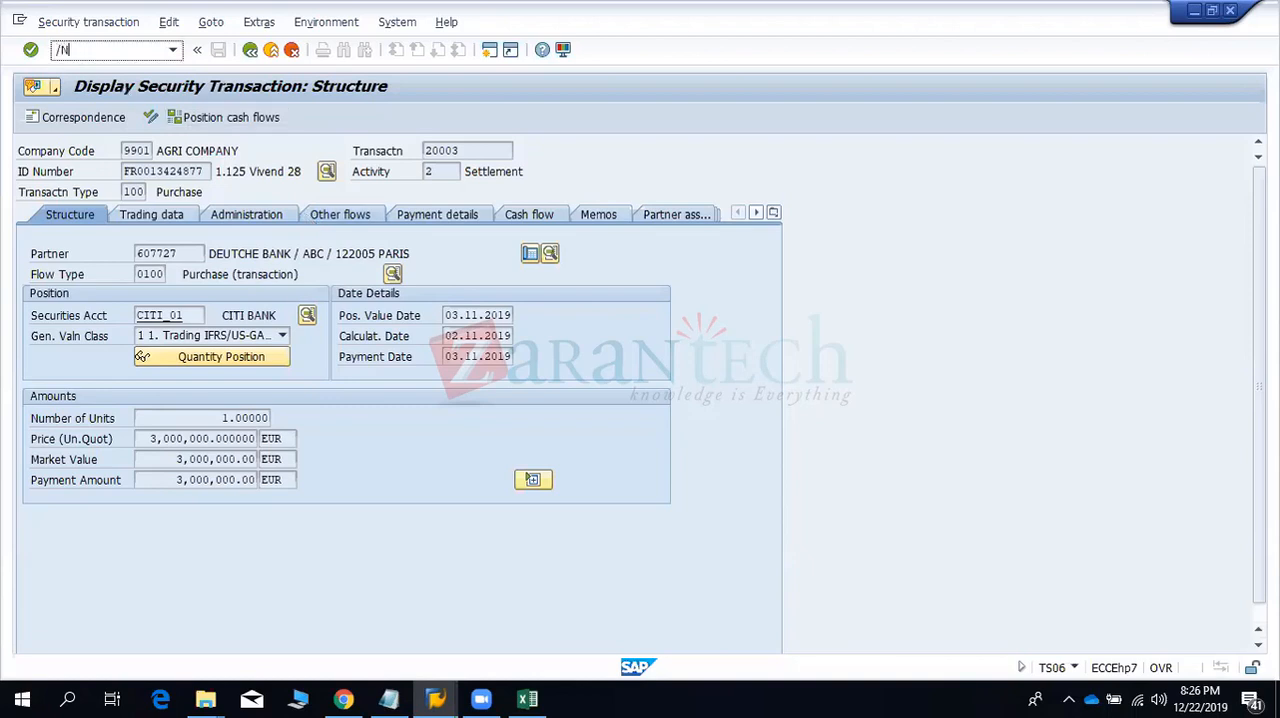
text(TBB1)
key(Return)
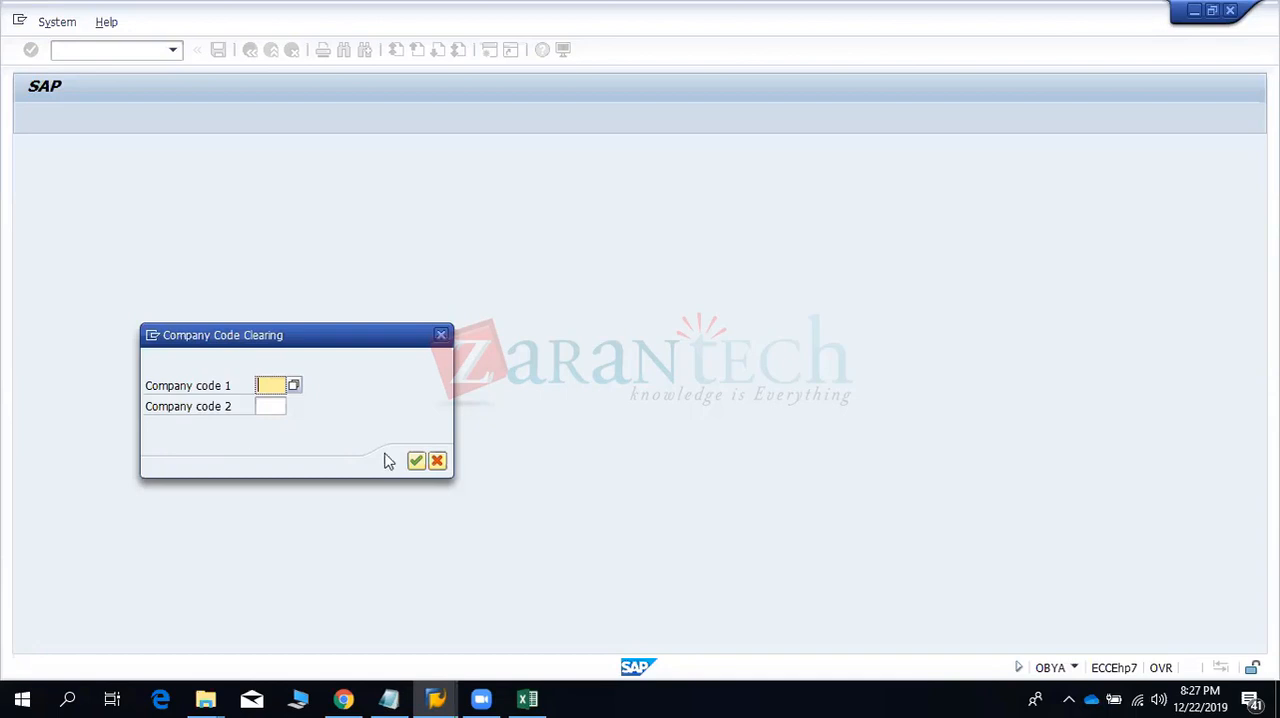
click(437, 460)
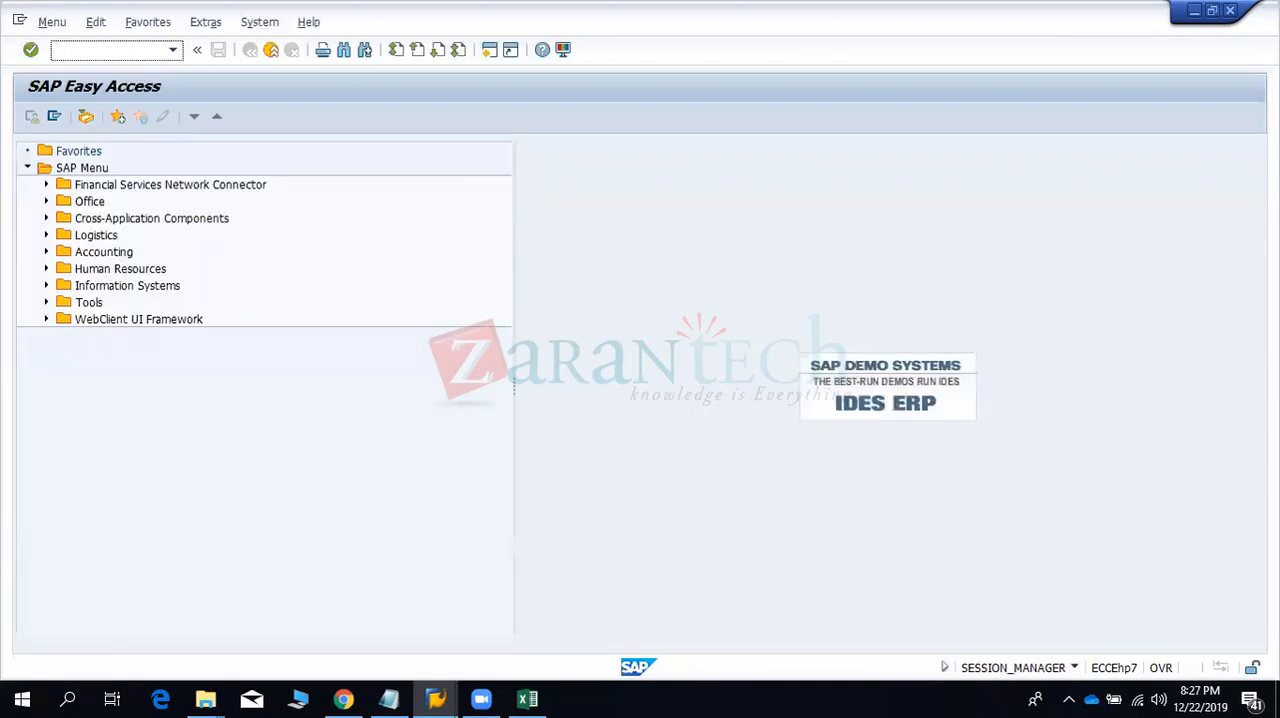
- Open FTR_DISPLAY from SAP Easy Access and display transaction 20003 of company code 9901
text(FTR_DISPLAY)
key(Return)
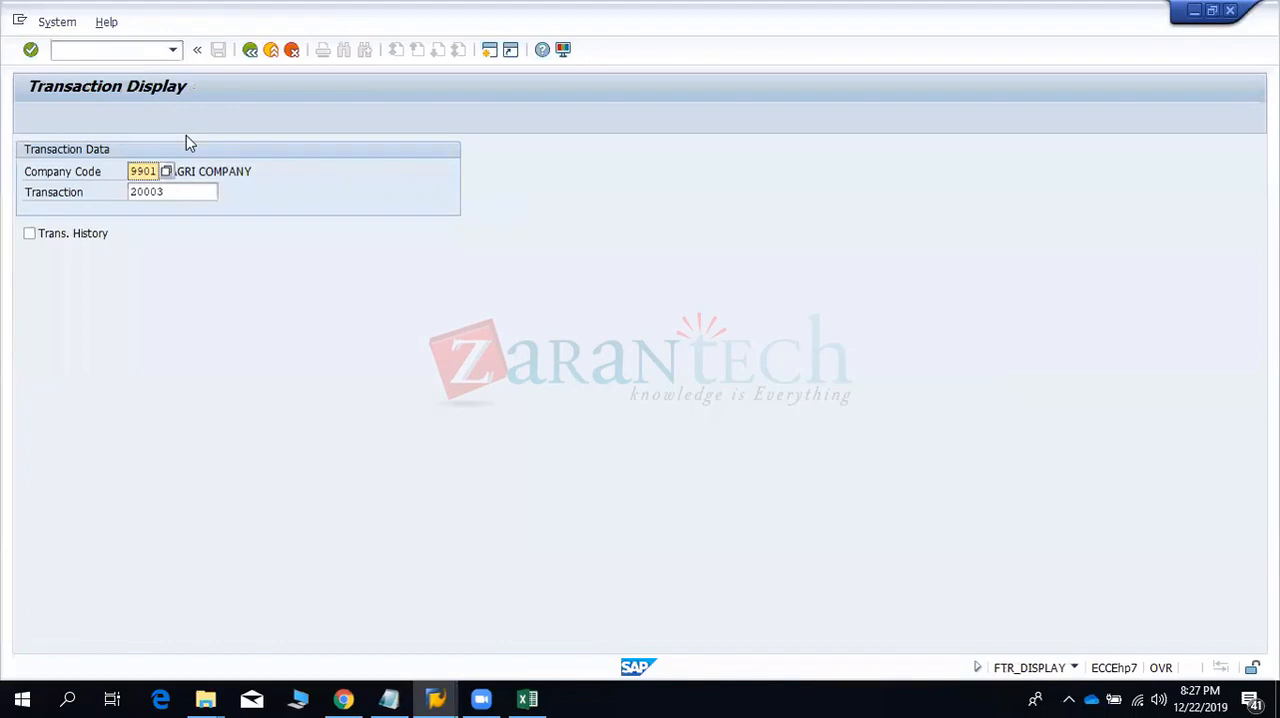
key(Return)
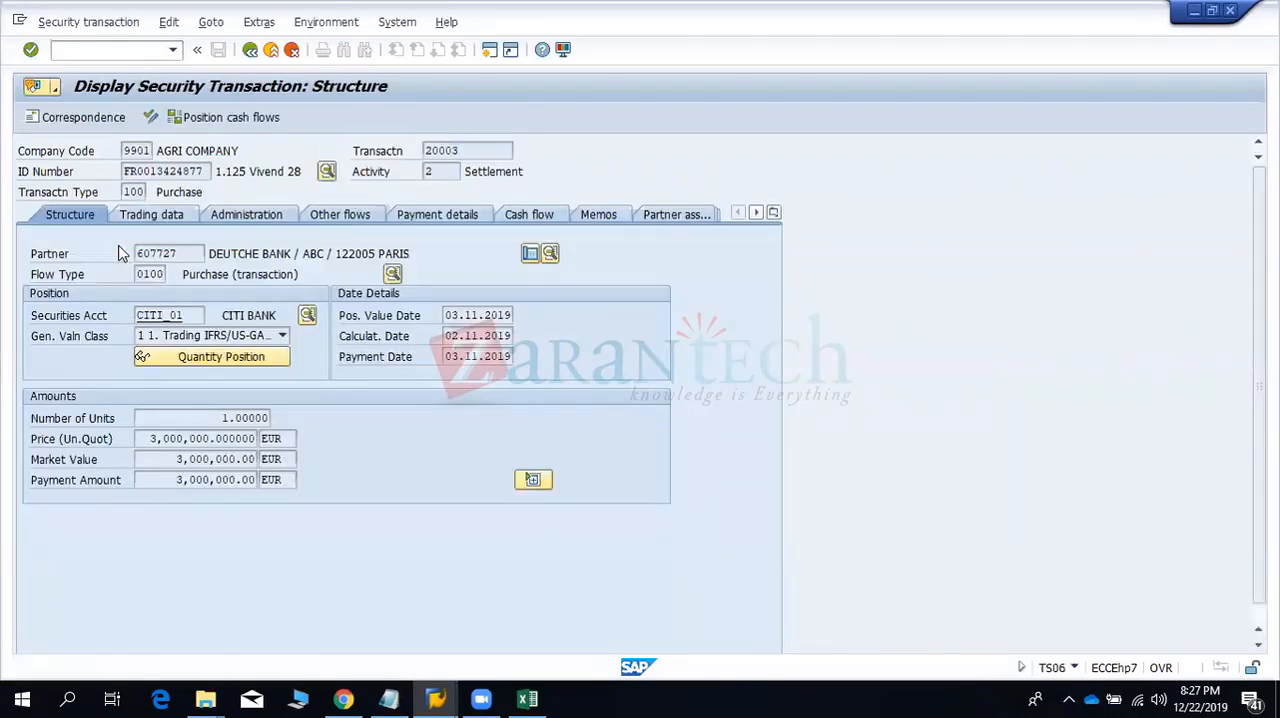